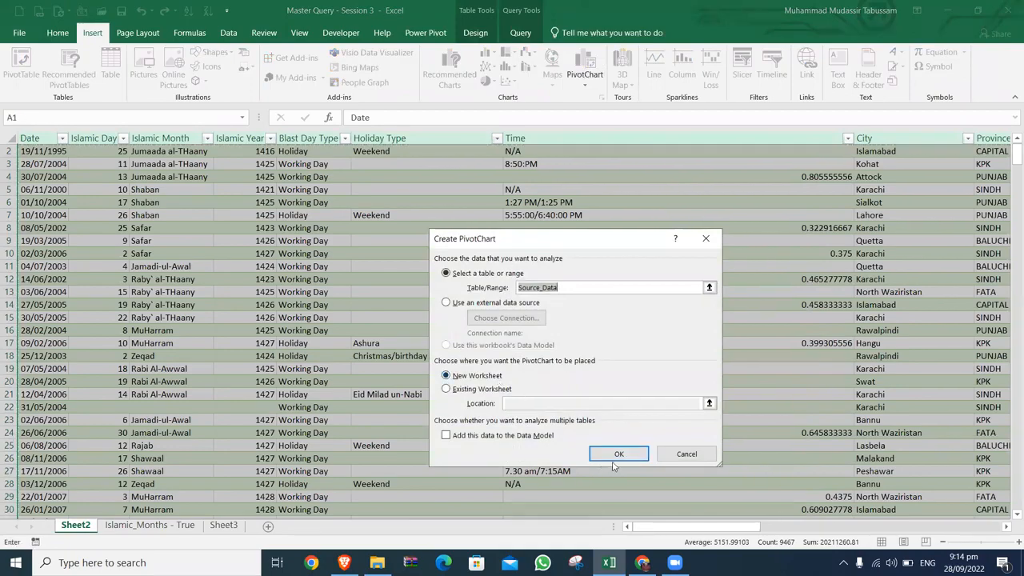
Create a PivotChart from Source_Data on a new worksheet and add No. of Suicide Blasts as its value
click(615, 453)
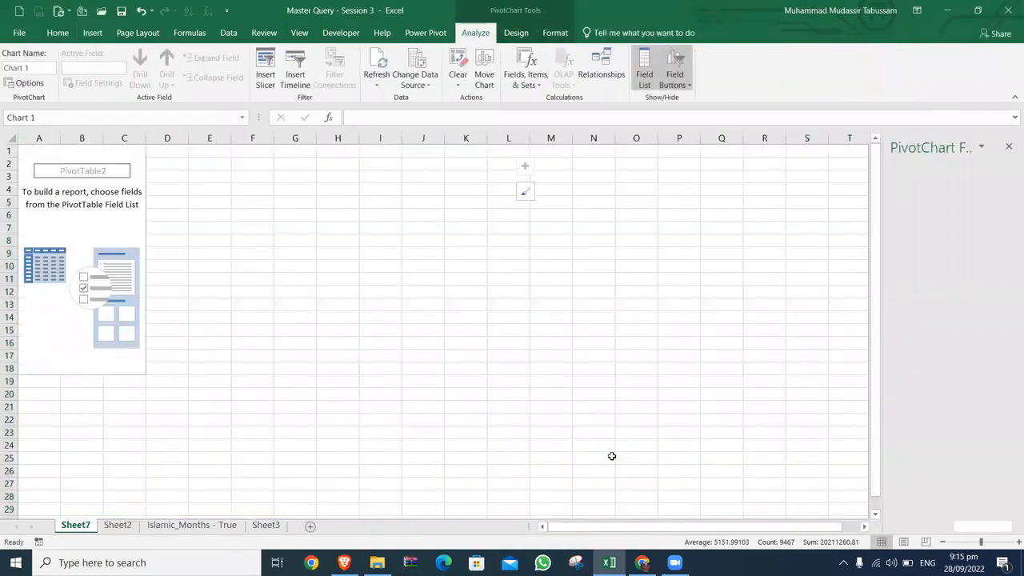
click(88, 213)
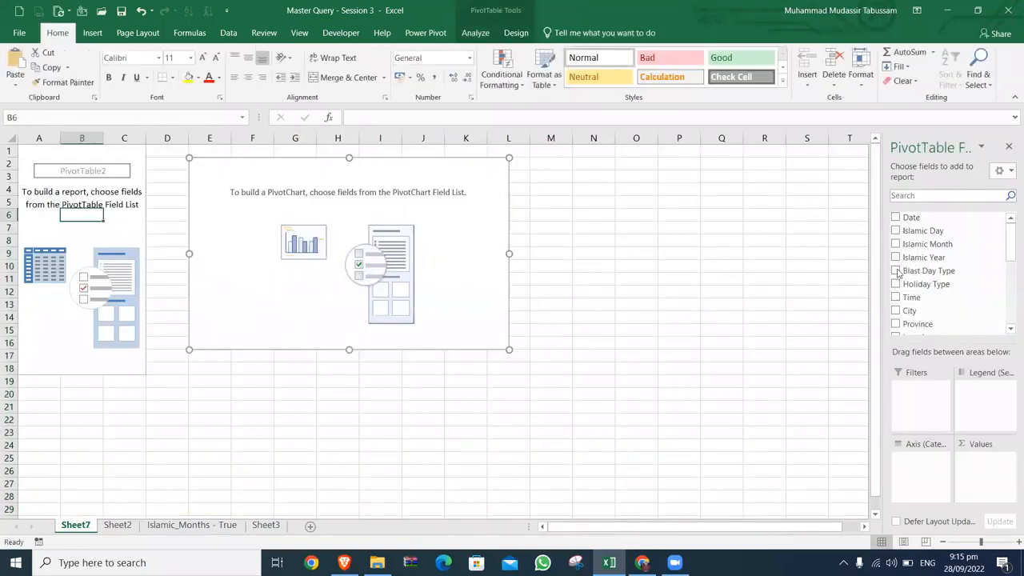
text(no)
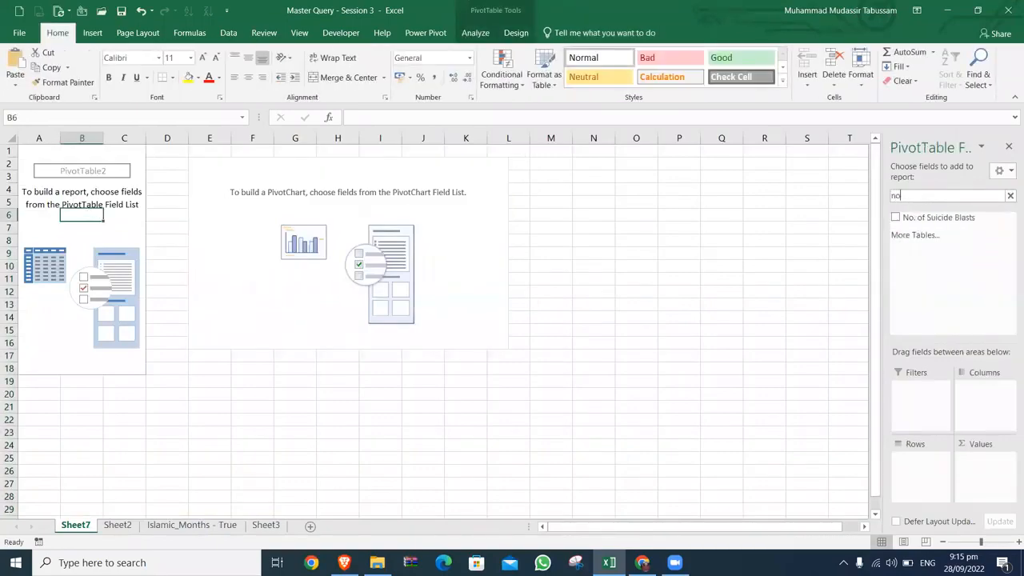
click(895, 217)
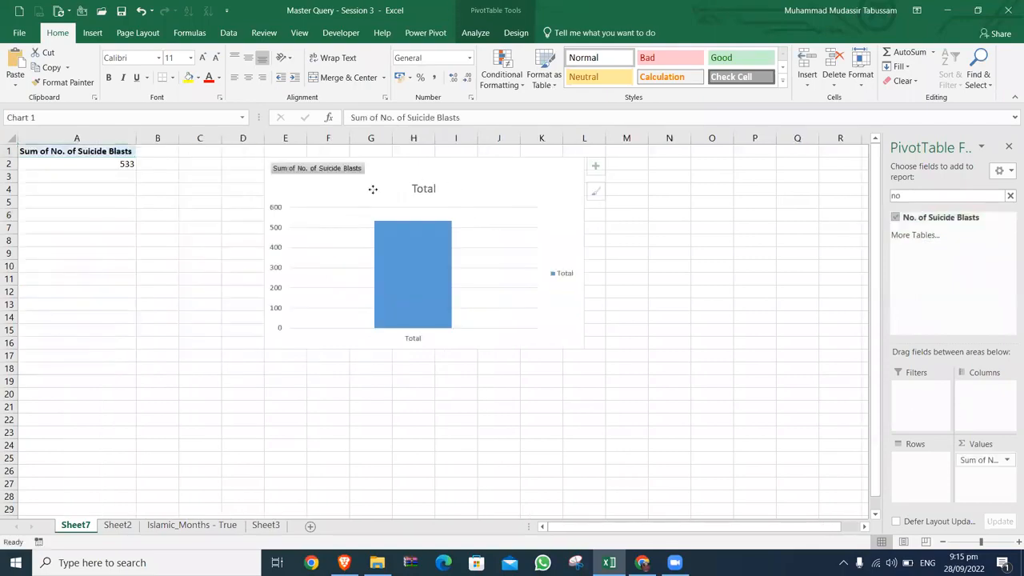
Move the total chart over columns A to D near the sheet's first rows and narrow it
drag(467, 198, 221, 169)
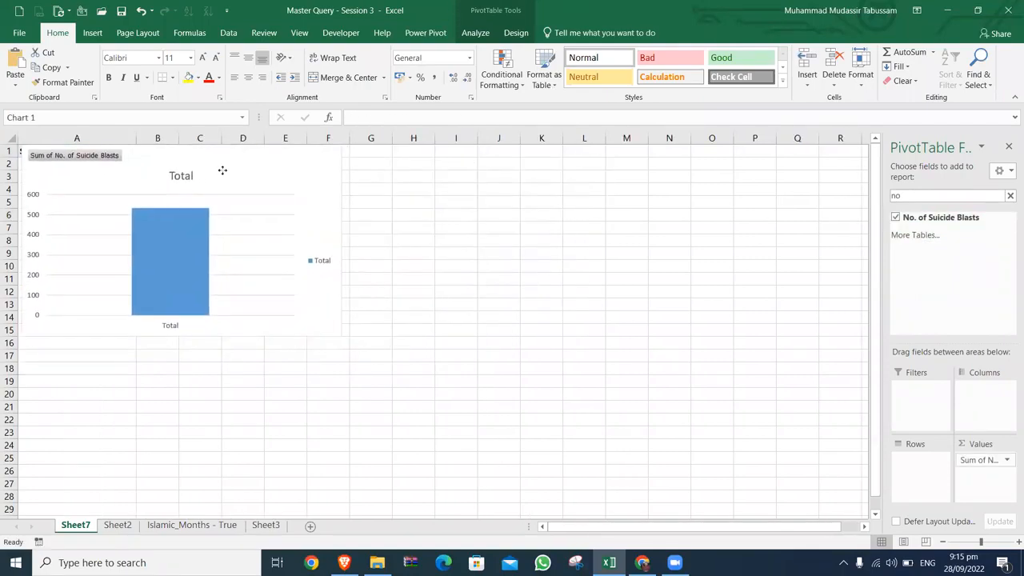
drag(341, 239, 231, 229)
drag(189, 171, 190, 177)
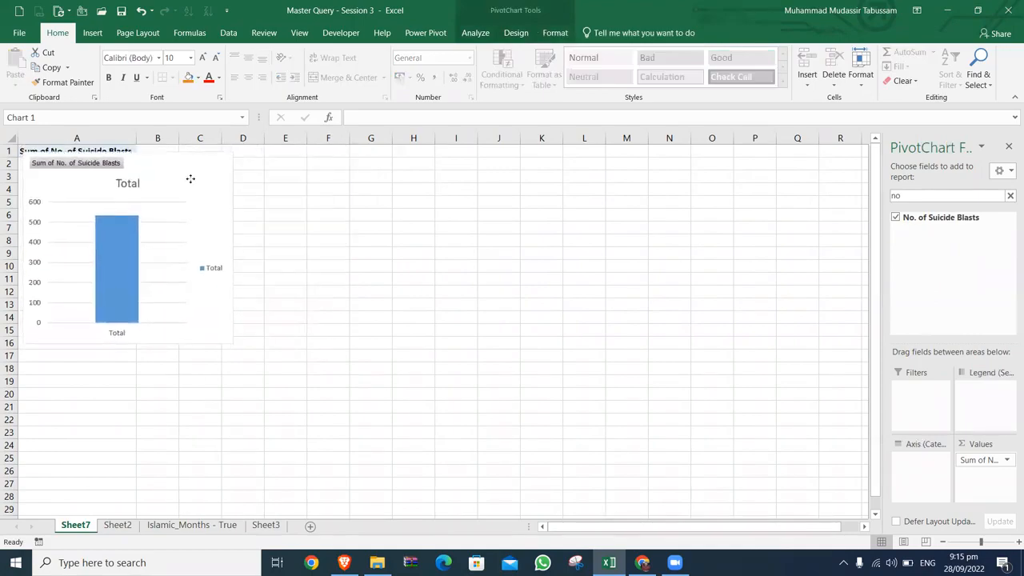
Add data labels to the total chart
click(251, 162)
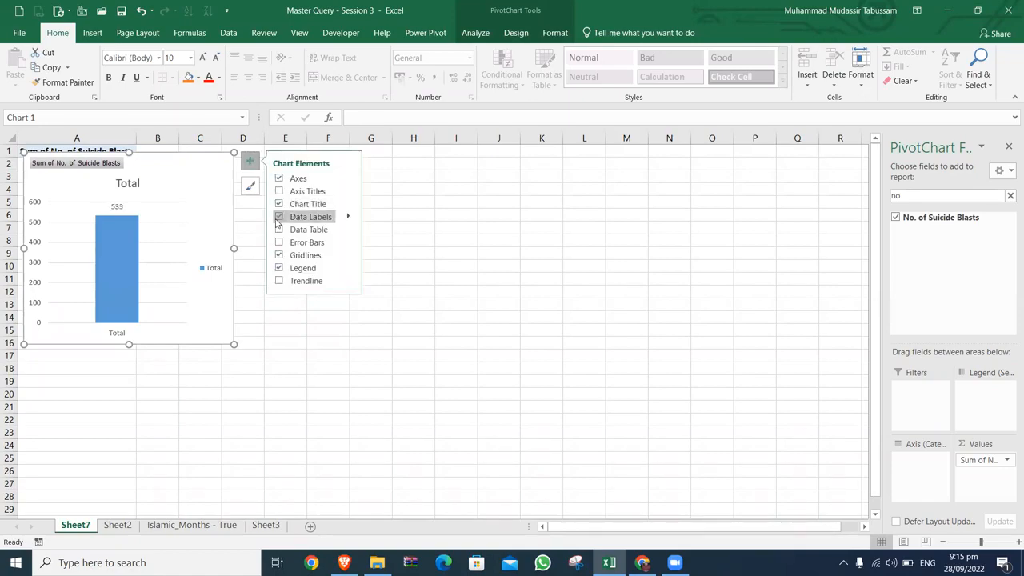
click(338, 329)
click(215, 199)
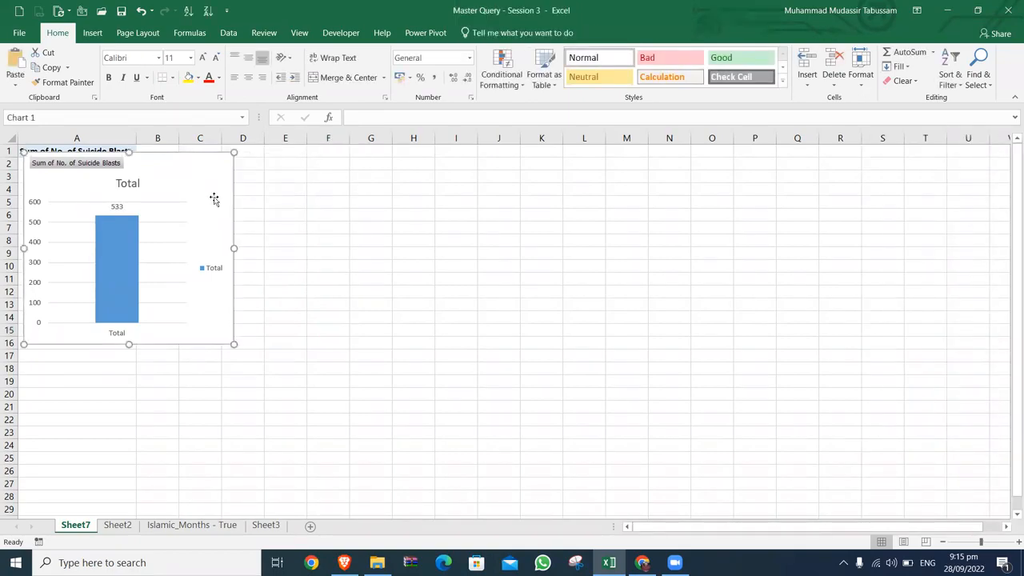
Insert another PivotChart from the Sheet2 data columns A to W on a new worksheet
click(118, 524)
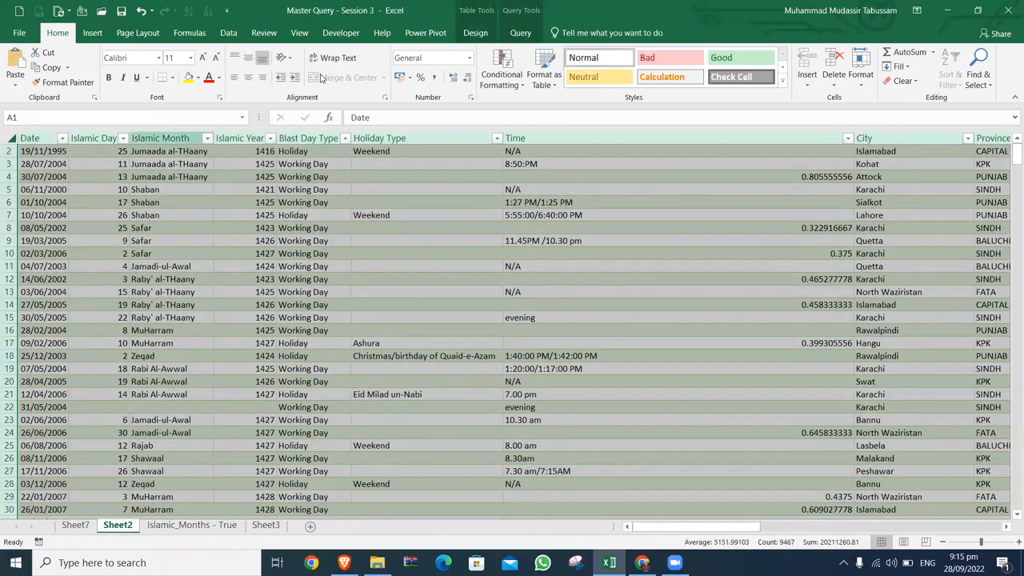
click(92, 33)
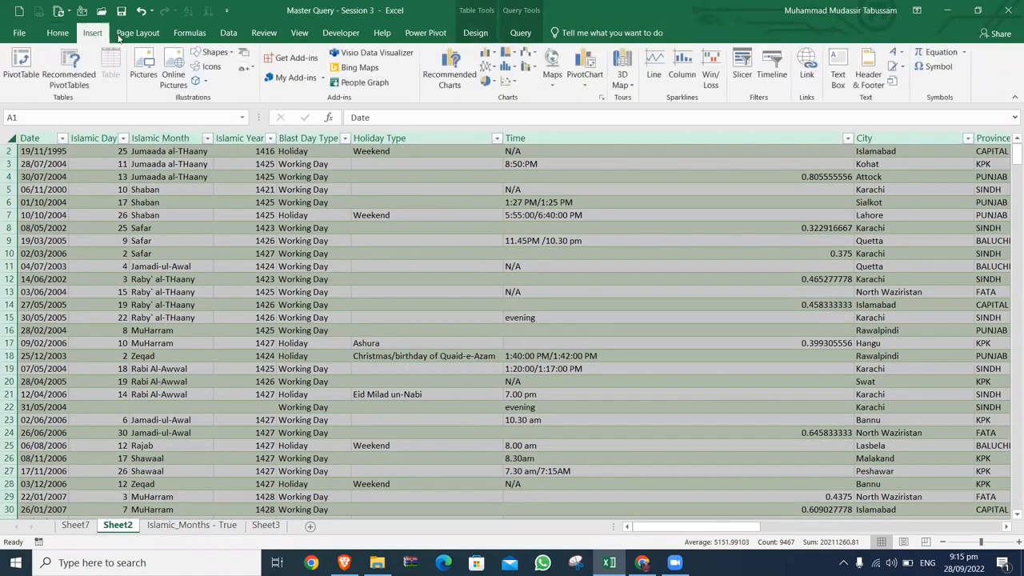
click(584, 76)
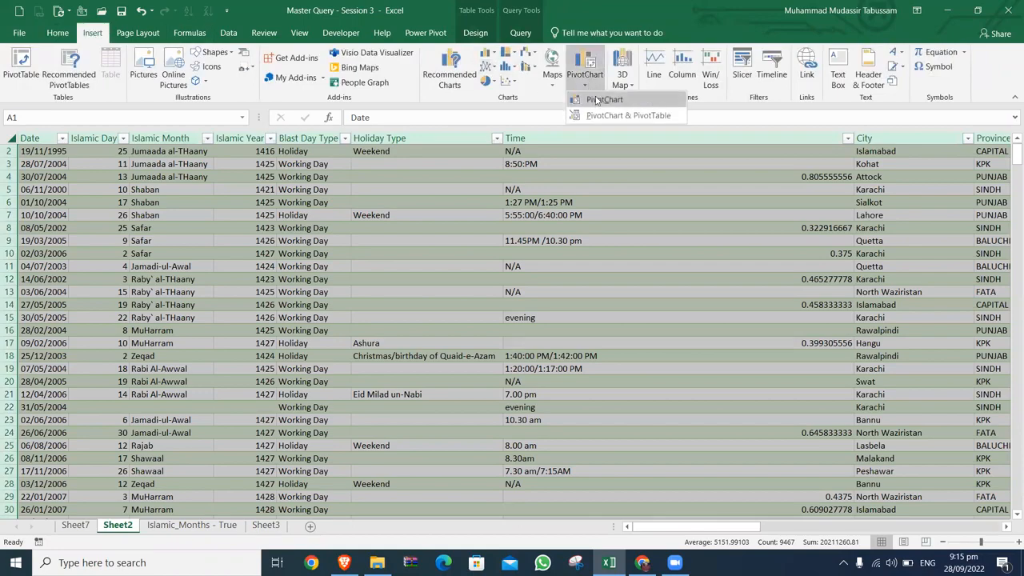
click(604, 99)
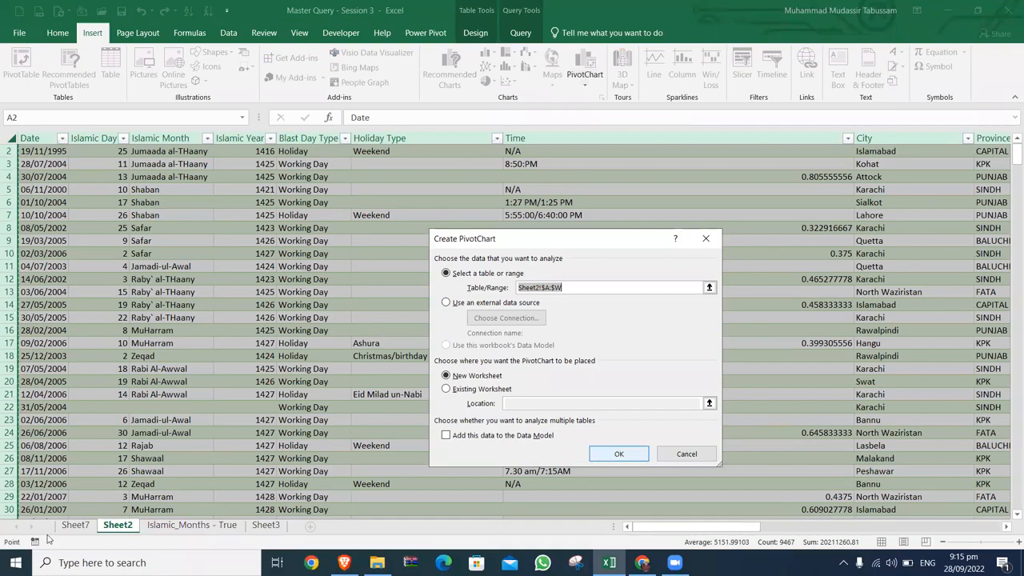
click(75, 524)
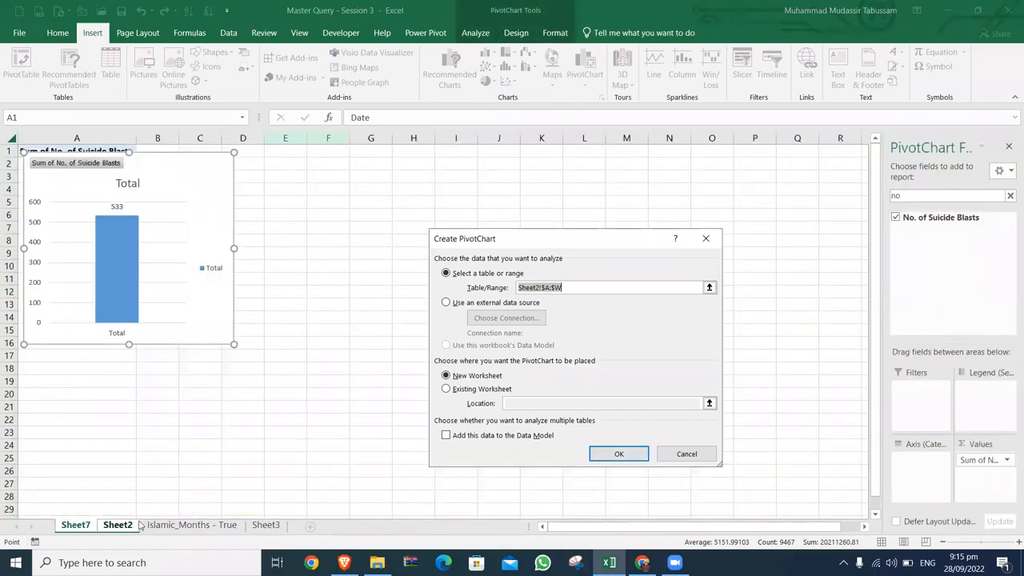
click(613, 453)
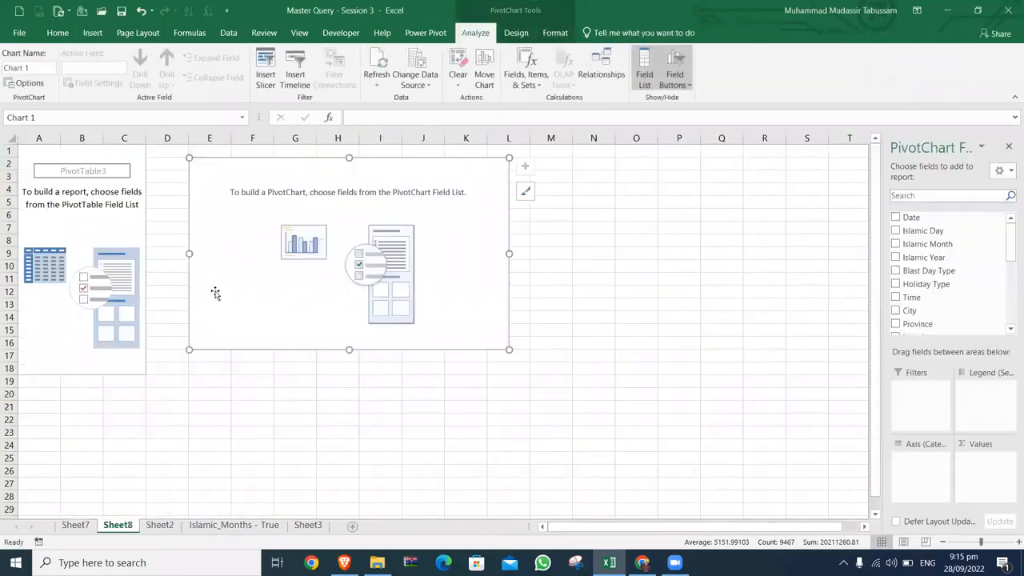
Add Province as the rows and No. of Suicide Blasts as the values of the new pivot table
click(108, 249)
click(109, 216)
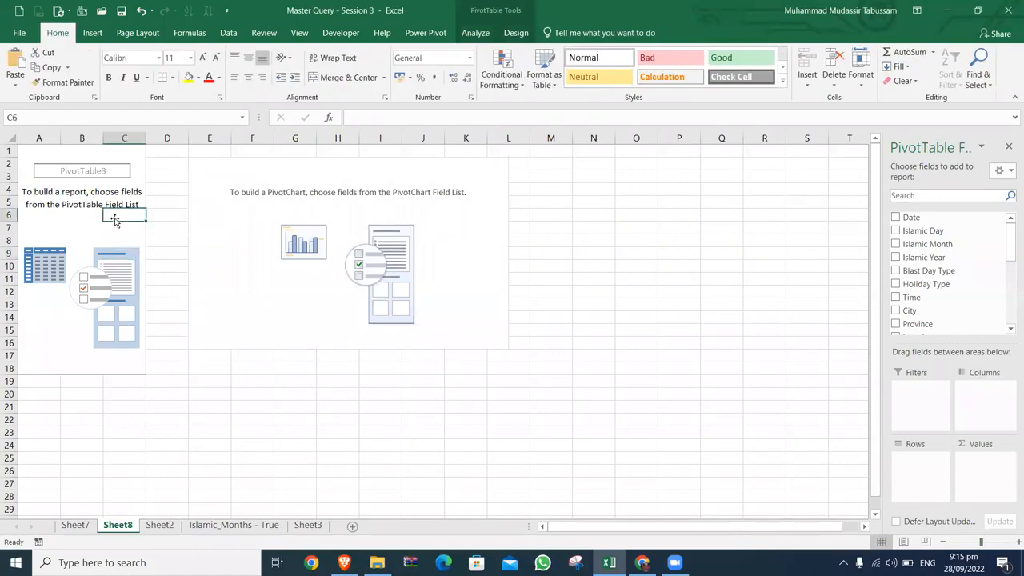
click(922, 199)
text(pro)
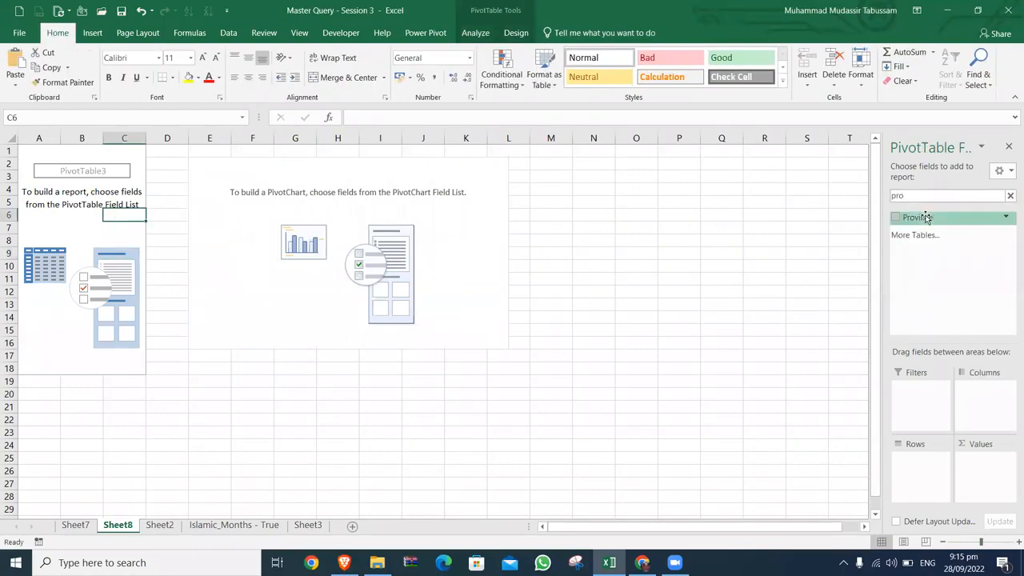
click(896, 218)
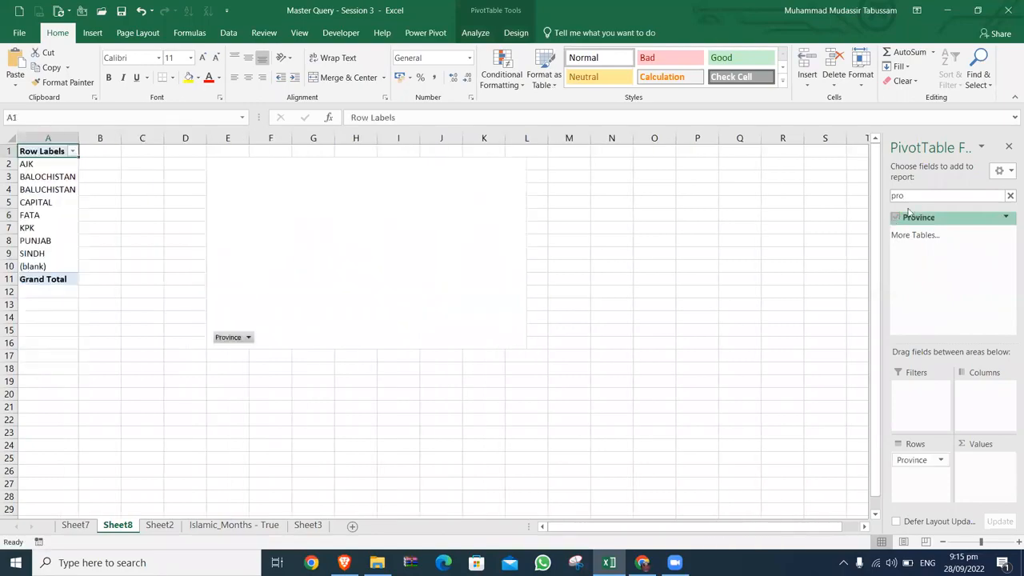
click(1010, 196)
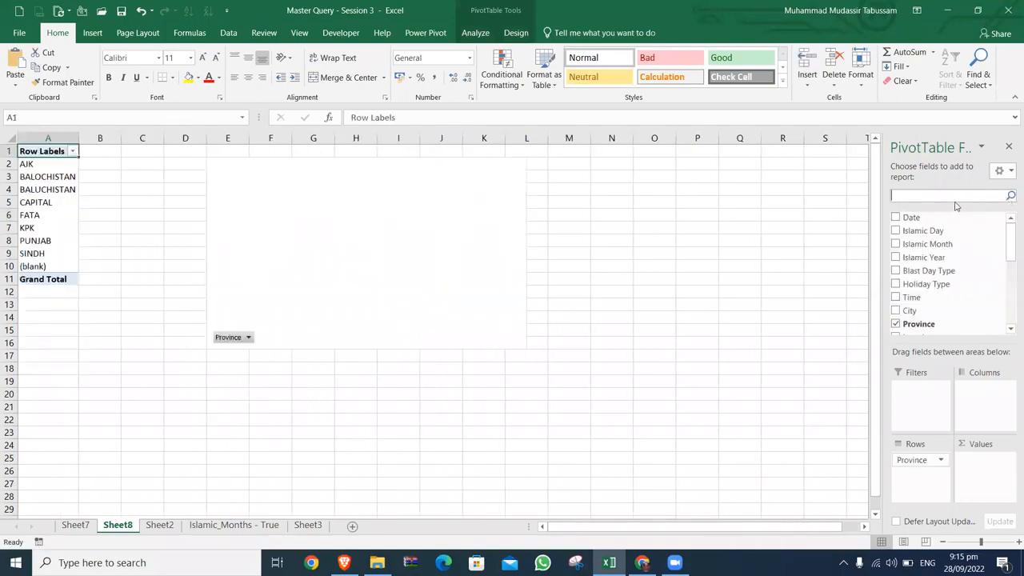
text(no)
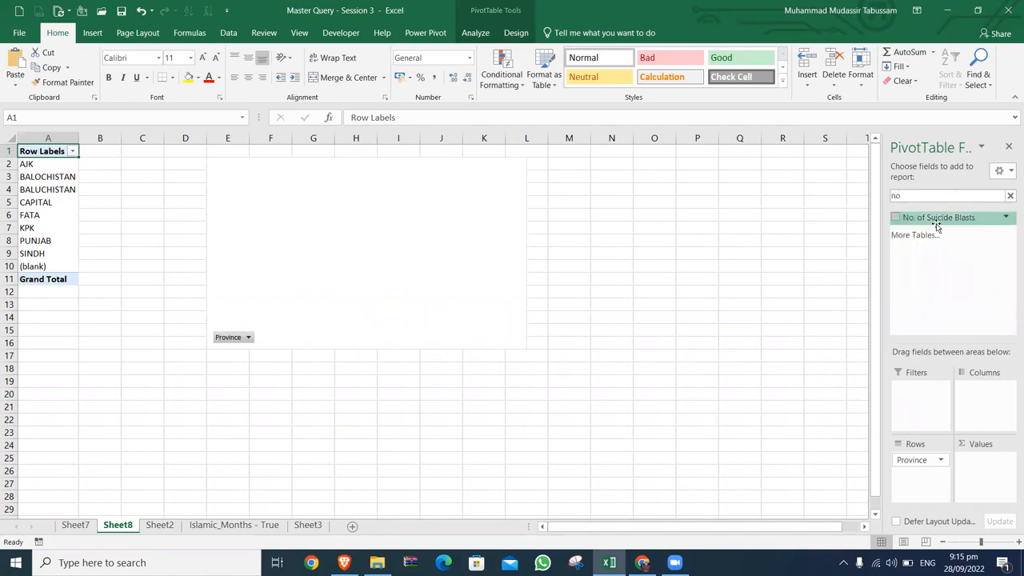
click(896, 218)
Remove the province chart from Sheet8 and return to Sheet7
click(491, 163)
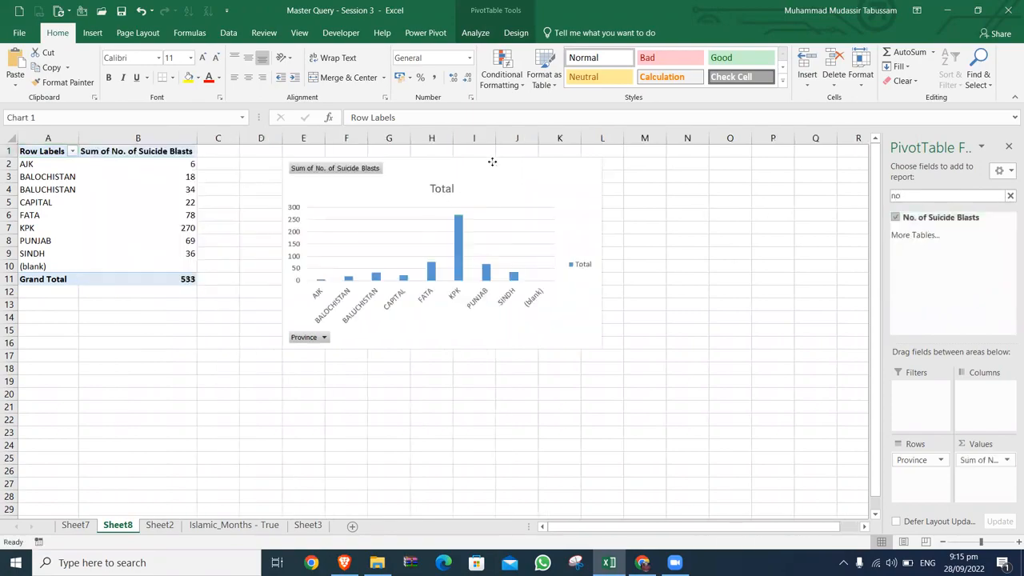
right_click(492, 164)
key(Escape)
key(Escape)
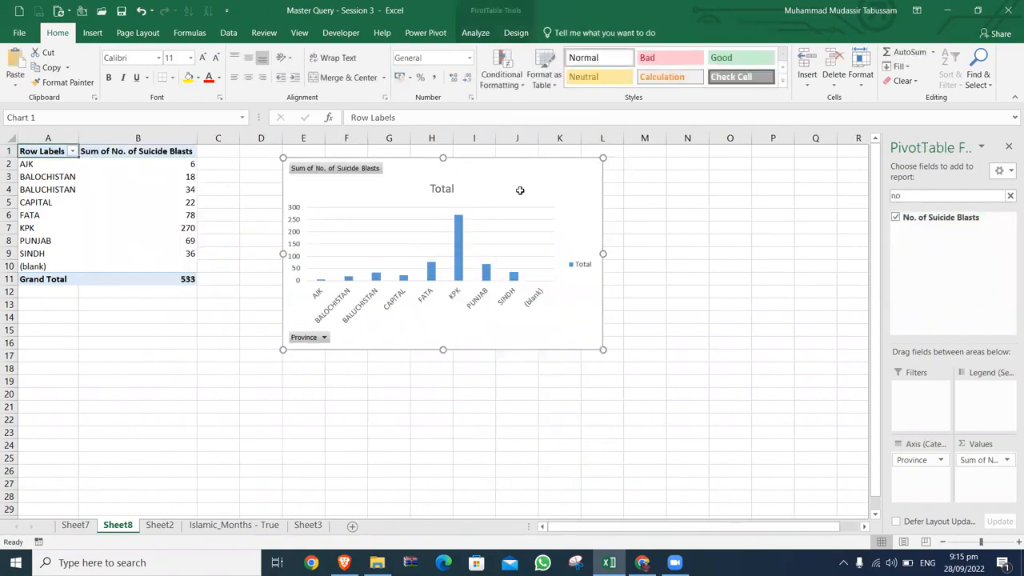
key(Delete)
key(ctrl+Page_Up)
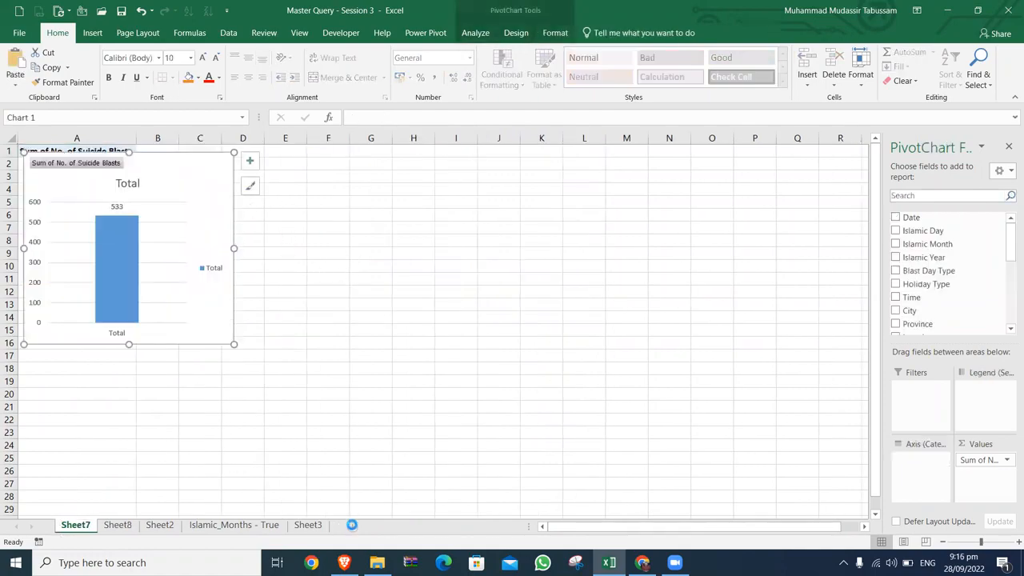
Add a new worksheet and rename it Dashboard
click(351, 524)
double_click(120, 527)
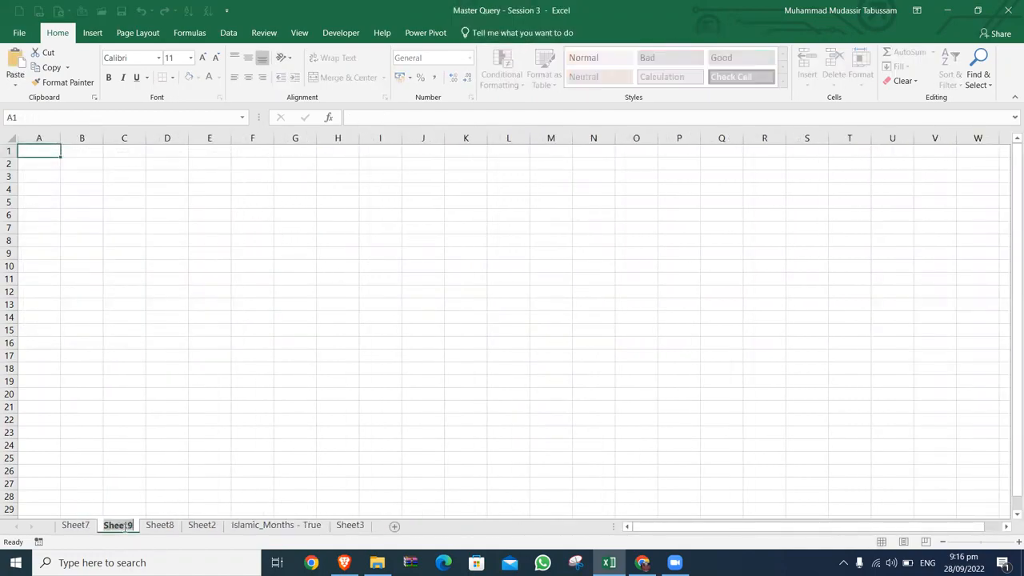
text(Da)
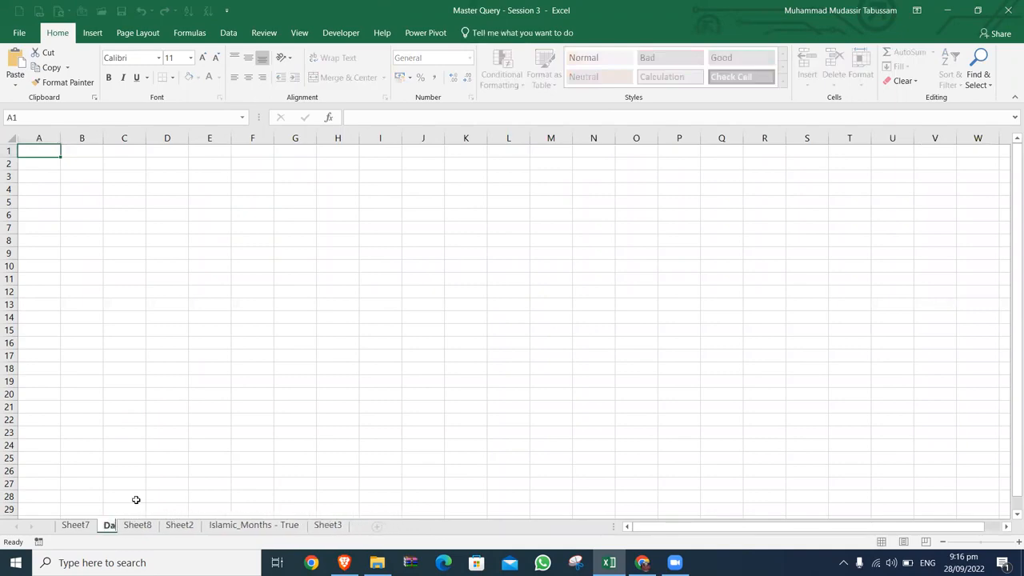
text(shboard)
key(Return)
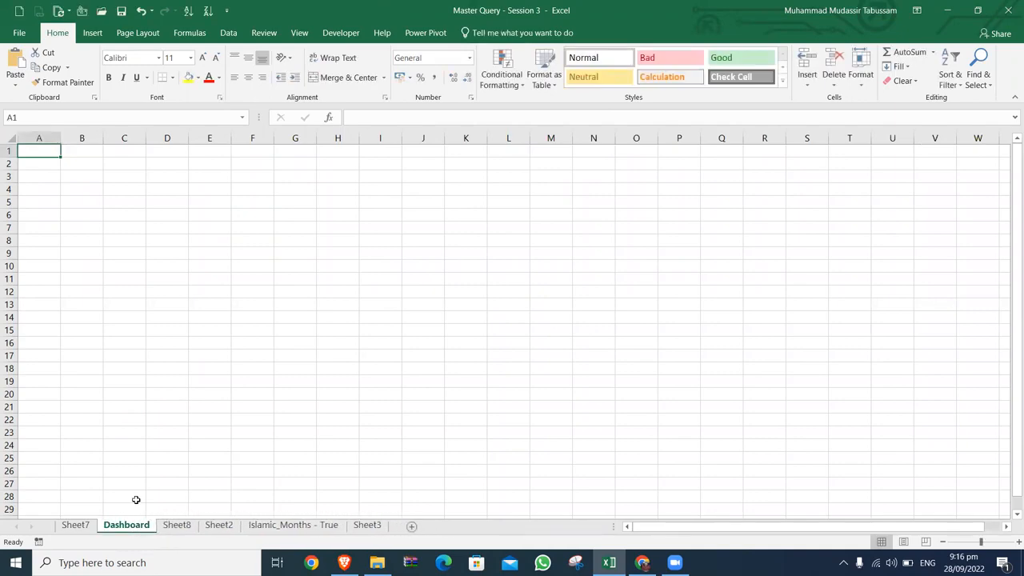
Move the total chart from Sheet7 to the Dashboard sheet and shrink it to about columns B to D, rows 1 to 8
click(82, 525)
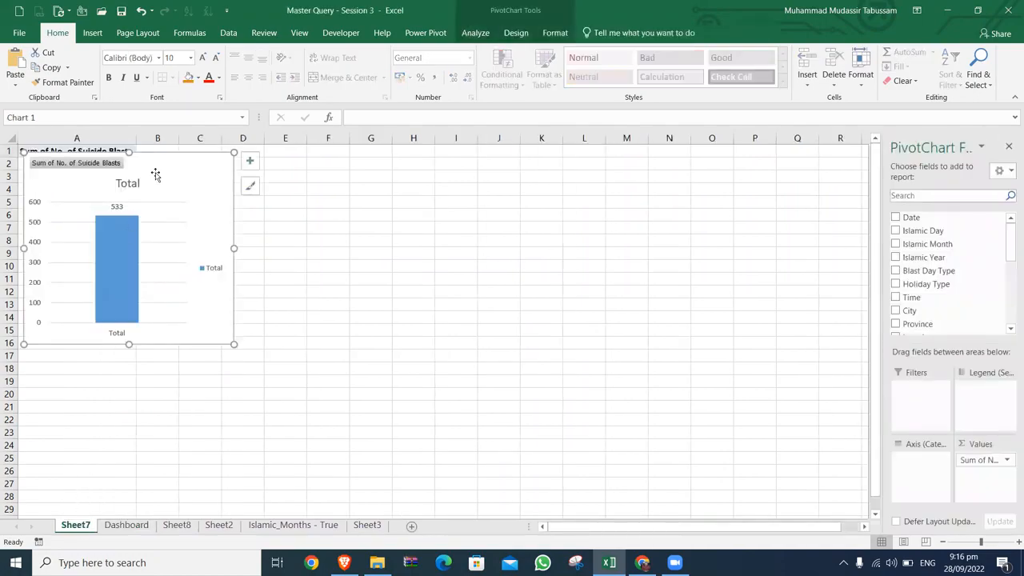
key(ctrl+x)
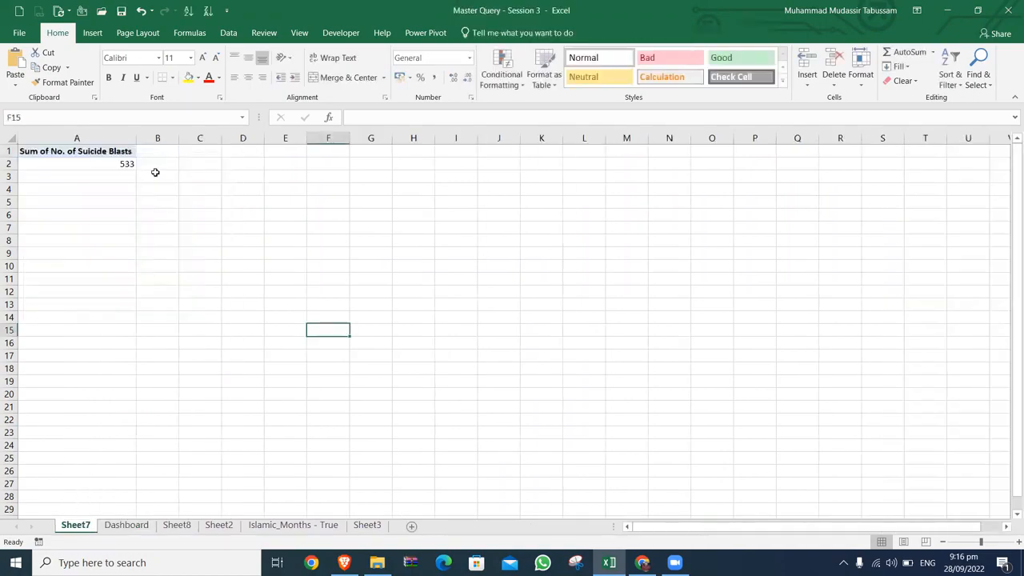
click(126, 524)
key(ctrl+v)
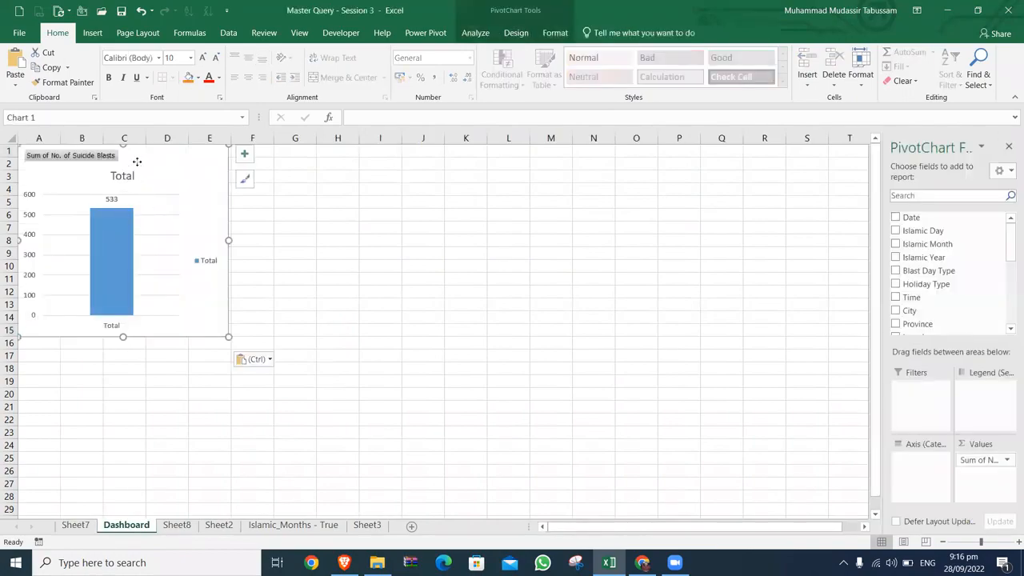
drag(136, 161, 171, 170)
drag(261, 344, 183, 242)
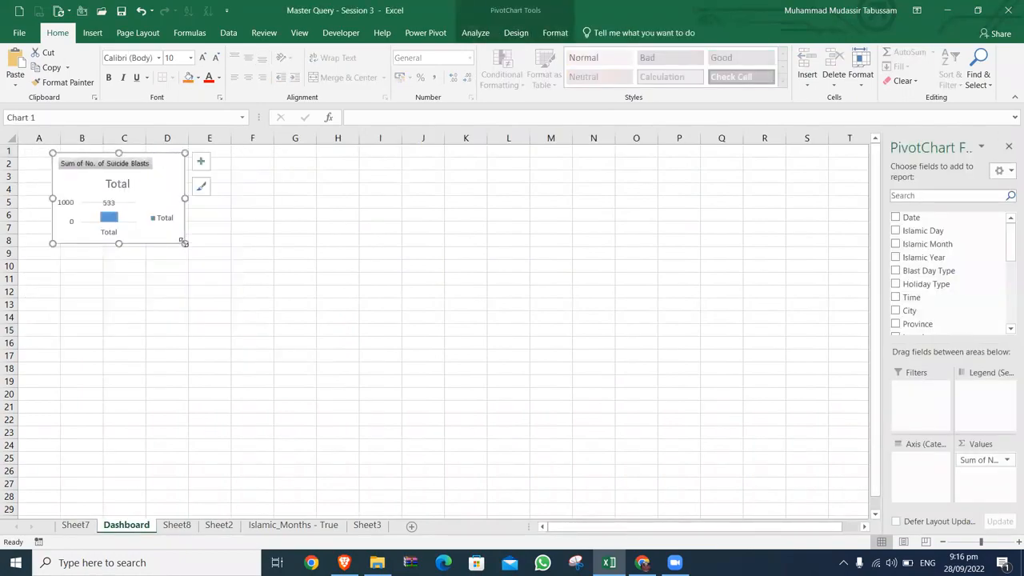
Remove the axes, gridlines and legend from the Dashboard chart, keep its data labels, and reduce its height to about row 7
click(201, 161)
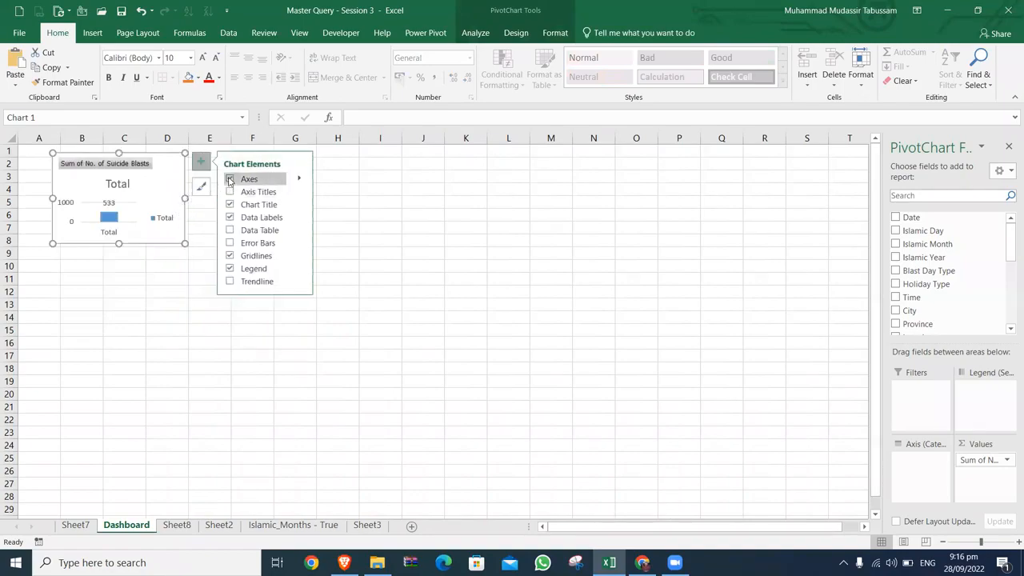
click(229, 179)
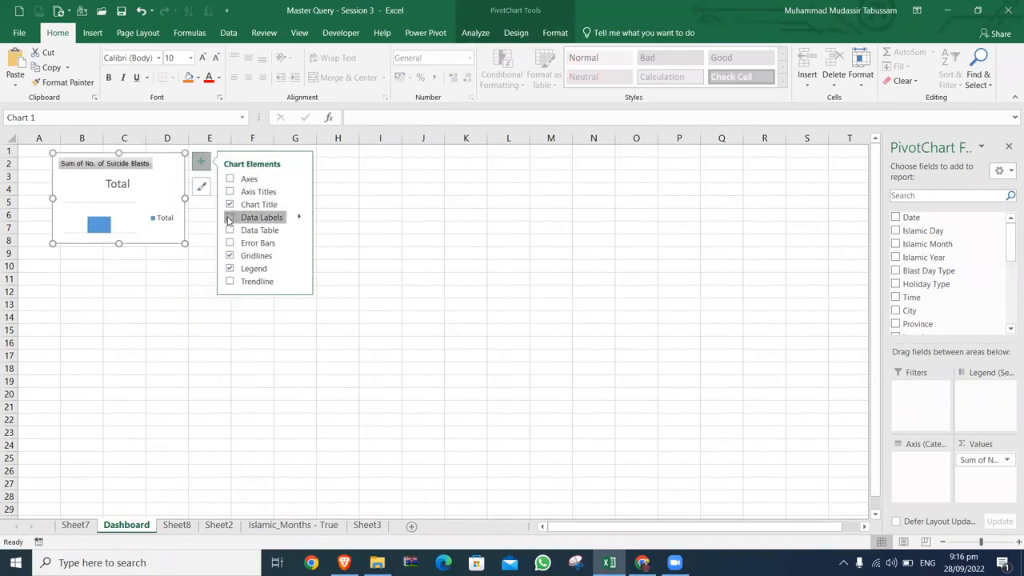
click(229, 217)
click(230, 255)
click(230, 268)
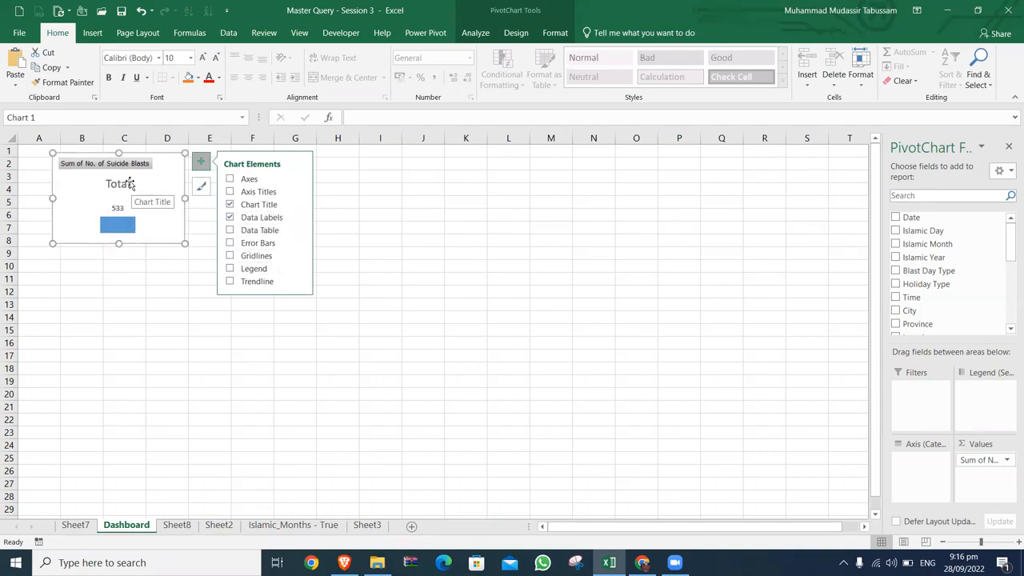
mouse_move(119, 242)
mouse_down()
mouse_move(119, 218)
mouse_move(119, 232)
mouse_up()
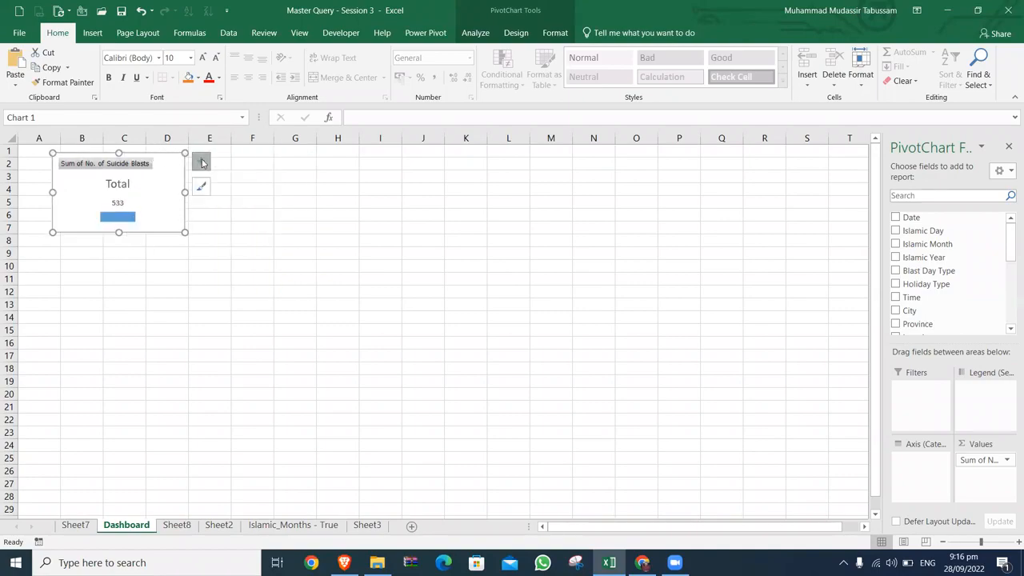
Hide all field buttons on the Dashboard chart
click(201, 162)
click(144, 165)
right_click(144, 165)
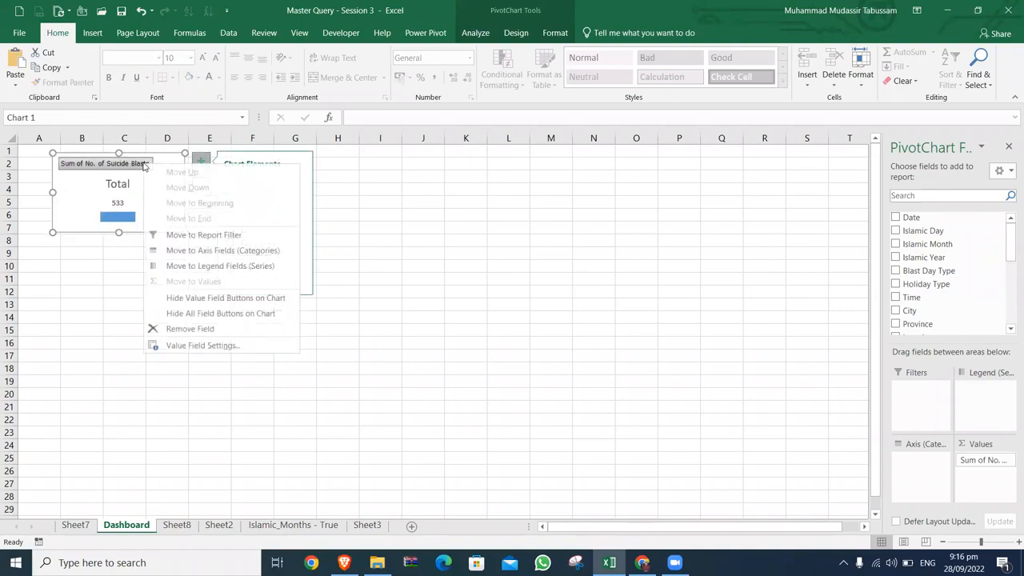
click(208, 313)
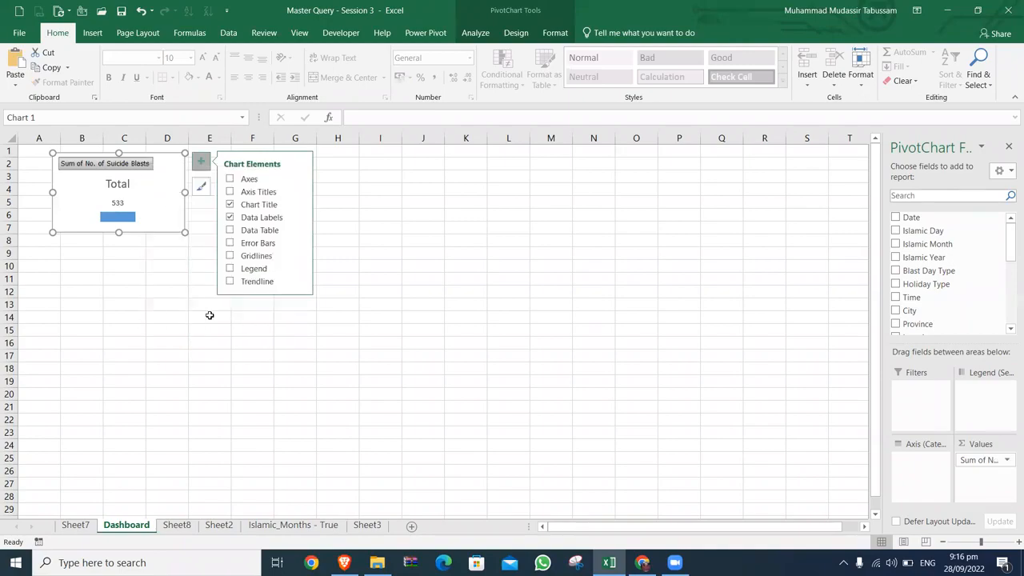
Enlarge the Dashboard chart's plot area upward and delete the Total chart title
click(124, 202)
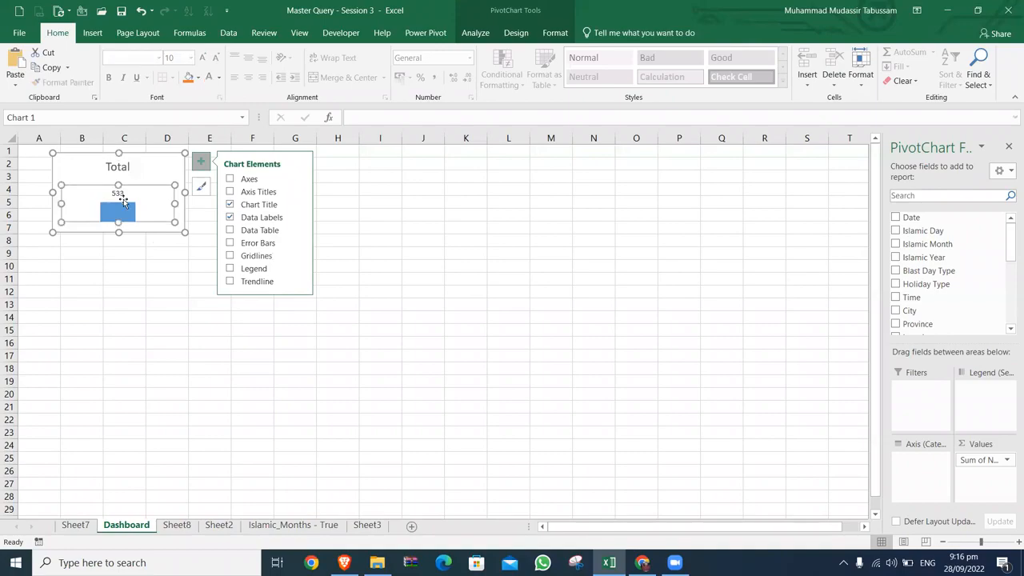
drag(119, 184, 120, 168)
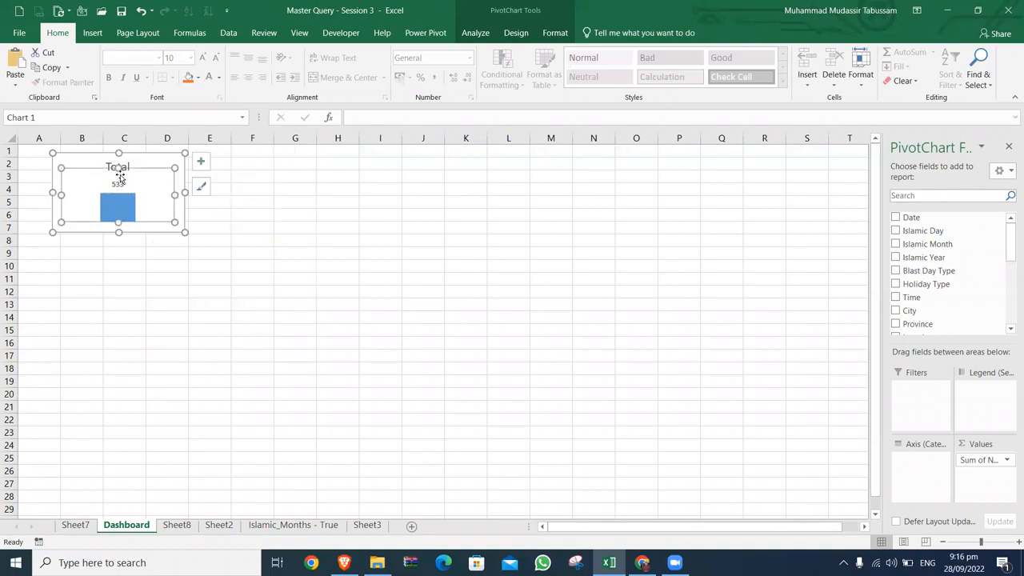
click(125, 165)
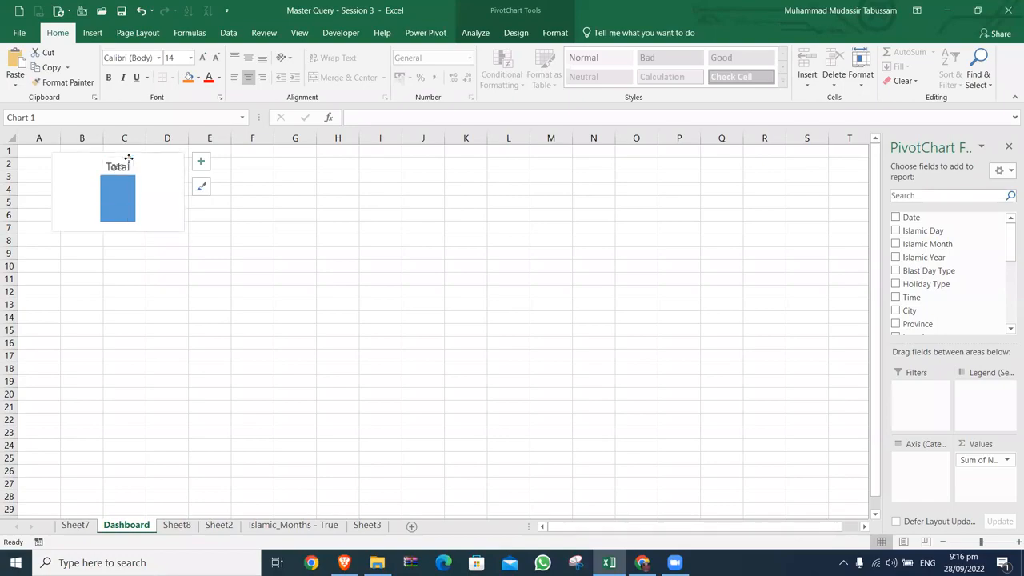
key(Delete)
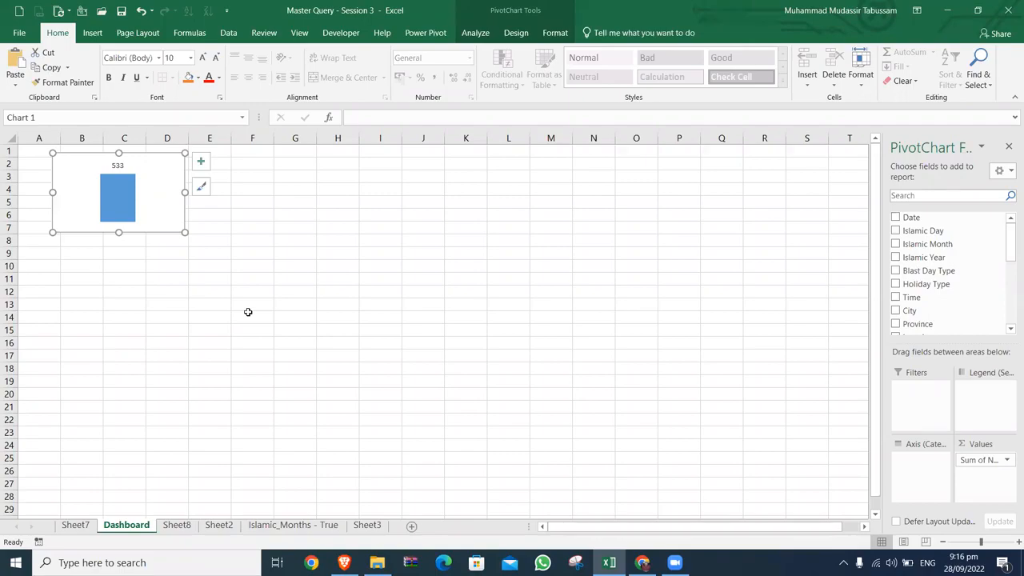
Shift the chart's plot area slightly left and move the chart to about columns A to D, rows 1 to 7
click(144, 167)
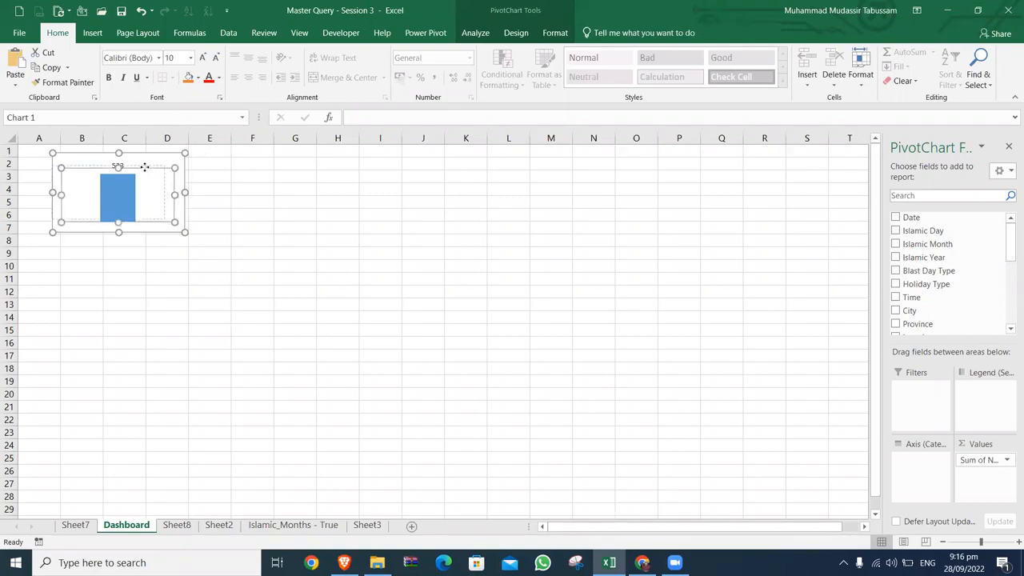
click(149, 170)
drag(153, 158, 140, 156)
Look through the Sheet8, Sheet2, Sheet3, Sheet7 and Dashboard worksheets to review what each one holds
click(182, 526)
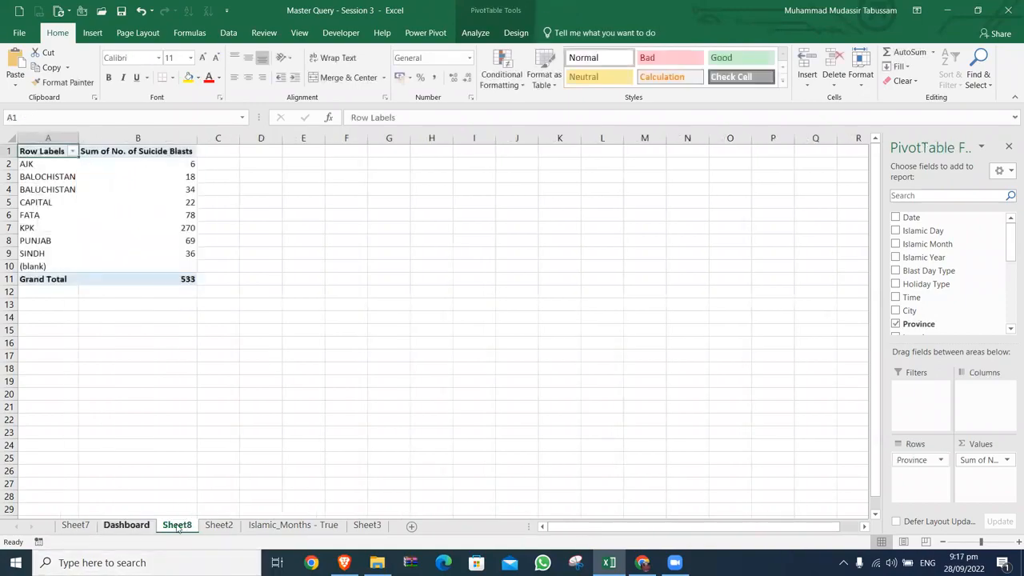
click(211, 525)
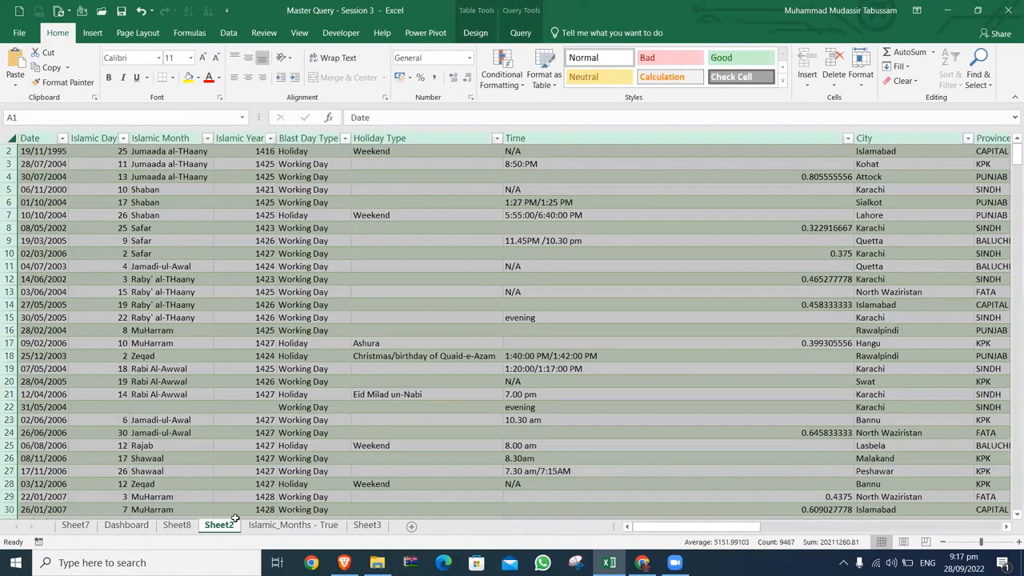
click(362, 526)
click(132, 526)
click(77, 526)
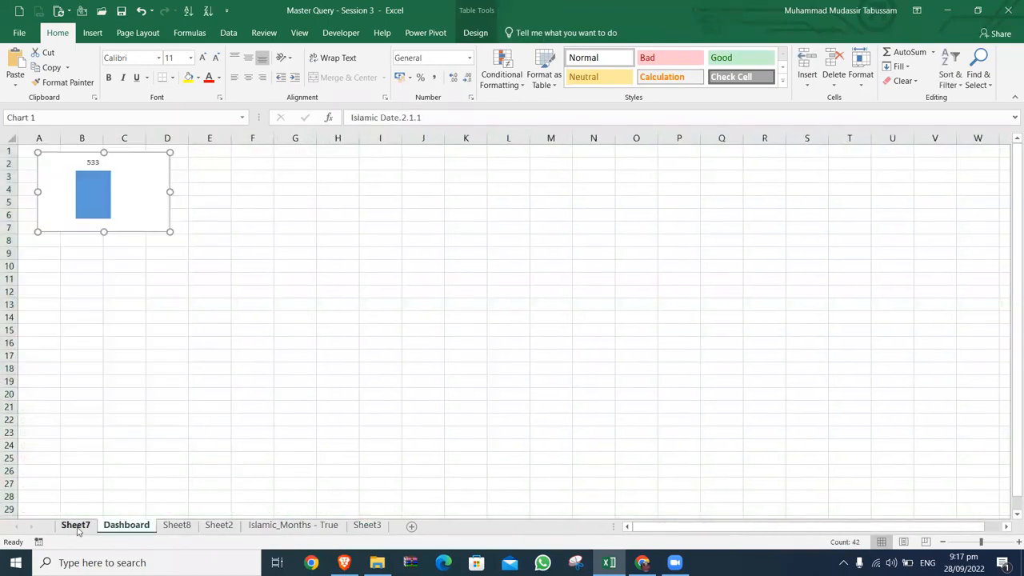
click(127, 526)
click(176, 525)
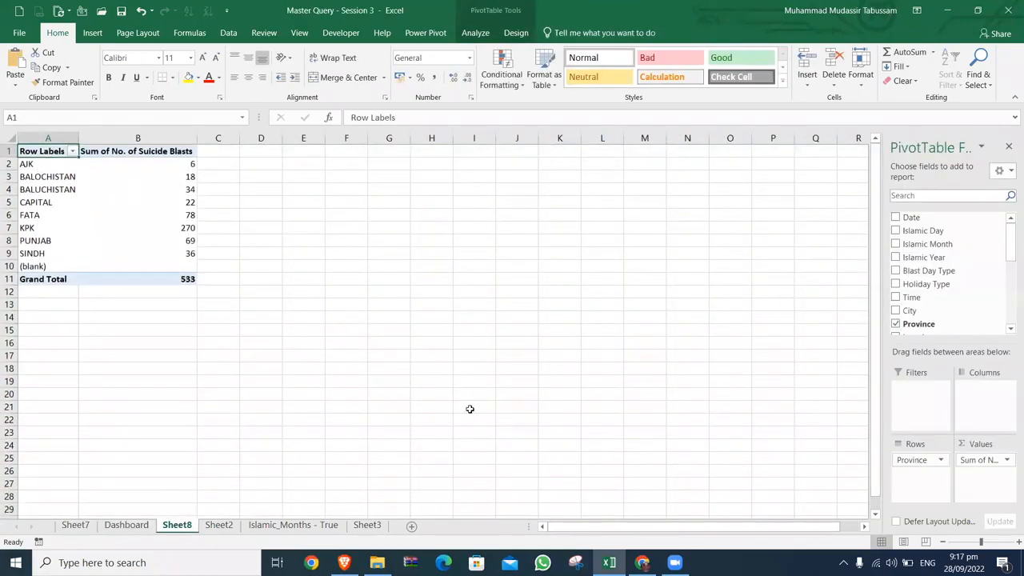
click(76, 525)
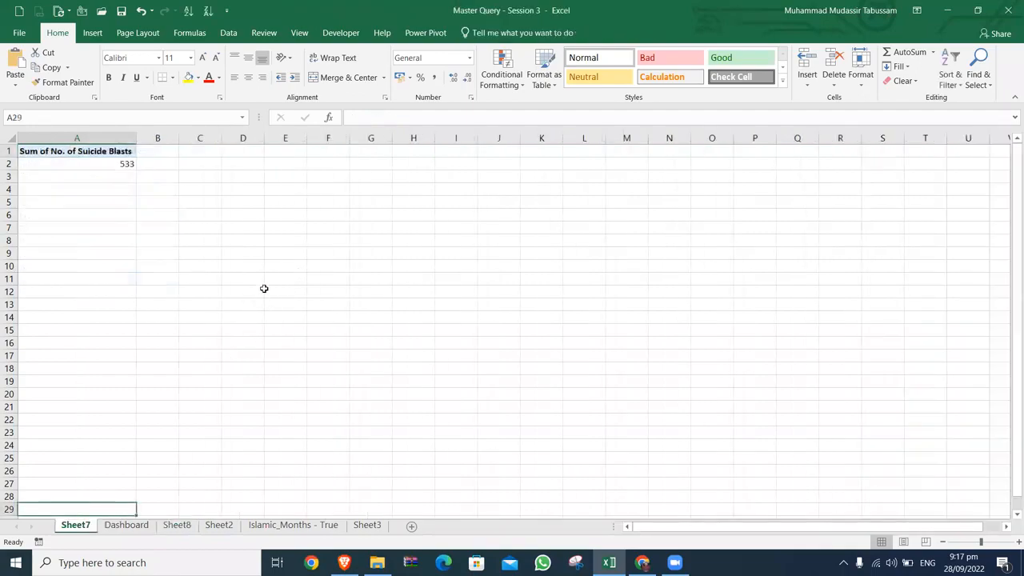
click(125, 524)
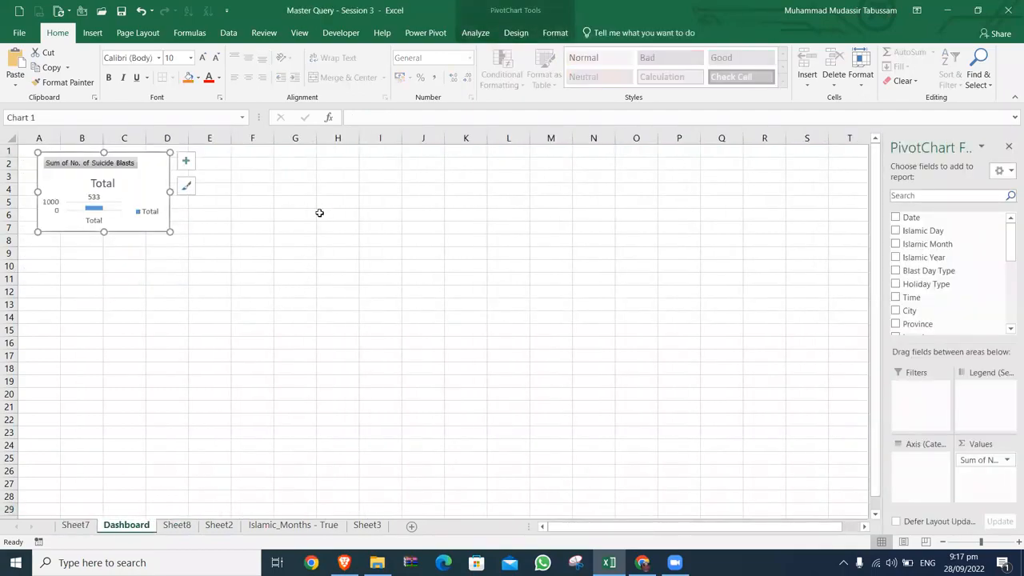
Try moving the Dashboard chart to about columns E to H, rows 9 to 15, and undo the move
drag(156, 181, 337, 279)
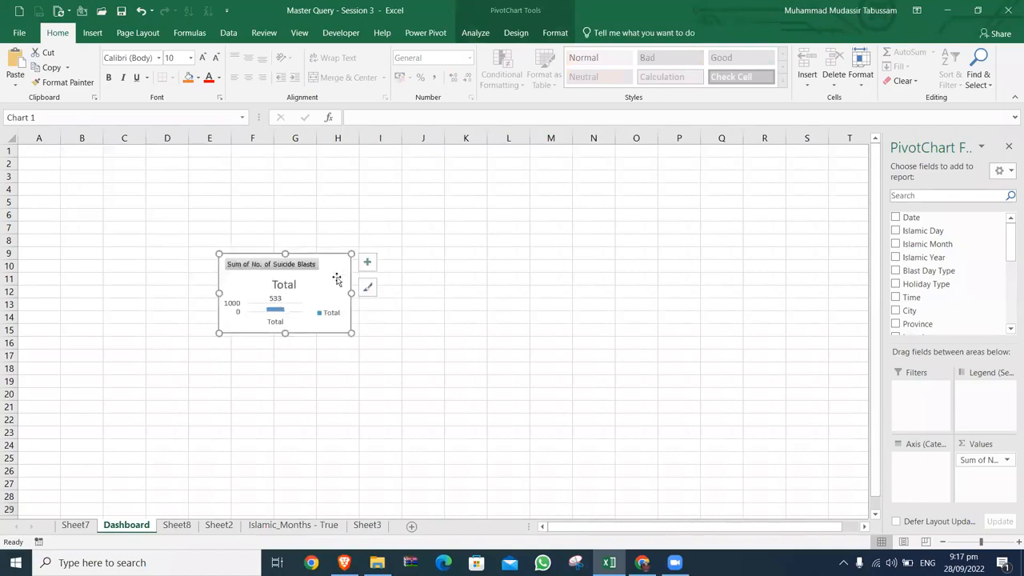
key(ctrl+z)
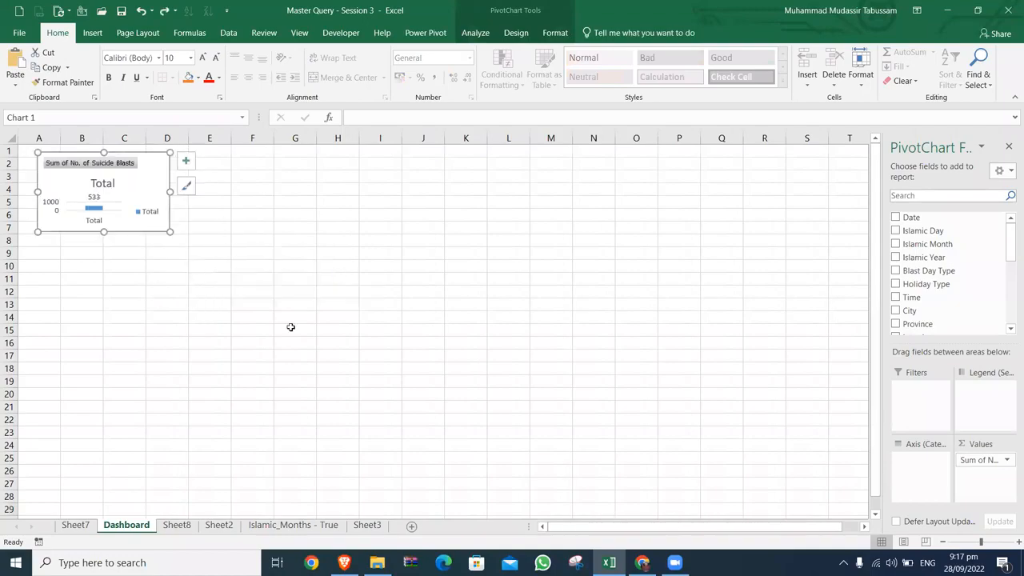
Delete the Sheet8 worksheet containing the province PivotTable
click(188, 528)
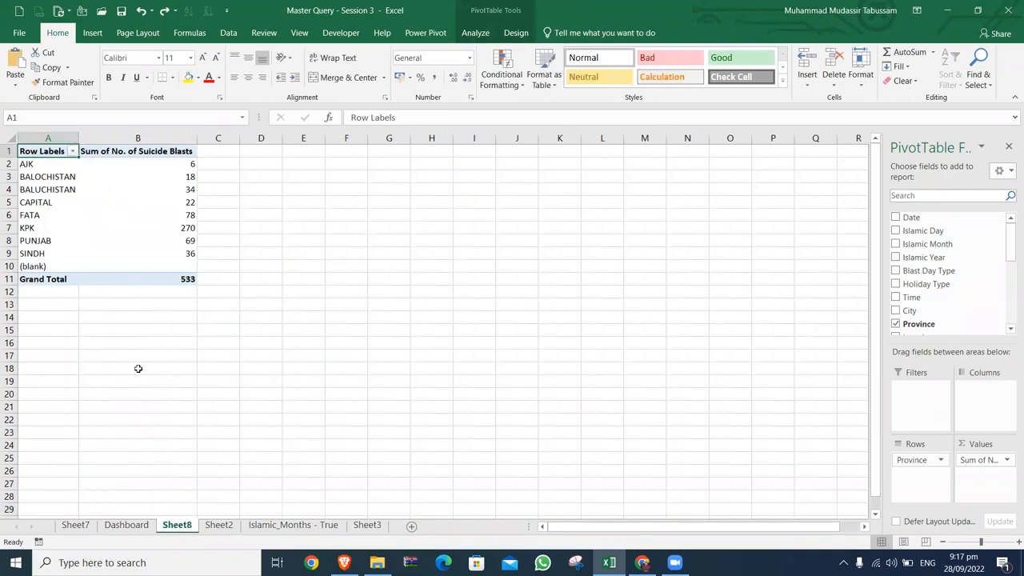
right_click(185, 533)
click(238, 389)
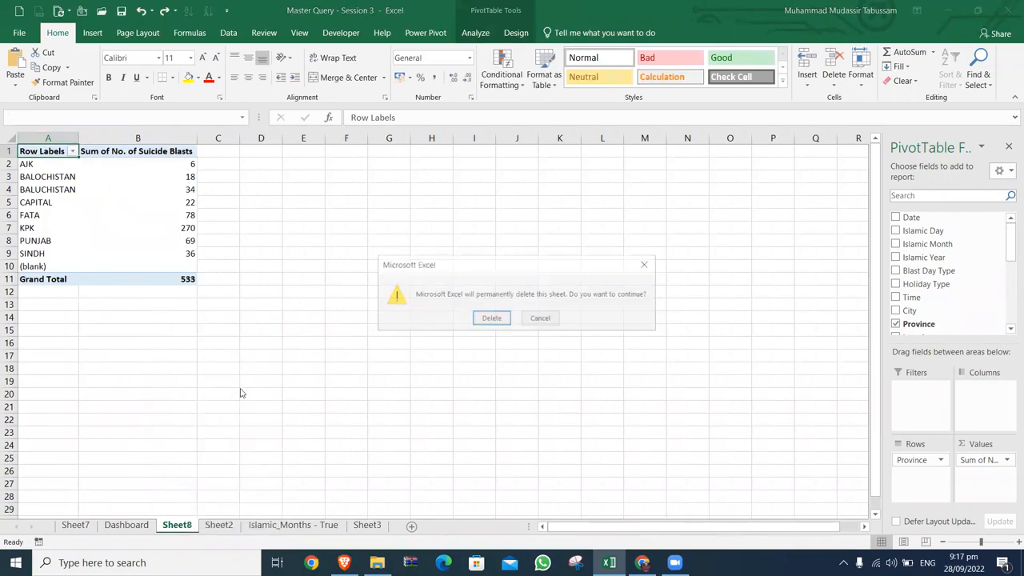
click(486, 318)
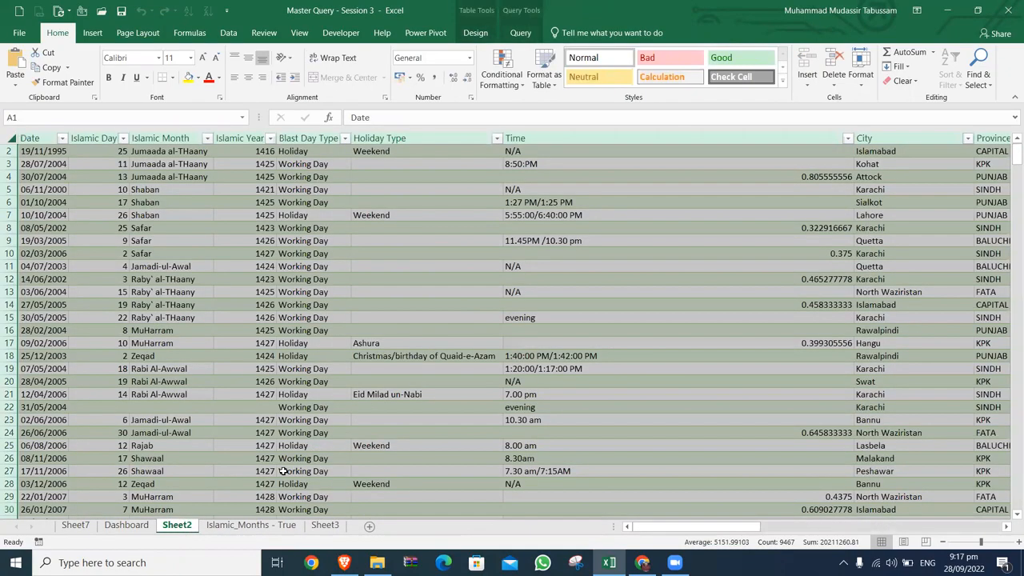
Rename the Sheet2 source worksheet as Query Data
double_click(178, 526)
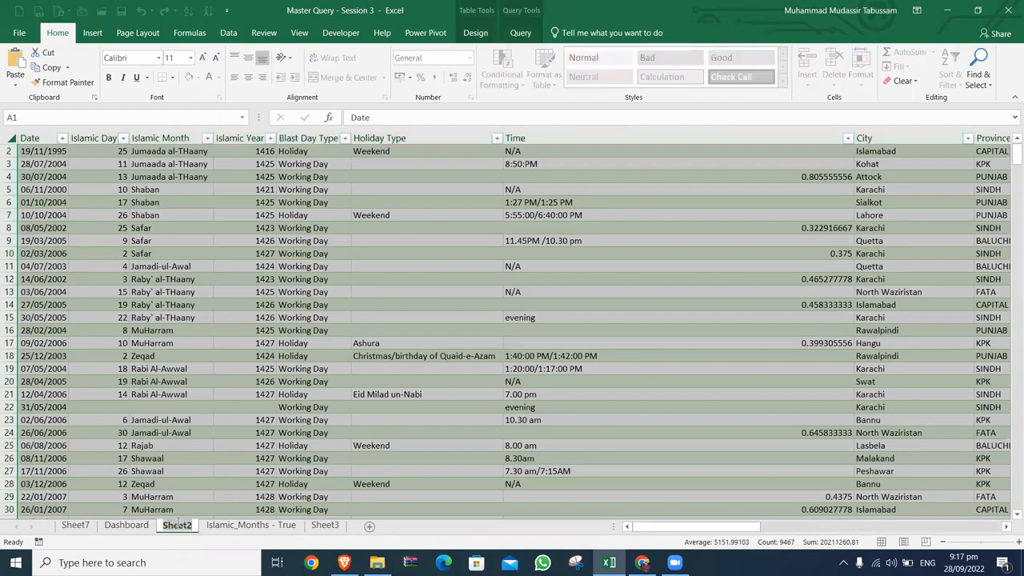
text(Source DA)
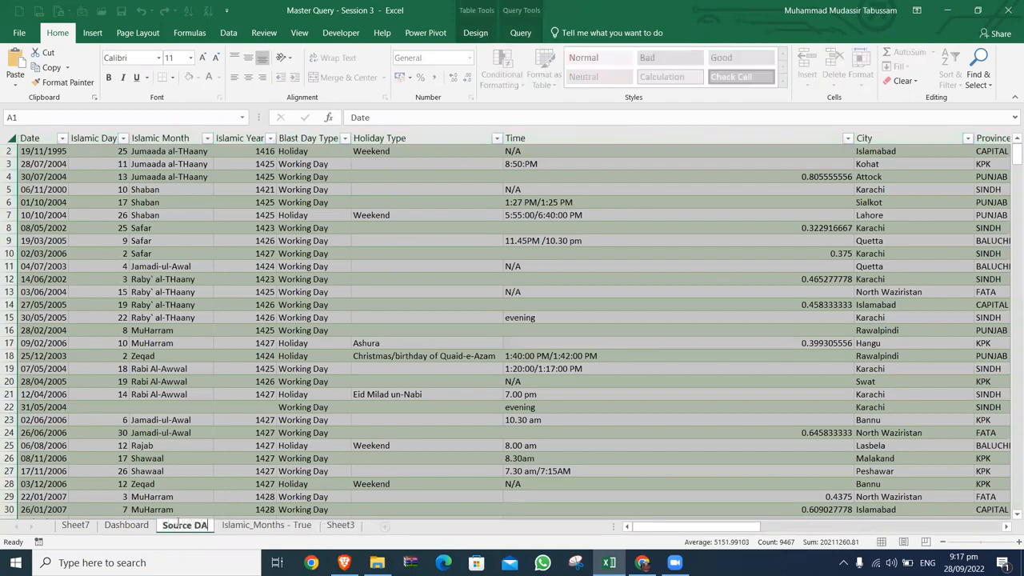
text(TA)
key(BackSpace)
key(BackSpace)
key(BackSpace)
key(BackSpace)
key(BackSpace)
key(BackSpace)
key(BackSpace)
key(BackSpace)
key(BackSpace)
key(BackSpace)
key(BackSpace)
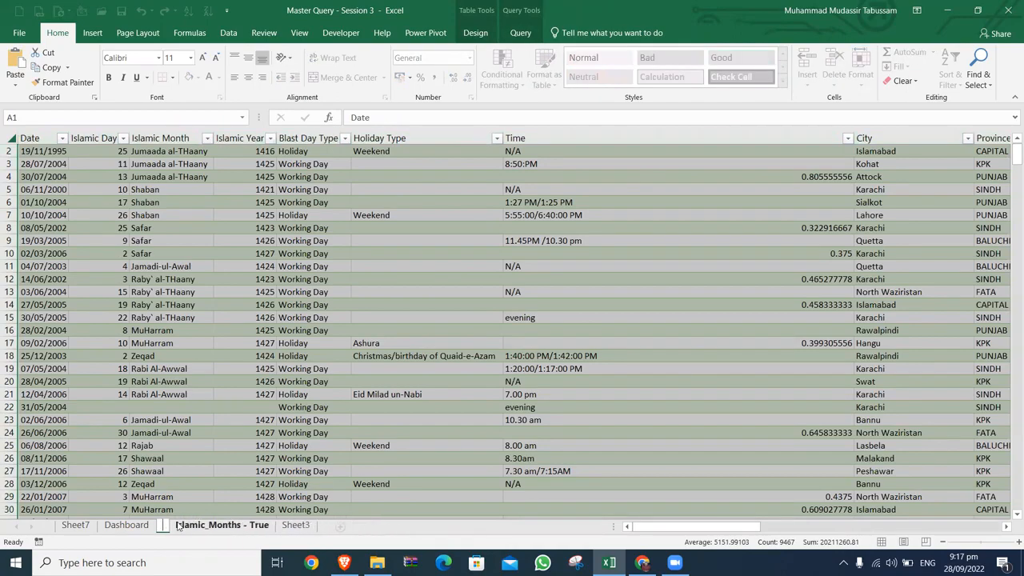
text(Query DAta)
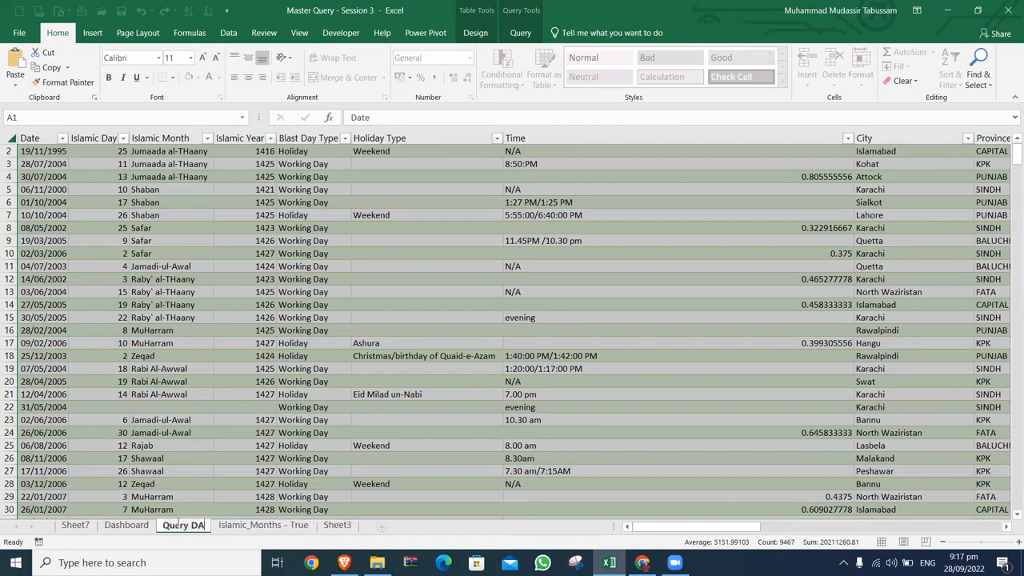
key(BackSpace)
key(BackSpace)
key(BackSpace)
text(ata)
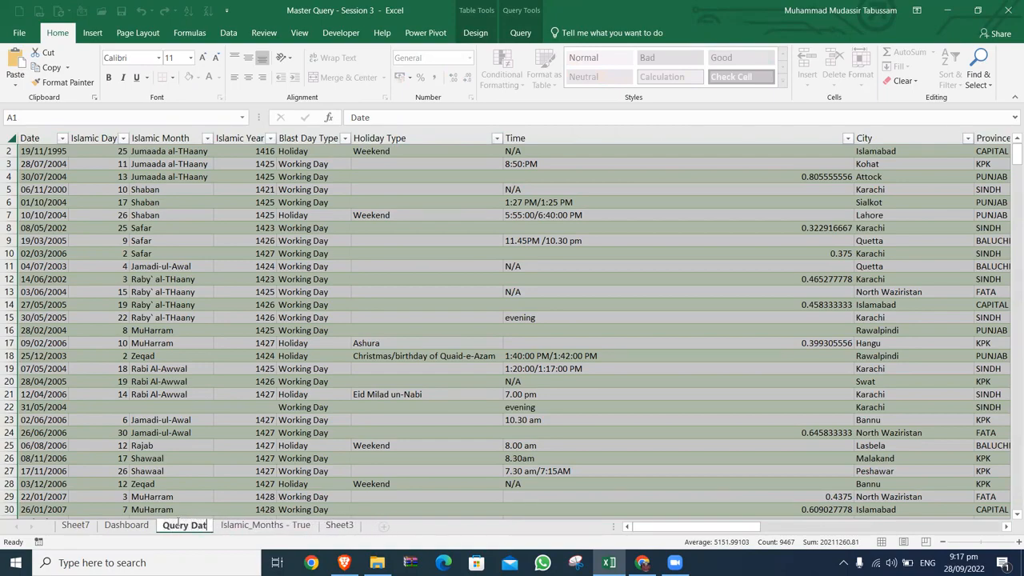
key(Return)
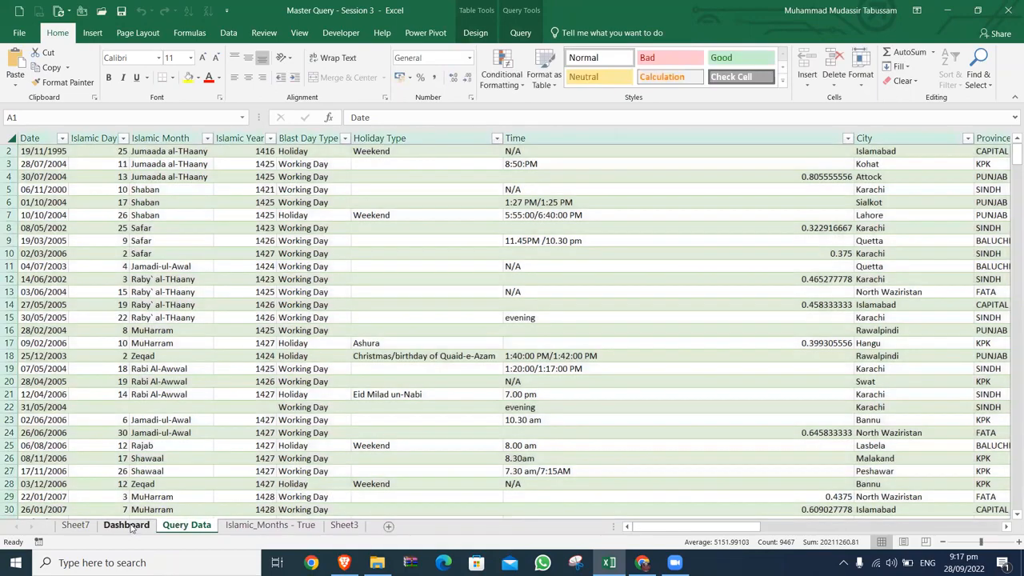
Reorder the worksheets so that Sheet7 sits directly after Dashboard
click(128, 526)
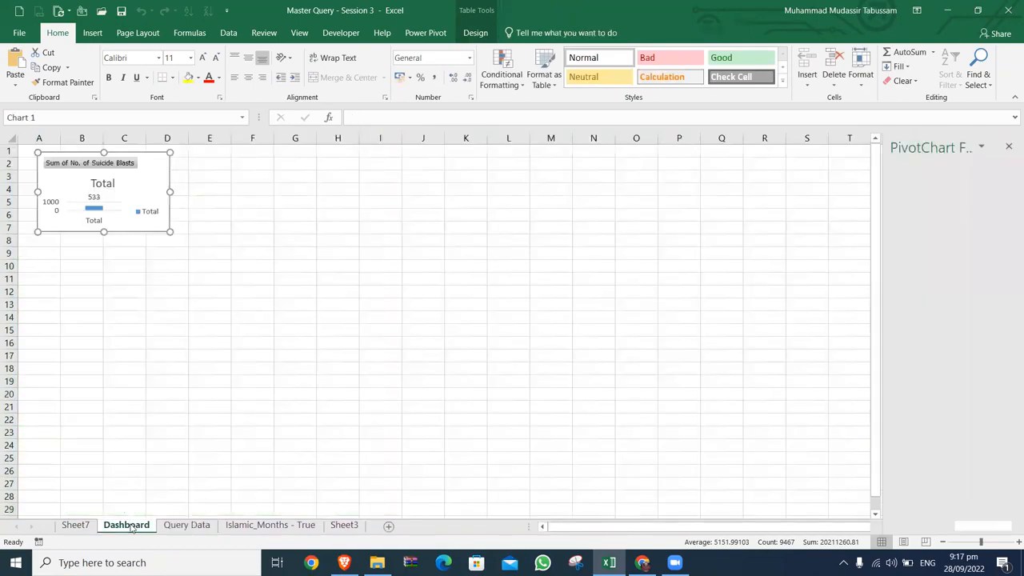
drag(71, 526, 120, 527)
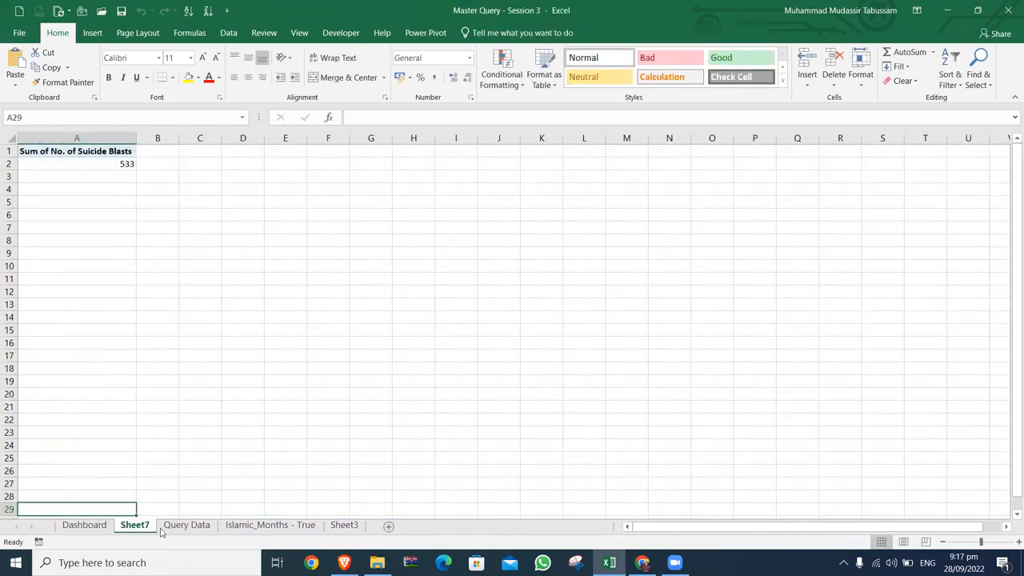
Create a PivotChart on a new worksheet from the Query Data range, columns A to W
click(184, 525)
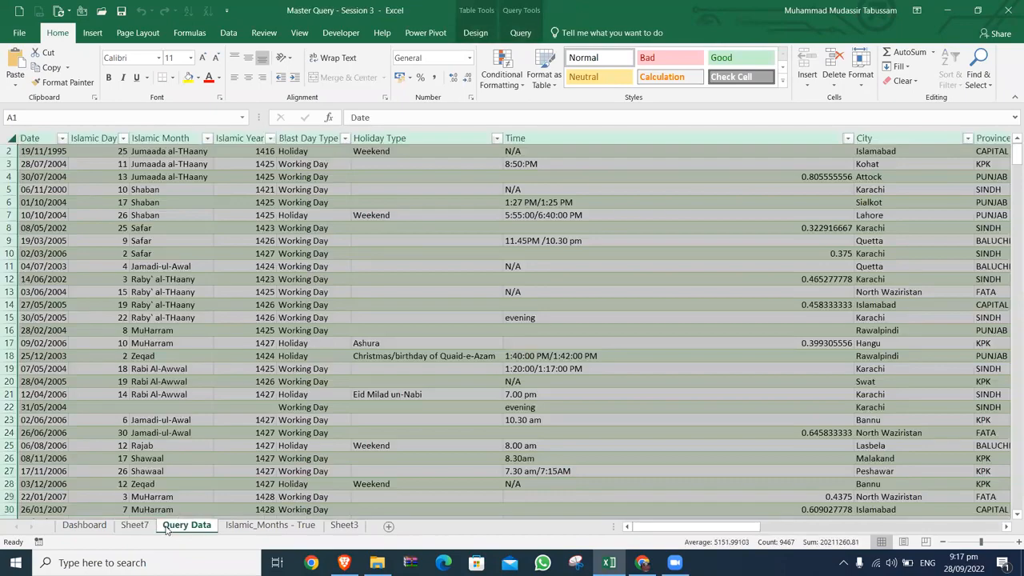
click(92, 33)
click(552, 65)
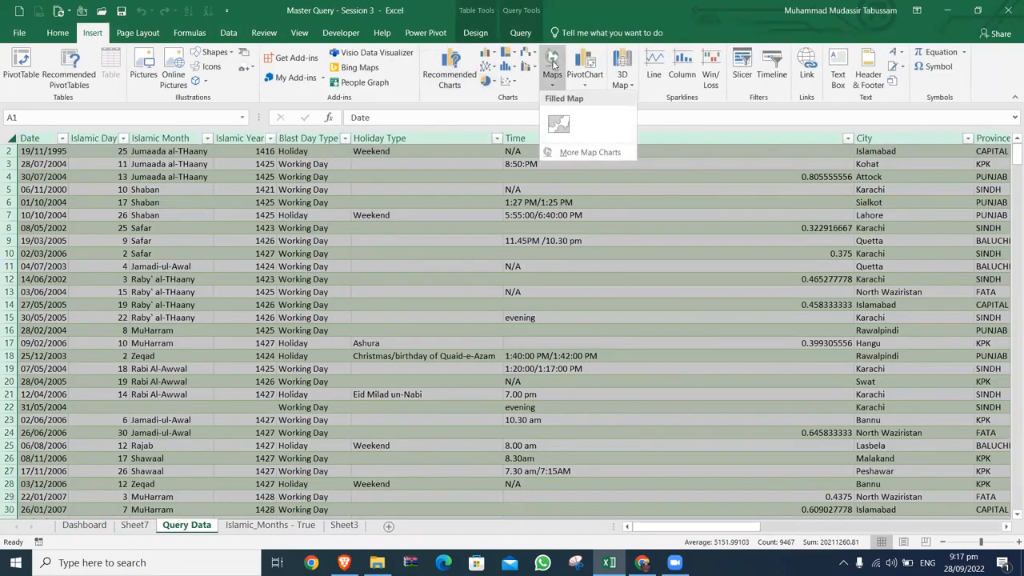
click(593, 75)
click(595, 99)
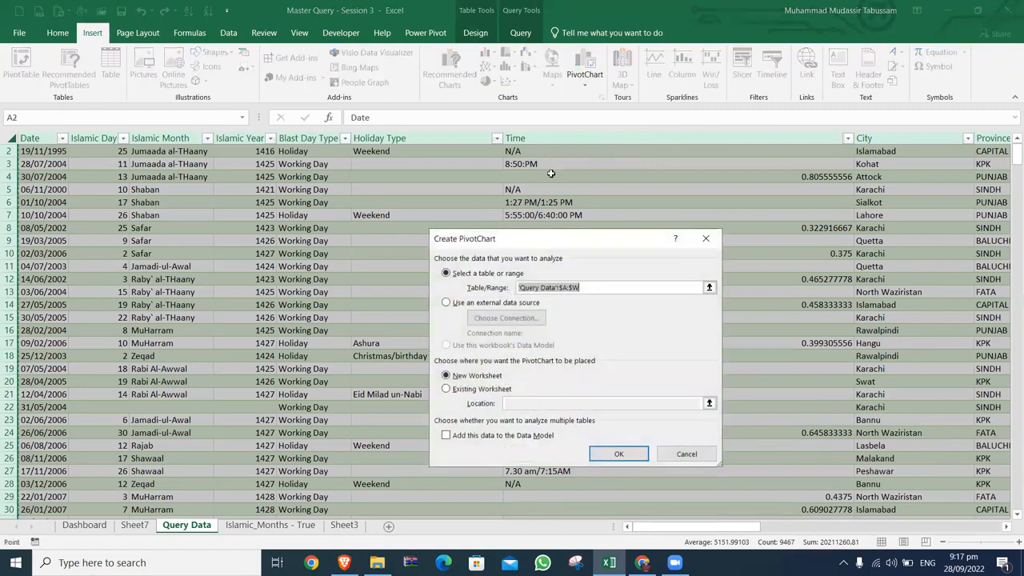
click(616, 452)
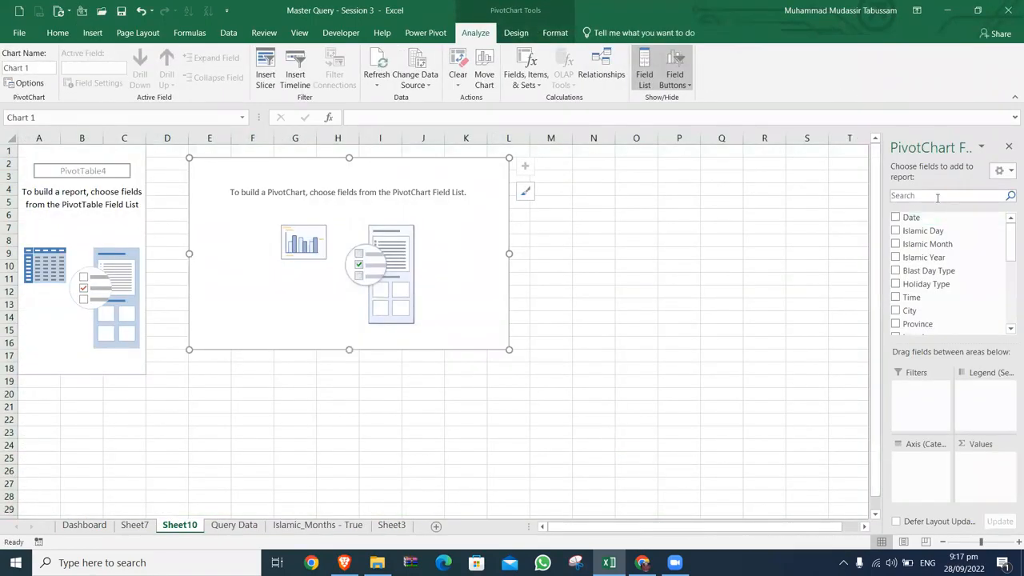
Add Province as the chart's axis field and No. of Suicide Blasts as its summed values field
text(pro)
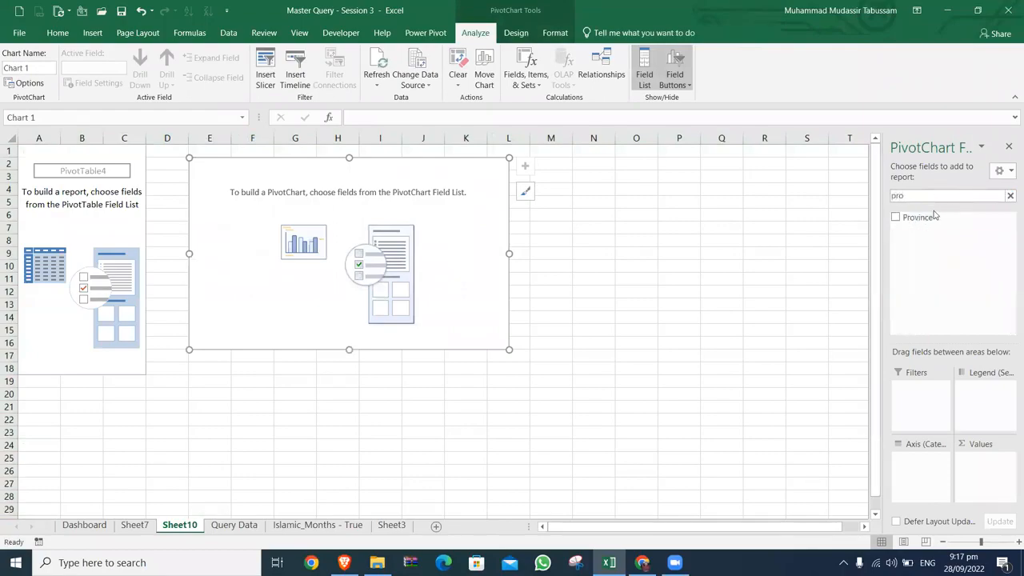
click(895, 217)
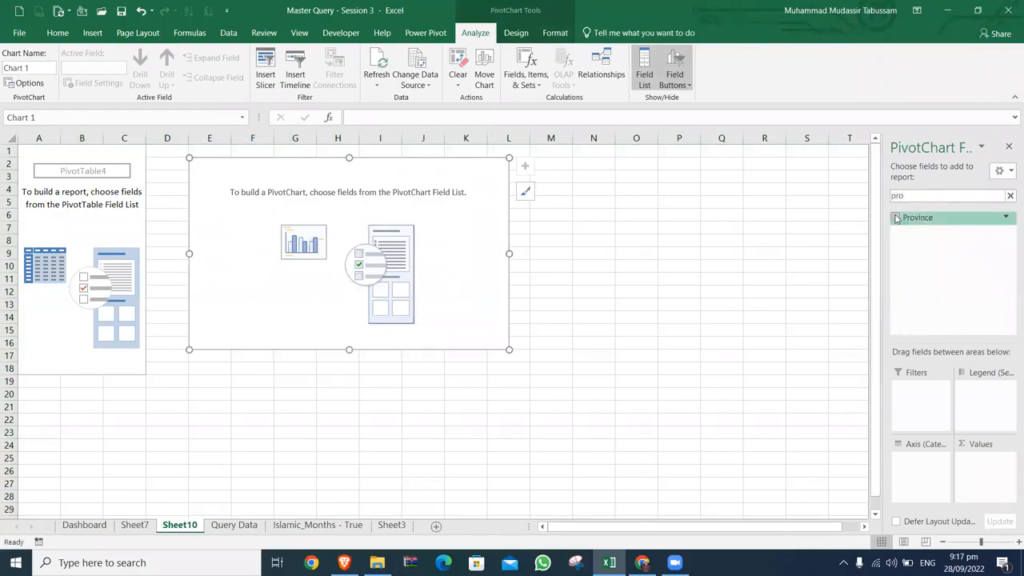
click(1009, 196)
text(no)
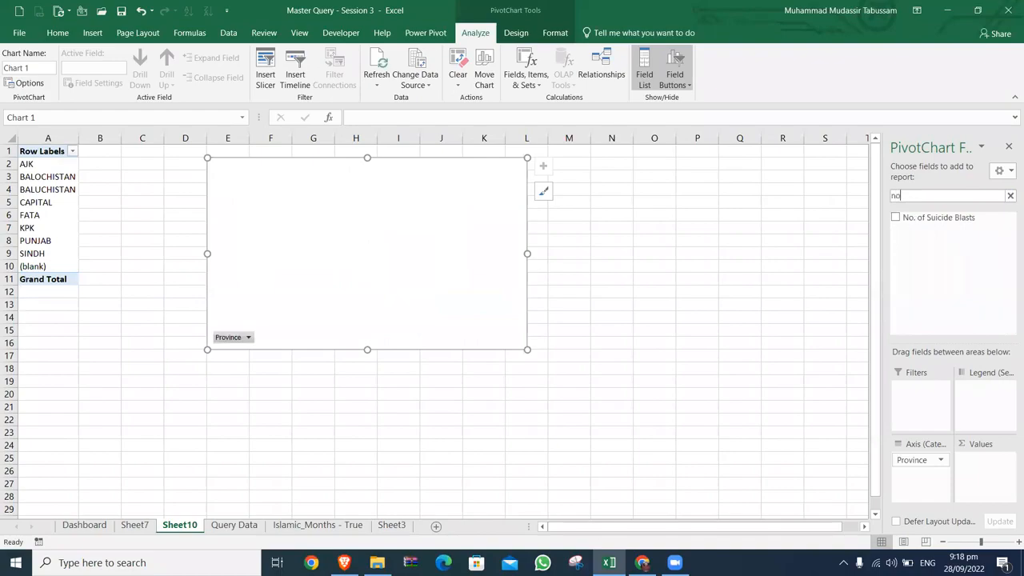
click(896, 218)
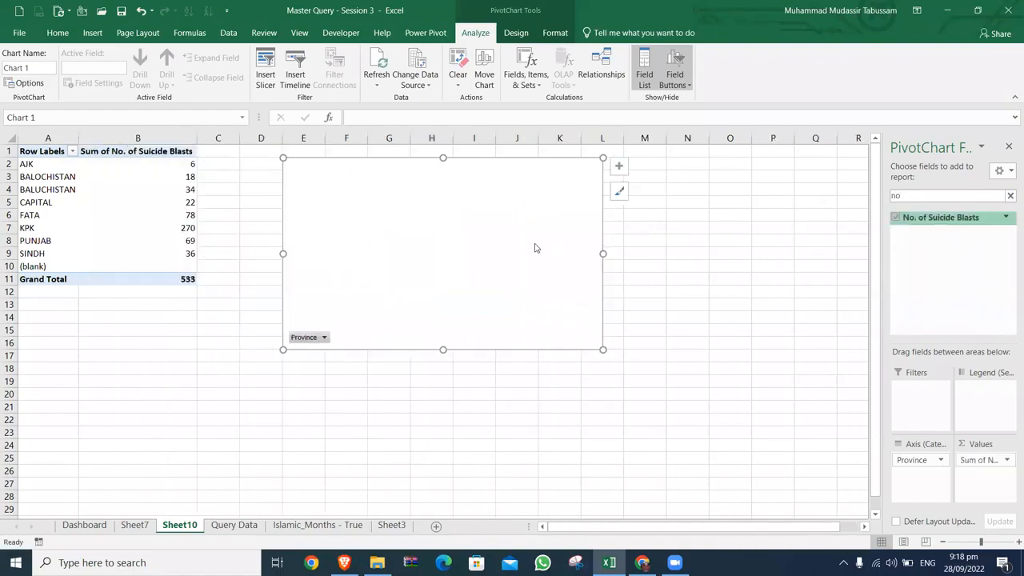
Sort the provinces' suicide blast sums from largest to smallest and select the PivotChart
right_click(187, 165)
mouse_move(264, 244)
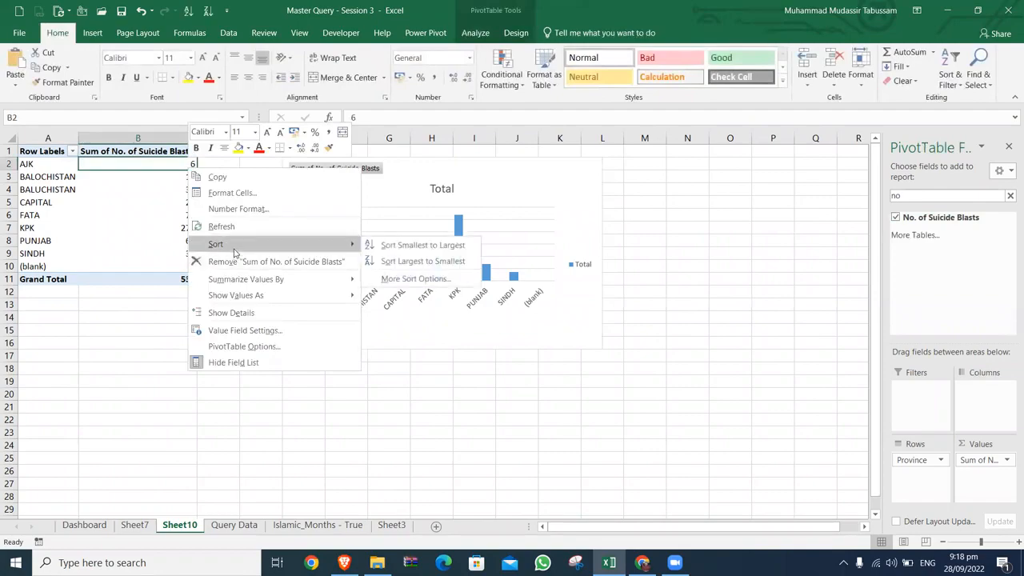
click(430, 261)
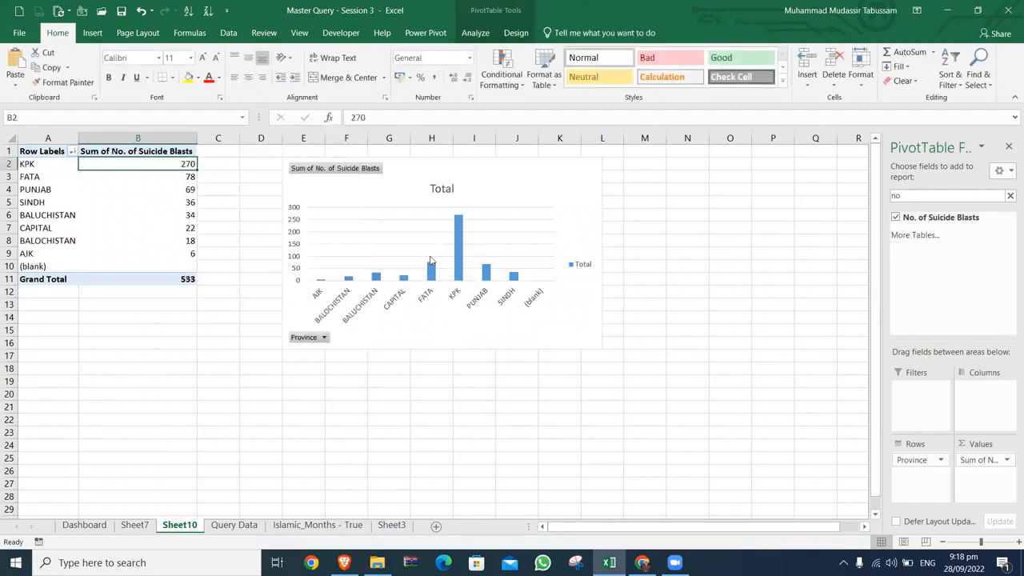
click(596, 171)
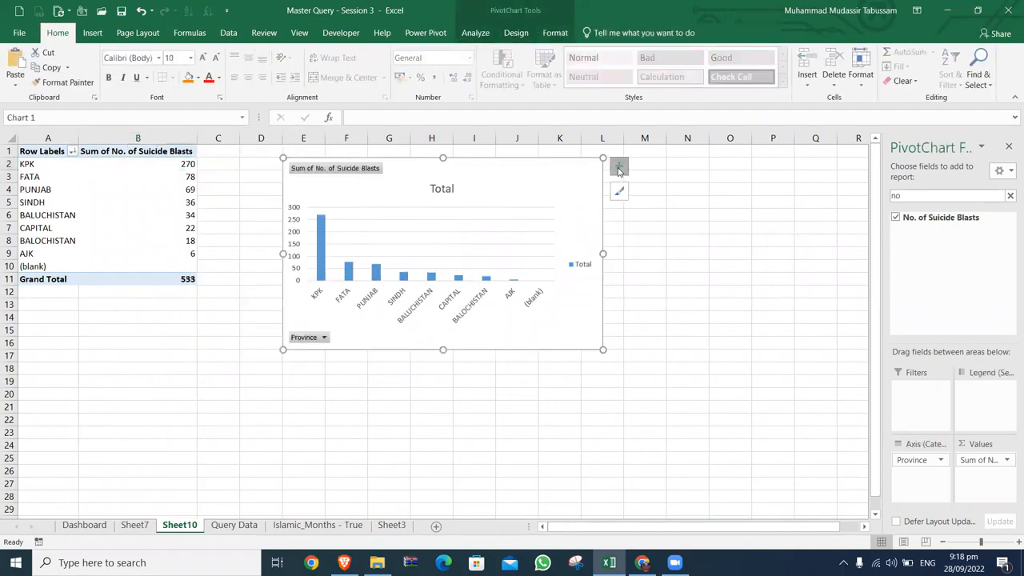
Add data labels to the province chart and remove its title, gridlines and legend, keeping the axes and leaving out axis titles
click(618, 166)
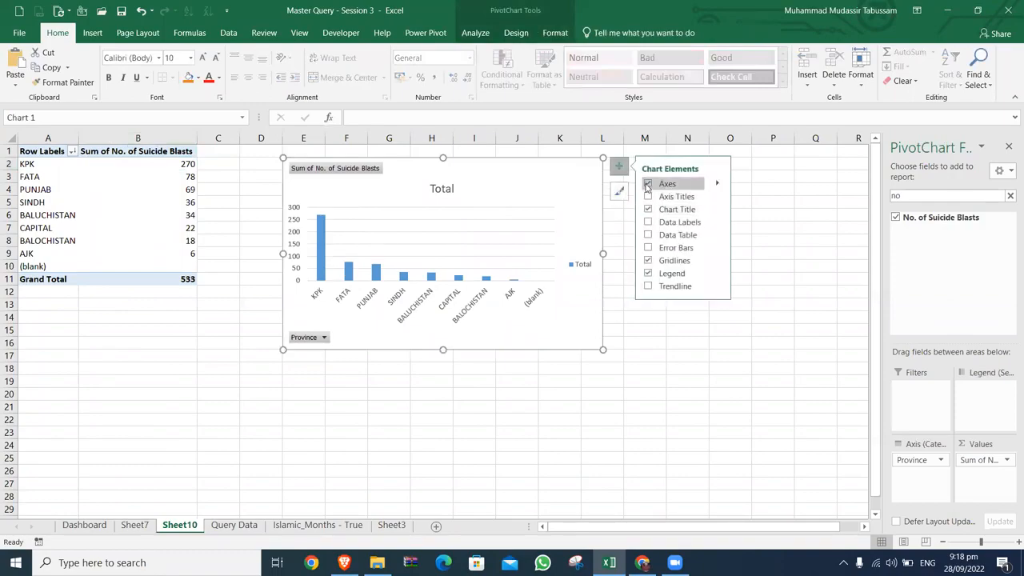
click(648, 183)
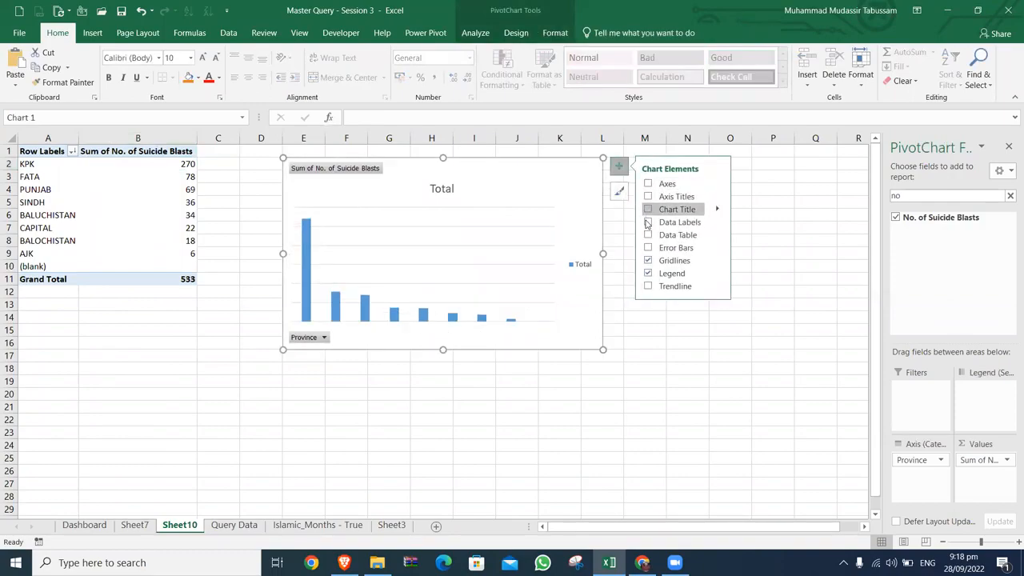
click(648, 223)
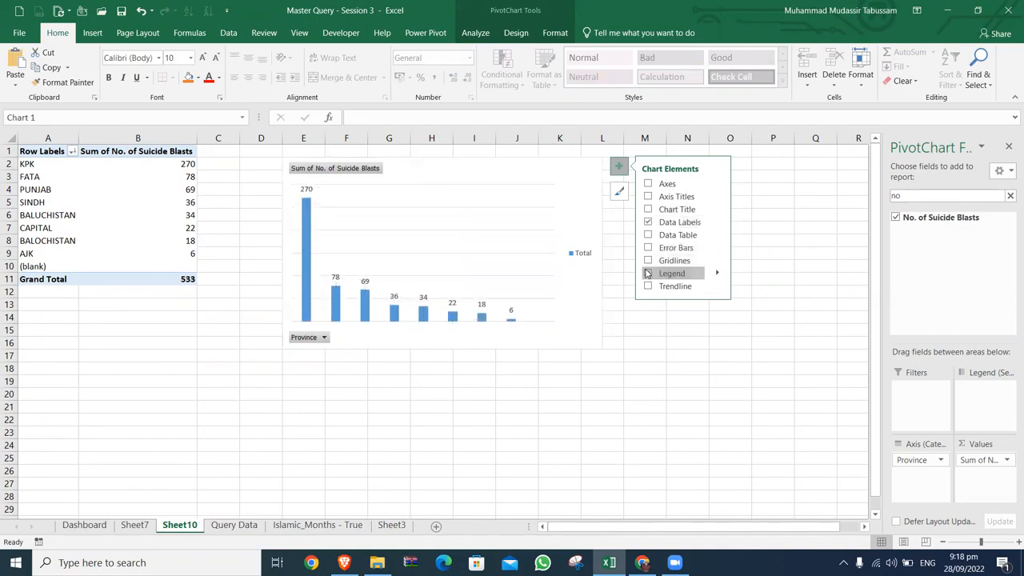
click(647, 274)
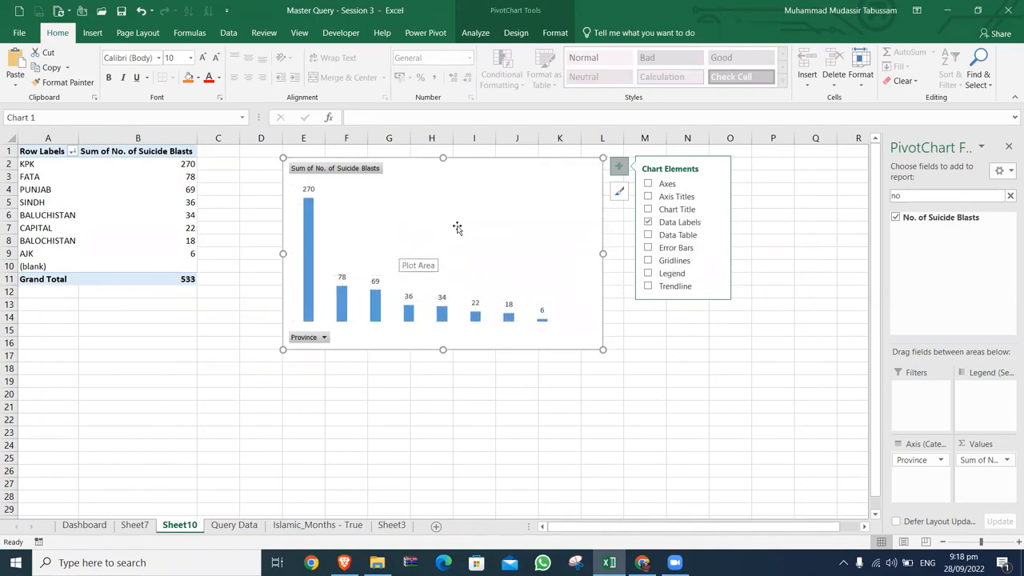
click(648, 275)
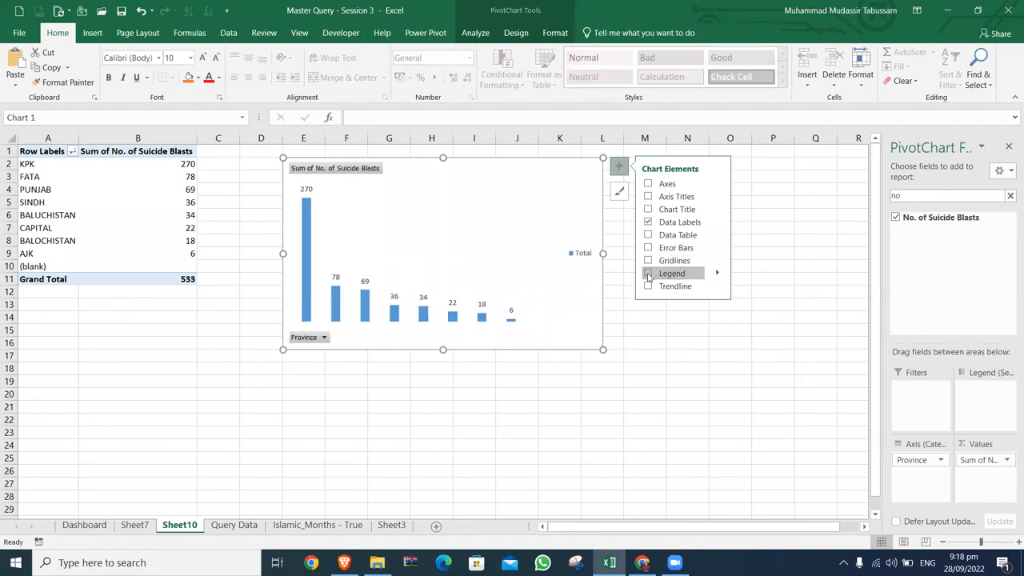
click(647, 197)
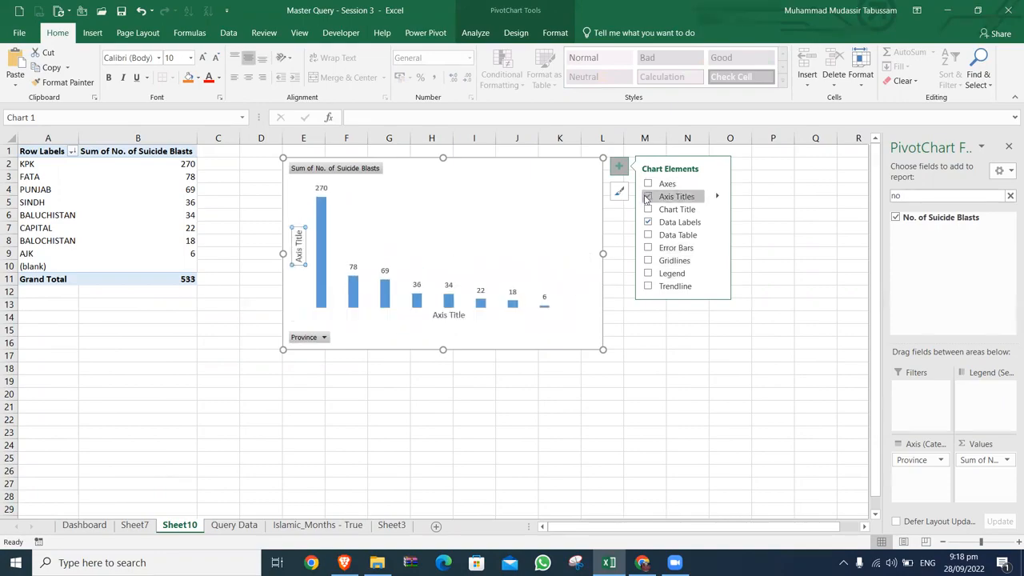
click(647, 198)
click(645, 187)
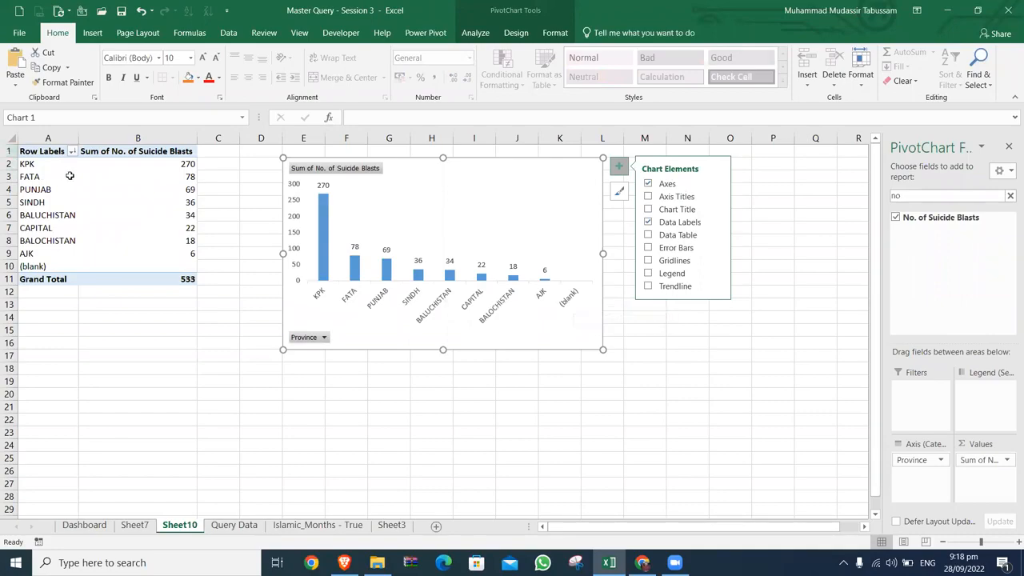
Filter the (blank) entry out of the province pivot table's row labels
click(72, 151)
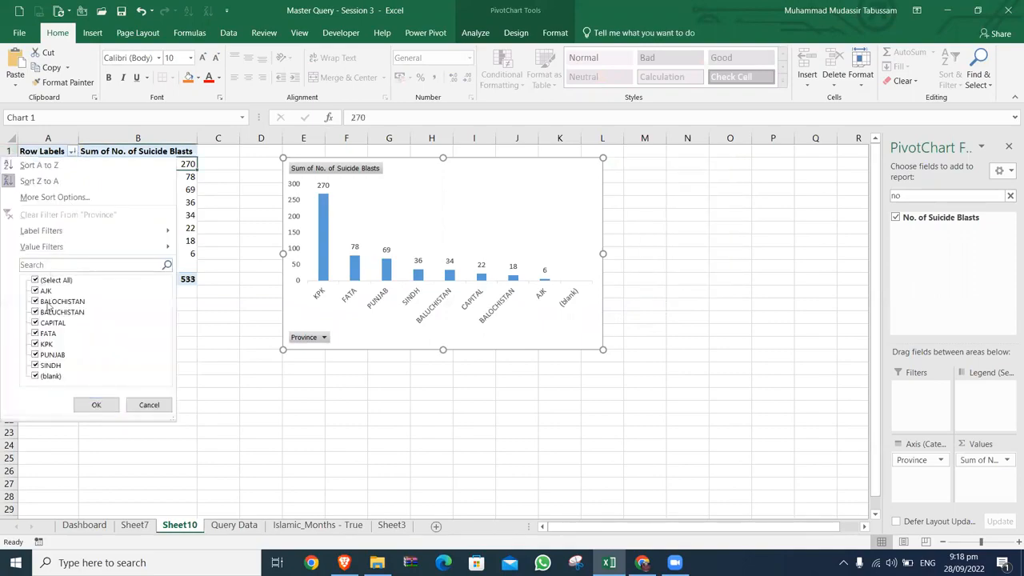
click(36, 376)
click(95, 405)
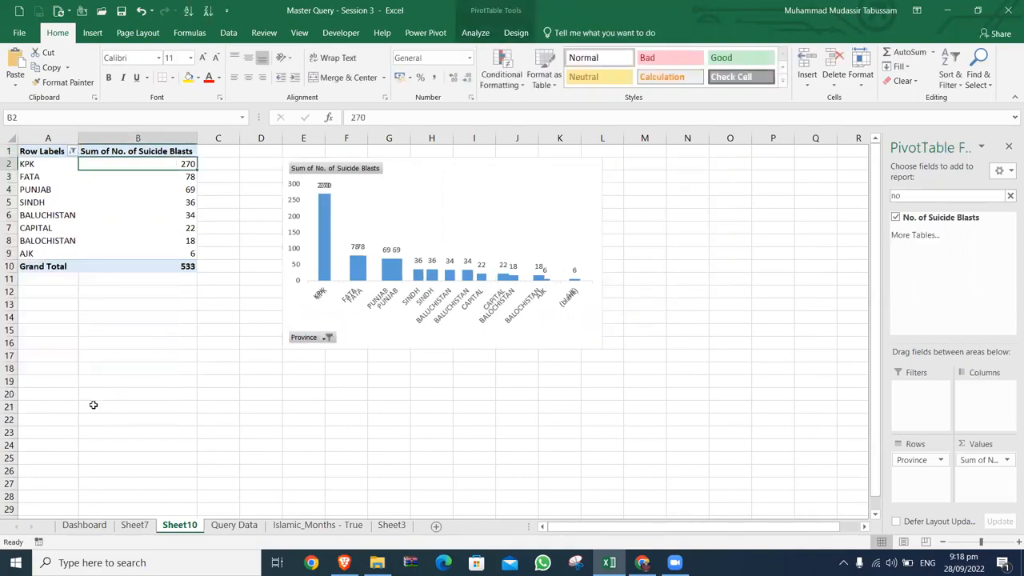
Move the province chart to the Dashboard sheet and fit it below the total chart, spanning about A8 to G22
click(442, 304)
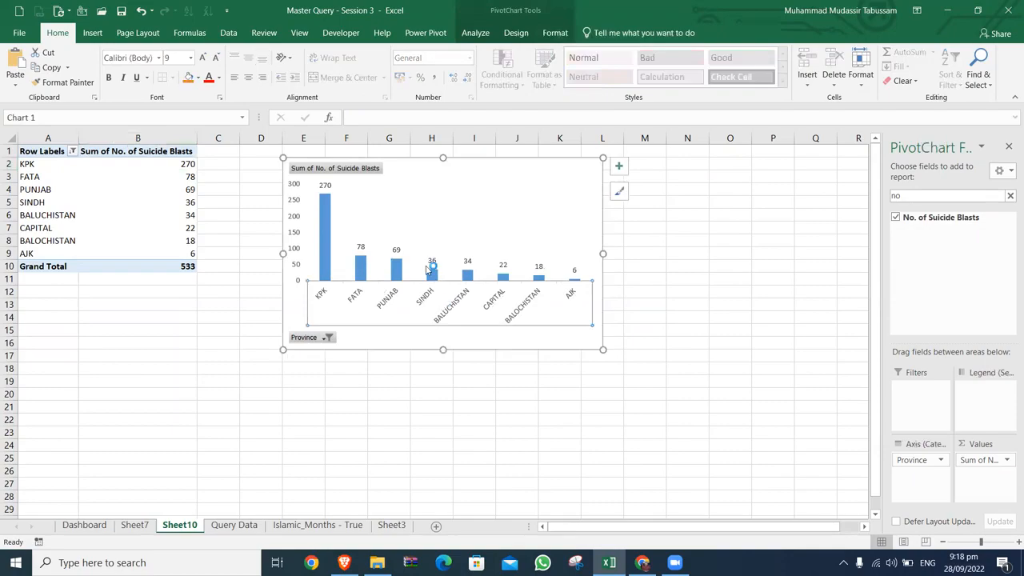
key(Escape)
key(Escape)
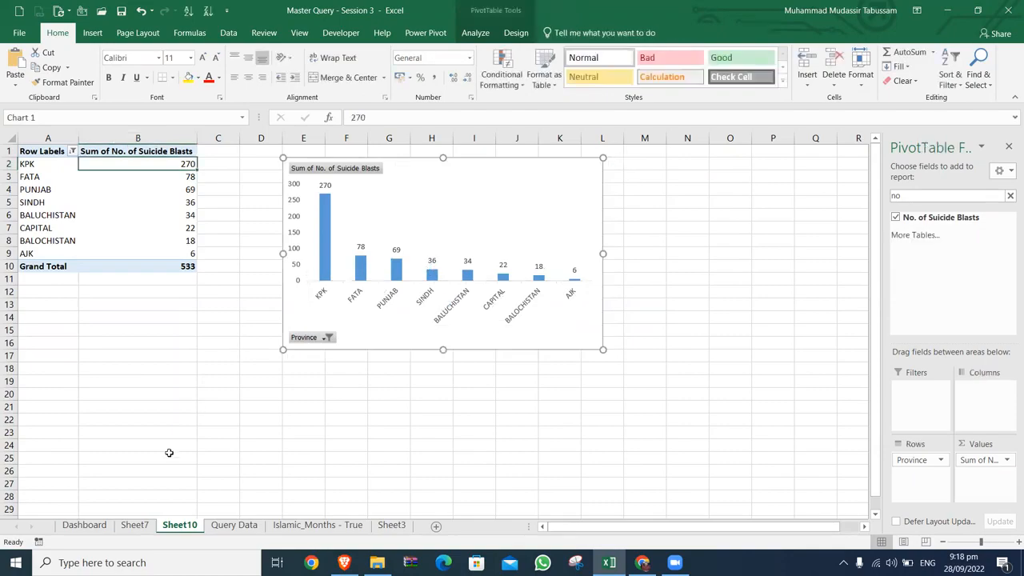
key(ctrl+x)
click(84, 525)
key(ctrl+v)
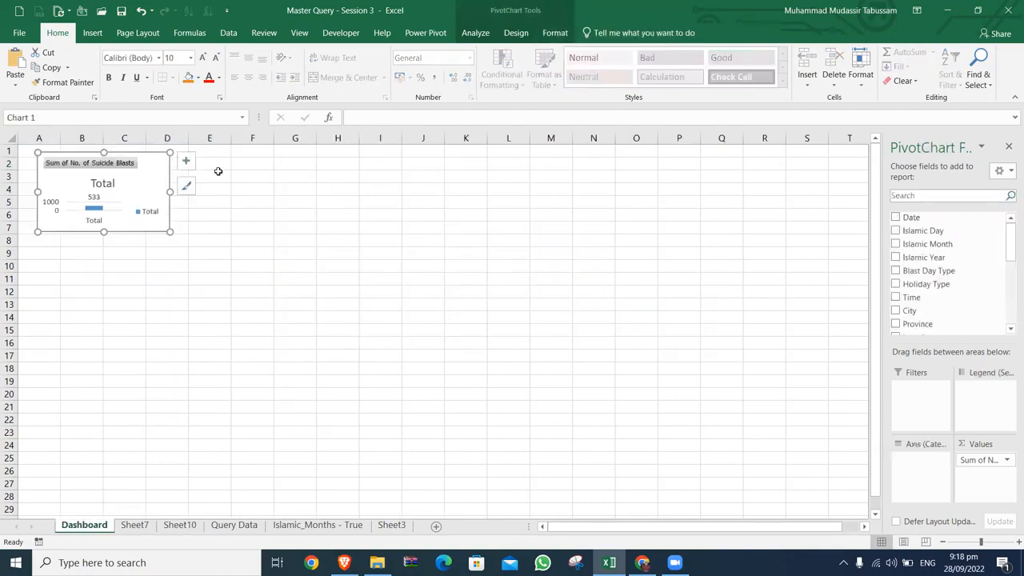
click(217, 172)
key(ctrl+v)
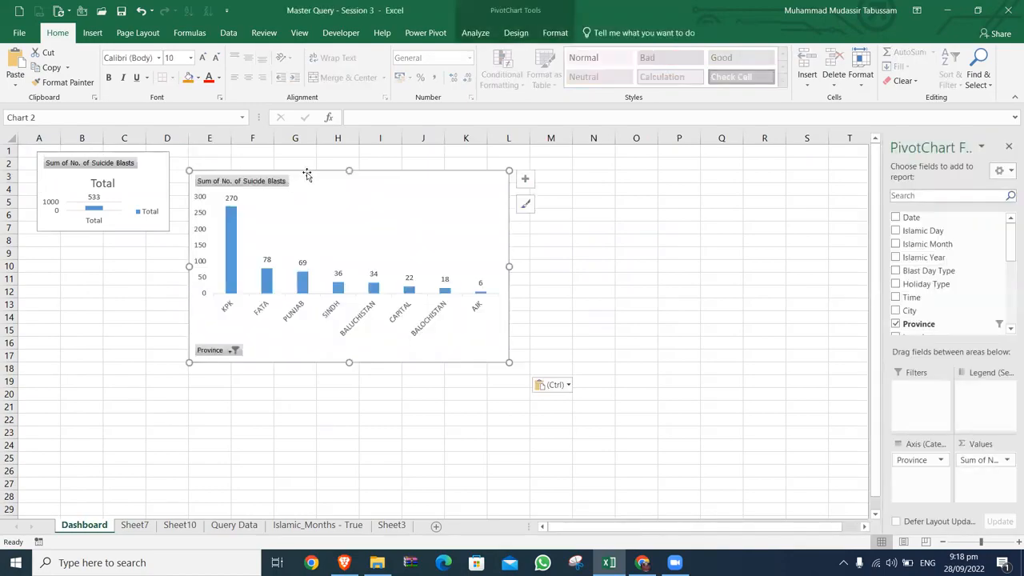
drag(308, 174, 155, 240)
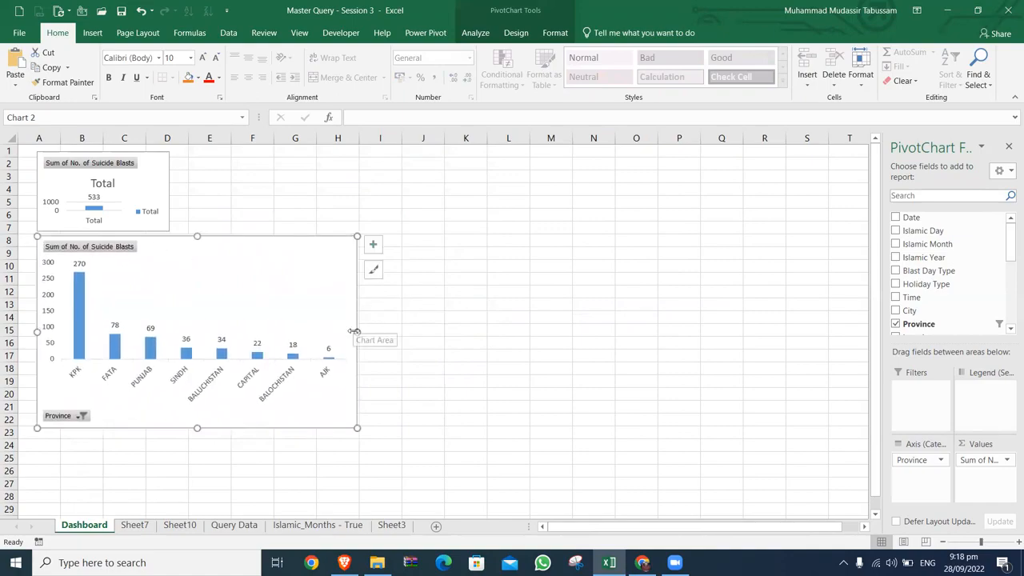
drag(354, 332, 292, 332)
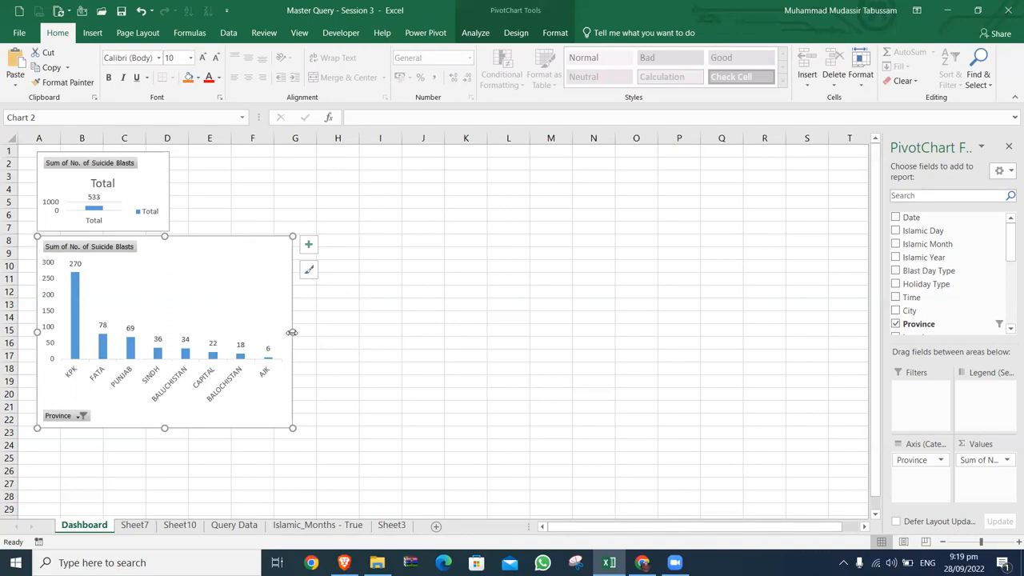
Rename Sheet7 as Total
click(129, 525)
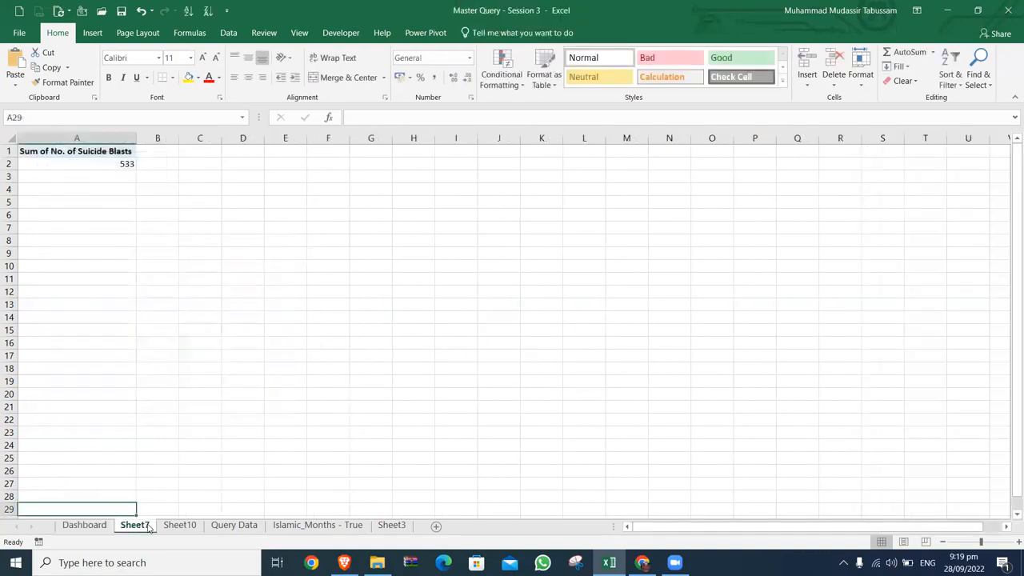
double_click(147, 526)
text(Toal)
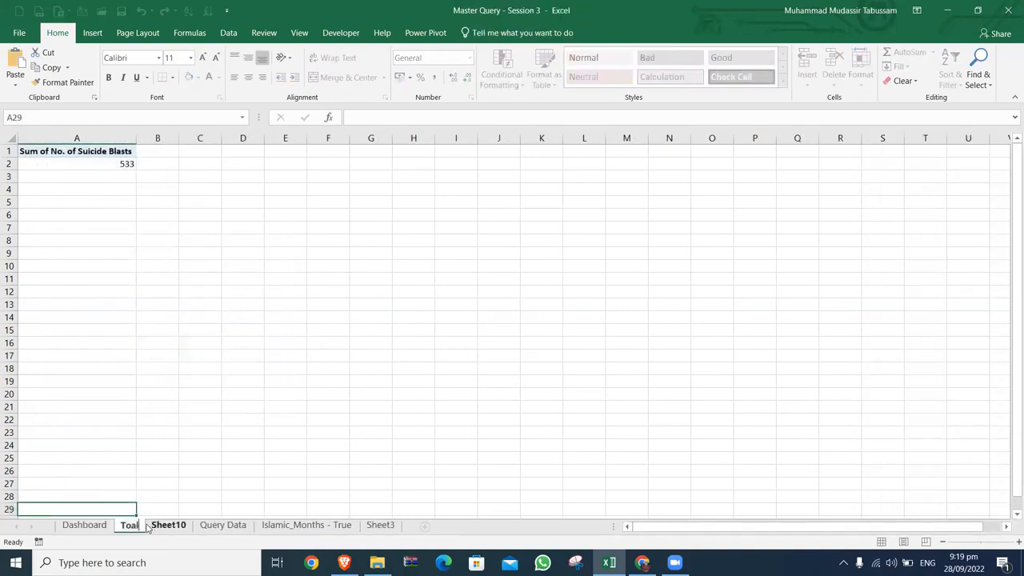
key(BackSpace)
key(BackSpace)
text(tal)
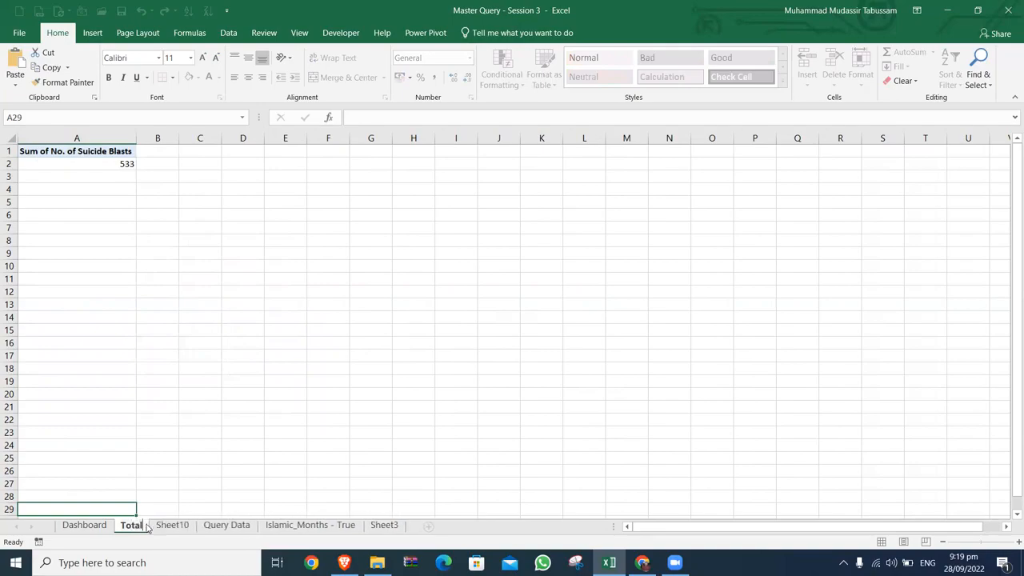
key(Return)
Rename Sheet10 as Province
click(164, 525)
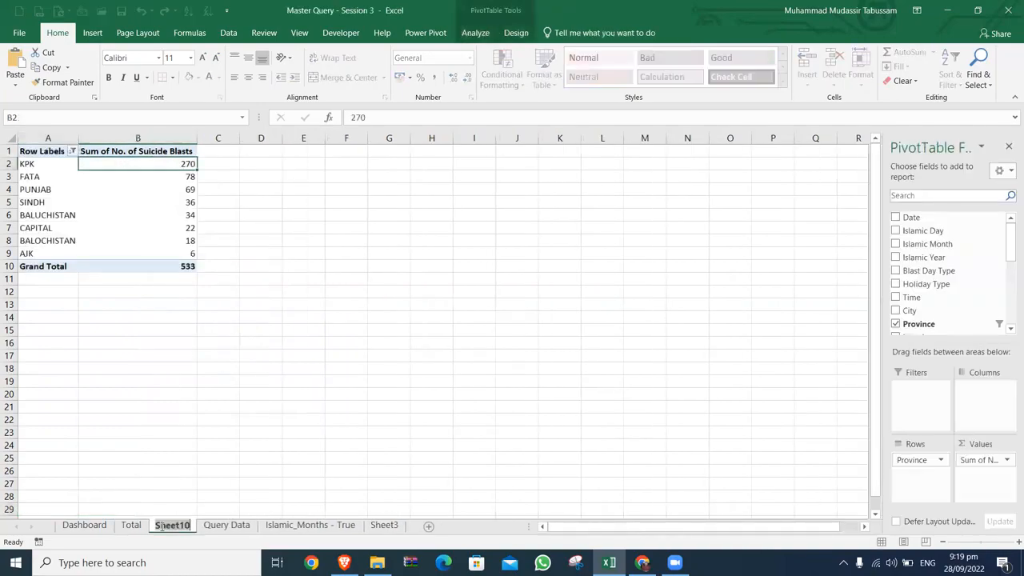
double_click(161, 527)
text(Province)
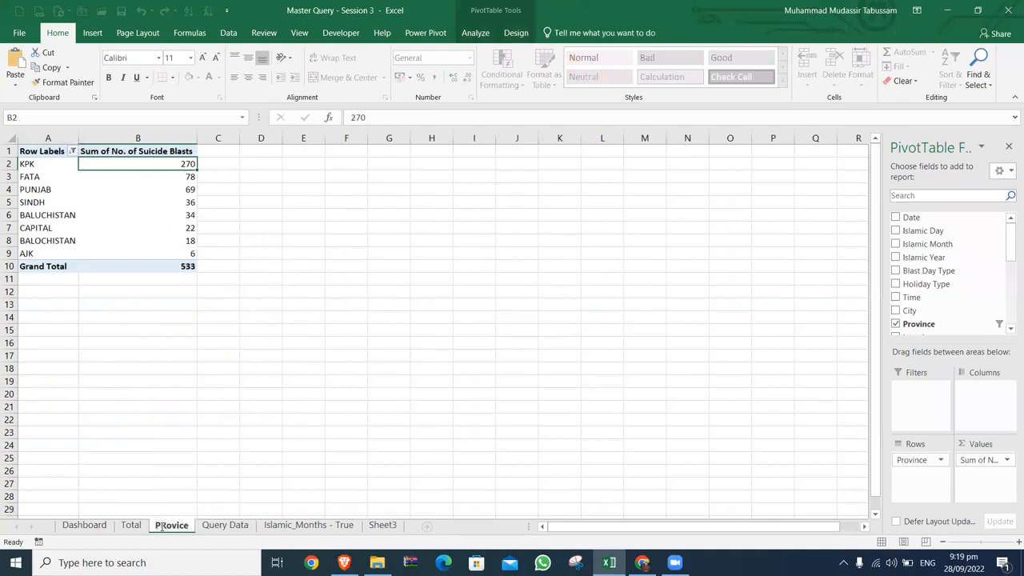
double_click(162, 525)
text(Pro)
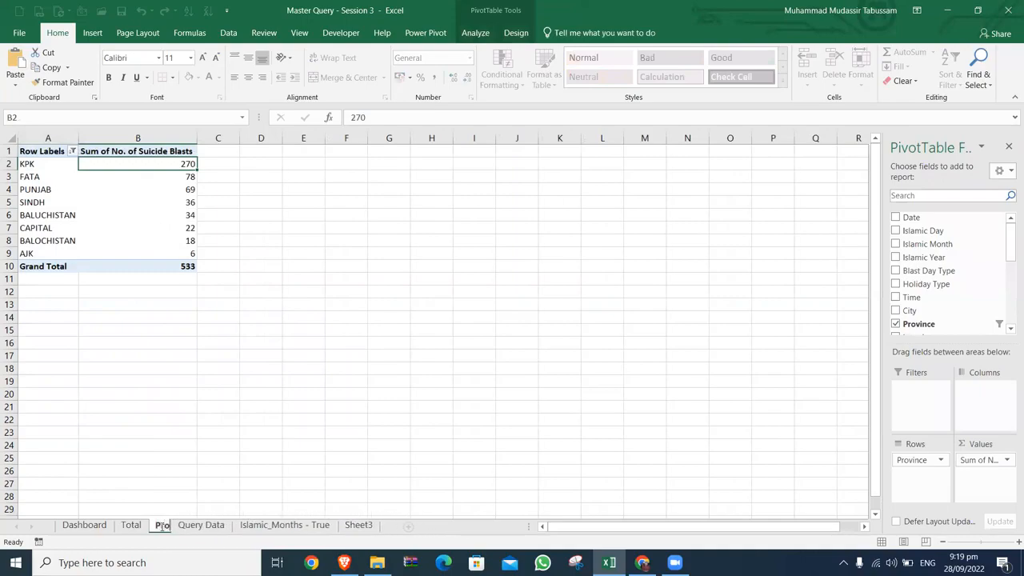
text(vin)
key(BackSpace)
key(BackSpace)
key(BackSpace)
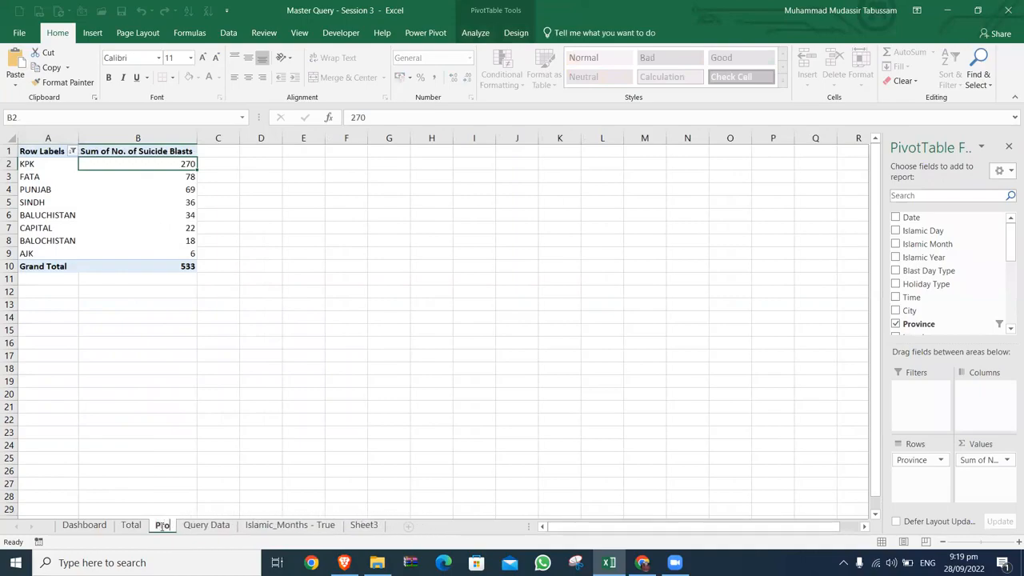
text(vince)
key(Return)
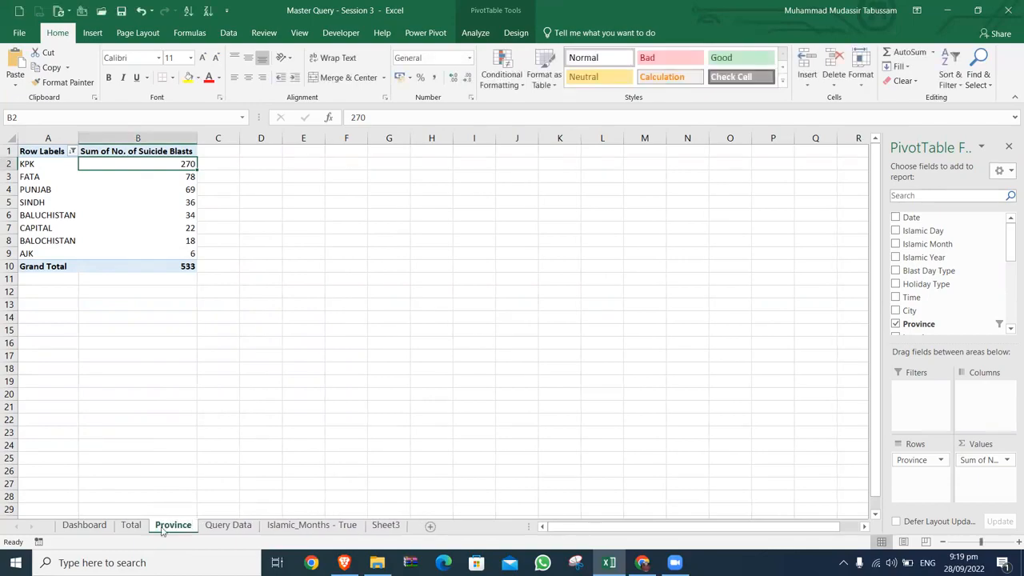
Create another PivotChart on a new worksheet from columns A to W of Query Data
click(229, 525)
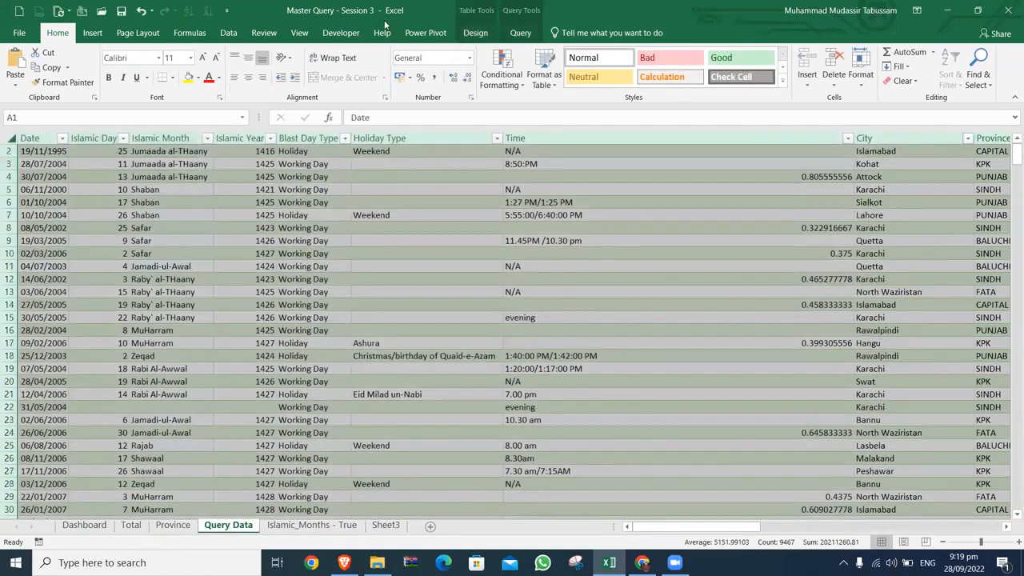
click(92, 32)
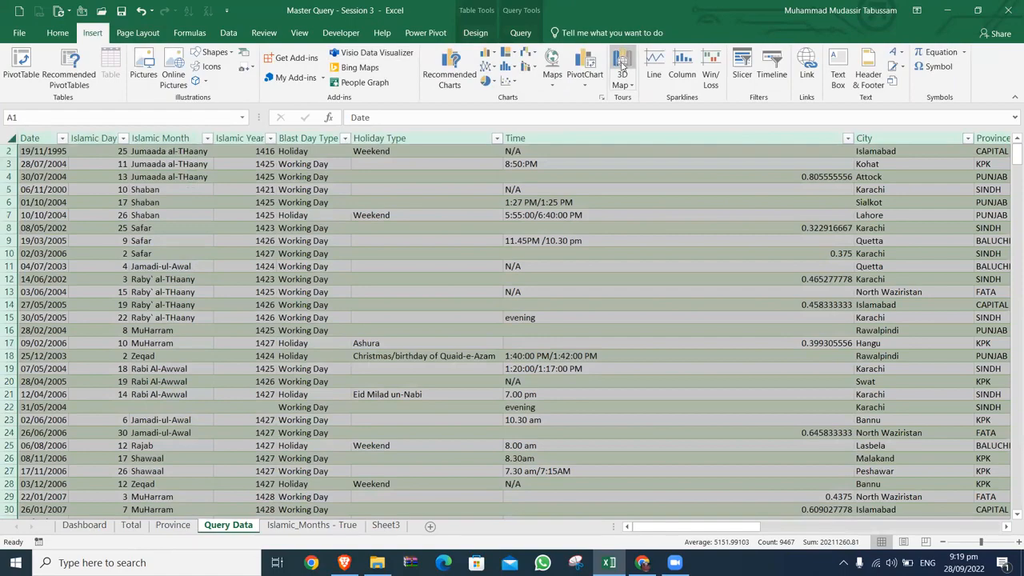
click(596, 80)
click(596, 99)
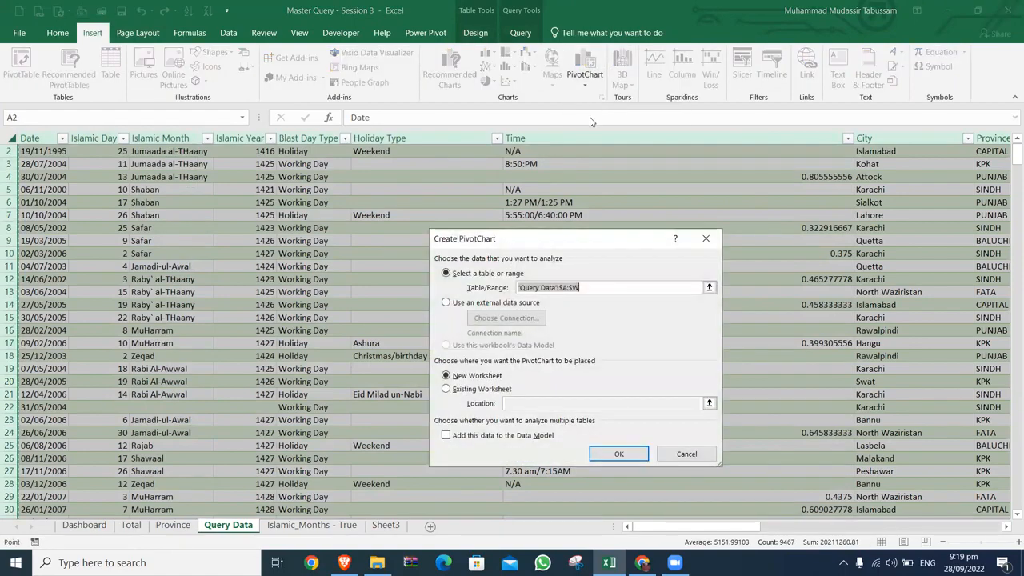
click(623, 456)
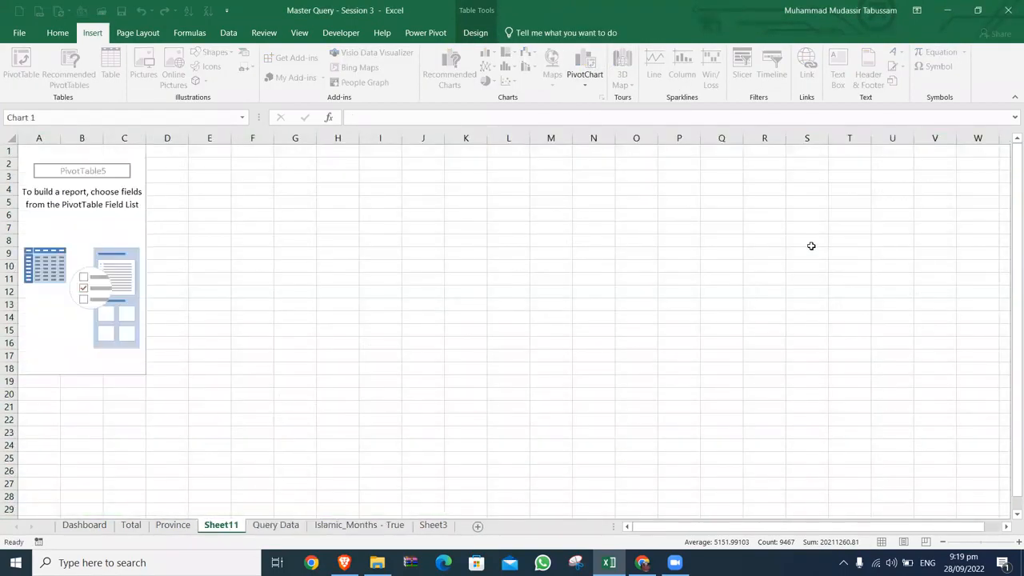
Add City as the new chart's axis field and No. of Suicide Blasts as its summed values field
click(911, 196)
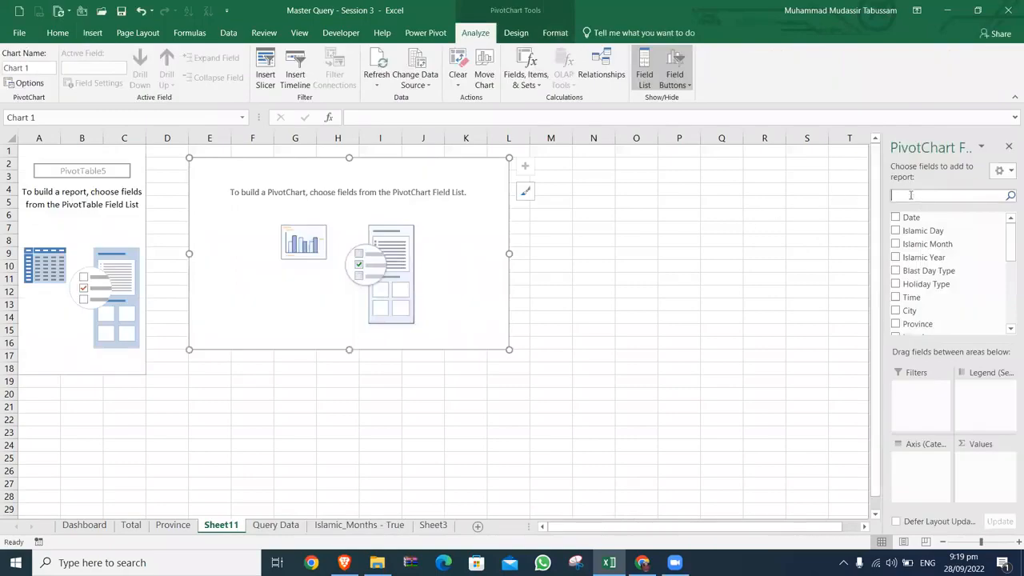
text(cit)
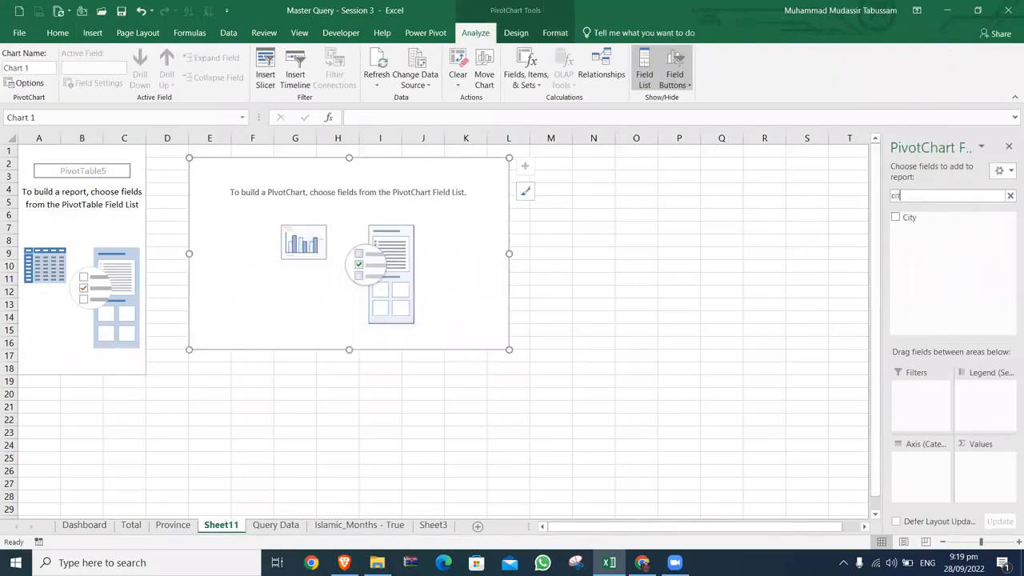
click(902, 217)
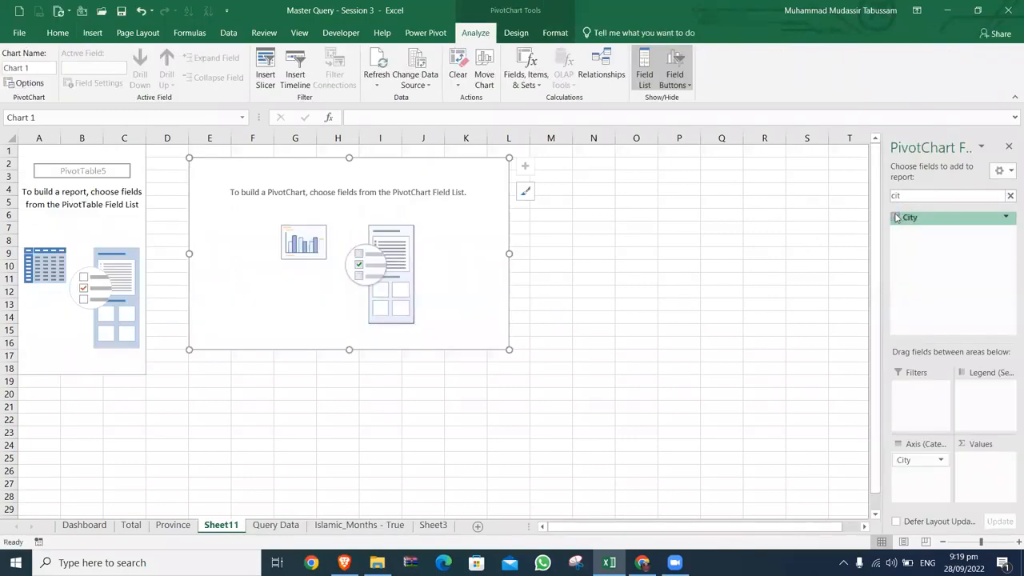
click(1010, 196)
text(no)
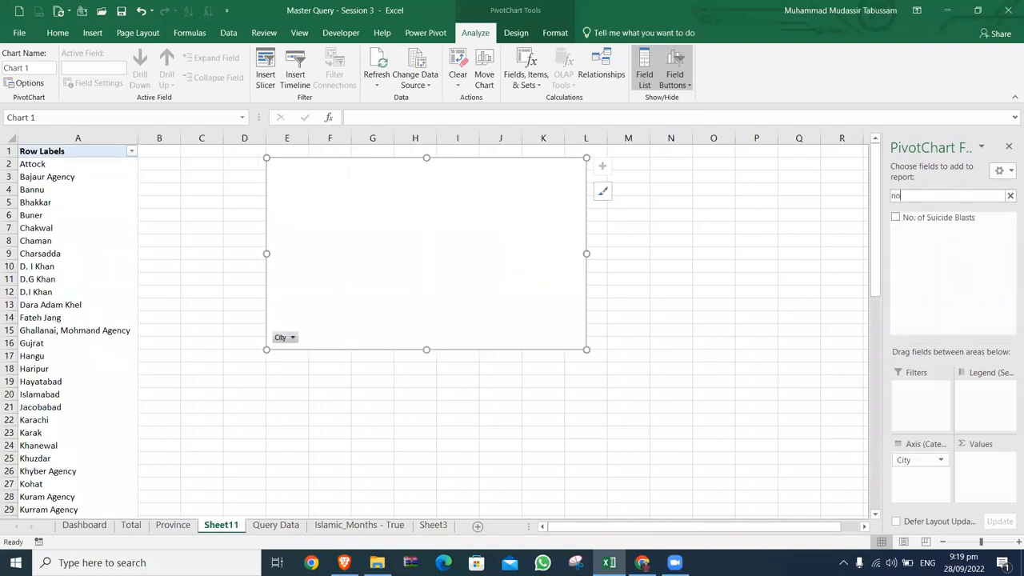
click(896, 217)
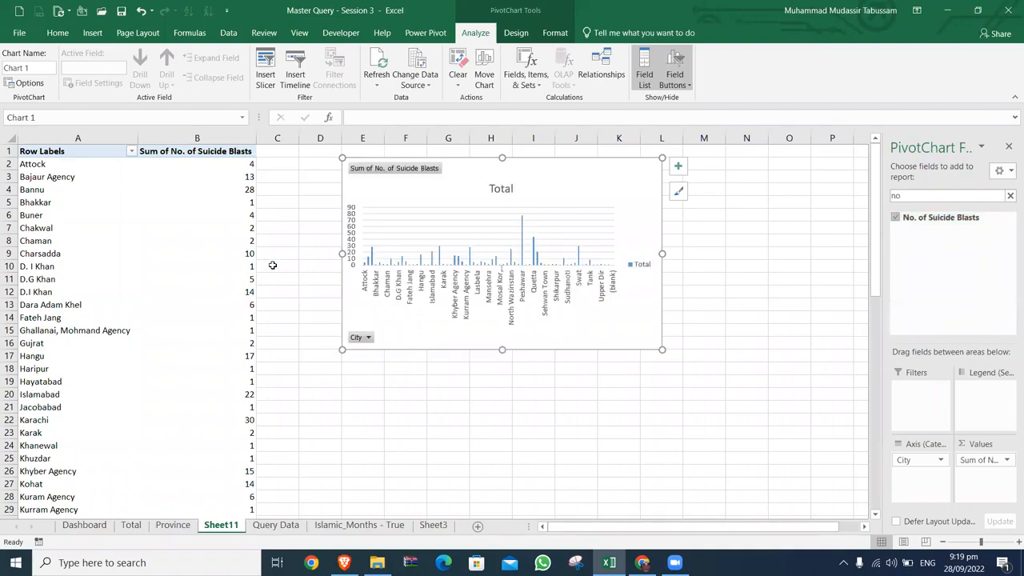
Sort the City rows of the Sheet11 PivotTable by Sum of No. of Suicide Blasts from largest to smallest
scroll(315, 424, down, 14)
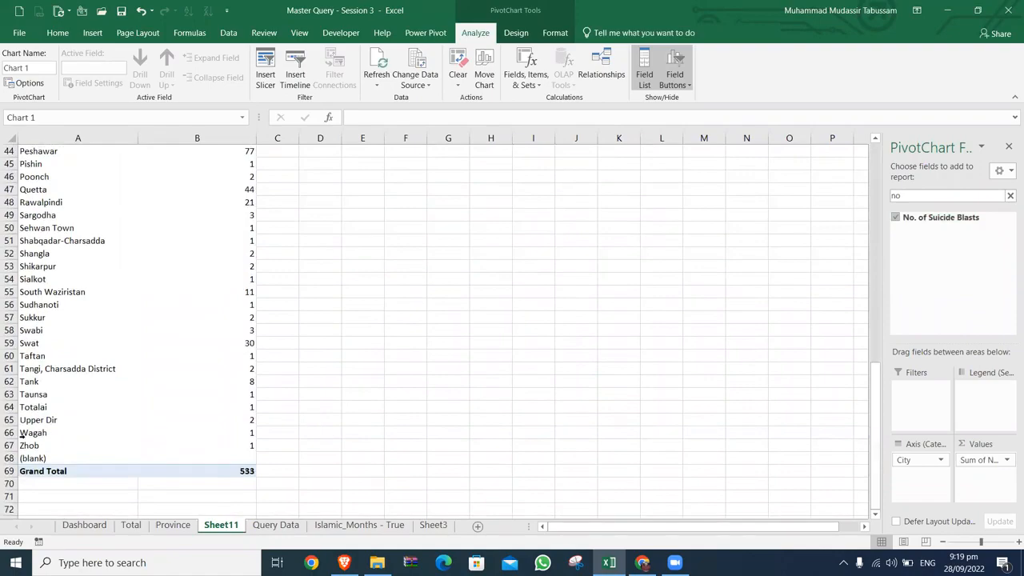
scroll(343, 313, up, 15)
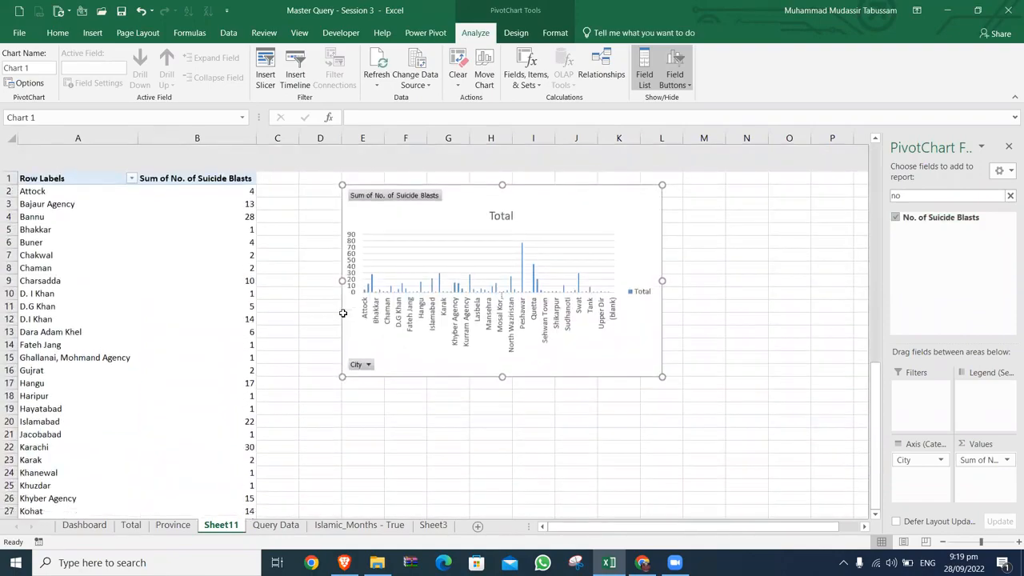
click(249, 163)
right_click(249, 163)
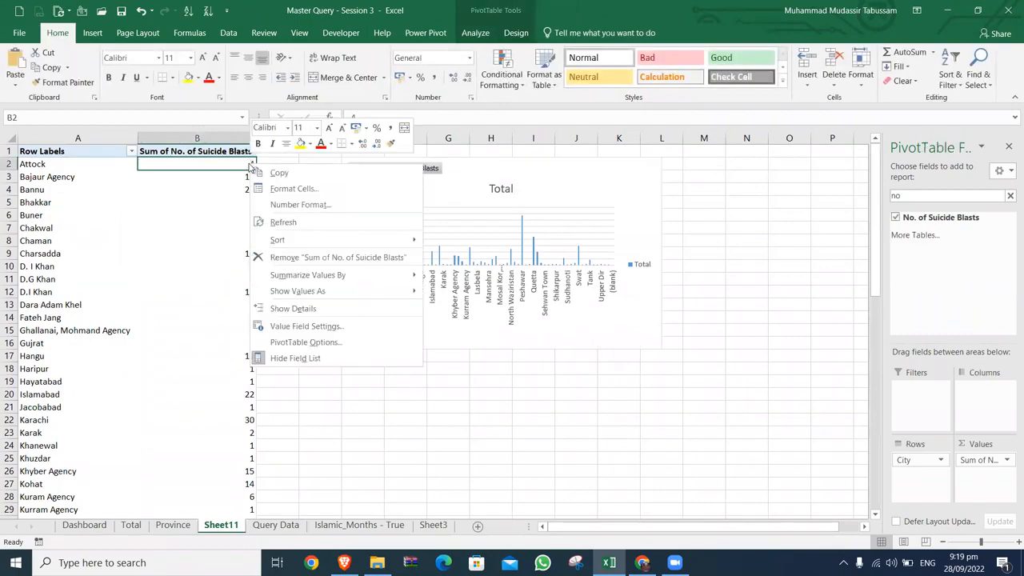
mouse_move(280, 240)
click(471, 257)
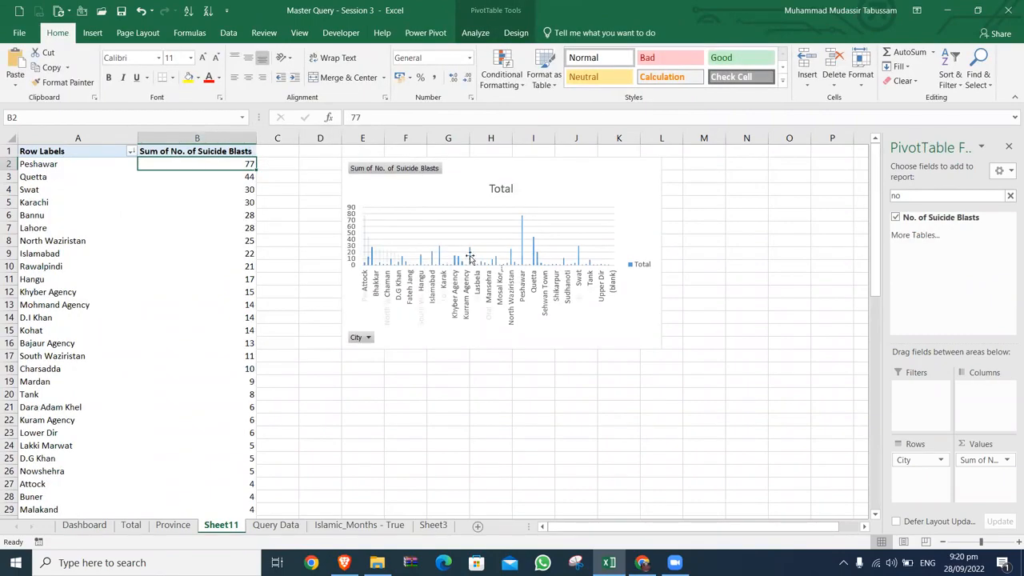
Select the sorted blast sums in B2:B20 to examine how far down the list the high-count cities reach
key(shift+Down)
key(shift+Down)
key(shift+Down)
key(shift+Down)
key(shift+Down)
key(shift+Down)
key(shift+Down)
key(shift+Down)
key(shift+Down)
key(shift+Down)
key(shift+Down)
key(shift+Down)
key(shift+Down)
key(shift+Down)
key(shift+Down)
key(shift+Down)
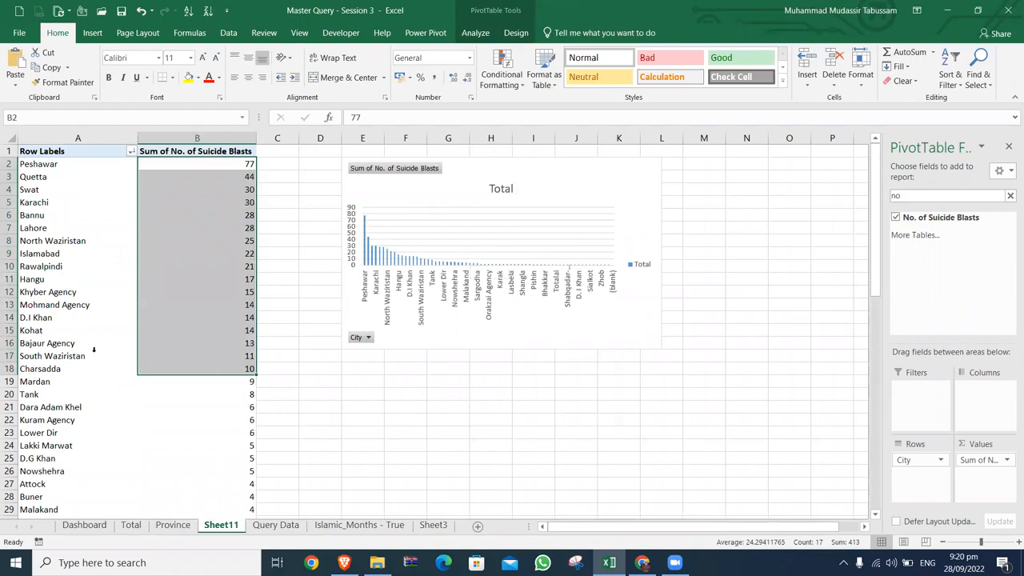
key(shift+Down)
key(shift+Down)
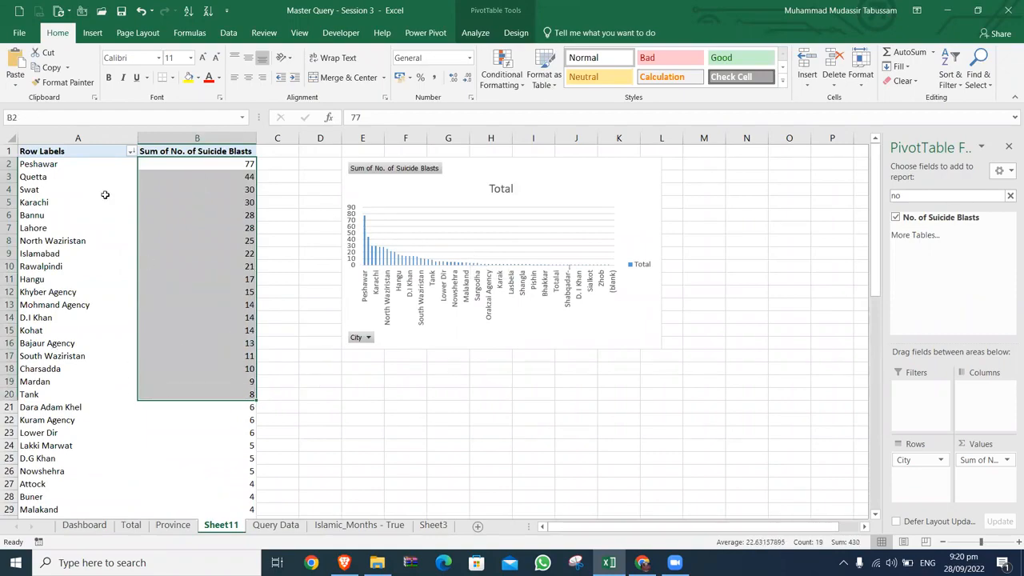
Apply a Top 10-type value filter to the City rows, keeping the top items by Sum of No. of Suicide Blasts
click(131, 152)
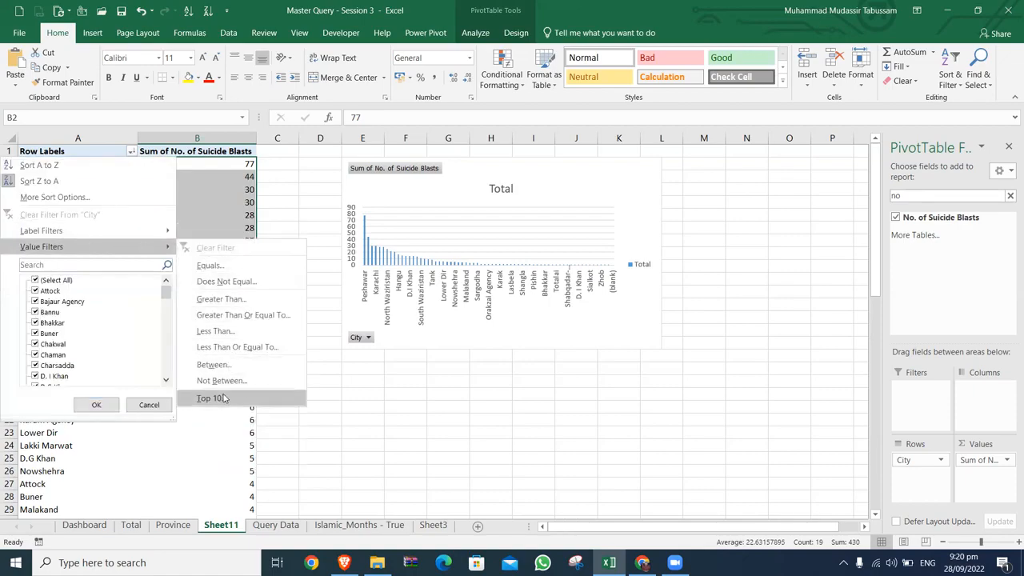
click(225, 396)
drag(517, 353, 415, 353)
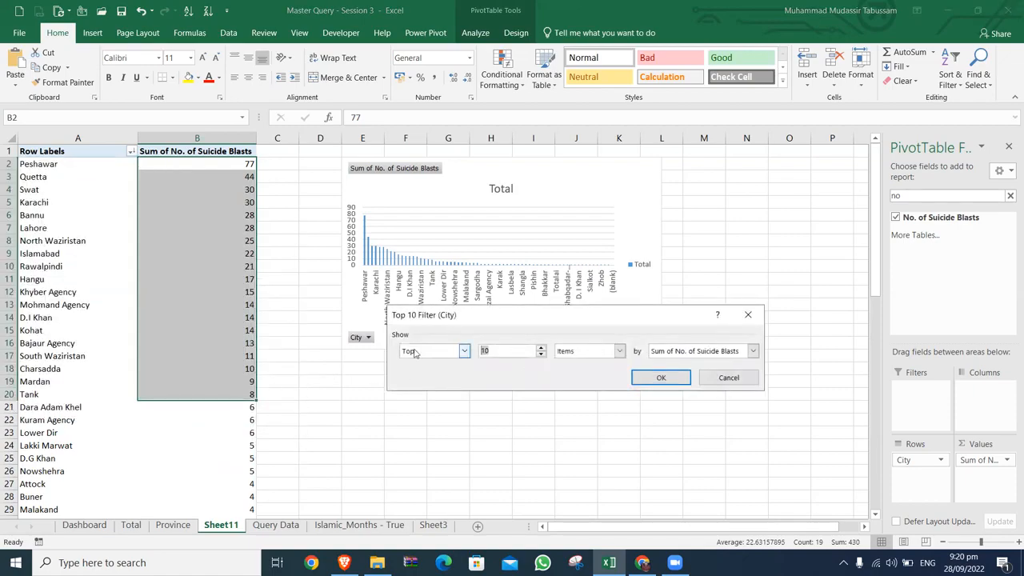
click(661, 378)
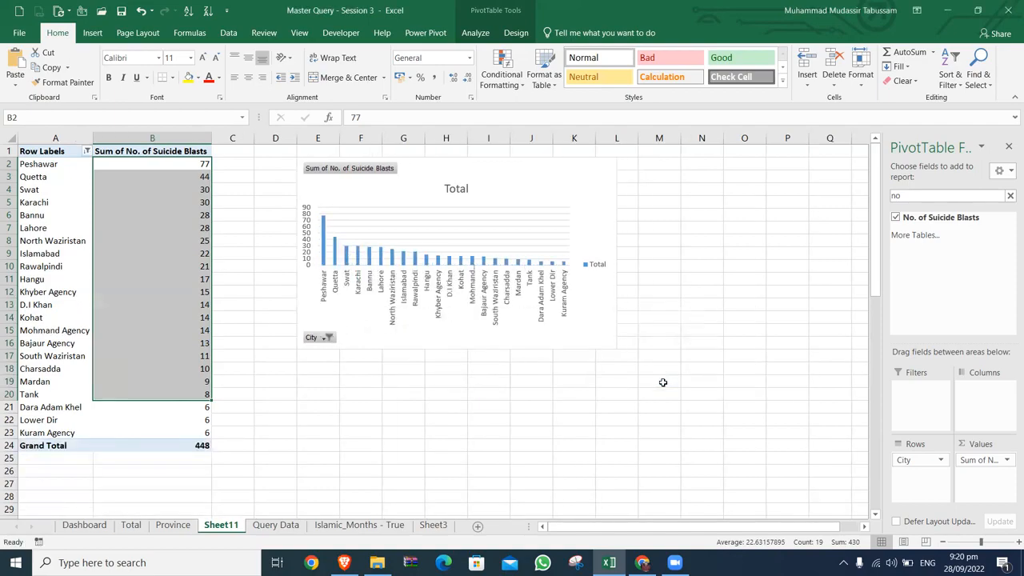
Remove the city chart's title, gridlines, vertical axis and legend, and add data labels to its columns
click(589, 177)
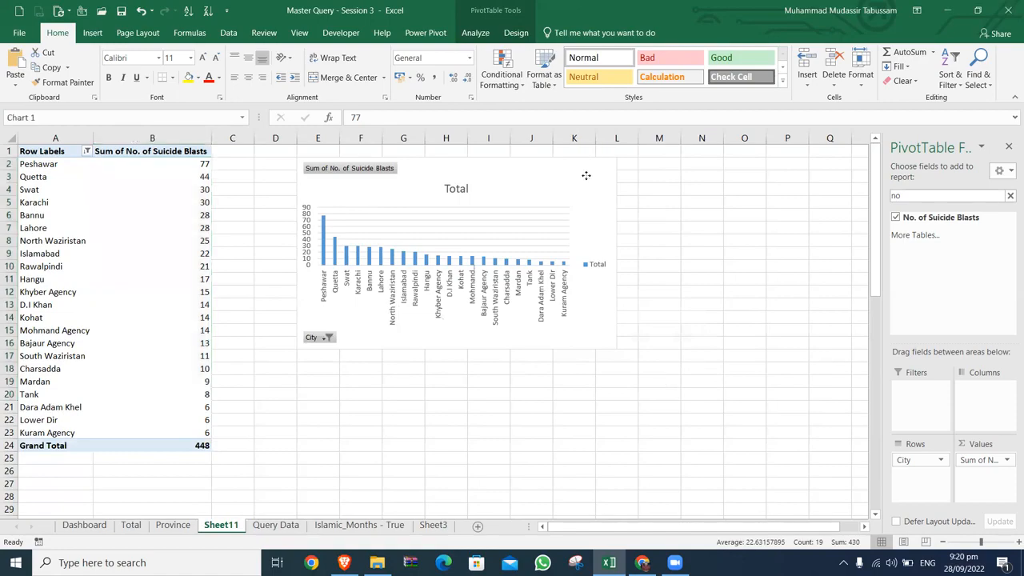
click(631, 169)
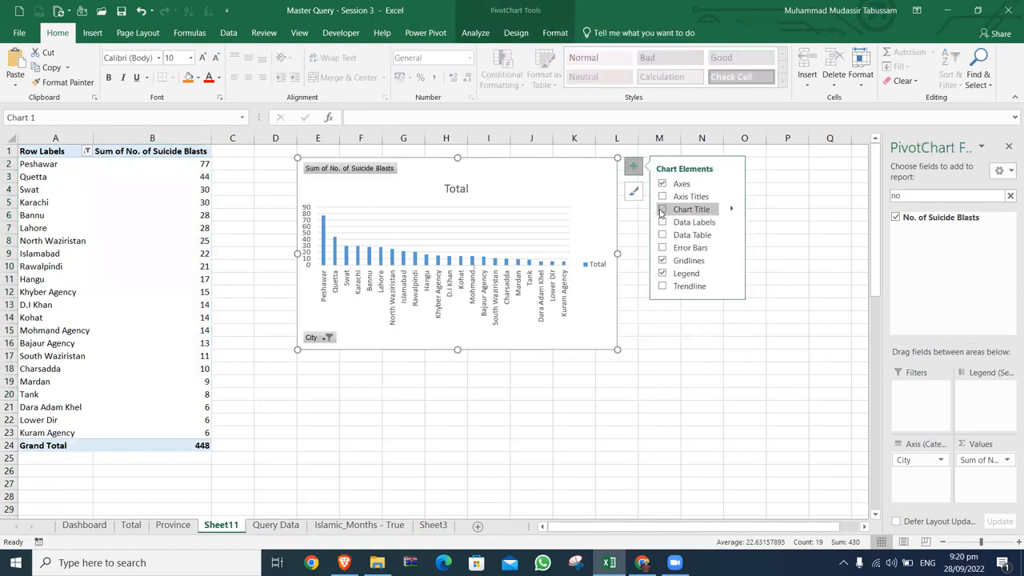
click(661, 248)
click(661, 260)
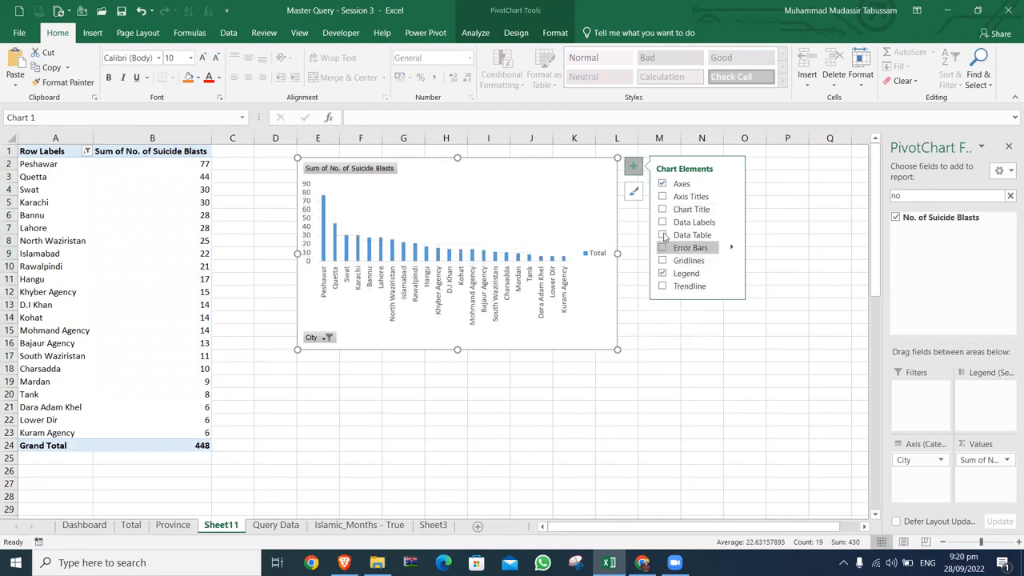
click(313, 232)
key(Delete)
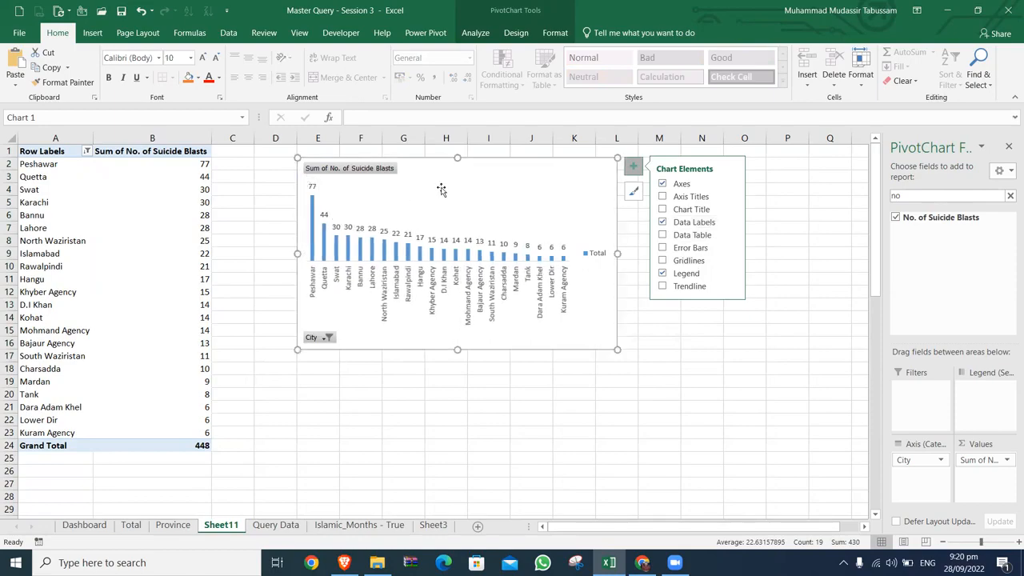
click(662, 277)
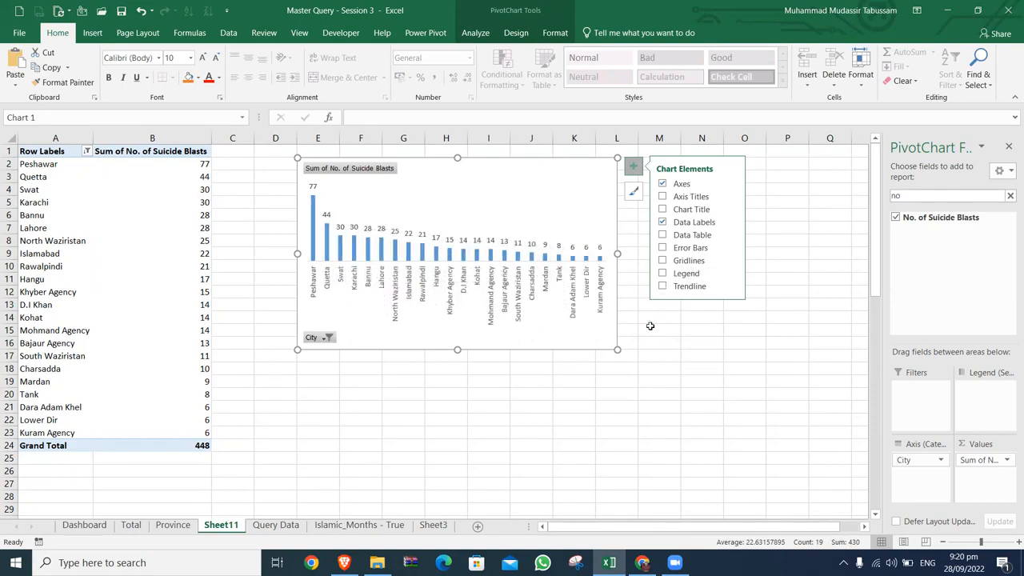
click(648, 342)
Move the city chart from Sheet11 to an empty area of the Dashboard sheet beside the province chart
click(438, 176)
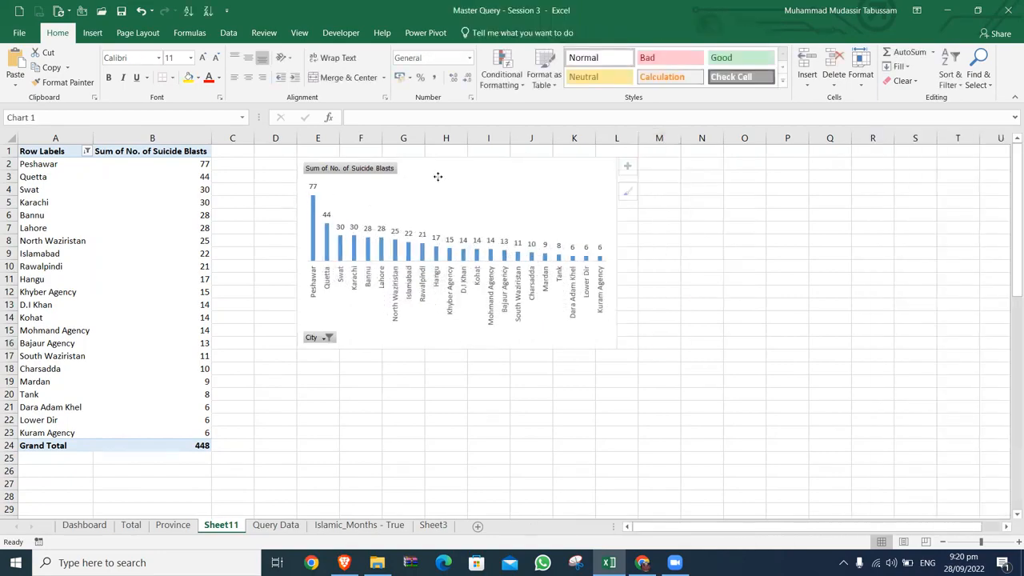
key(Delete)
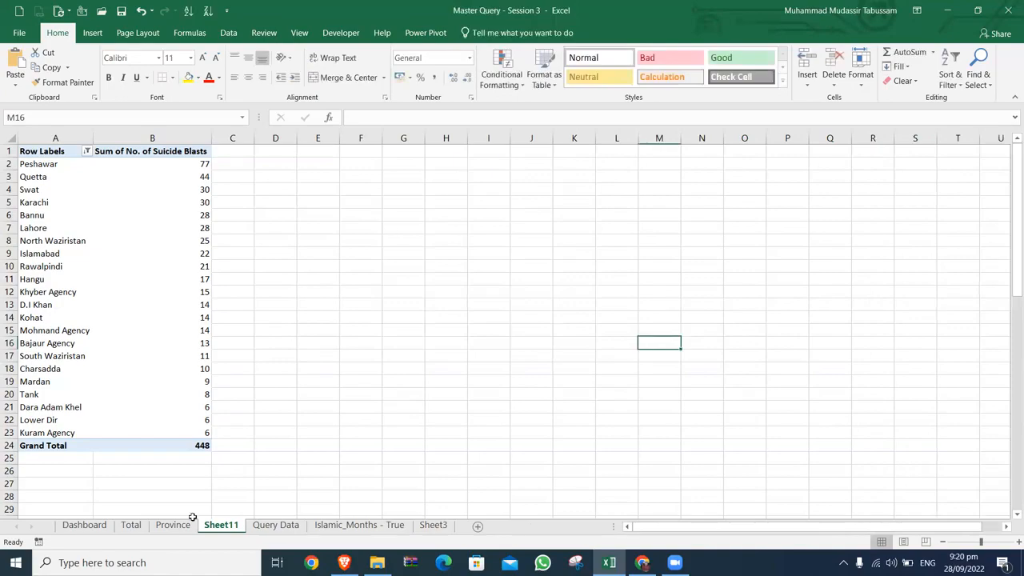
click(84, 525)
click(280, 361)
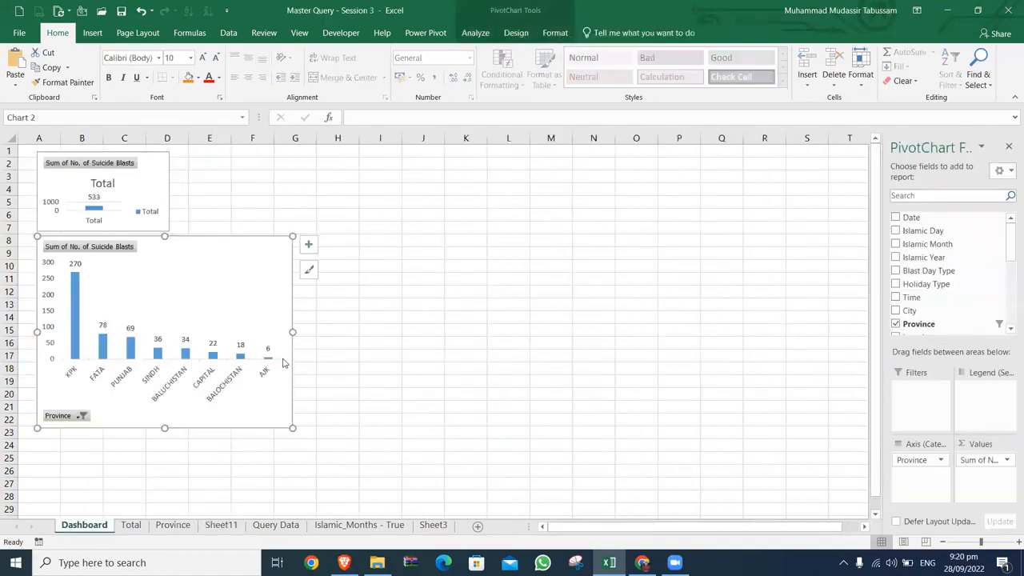
click(376, 275)
key(ctrl+v)
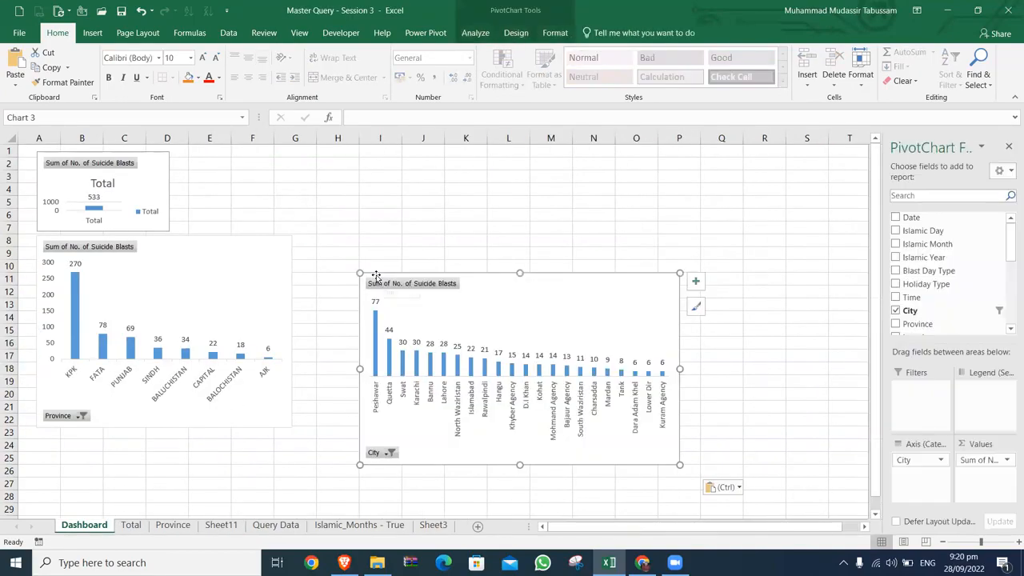
Narrow the province chart on the Dashboard to about the width of the total chart above it
click(284, 319)
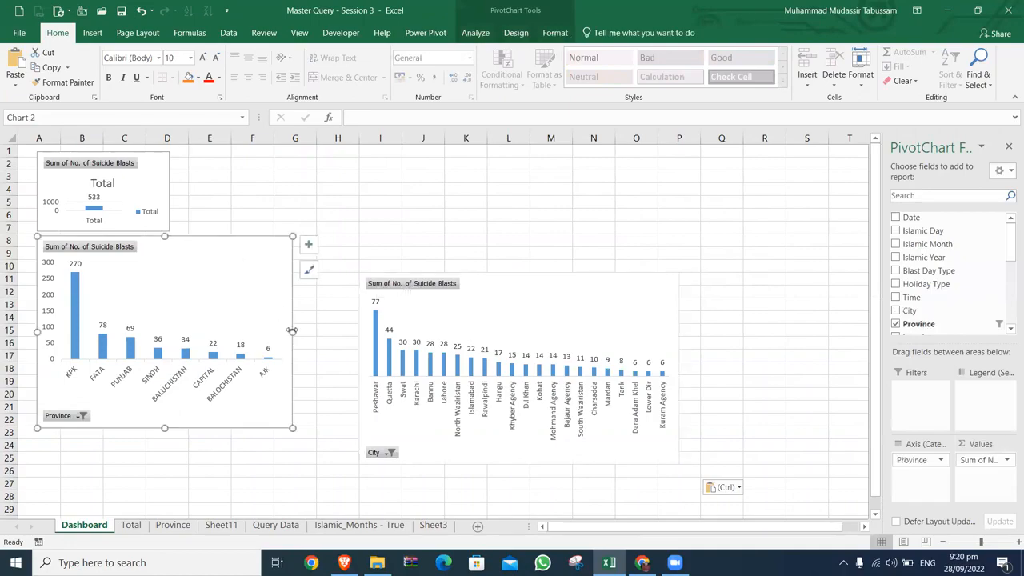
drag(292, 329, 172, 333)
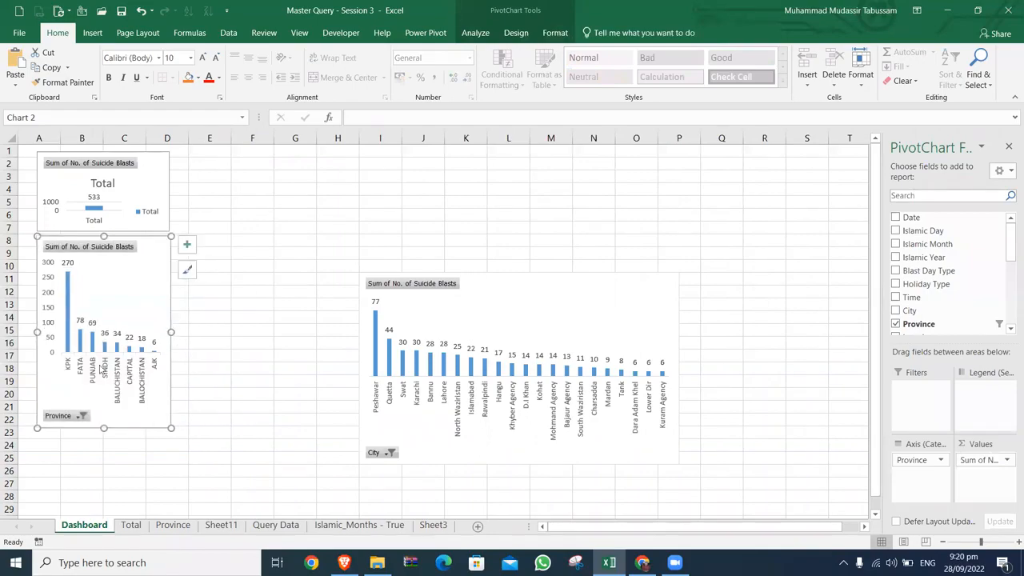
Hide the total chart's value field button and remove its title, legend and vertical axis
right_click(122, 165)
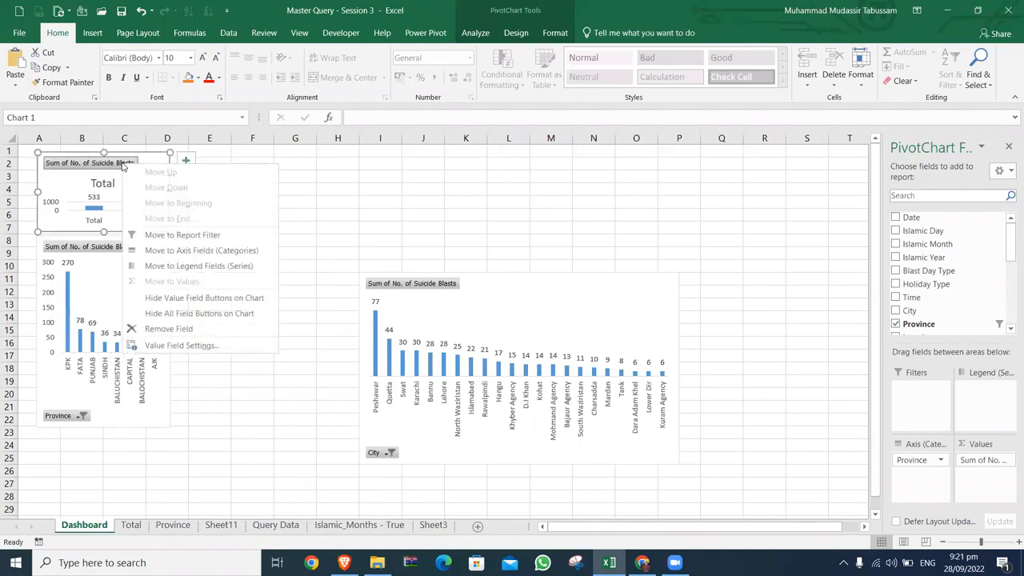
click(202, 296)
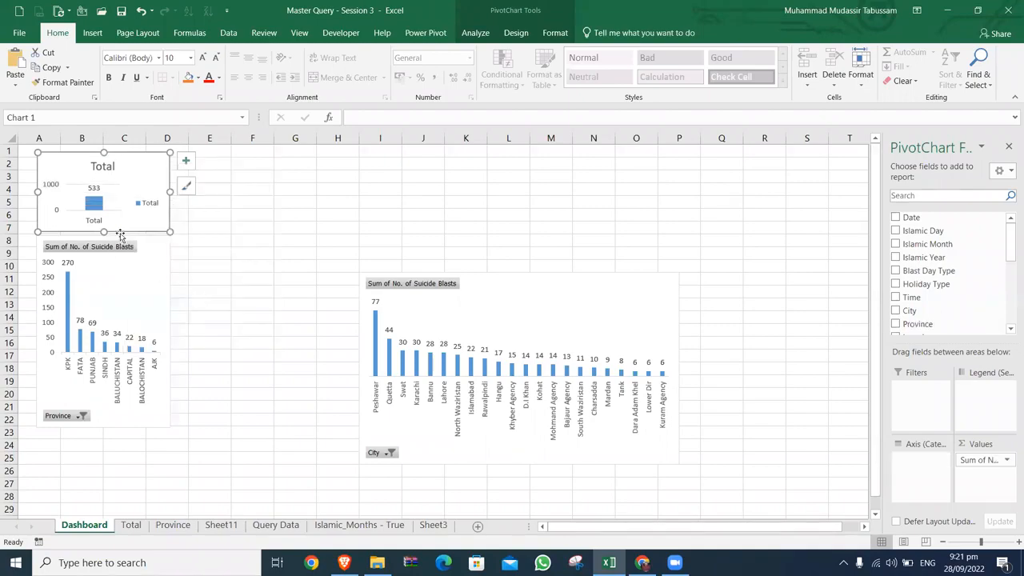
click(108, 165)
click(108, 164)
key(Delete)
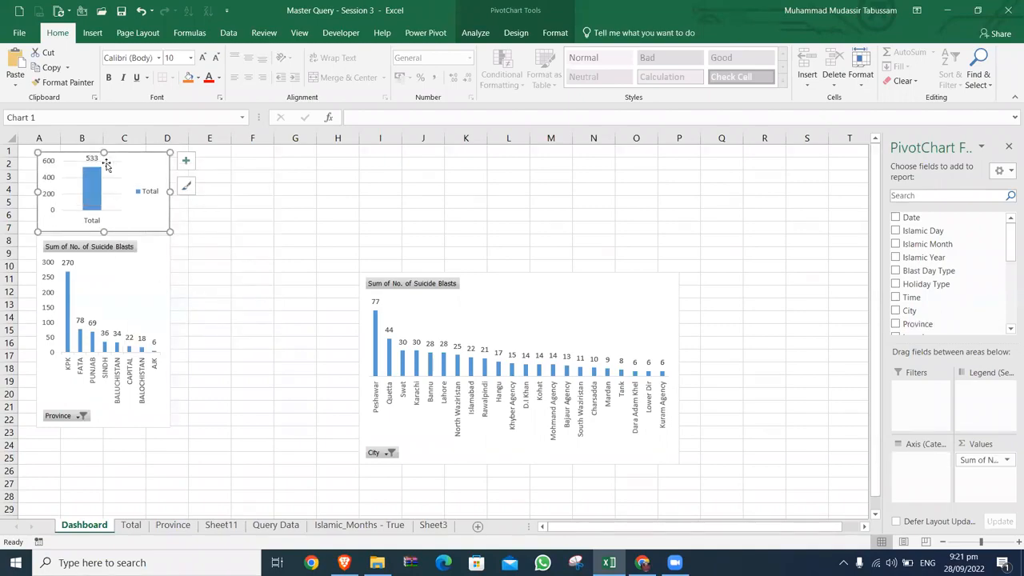
click(147, 196)
key(Delete)
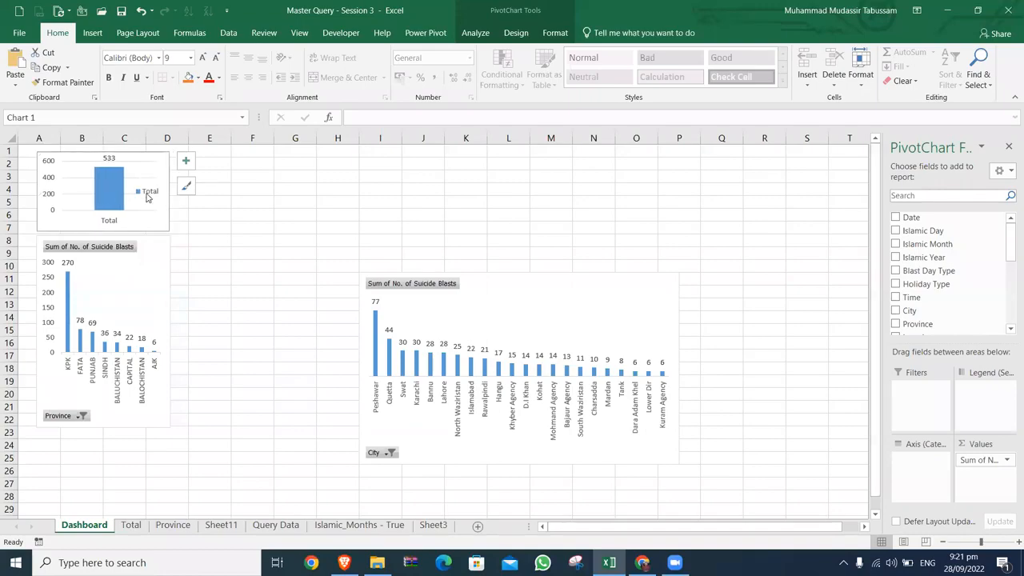
click(53, 184)
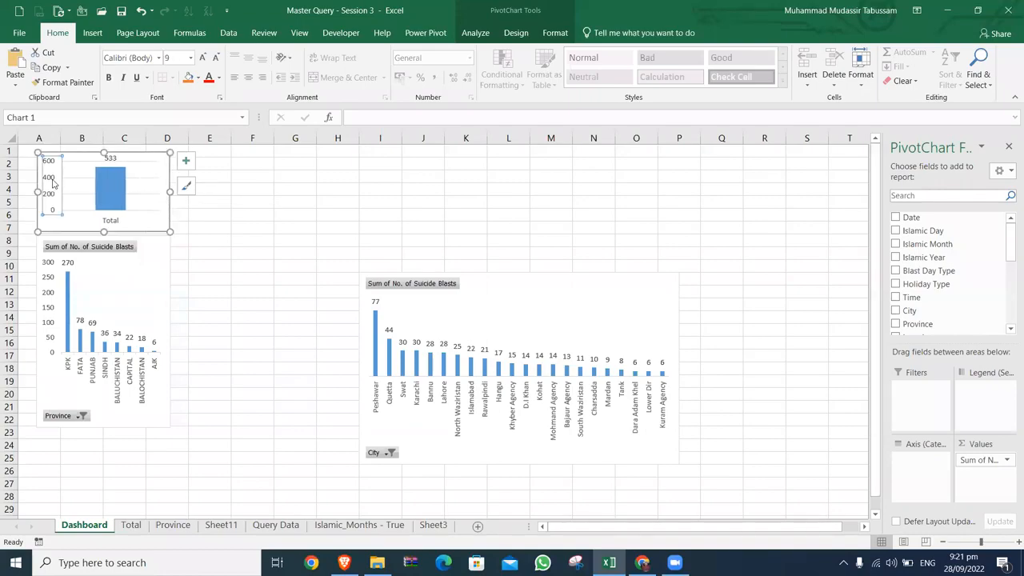
key(Delete)
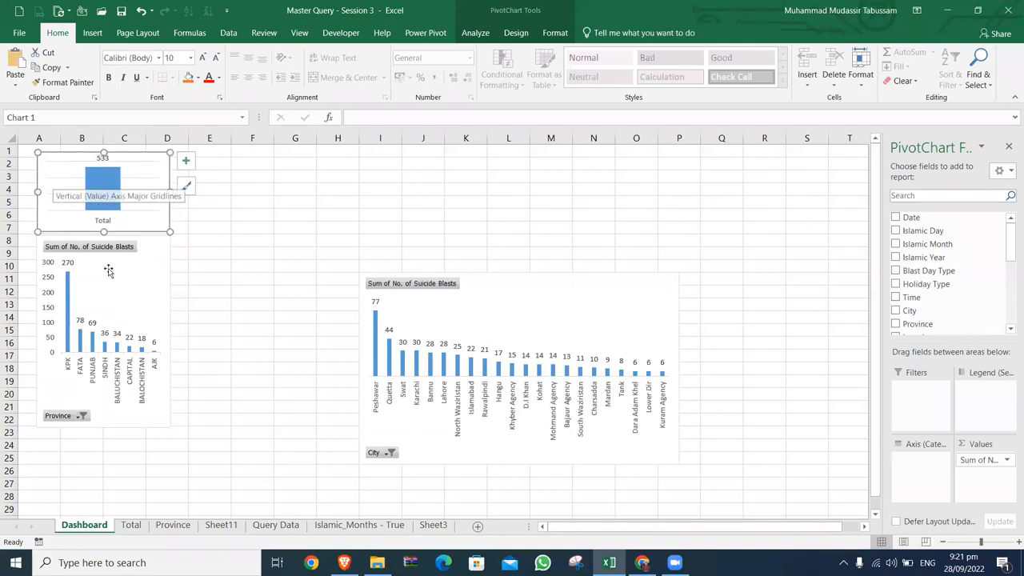
Hide the province chart's value and axis field buttons and remove its vertical axis
right_click(109, 248)
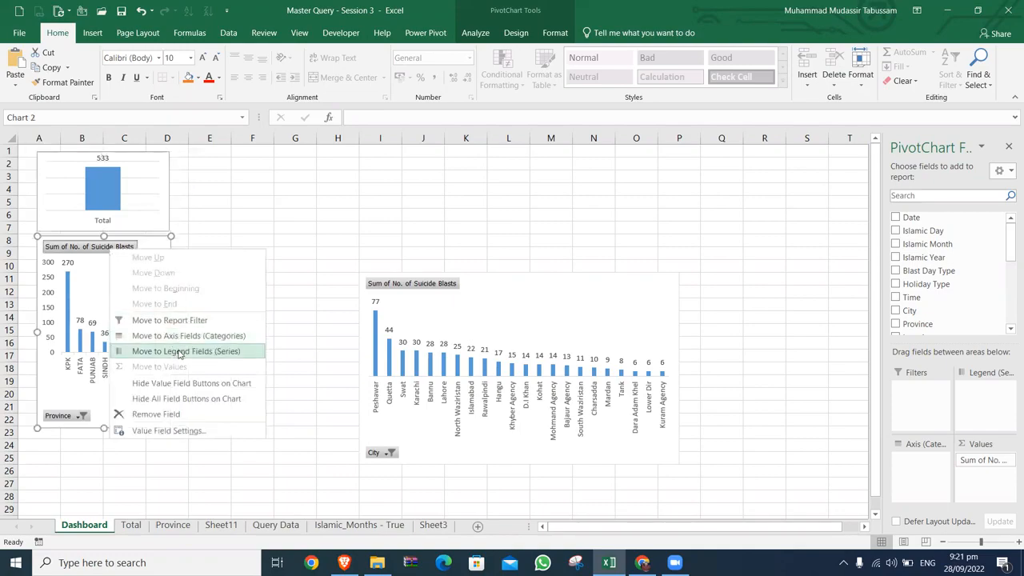
click(180, 383)
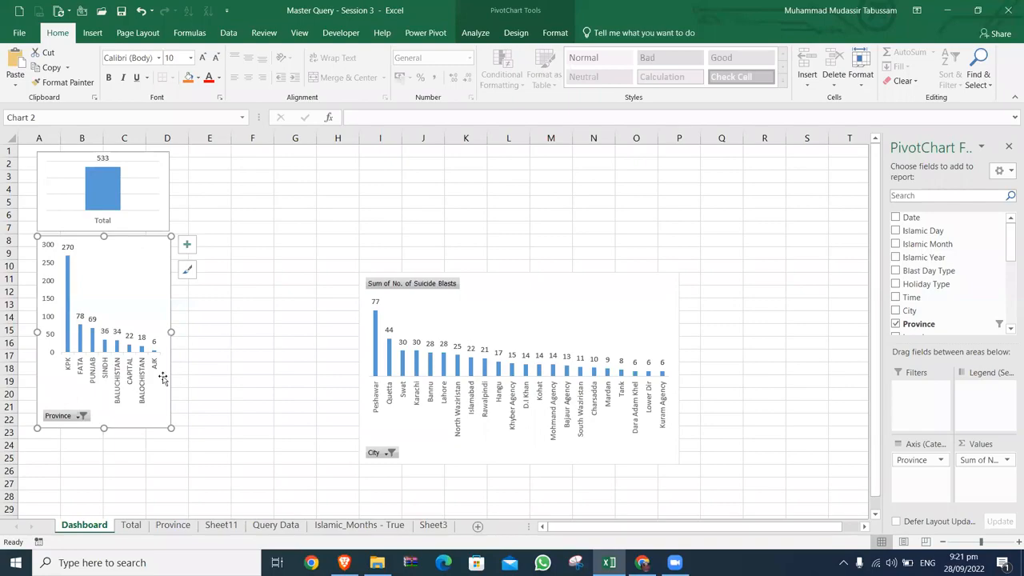
right_click(69, 416)
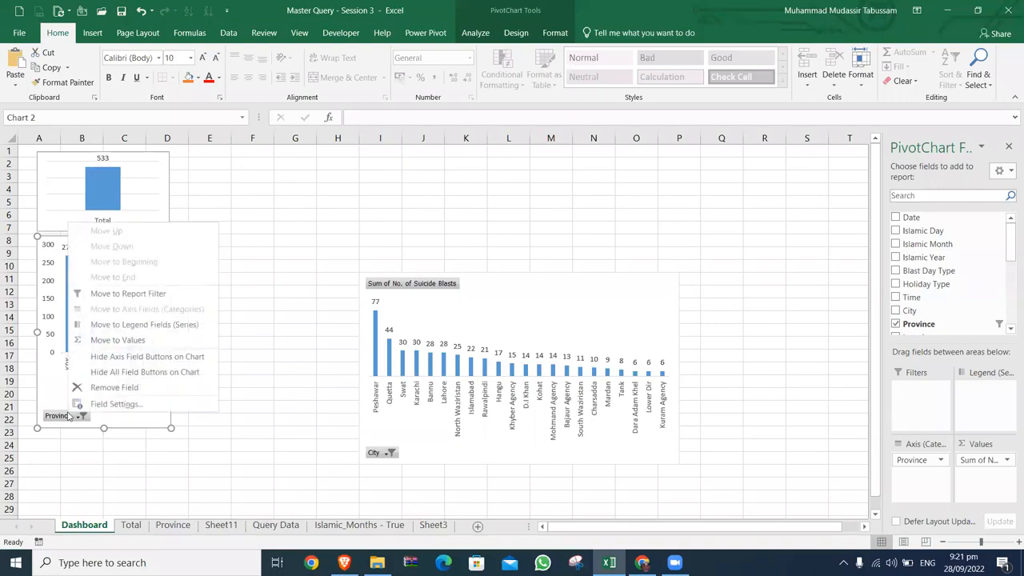
click(117, 357)
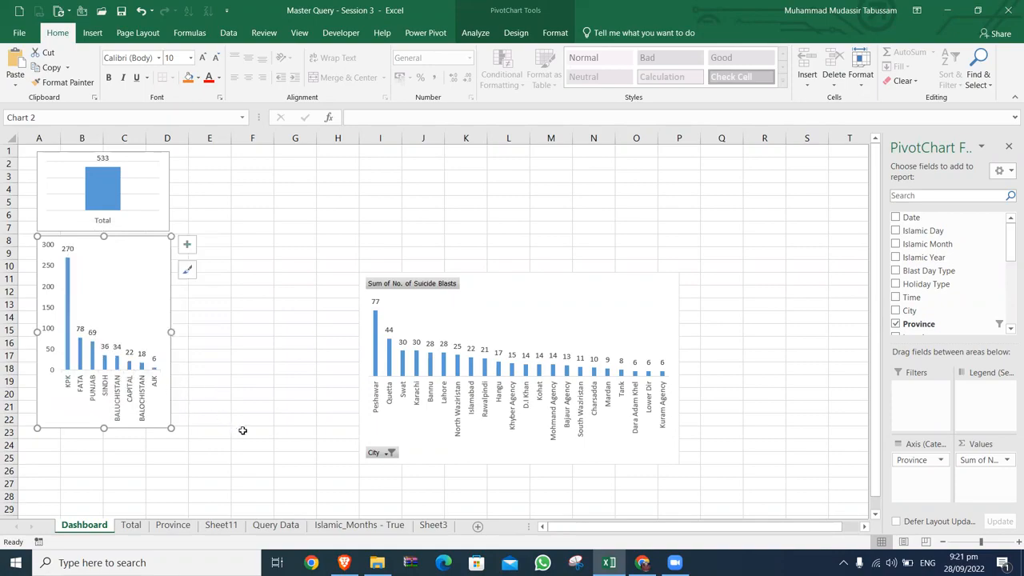
click(53, 324)
key(Delete)
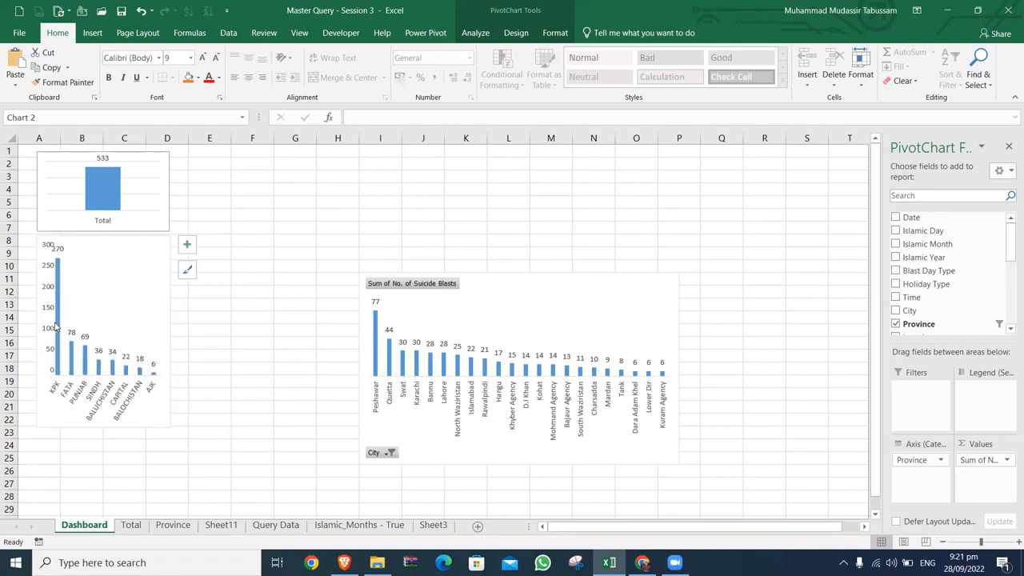
Reduce the city chart's height and place it directly beside the province chart with their upper edges aligned
click(139, 162)
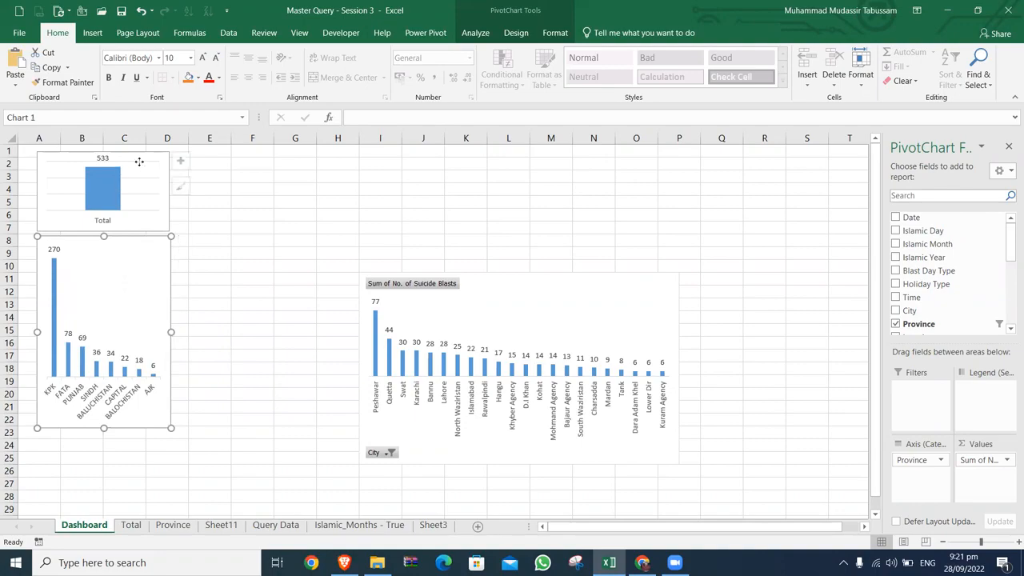
click(124, 280)
drag(493, 295, 303, 175)
click(340, 343)
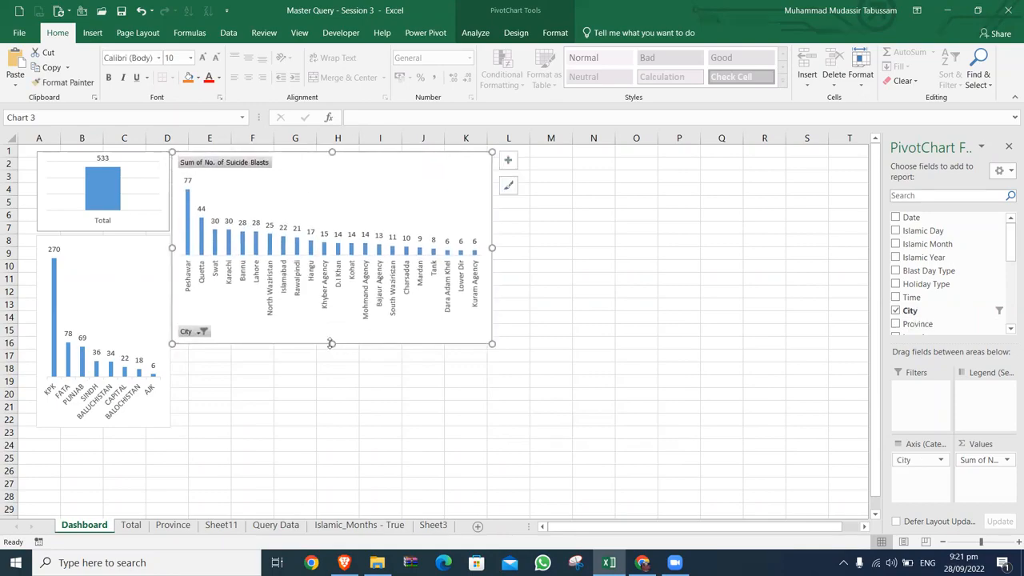
drag(331, 344, 333, 299)
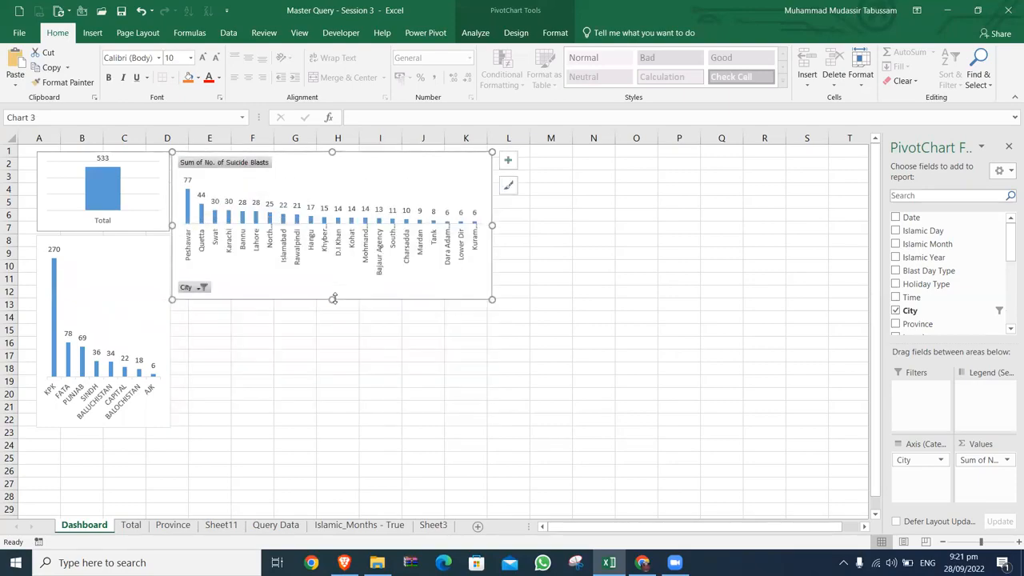
drag(349, 162, 351, 246)
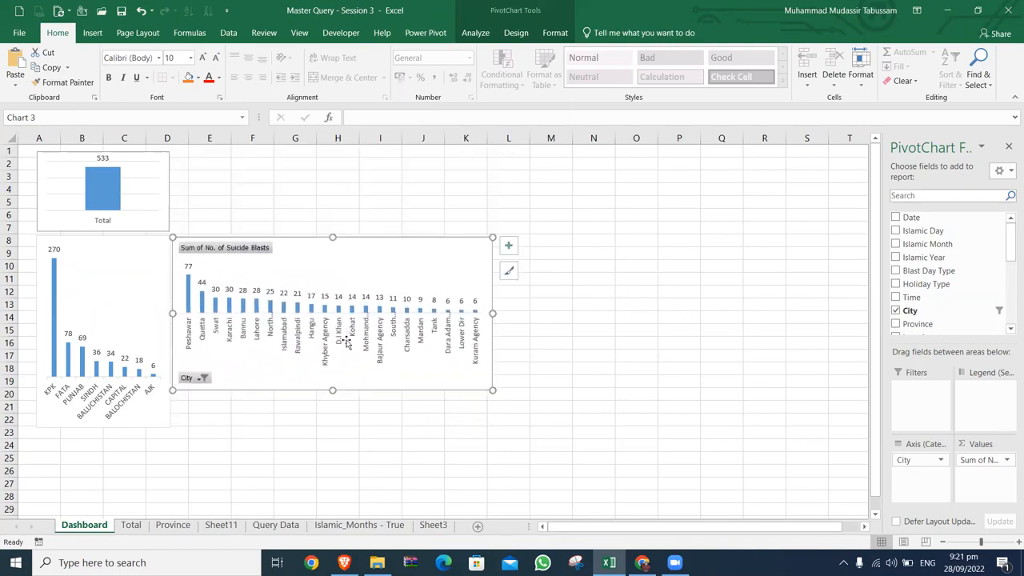
Increase the city chart's height so its lower edge lines up with the lower edge of the province chart
drag(333, 390, 334, 429)
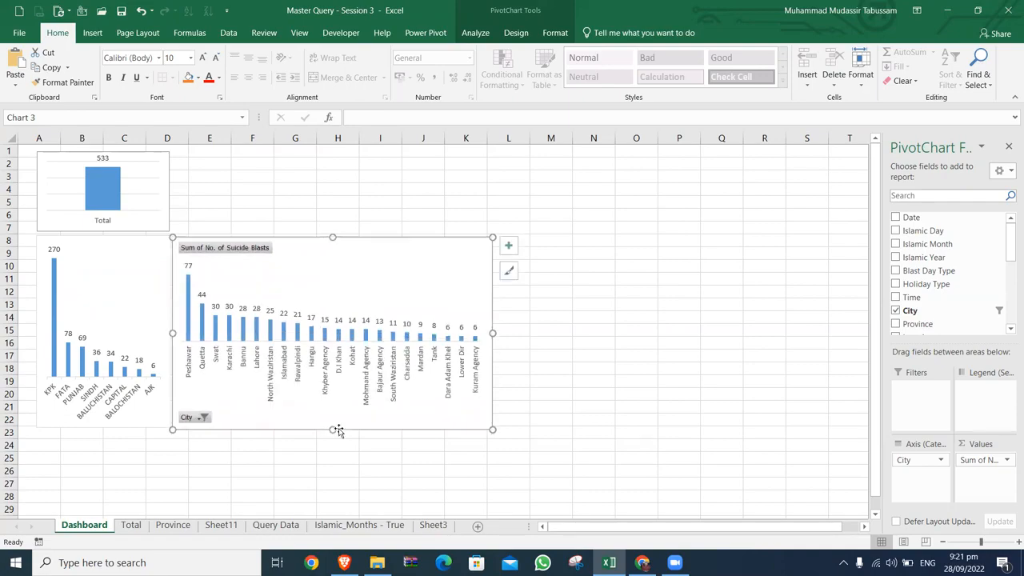
click(365, 177)
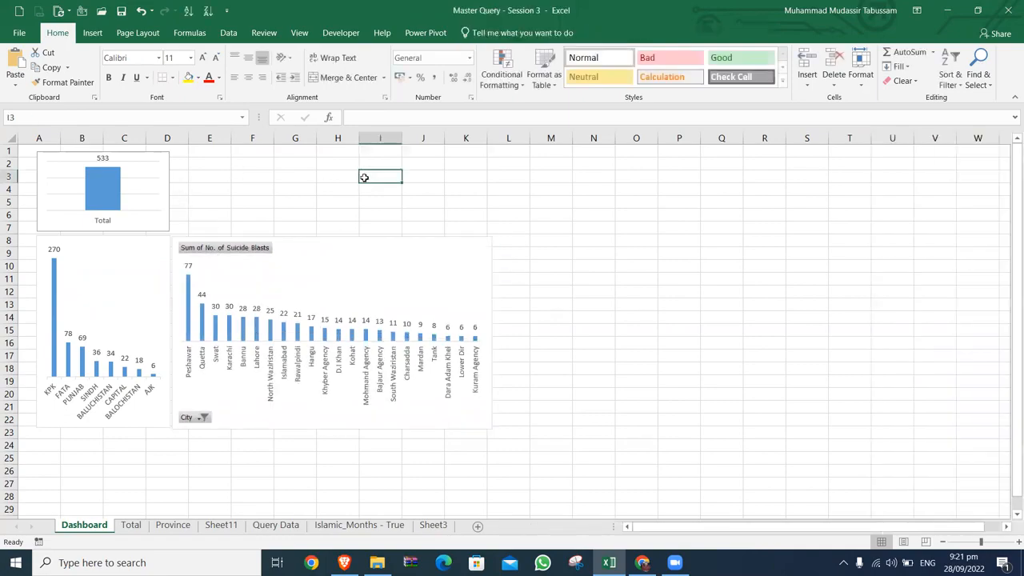
Rename the city pivot table's sheet, Sheet11, as "Top 20 Hit cities"
click(221, 526)
click(173, 528)
click(221, 526)
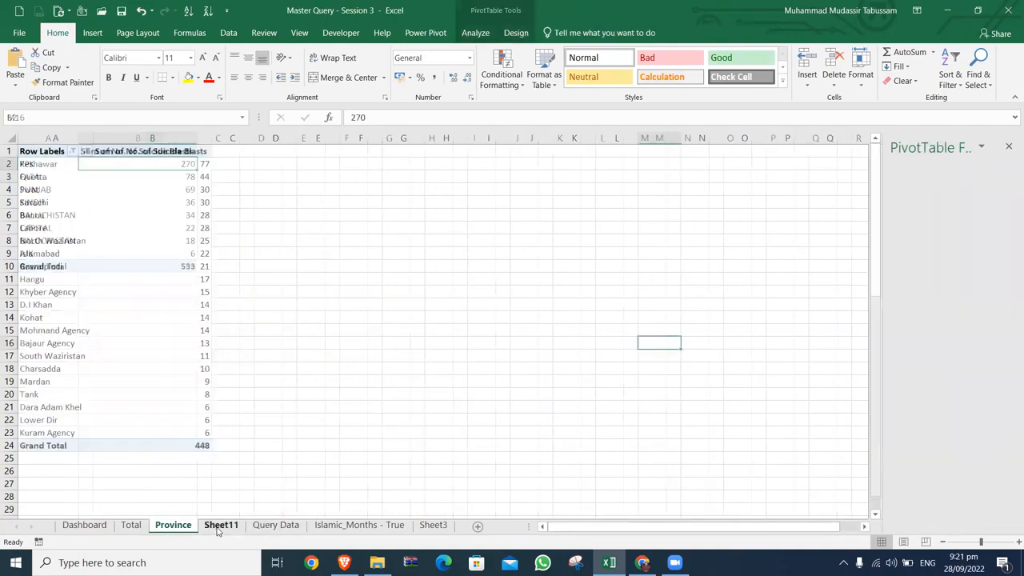
double_click(219, 530)
text(opit)
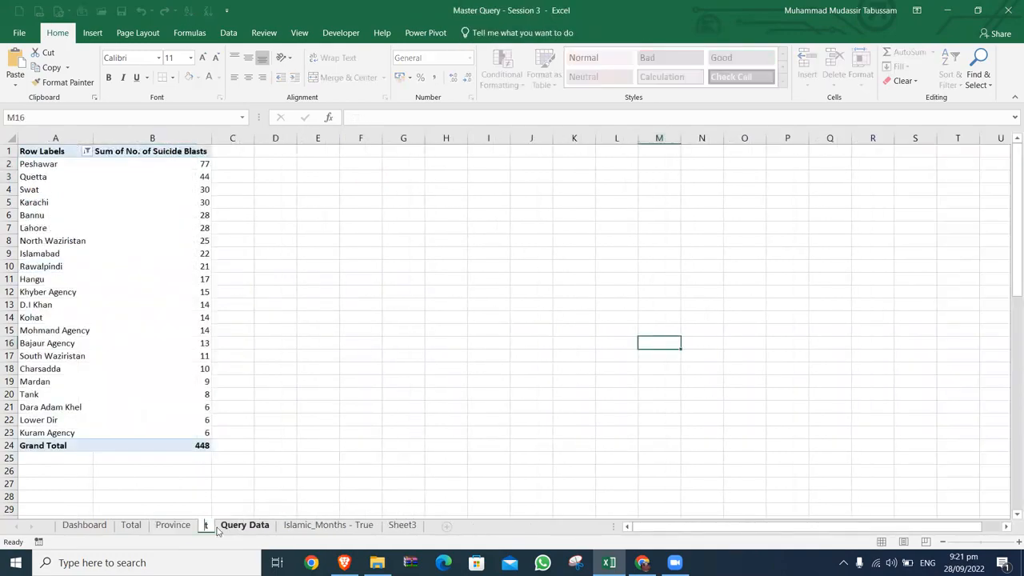
key(BackSpace)
key(BackSpace)
key(BackSpace)
text(op)
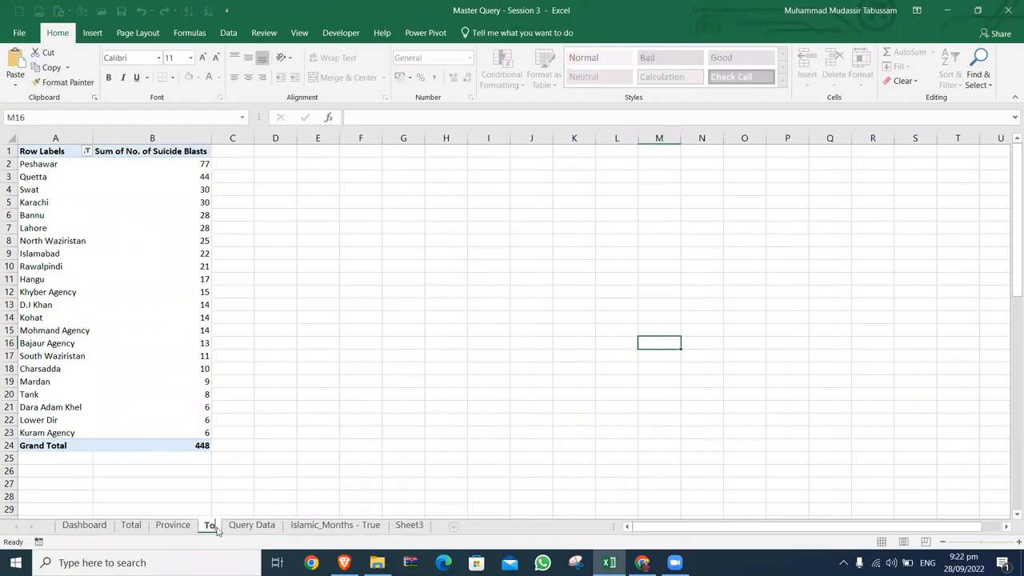
text( 20Cities)
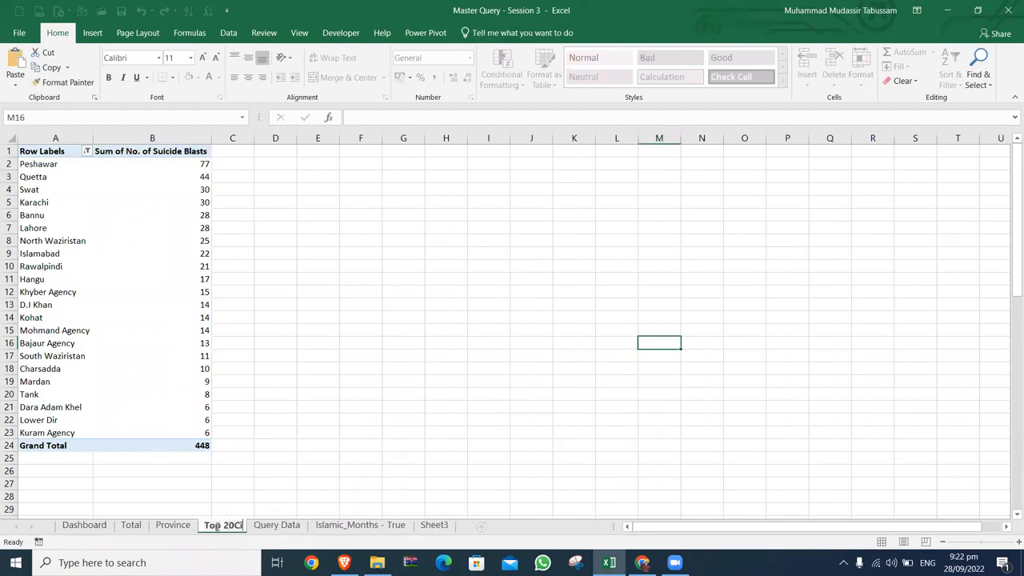
key(BackSpace)
key(BackSpace)
key(BackSpace)
key(BackSpace)
key(BackSpace)
key(BackSpace)
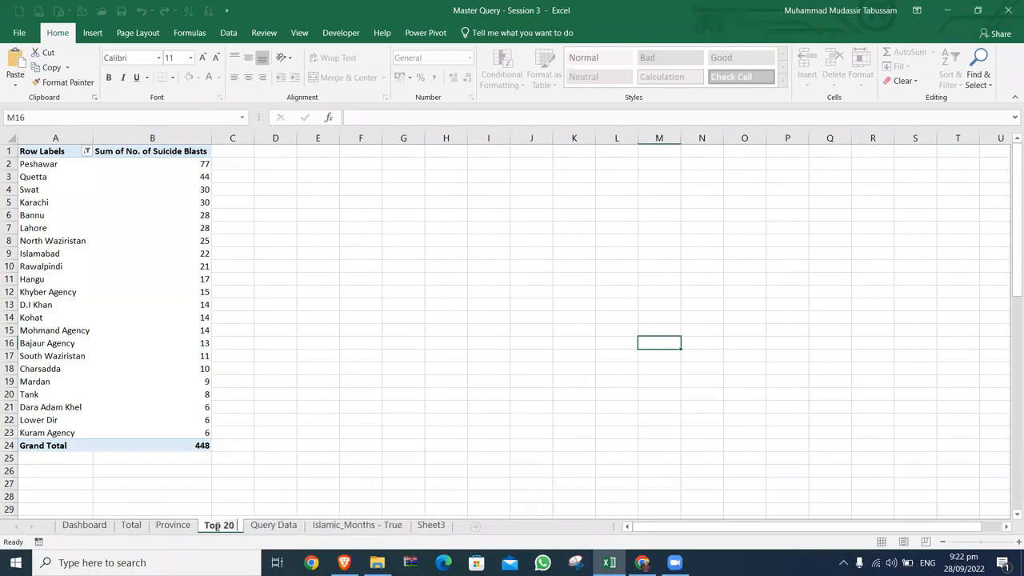
text(Hit cities)
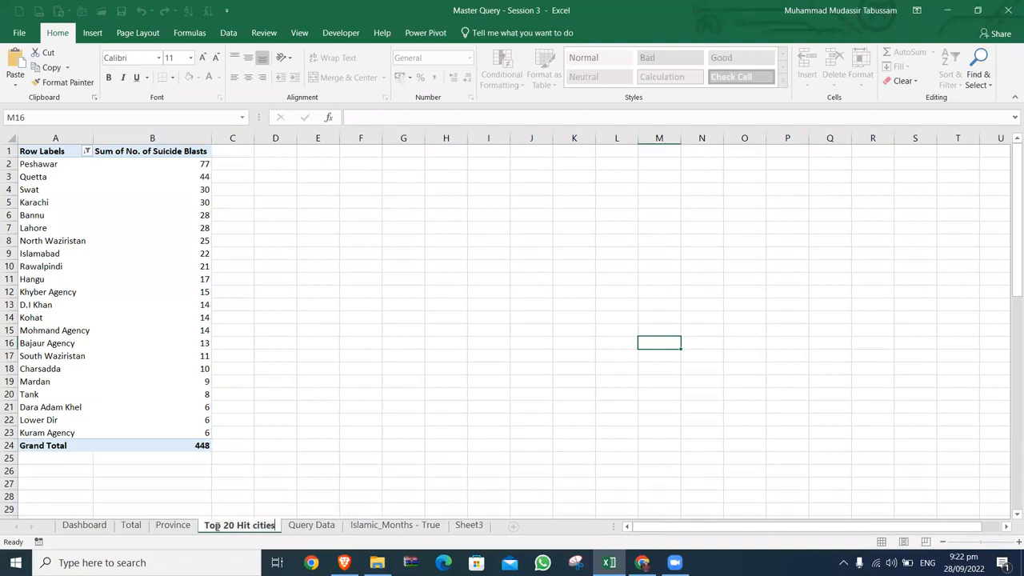
key(Return)
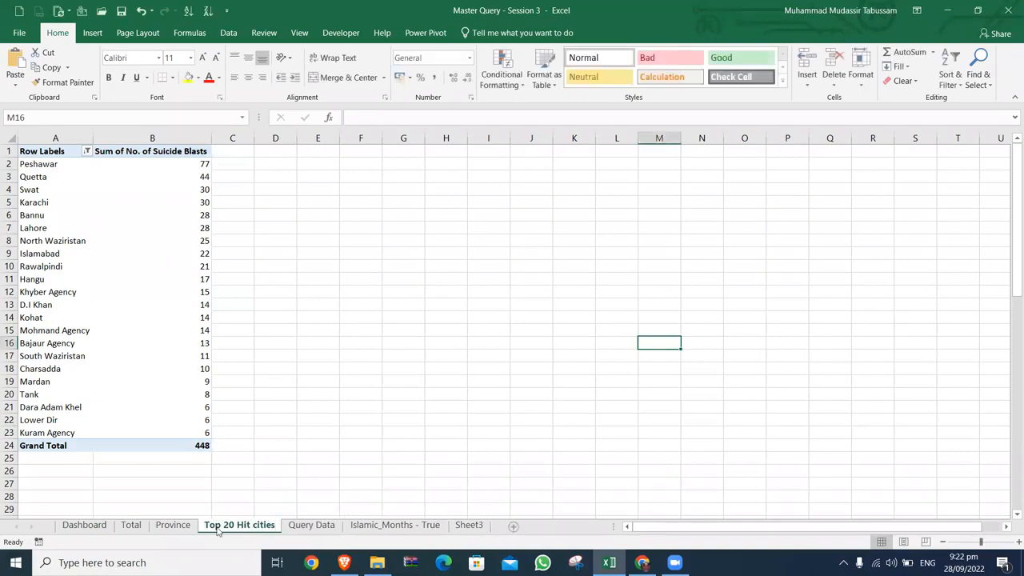
Correct the city sheet's name to "Top 20 Hit Cities" with a capital C
double_click(262, 527)
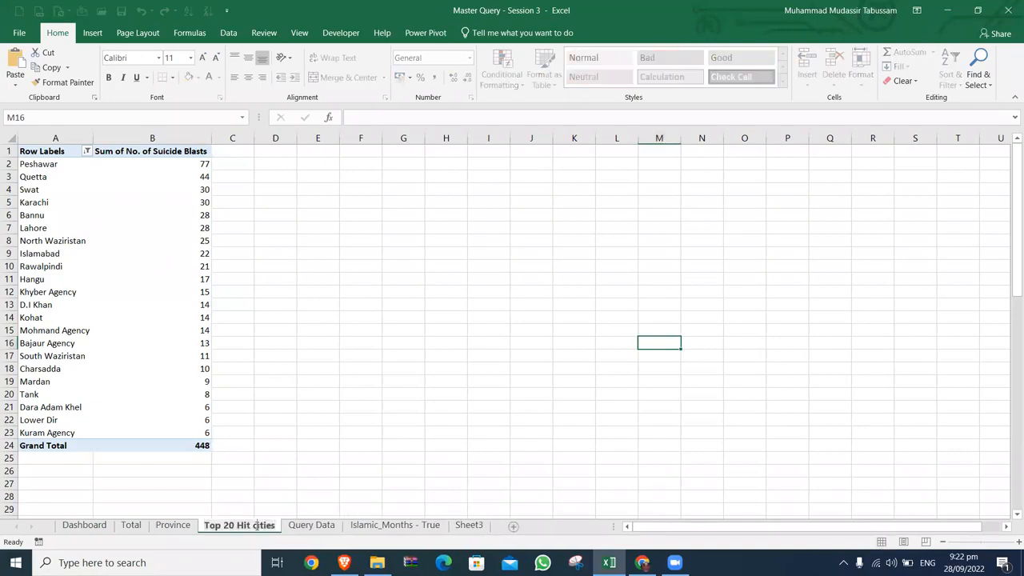
key(BackSpace)
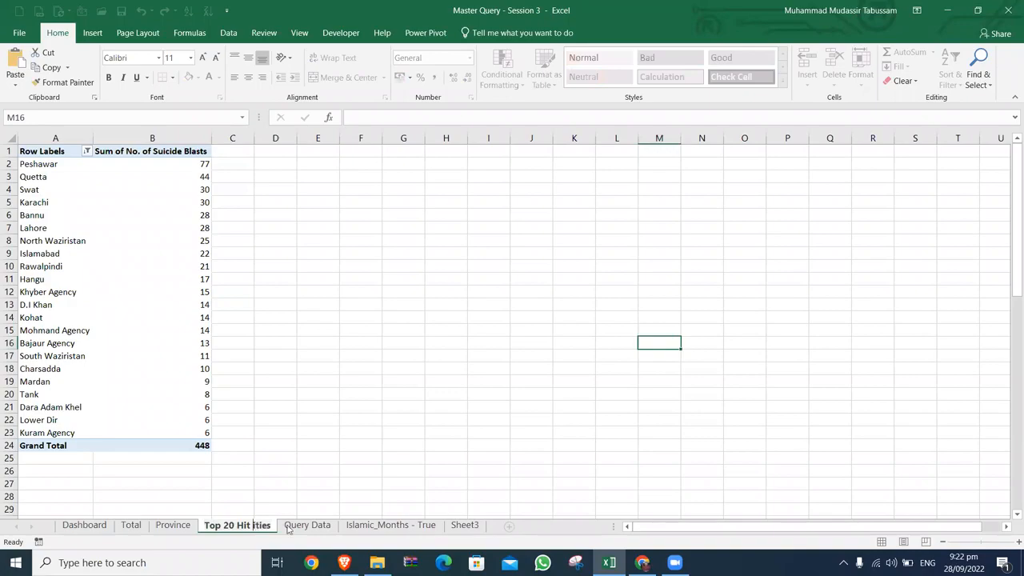
click(312, 530)
text(C)
key(Return)
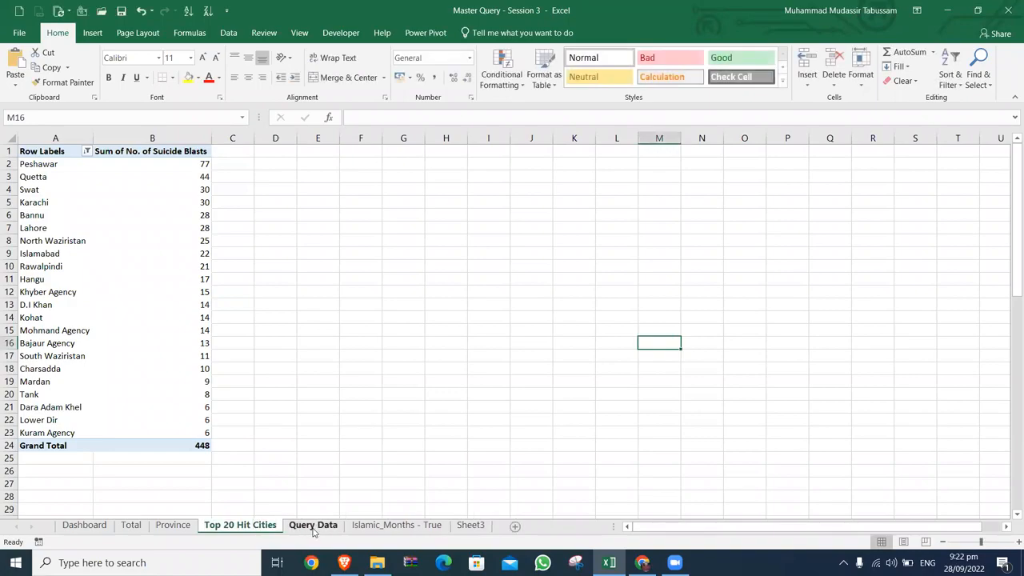
Insert a PivotChart based on the Query Data table on a new worksheet
click(82, 528)
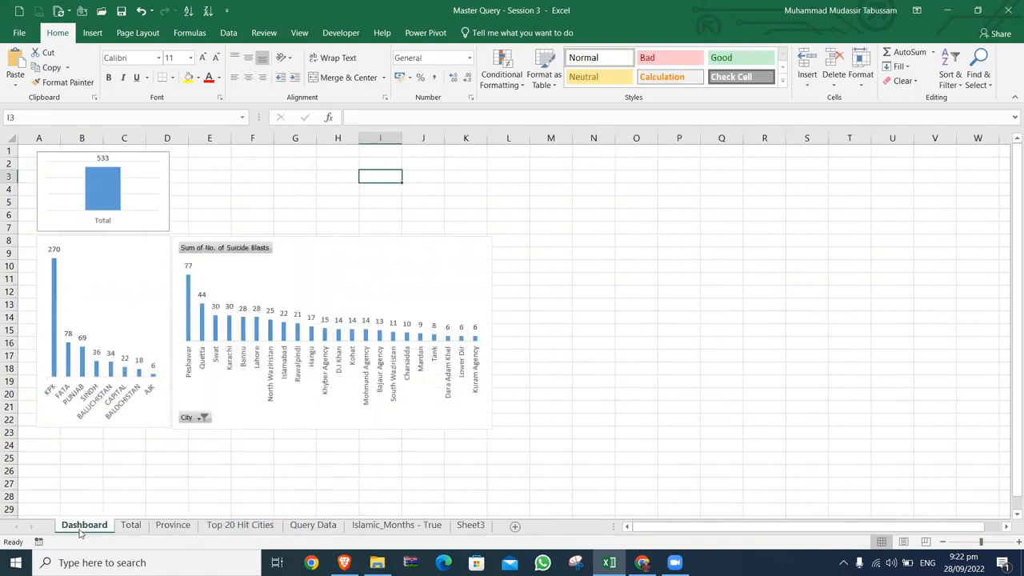
click(320, 527)
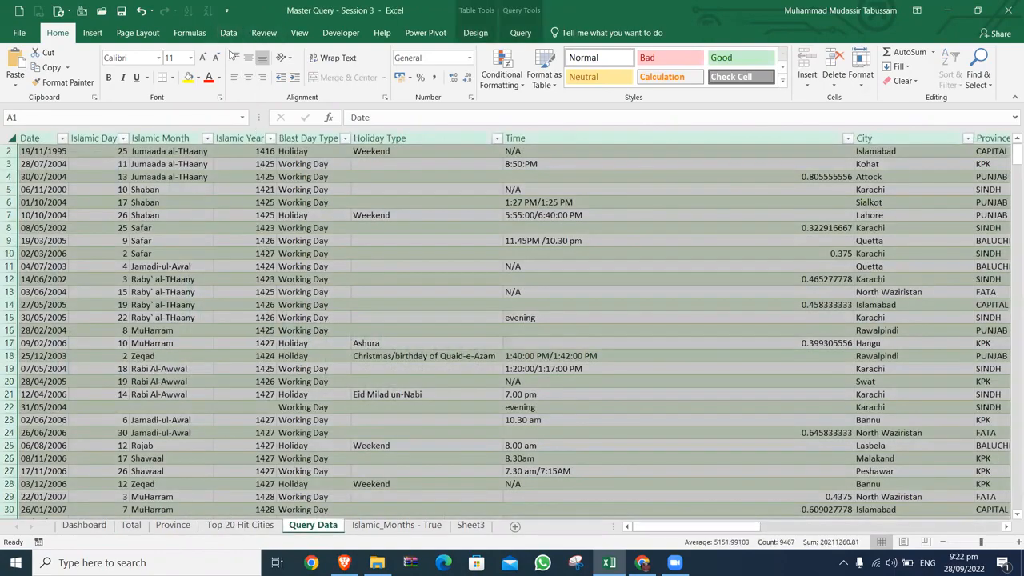
click(92, 32)
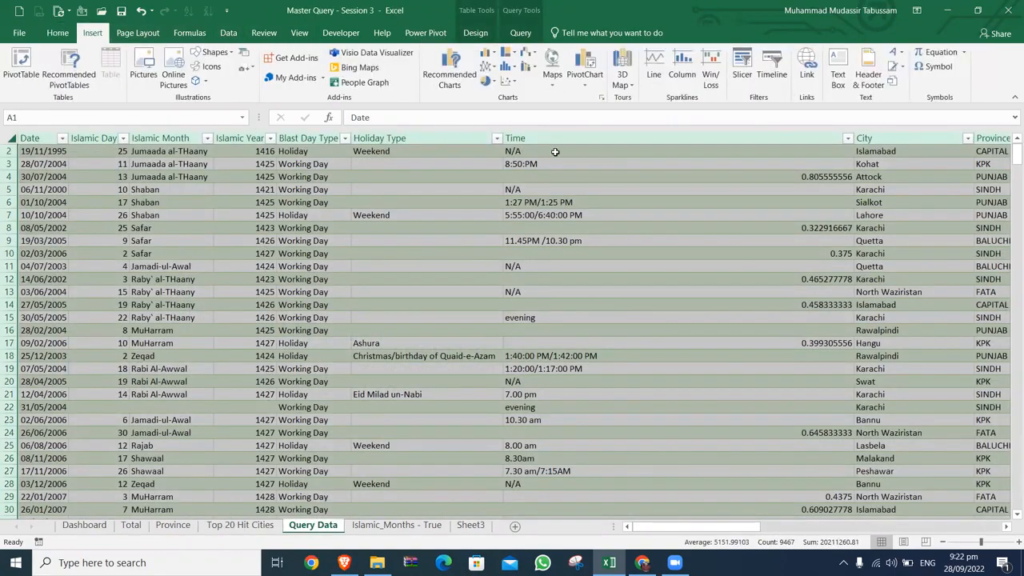
click(587, 68)
click(626, 453)
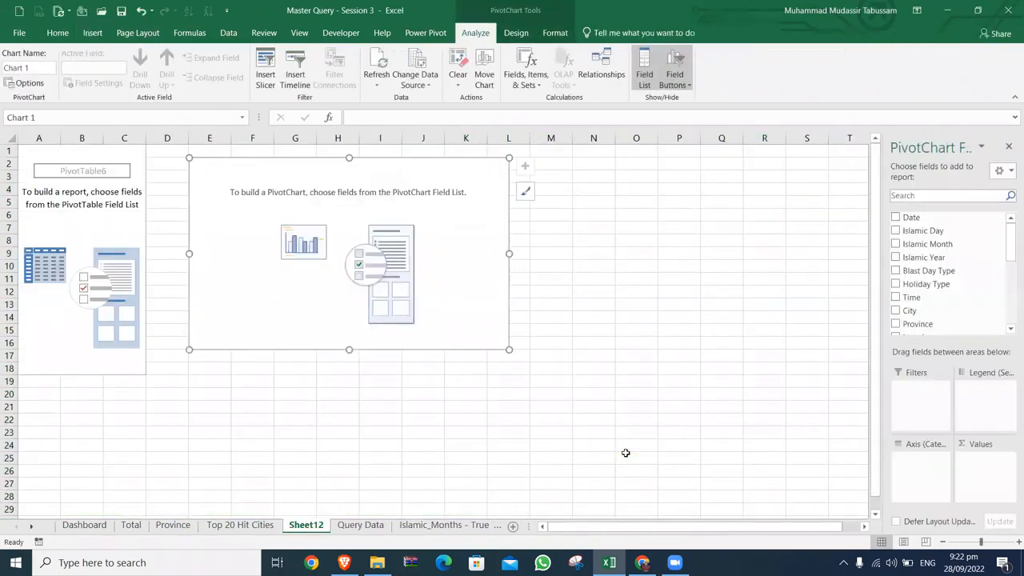
Add the Date field to the new PivotChart's axis and No. of Suicide Blasts as its summed values
text(year)
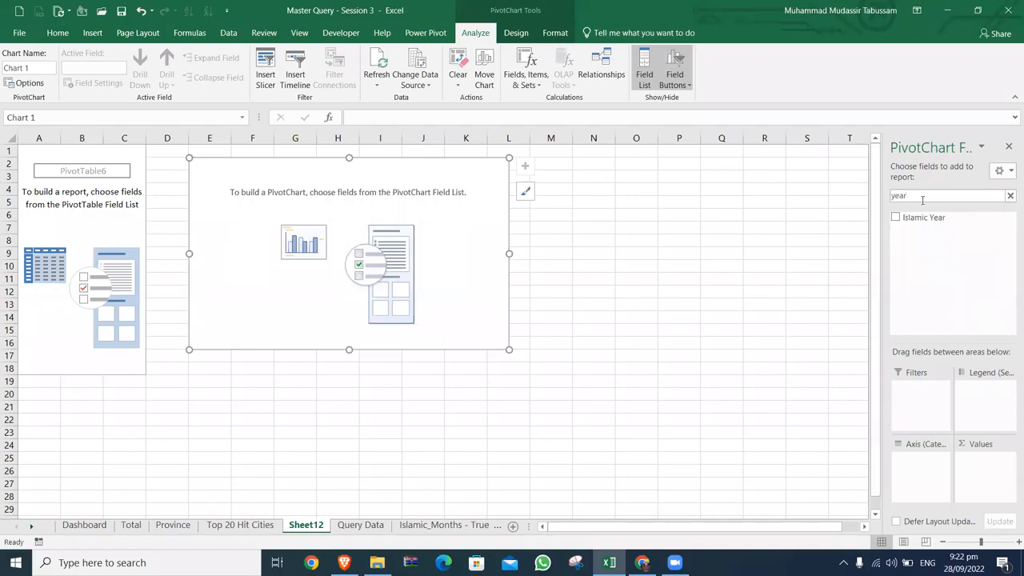
key(BackSpace)
key(BackSpace)
key(BackSpace)
text(dat)
click(901, 218)
click(1010, 195)
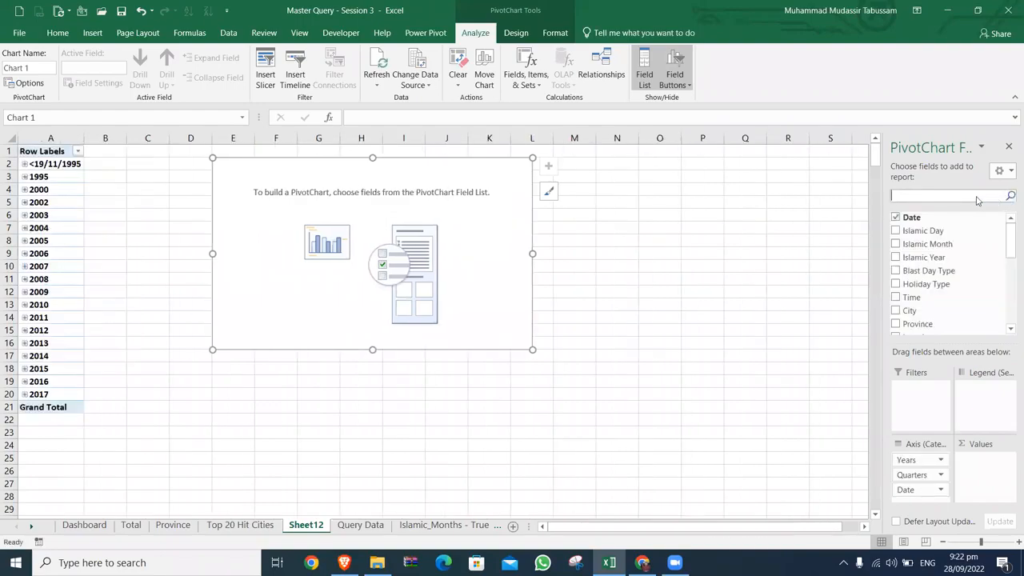
text(no)
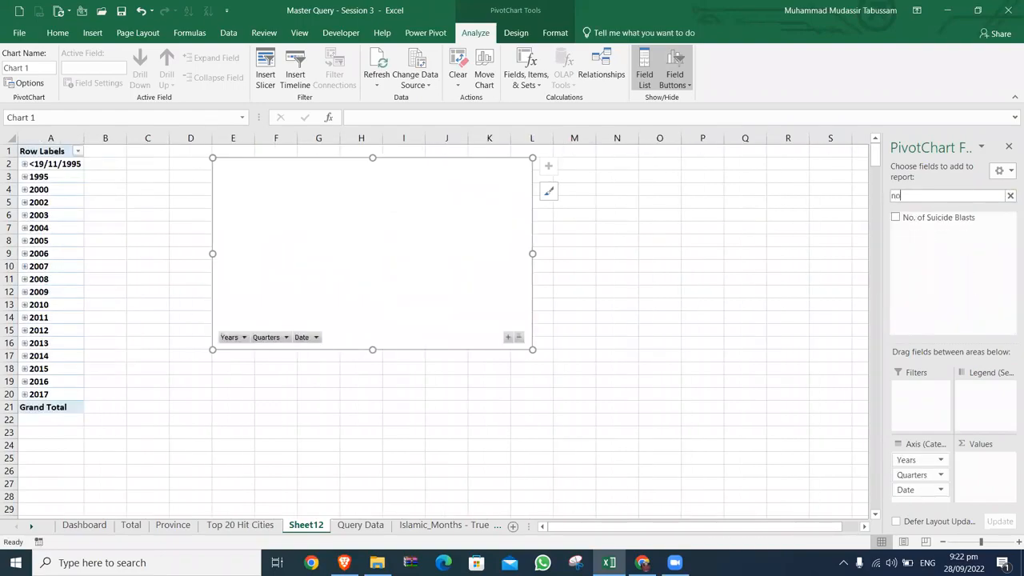
click(896, 217)
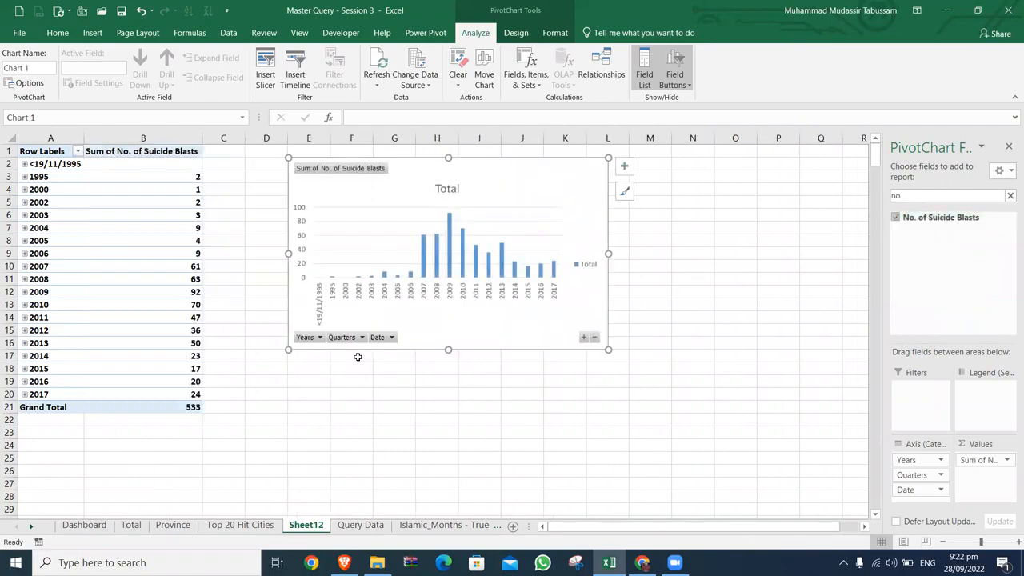
Group the pivot table's dates by Years only, leaving out the Months and Quarters groupings
right_click(37, 176)
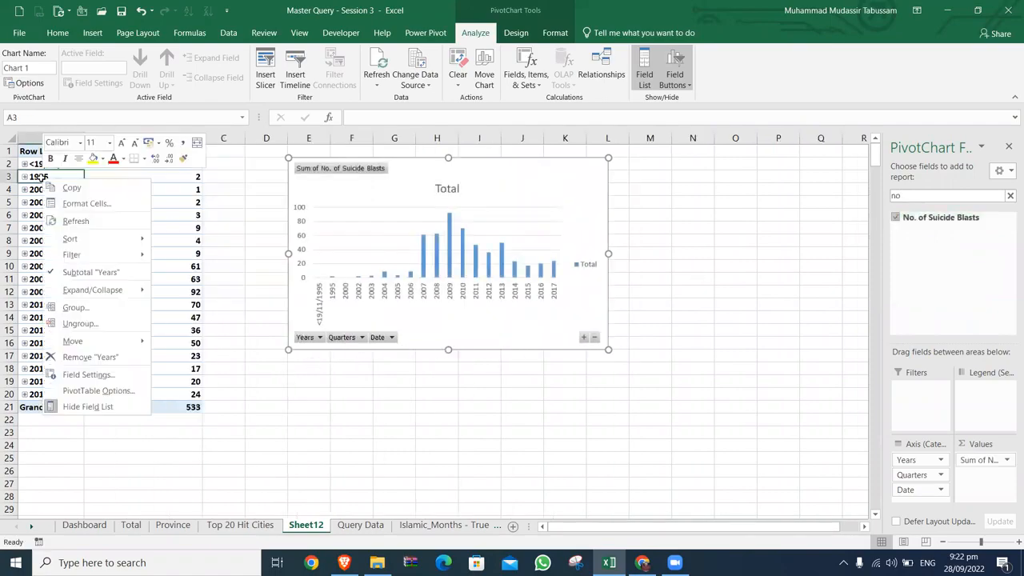
click(86, 309)
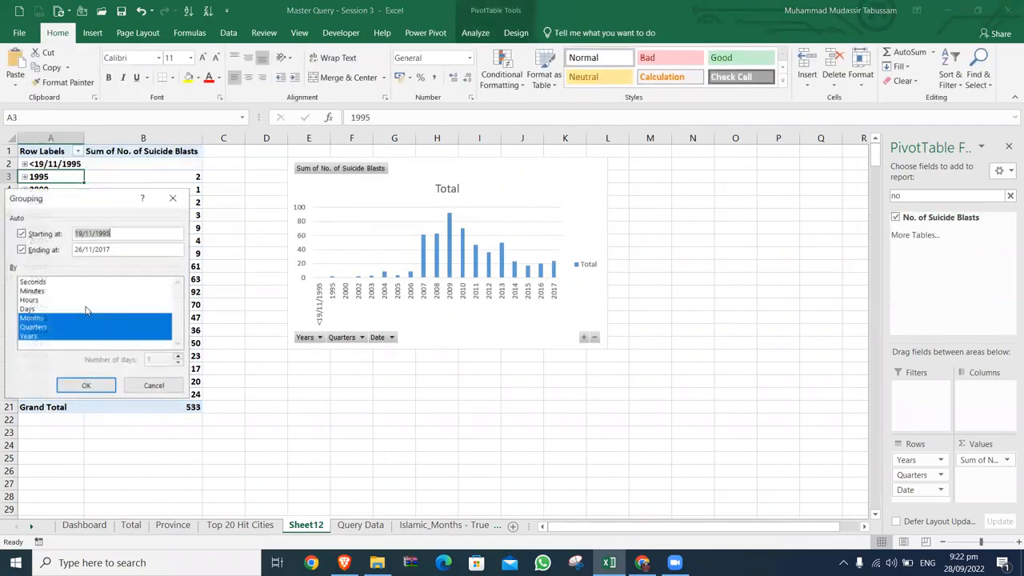
click(37, 328)
click(41, 319)
click(85, 385)
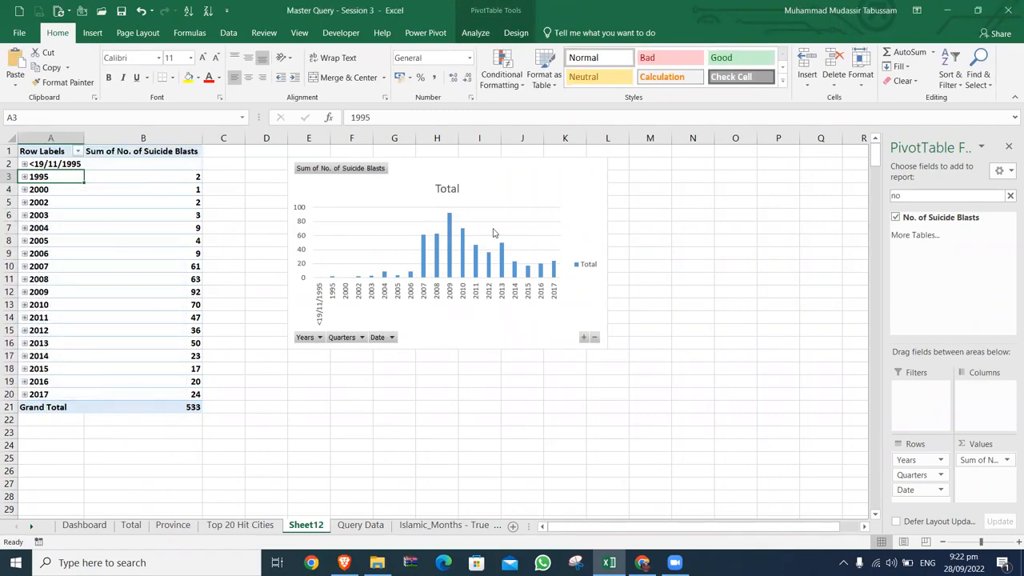
Remove the legend, vertical axis and gridlines from the yearly chart
click(587, 266)
key(Delete)
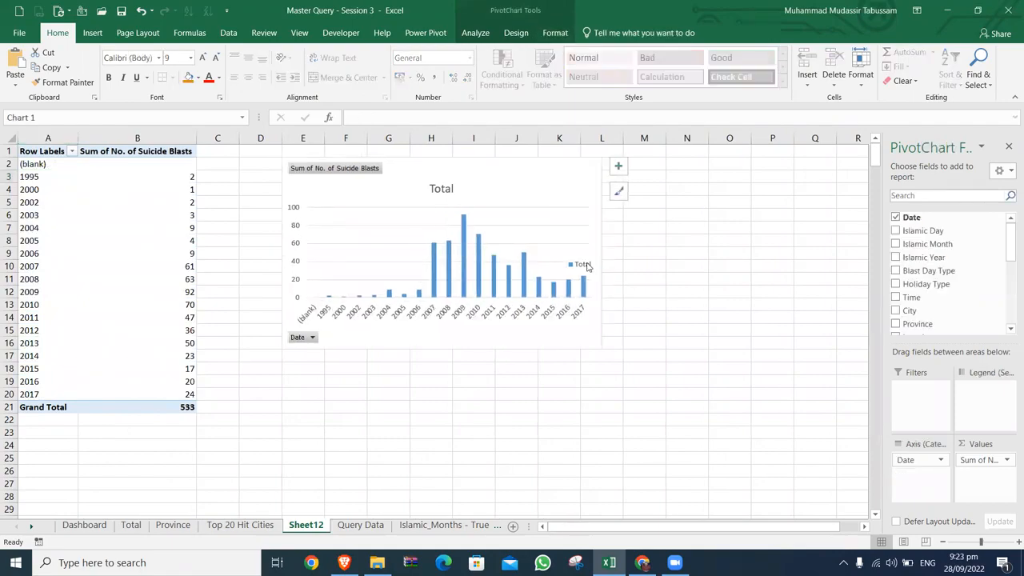
click(297, 250)
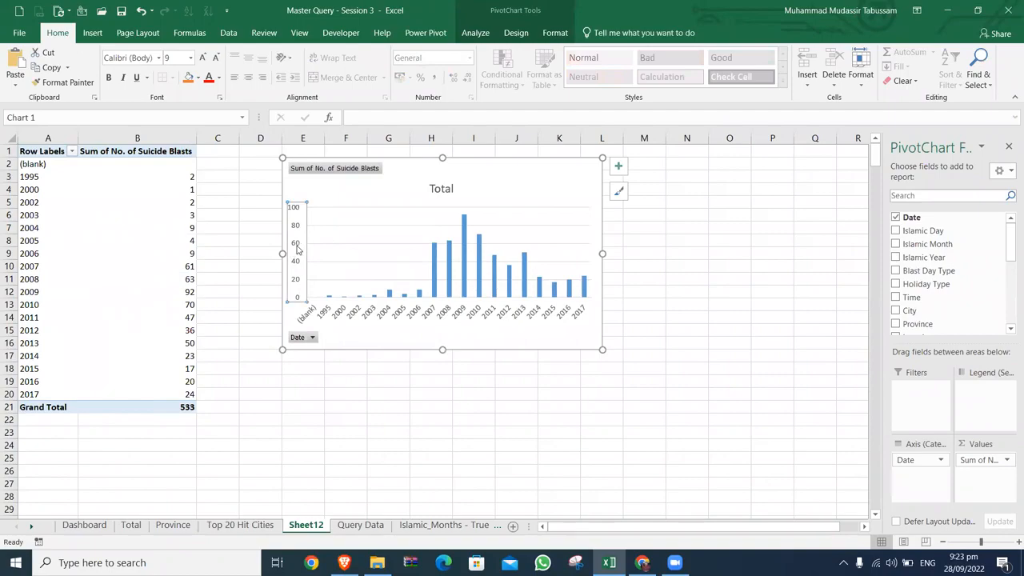
key(Delete)
click(342, 208)
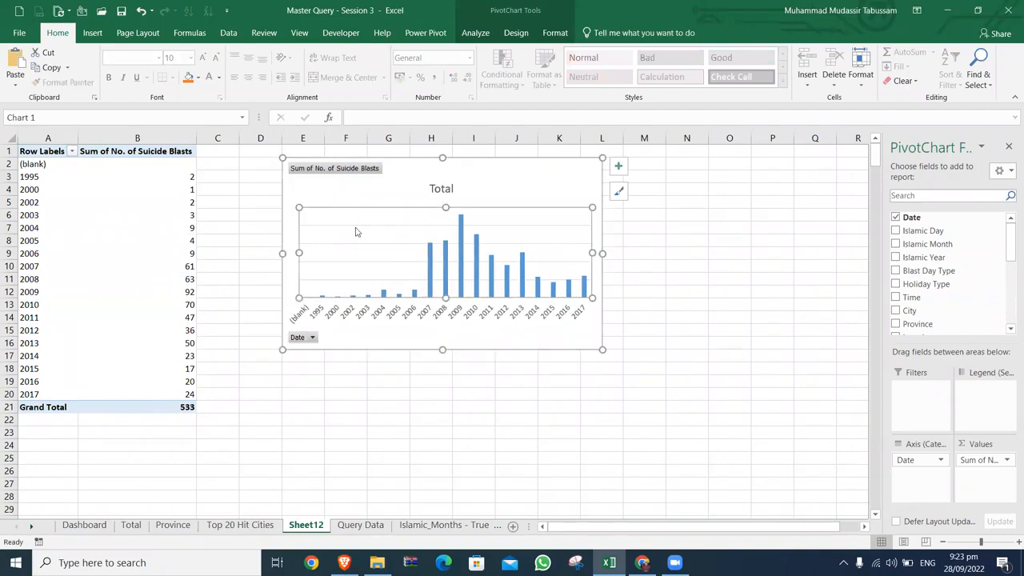
click(387, 226)
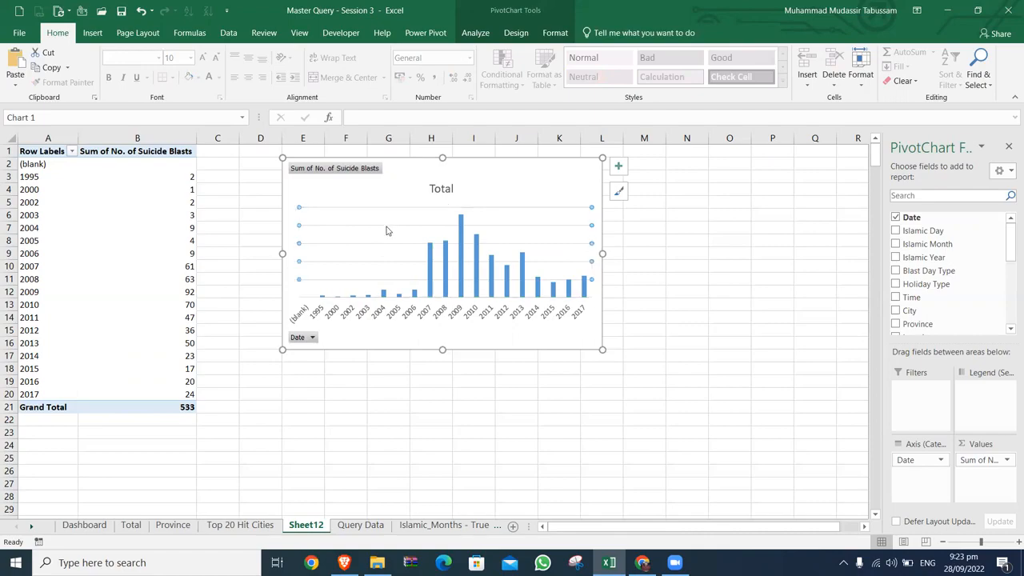
key(Delete)
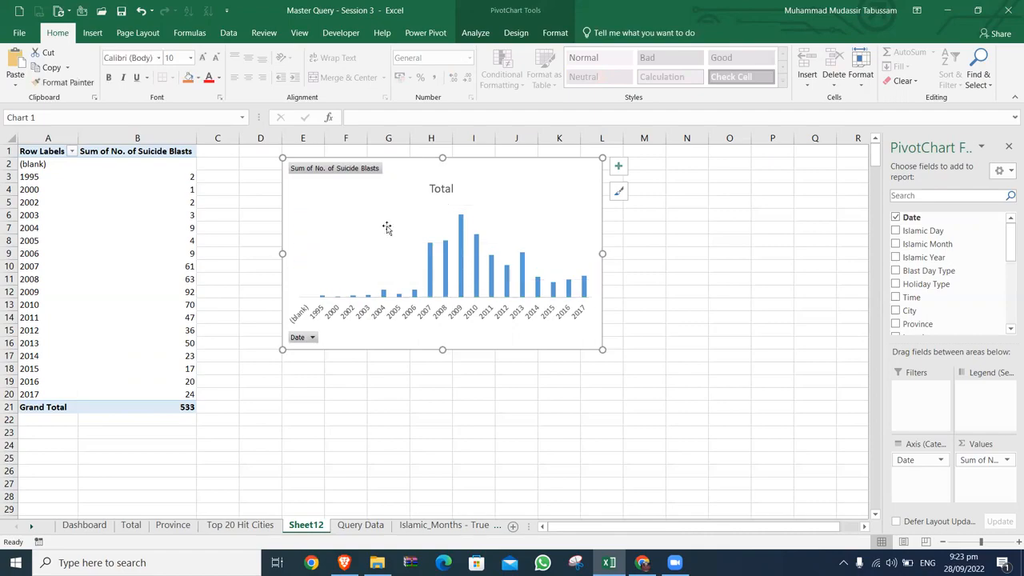
Hide the yearly chart's value field button and remove its title
right_click(339, 170)
click(393, 305)
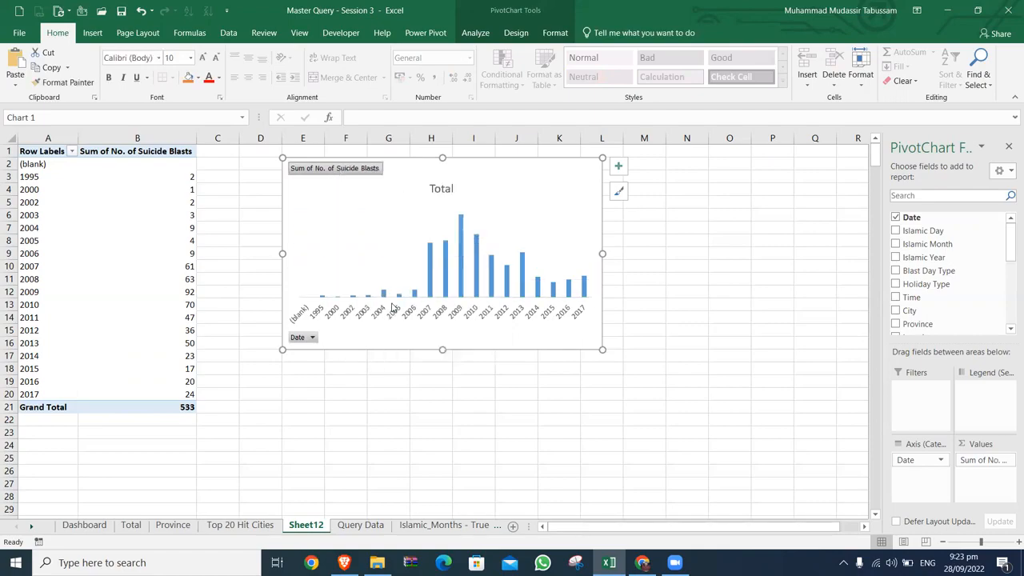
click(444, 169)
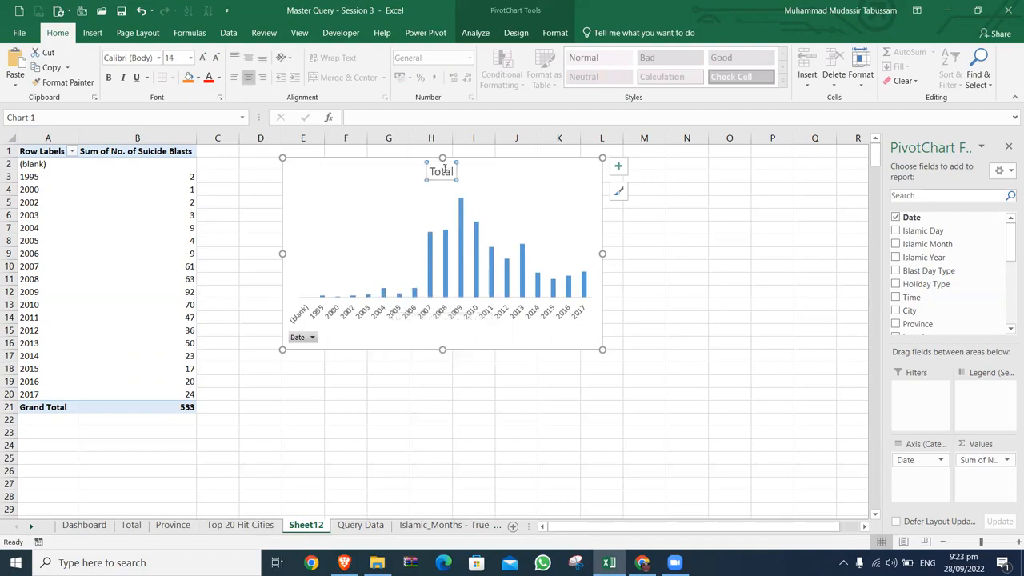
key(Delete)
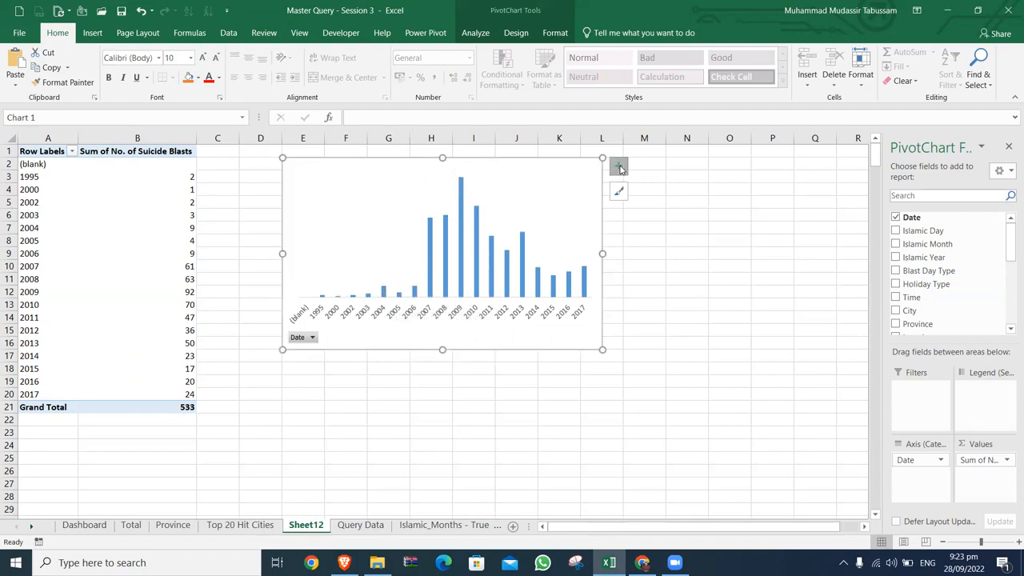
Add data labels to the columns of the yearly chart
click(618, 165)
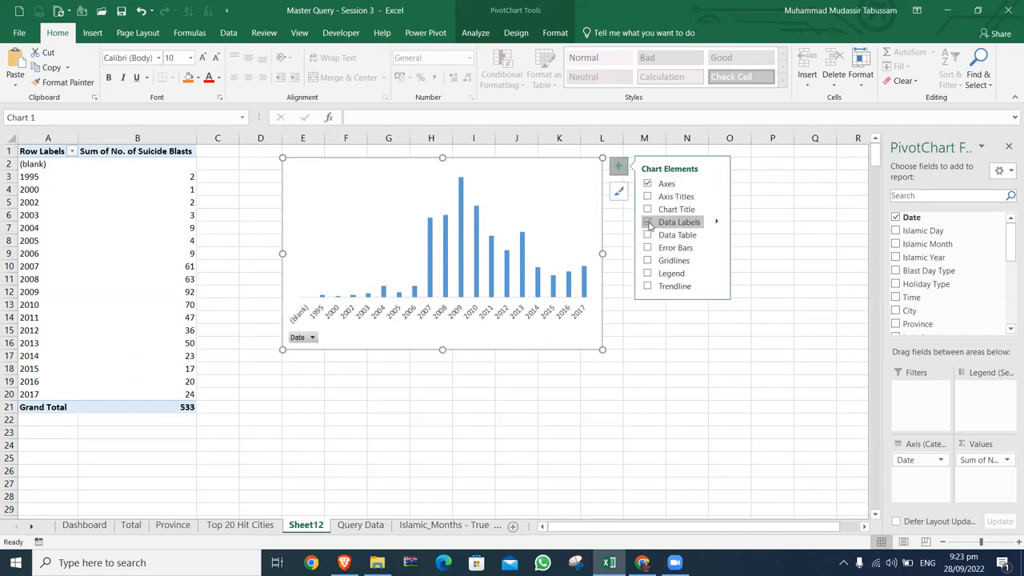
click(648, 224)
click(560, 381)
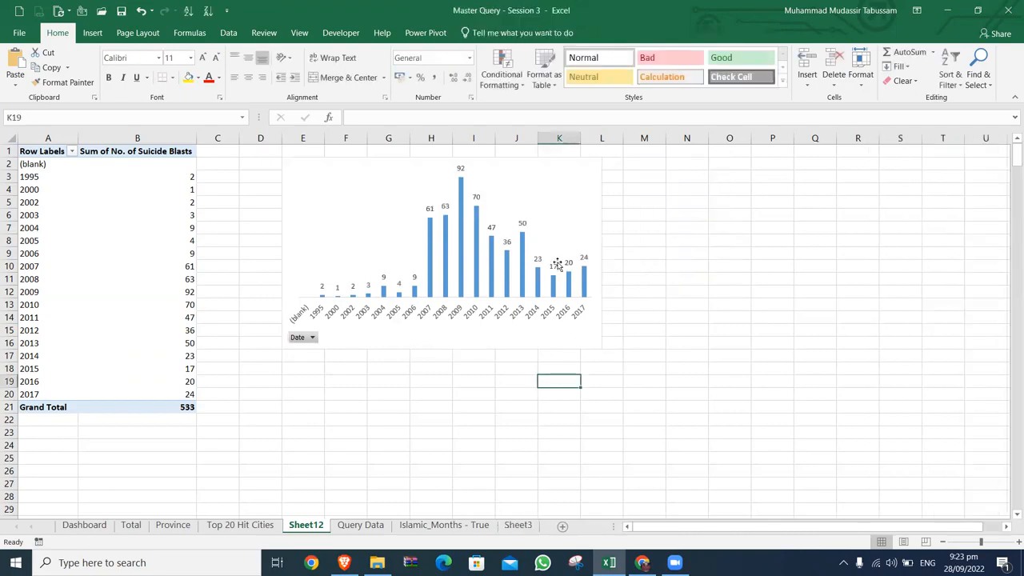
Move the yearly chart from the yearly pivot sheet to the Dashboard sheet
click(550, 232)
key(Delete)
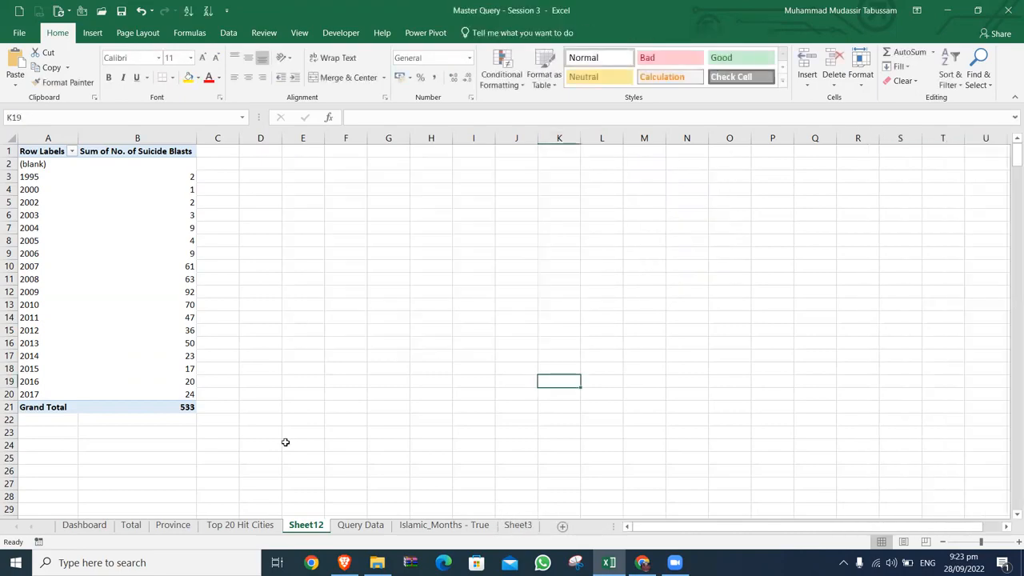
click(103, 524)
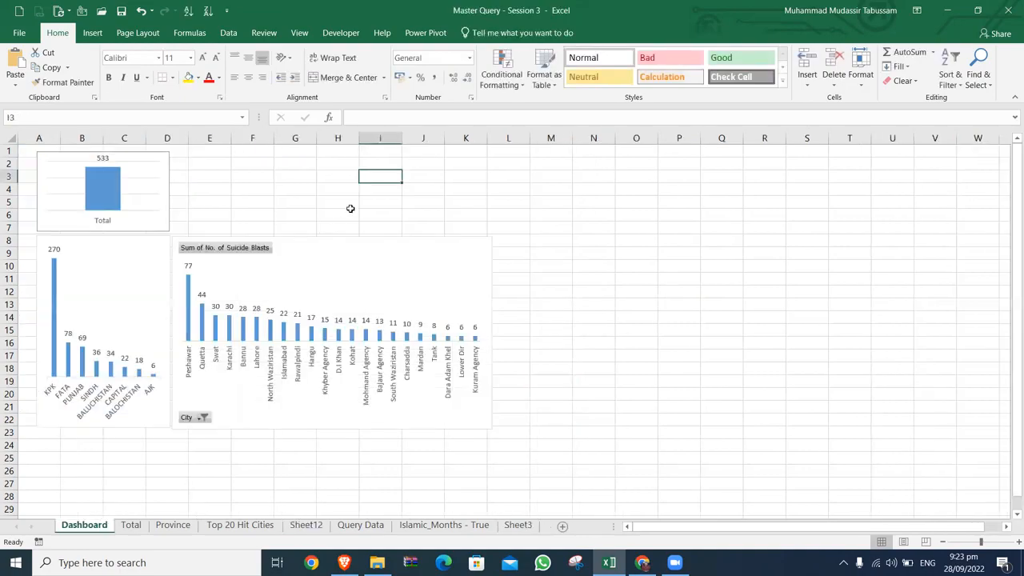
key(ctrl+v)
Position the yearly chart above the top-cities chart and reduce its height to fit beside the total chart
drag(520, 171, 314, 142)
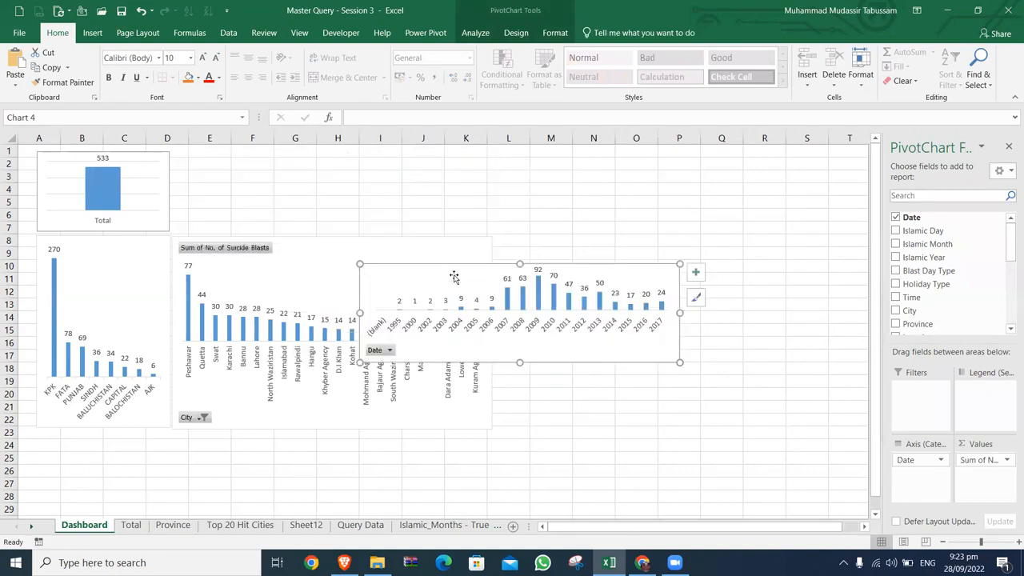
drag(454, 277, 275, 153)
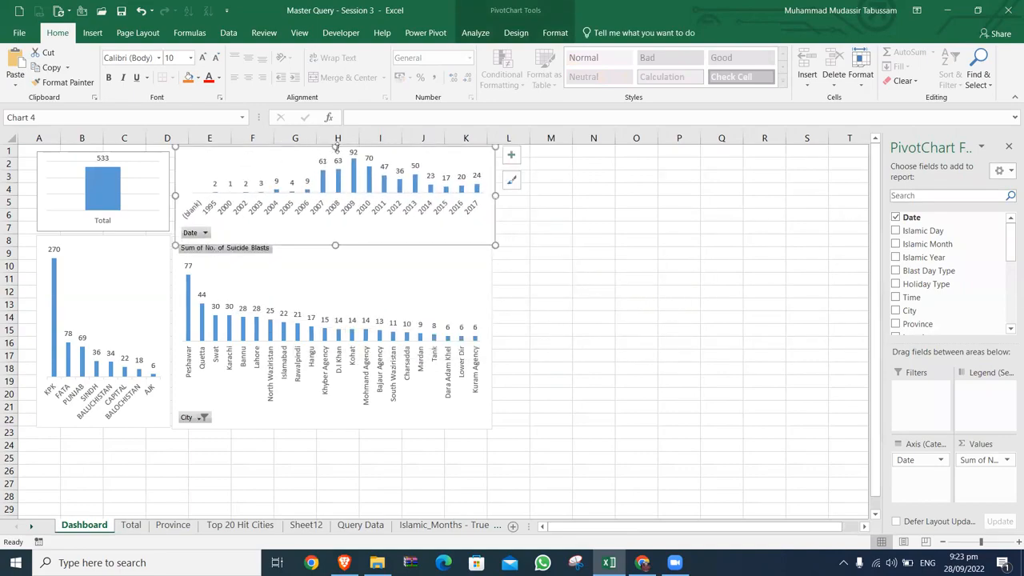
drag(336, 150, 336, 156)
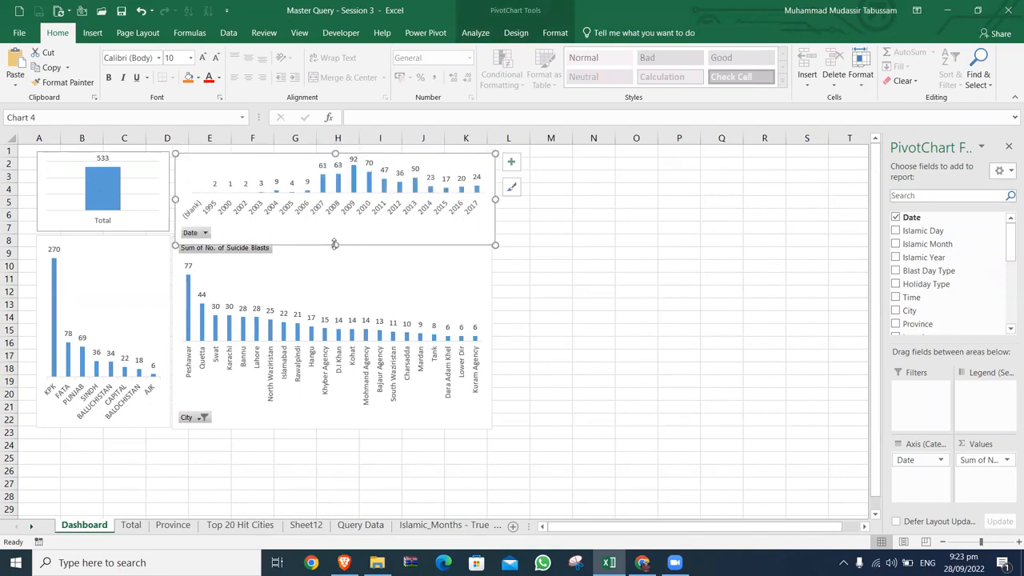
drag(335, 244, 336, 231)
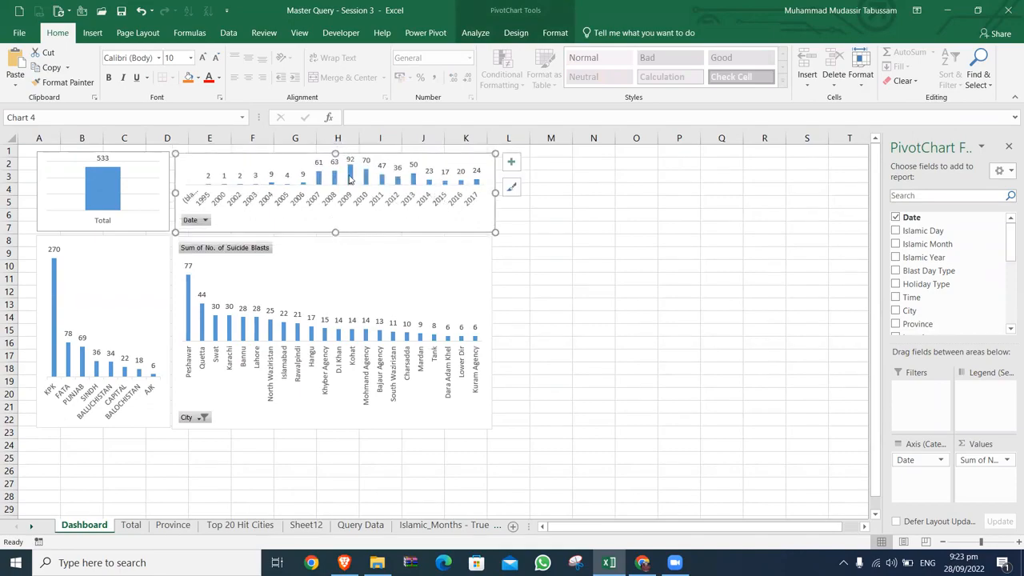
click(526, 229)
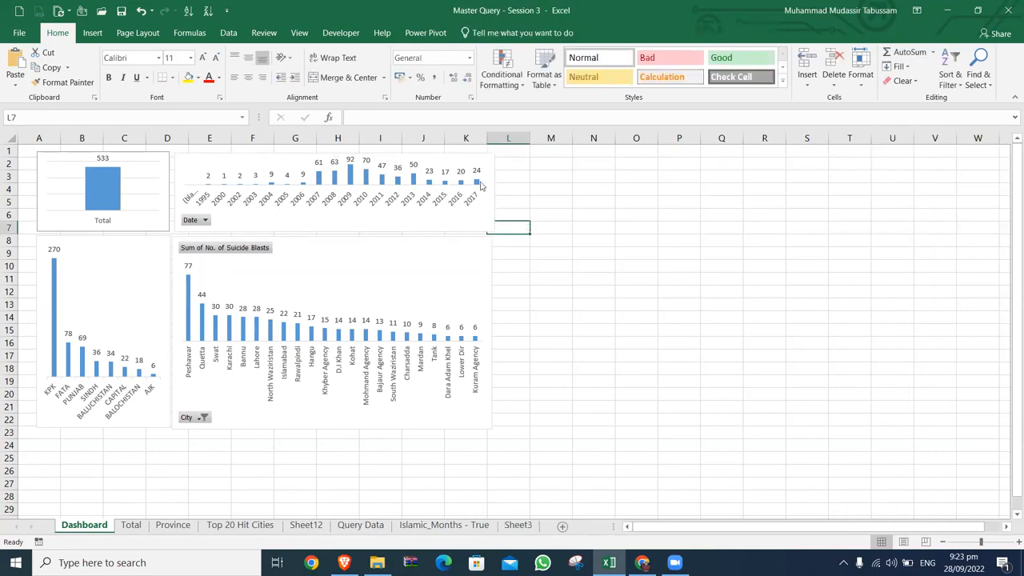
click(282, 154)
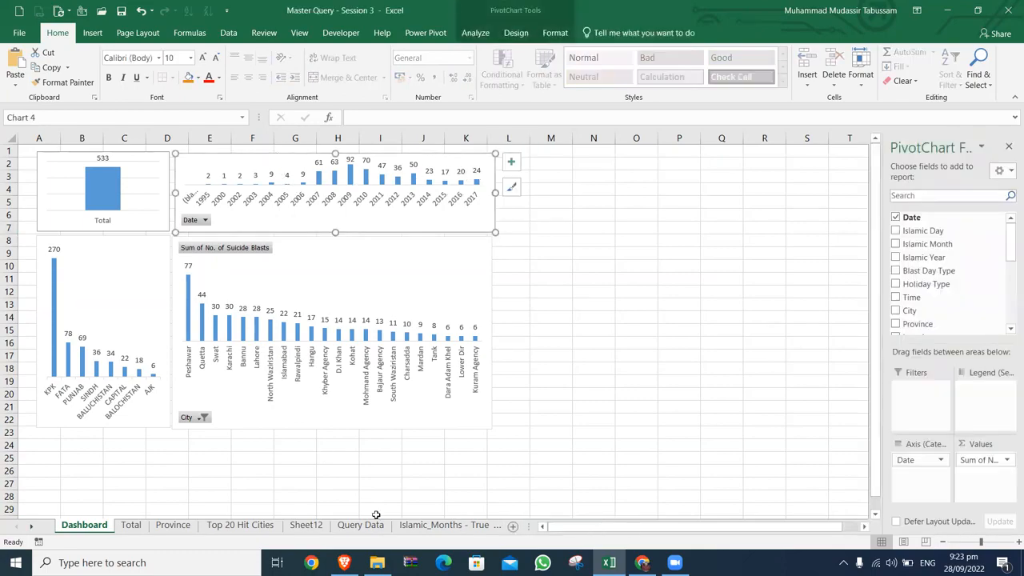
Filter the (blank) entry out of the yearly pivot table's row labels on Sheet12
click(308, 526)
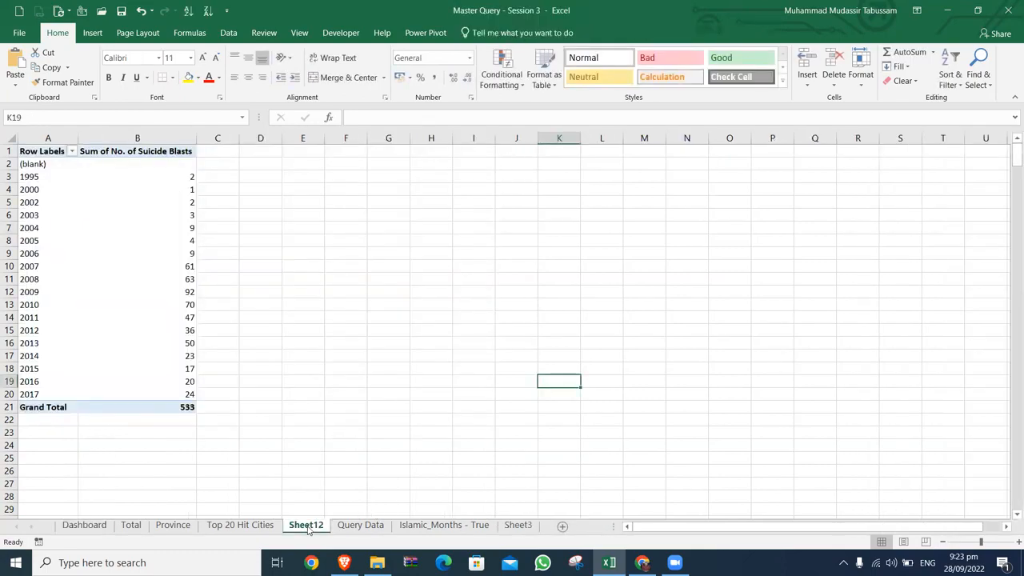
click(72, 151)
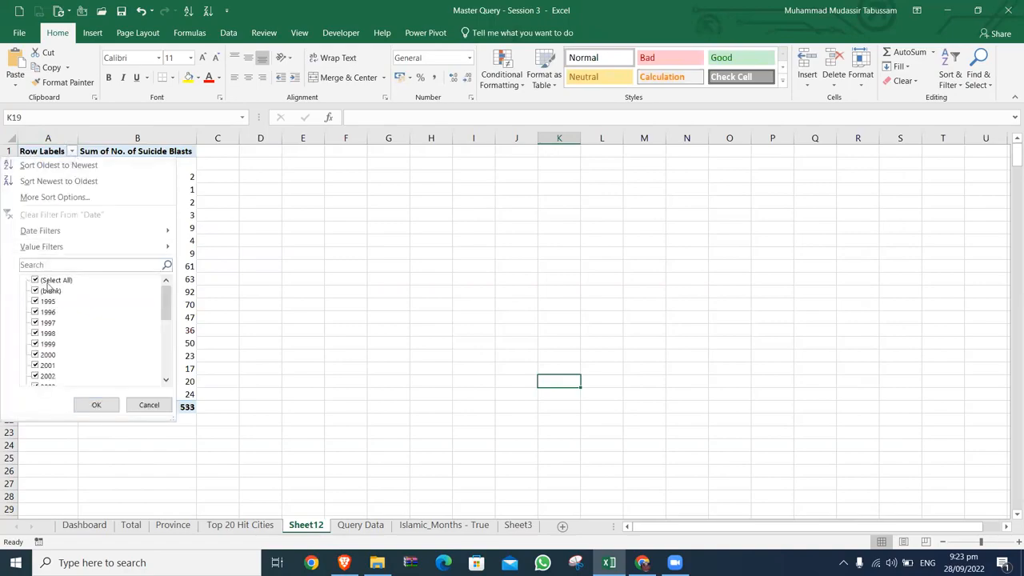
click(37, 291)
click(95, 404)
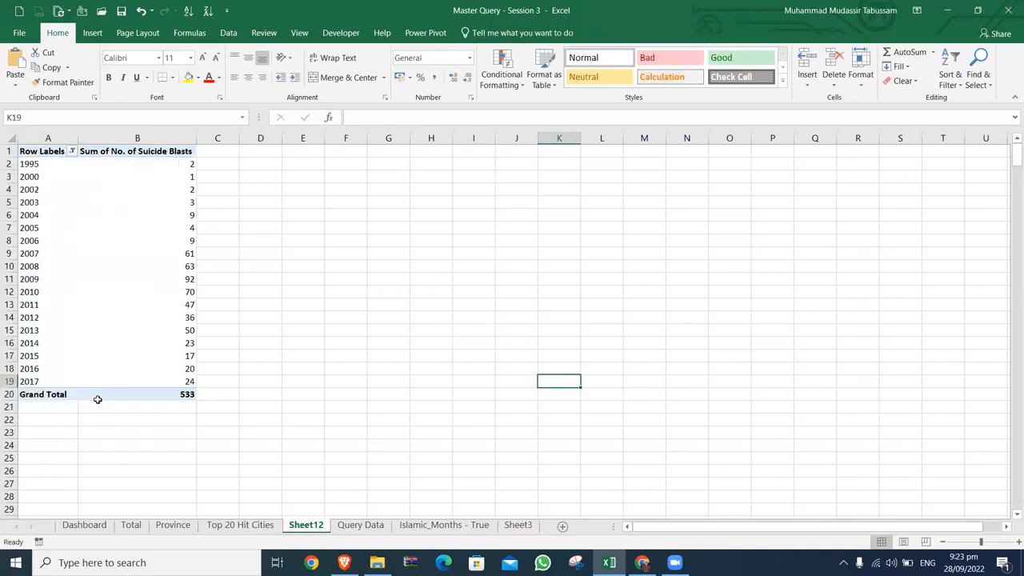
Widen the Dashboard's yearly and top-cities charts to the same edge in column M, and slightly shorten the top-cities chart
click(84, 524)
click(342, 216)
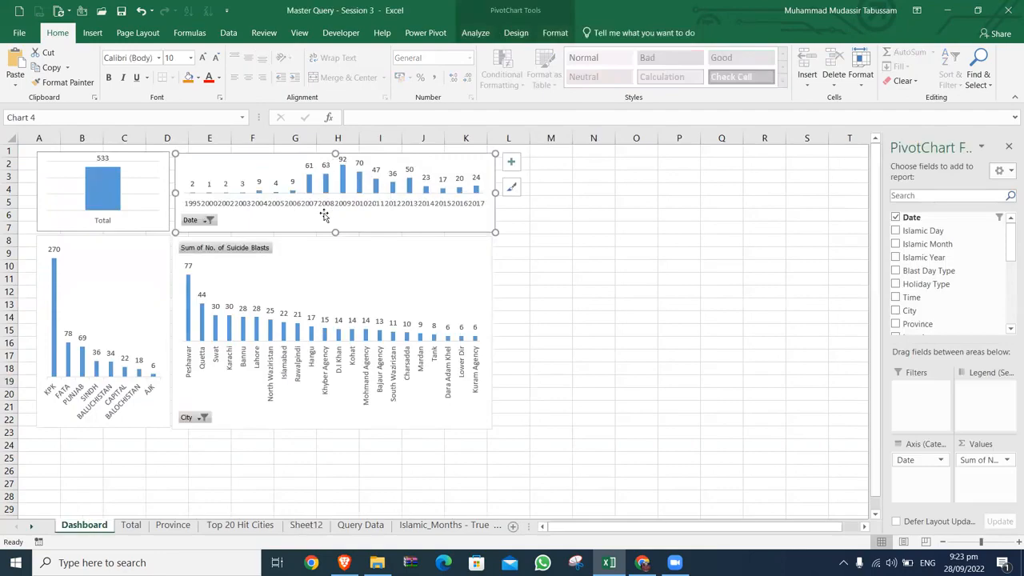
drag(496, 191, 570, 193)
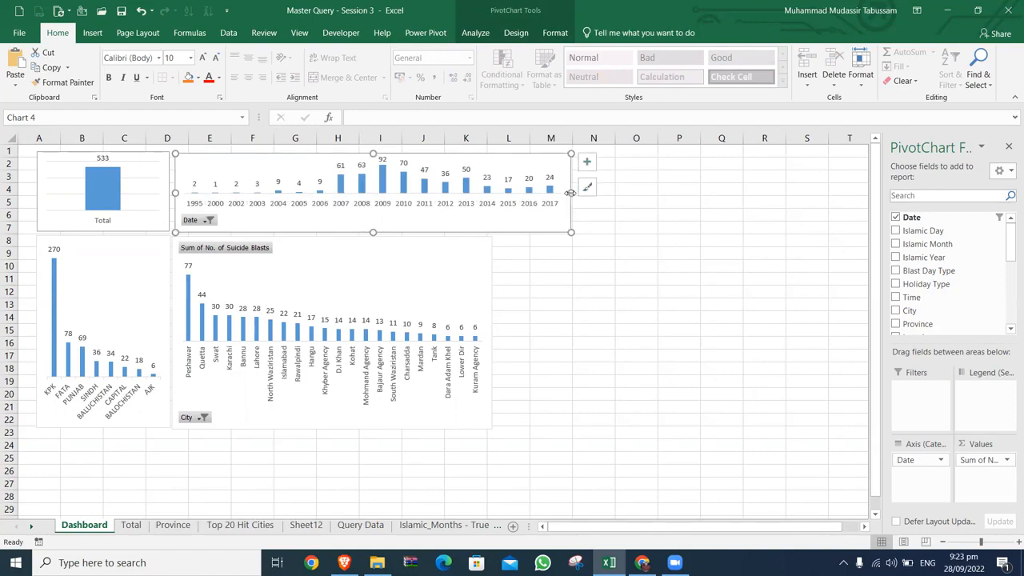
click(485, 279)
drag(492, 333, 569, 324)
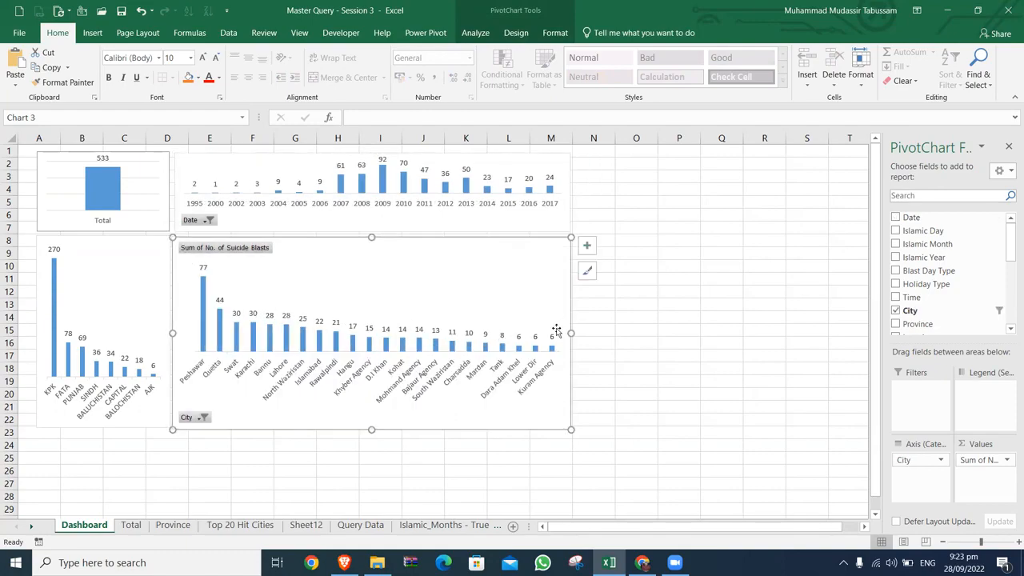
drag(369, 428, 371, 426)
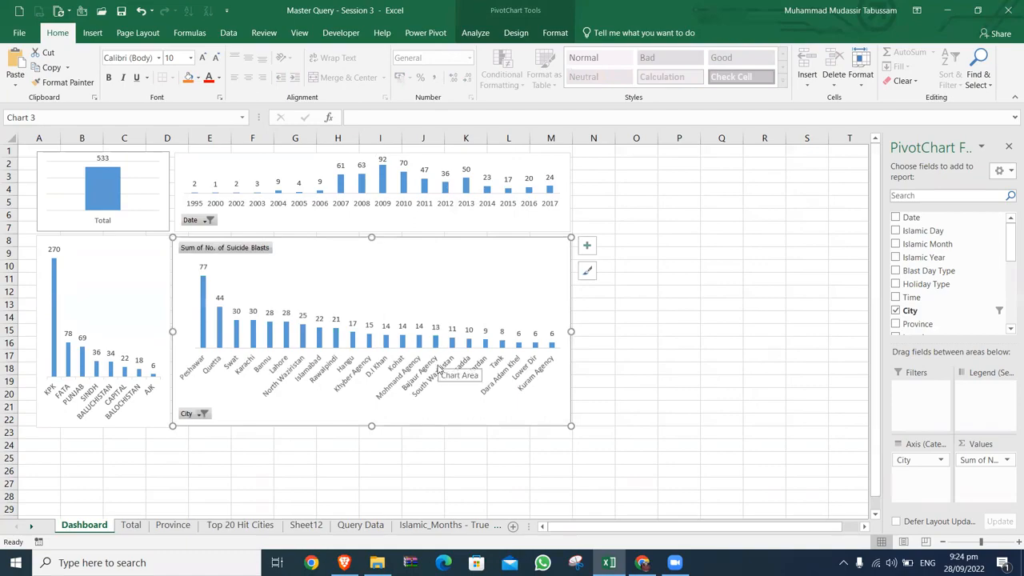
click(151, 195)
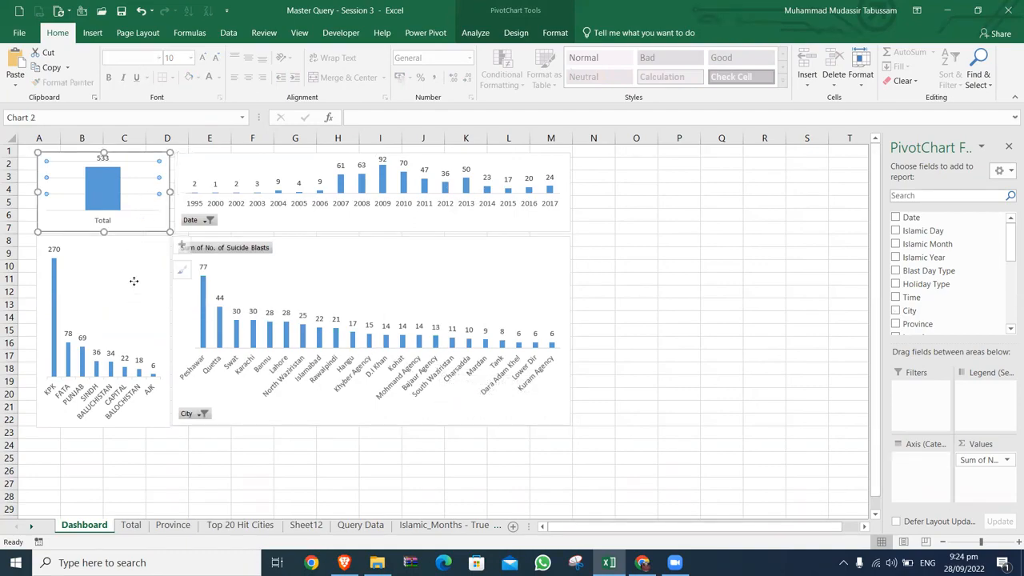
click(134, 283)
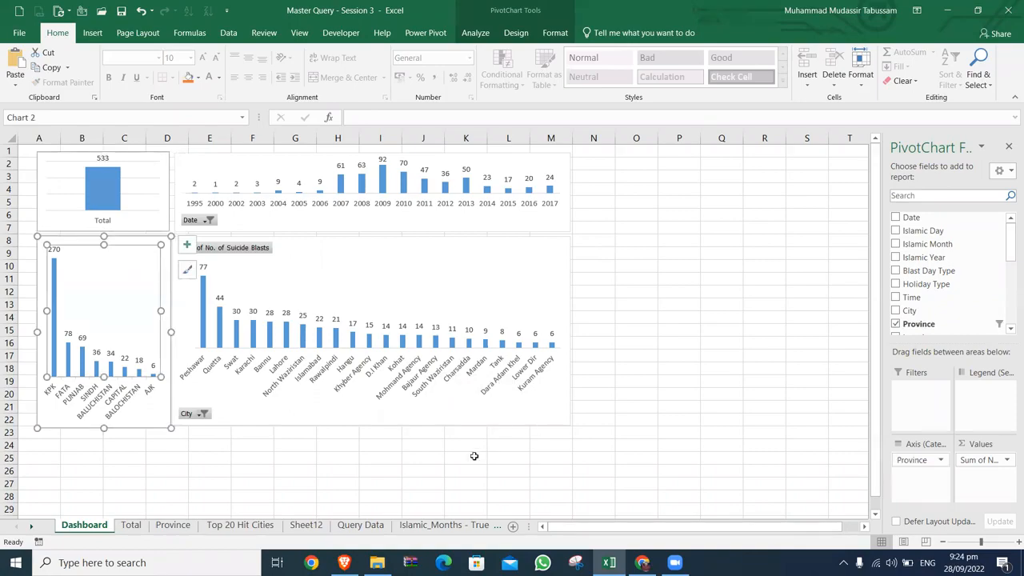
Rename Sheet12 as Years
click(318, 527)
double_click(317, 526)
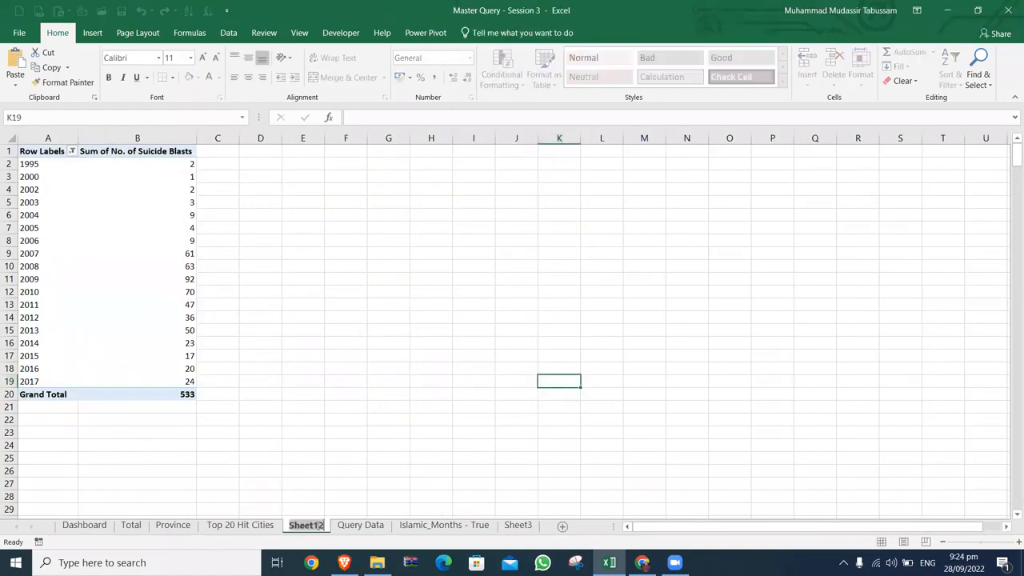
text(YEar)
key(BackSpace)
key(BackSpace)
key(BackSpace)
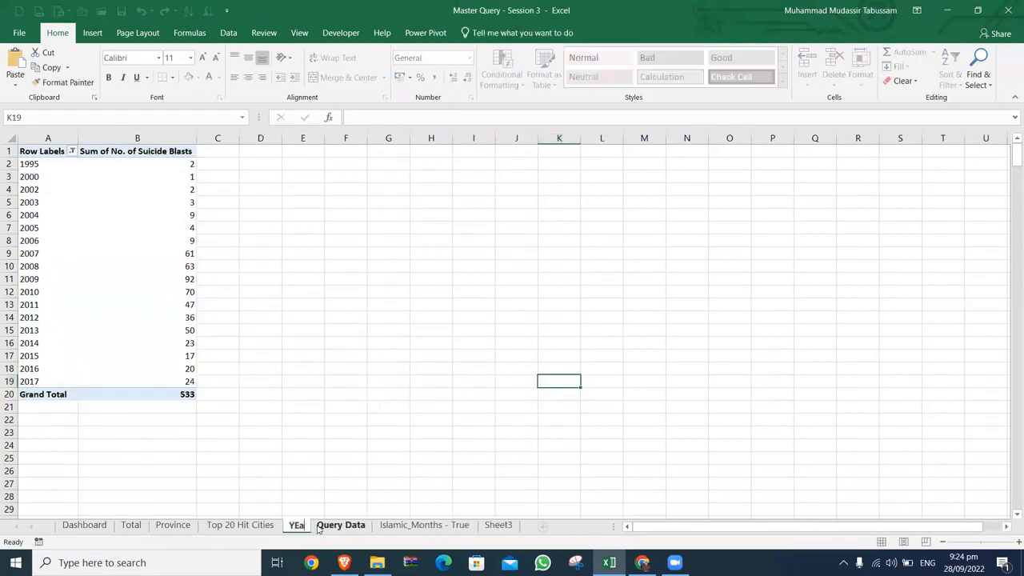
text(ears)
key(Return)
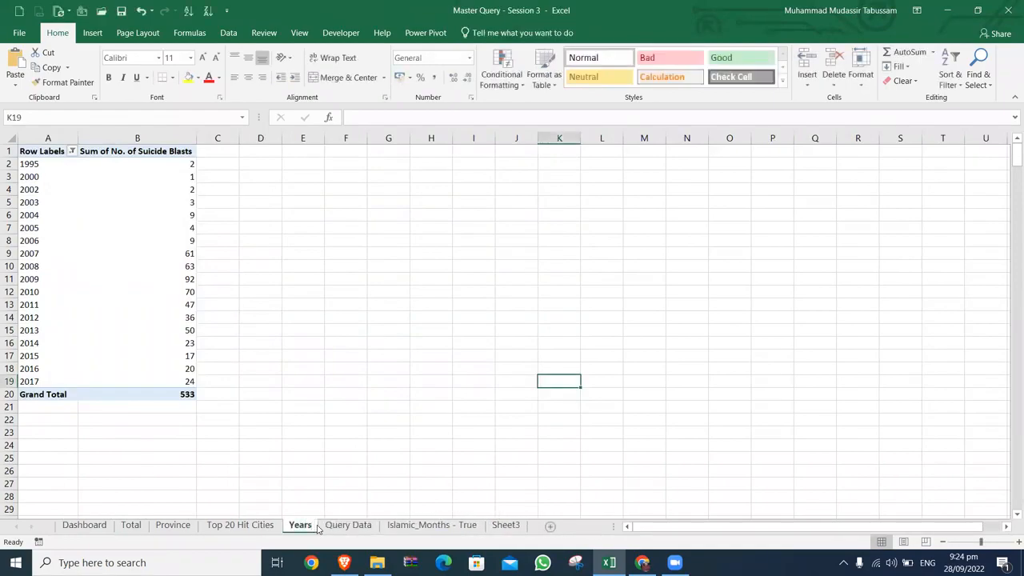
Examine the Query Data table's Islamic Month and Blast Day Type values as possible chart categories
click(336, 527)
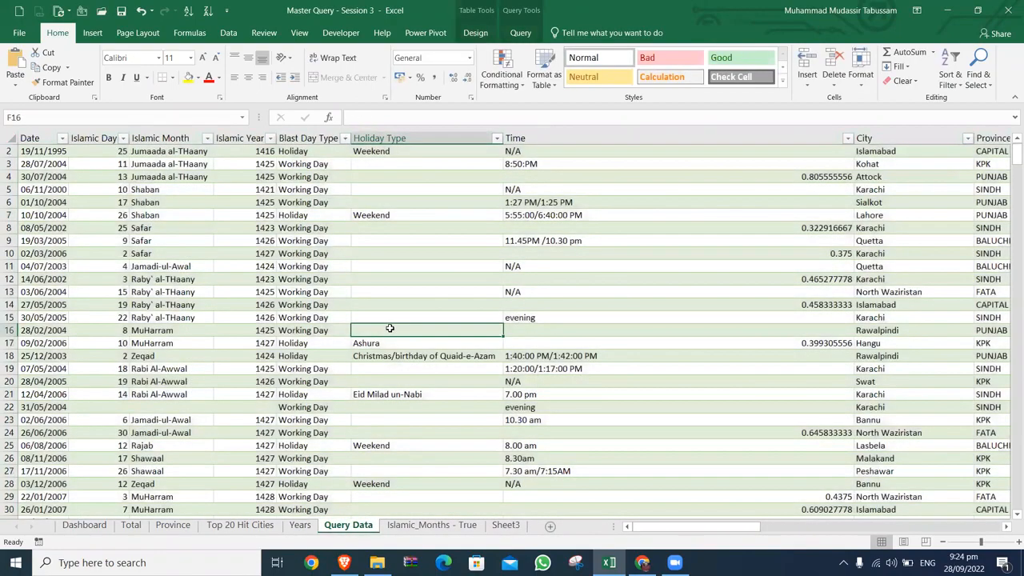
key(ctrl+Up)
key(ctrl+Left)
key(ctrl+Up)
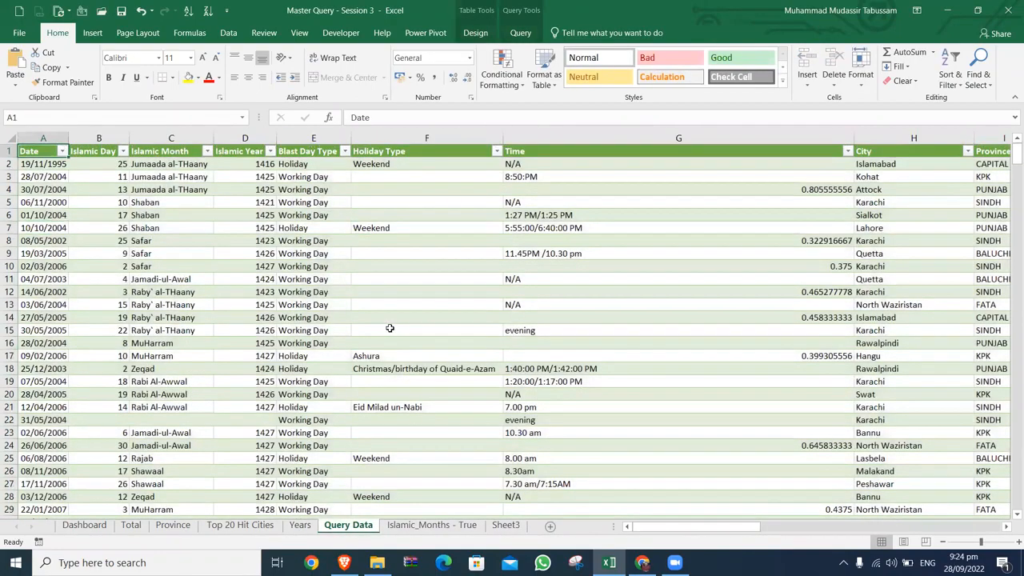
key(Right)
key(Right)
key(alt+Down)
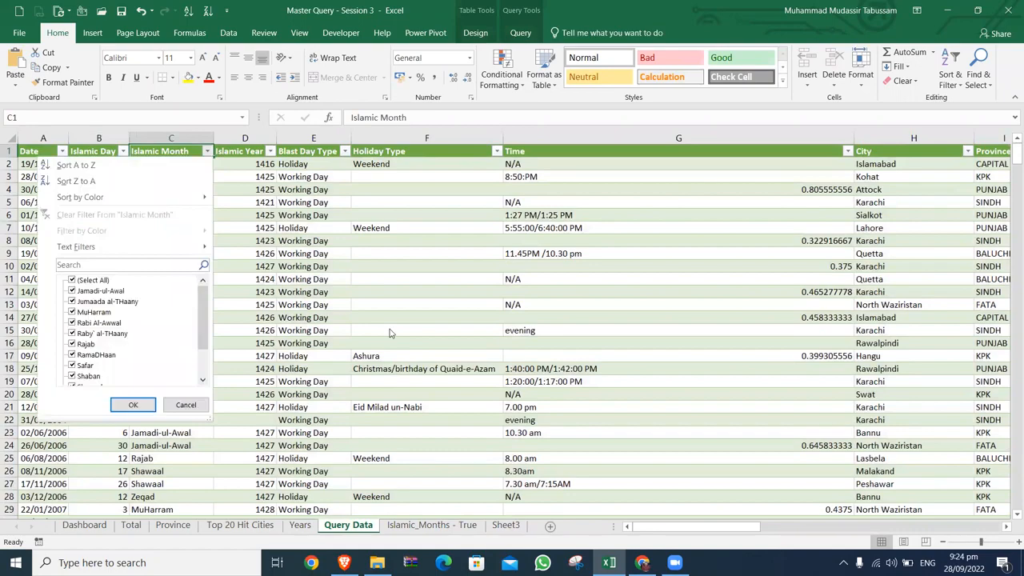
key(Escape)
click(346, 152)
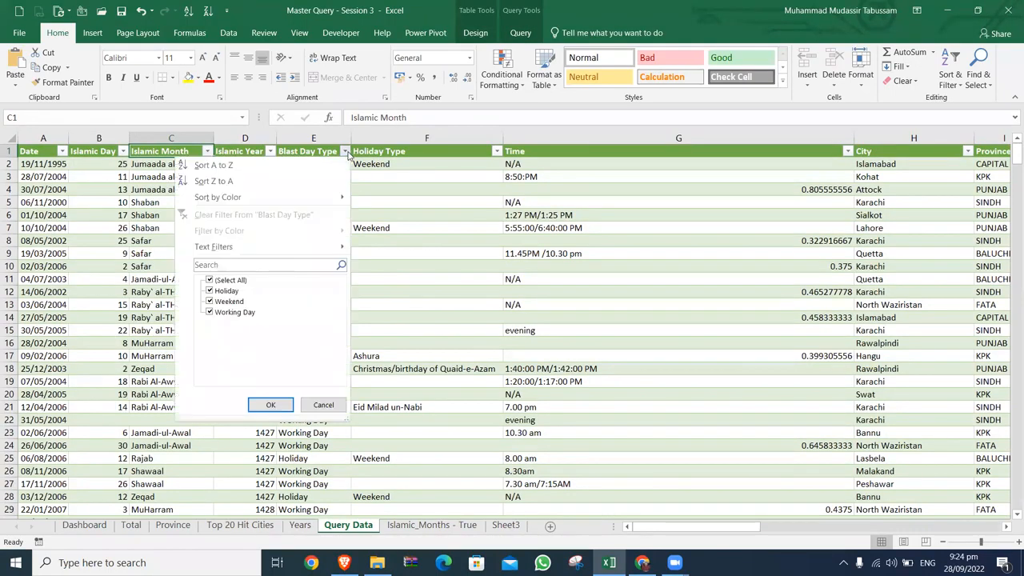
key(Escape)
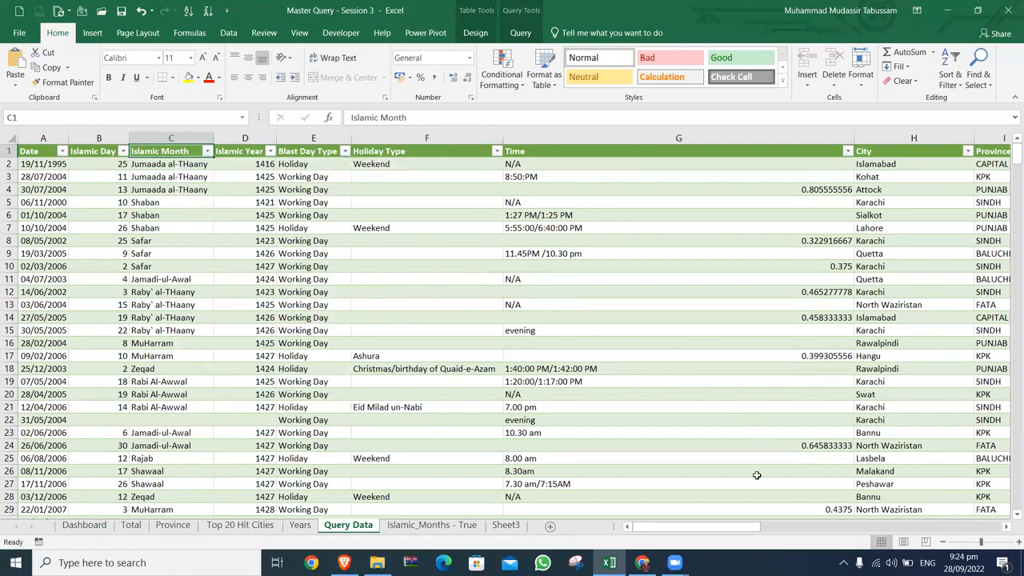
Review the Query Data table's Location Category and Target Type values, and check the Dashboard's current charts
drag(719, 530, 848, 530)
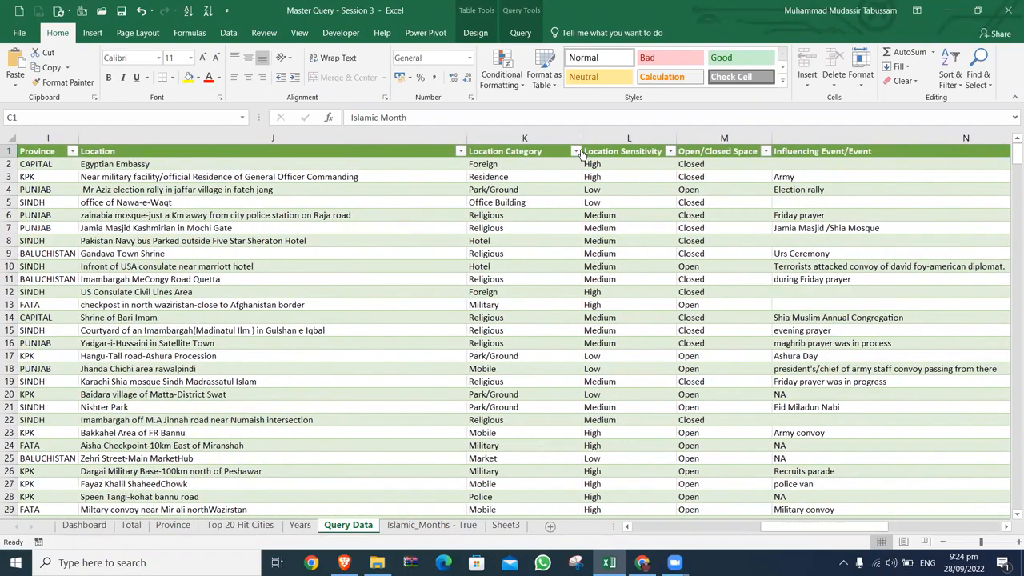
click(576, 151)
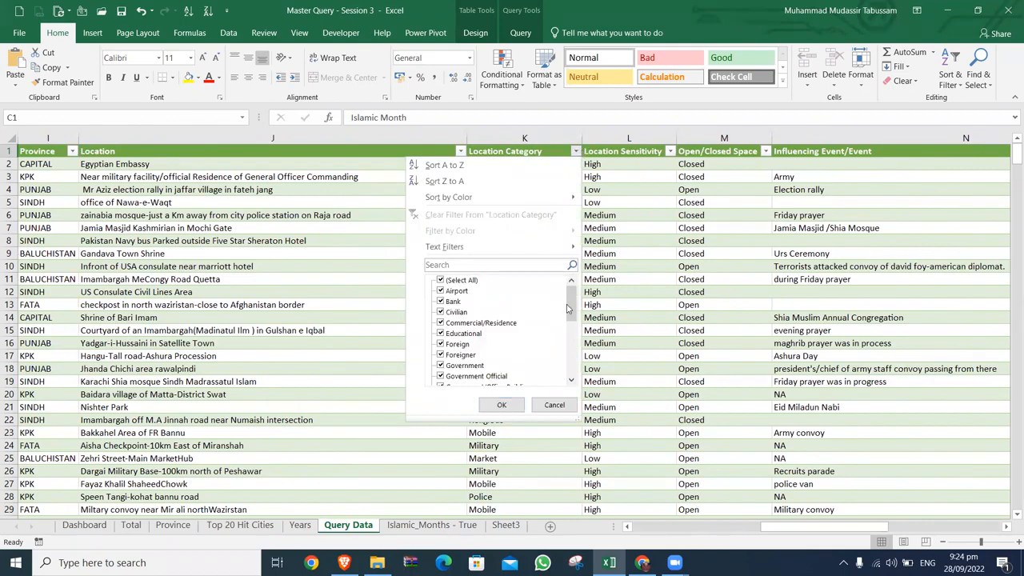
drag(567, 309, 572, 270)
click(654, 394)
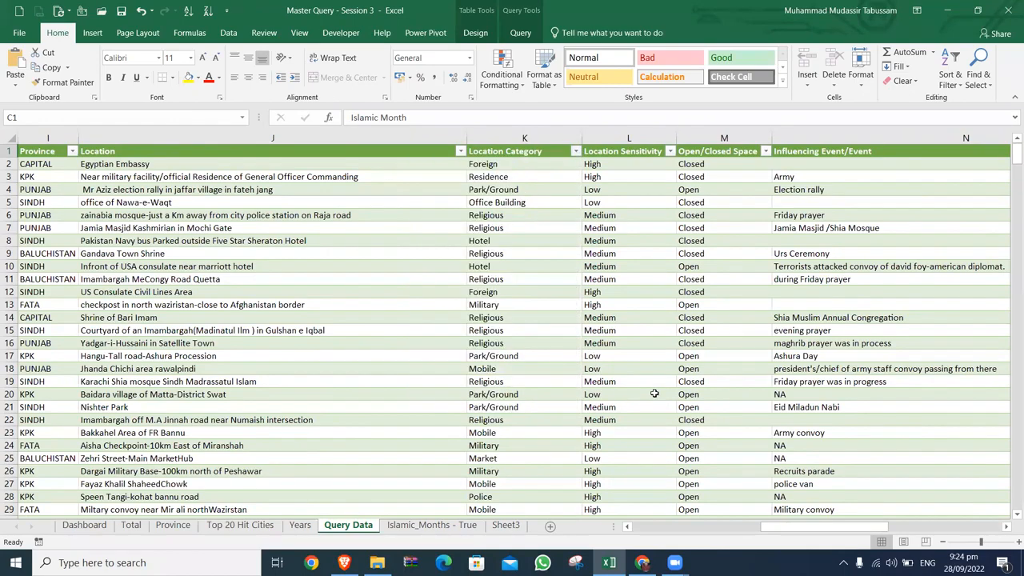
click(1006, 526)
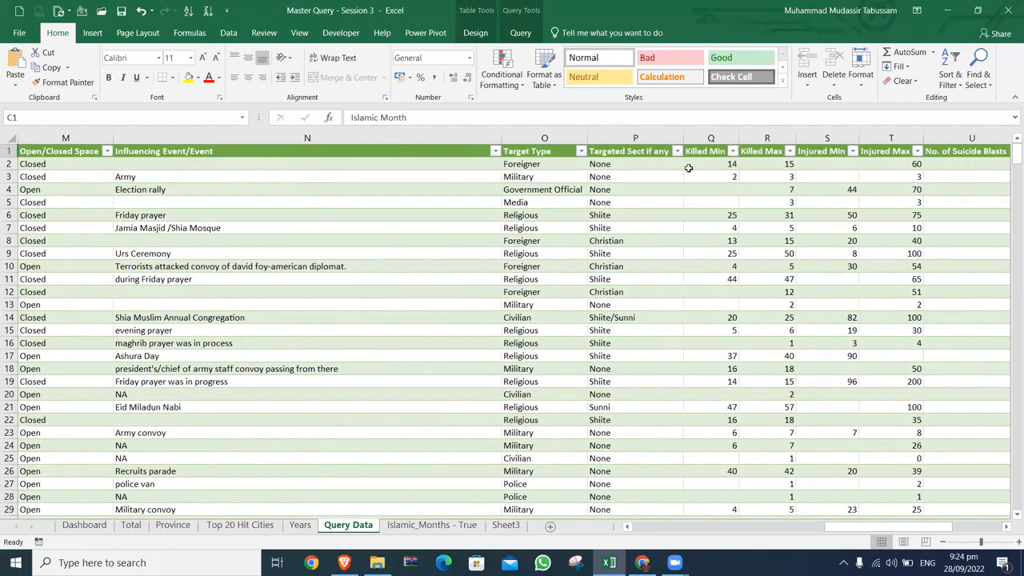
click(581, 153)
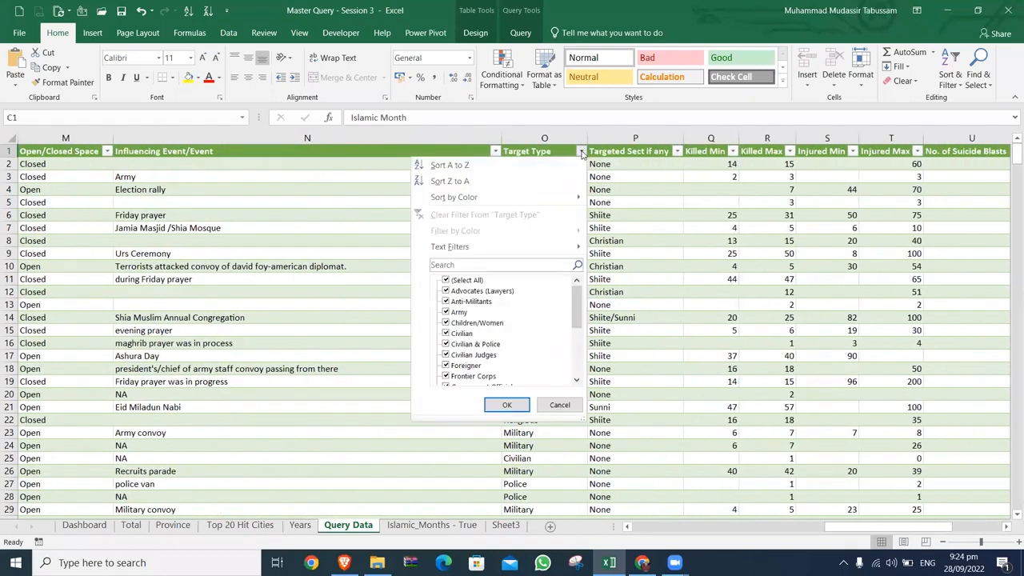
click(581, 153)
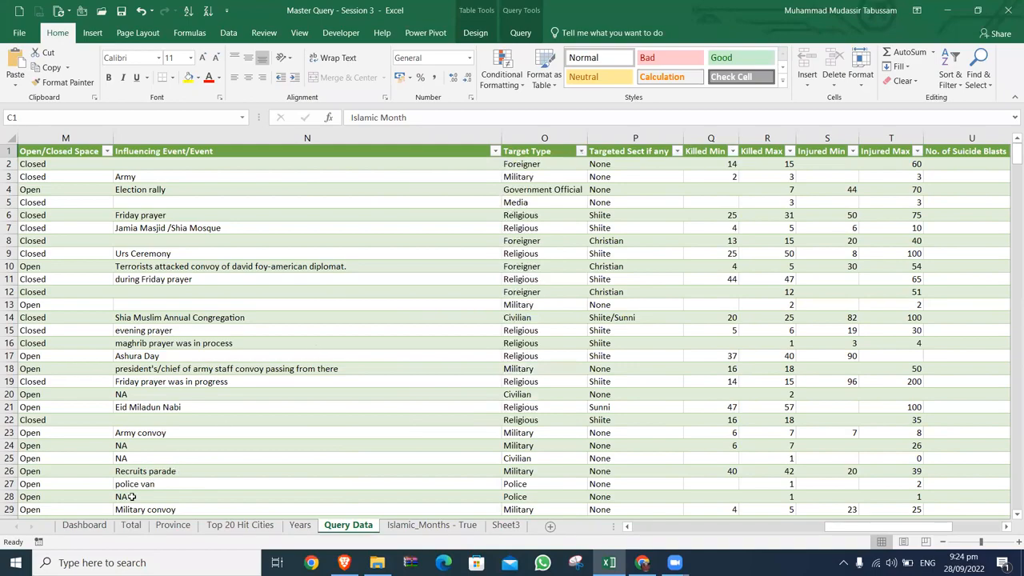
click(84, 525)
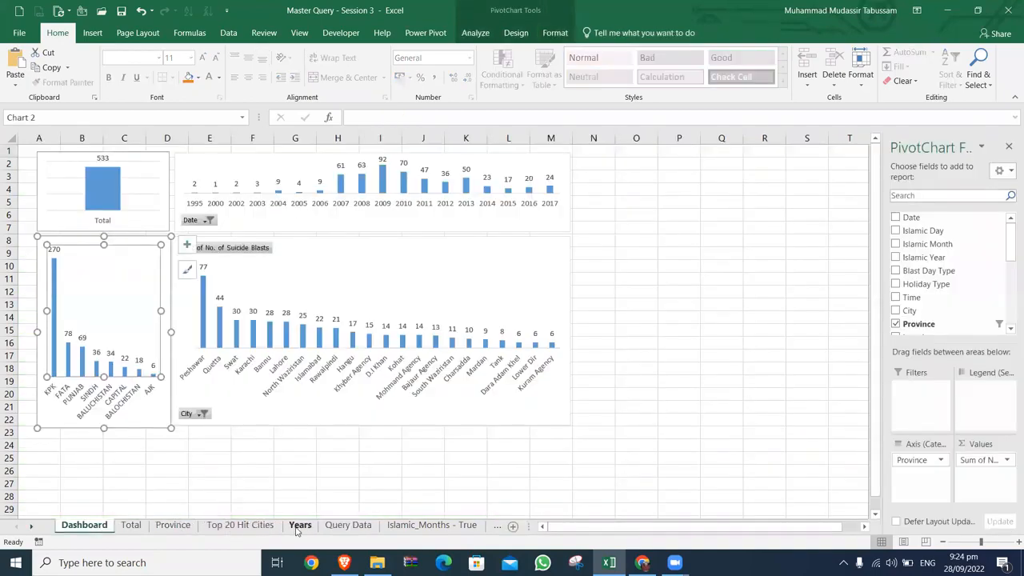
Create a PivotChart from the whole Source_Data table on a new worksheet
click(349, 525)
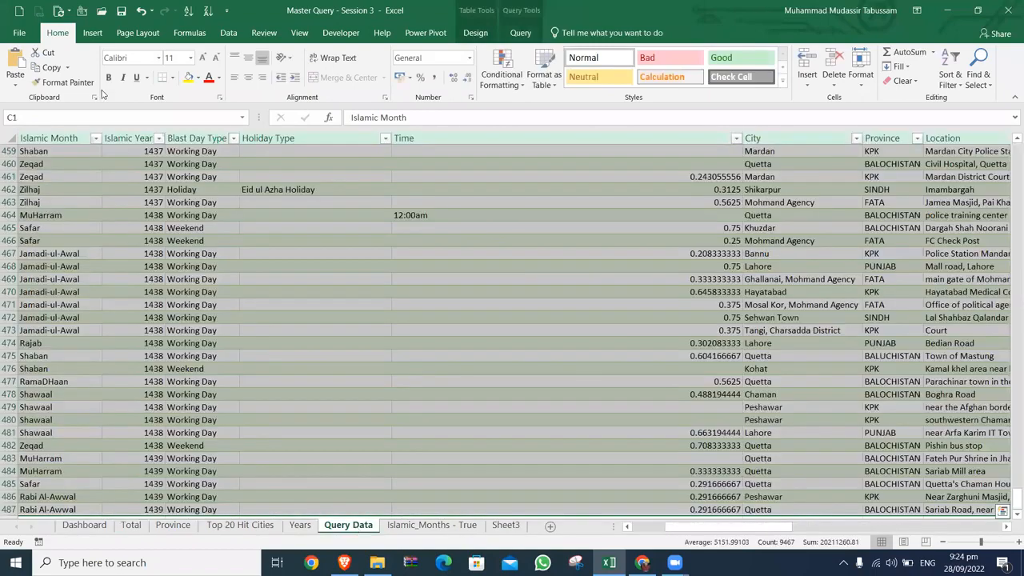
click(92, 33)
click(584, 70)
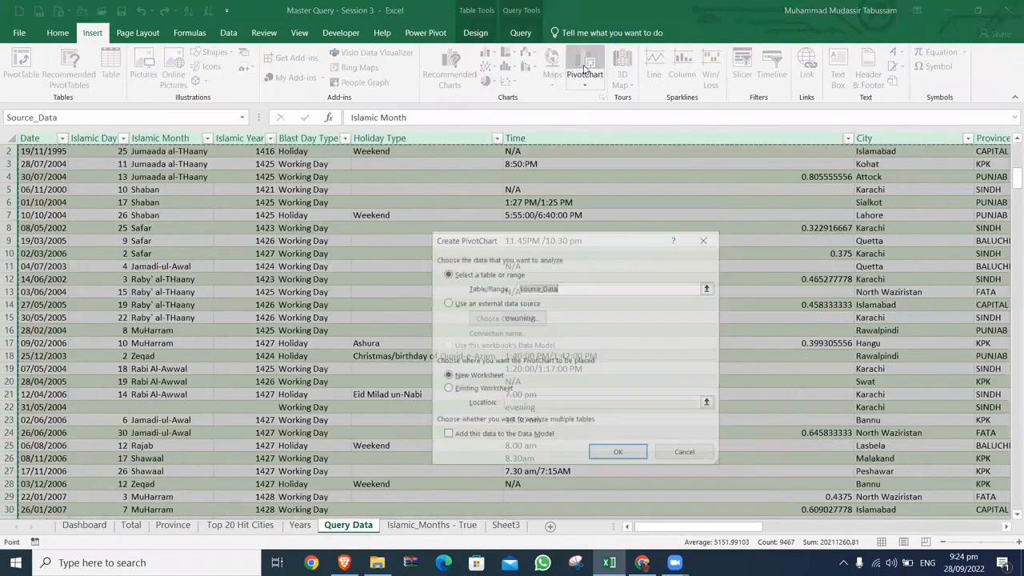
click(620, 453)
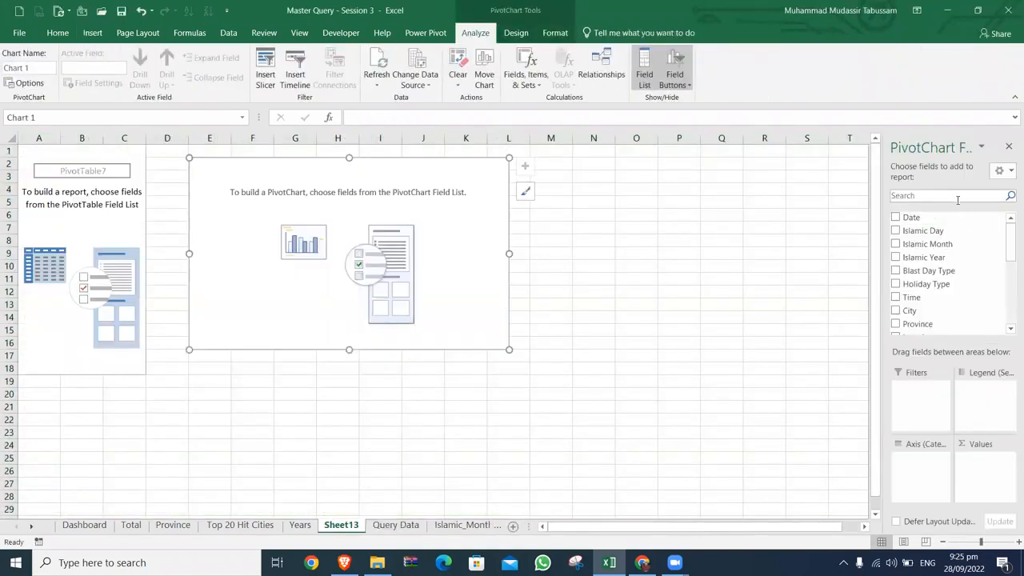
Set up the PivotChart with Target Type as the axis category and the sum of No. of Suicide Blasts as values
click(959, 197)
text(tar)
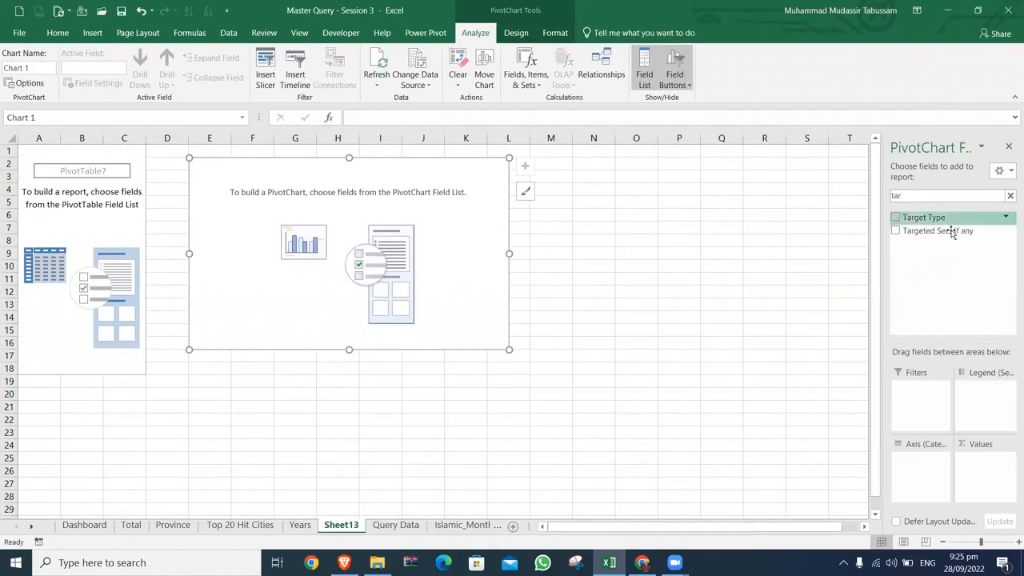
click(896, 218)
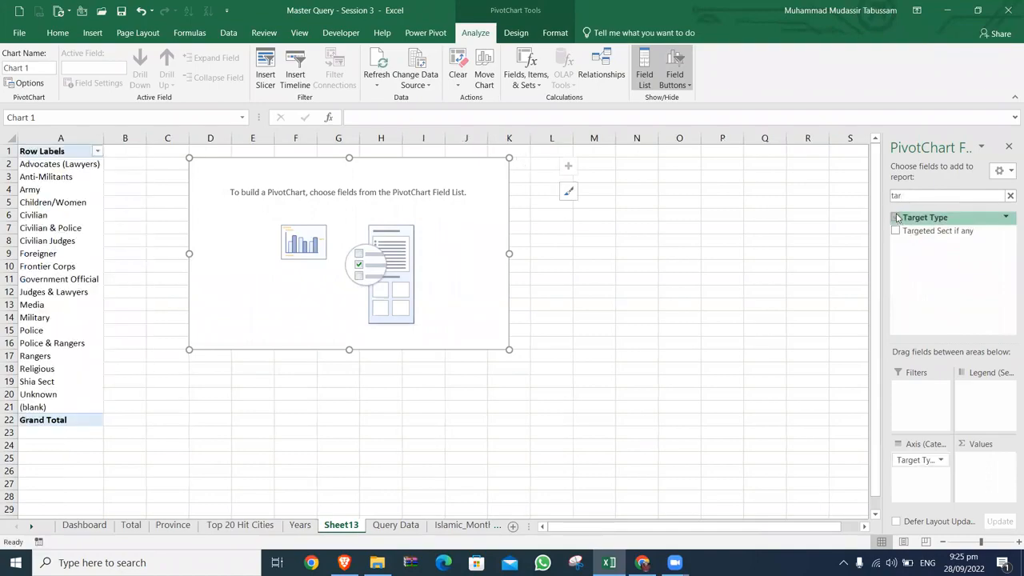
click(1009, 196)
text(no)
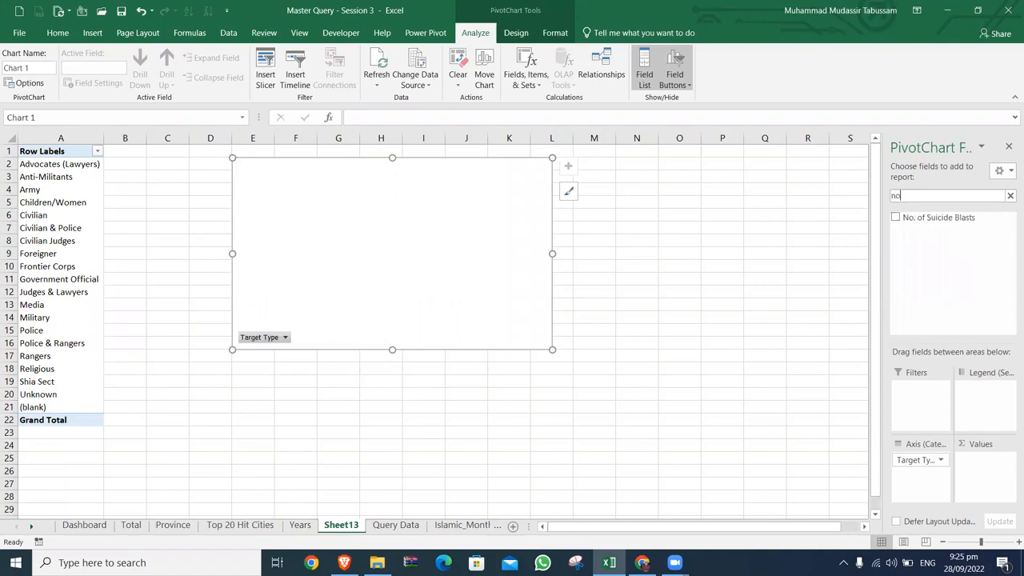
click(896, 218)
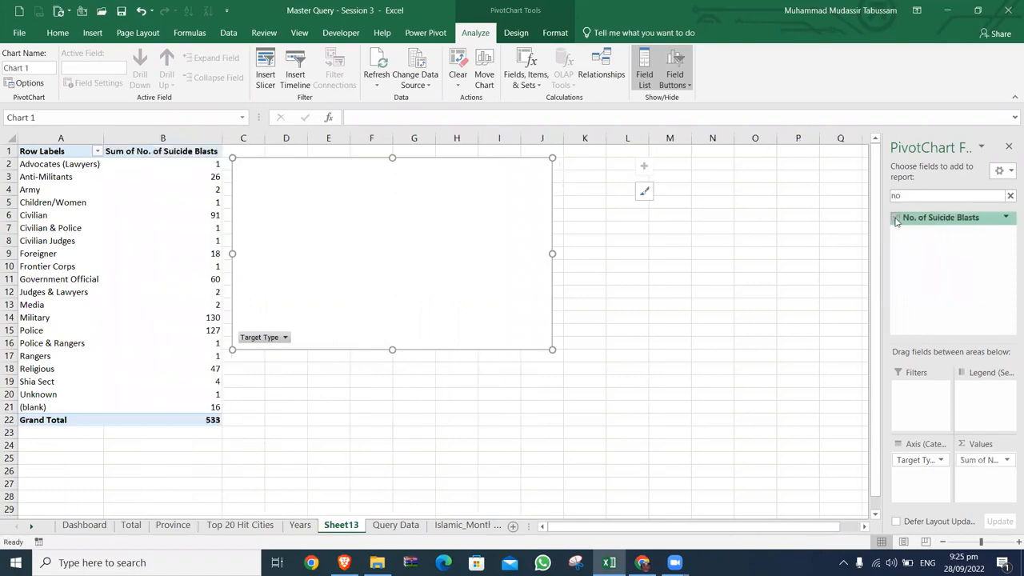
Sort the target types by number of suicide blasts from largest to smallest
right_click(214, 164)
mouse_move(248, 242)
click(444, 260)
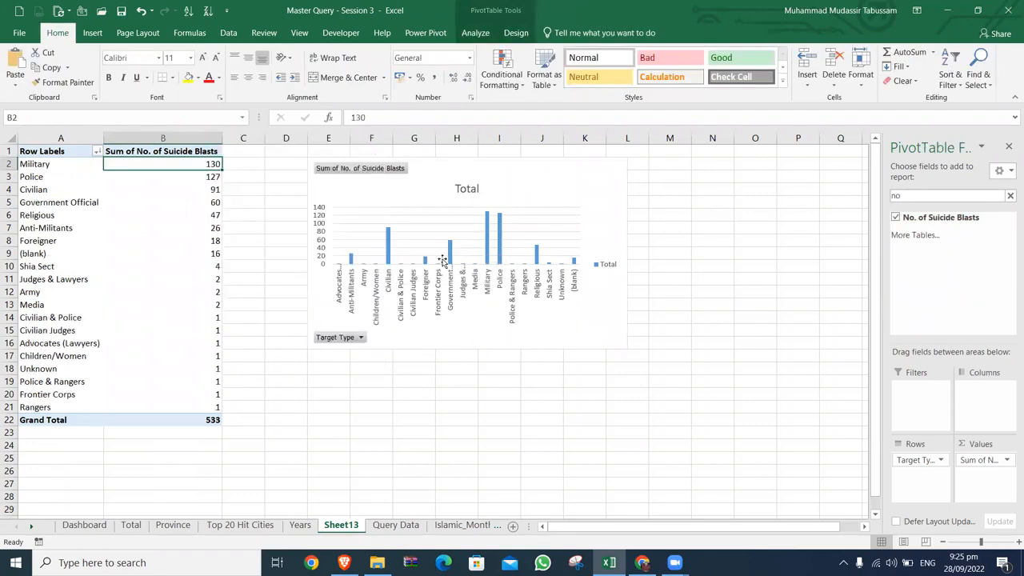
Filter the (blank) entry out of the Target Type row labels
click(96, 151)
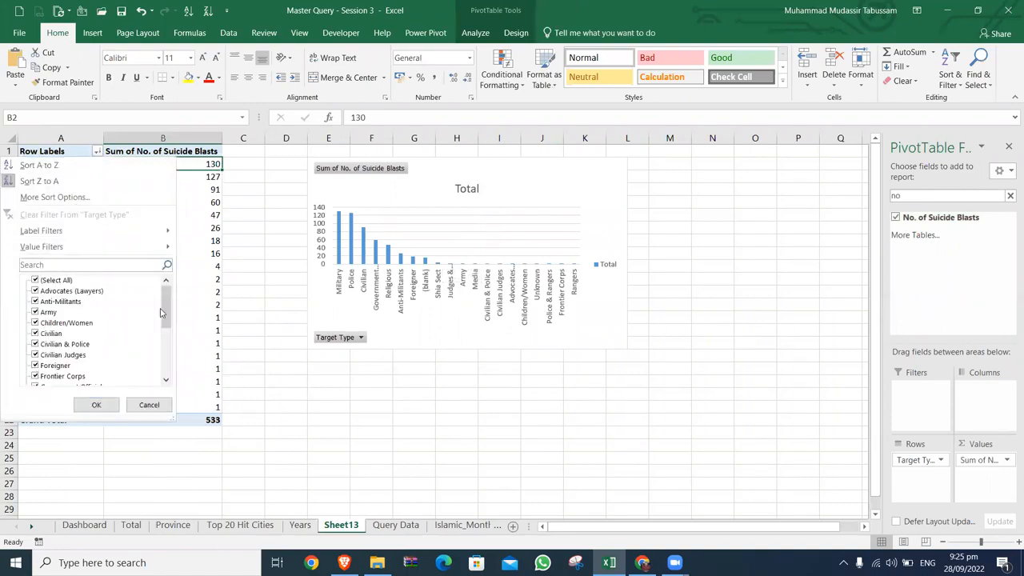
drag(161, 312, 165, 400)
click(51, 376)
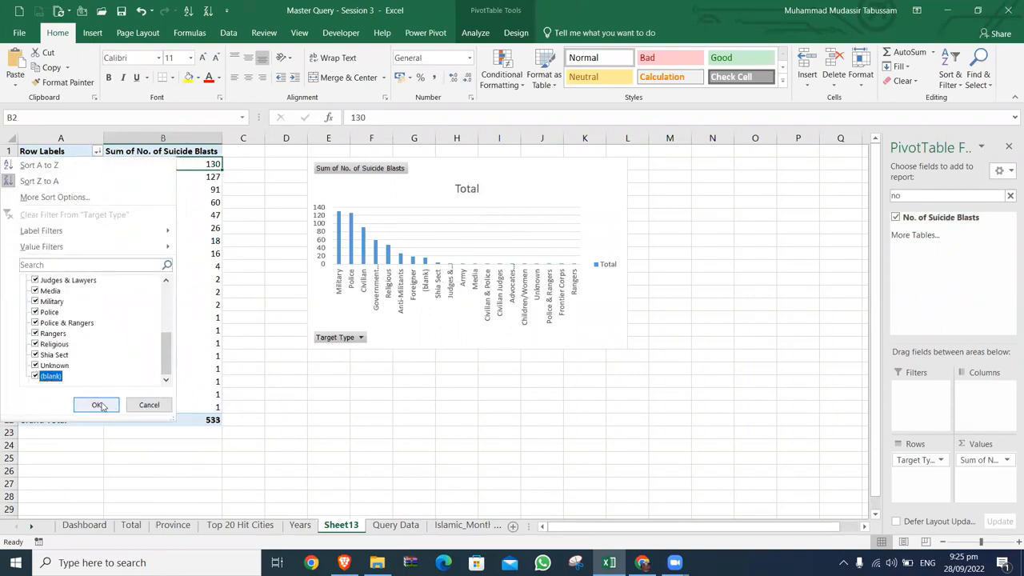
click(35, 376)
click(97, 405)
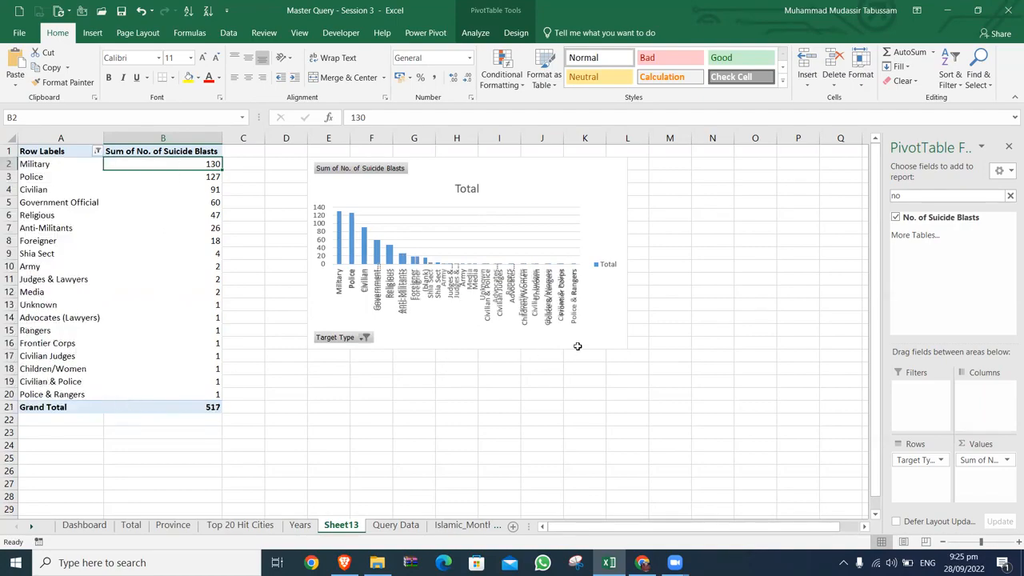
Remove the legend, the vertical axis and the title from the target type chart
click(606, 268)
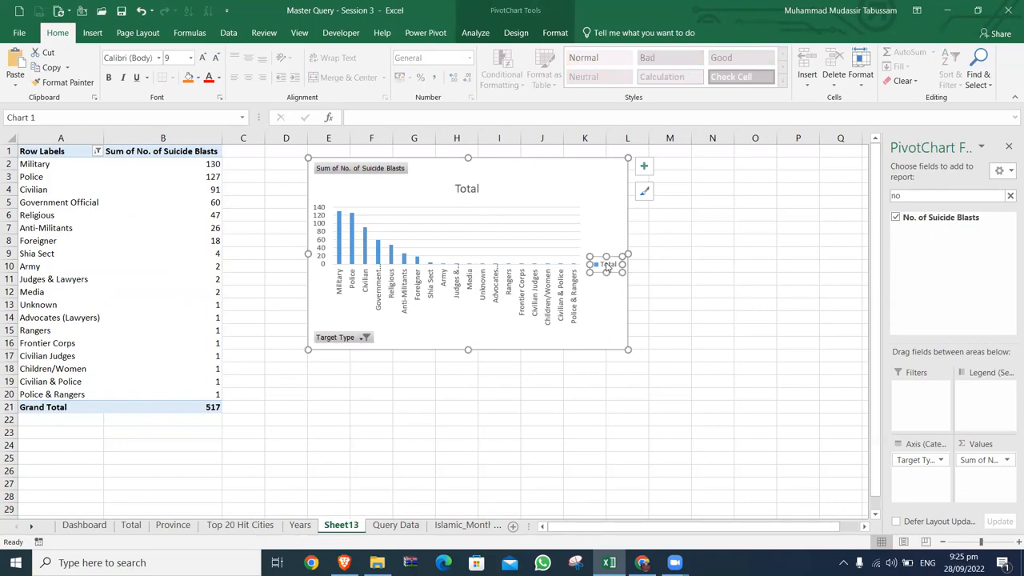
key(Delete)
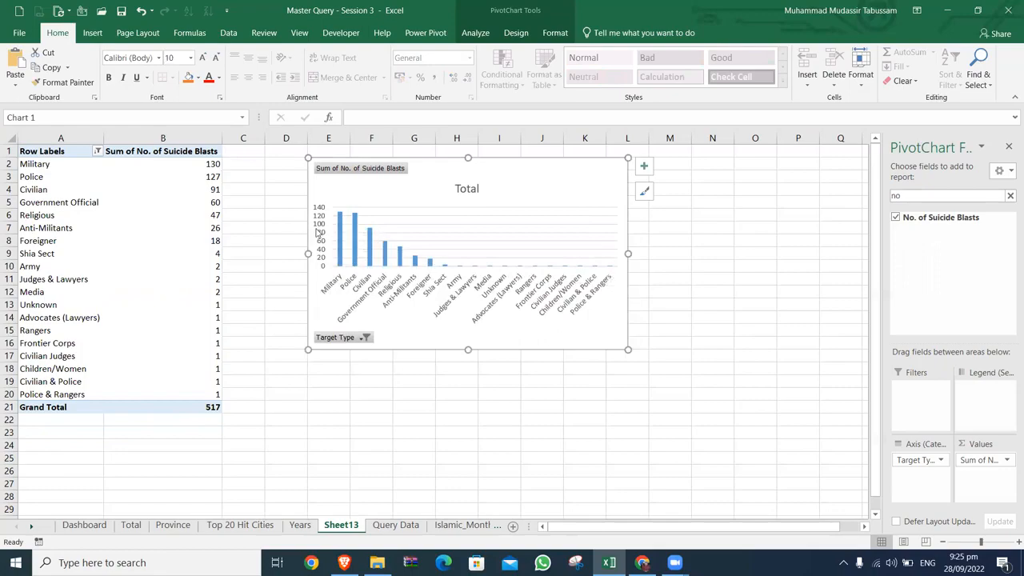
click(316, 232)
key(Delete)
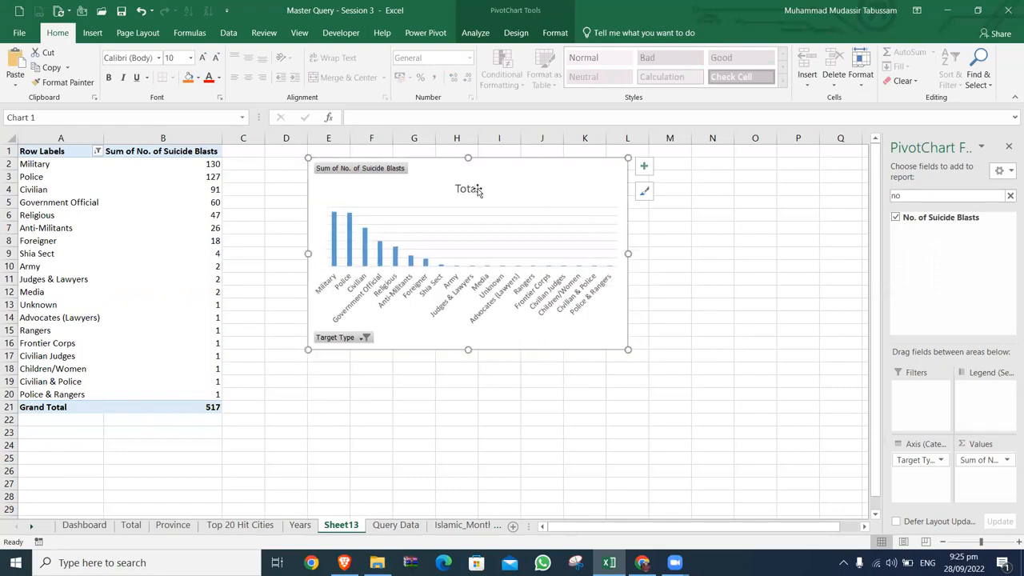
click(477, 191)
key(Delete)
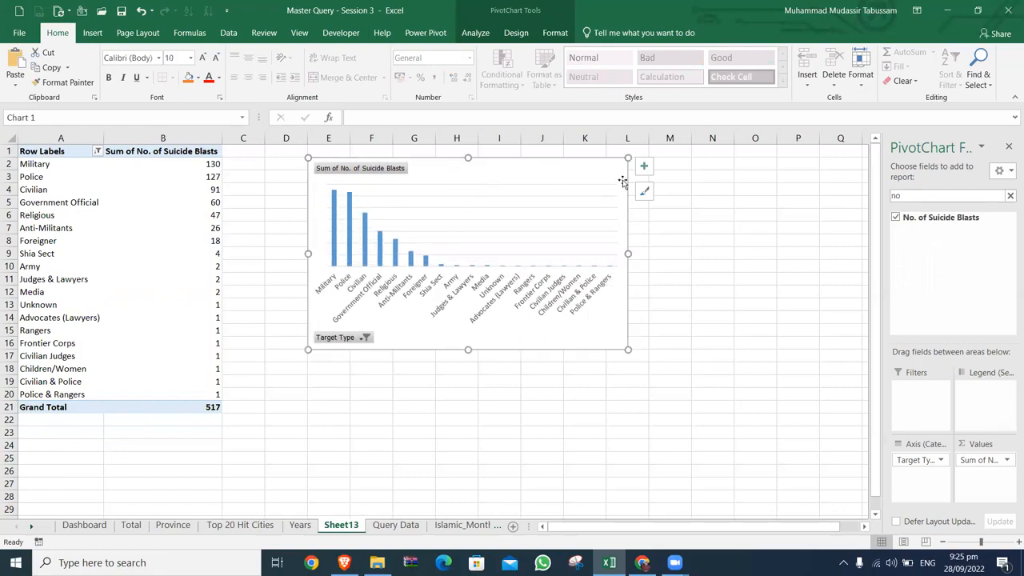
Add data labels to the target type chart's columns, leaving the chart title off
click(644, 165)
click(673, 208)
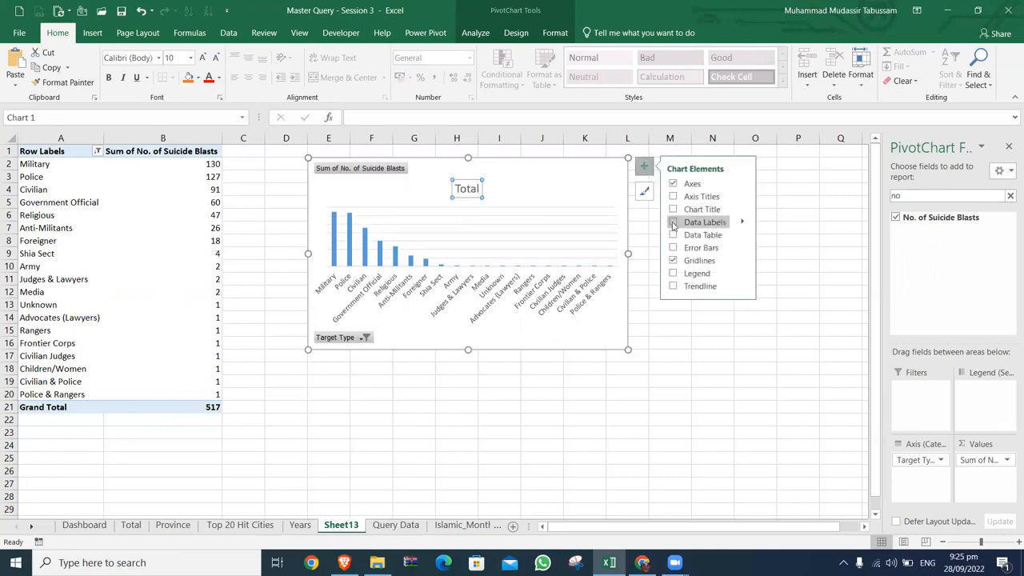
click(673, 223)
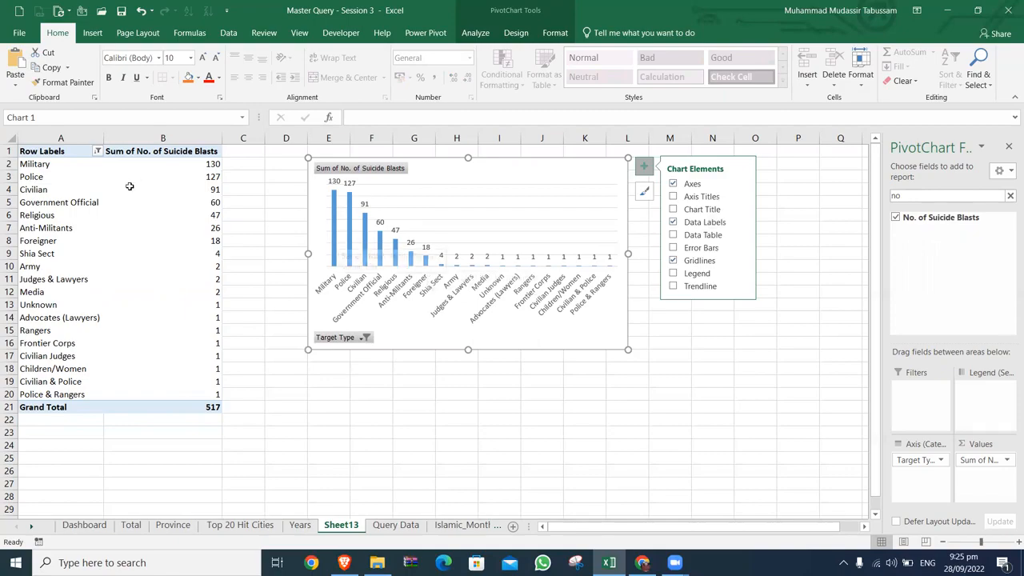
Apply a value filter keeping only the top 7 target types by Sum of No. of Suicide Blasts
click(97, 151)
mouse_move(90, 250)
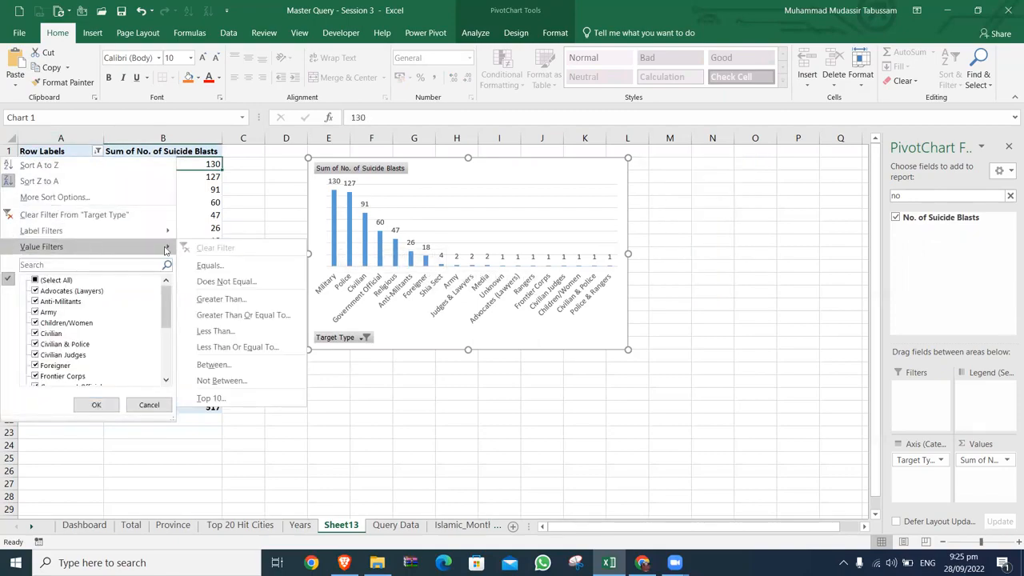
click(238, 404)
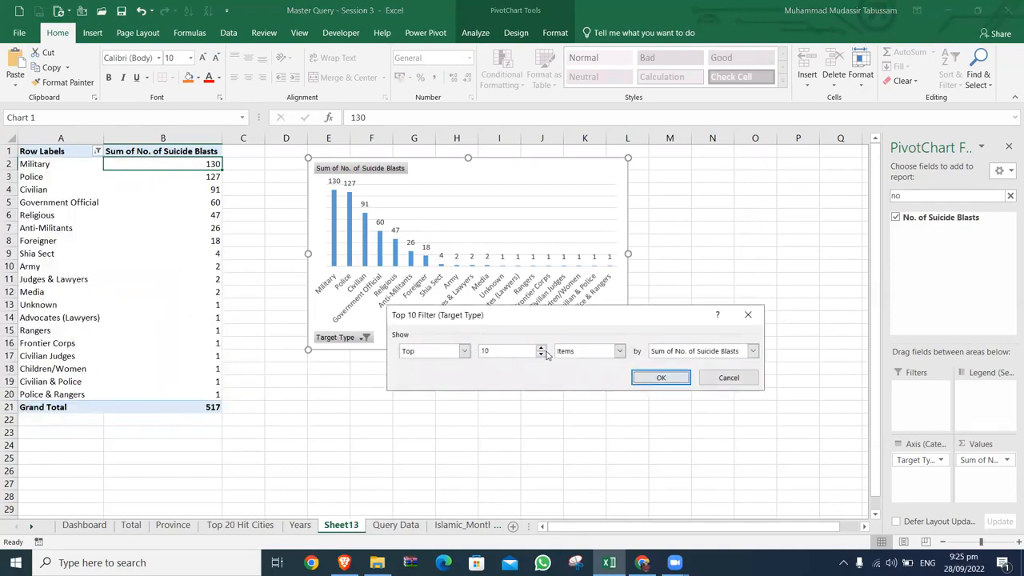
click(540, 358)
double_click(540, 356)
click(660, 379)
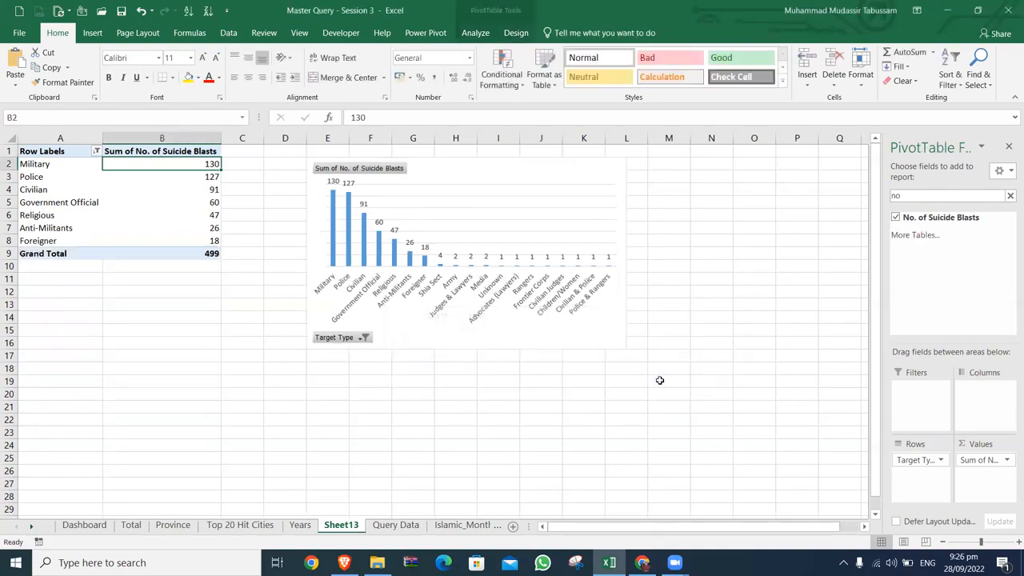
Remove the gridlines and hide all field buttons on the target type chart
click(513, 209)
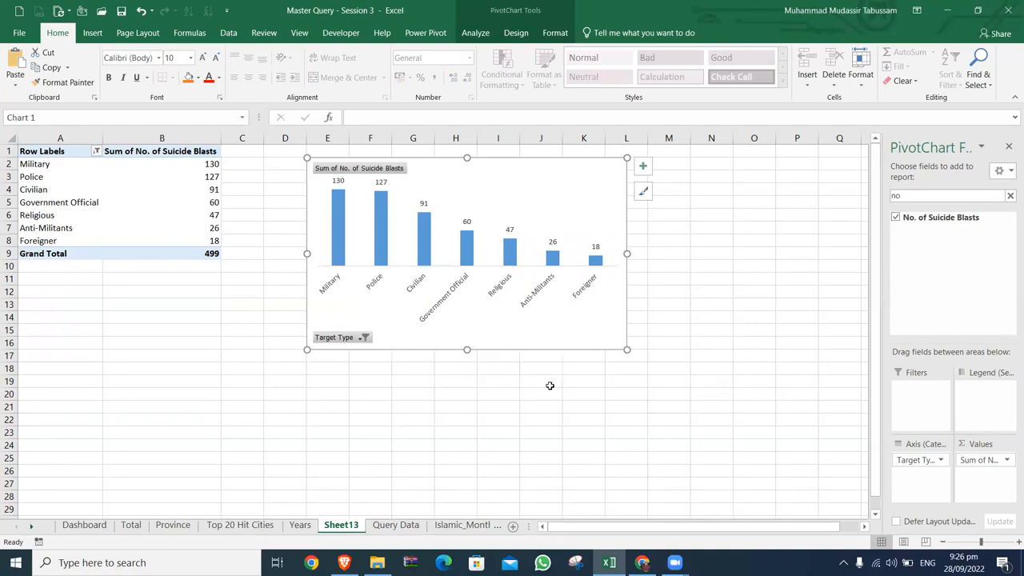
right_click(394, 169)
click(454, 299)
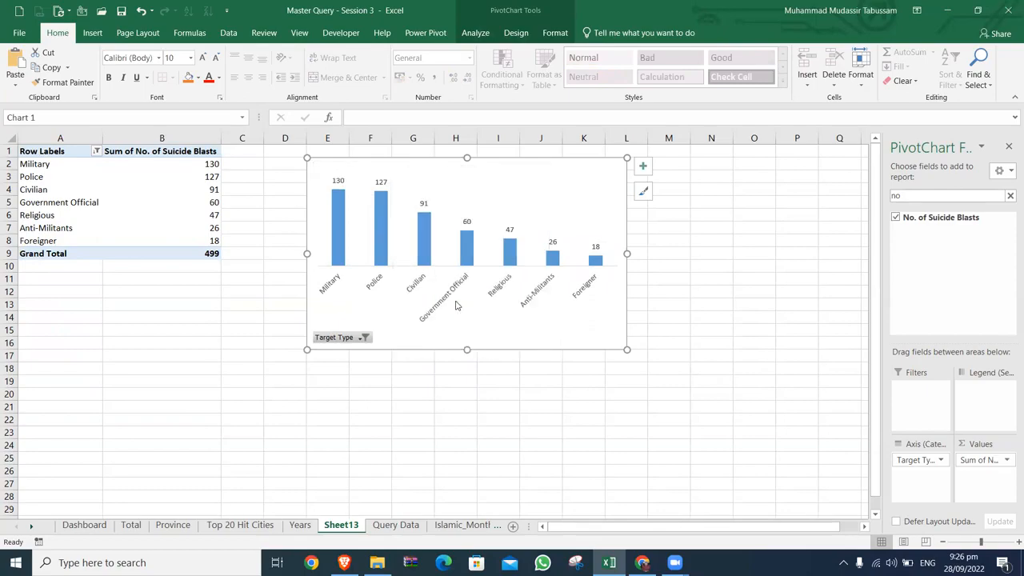
right_click(352, 338)
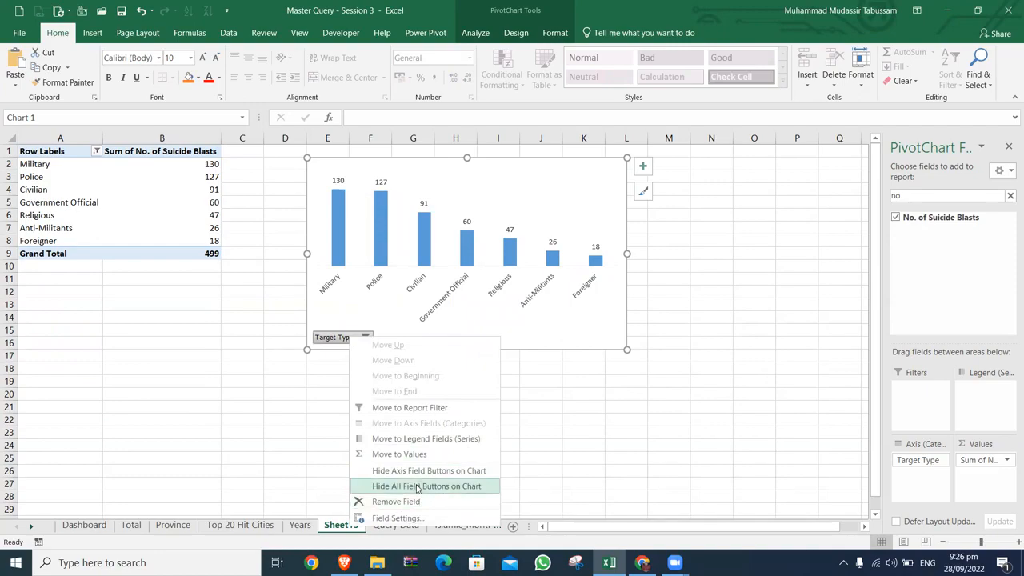
click(417, 487)
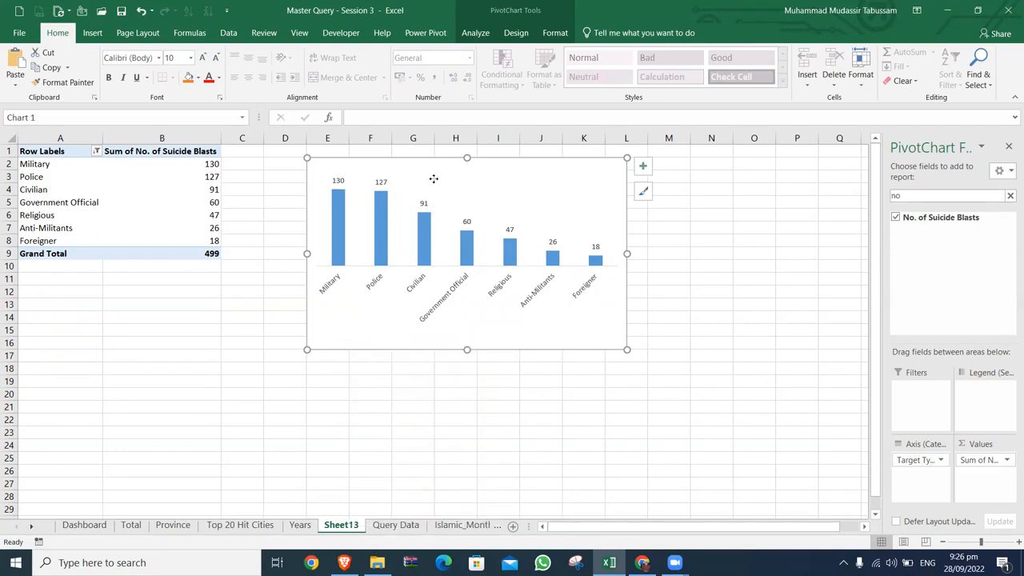
Cut the target type chart from Sheet13 and open the Dashboard sheet
key(Delete)
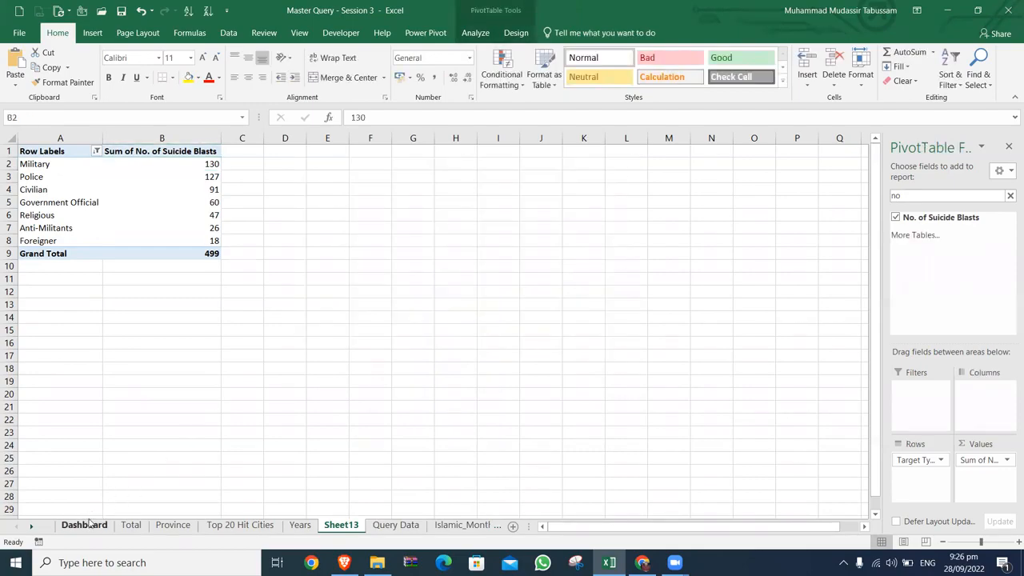
click(84, 524)
Try to reposition the plot area in the Dashboard's province chart and undo the move
key(ctrl+z)
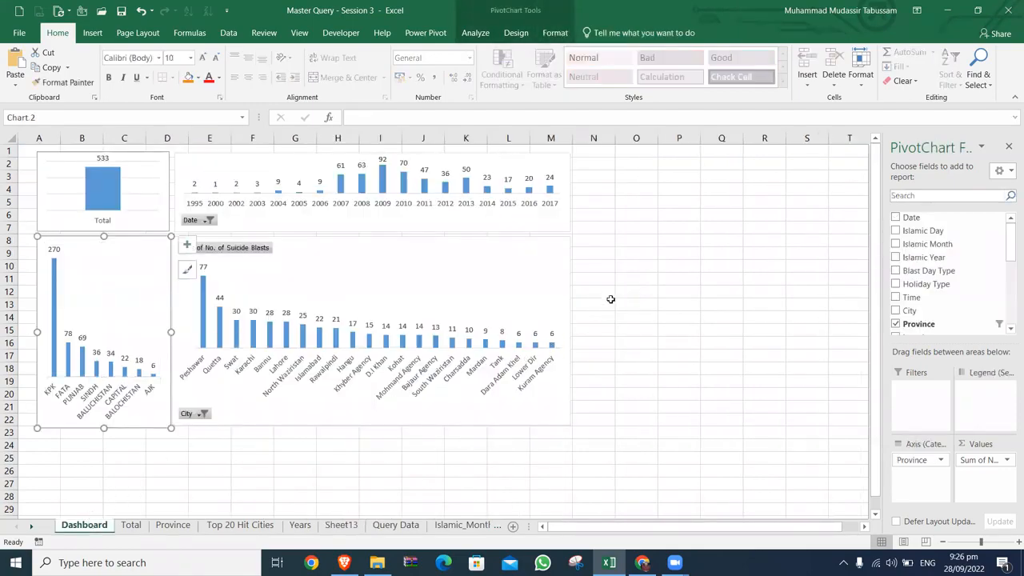
key(ctrl+z)
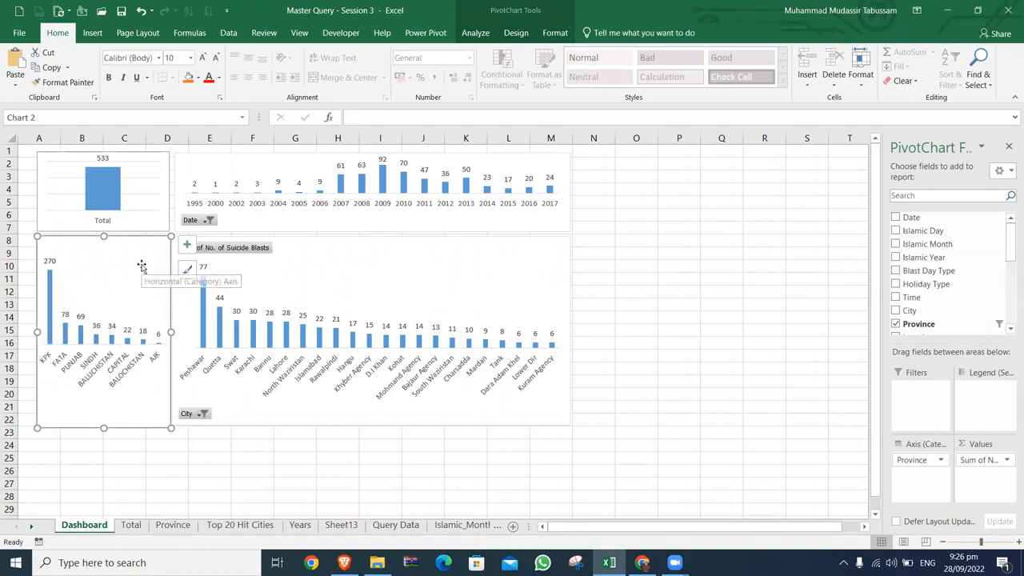
drag(142, 275, 373, 303)
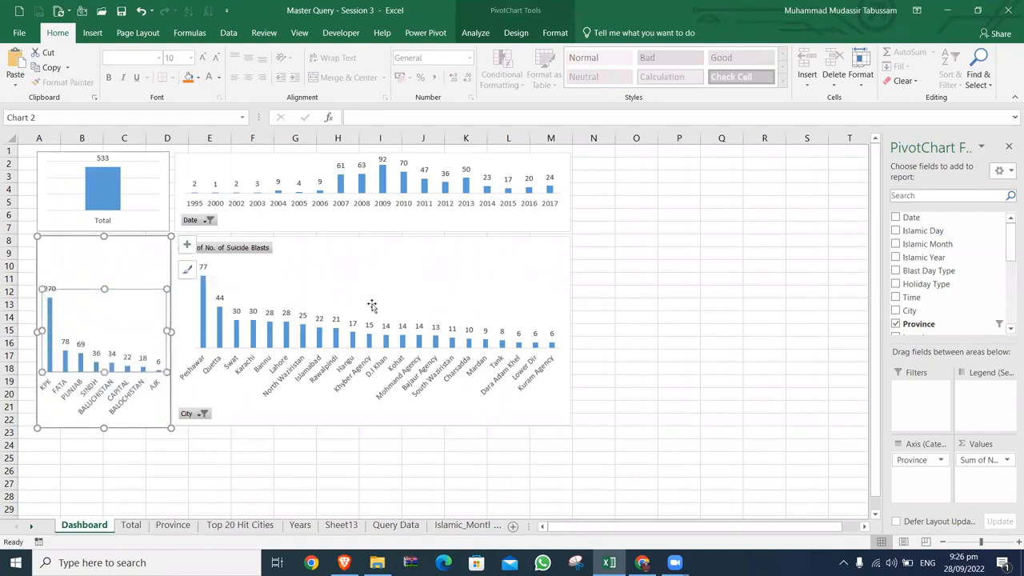
click(658, 369)
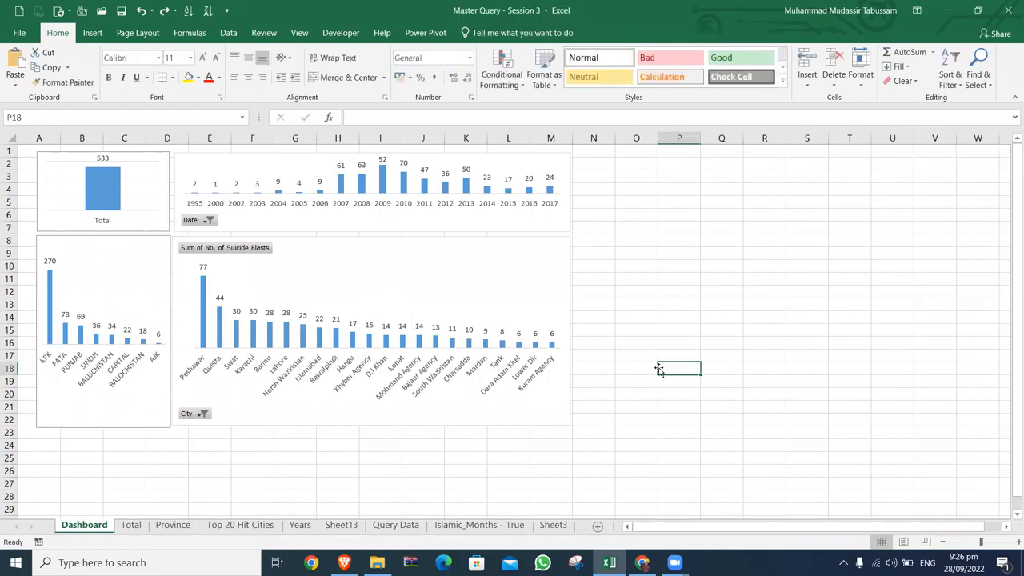
key(alt+Tab)
key(alt+Tab)
Paste the target type chart on the Dashboard, place it beside the yearly chart, and narrow and shorten it to about the yearly chart's height
right_click(637, 277)
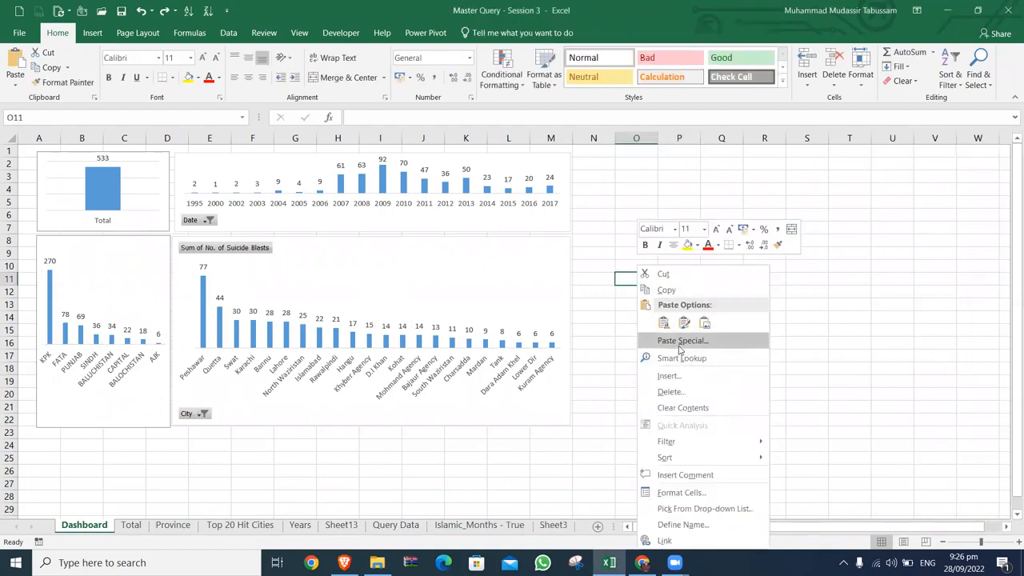
click(664, 322)
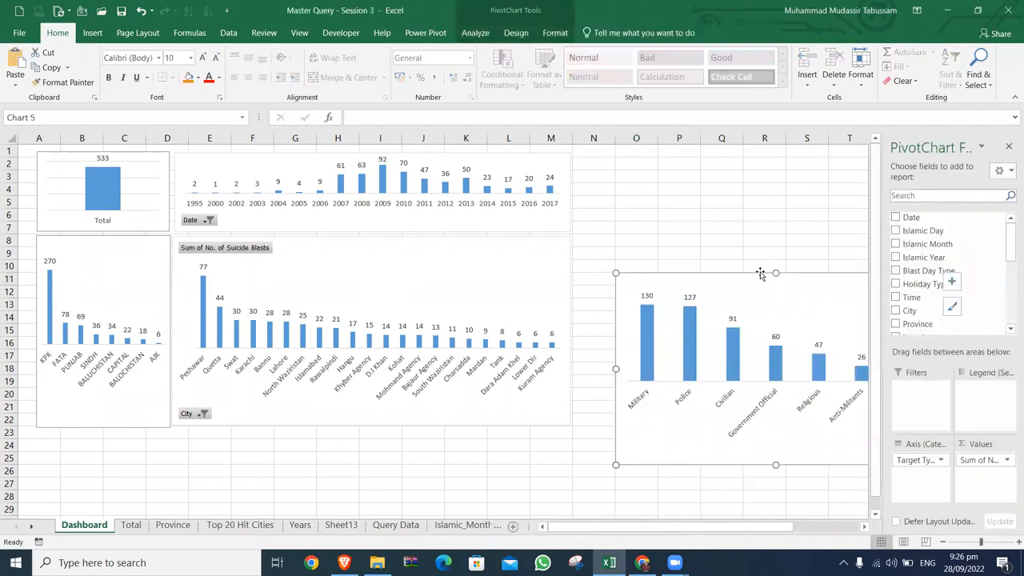
drag(760, 273, 635, 194)
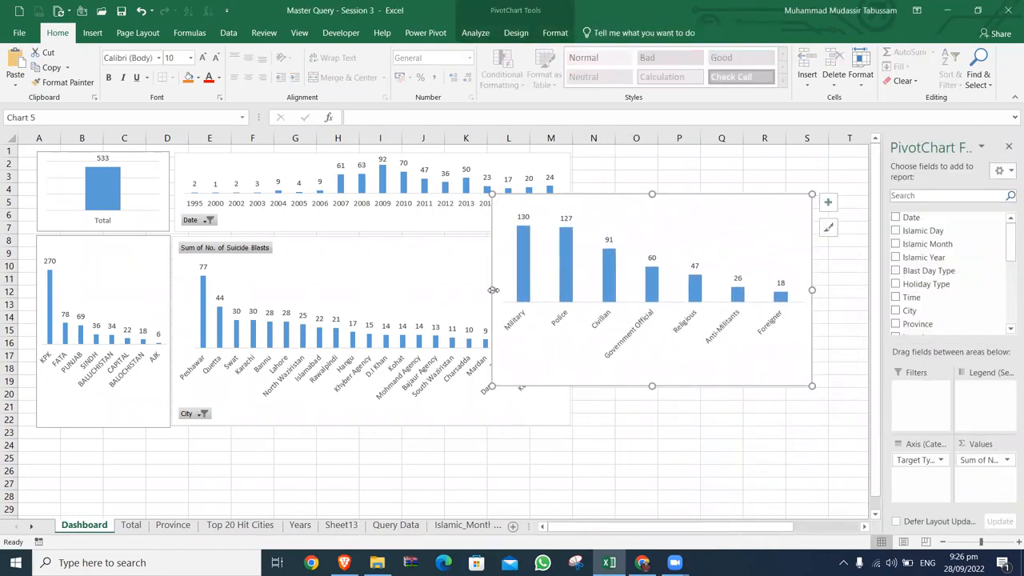
drag(493, 290, 575, 285)
drag(661, 201, 658, 160)
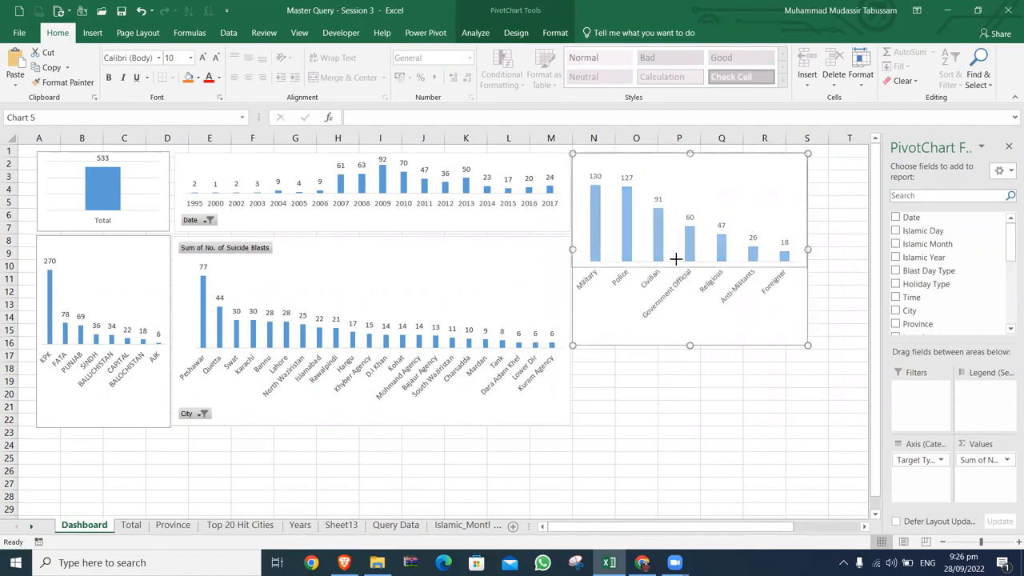
drag(676, 258, 680, 235)
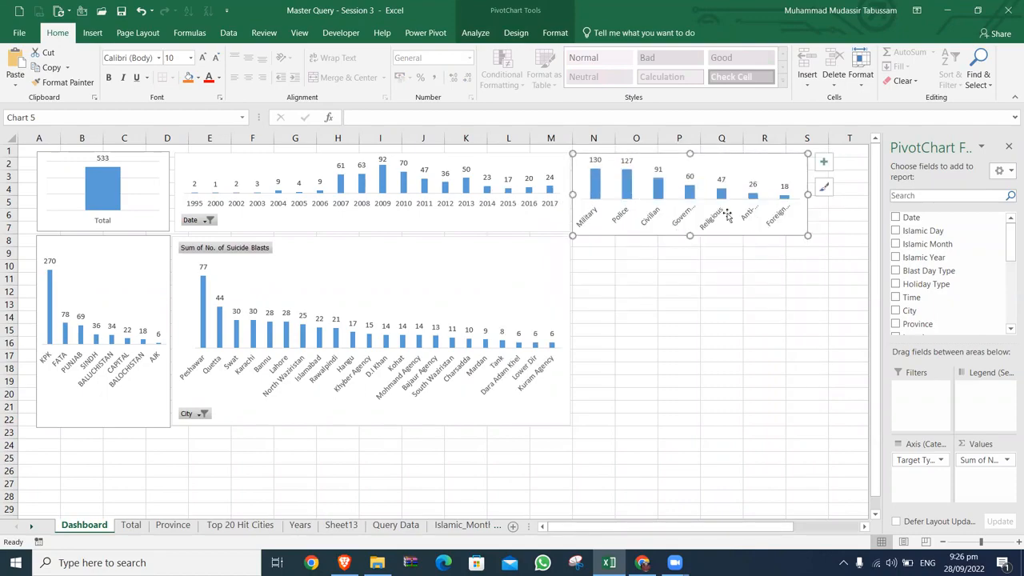
click(661, 291)
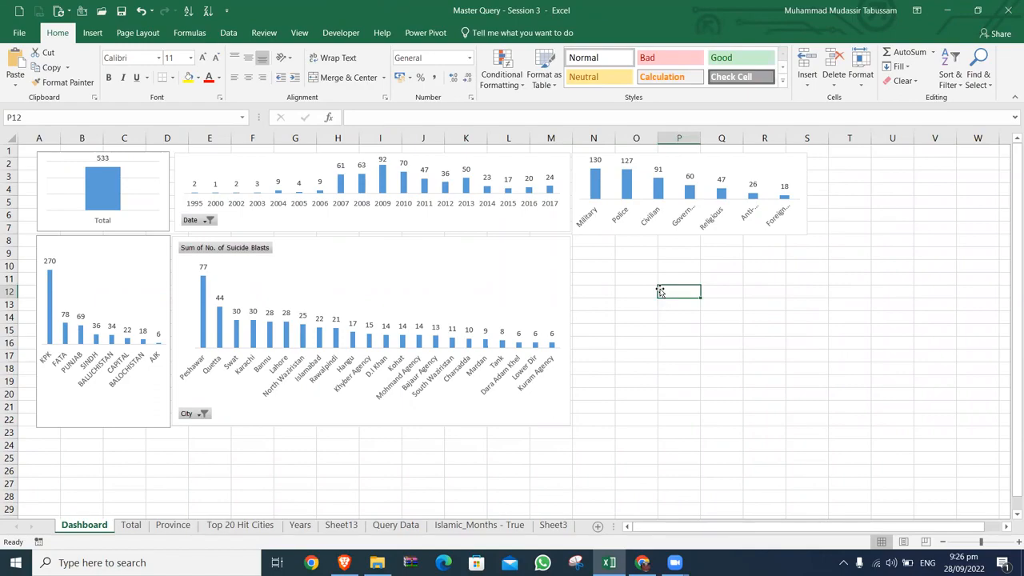
Shift the top cities chart slightly away from the province chart and align its outer edge with the yearly chart above
drag(291, 245, 296, 241)
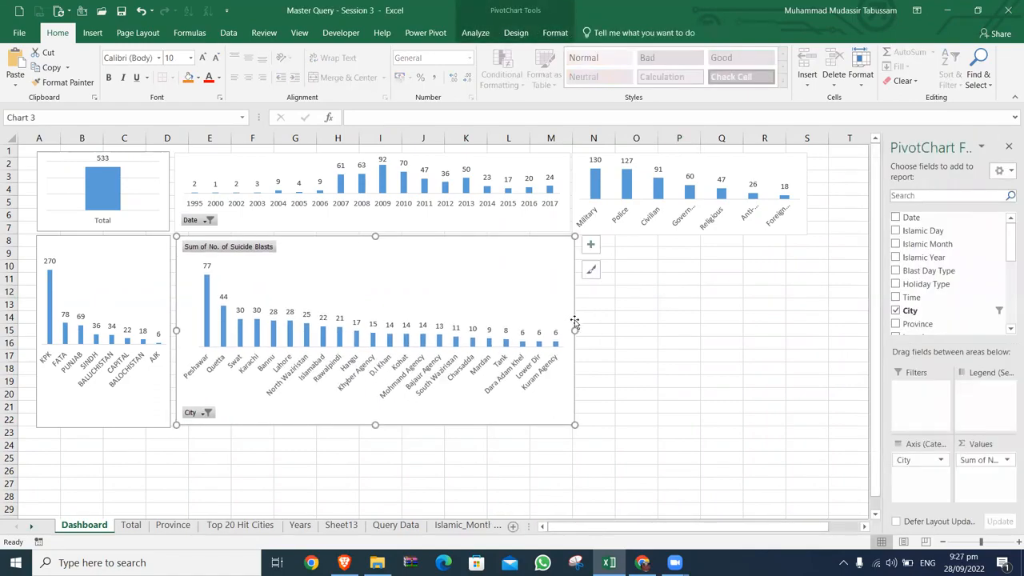
drag(574, 322, 569, 328)
click(627, 328)
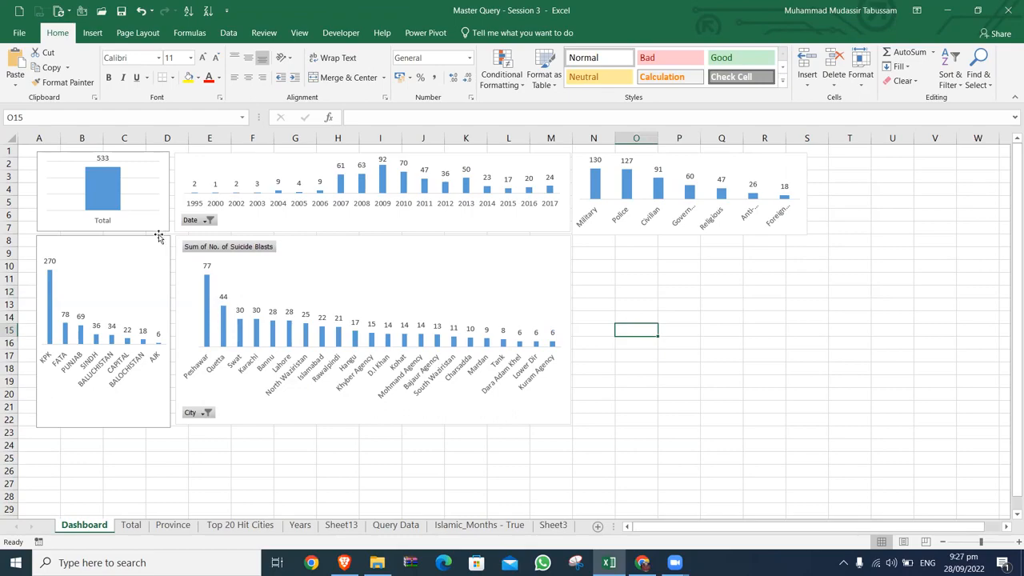
Narrow the Dashboard's province chart slightly and lower the total chart's upper edge to line up with the yearly chart
click(163, 274)
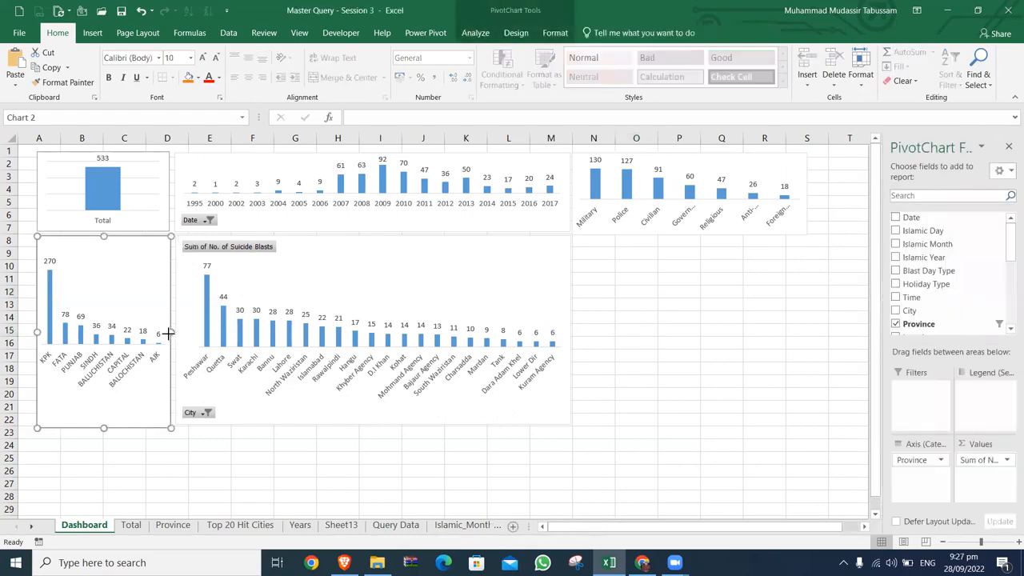
drag(170, 332, 169, 332)
click(640, 323)
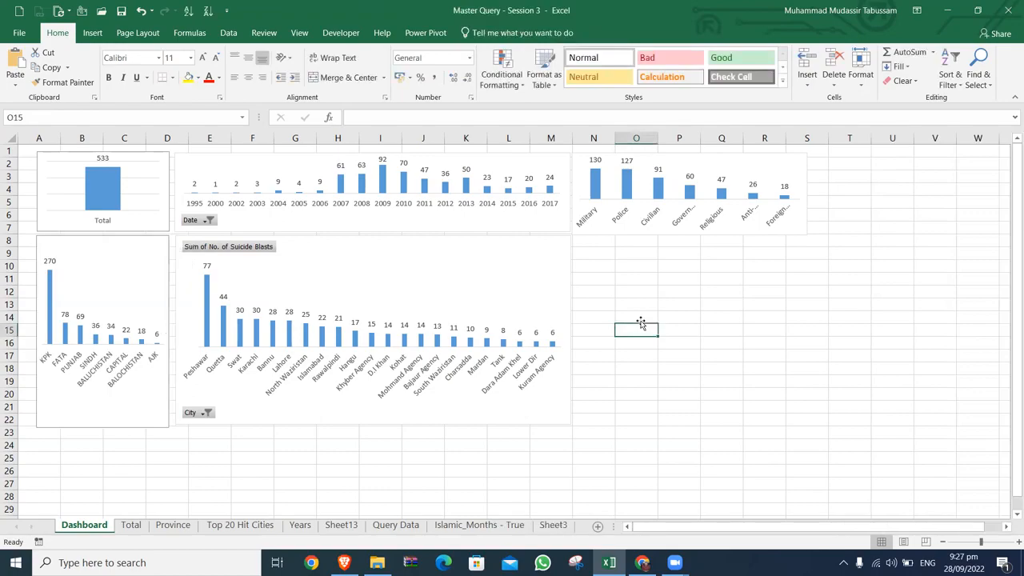
click(142, 157)
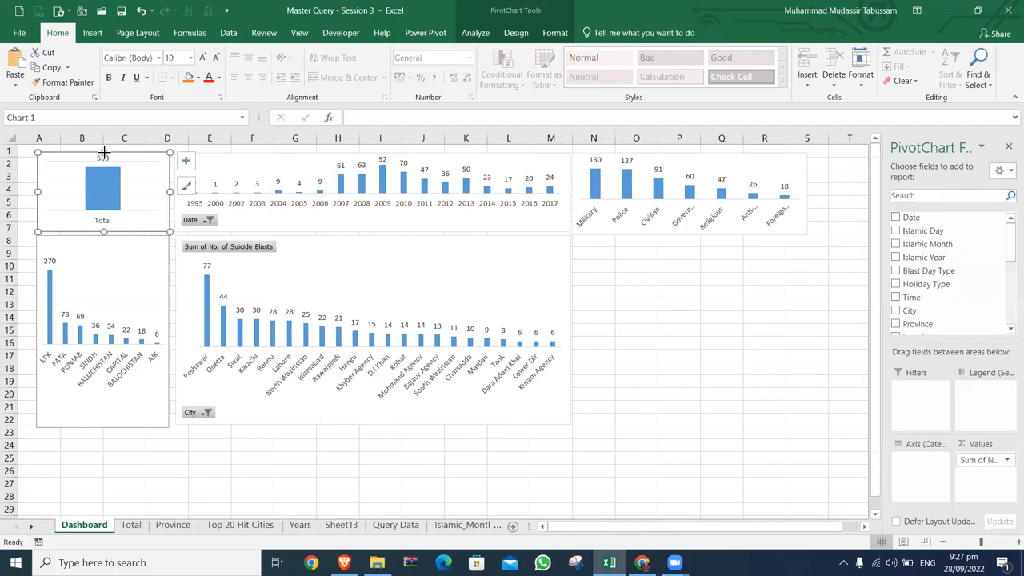
drag(104, 152, 104, 156)
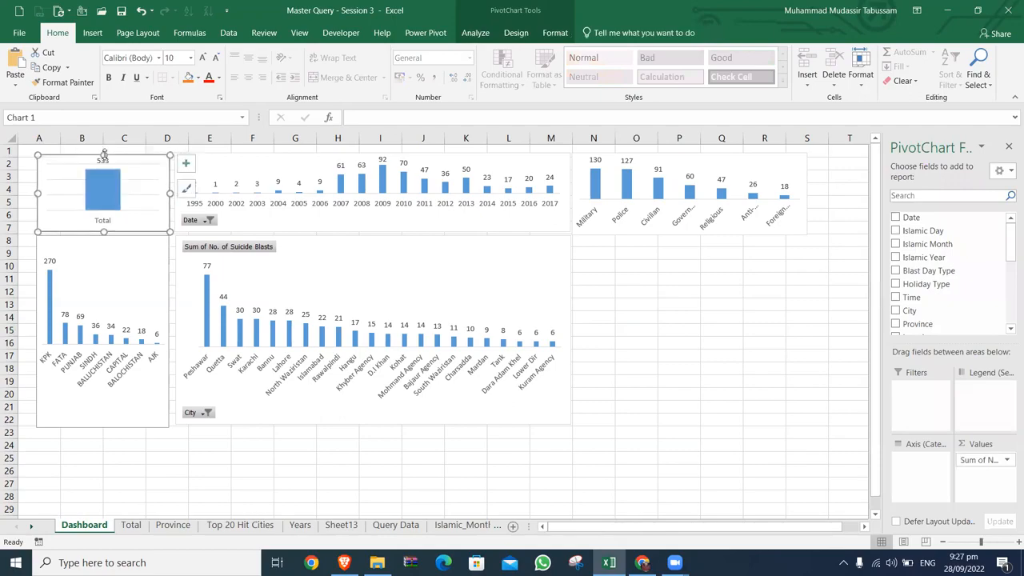
click(377, 467)
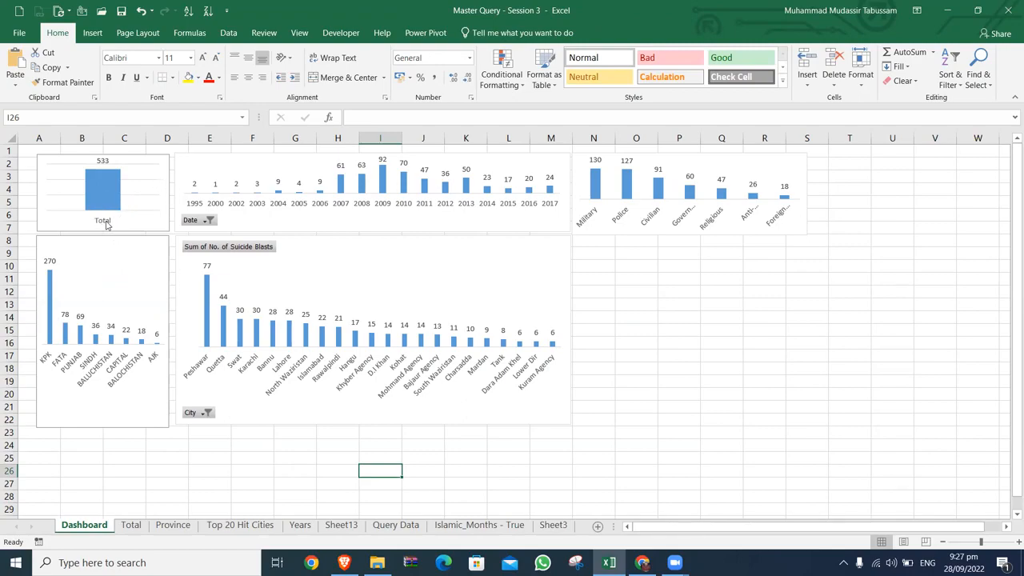
mouse_move(107, 224)
click(747, 169)
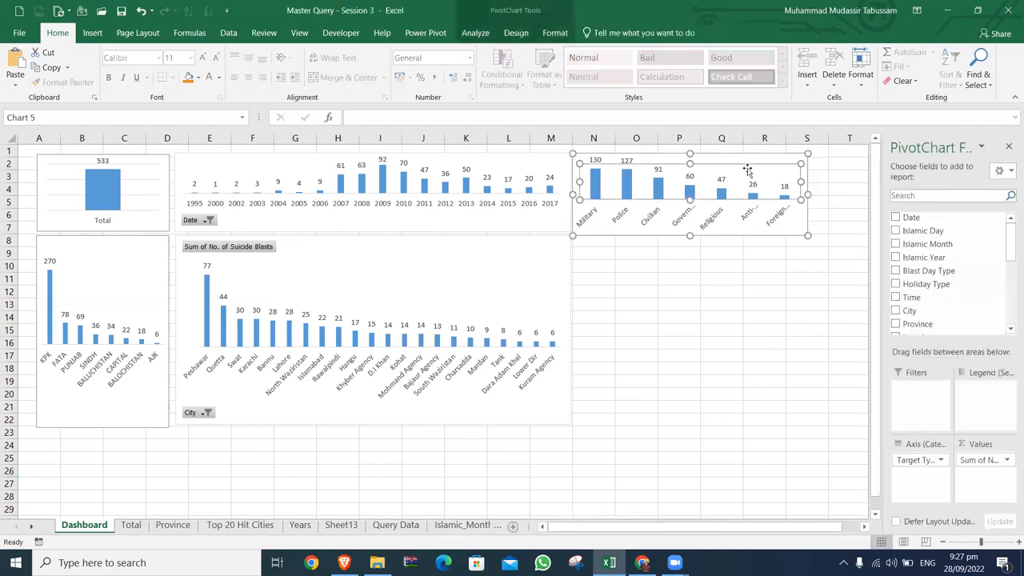
click(703, 289)
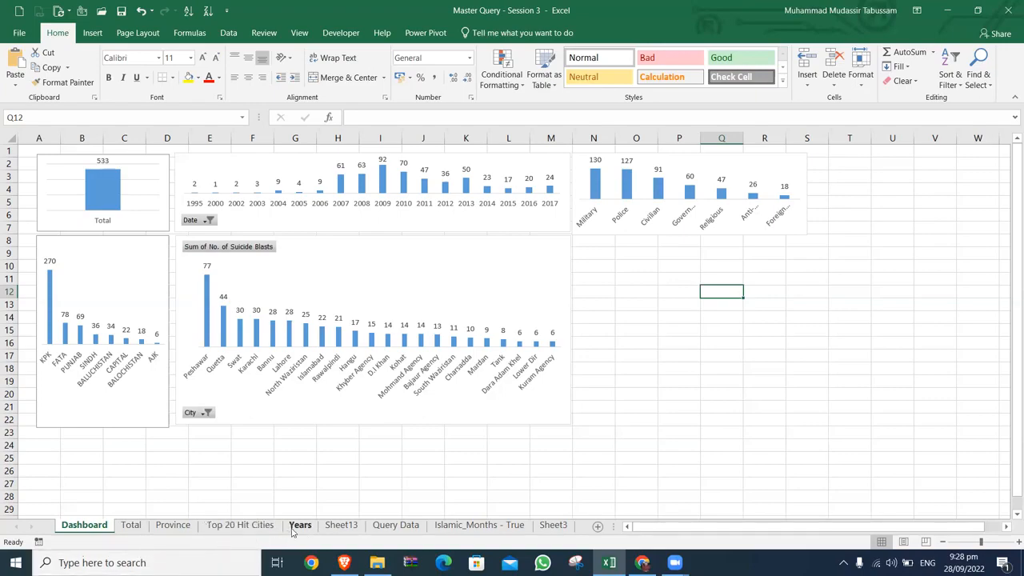
Review the Query Data columns and the filter values of Open/Closed Space, Location Sensitivity and Location Category, and return to the Dashboard
click(395, 527)
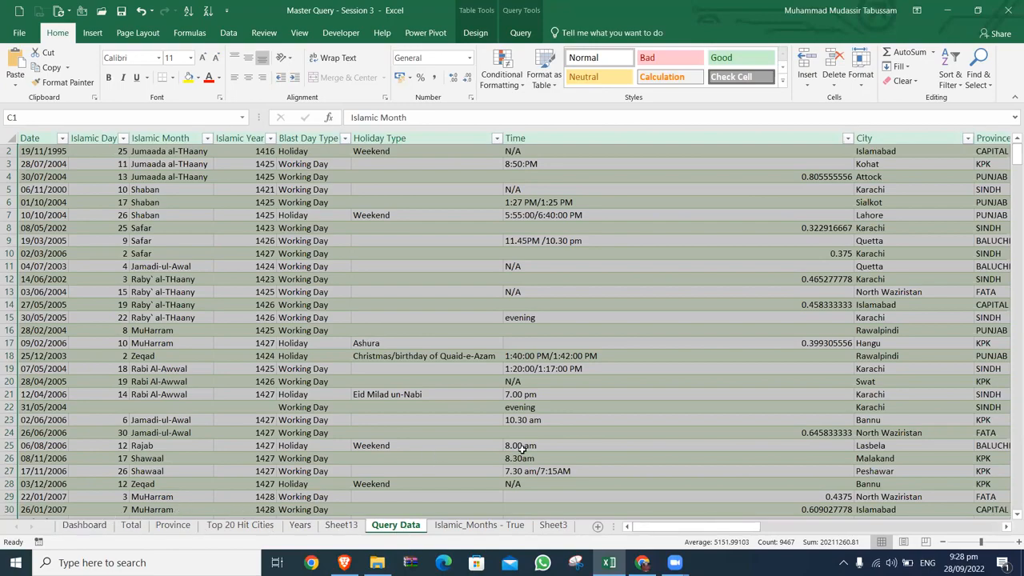
drag(752, 530, 912, 524)
click(681, 305)
key(ctrl+Up)
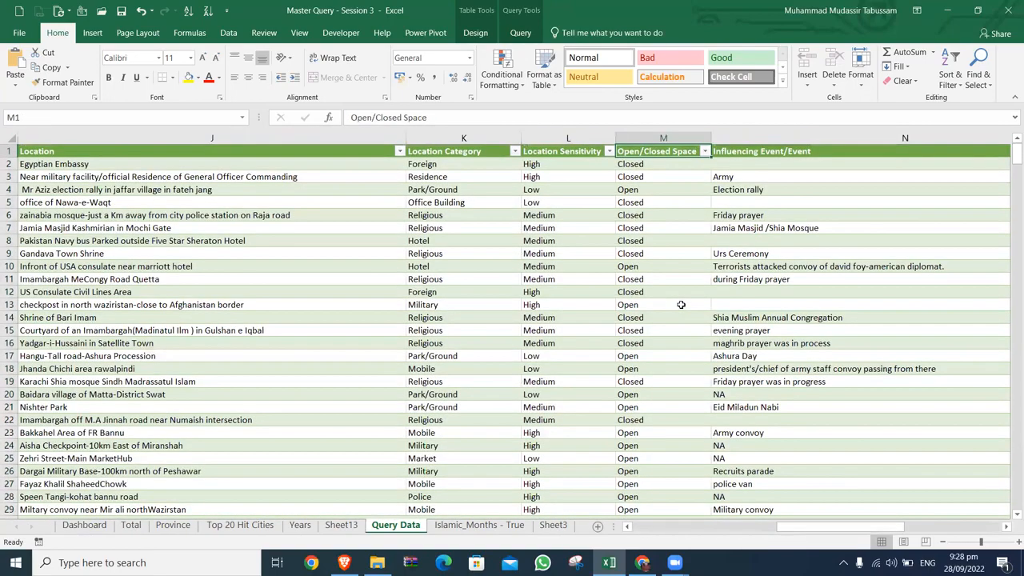
key(alt+Down)
key(Escape)
key(Left)
key(alt+Down)
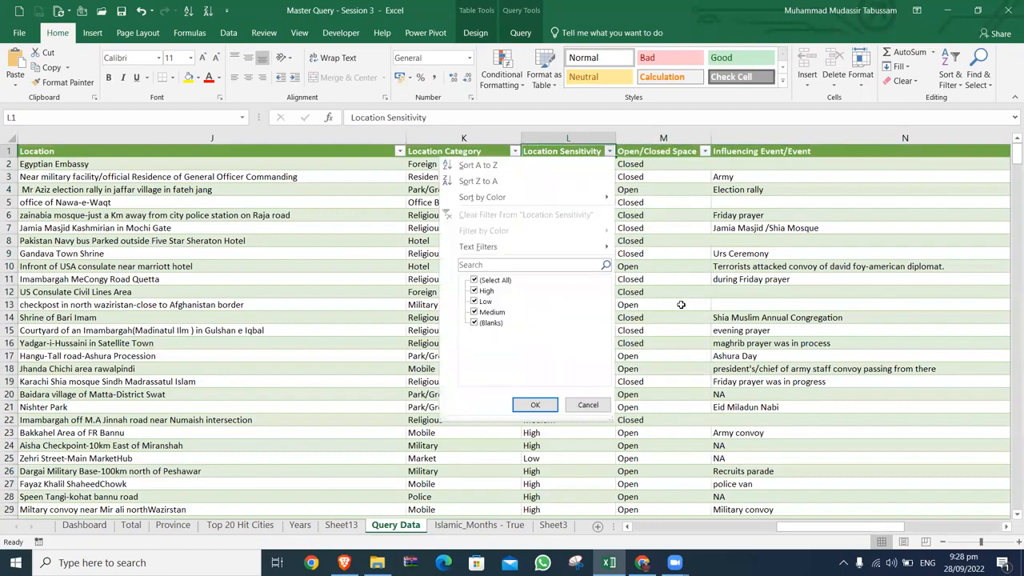
key(Escape)
key(Left)
key(alt+Down)
key(Escape)
key(Left)
key(Left)
key(Left)
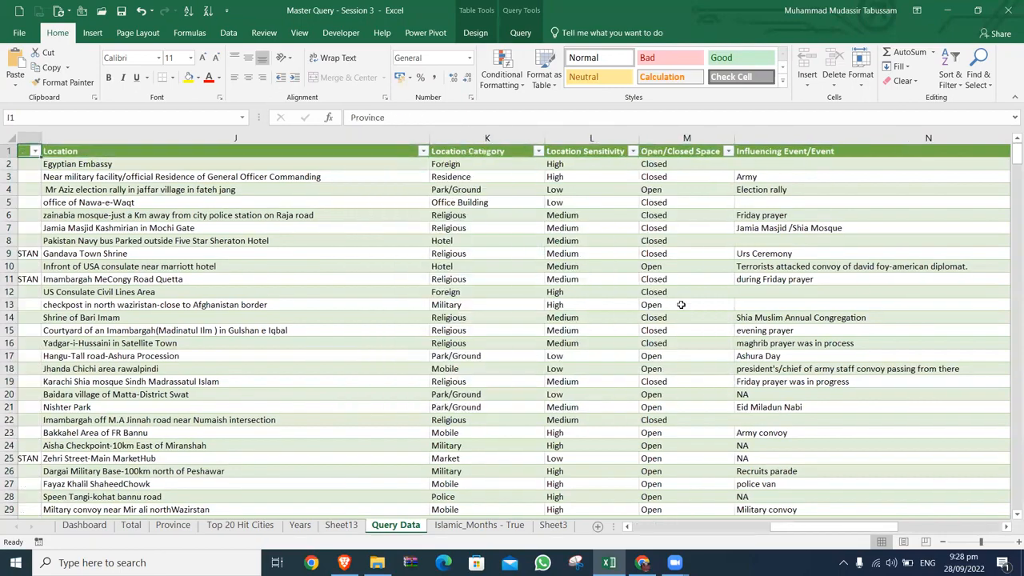
key(Right)
key(Left)
key(Left)
key(Left)
key(Left)
key(Left)
key(Left)
key(Left)
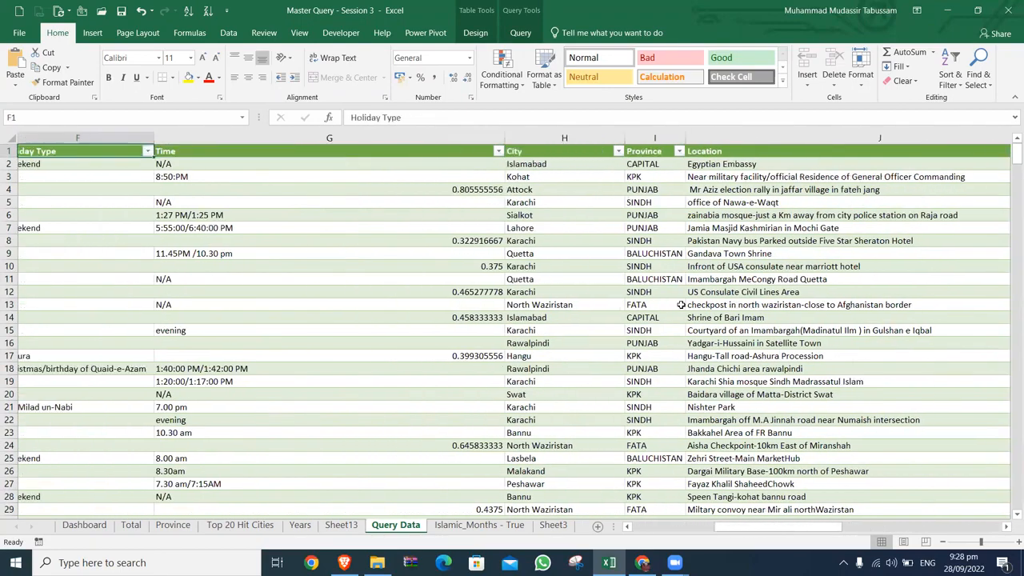
key(Left)
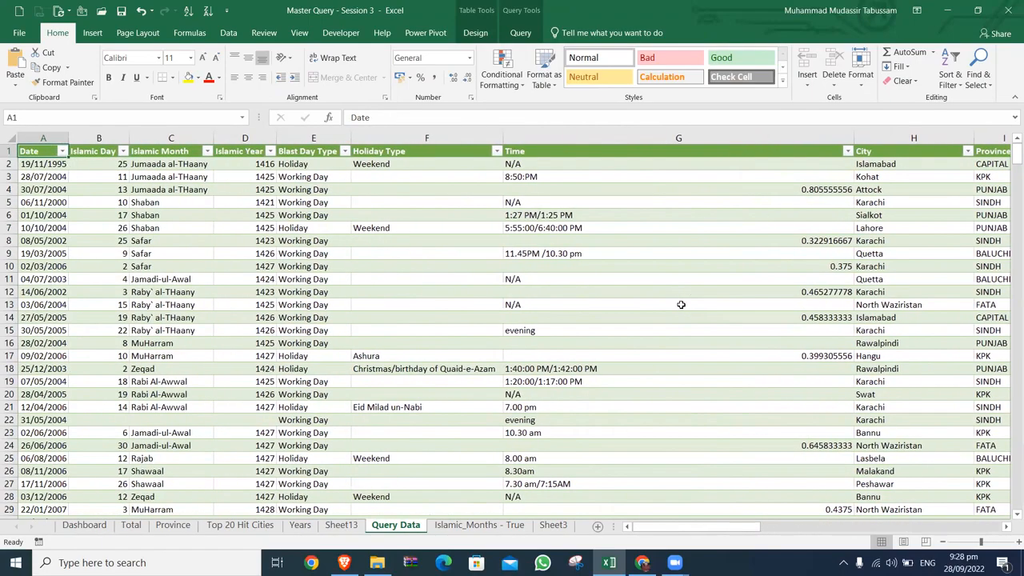
click(84, 524)
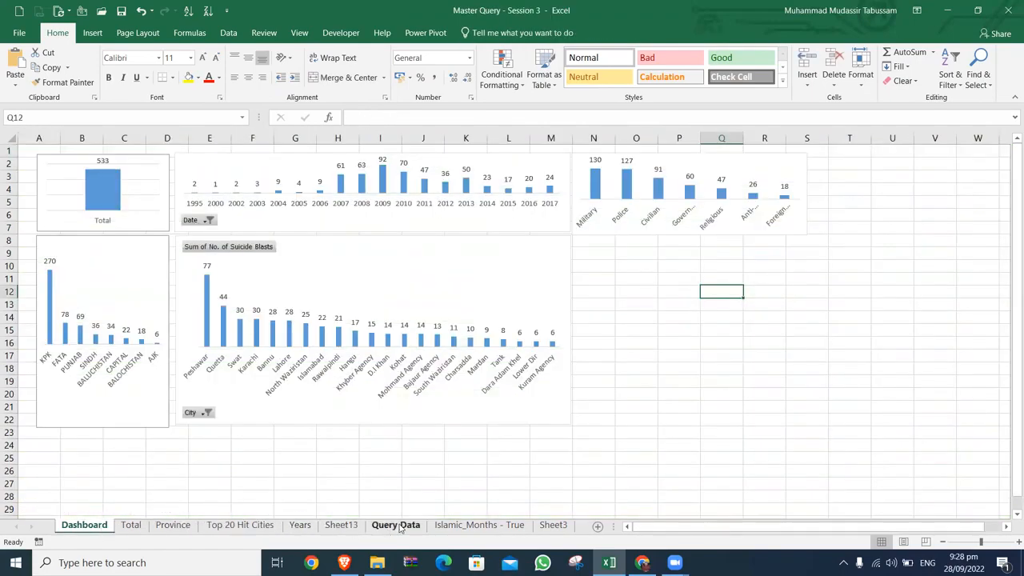
Create a PivotChart with its PivotTable from the Source_Data table on the Query Data sheet, placed on a new worksheet
click(395, 525)
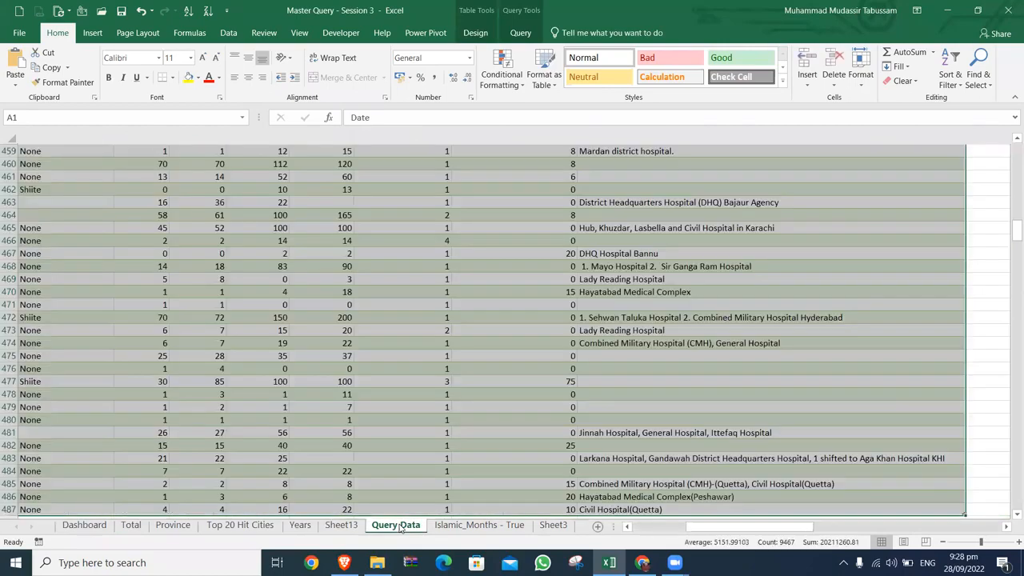
click(92, 32)
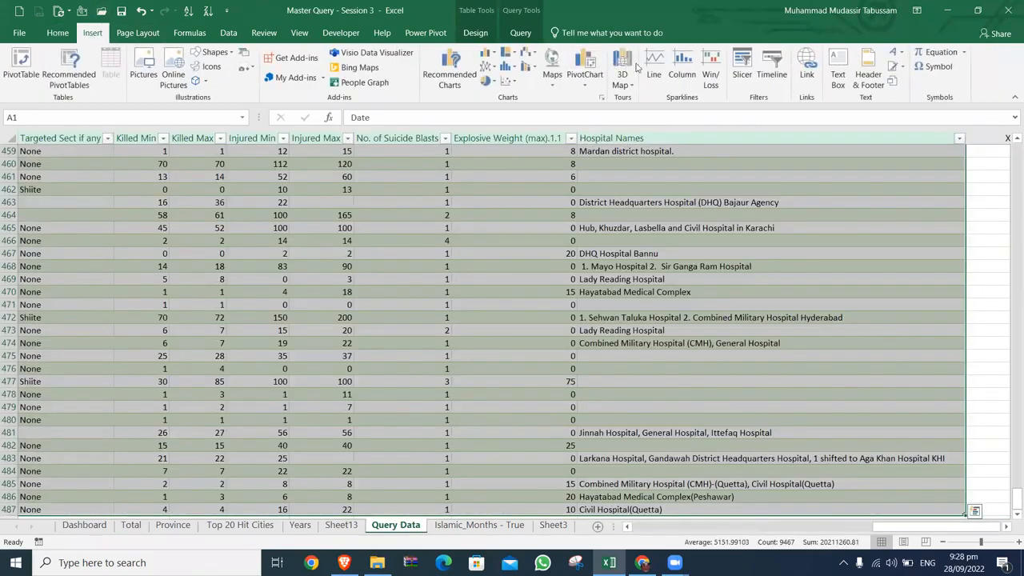
click(585, 78)
click(605, 100)
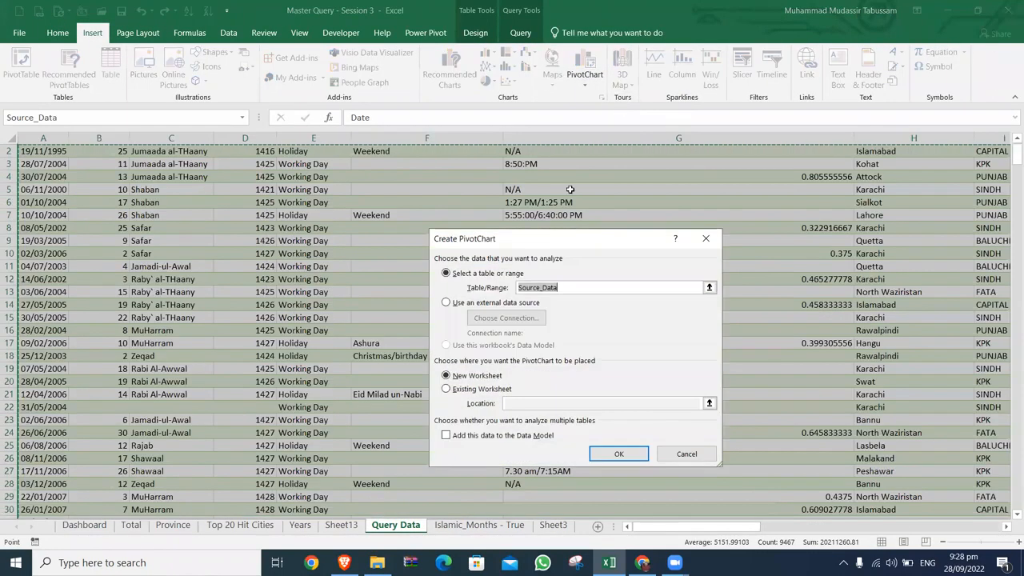
click(620, 452)
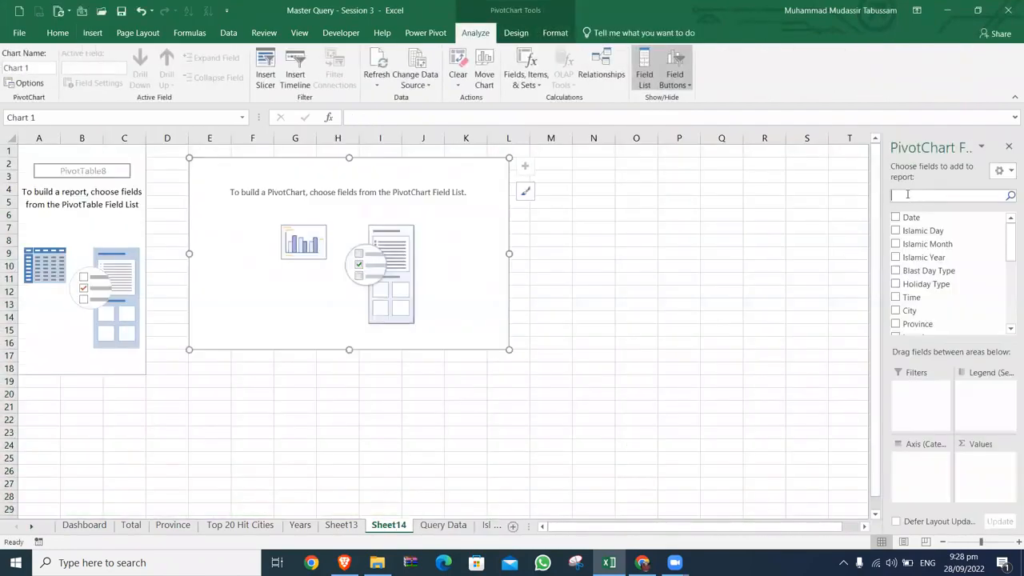
Add Location Category as the new PivotChart's axis and No. of Suicide Blasts as its summed value
click(907, 194)
text(loc)
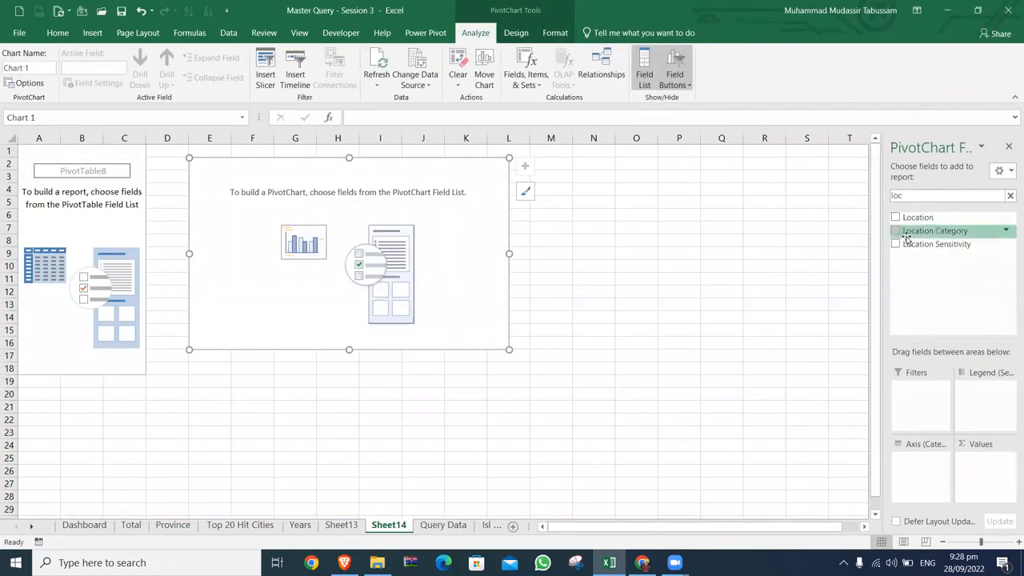
click(896, 231)
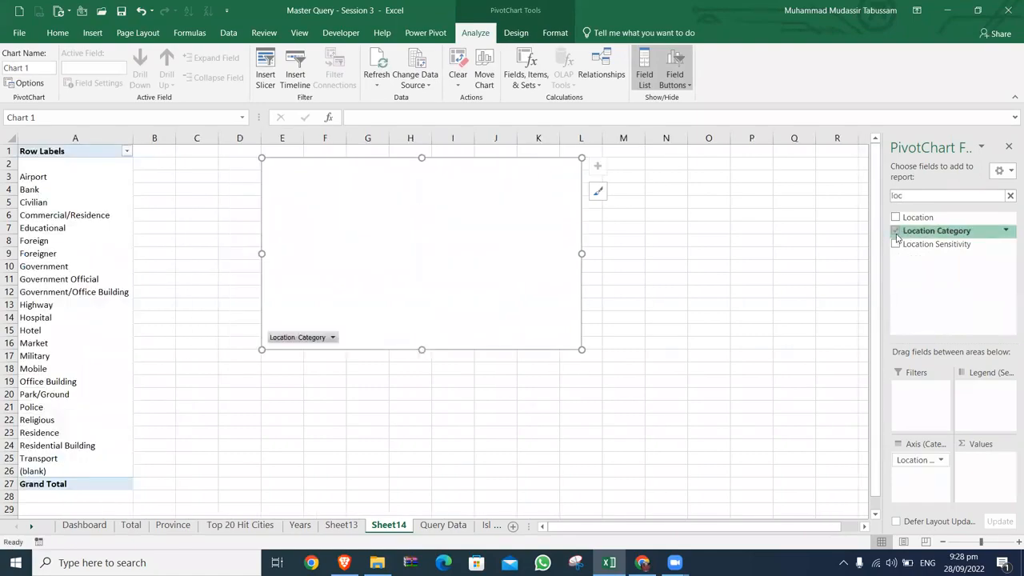
click(1010, 195)
click(961, 196)
text(no)
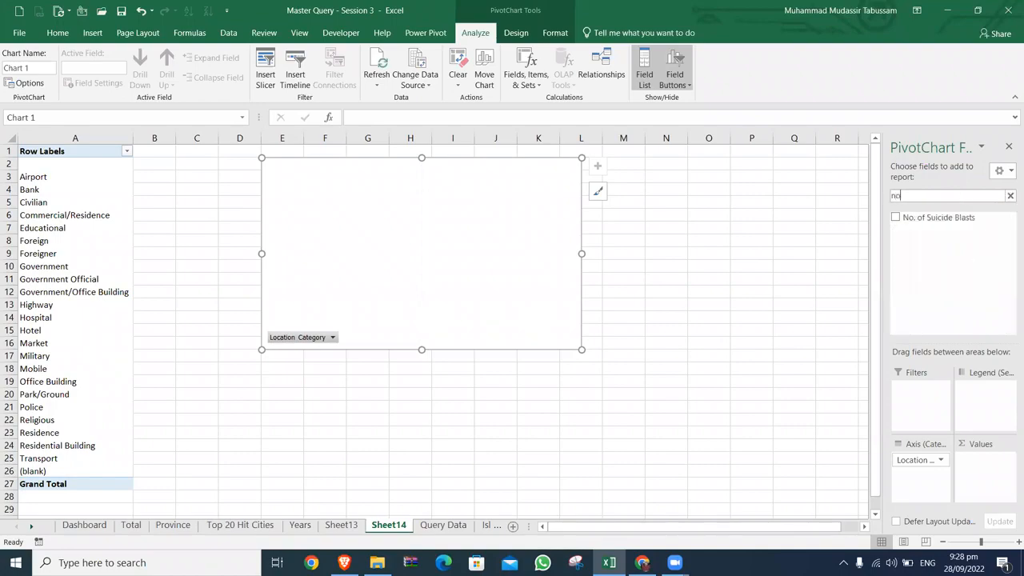
click(896, 219)
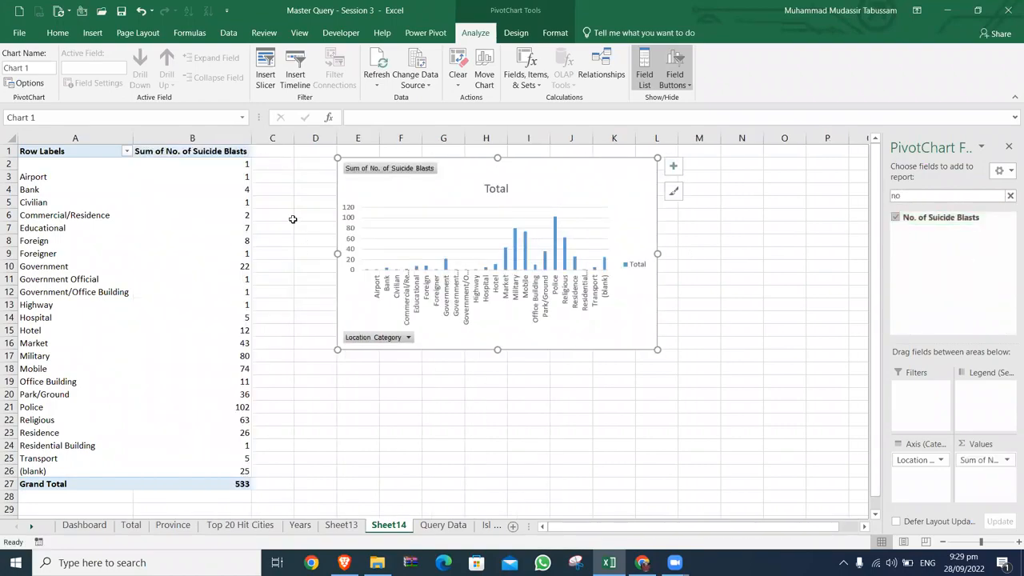
Sort the location category PivotTable by Sum of No. of Suicide Blasts from largest to smallest
right_click(246, 165)
mouse_move(296, 237)
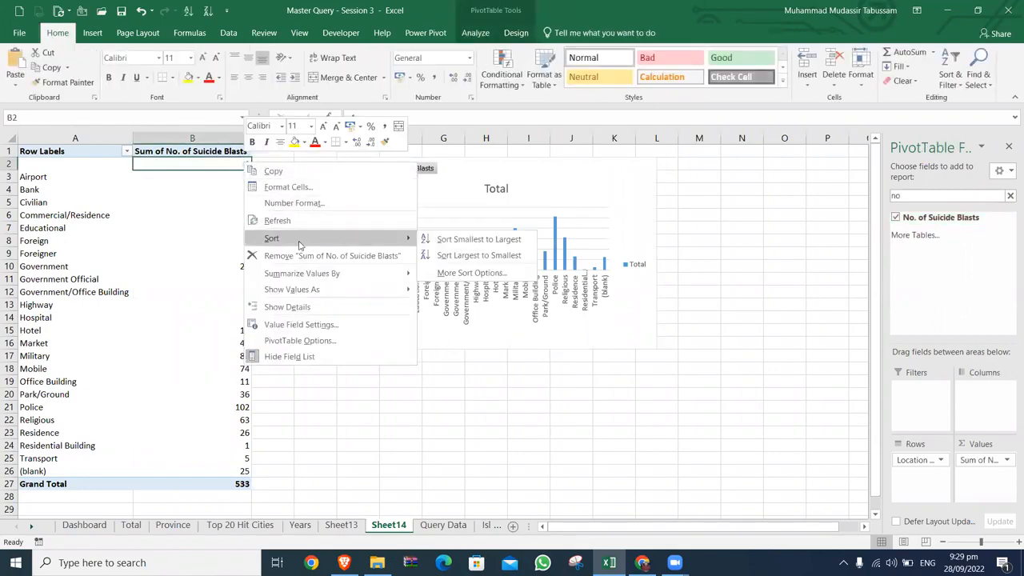
click(479, 253)
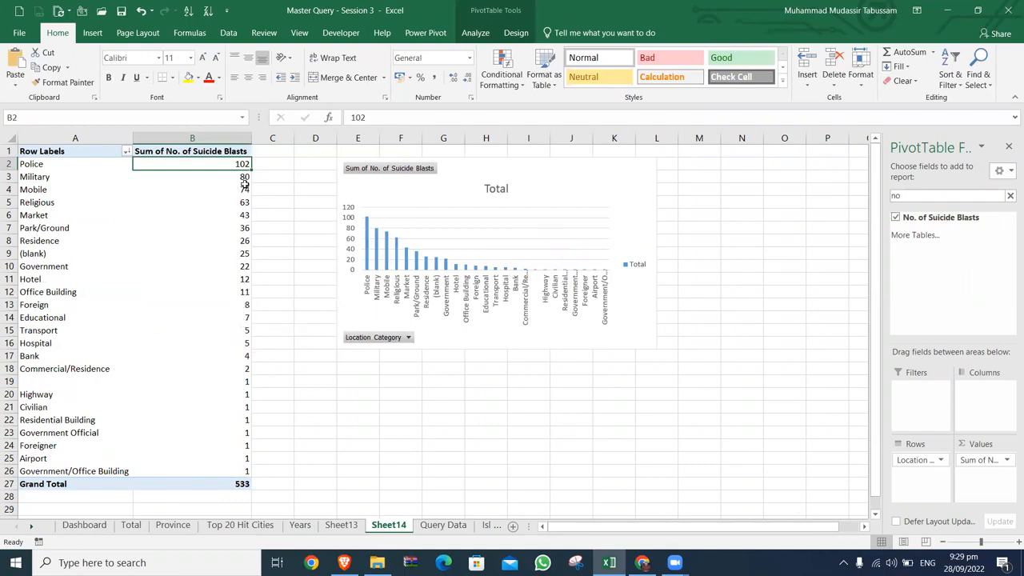
Filter the location categories to the top 12 items by Sum of No. of Suicide Blasts
click(127, 152)
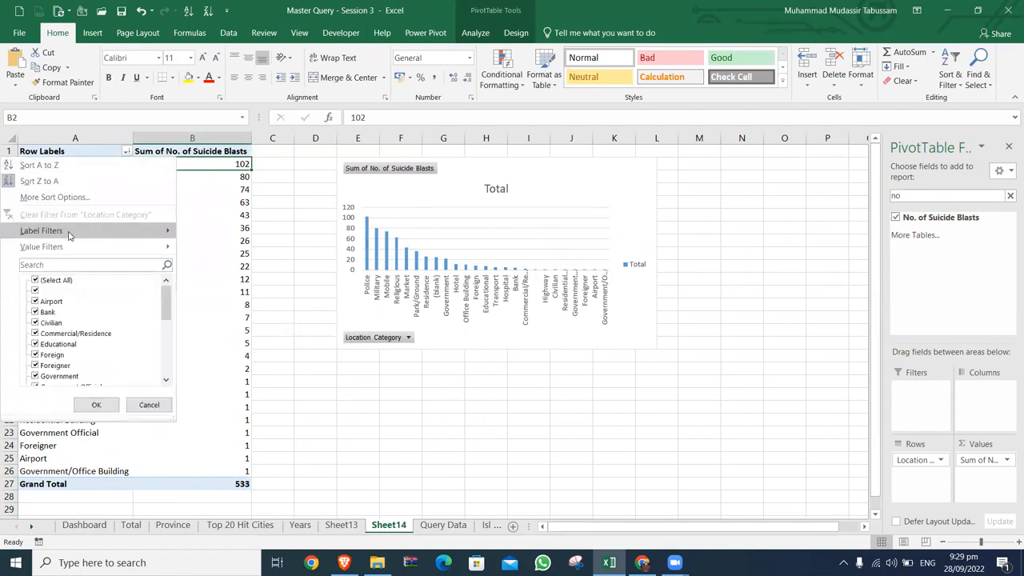
mouse_move(64, 251)
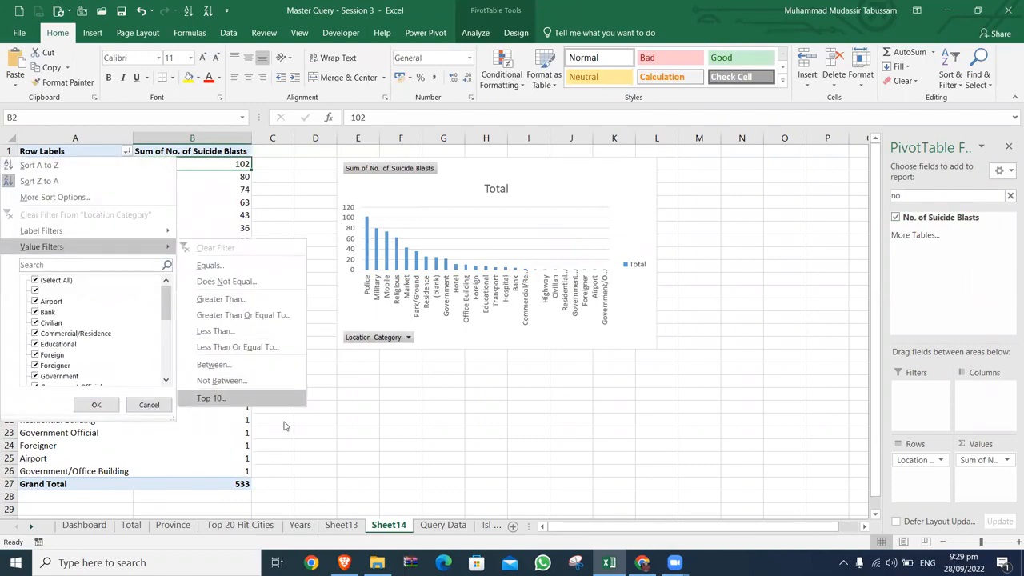
click(240, 398)
drag(501, 352, 459, 349)
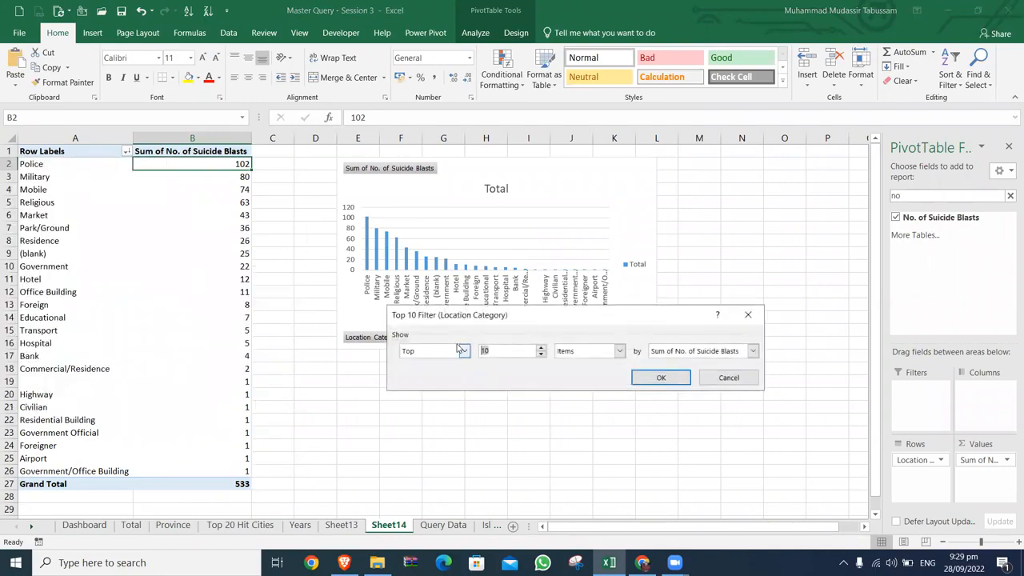
click(660, 378)
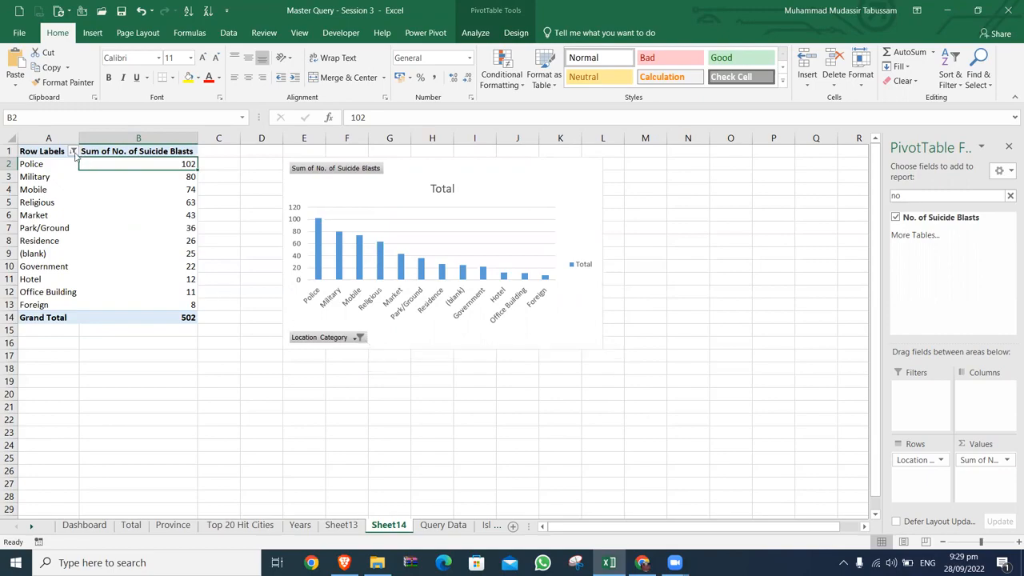
Exclude the unlabelled entry from the PivotTable's location category filter
click(73, 150)
click(35, 290)
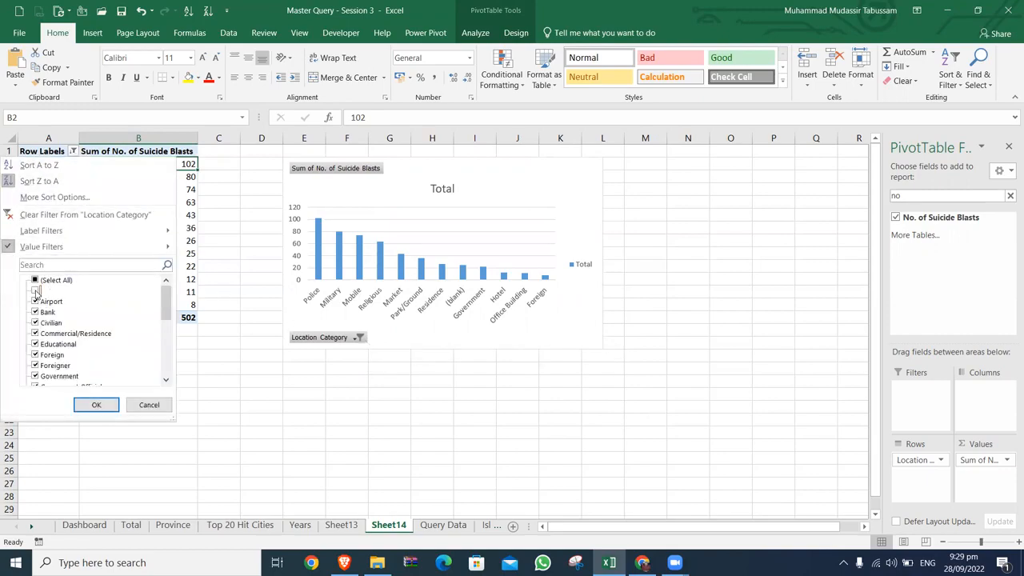
drag(164, 303, 160, 374)
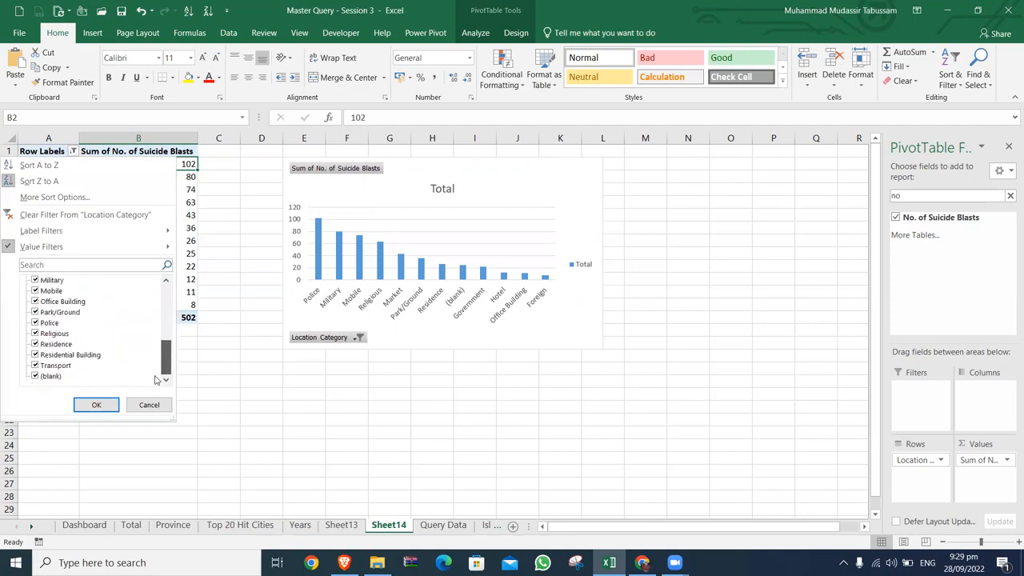
click(116, 409)
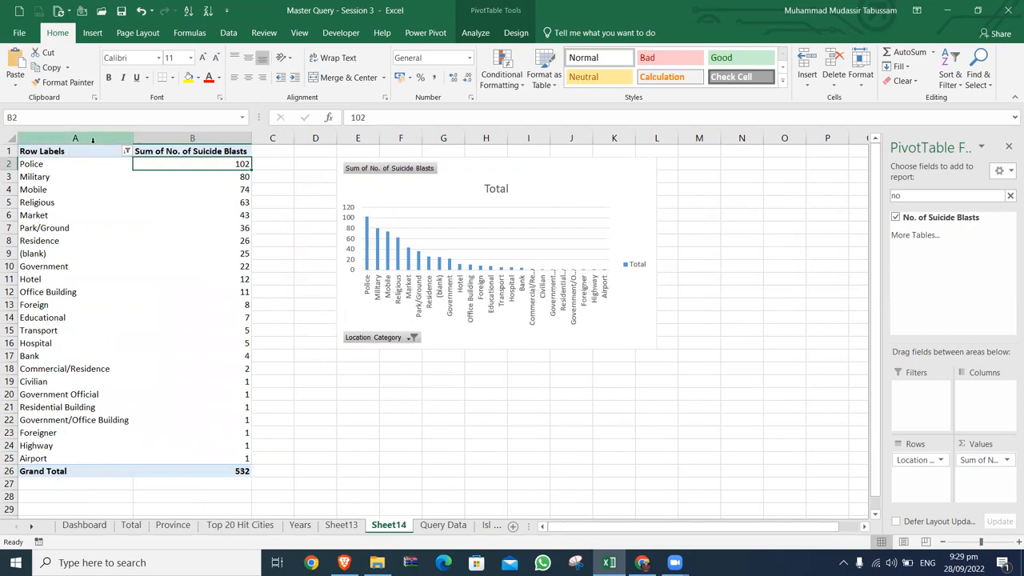
Apply a Top 10 value filter to Location Category, set to the top 12 items by Sum of No. of Suicide Blasts
click(126, 150)
mouse_move(120, 245)
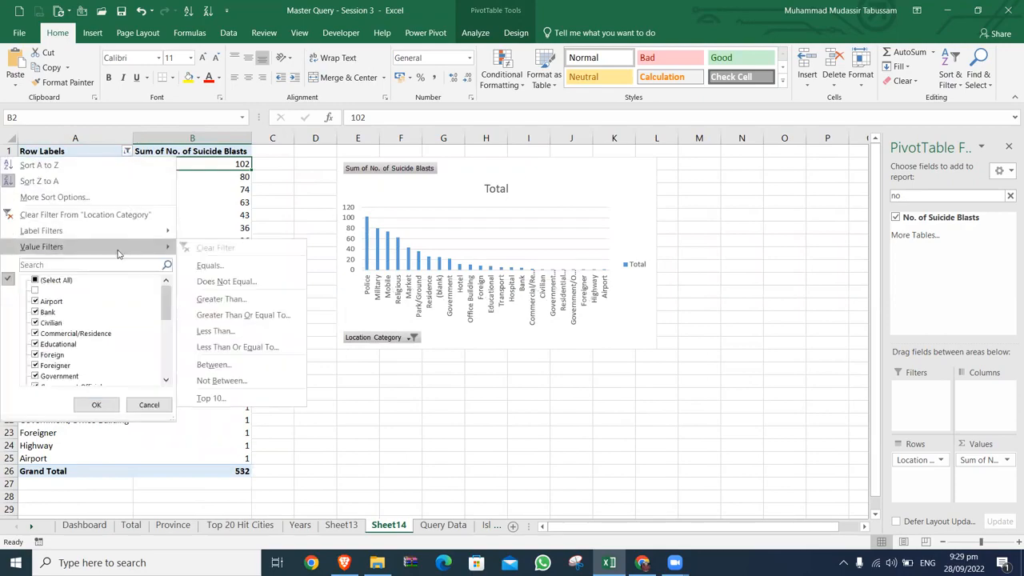
click(236, 396)
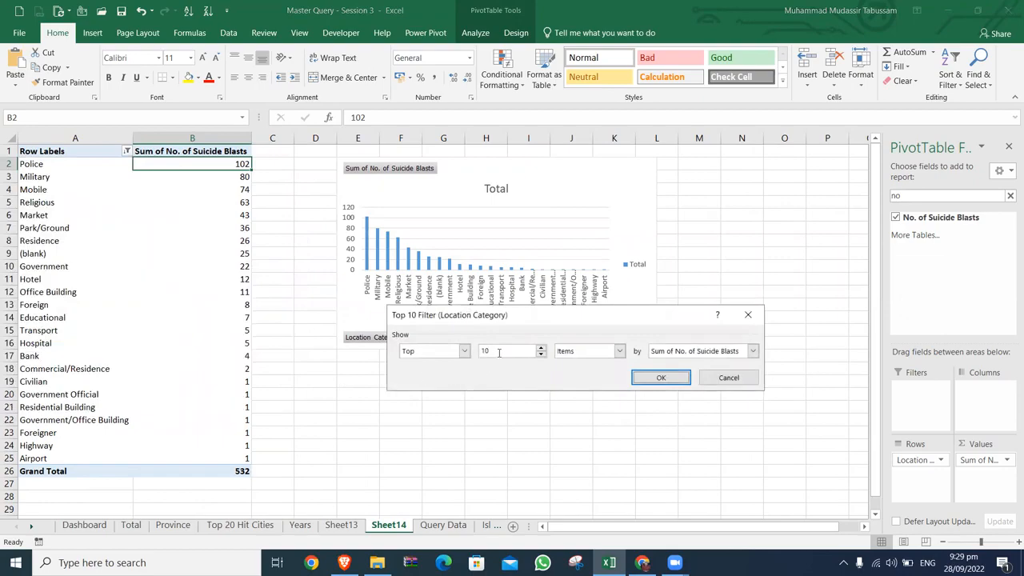
click(487, 350)
double_click(495, 350)
text(12)
click(676, 380)
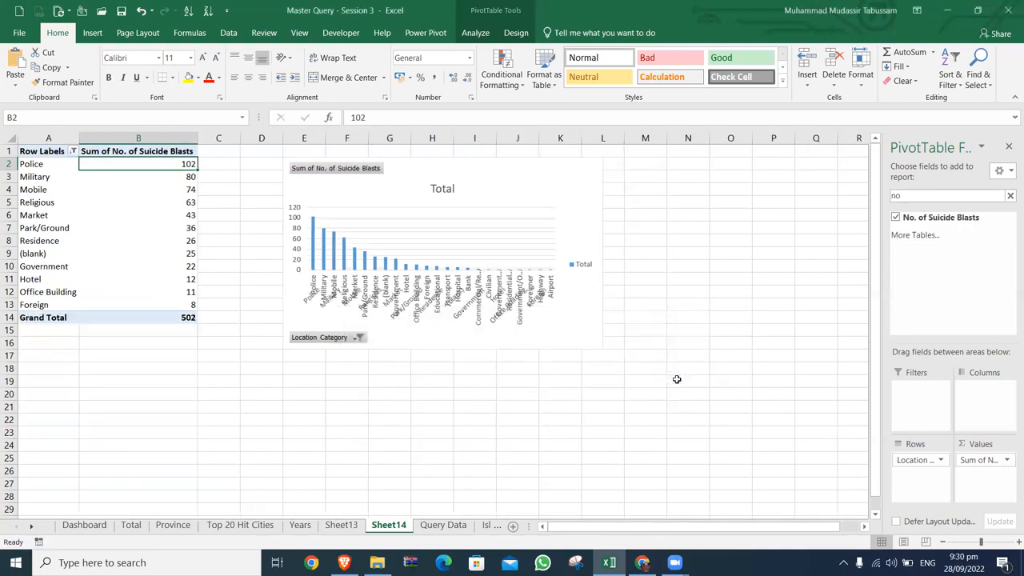
Delete the legend from the location category chart
click(584, 266)
key(Delete)
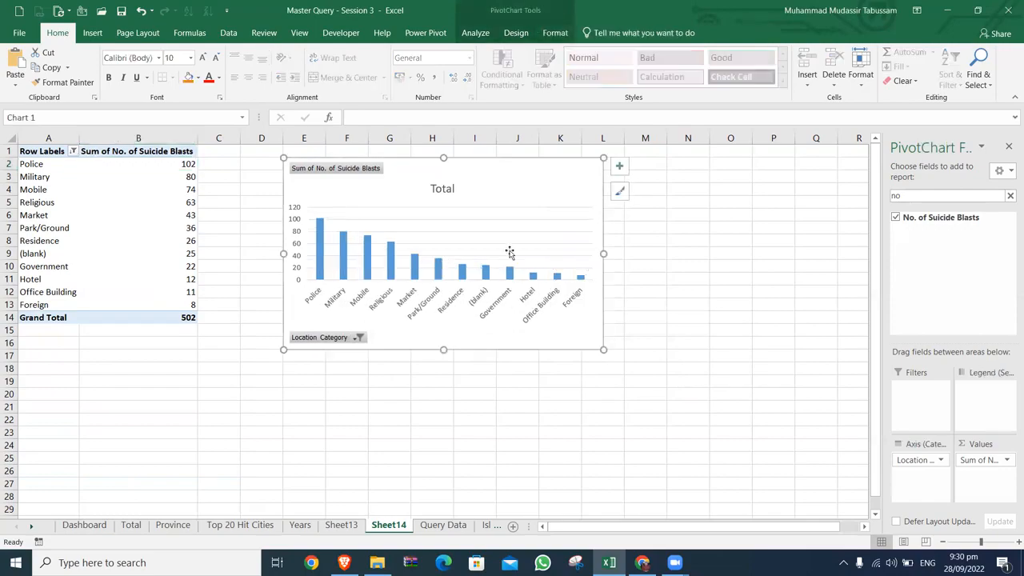
Delete the location category chart's title, vertical axis and gridlines, and add data labels to its columns
click(440, 186)
key(Delete)
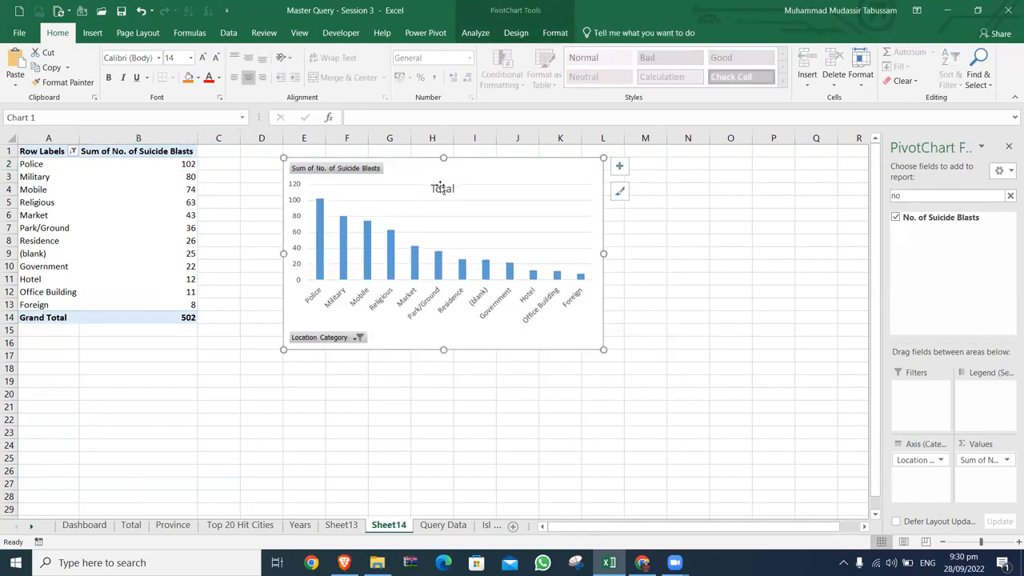
click(296, 210)
key(Delete)
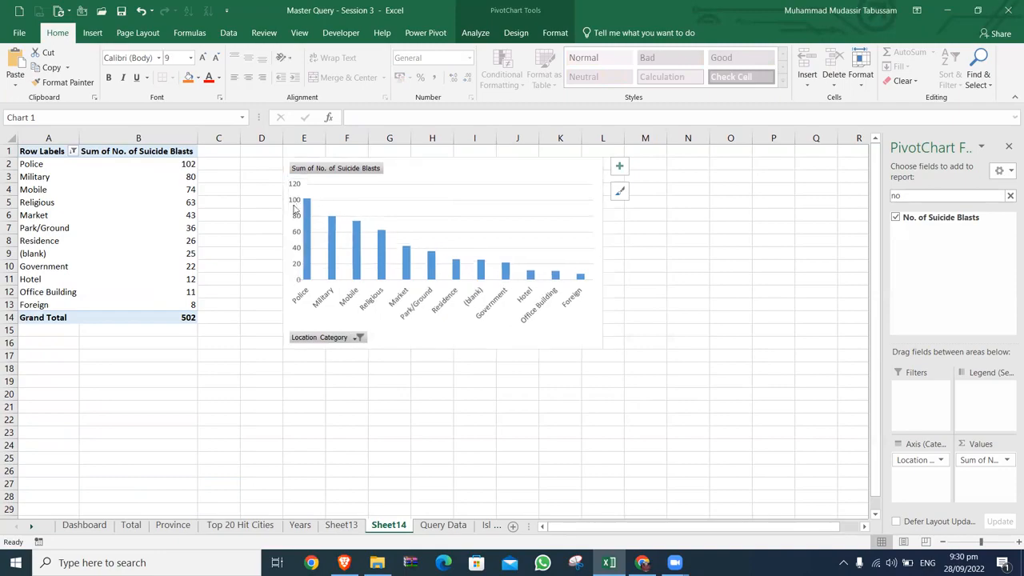
click(404, 203)
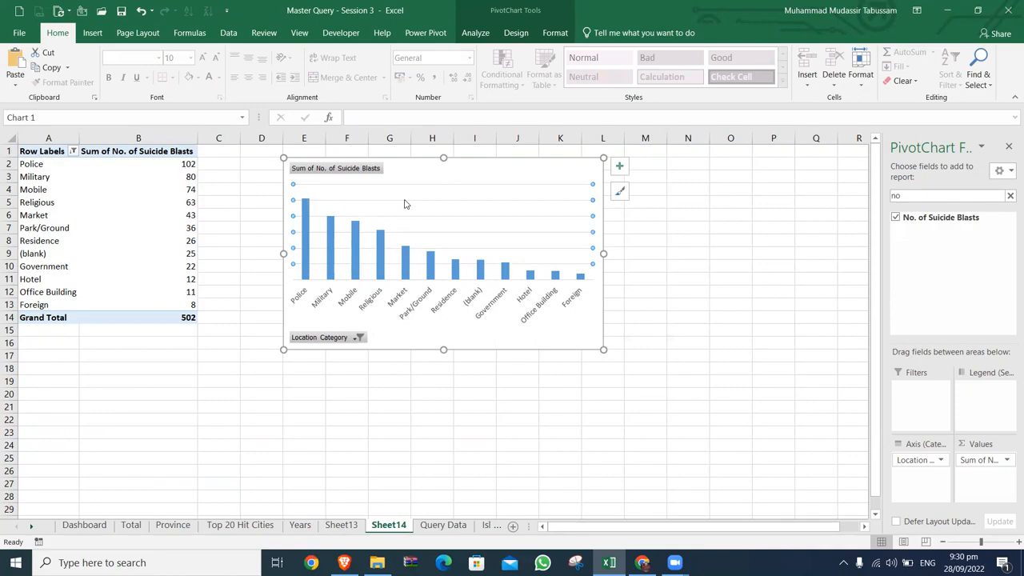
key(Delete)
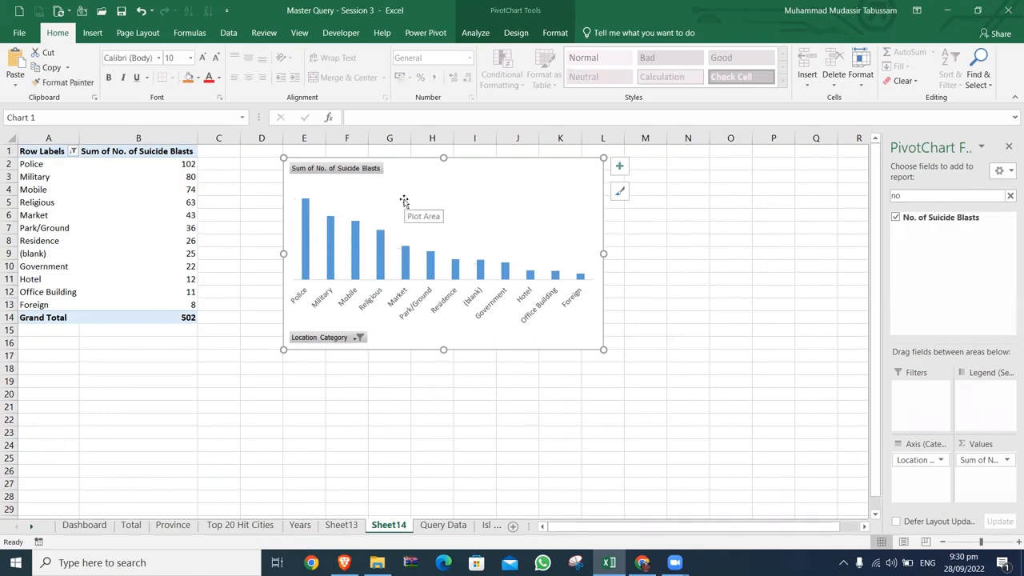
click(620, 166)
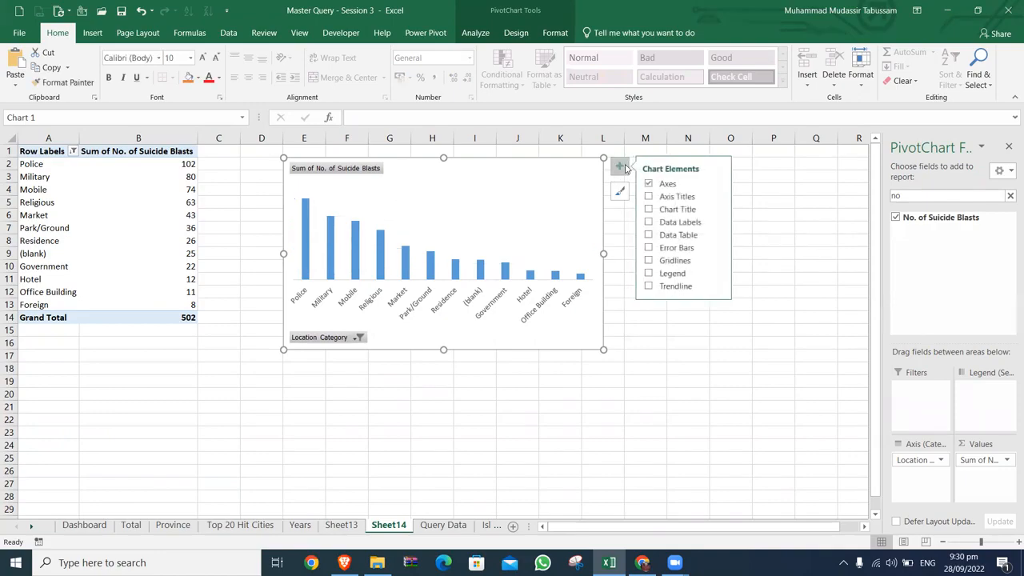
click(648, 222)
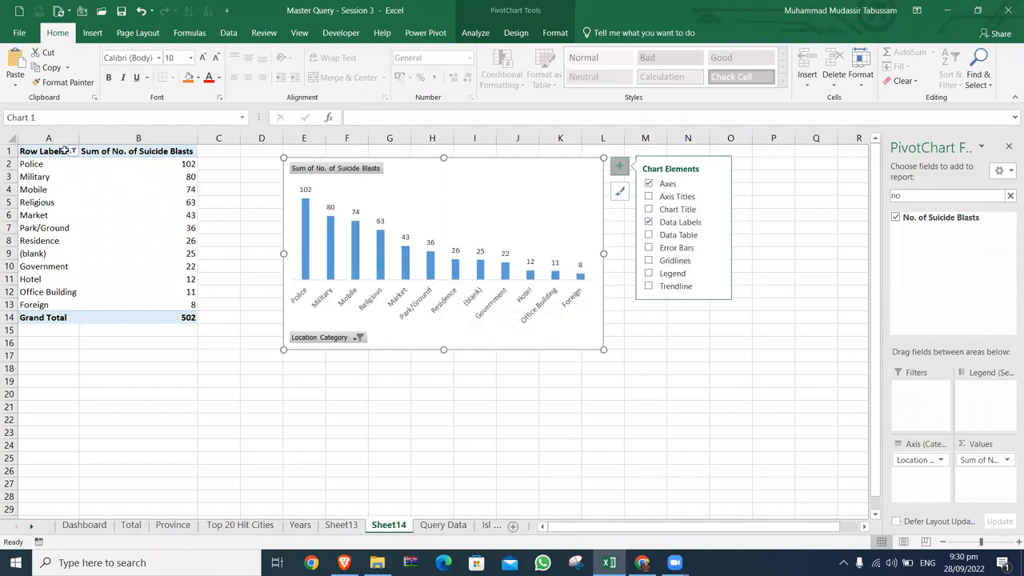
Exclude both the unlabelled entry and the (blank) entry from the PivotTable's Location Category filter
click(73, 151)
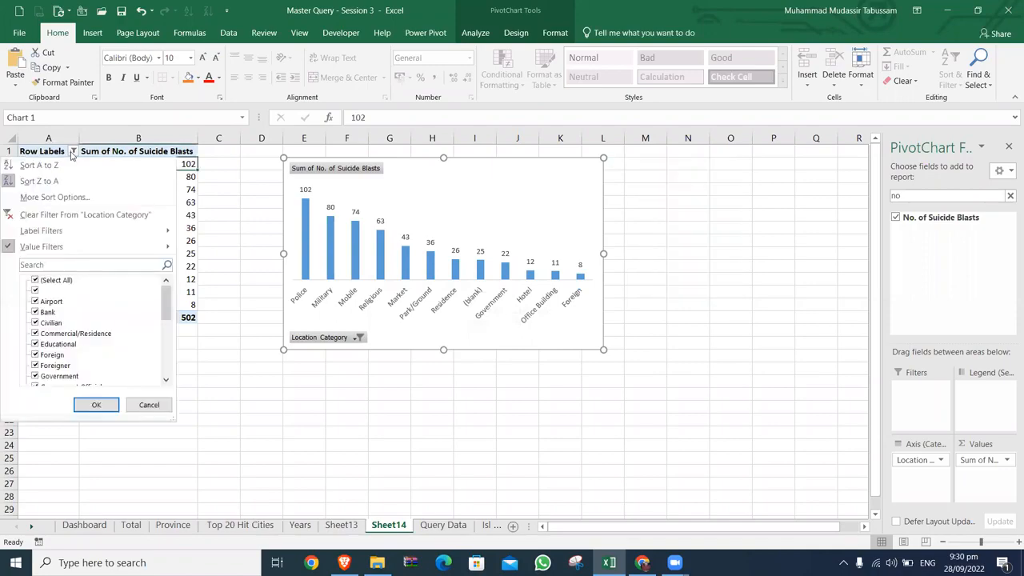
click(36, 291)
drag(165, 304, 166, 364)
click(46, 376)
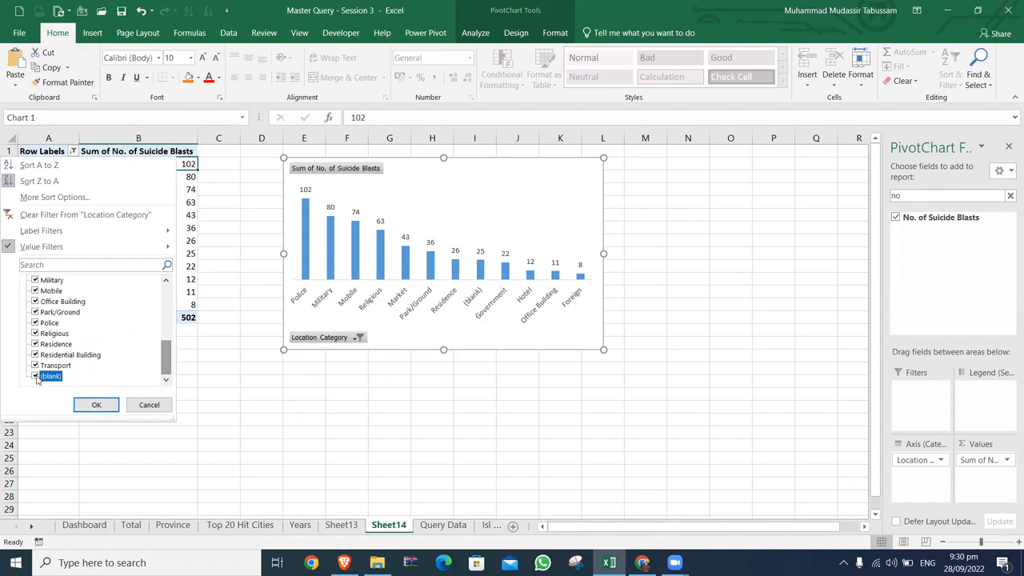
click(96, 404)
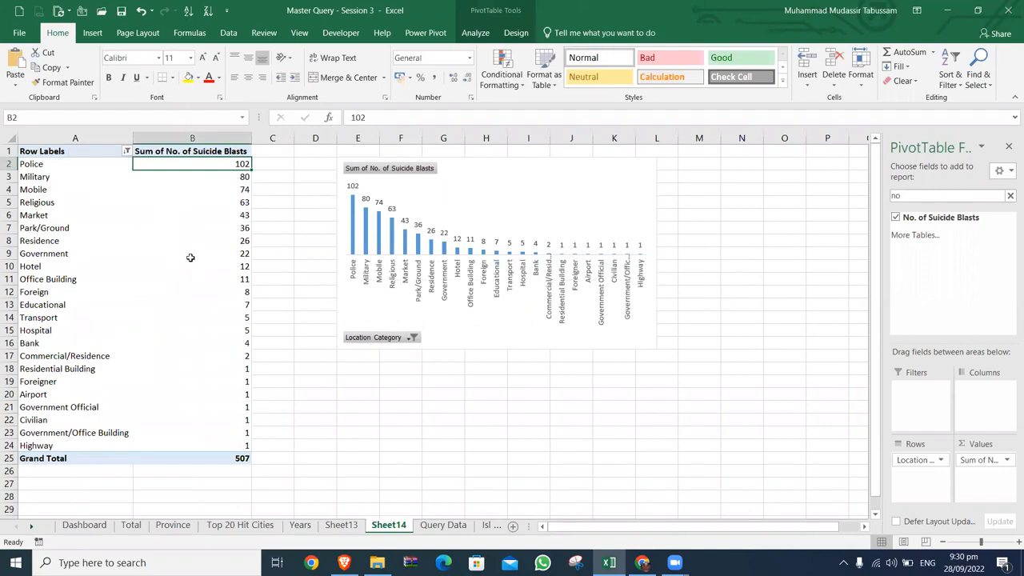
Filter Location Category to the top 10 items by Sum of No. of Suicide Blasts
click(127, 152)
mouse_move(76, 232)
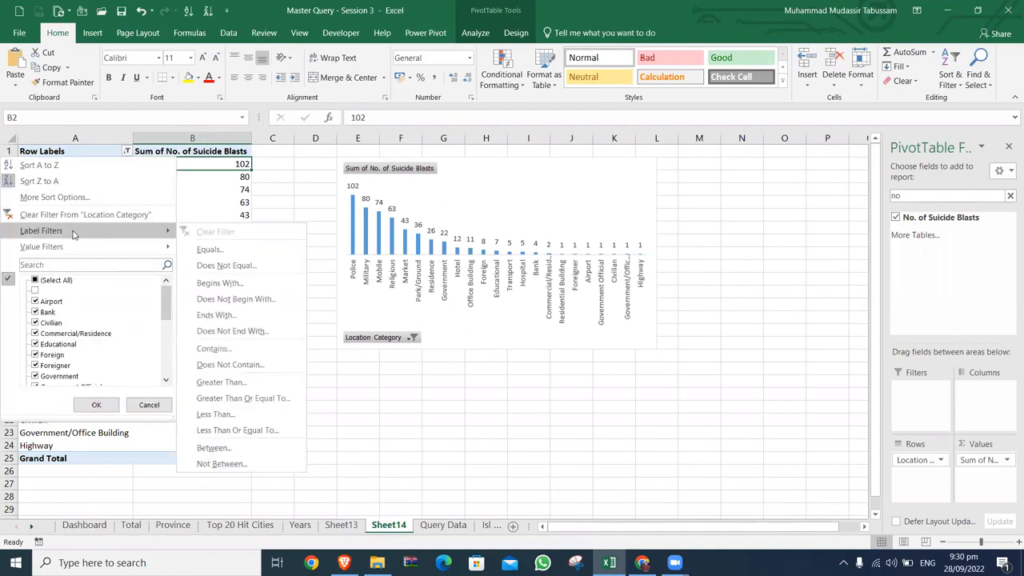
mouse_move(112, 250)
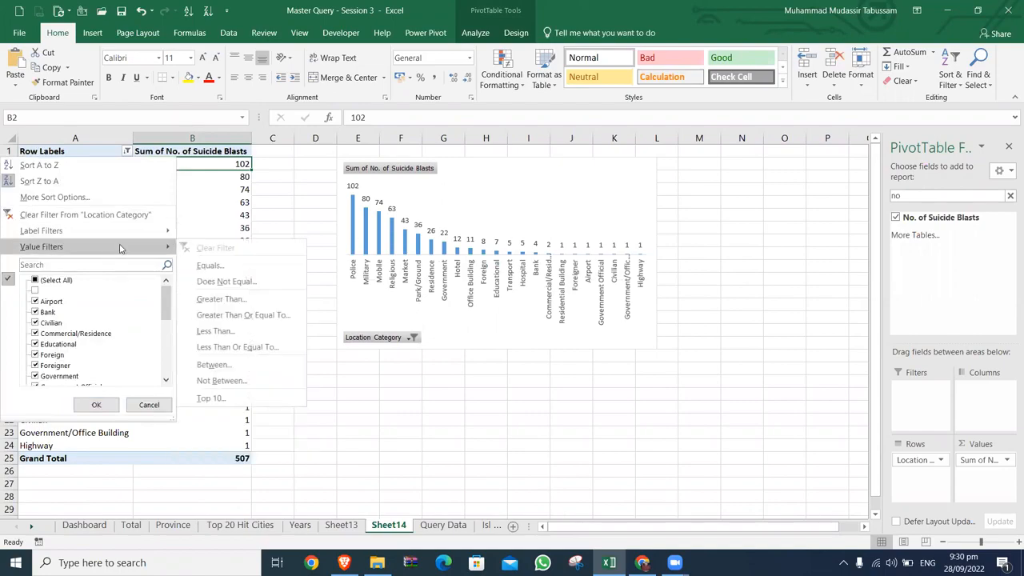
click(272, 404)
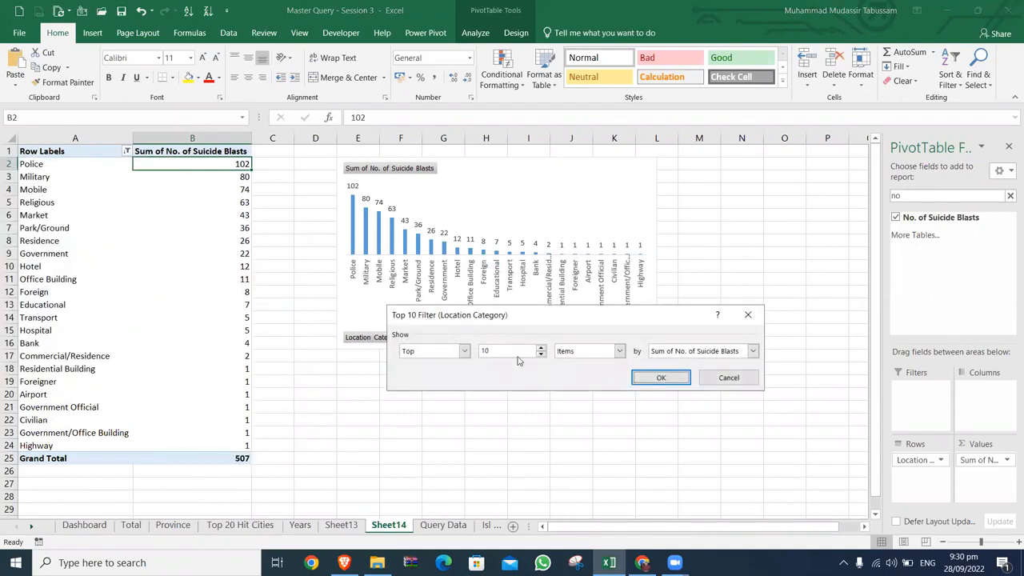
click(650, 377)
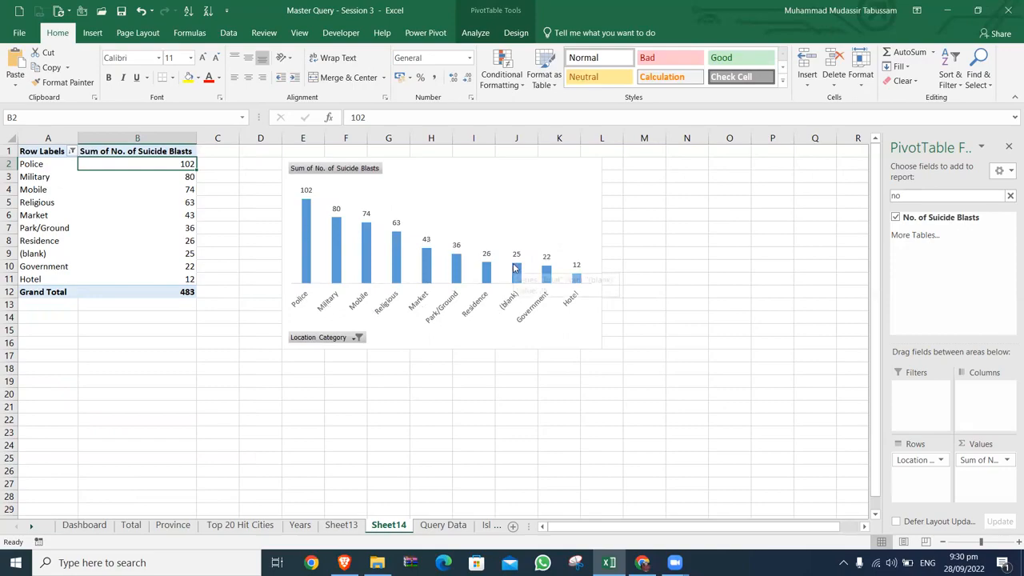
Clear the filter from the PivotTable's Location Category field
mouse_move(516, 267)
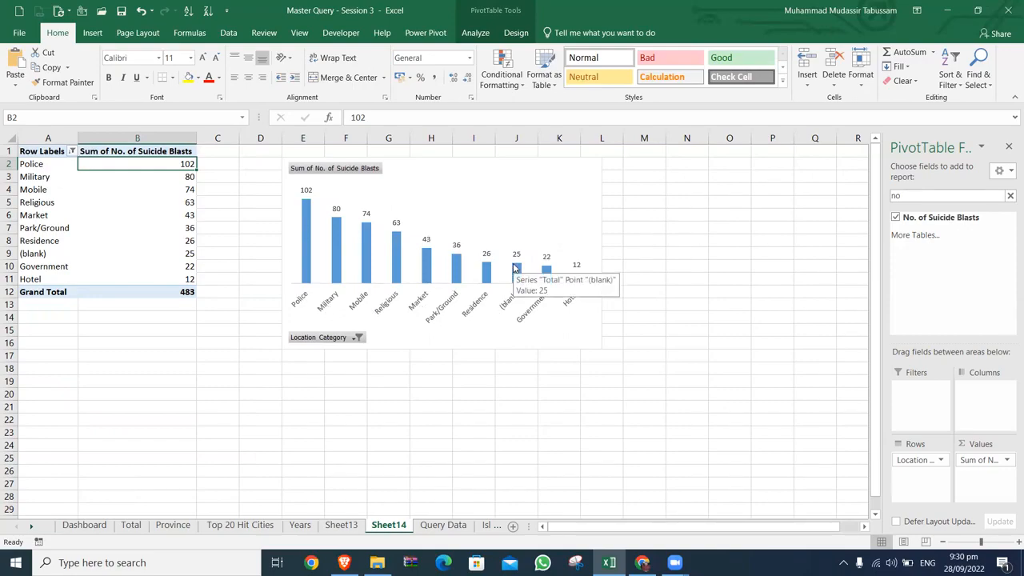
click(72, 151)
mouse_move(57, 235)
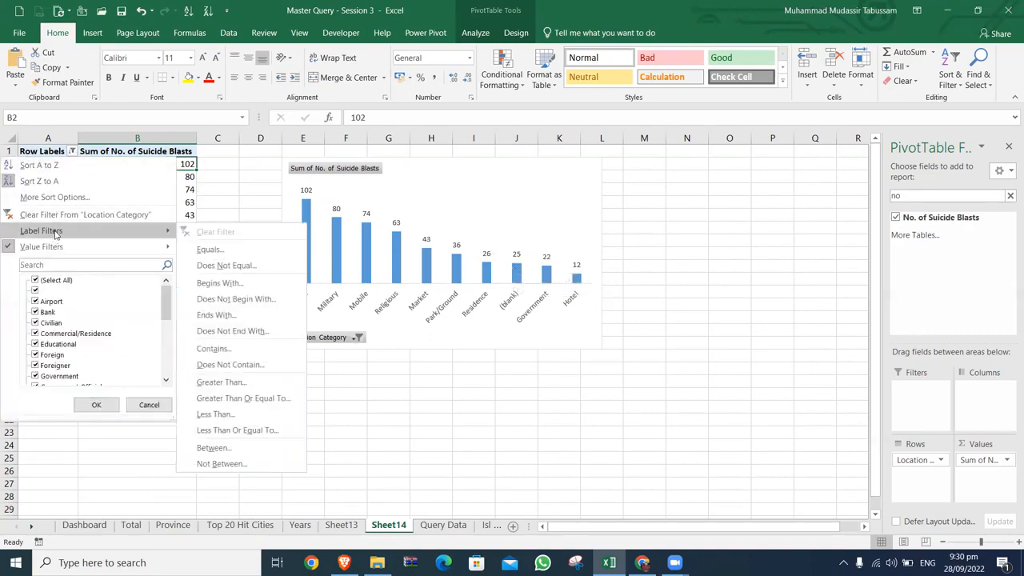
click(358, 403)
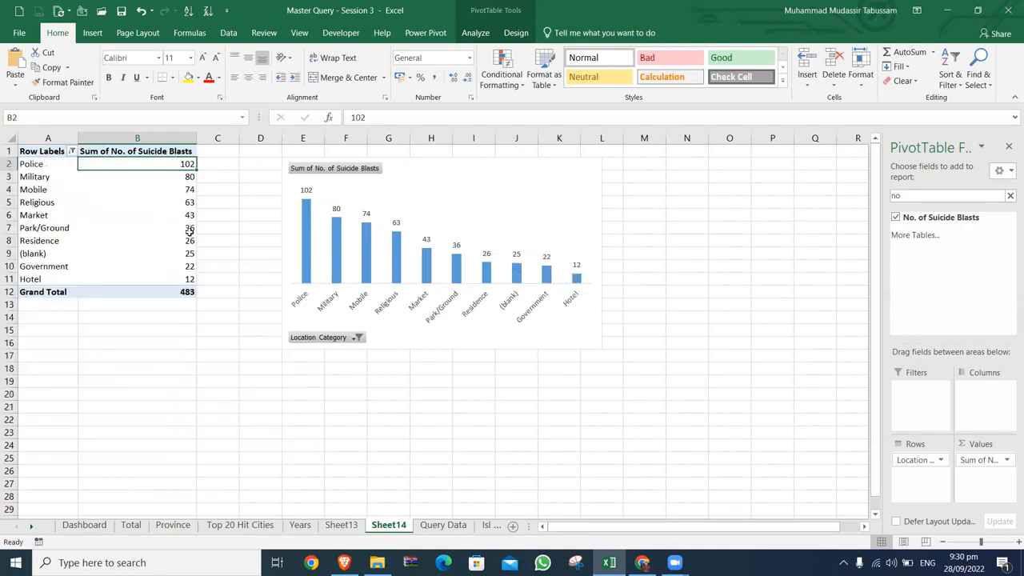
click(72, 151)
click(36, 214)
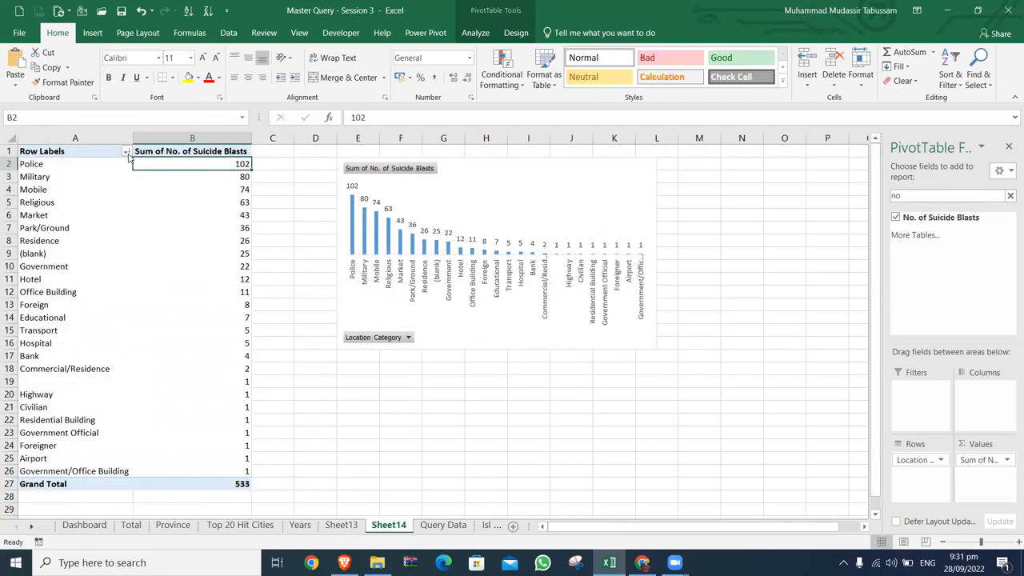
Apply a Top 10 value filter to Location Category, showing the top 10 items by Sum of No. of Suicide Blasts
click(126, 151)
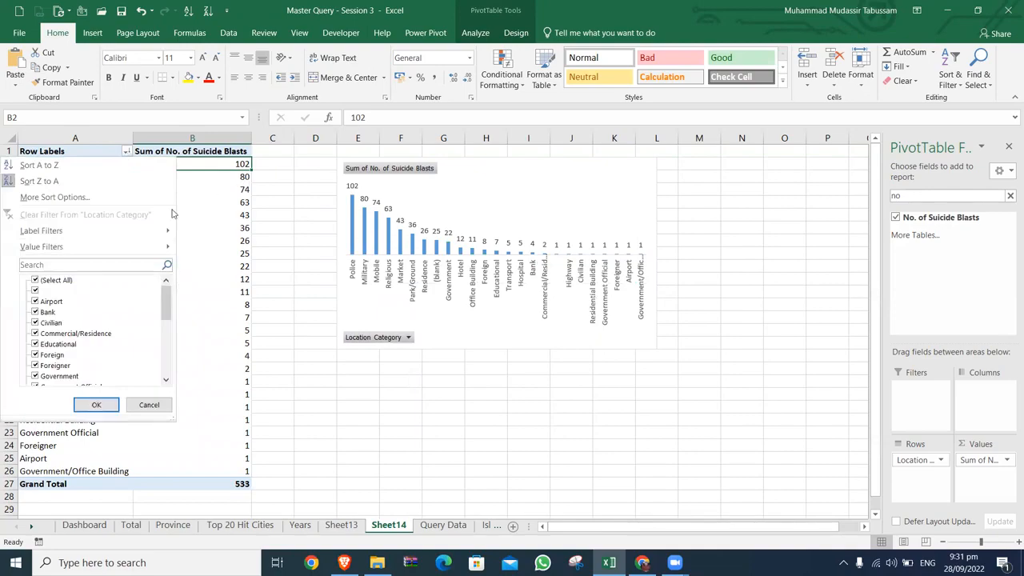
mouse_move(125, 245)
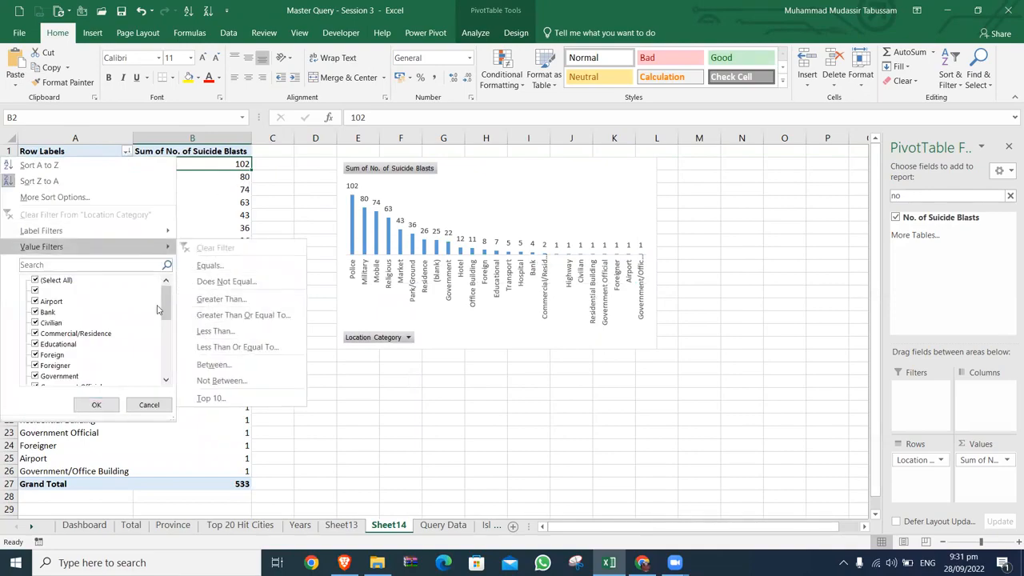
click(96, 404)
click(76, 164)
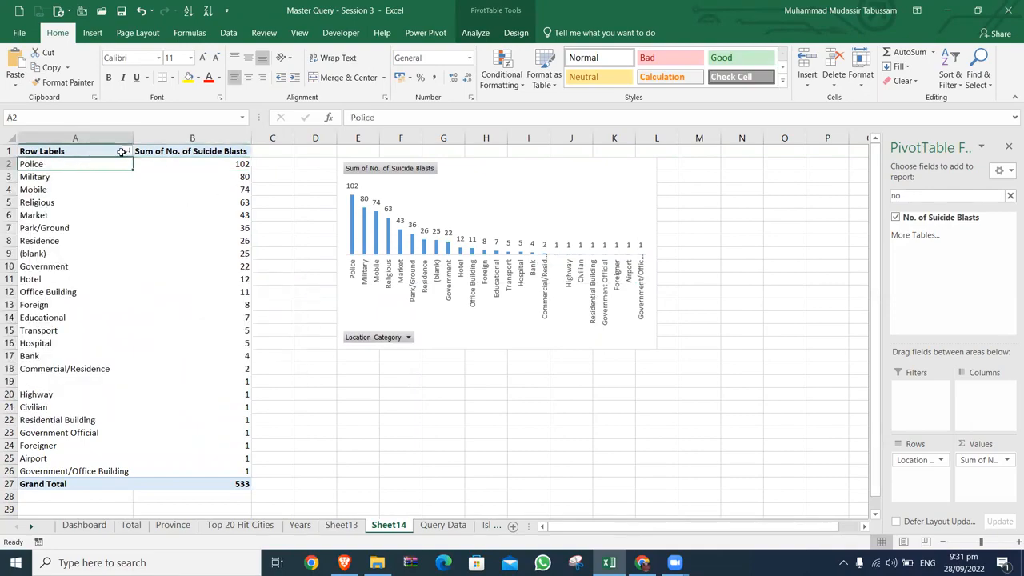
click(202, 164)
click(126, 151)
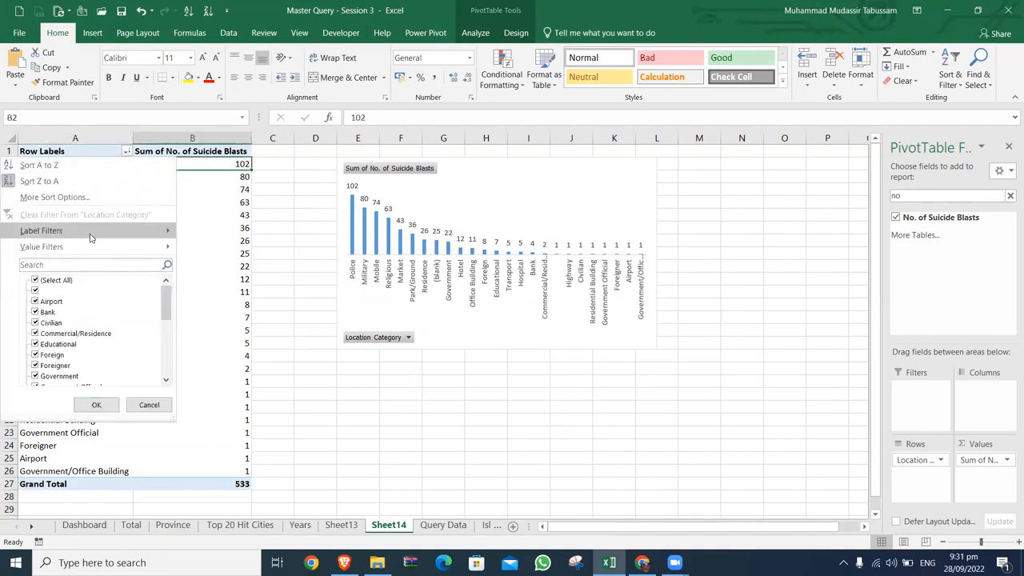
mouse_move(88, 245)
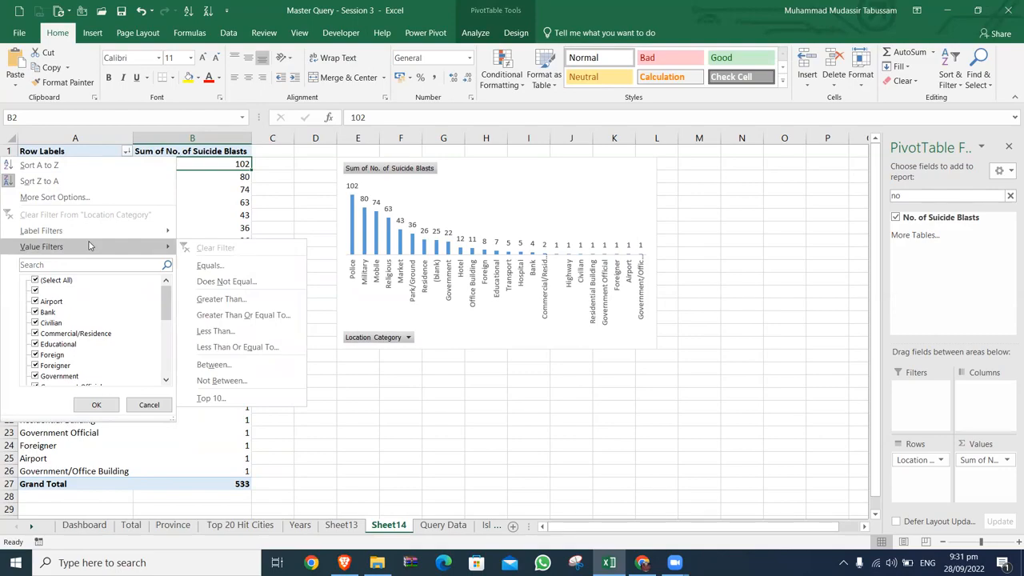
click(213, 396)
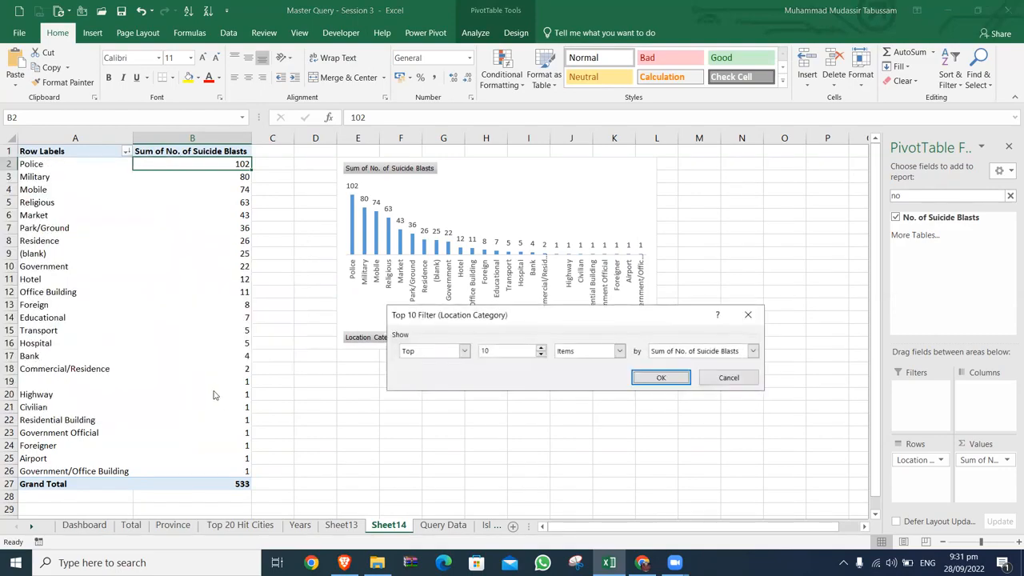
click(657, 383)
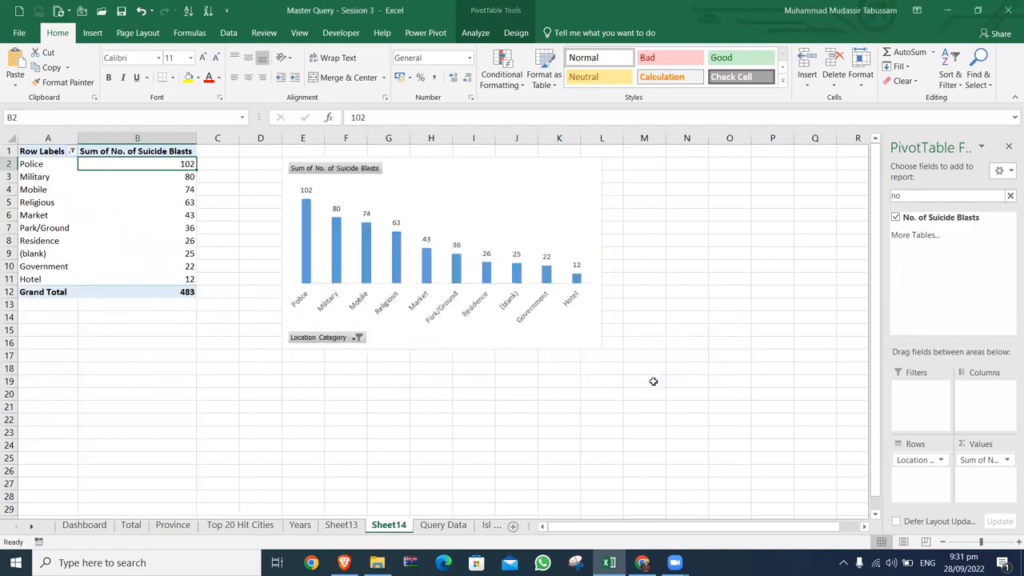
Hide all field buttons on the Location Category chart in Sheet14 and move the chart to the Dashboard sheet
right_click(374, 170)
click(429, 318)
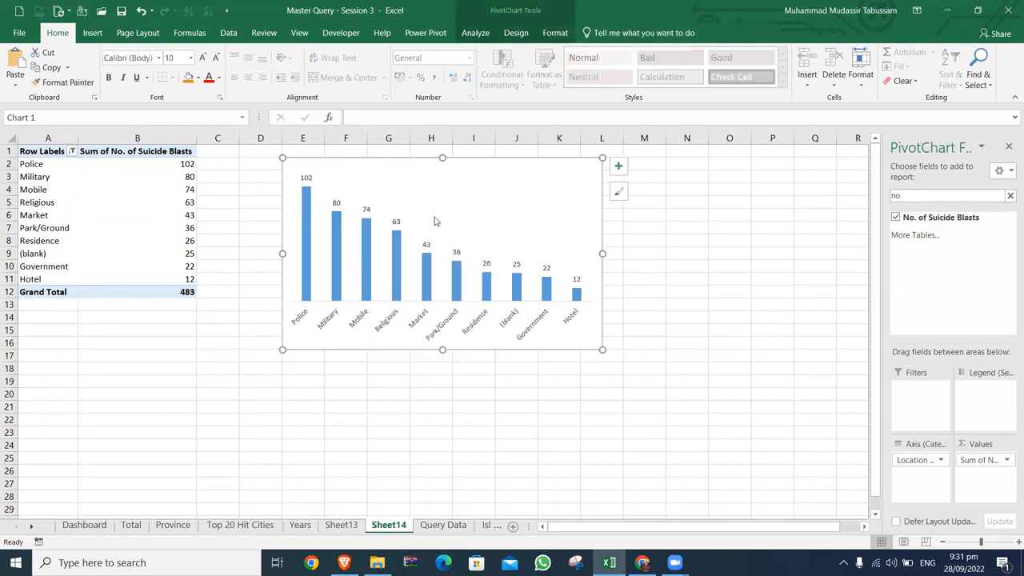
click(524, 206)
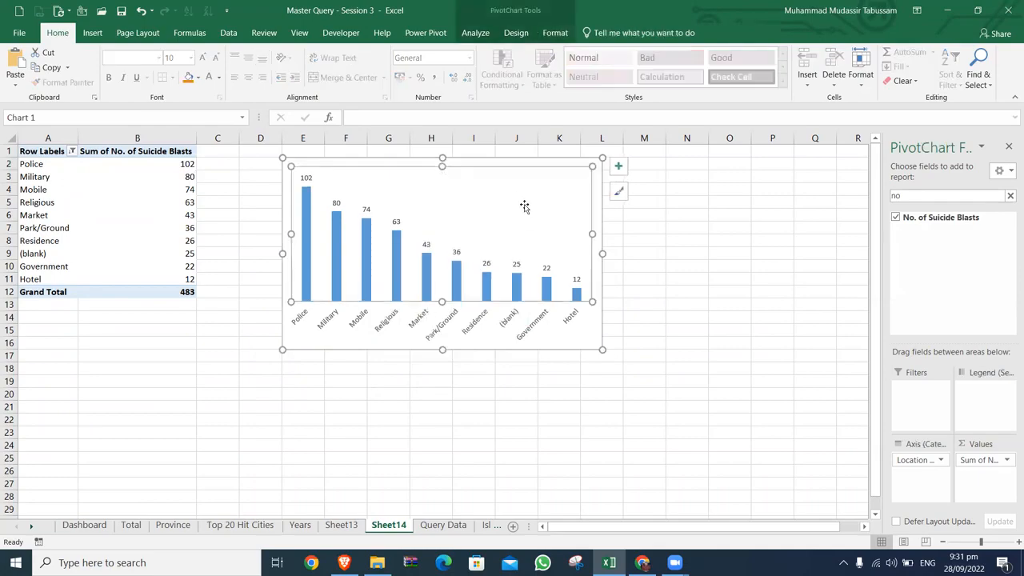
key(Delete)
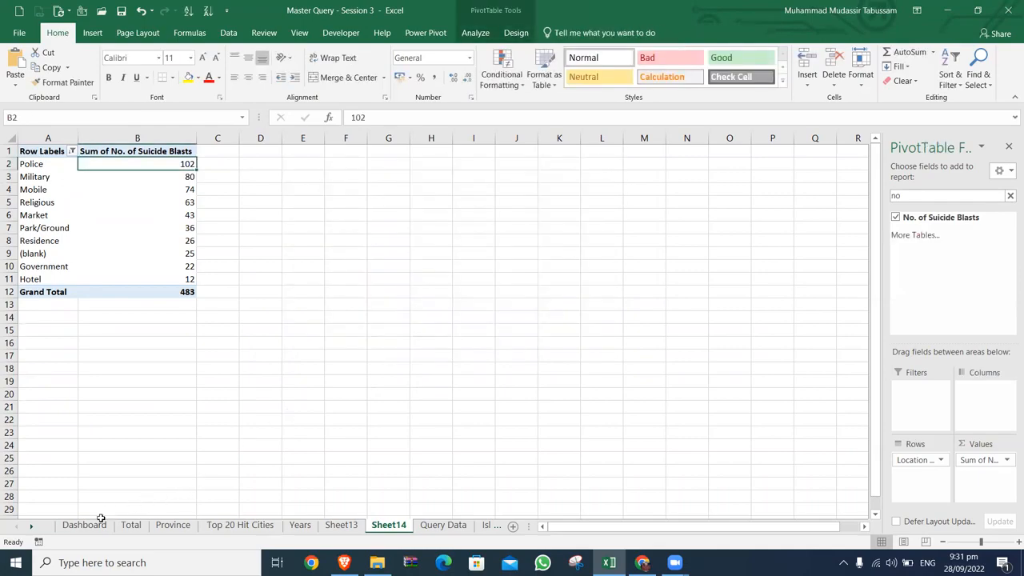
click(100, 520)
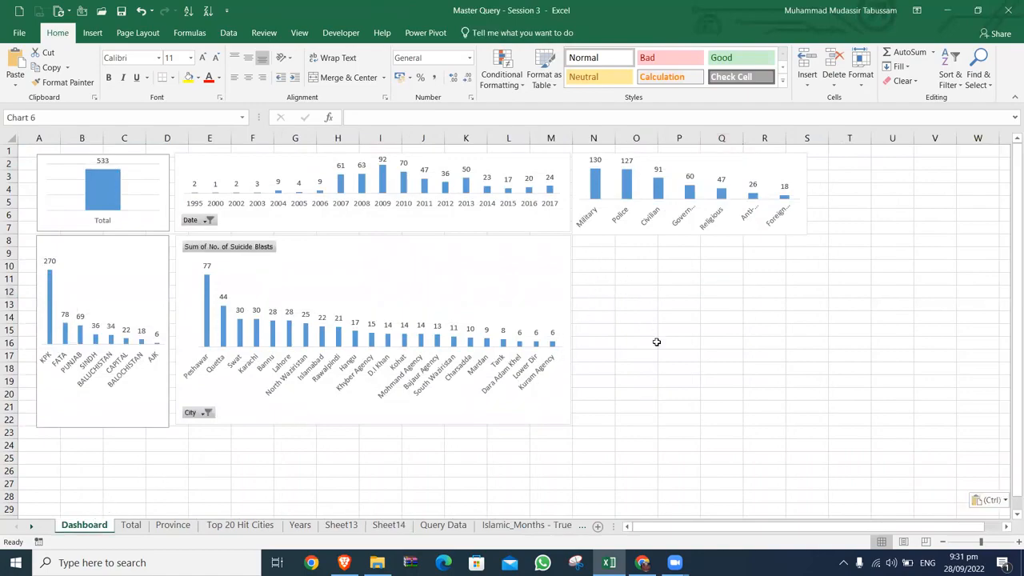
key(ctrl+v)
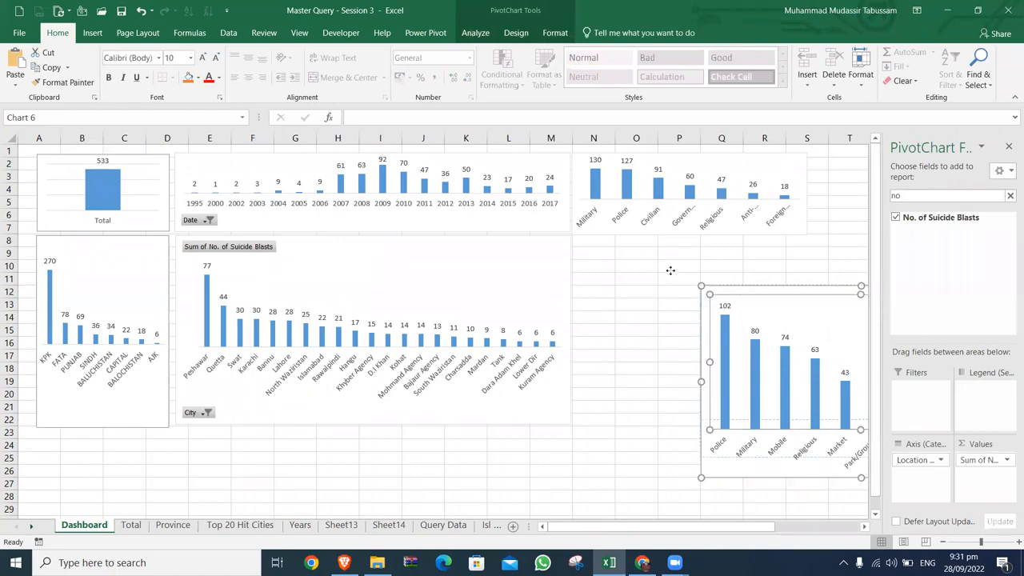
Place the pasted Location Category chart directly beneath the Military/Police/Civilian chart and resize it to about that chart's width, ending at row 22
click(779, 303)
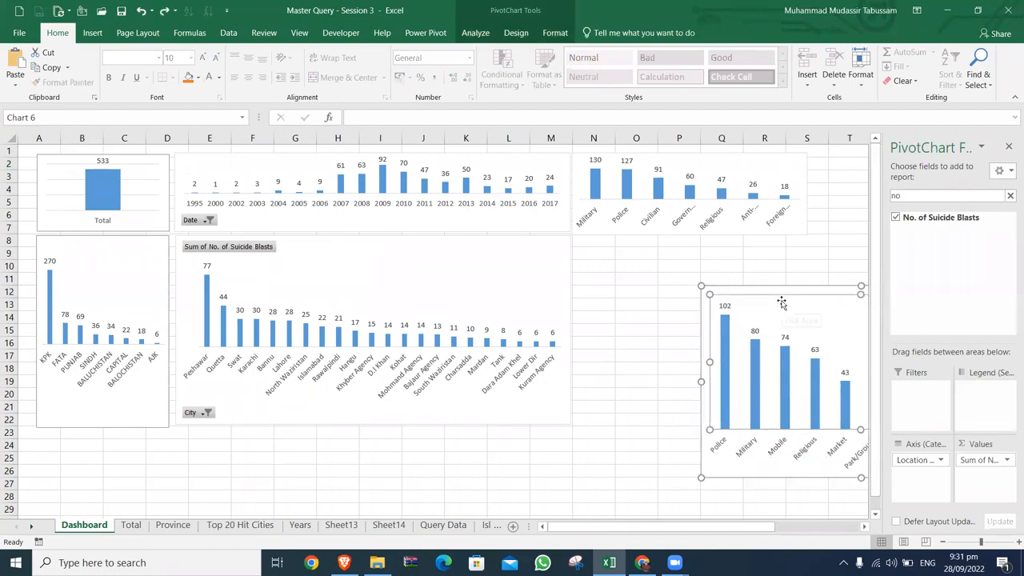
drag(781, 293, 655, 240)
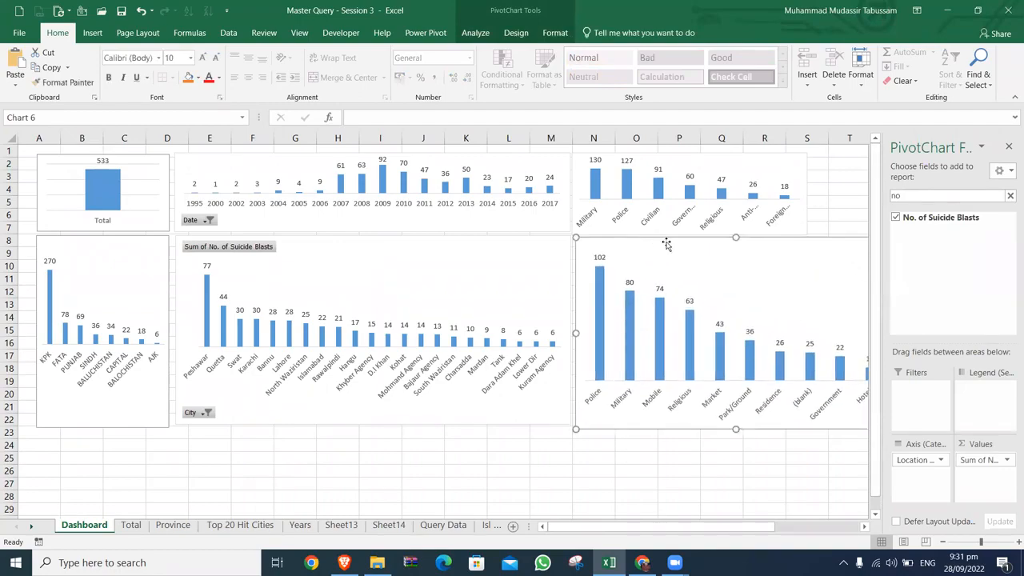
click(1008, 146)
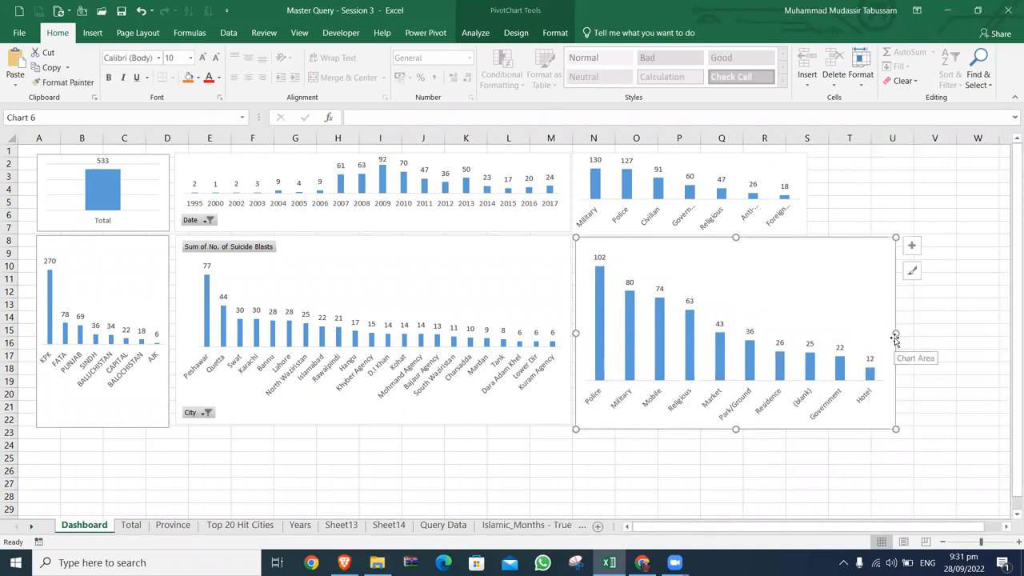
drag(889, 334, 809, 335)
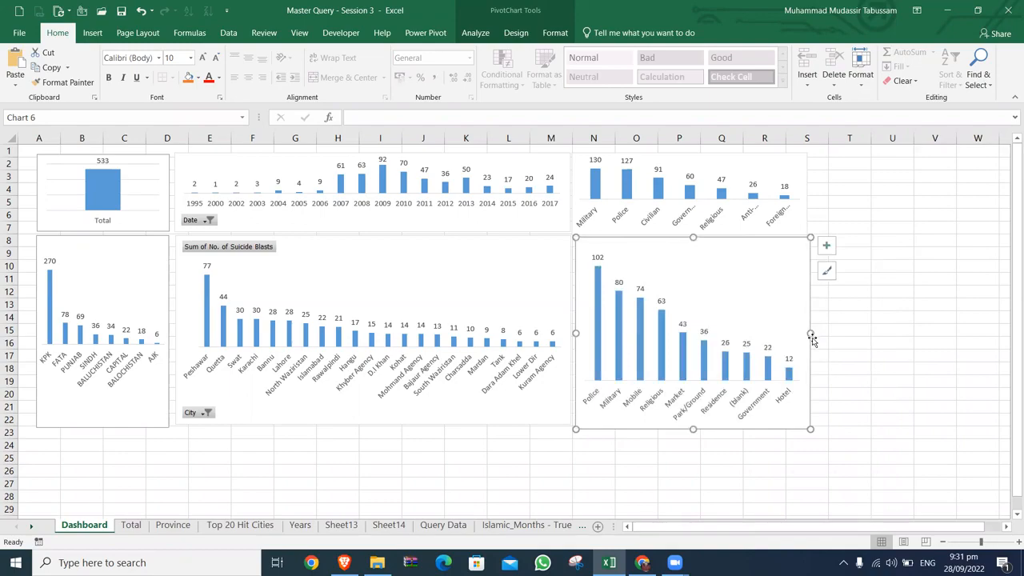
drag(693, 426, 692, 423)
click(575, 459)
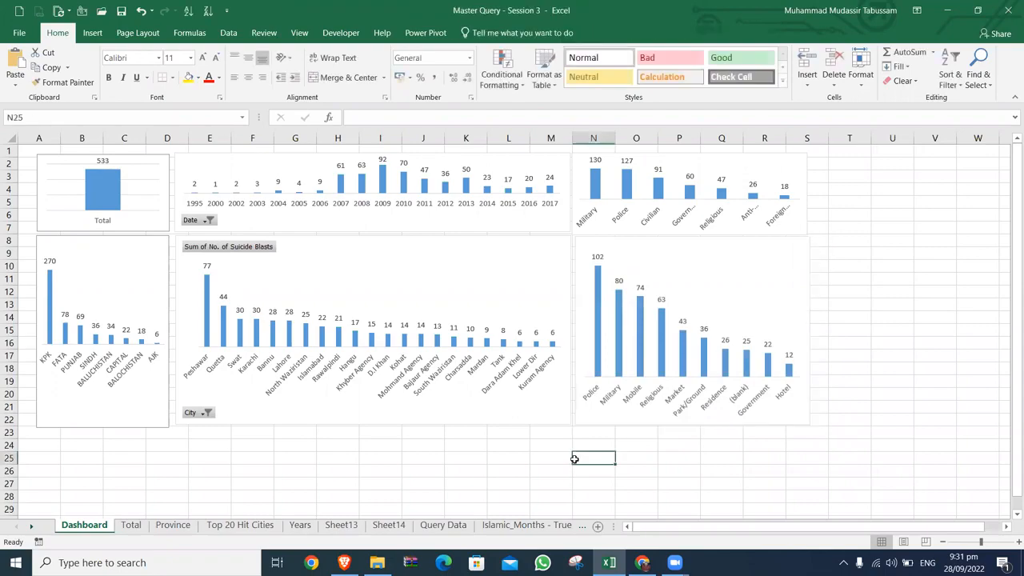
scroll(574, 459, down, 3)
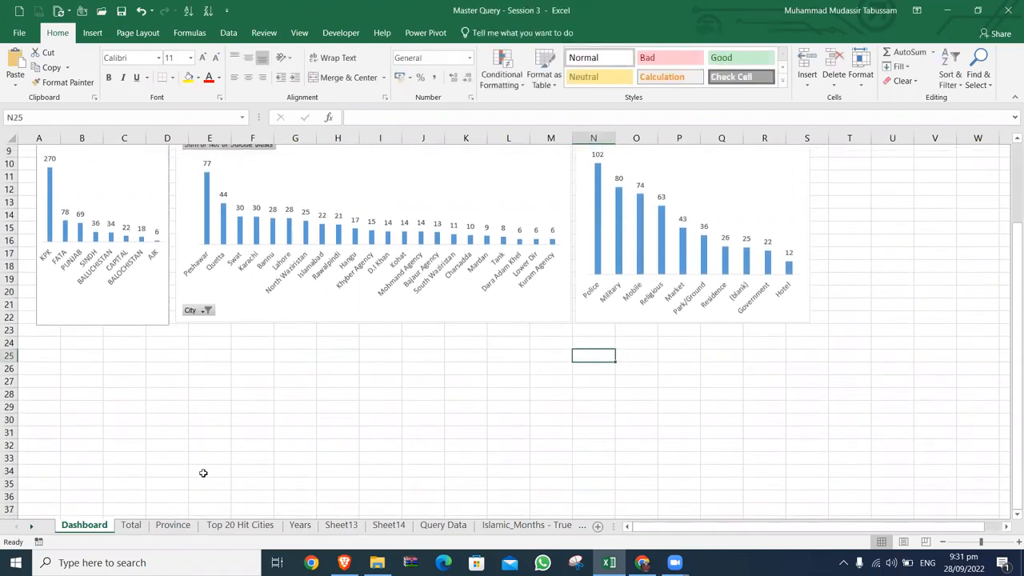
click(442, 525)
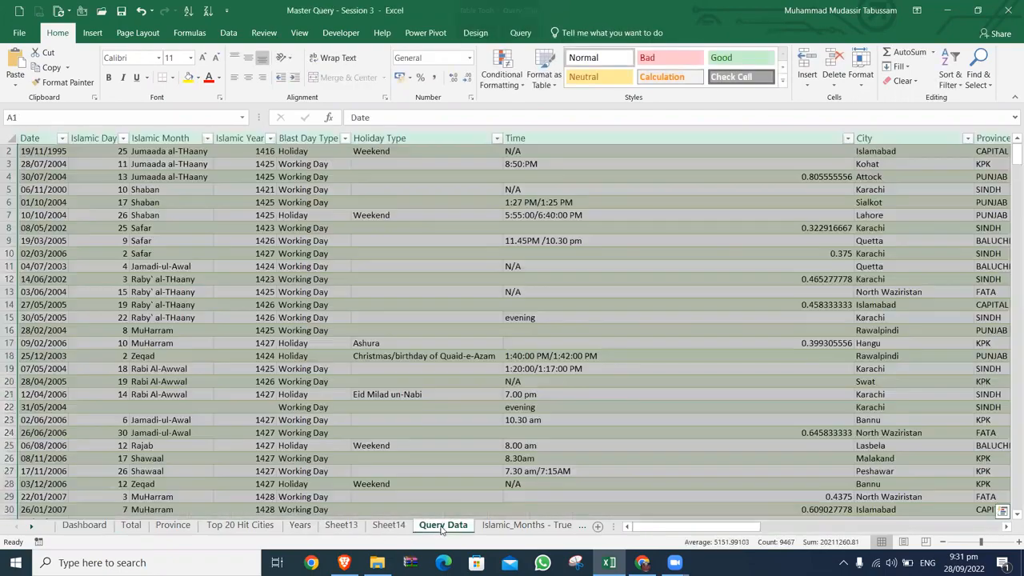
key(ctrl+Home)
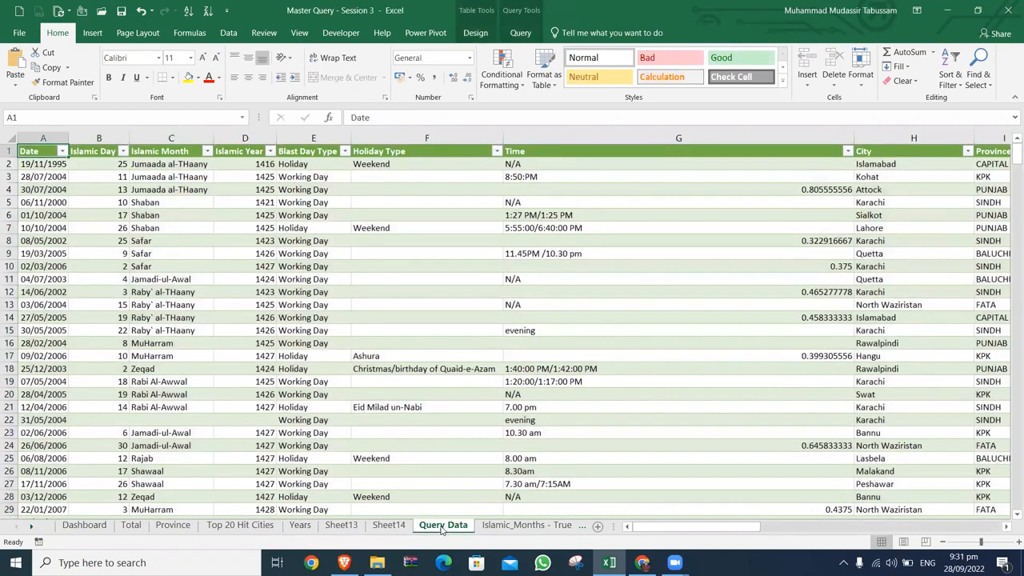
click(83, 525)
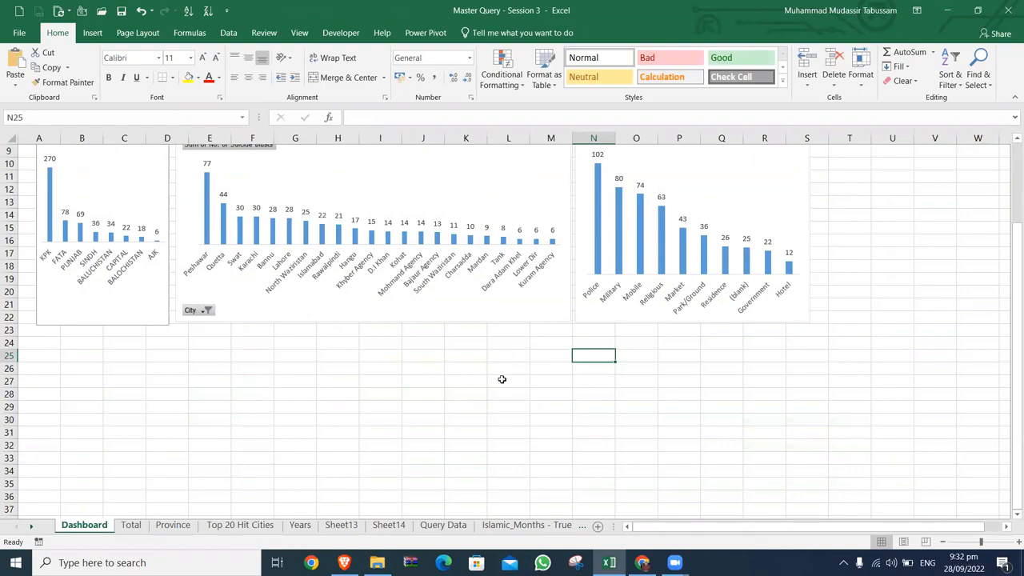
Insert a PivotChart on a new worksheet from columns A to W of the Query Data sheet
click(440, 525)
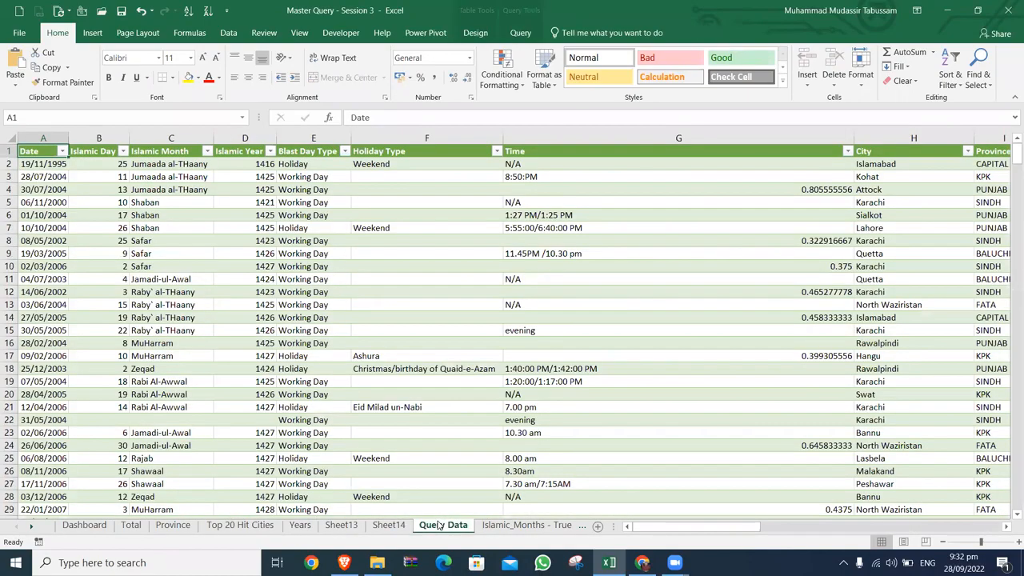
key(ctrl+shift+End)
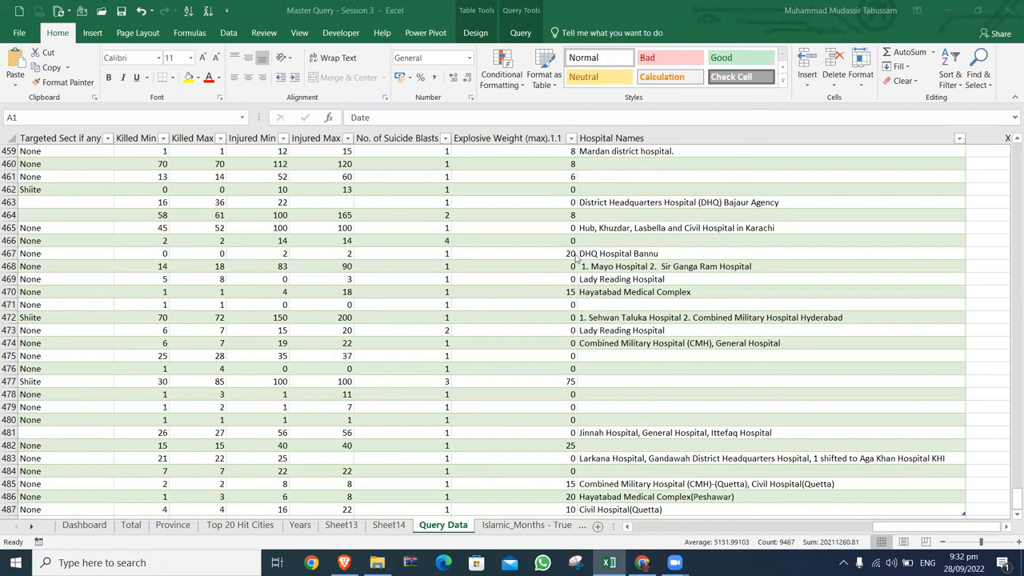
click(328, 335)
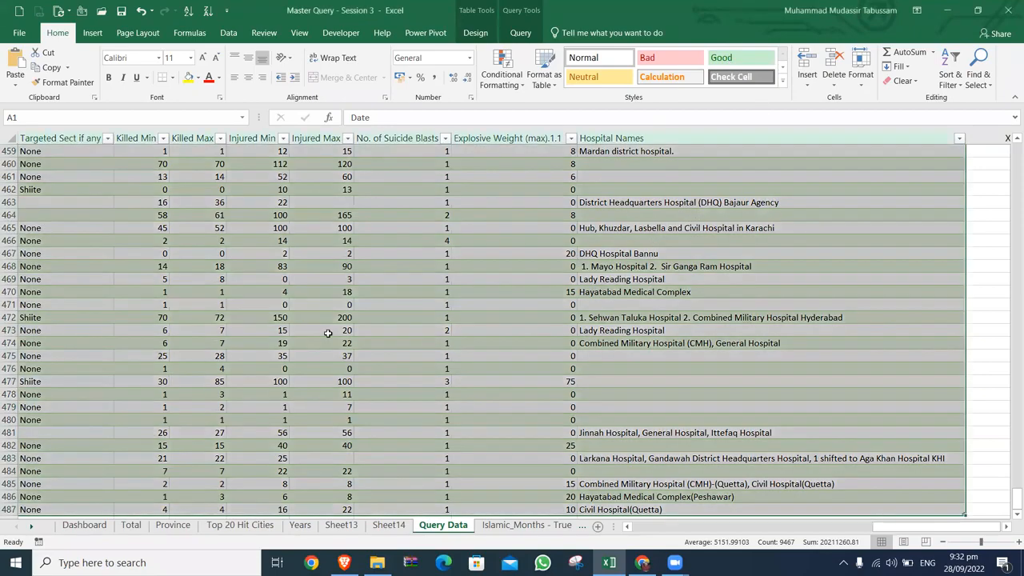
click(93, 33)
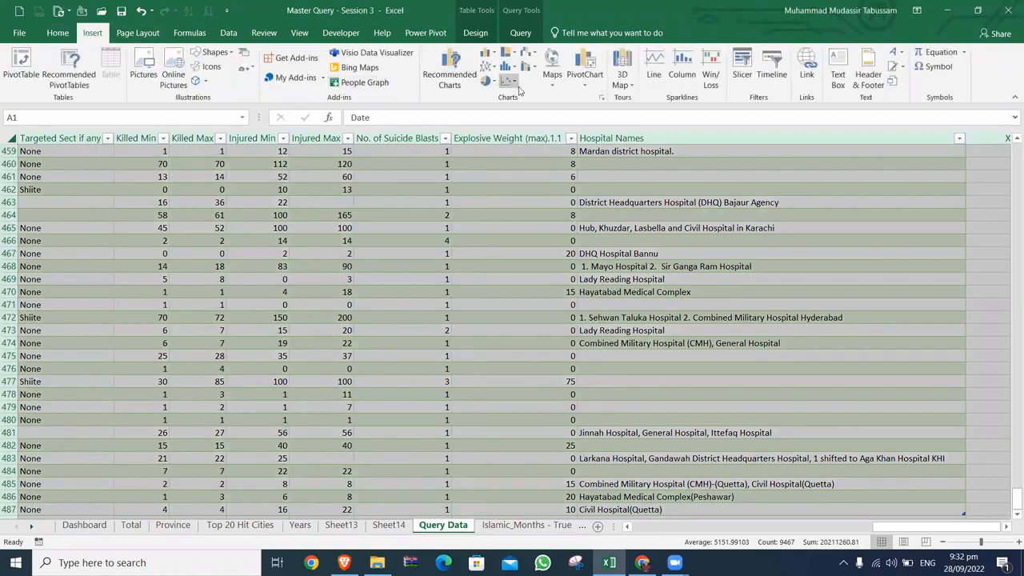
click(585, 88)
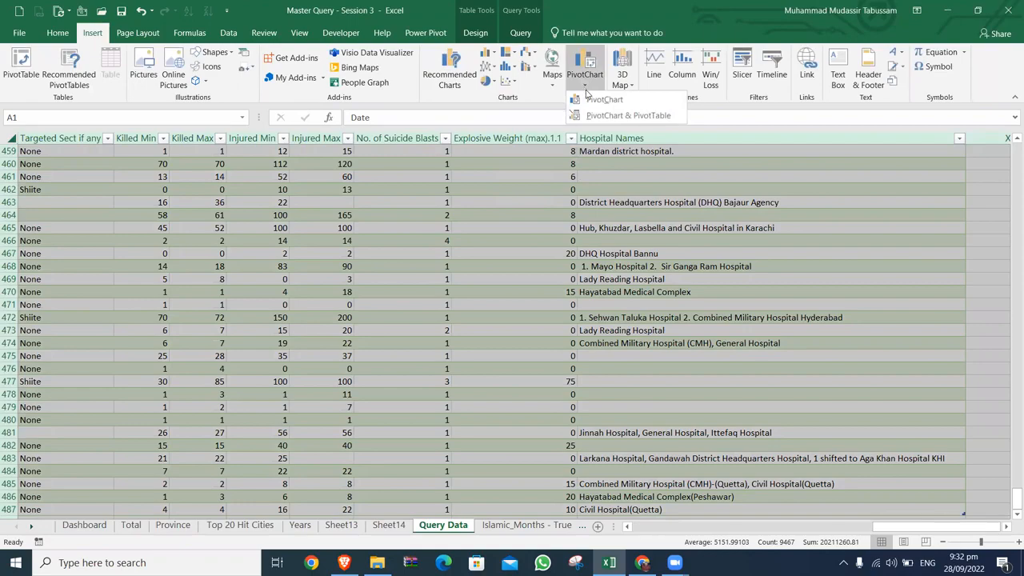
click(592, 99)
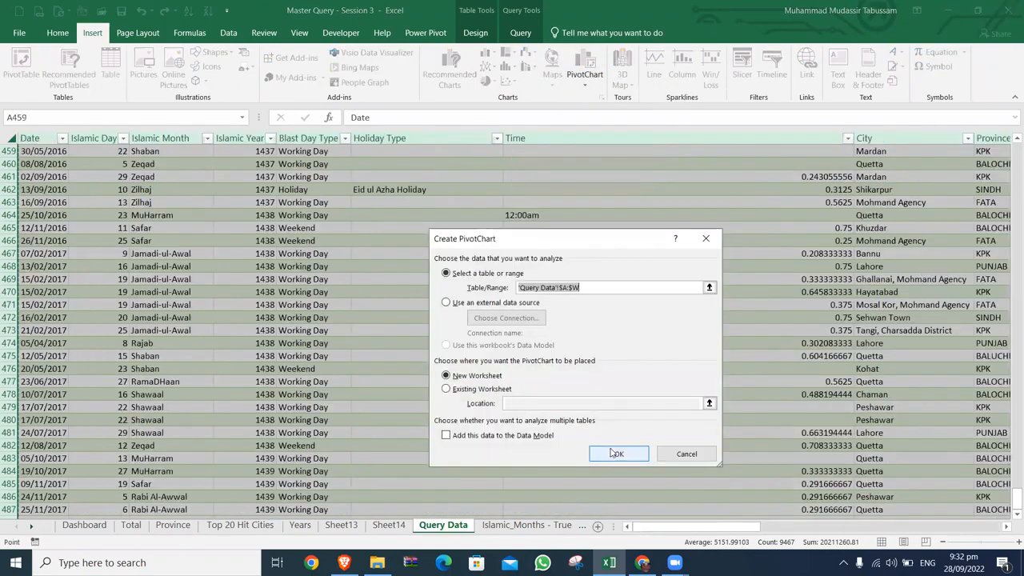
click(616, 453)
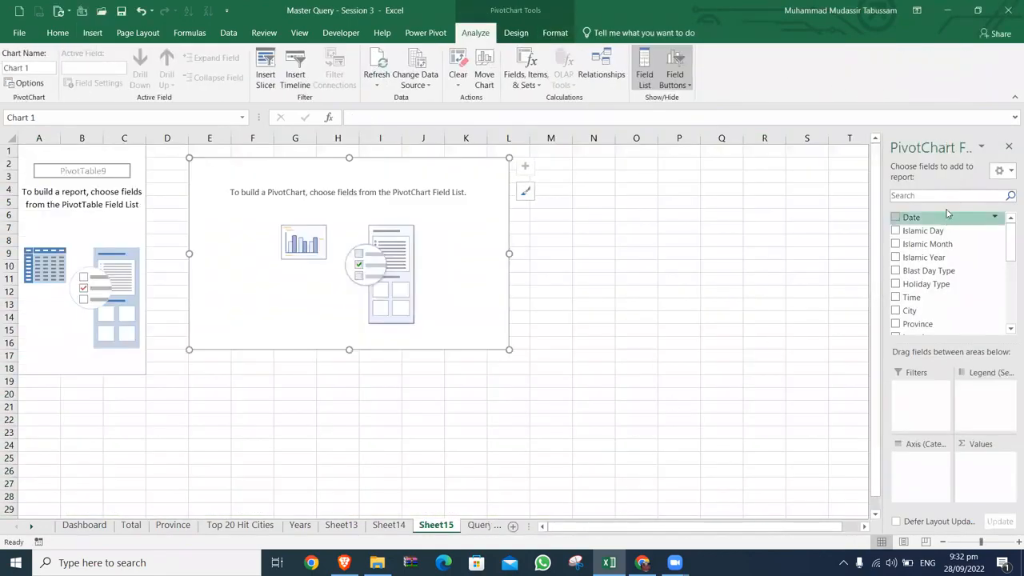
Build the PivotChart with Location Sensitivity as the axis and the sum of No. of Suicide Blasts as values
click(945, 196)
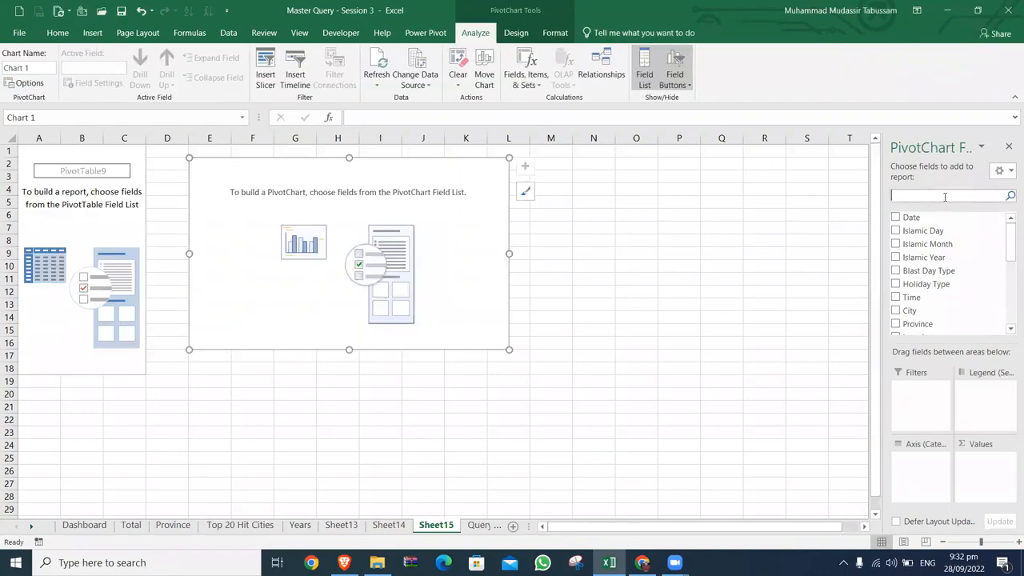
text(sen)
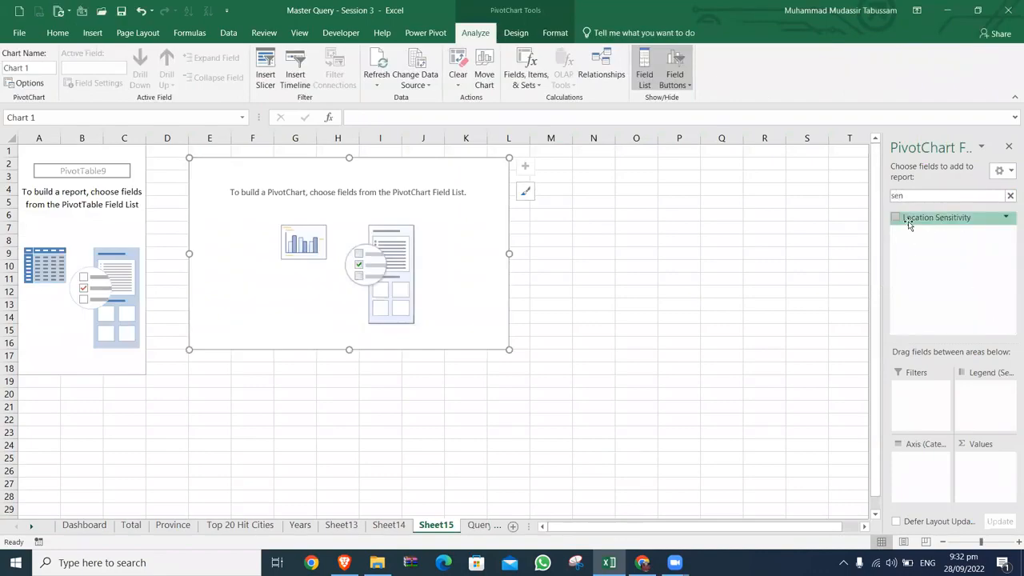
click(897, 219)
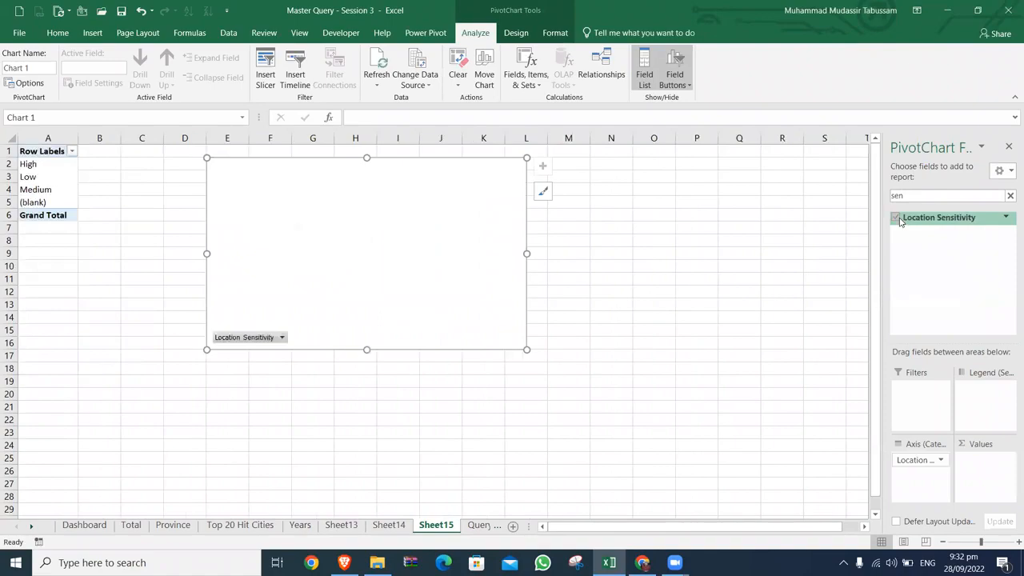
click(1010, 196)
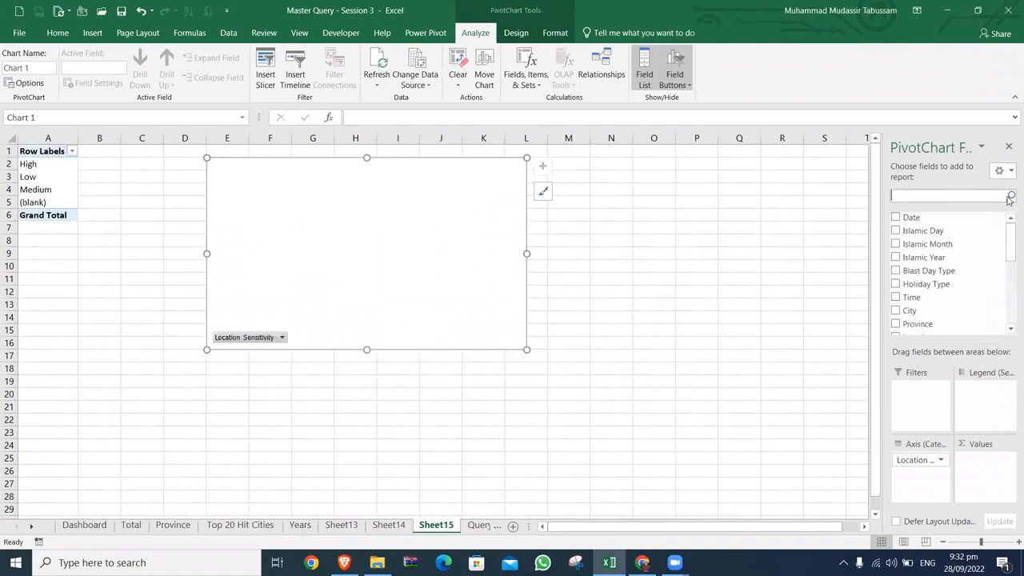
text(no)
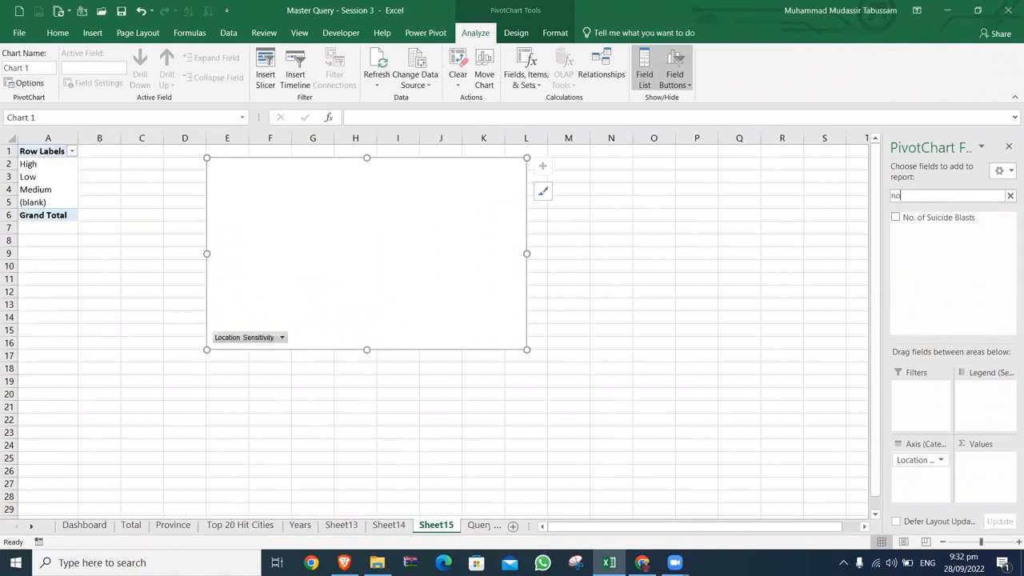
click(896, 218)
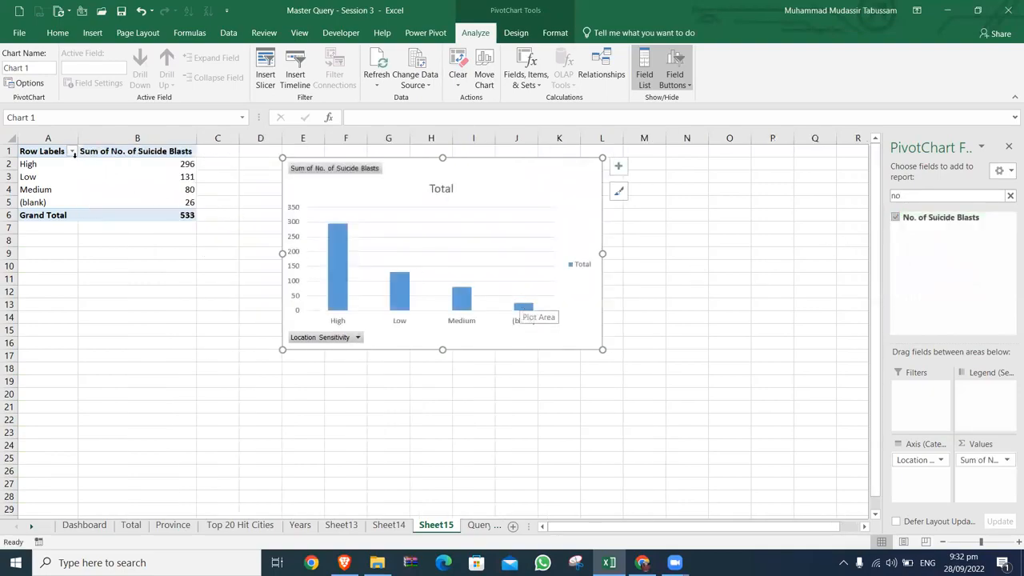
Filter the (blank) item out of the Location Sensitivity row labels
click(72, 152)
click(34, 322)
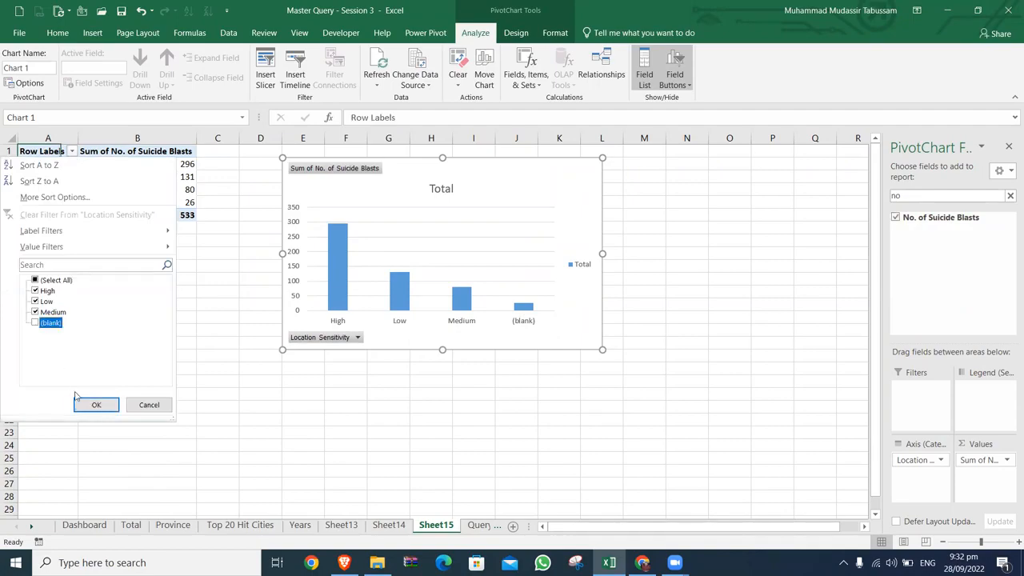
click(88, 404)
click(515, 32)
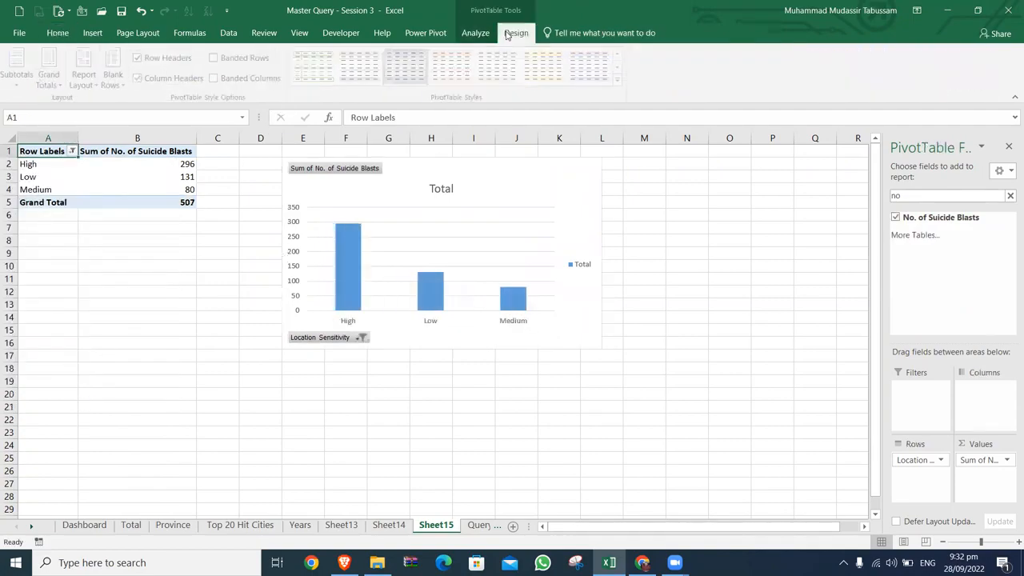
click(475, 33)
click(429, 35)
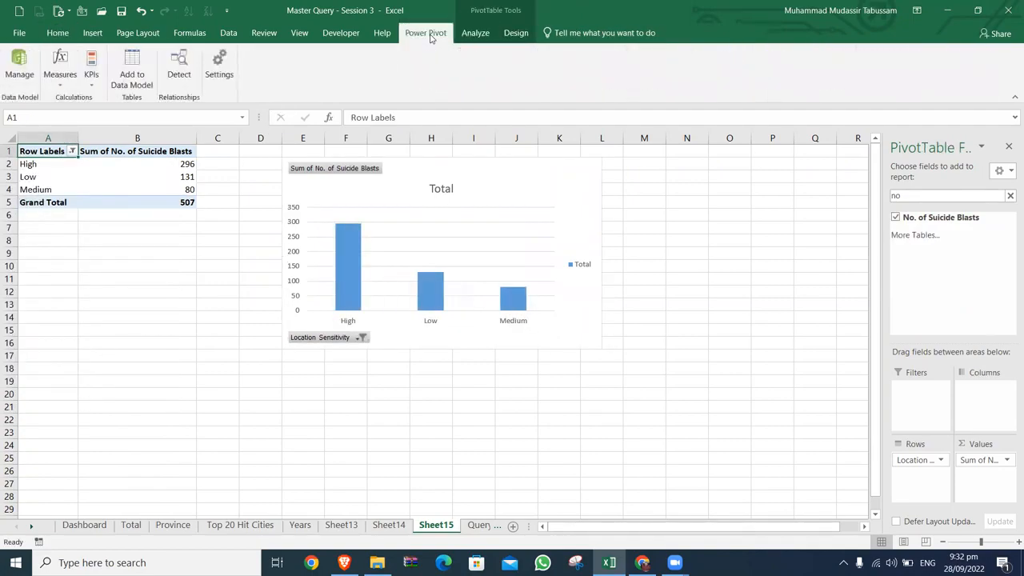
click(475, 32)
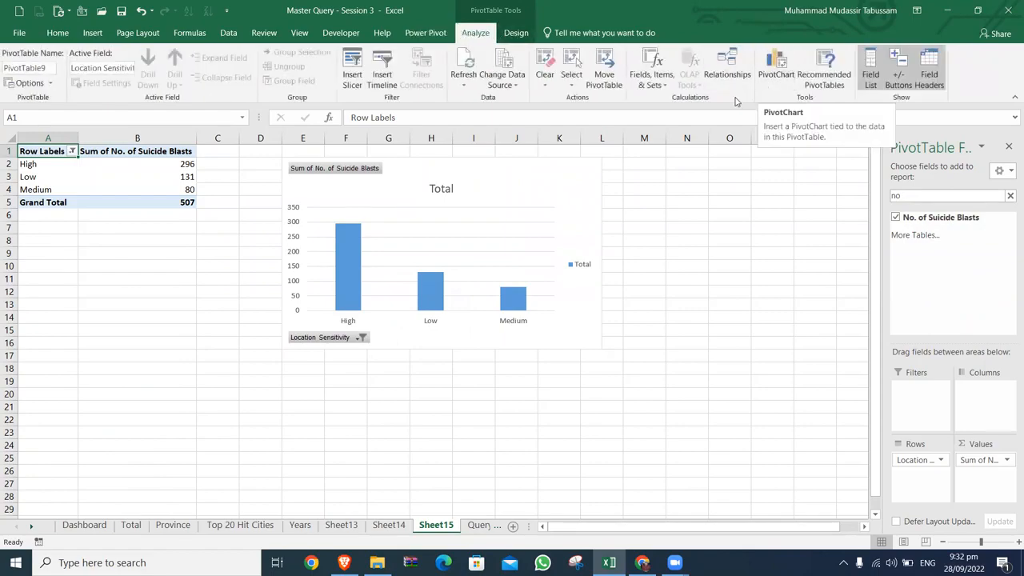
click(517, 34)
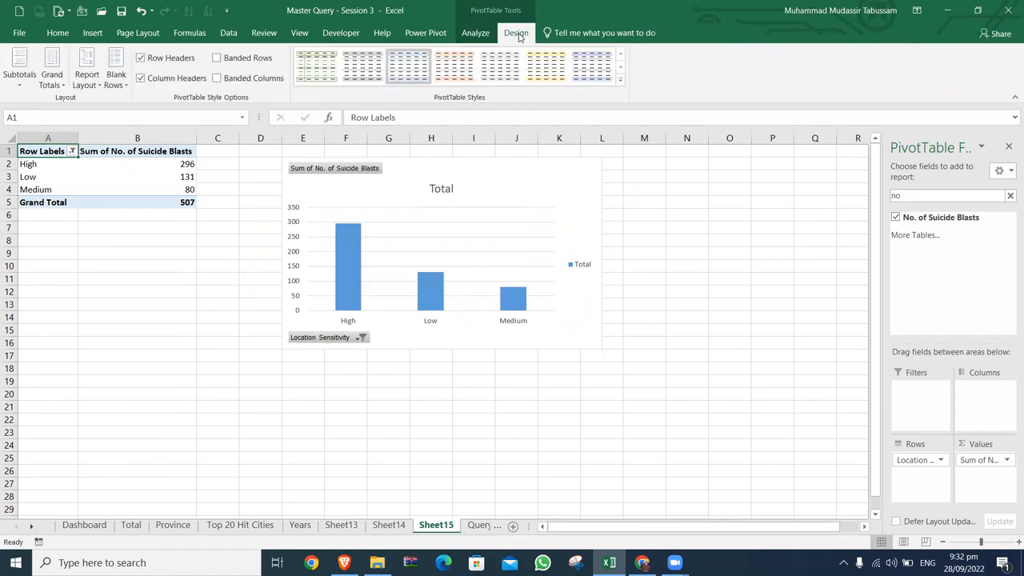
click(463, 36)
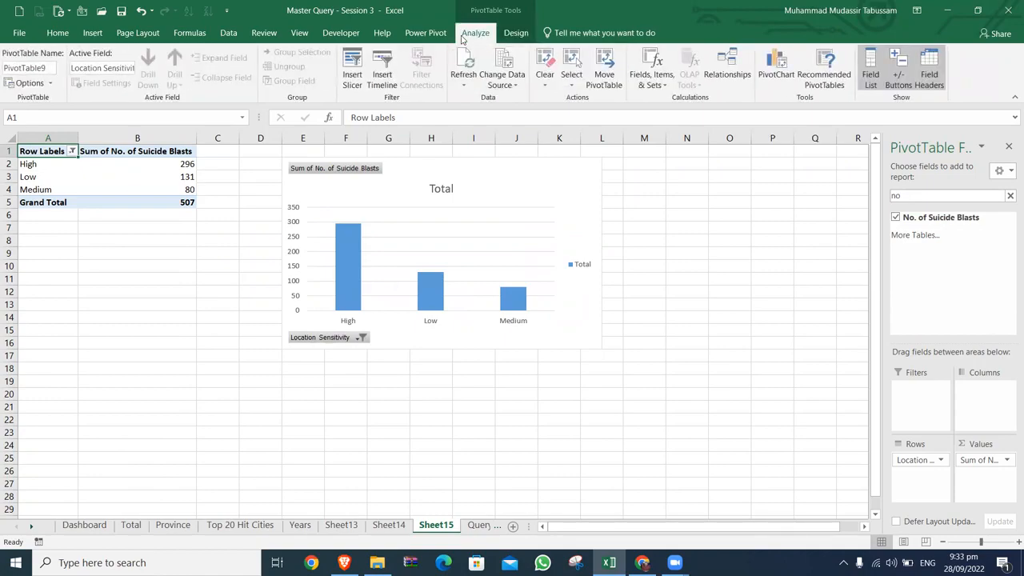
Change the Location Sensitivity column chart into a standard pie chart
click(475, 166)
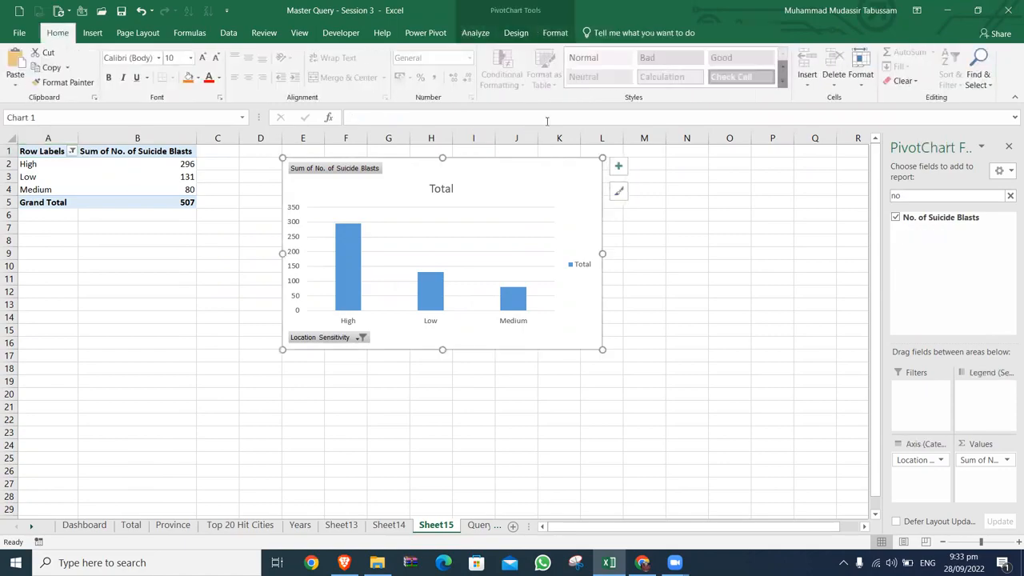
click(515, 33)
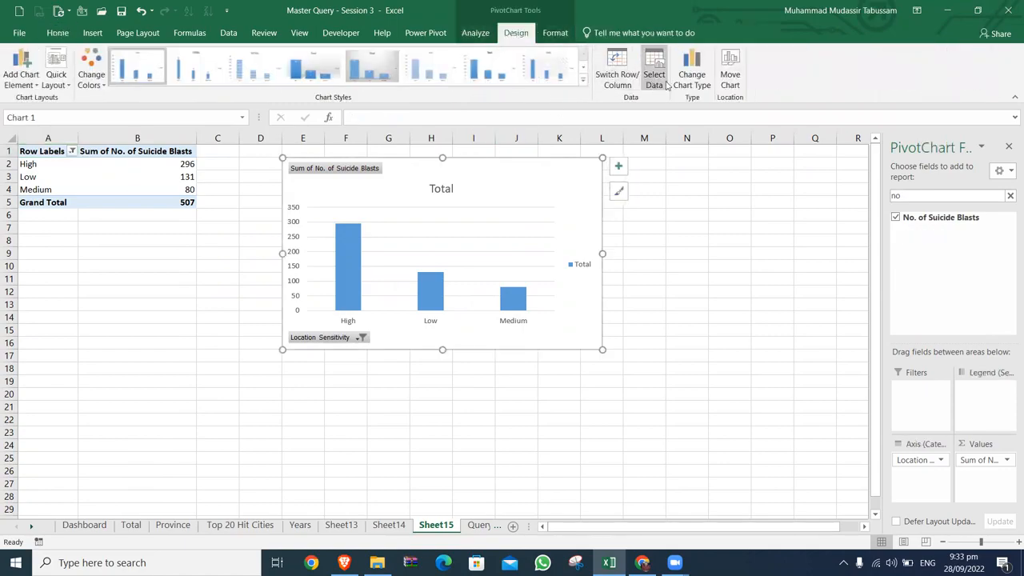
click(691, 80)
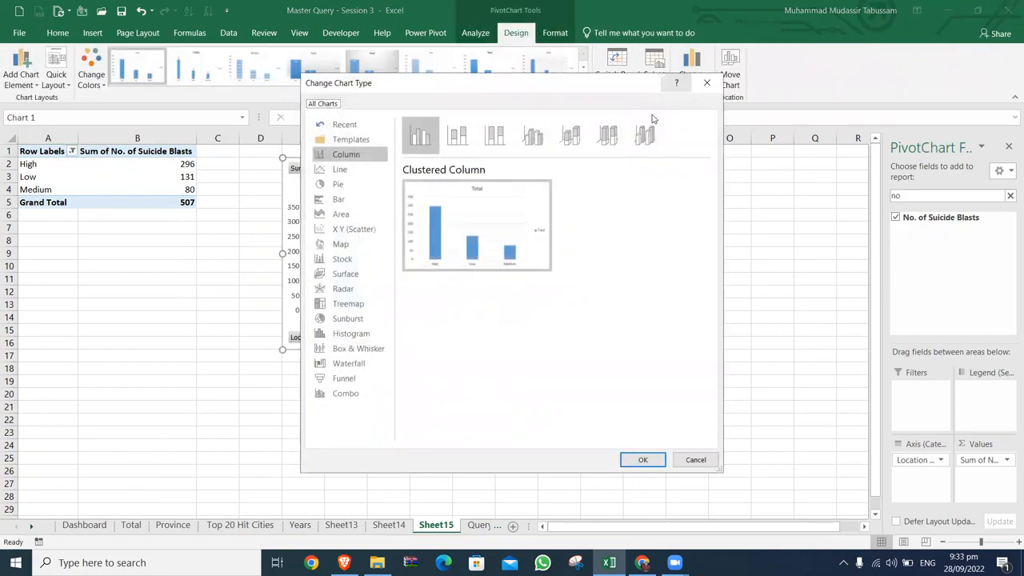
click(342, 187)
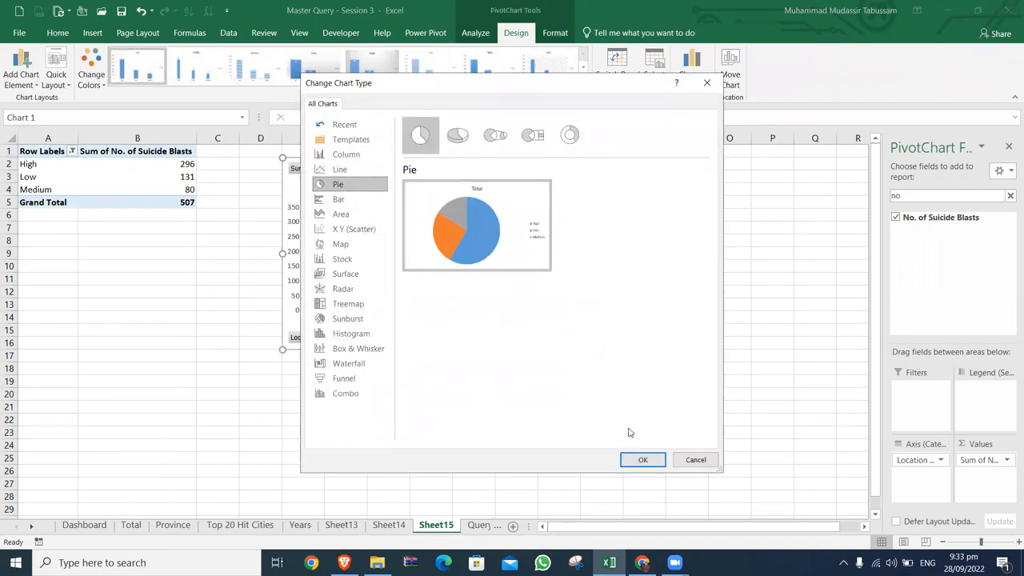
click(642, 459)
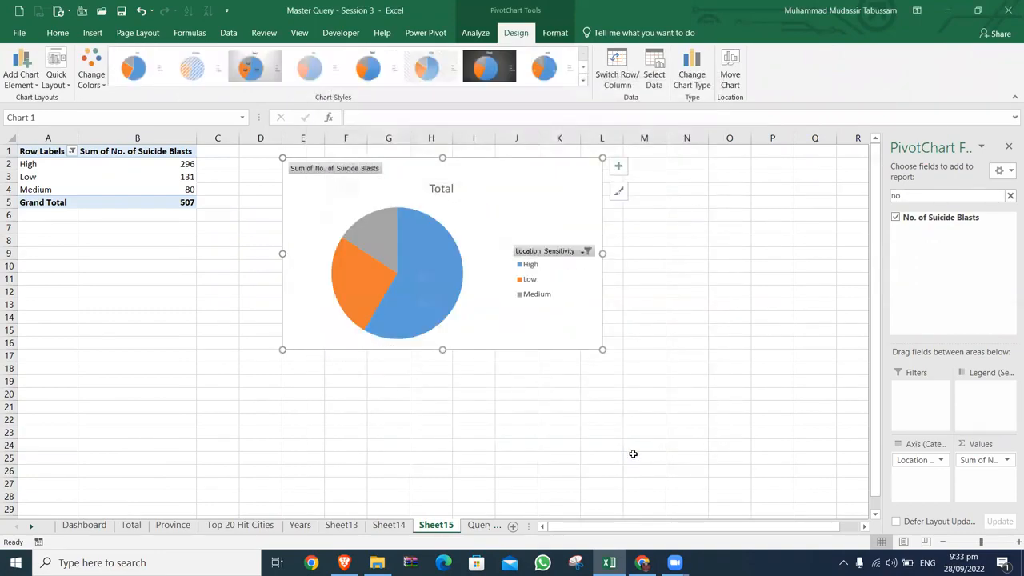
Add data labels to the pie slices and delete the chart's title
click(616, 172)
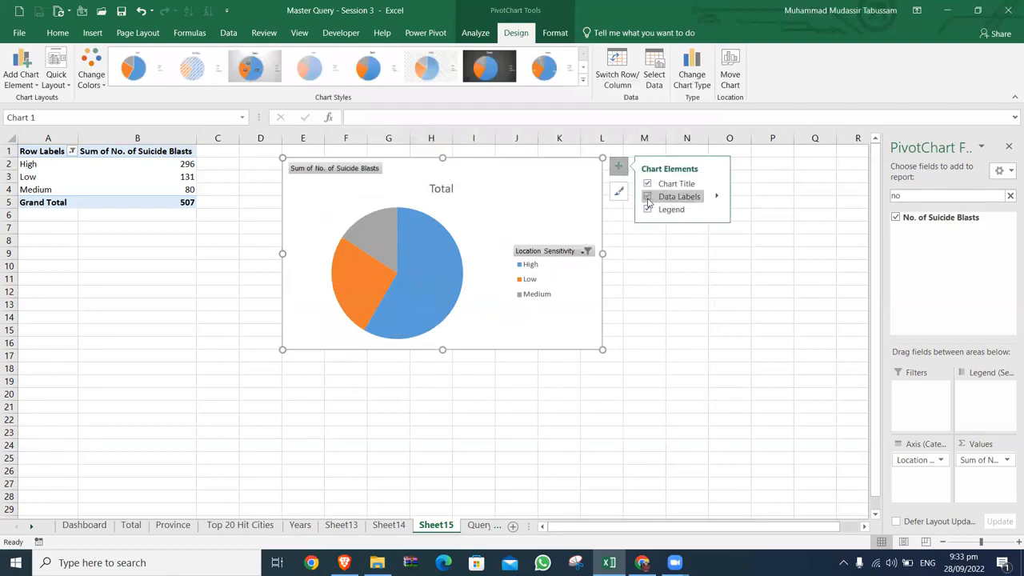
click(703, 199)
mouse_move(715, 197)
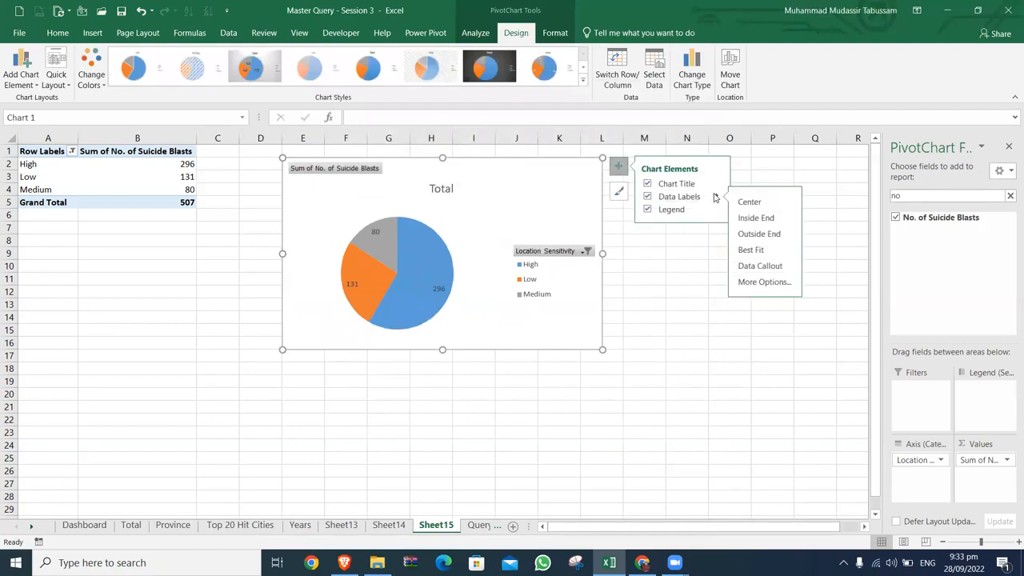
click(644, 252)
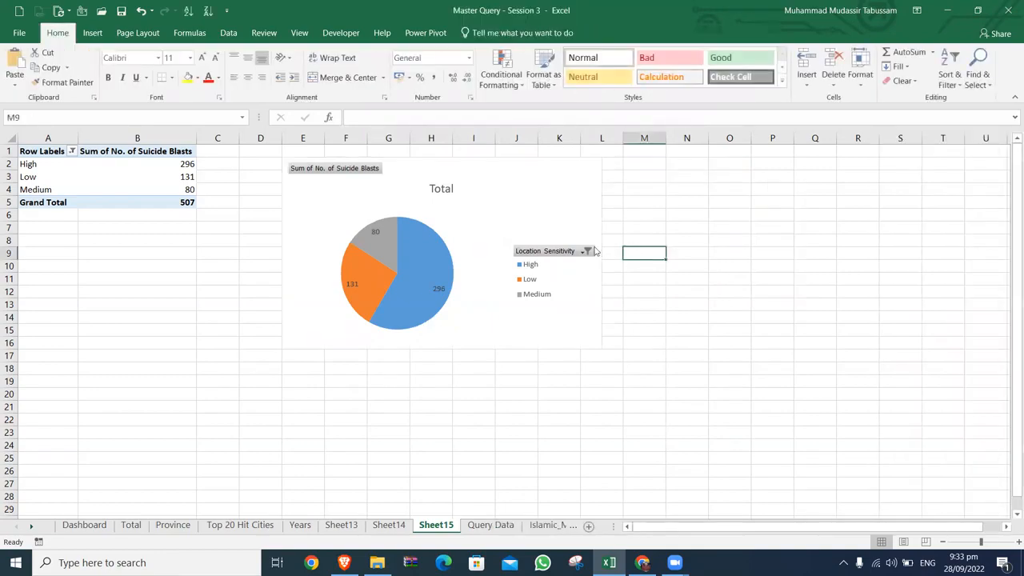
click(447, 189)
key(Delete)
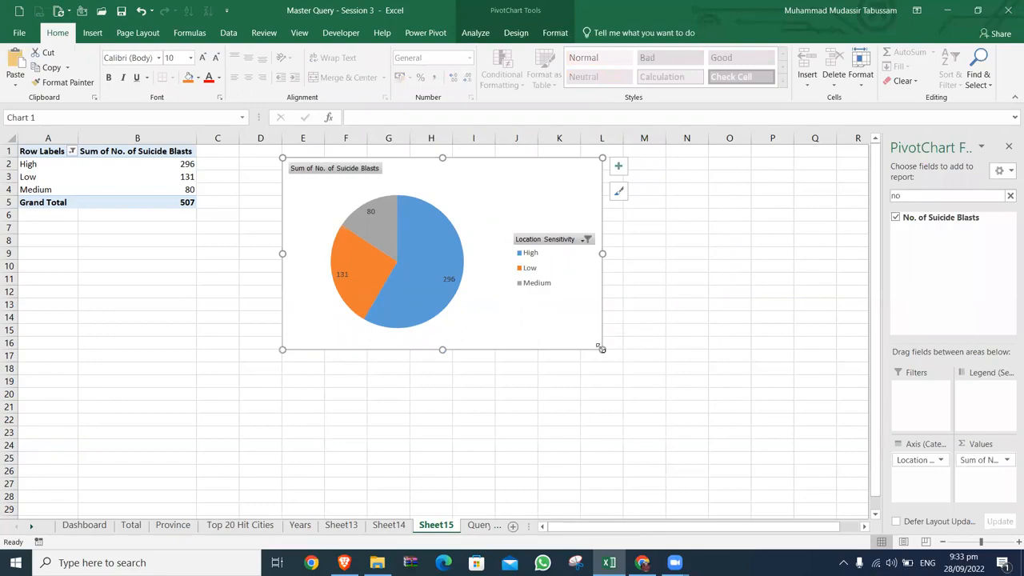
Reset the pie chart's legend without its Location Sensitivity field button and place it at the top of the chart
click(571, 240)
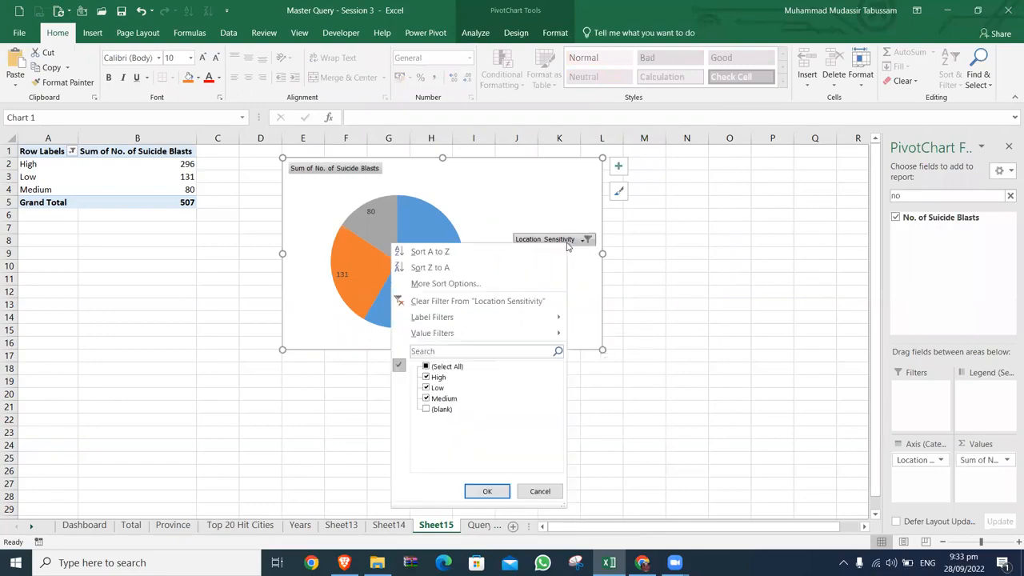
click(618, 169)
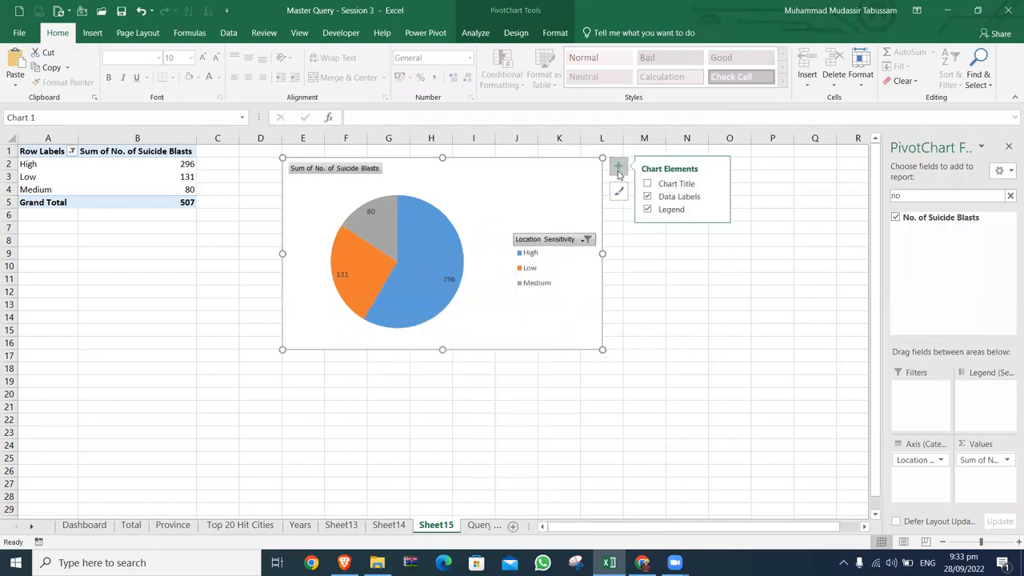
click(716, 196)
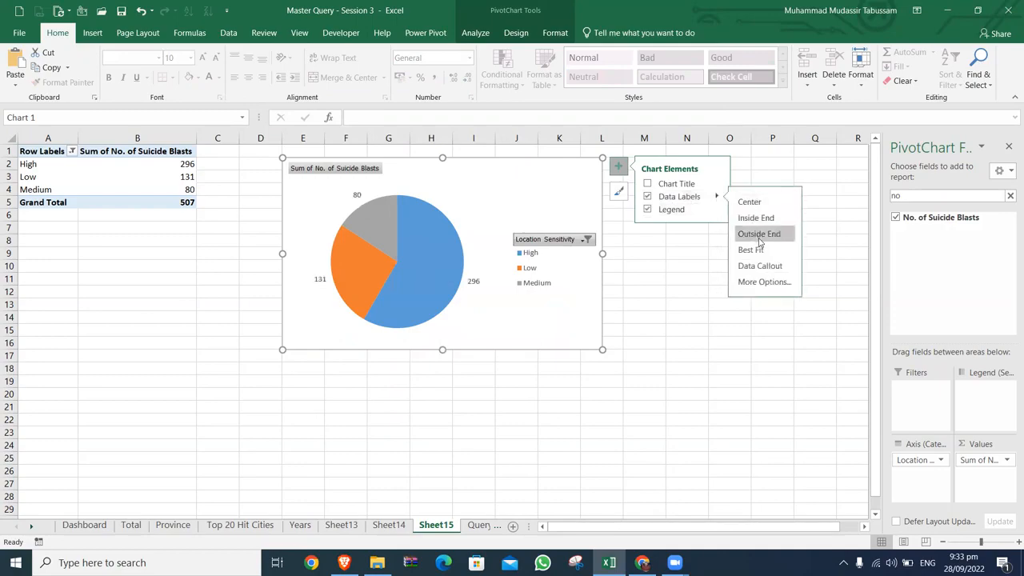
click(673, 209)
click(702, 211)
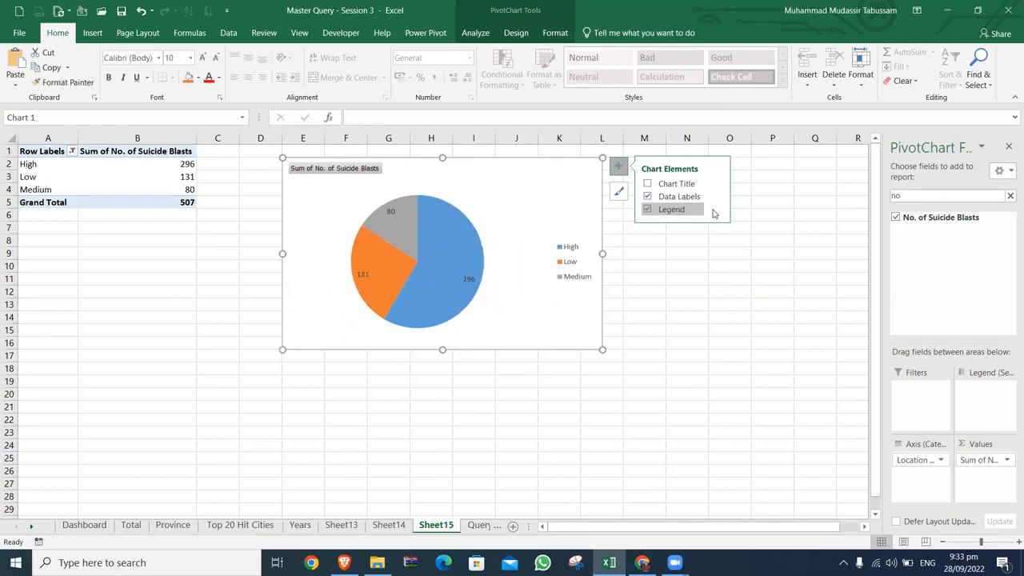
click(718, 210)
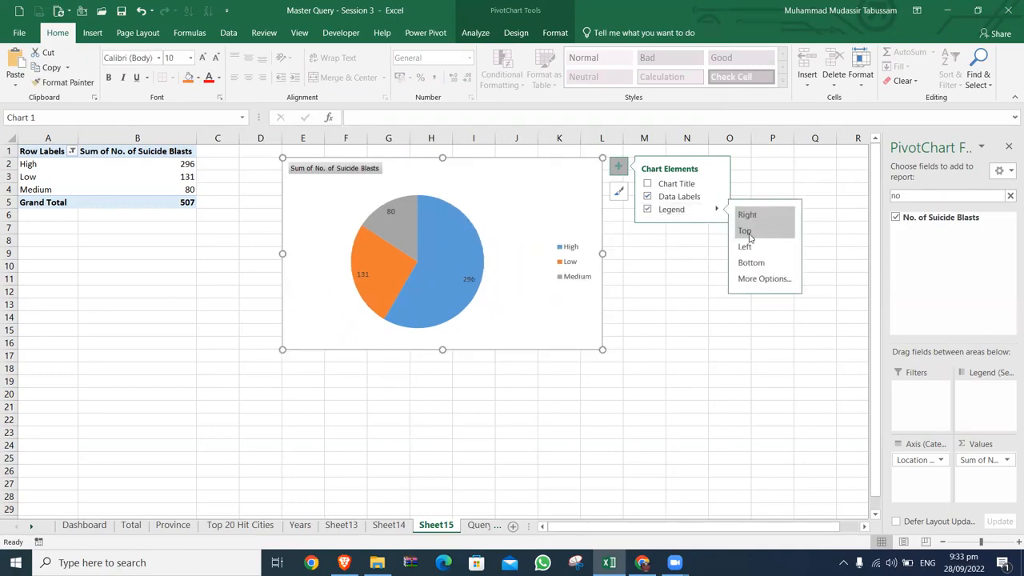
click(746, 232)
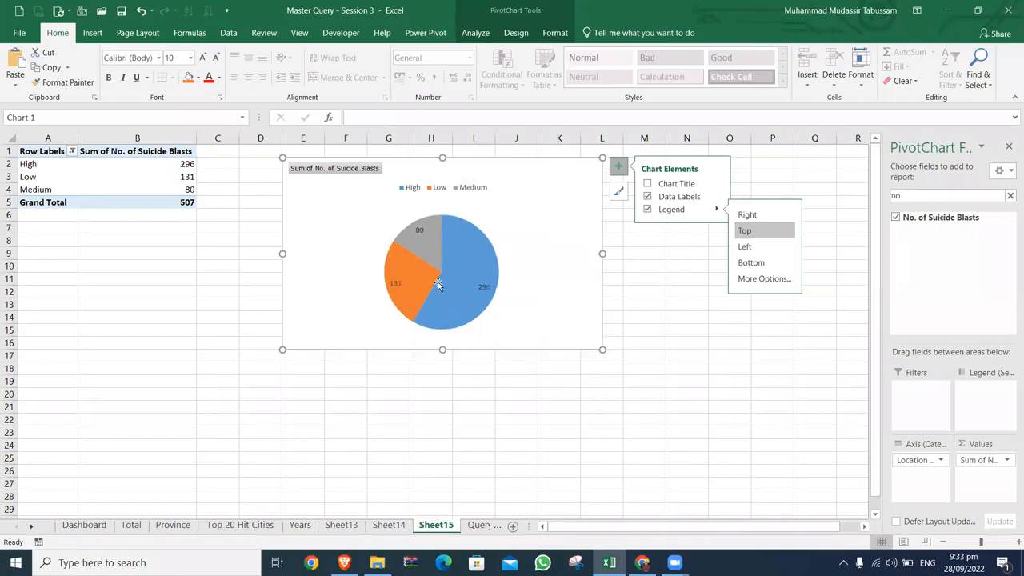
mouse_move(437, 284)
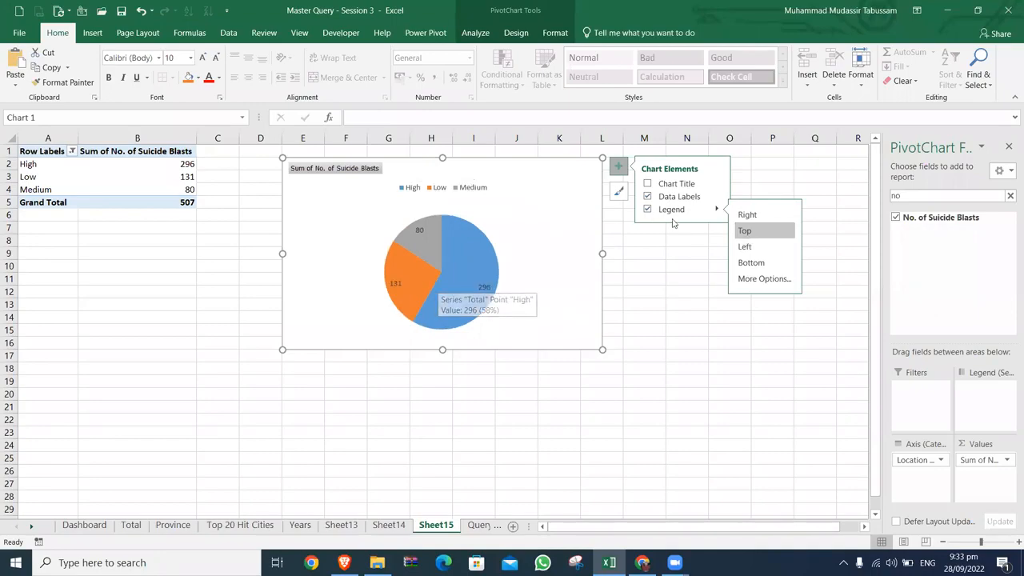
Examine the series, effects, fill and border formatting options of the pie series, and the legend's formatting options
click(487, 258)
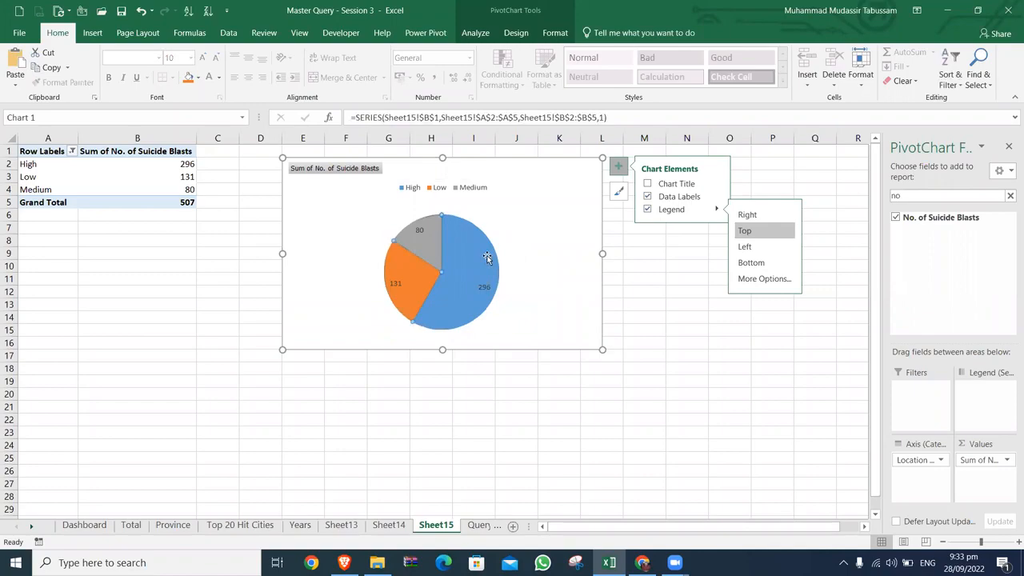
right_click(487, 258)
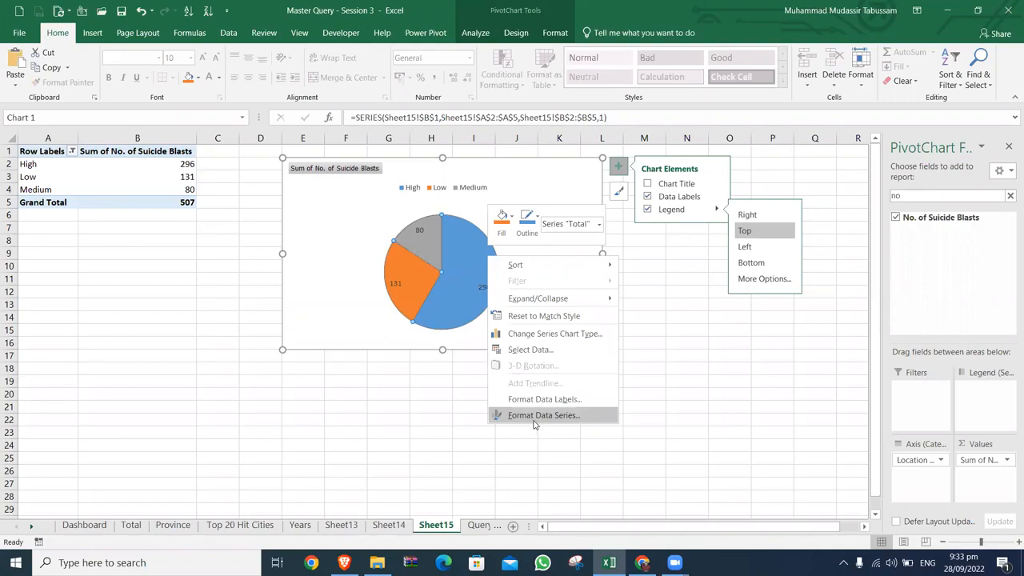
right_click(464, 293)
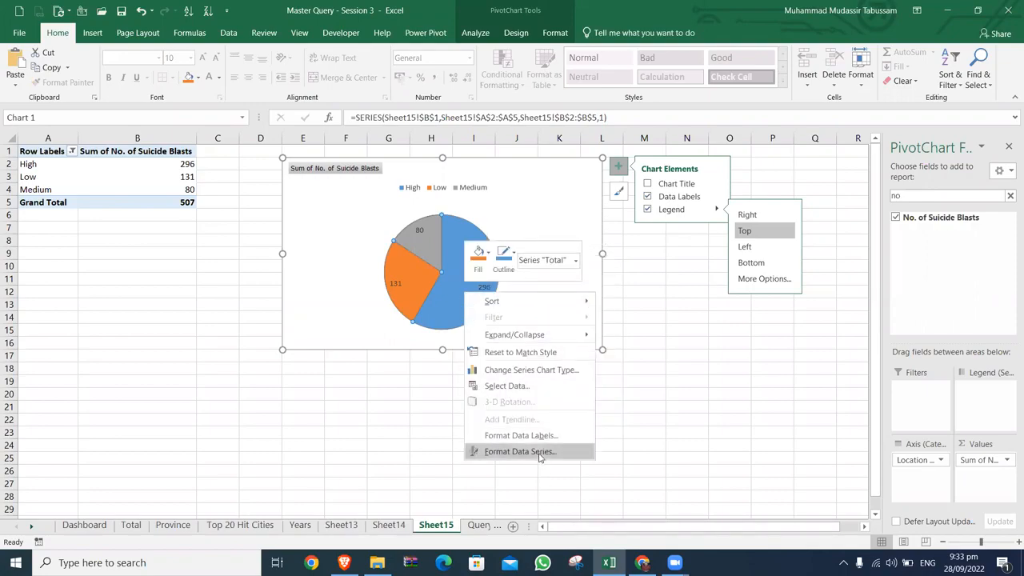
click(520, 451)
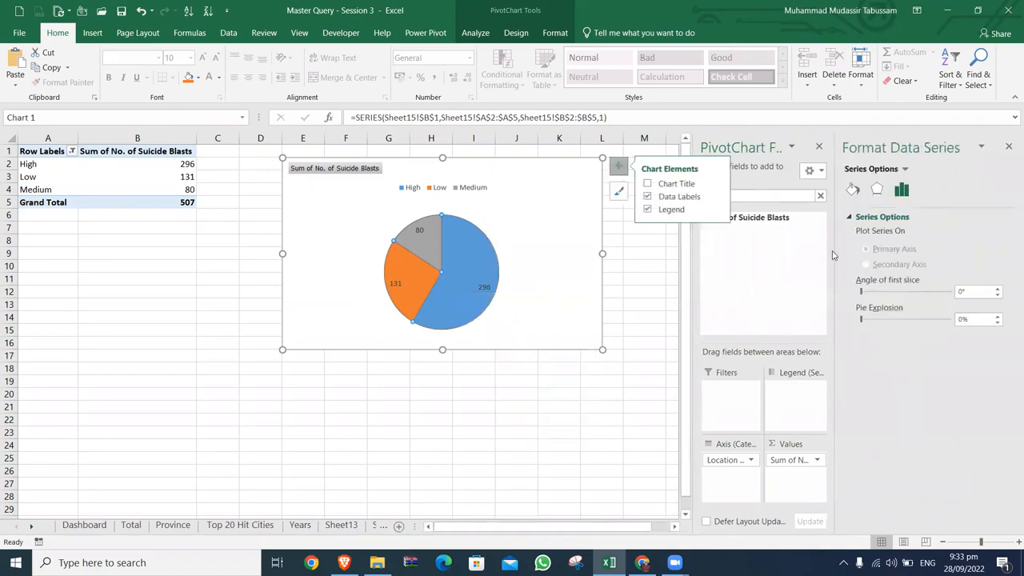
click(876, 191)
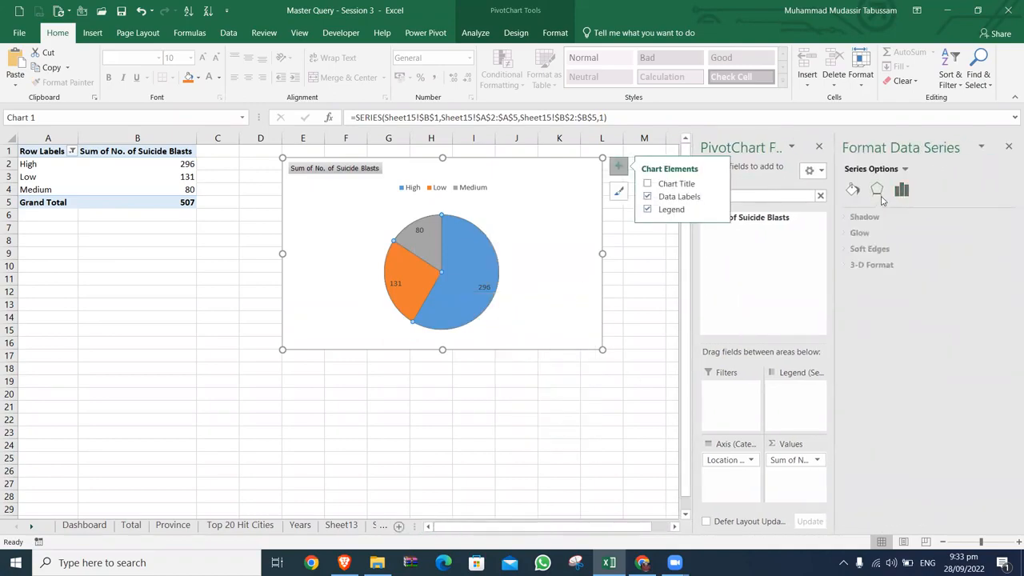
click(854, 190)
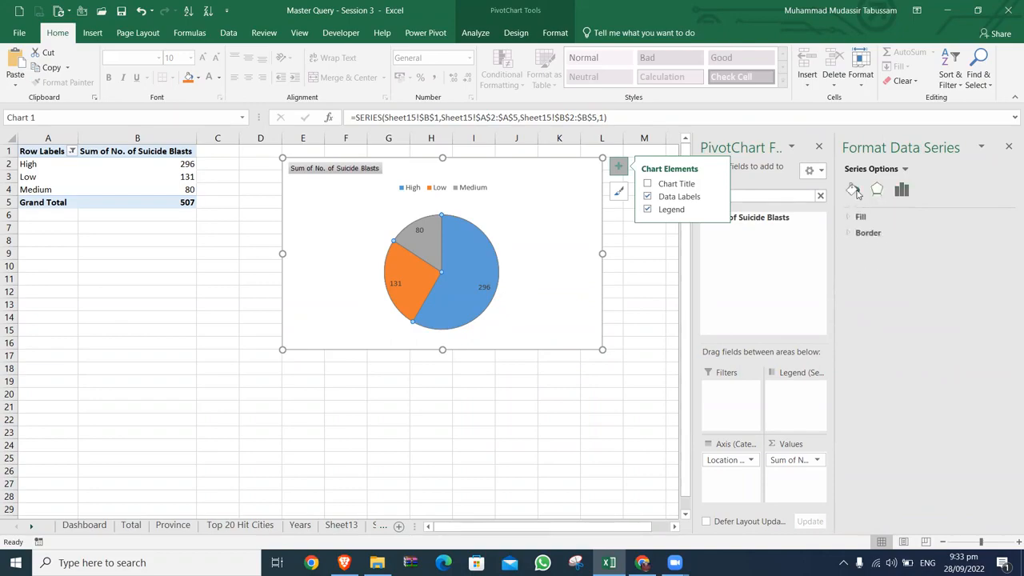
click(853, 218)
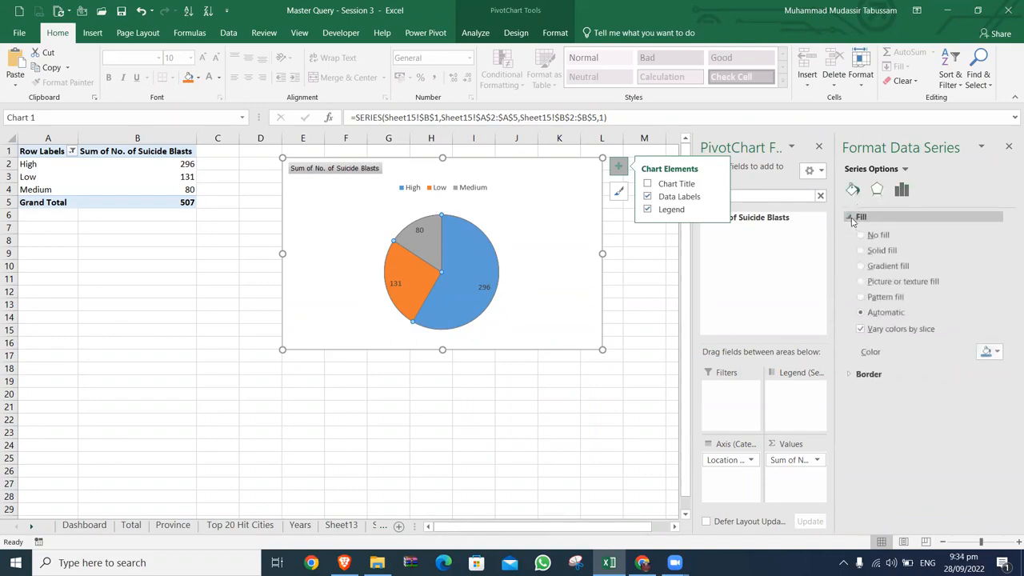
click(853, 219)
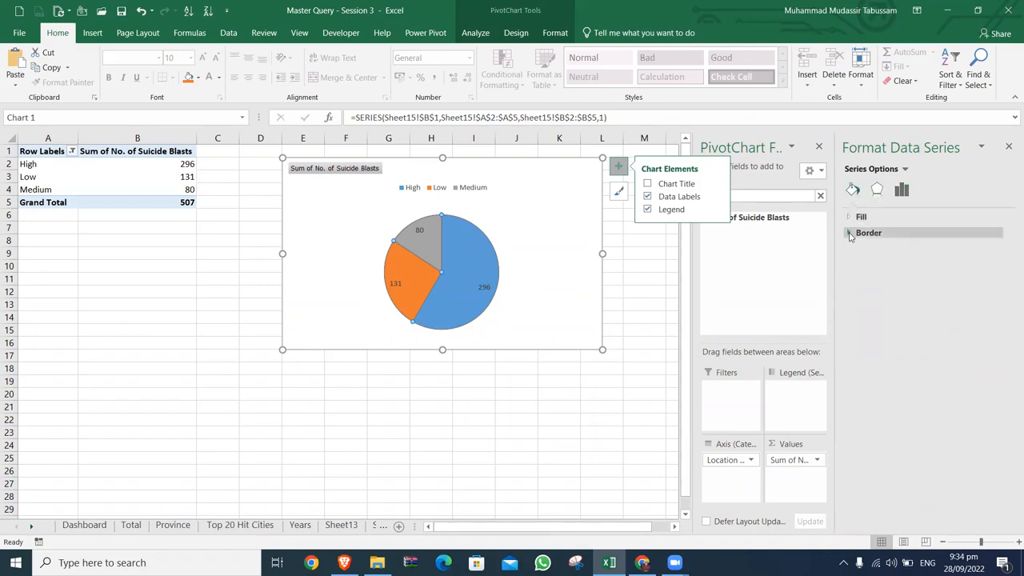
click(850, 234)
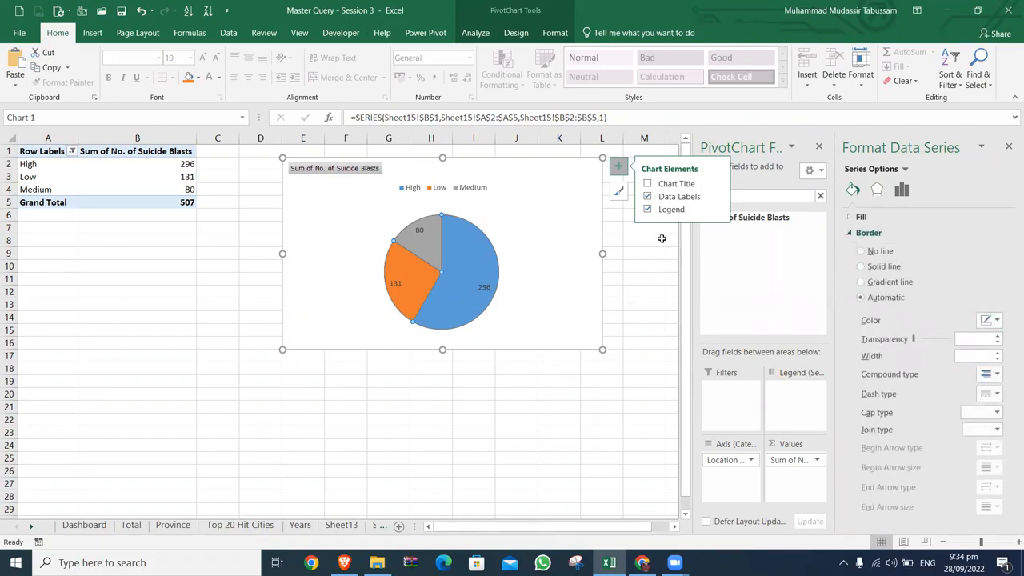
click(716, 210)
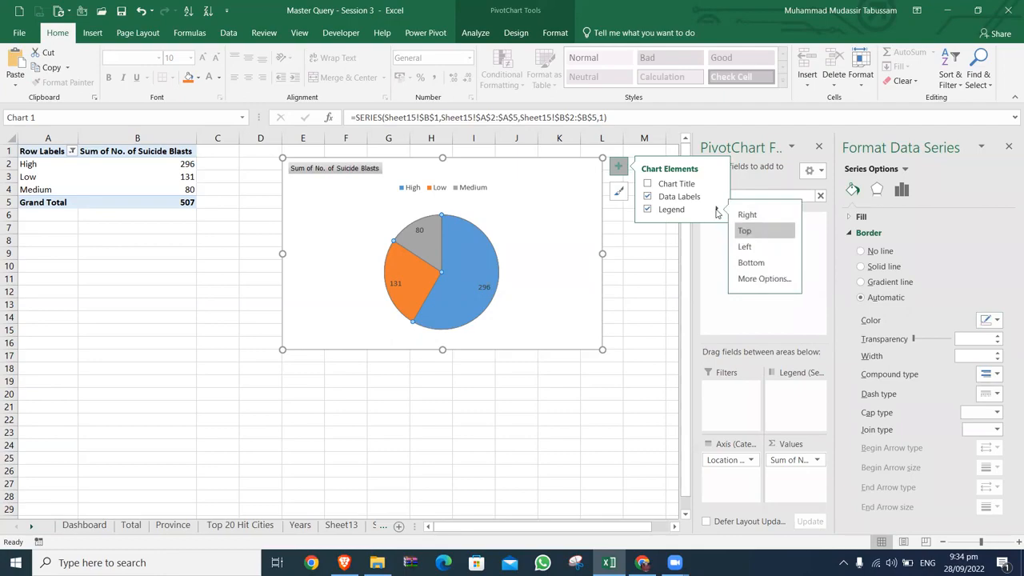
click(764, 278)
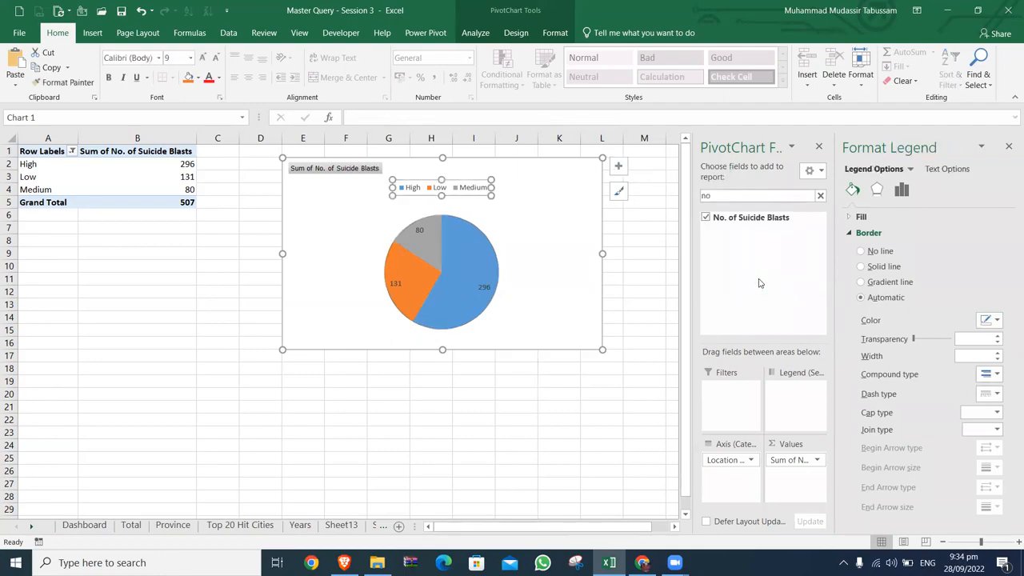
Browse the chart styles and color palettes available for the pie chart
click(516, 33)
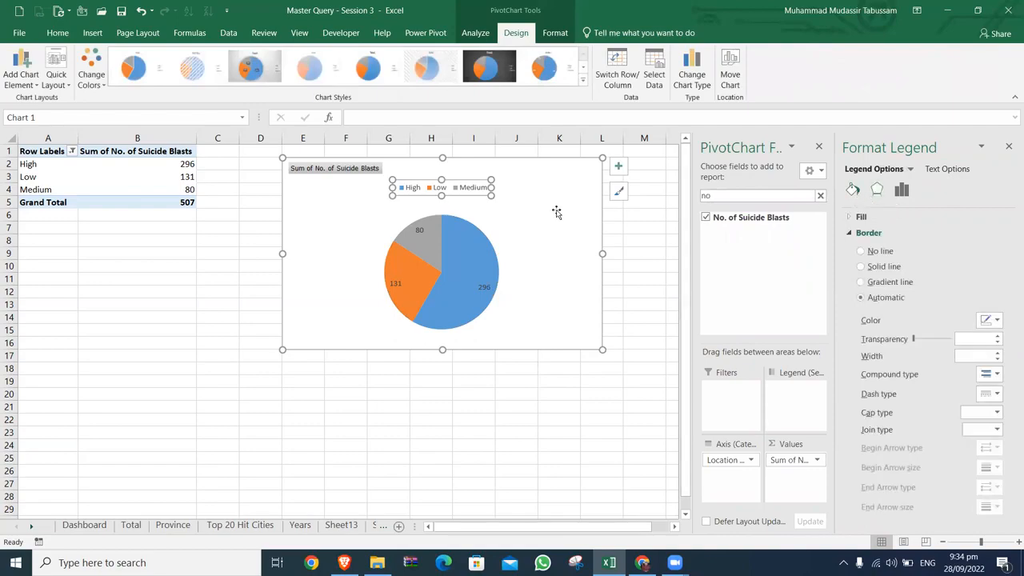
click(549, 187)
click(623, 190)
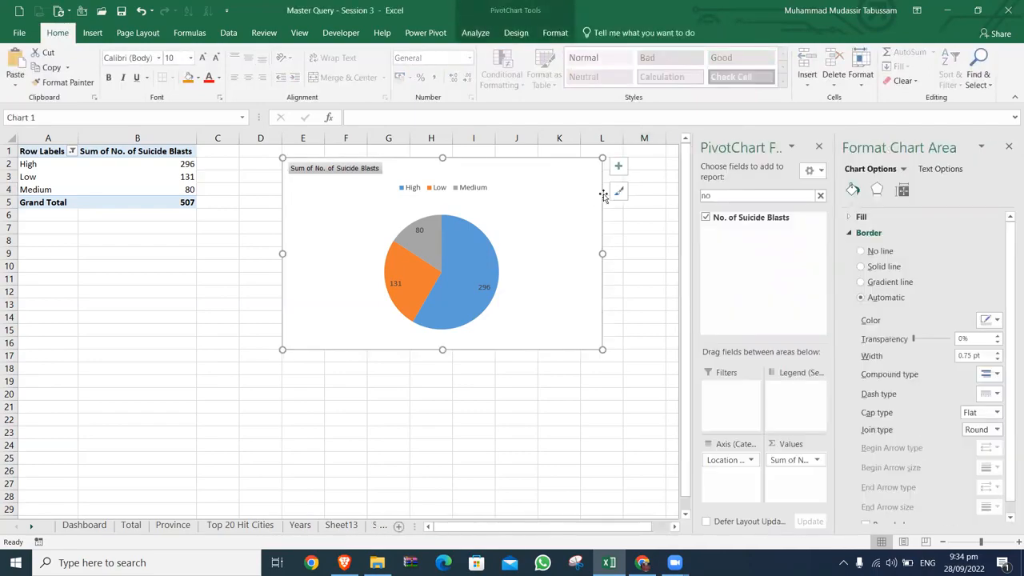
click(617, 192)
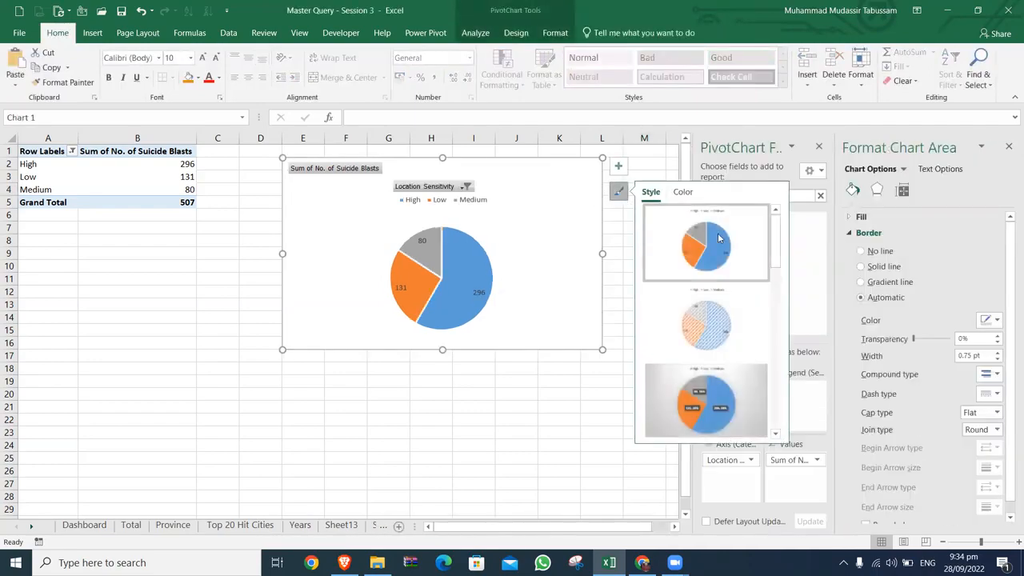
scroll(780, 268, down, 3)
scroll(780, 268, up, 2)
click(682, 192)
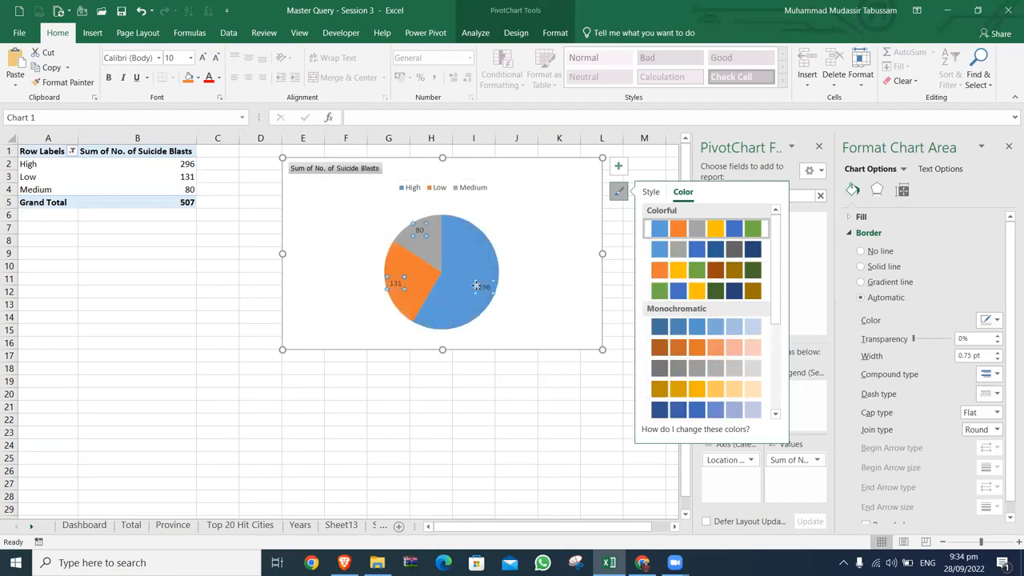
Try a red fill and a light orange fill on the pie chart's High slice
click(476, 285)
click(476, 249)
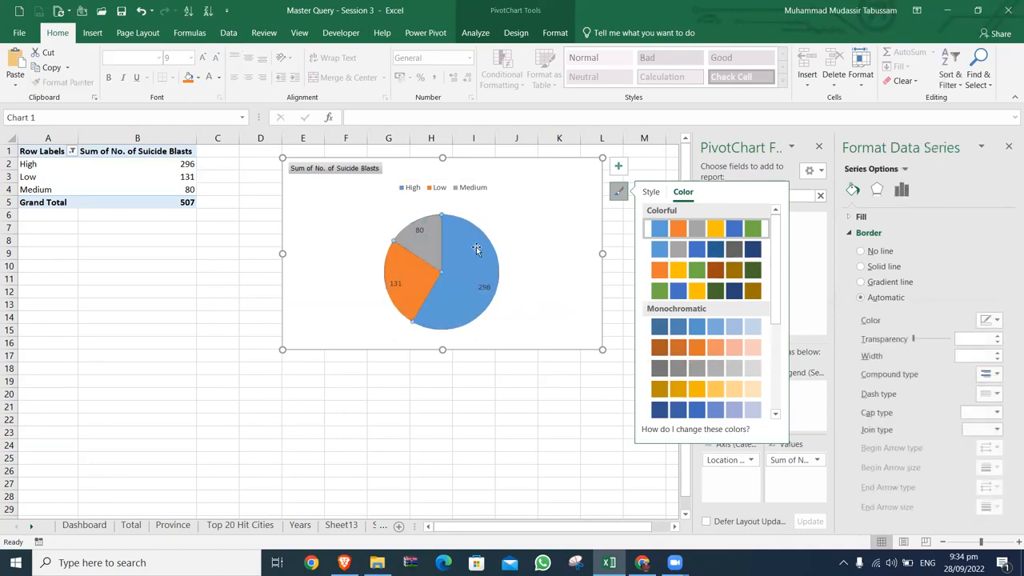
click(476, 250)
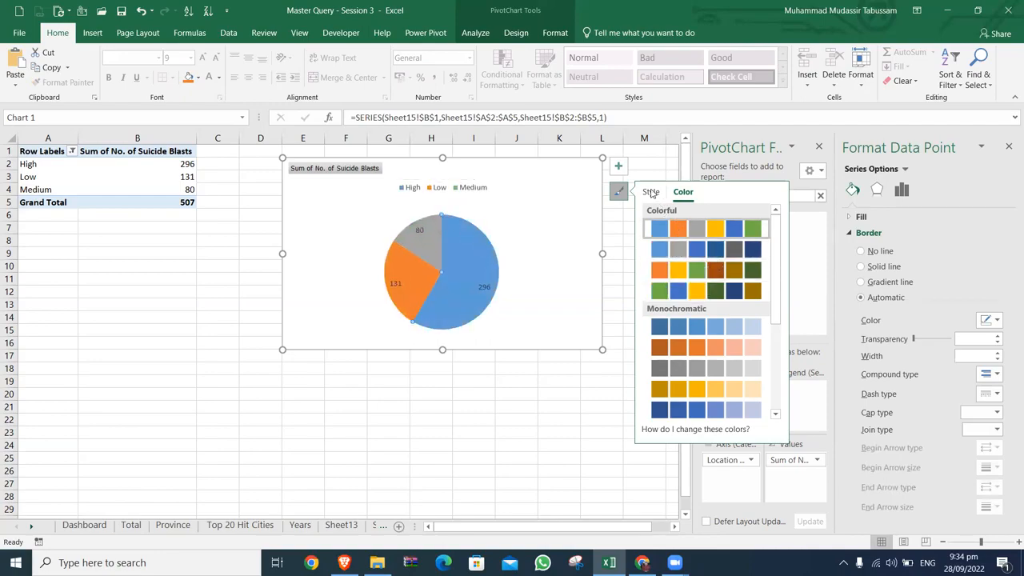
click(515, 34)
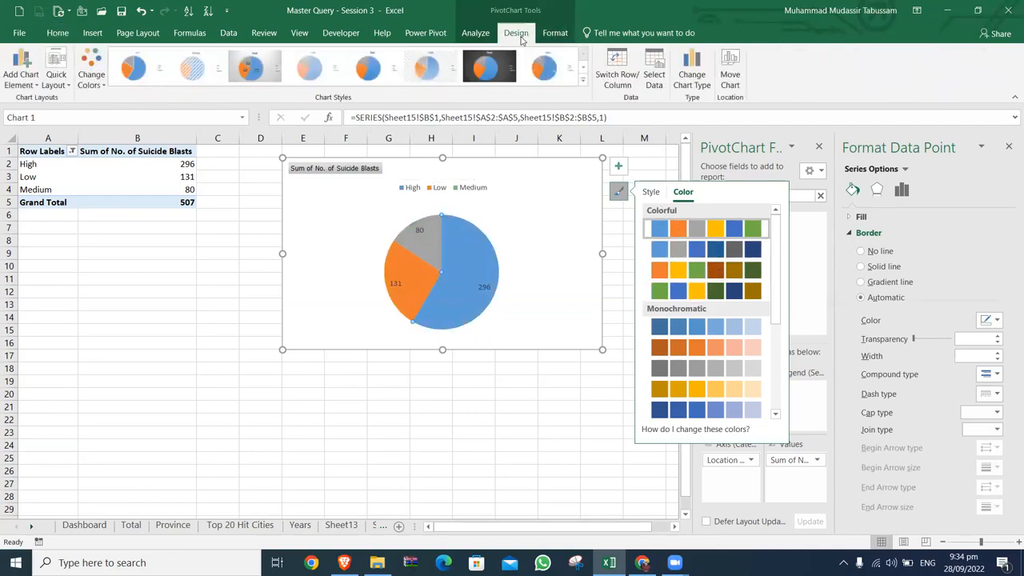
click(564, 38)
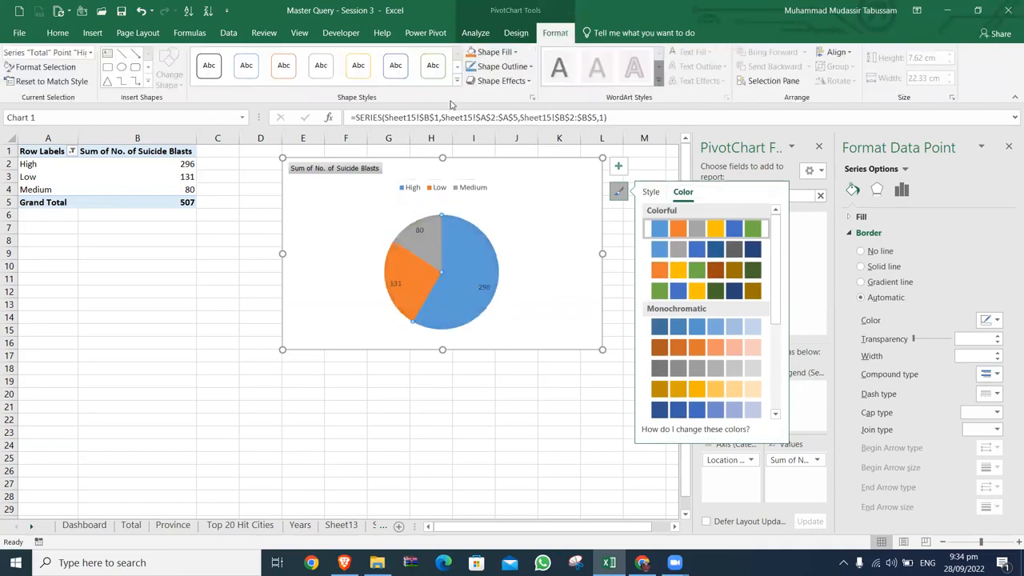
click(504, 52)
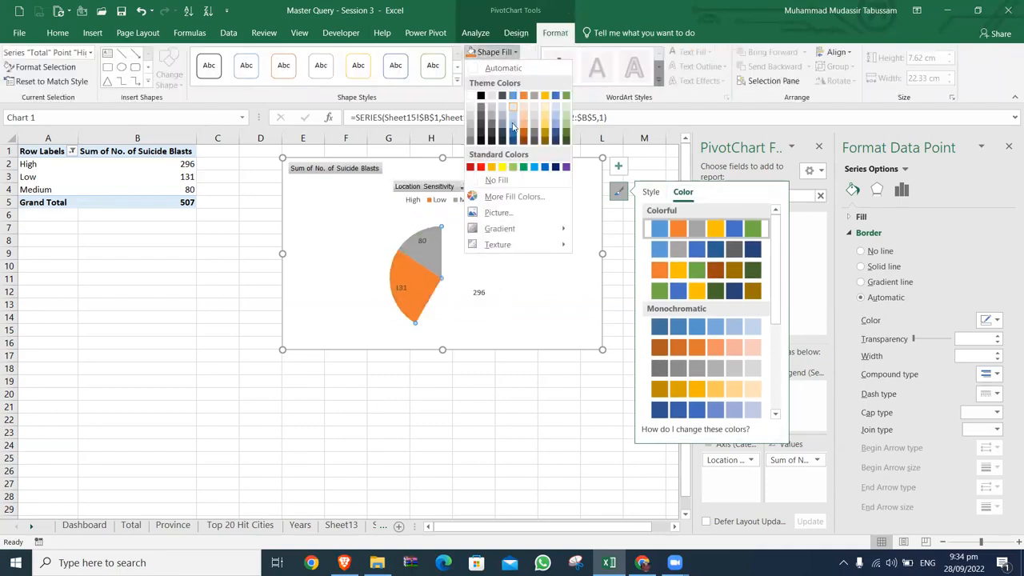
click(480, 168)
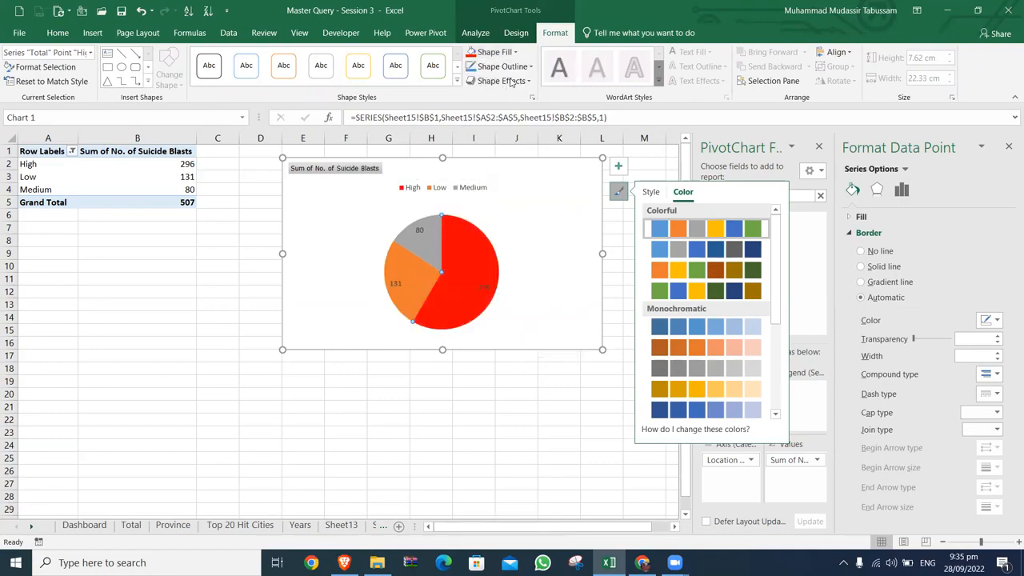
click(516, 53)
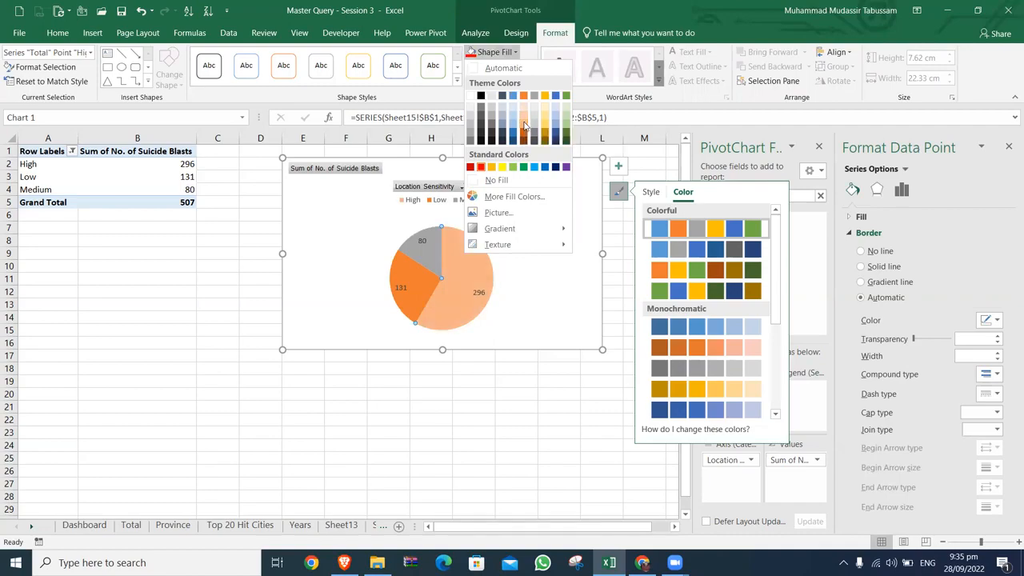
click(481, 166)
key(ctrl+z)
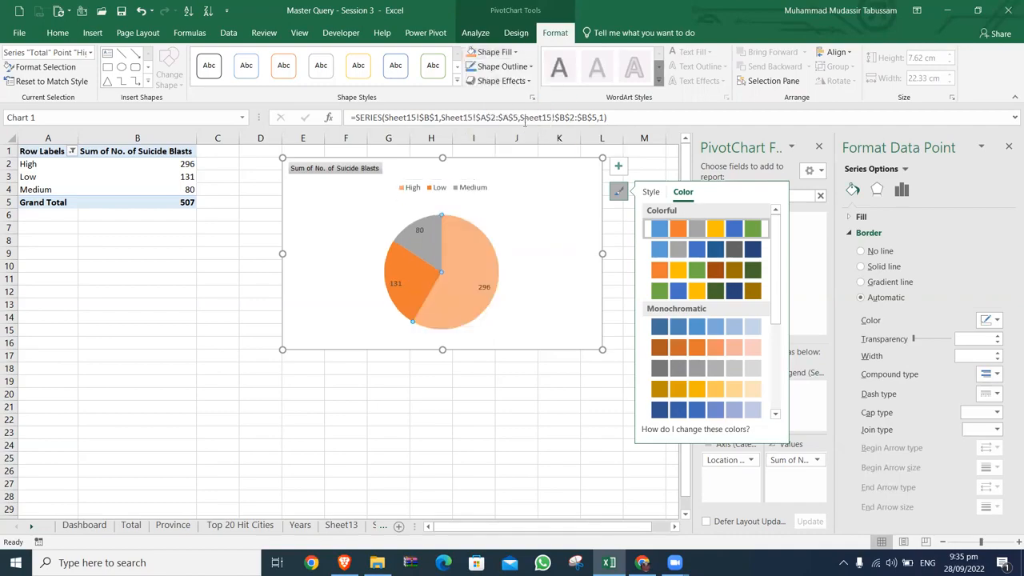
Apply the colorful palette that starts with orange, yellow and green to the whole pie chart
click(691, 269)
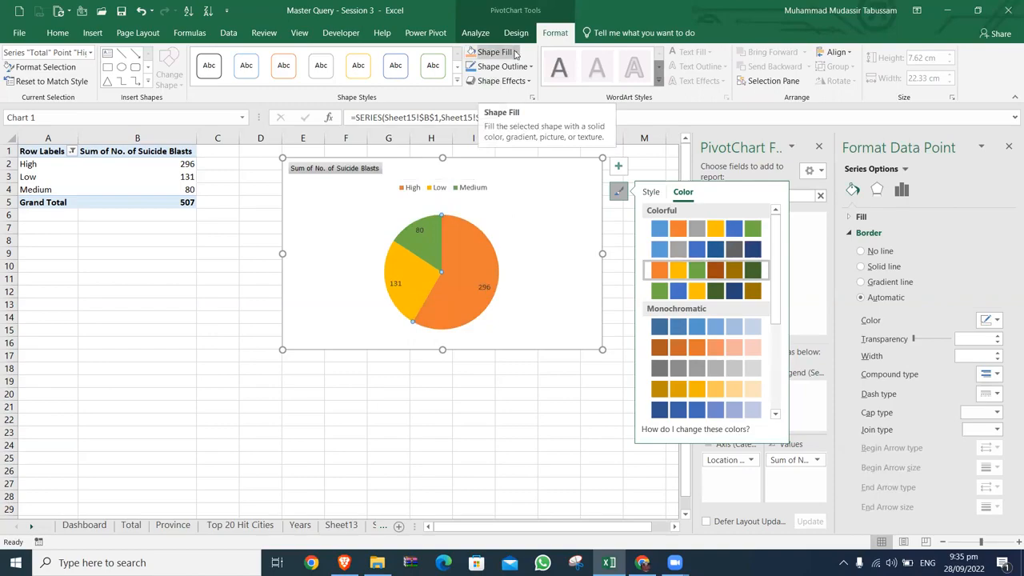
click(524, 213)
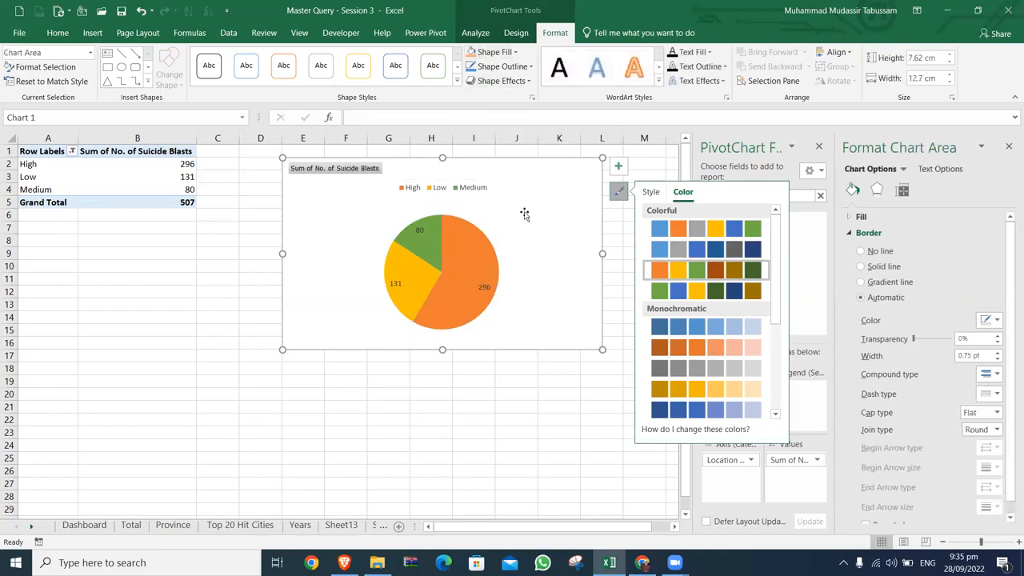
Shrink the pie chart to about 5.72 cm high by 8.62 cm wide and hide all its field buttons
drag(602, 350, 498, 300)
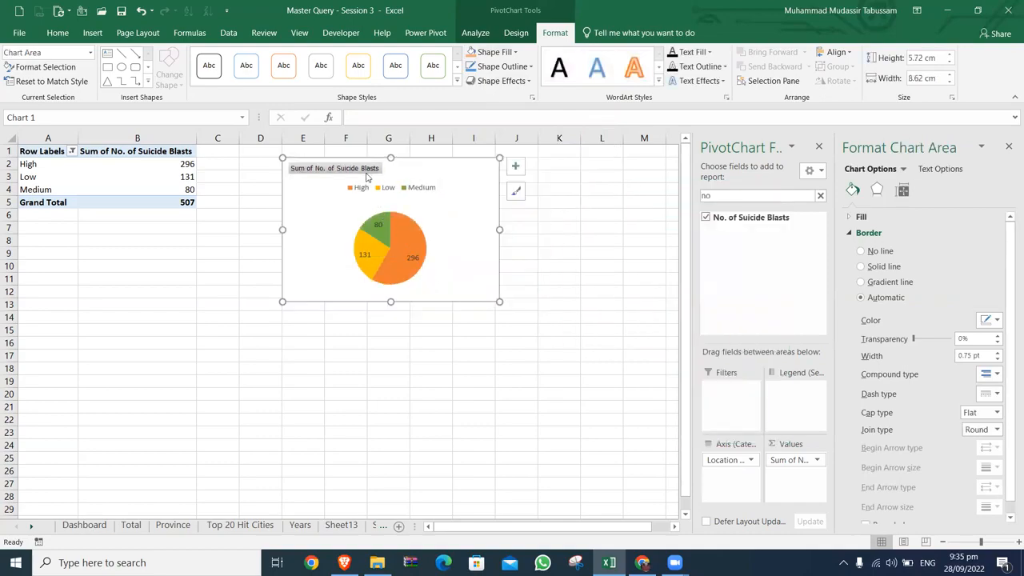
right_click(367, 172)
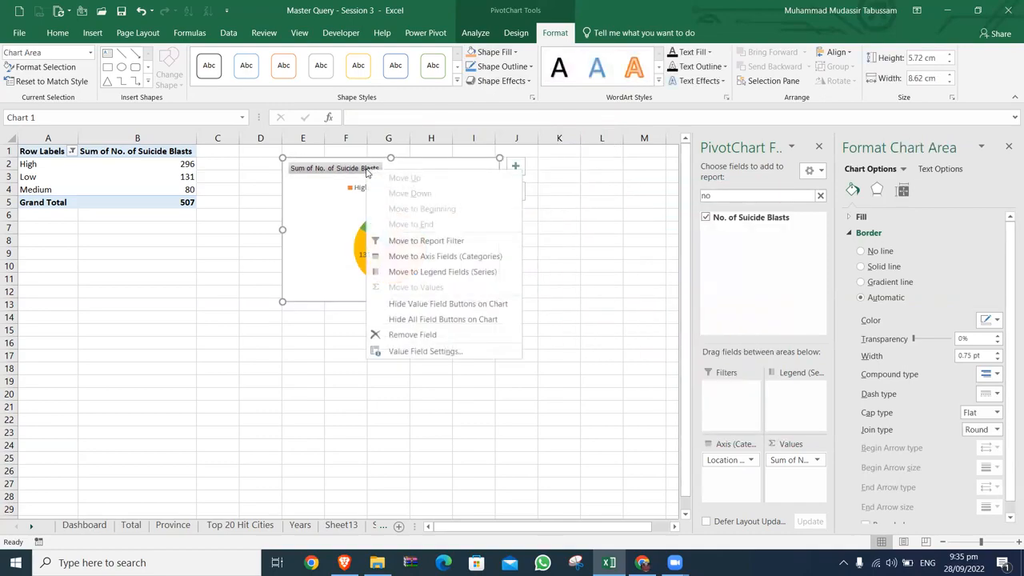
click(415, 315)
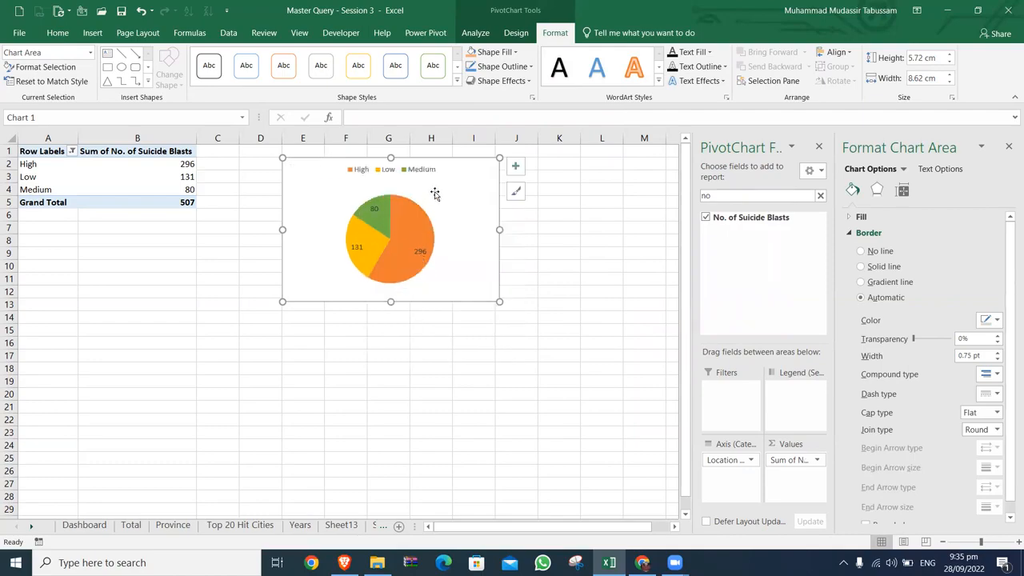
Move the pie chart to the Dashboard sheet, directly beneath the province chart, and narrow it to that chart's width
key(ctrl+x)
click(84, 524)
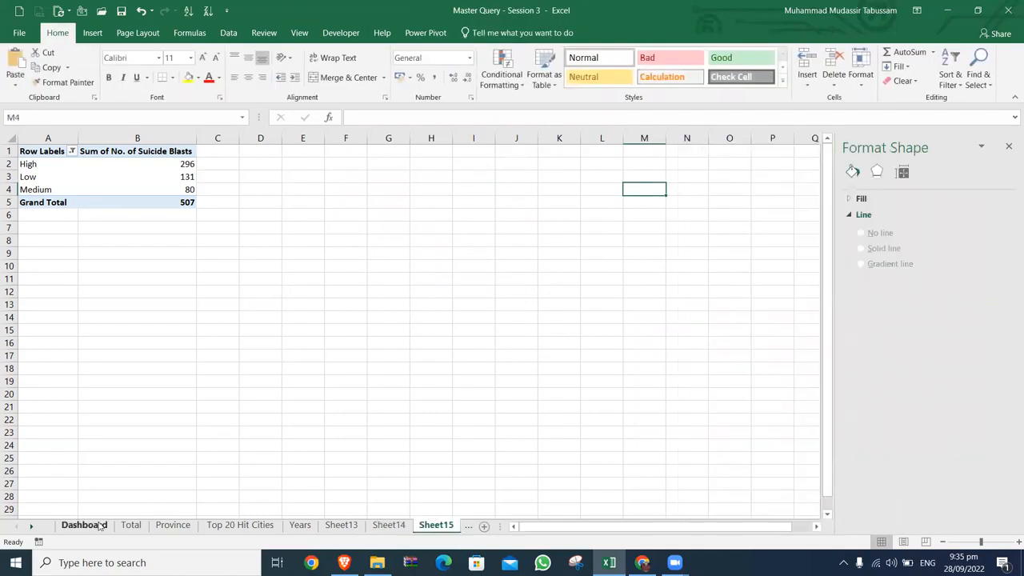
scroll(527, 403, up, 3)
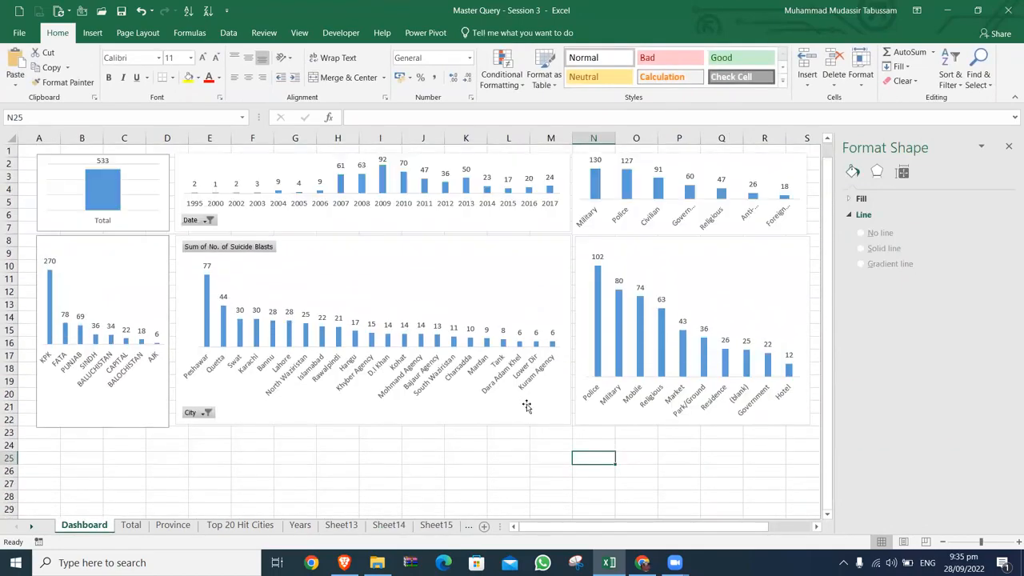
click(1007, 146)
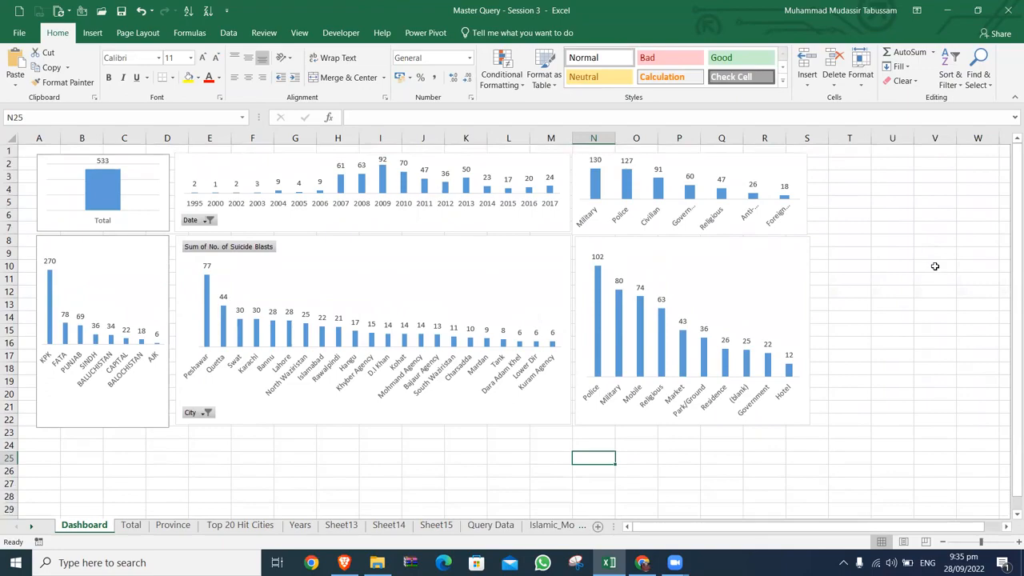
scroll(603, 388, down, 5)
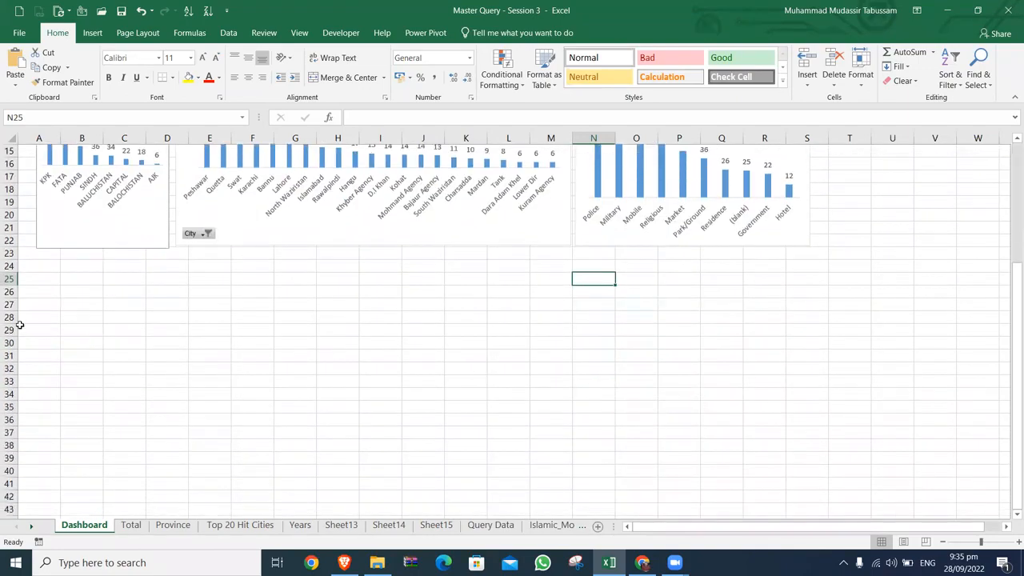
click(88, 301)
key(ctrl+v)
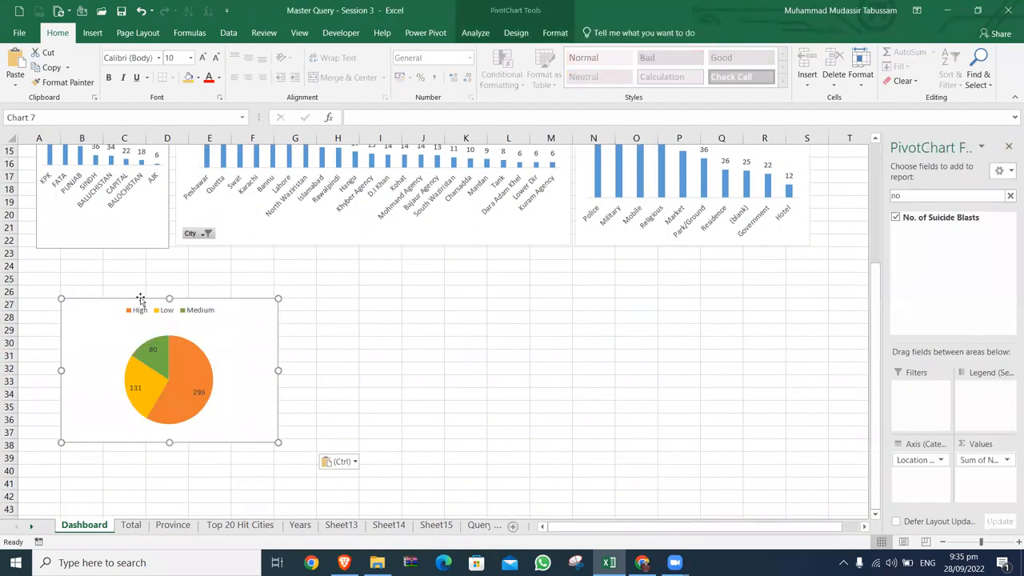
drag(178, 298, 156, 260)
drag(253, 332, 169, 331)
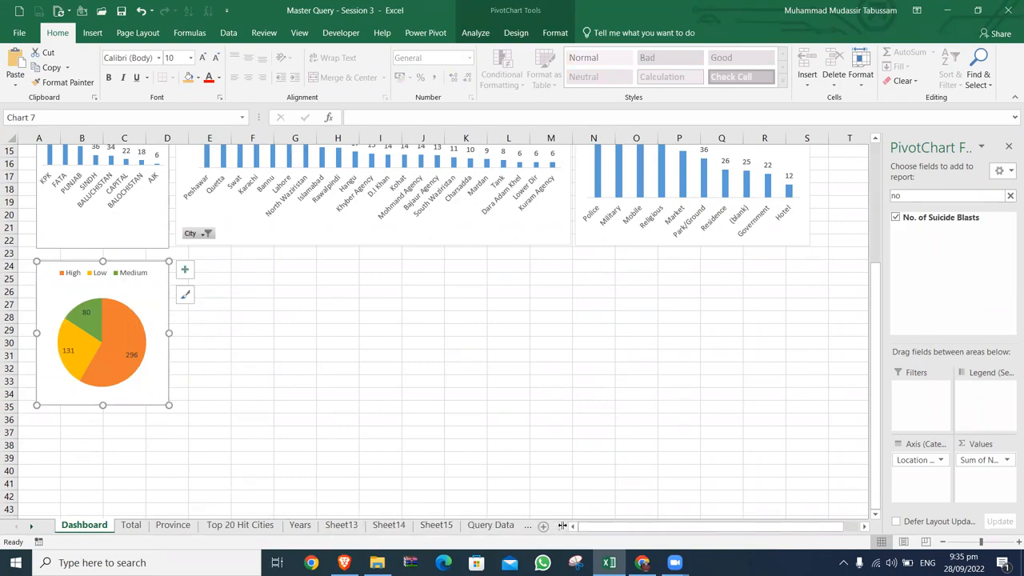
Create a PivotChart on a new worksheet from the entire Source_Data table on the Query Data sheet
click(484, 525)
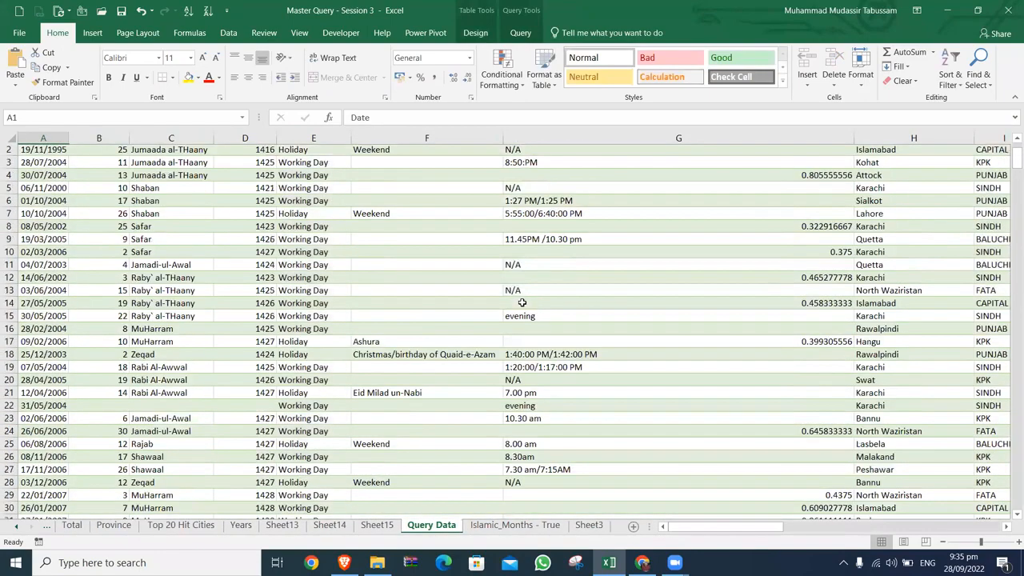
scroll(517, 304, up, 1)
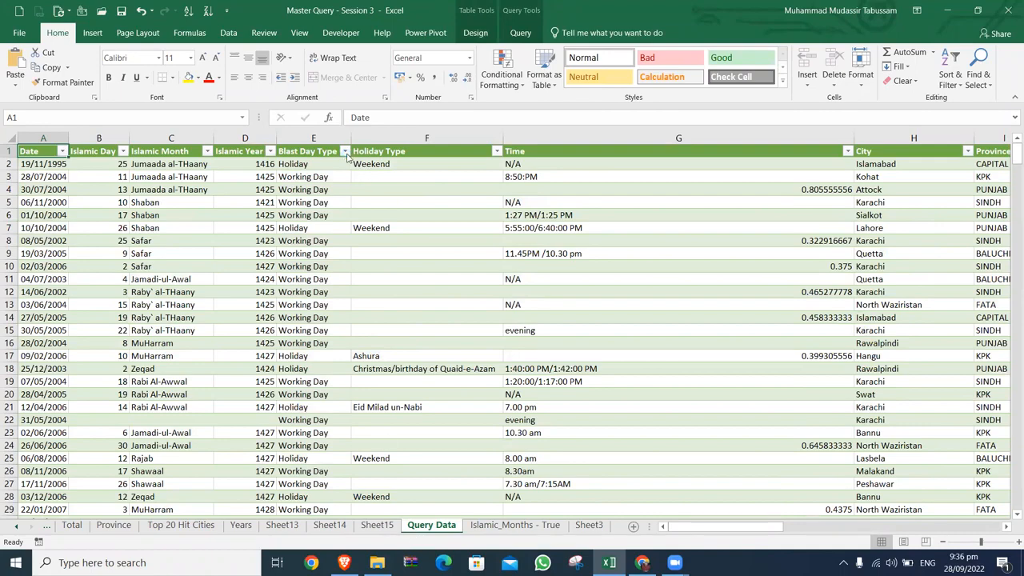
click(344, 152)
click(346, 152)
key(ctrl+shift+End)
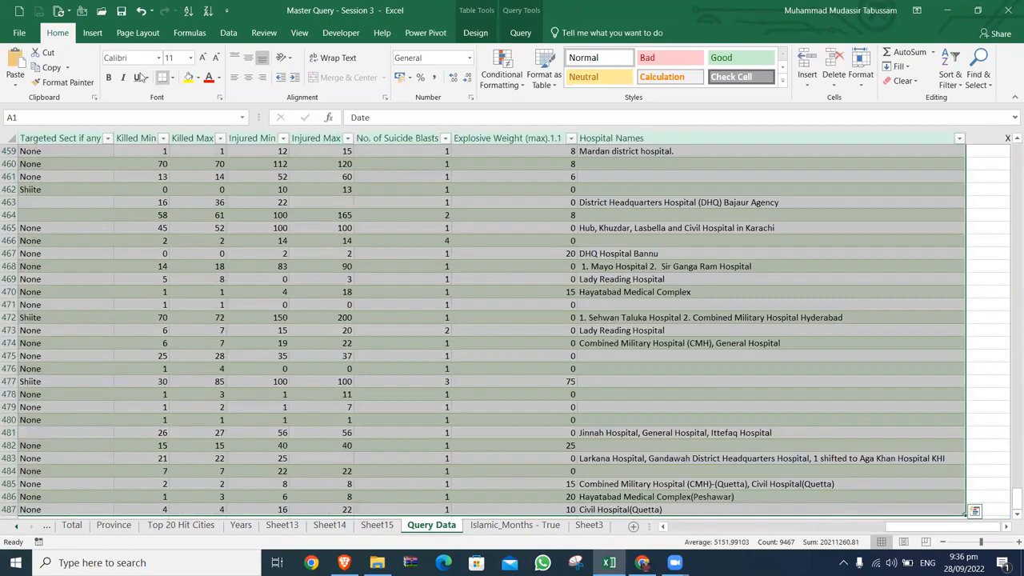
click(92, 33)
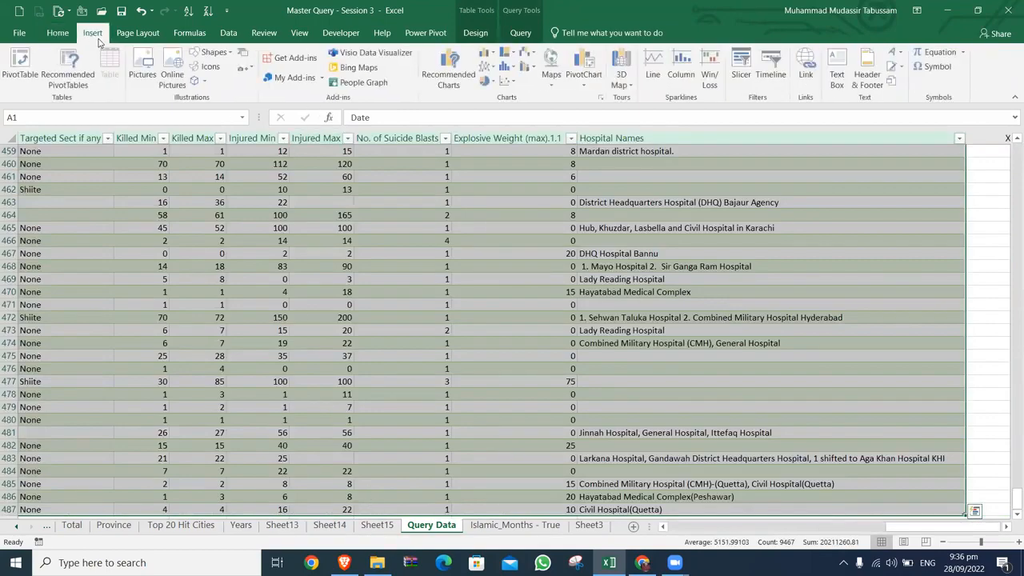
click(584, 64)
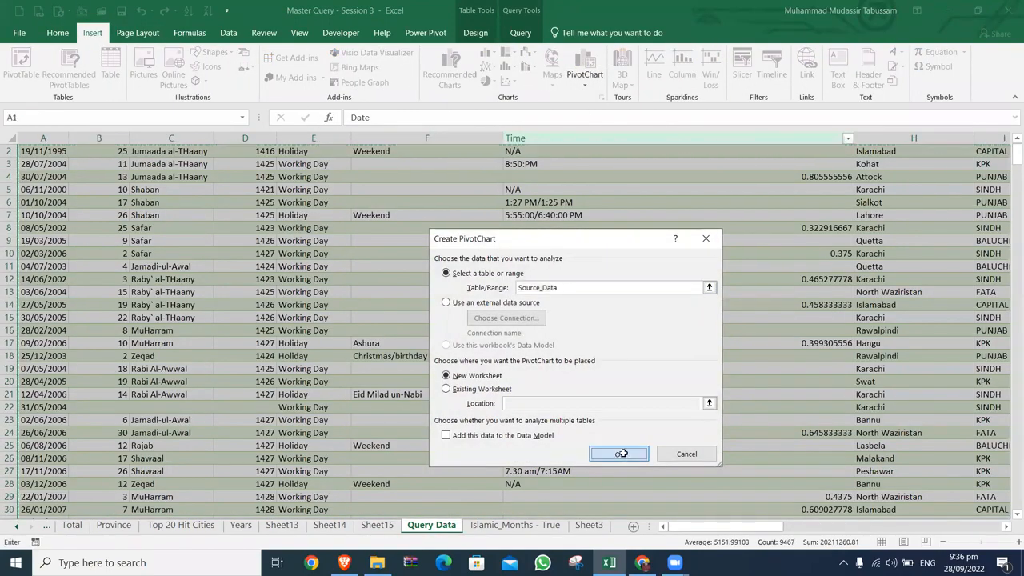
click(619, 453)
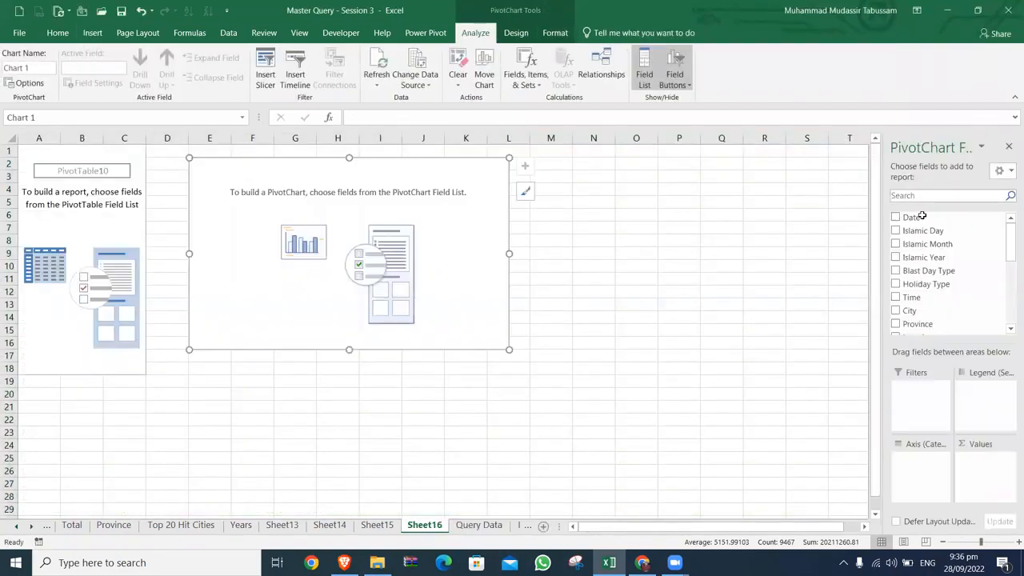
Find the blast fields and add Blast Day Type as the axis category and No. of Suicide Blasts as the summed value
click(930, 196)
text(blast)
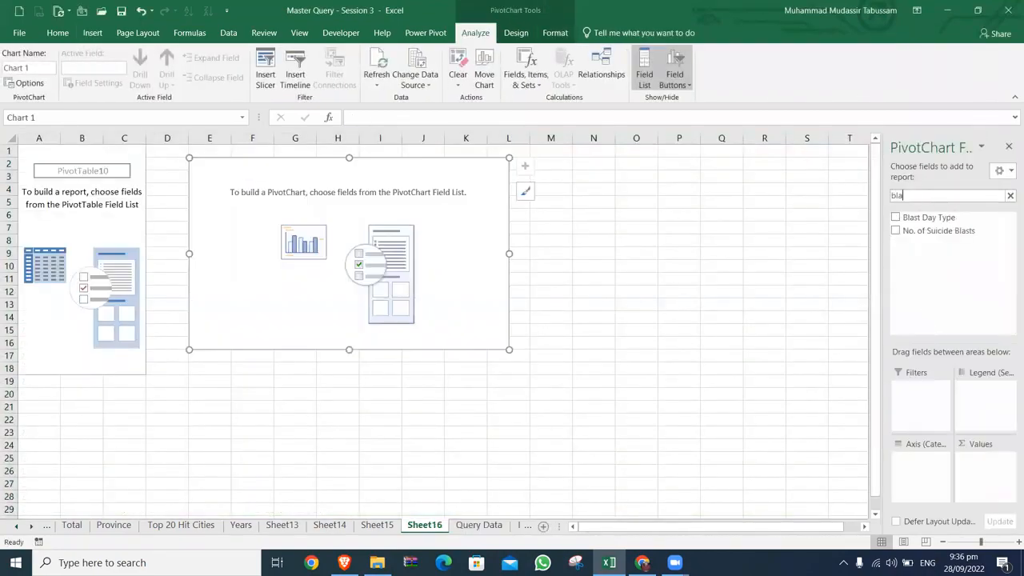
click(896, 217)
click(896, 231)
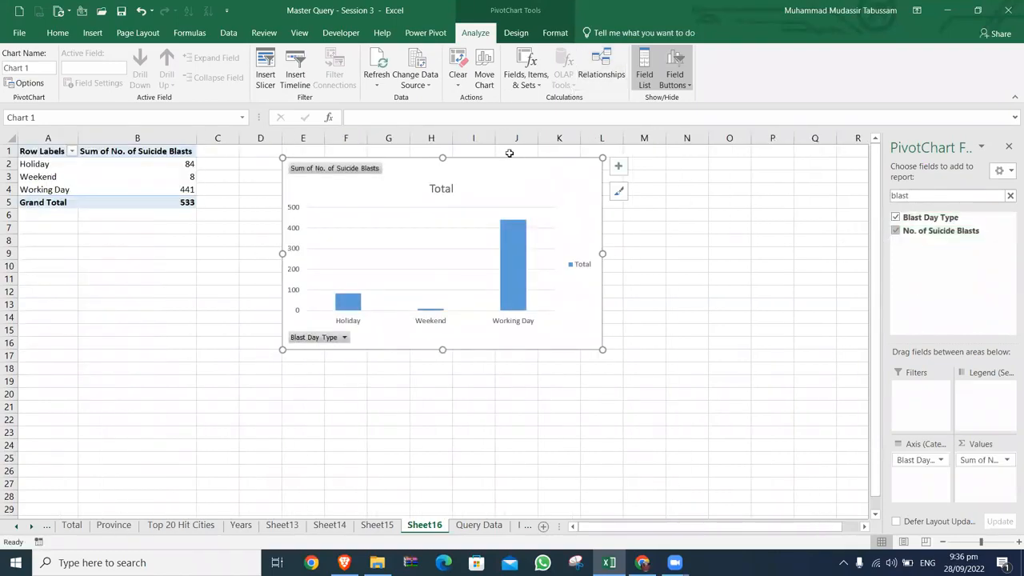
Change the blast day type chart to a standard pie chart and delete its title
click(515, 33)
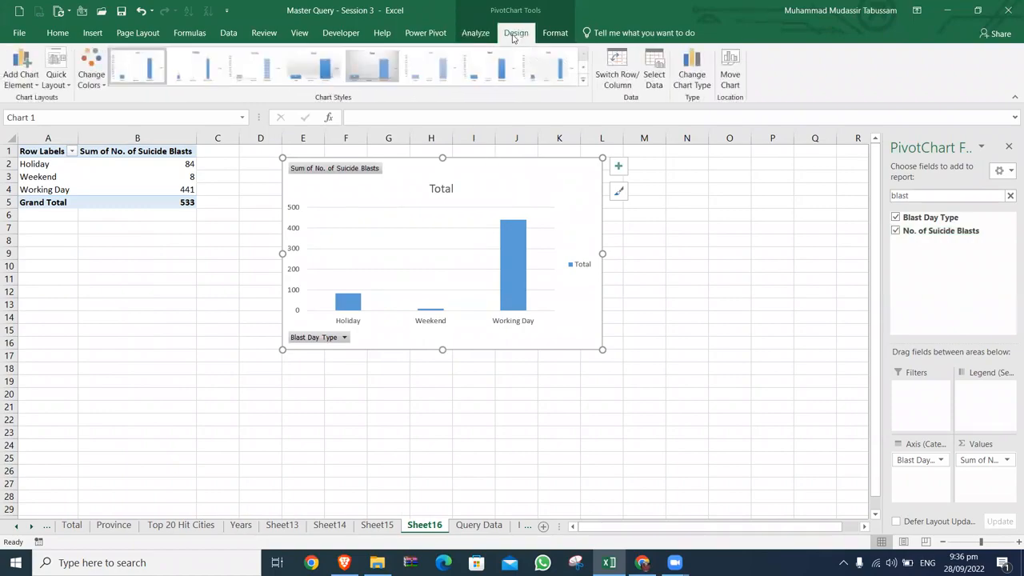
click(691, 73)
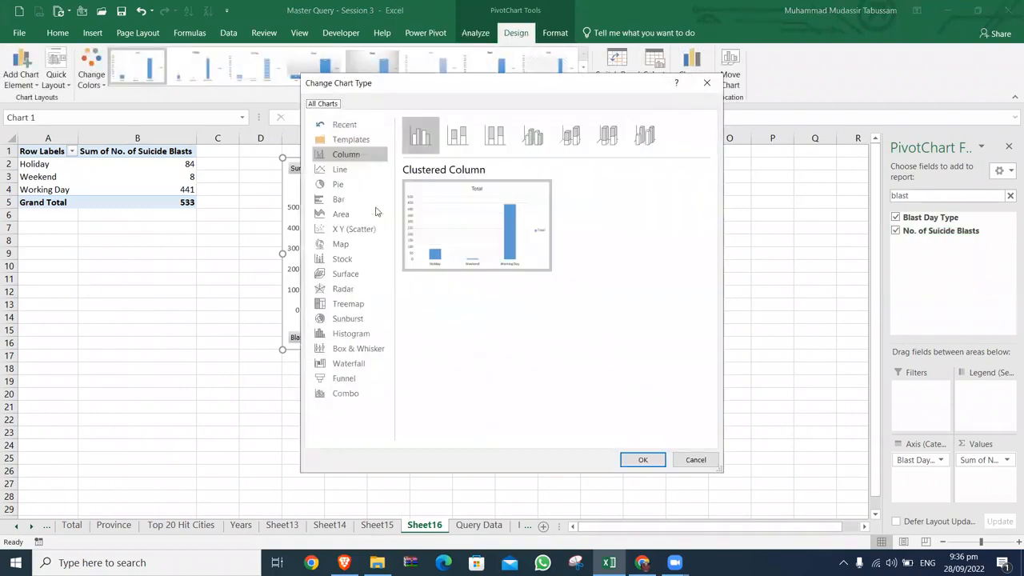
click(350, 186)
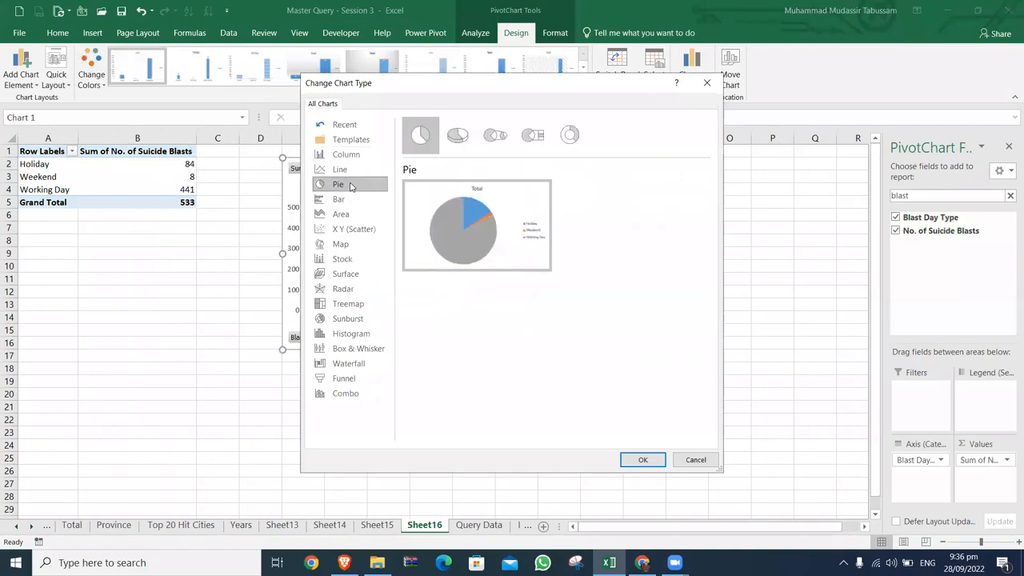
click(659, 461)
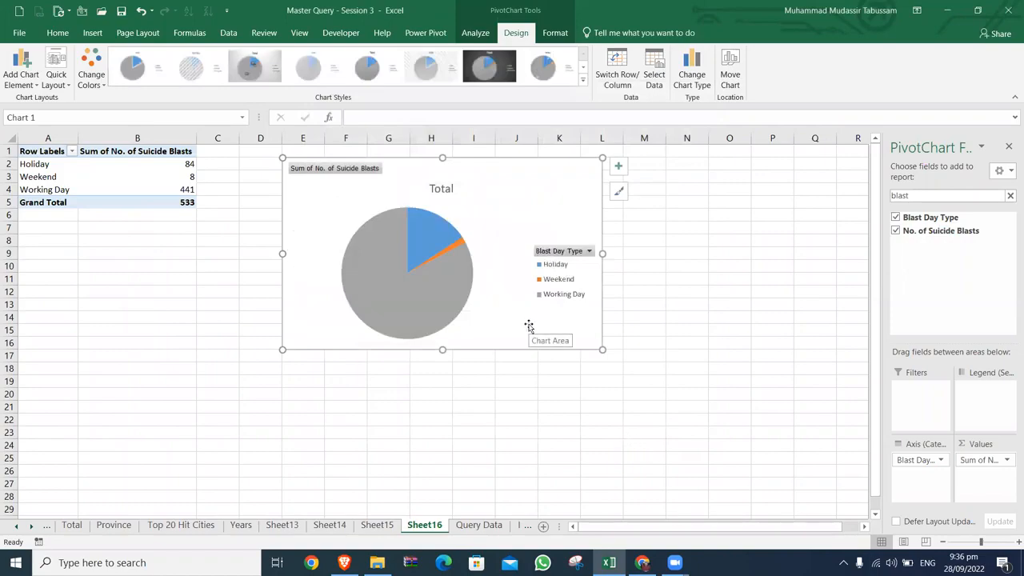
click(444, 187)
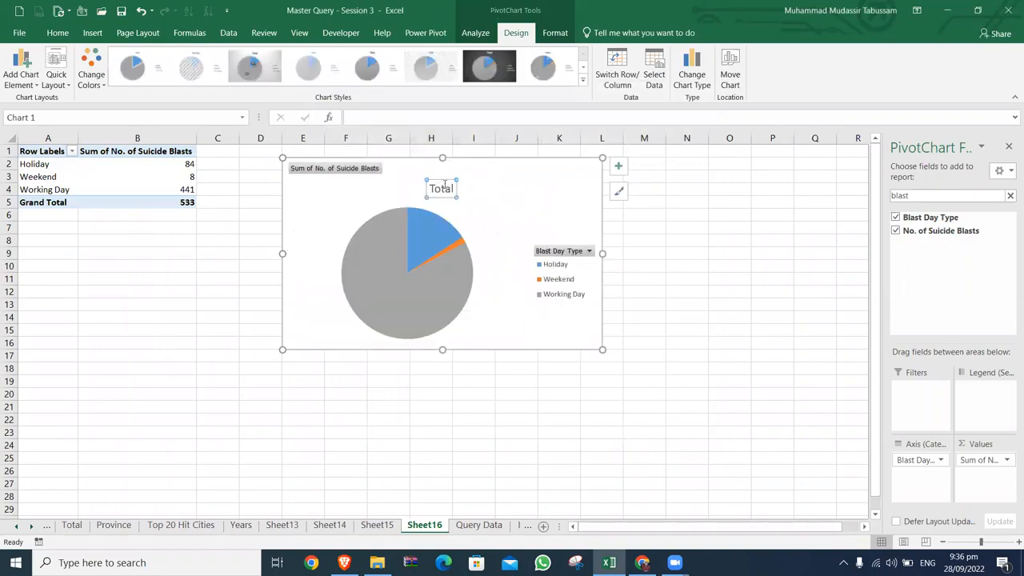
key(Delete)
Add data labels to the blast day type pie chart, keeping the title off
click(618, 175)
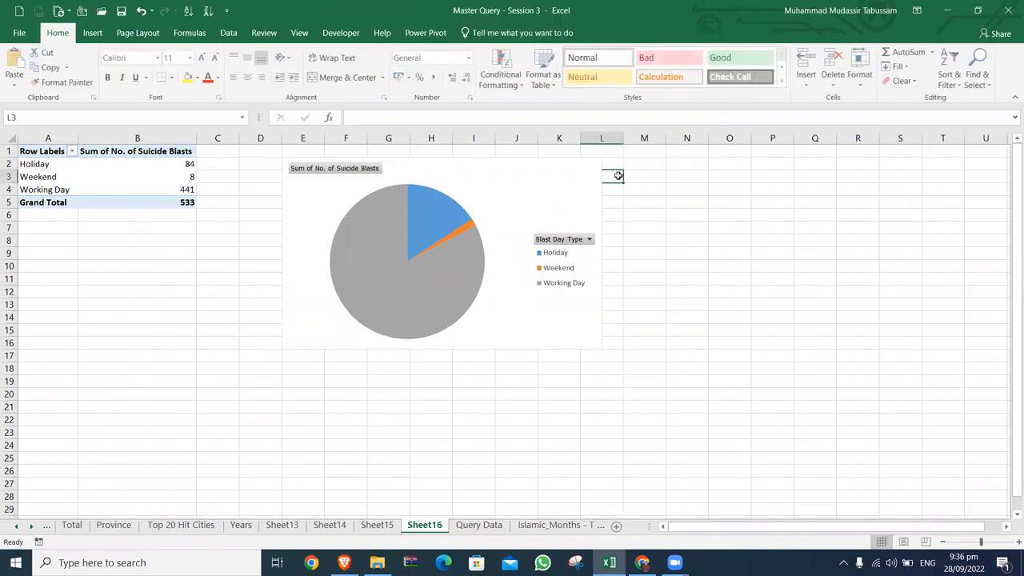
click(560, 176)
click(610, 162)
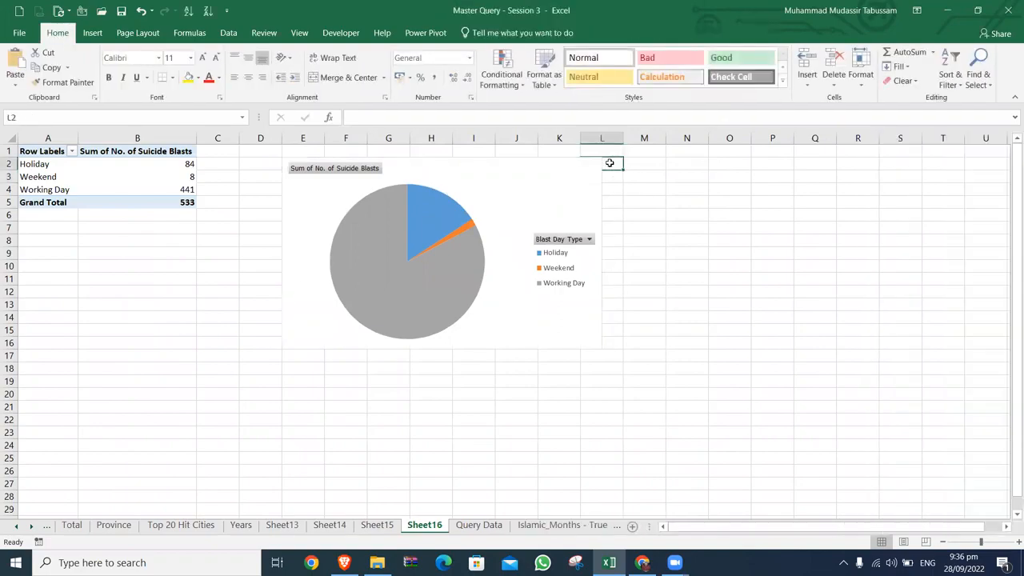
click(581, 166)
click(618, 166)
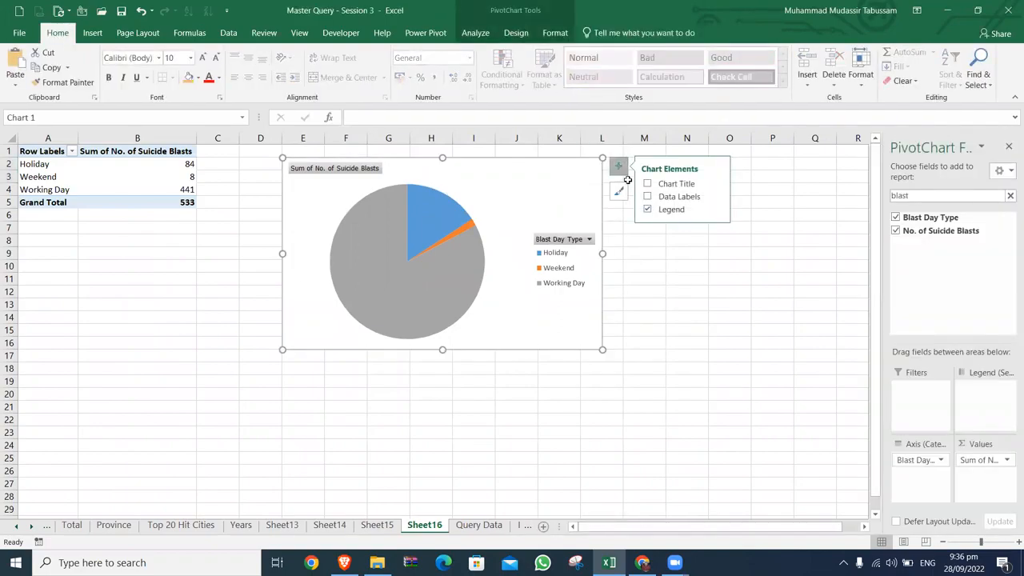
click(648, 184)
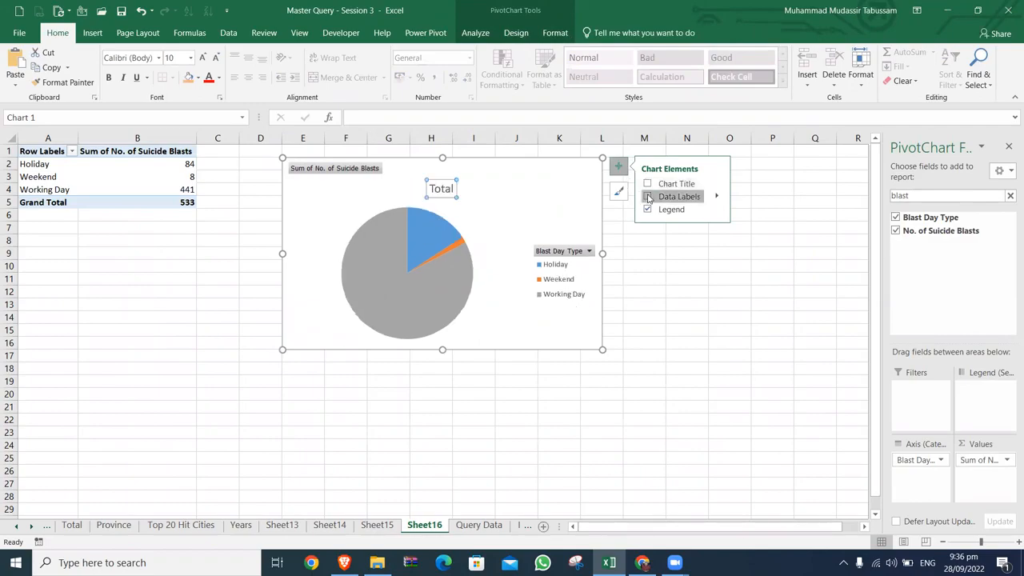
click(647, 197)
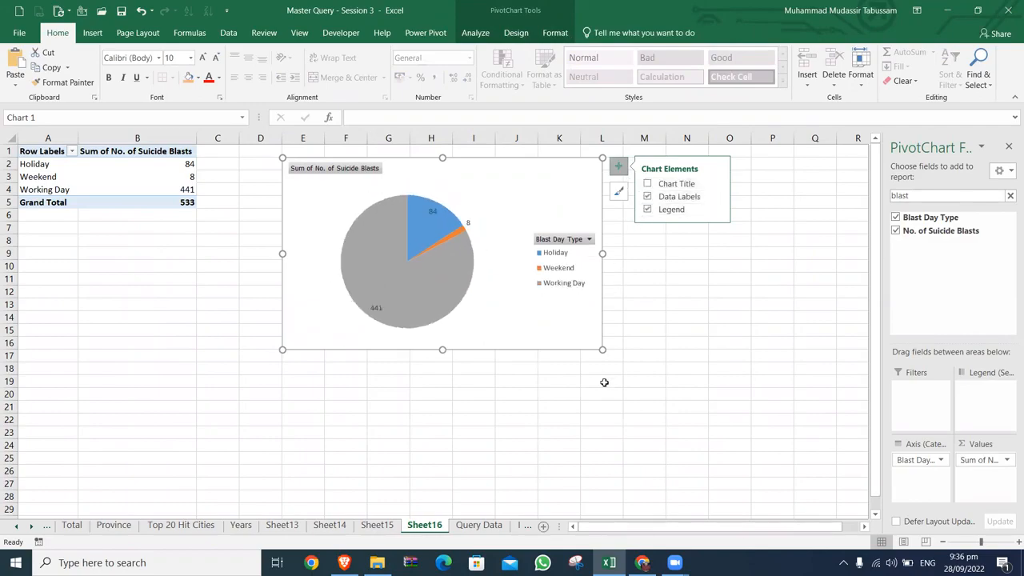
click(604, 382)
Place the pie chart's legend at the top and hide all field buttons on the chart
click(606, 185)
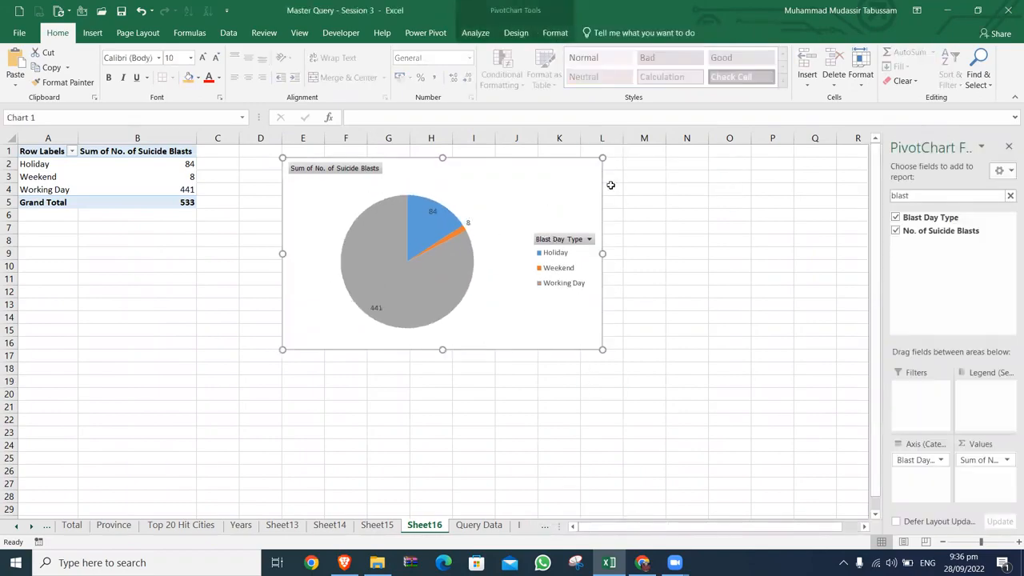
click(618, 166)
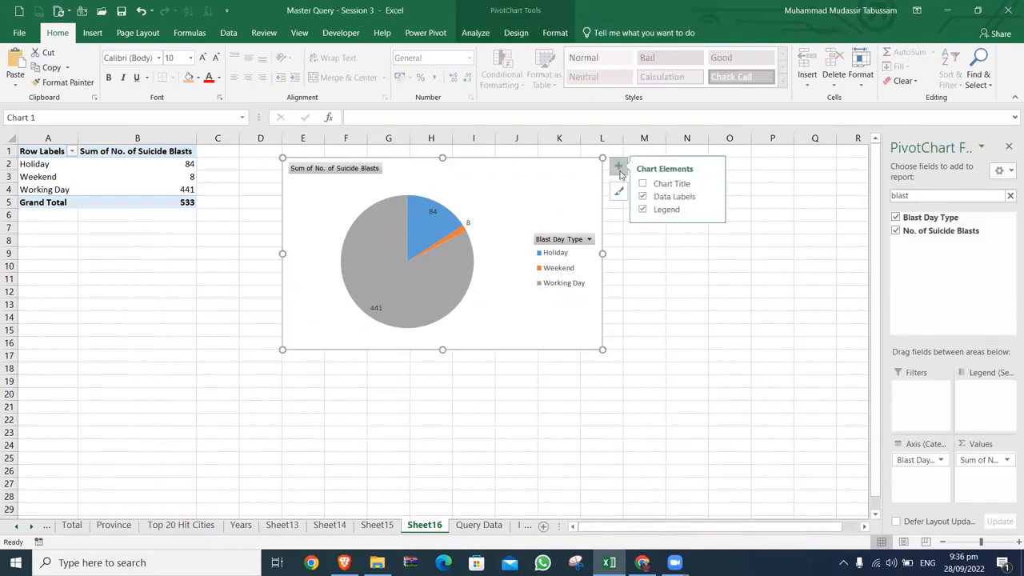
click(716, 209)
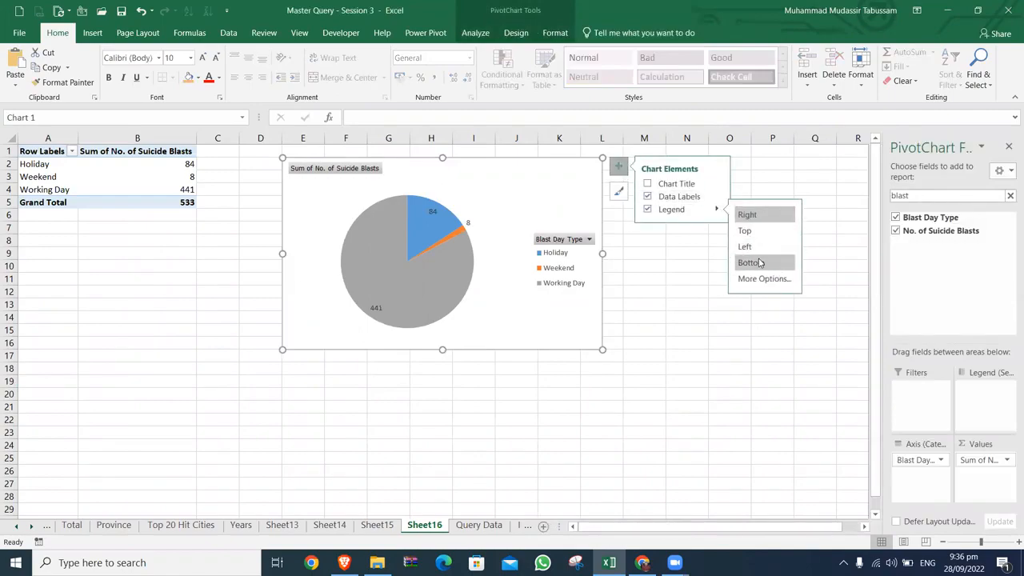
click(758, 232)
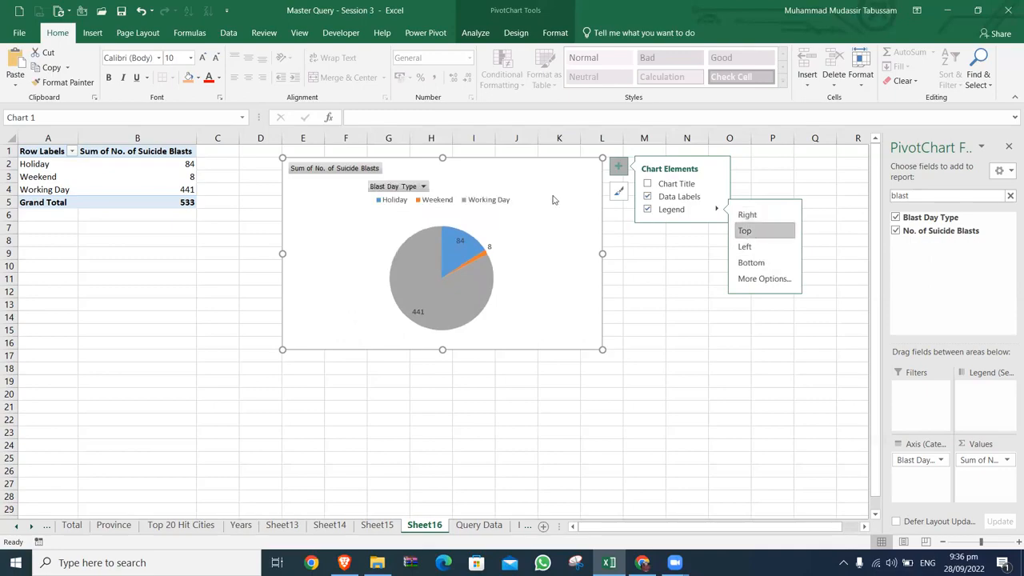
right_click(367, 170)
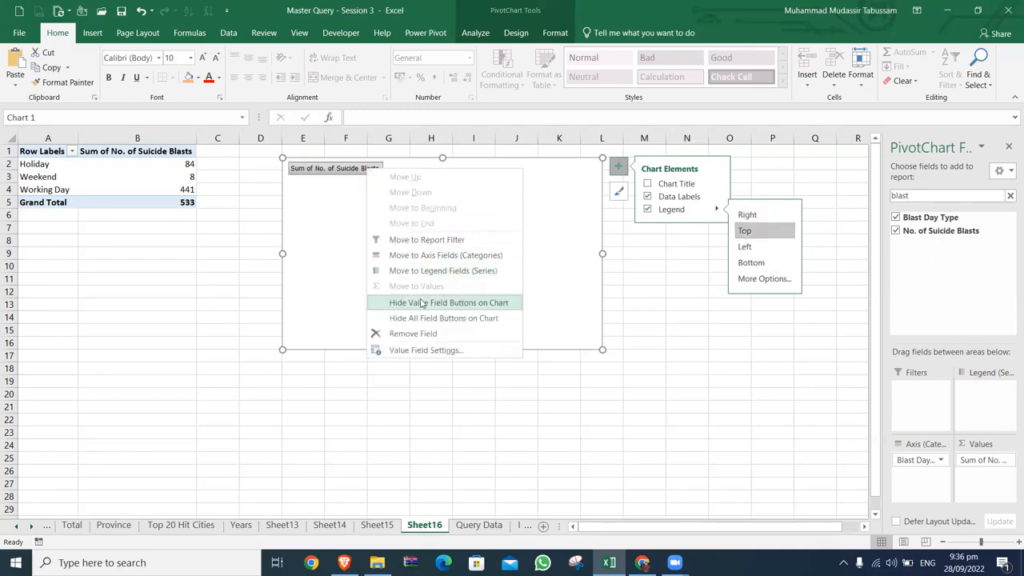
click(422, 318)
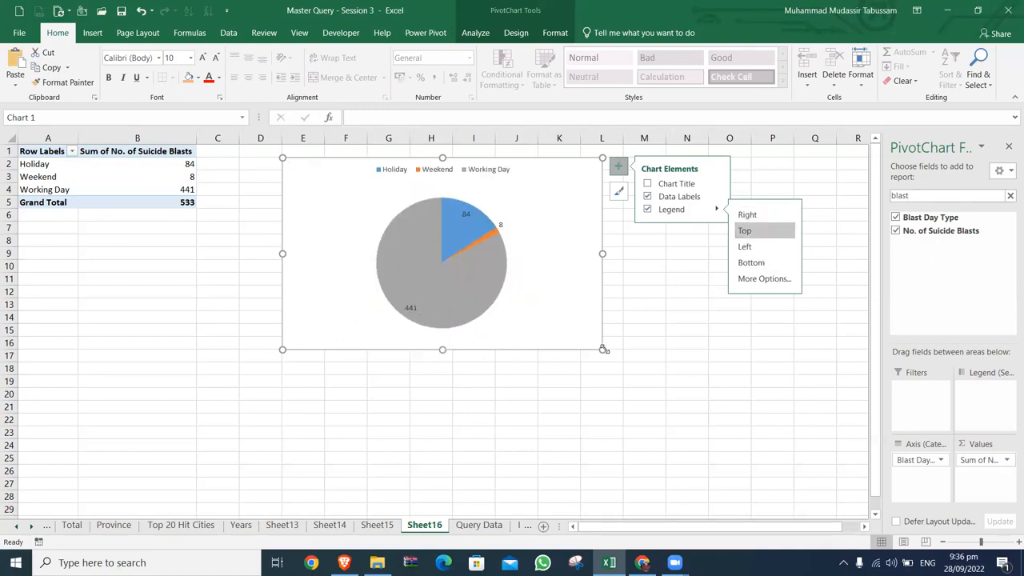
Shrink the blast day type pie chart and move it from Sheet16 to the empty area of the Dashboard sheet
drag(603, 349, 481, 283)
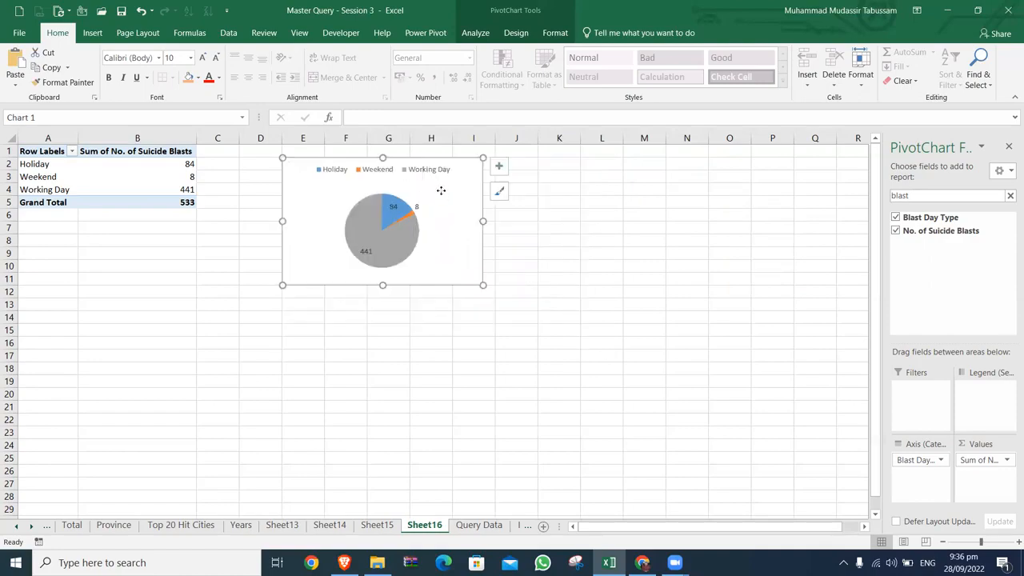
key(Delete)
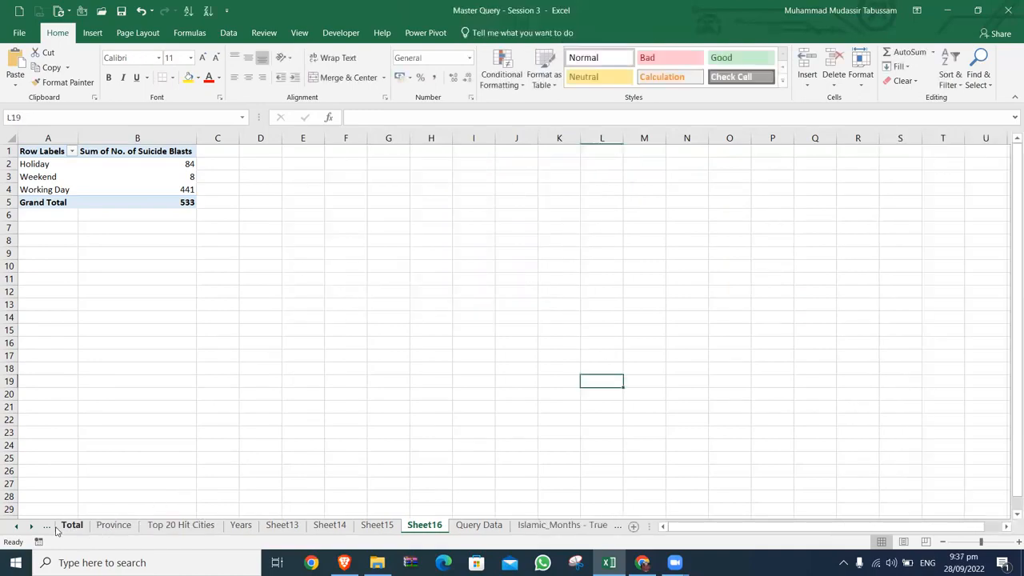
click(18, 526)
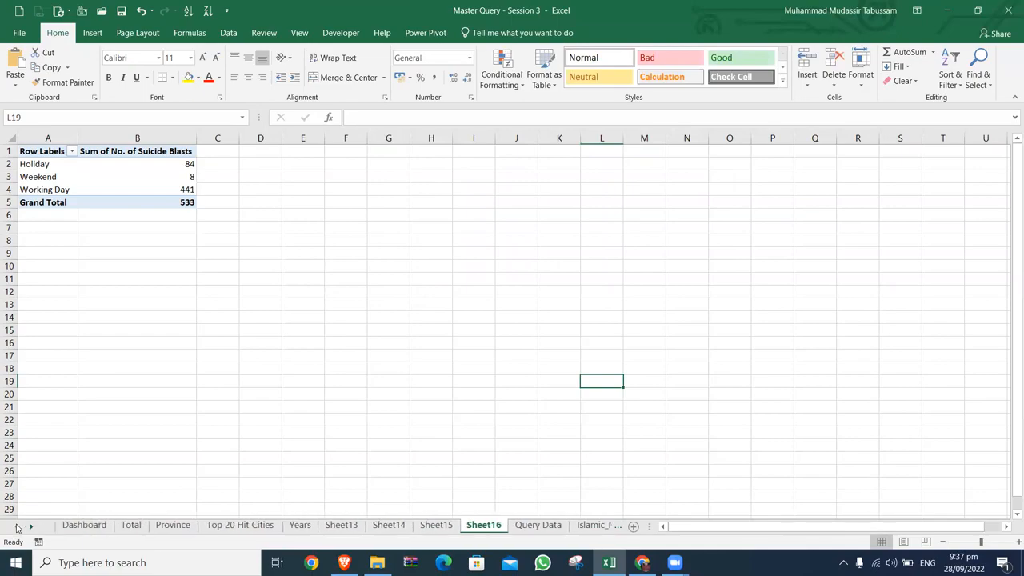
click(78, 525)
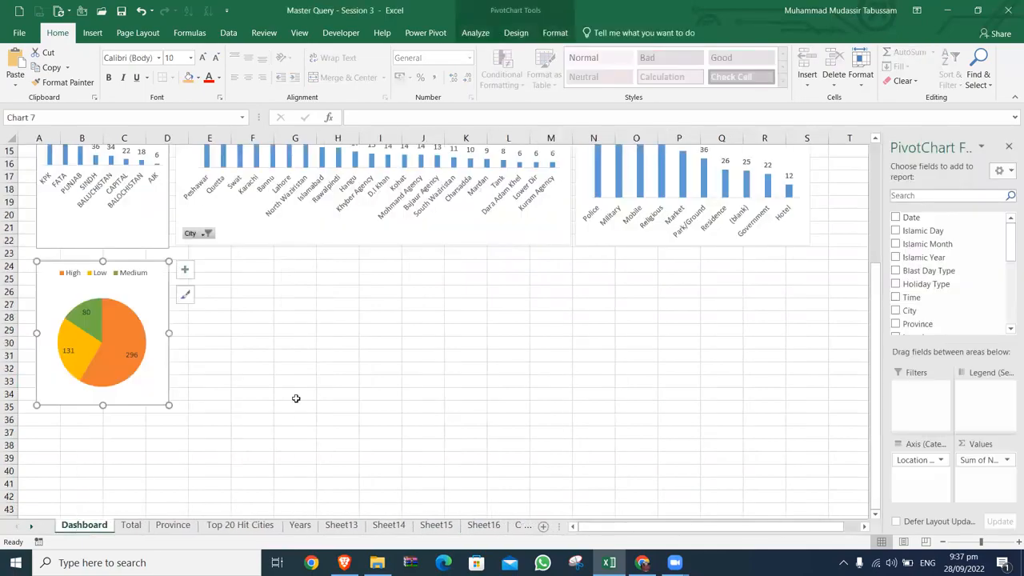
drag(148, 286, 318, 292)
key(ctrl+z)
click(381, 328)
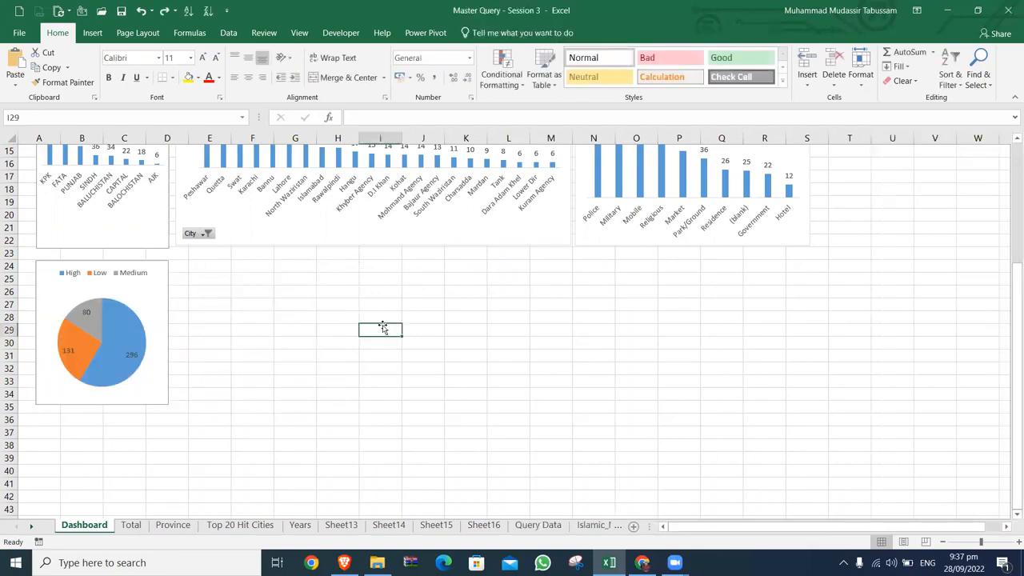
key(ctrl+v)
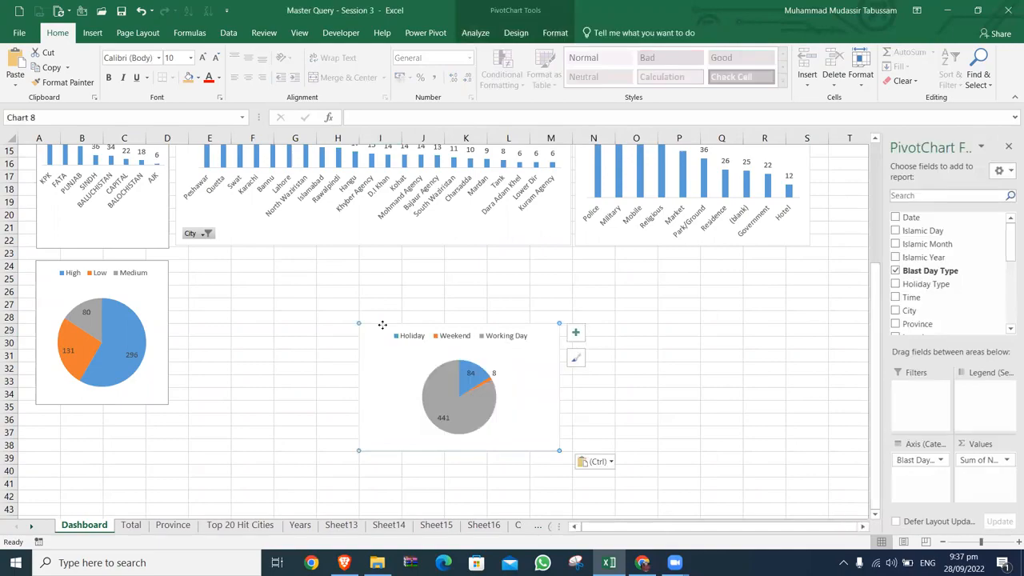
Position the blast day type pie beside the High/Low/Medium pie, directly under the city chart, and extend its height to match its neighbour
key(ctrl+1)
drag(503, 331, 345, 272)
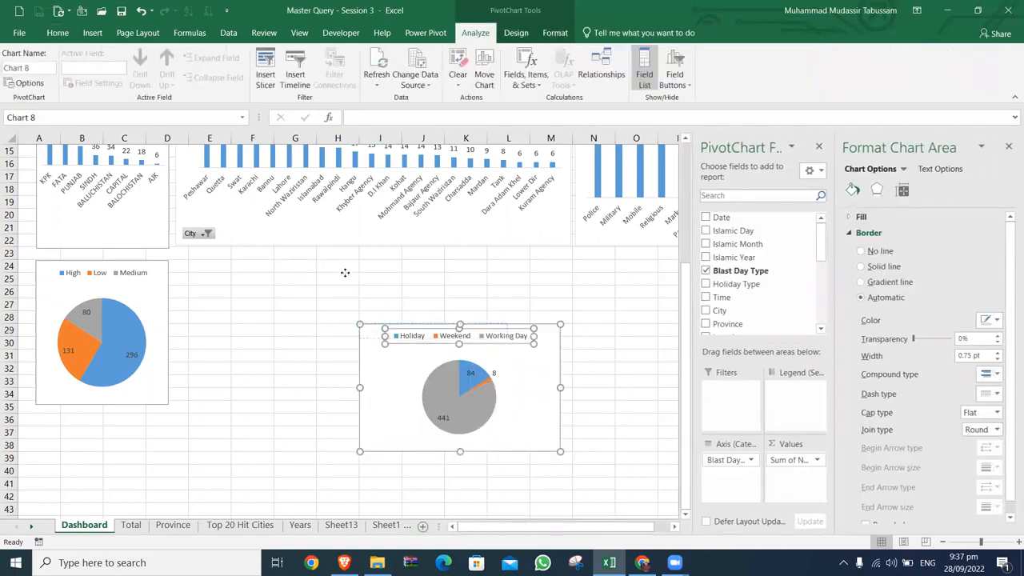
drag(518, 339, 359, 267)
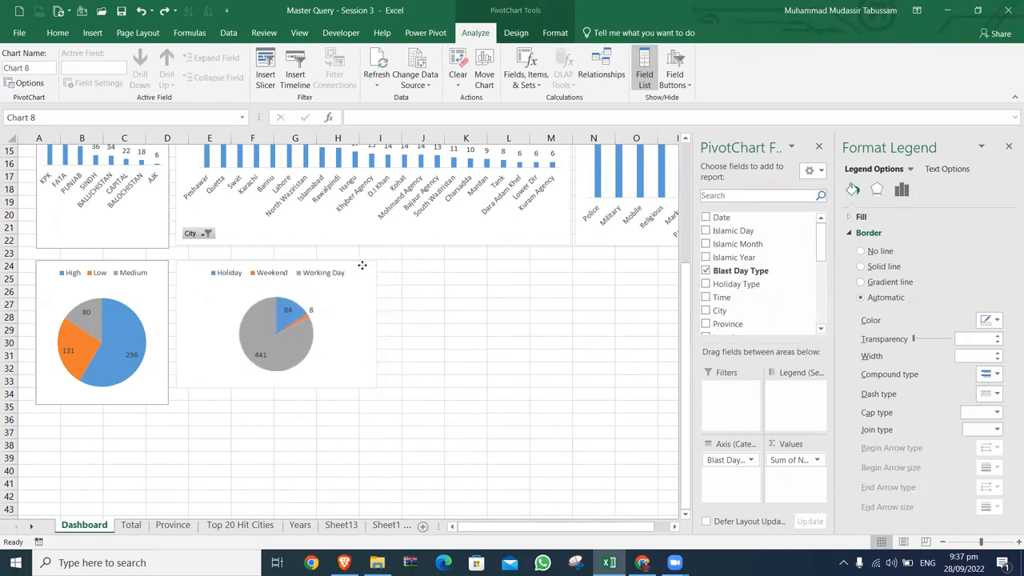
click(362, 283)
drag(277, 389, 278, 404)
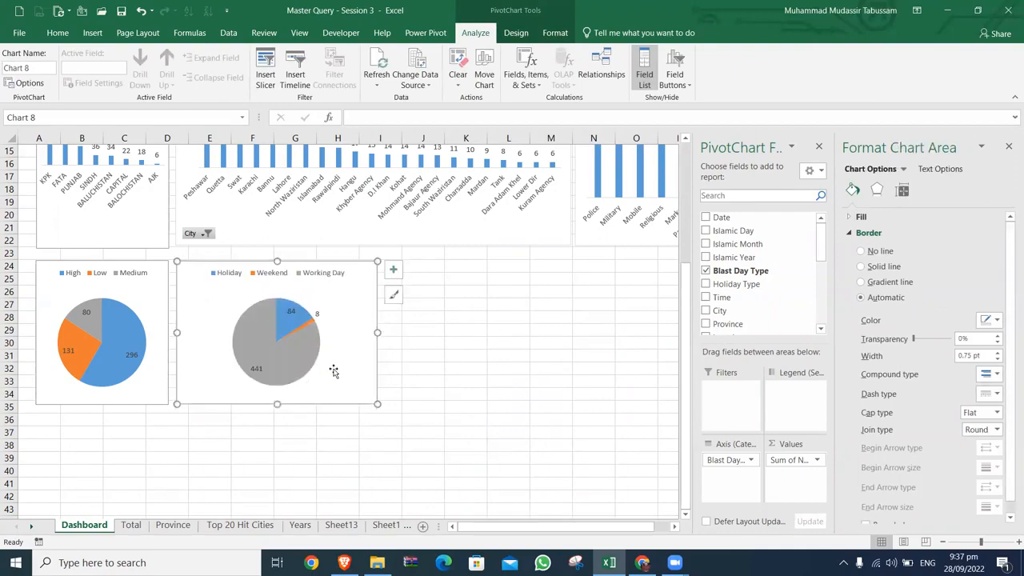
click(399, 353)
Narrow the blast day type pie to the High/Low/Medium pie's width by overlaying the two, and set it back beside that pie
drag(325, 277, 184, 277)
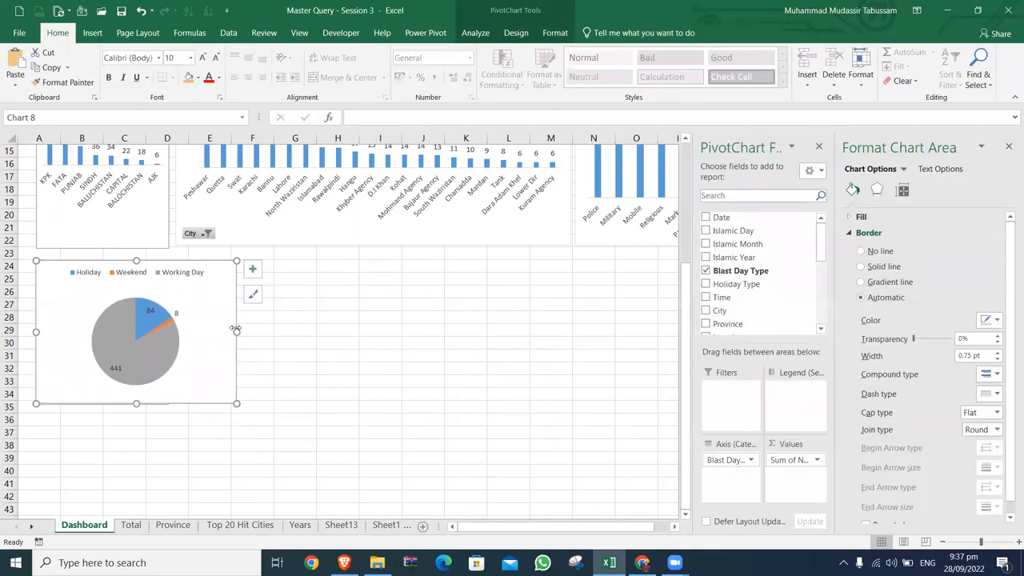
drag(236, 328, 168, 332)
drag(163, 269, 297, 273)
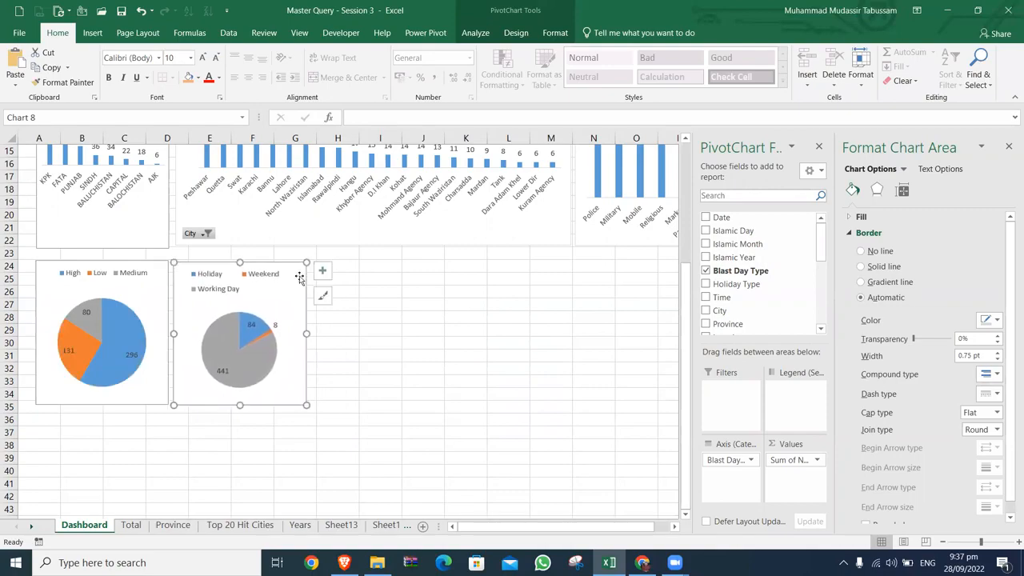
click(403, 342)
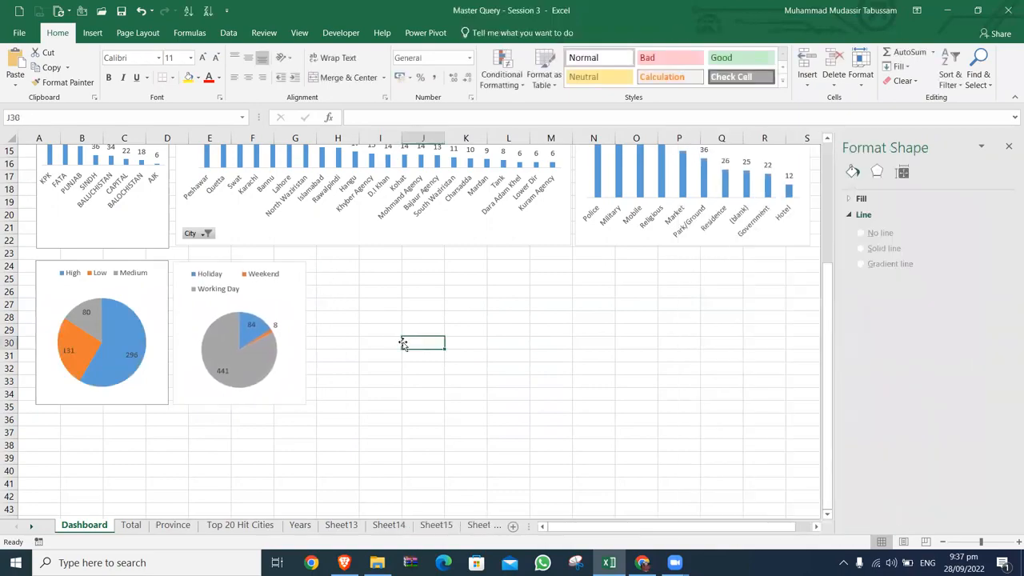
Close the chart formatting and PivotChart fields panes and deselect the pie chart to show the full dashboard
click(265, 316)
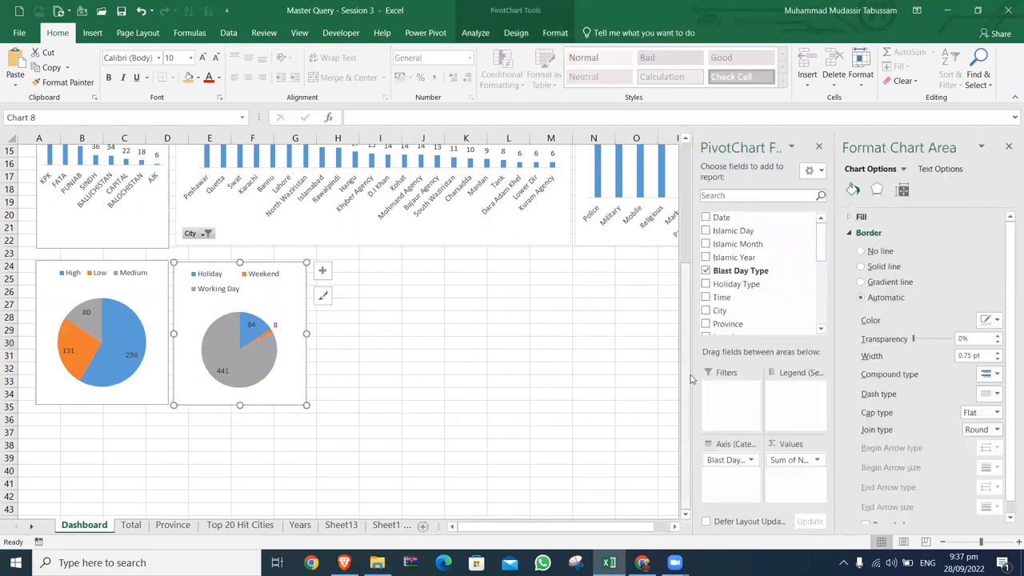
scroll(611, 359, up, 5)
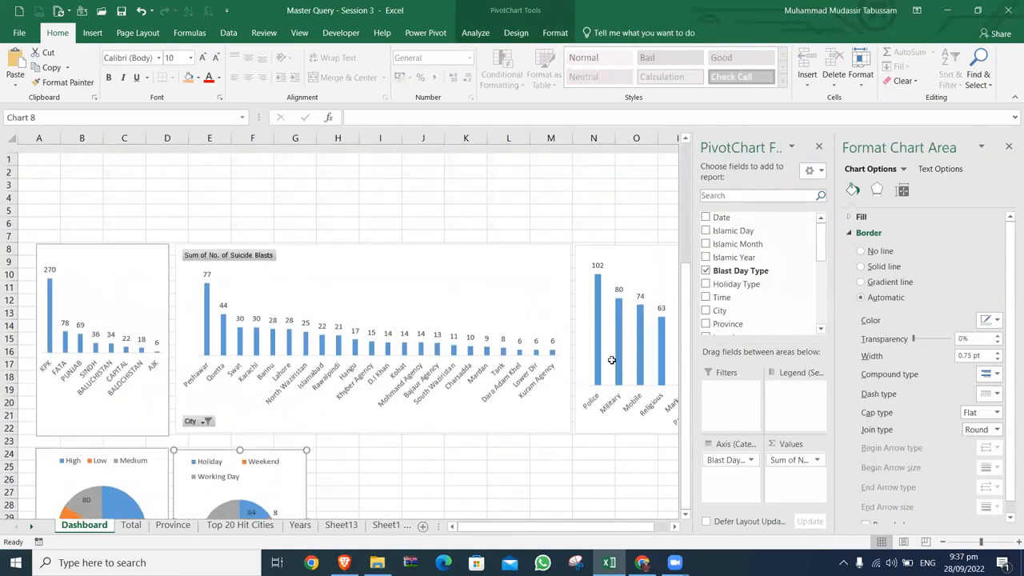
click(1008, 146)
click(1007, 148)
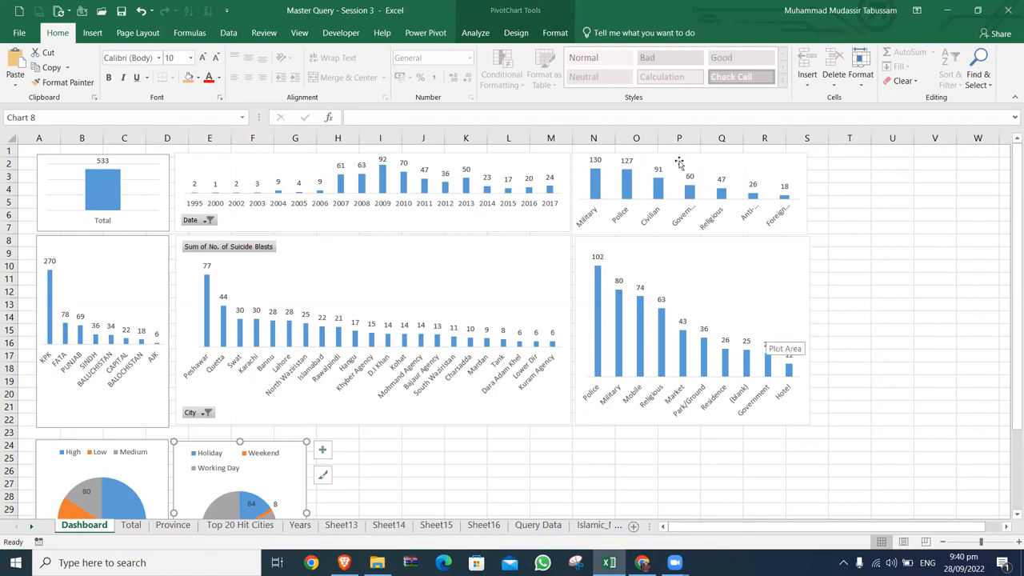
key(Escape)
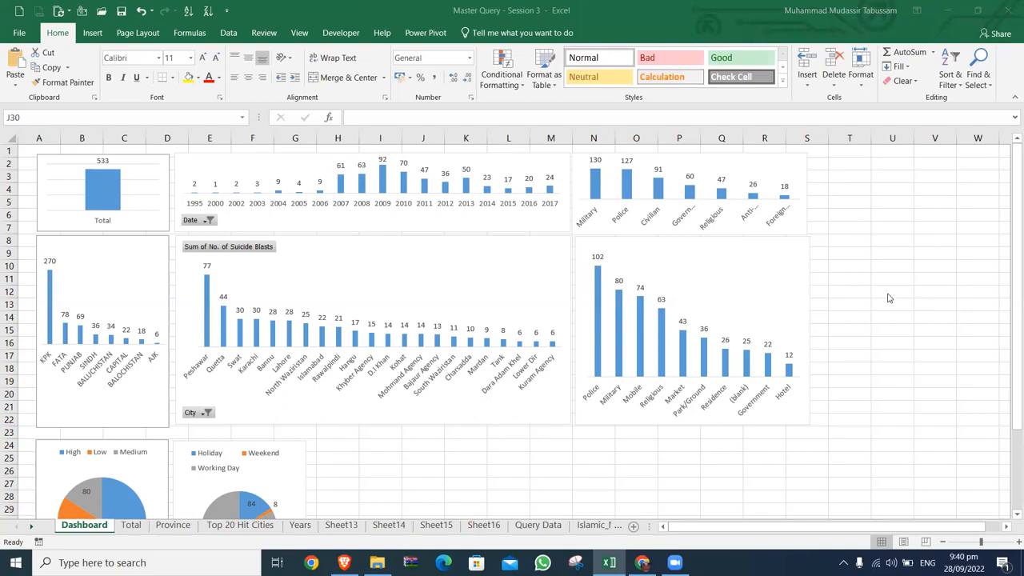
Turn off the gridlines on the Dashboard sheet
scroll(888, 298, down, 3)
scroll(887, 298, up, 3)
click(300, 32)
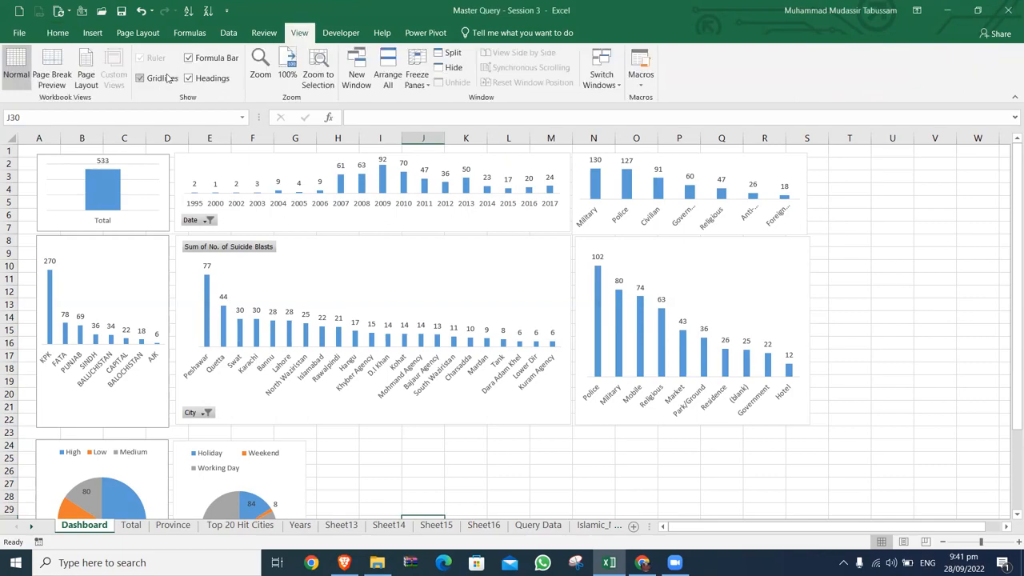
click(140, 78)
click(856, 256)
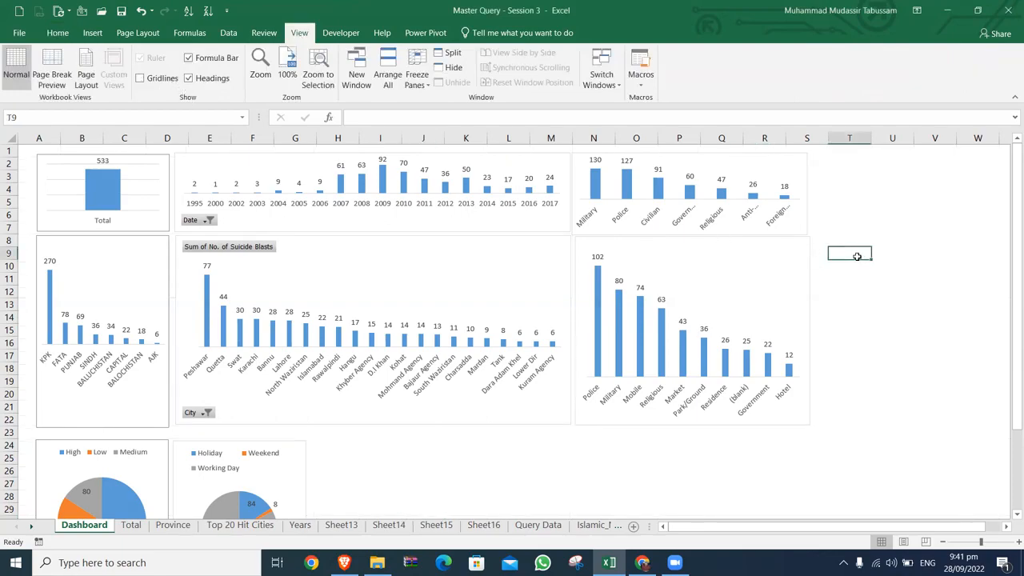
Resize the location category column chart (Police to Hotel) so both side edges align with the chart above it
click(808, 260)
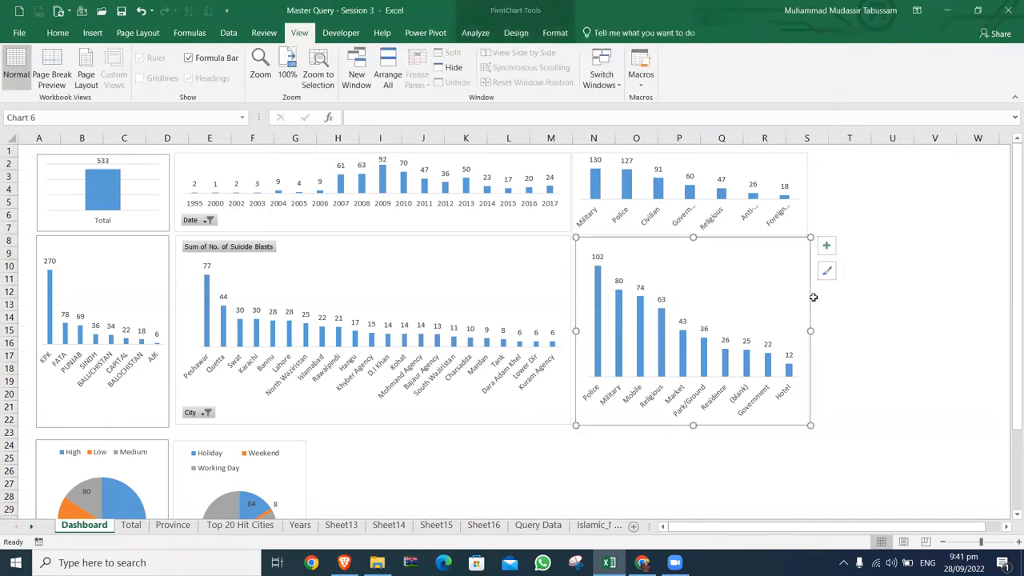
drag(808, 330, 806, 328)
click(848, 318)
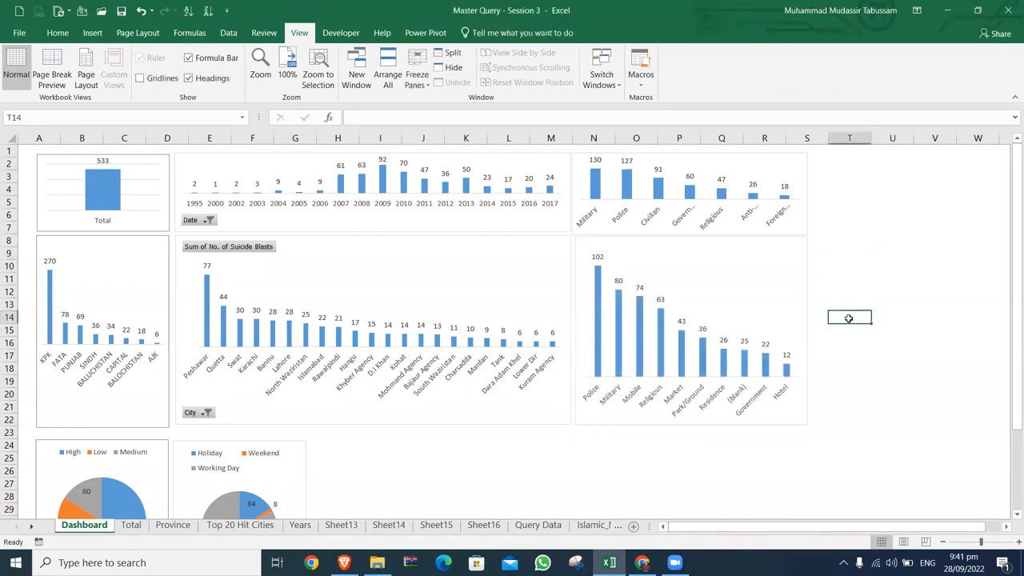
click(577, 250)
drag(576, 330, 571, 329)
click(855, 305)
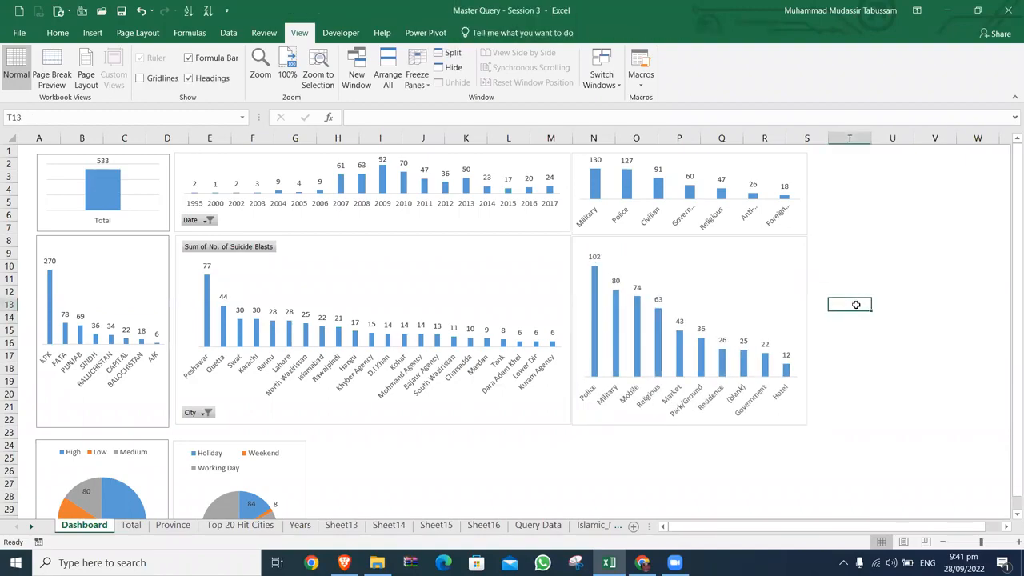
Extend the yearly blasts chart slightly downward to align its lower edge with the Military/Police/Civilian chart beside it
click(515, 223)
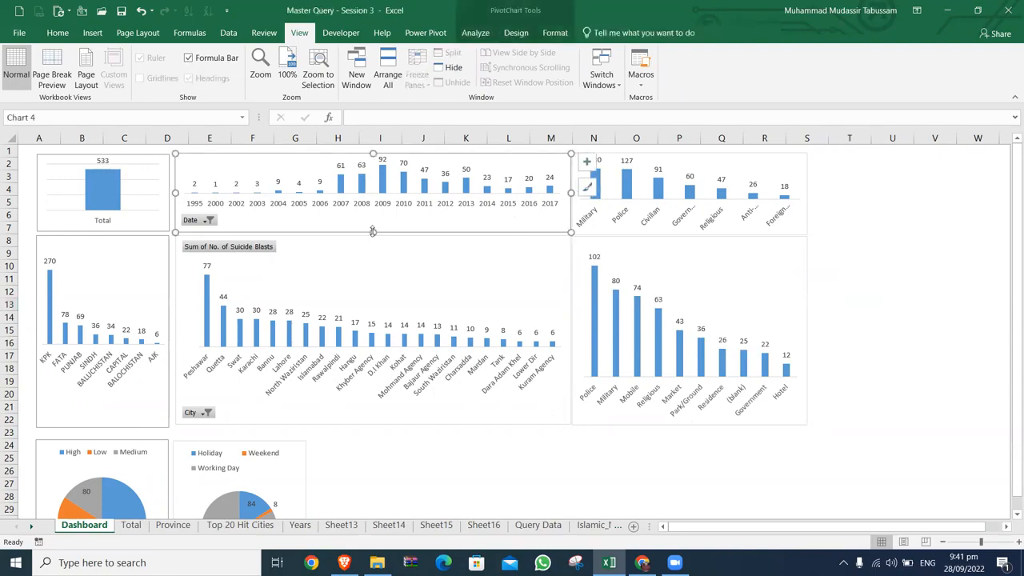
drag(372, 232, 372, 234)
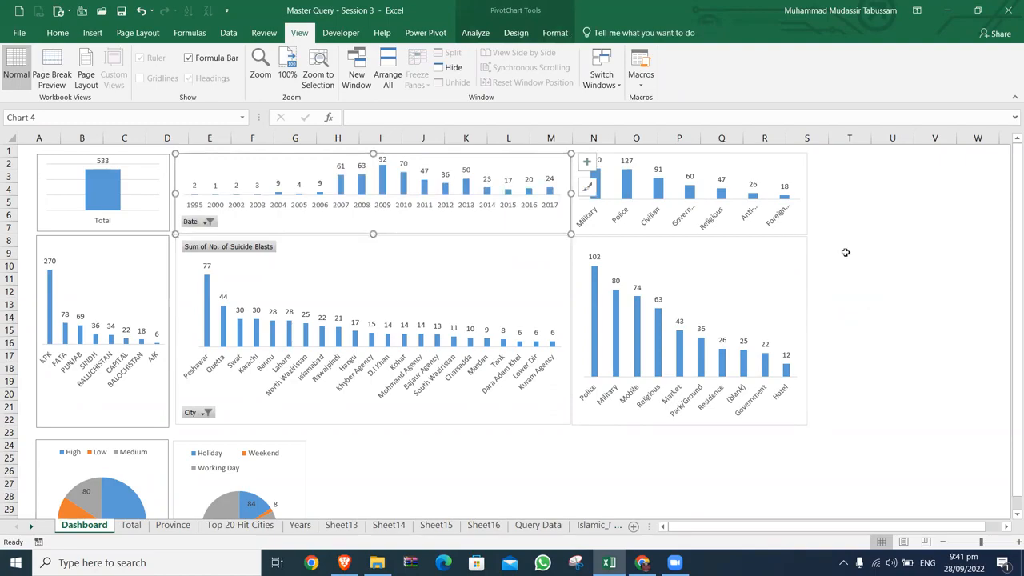
click(876, 264)
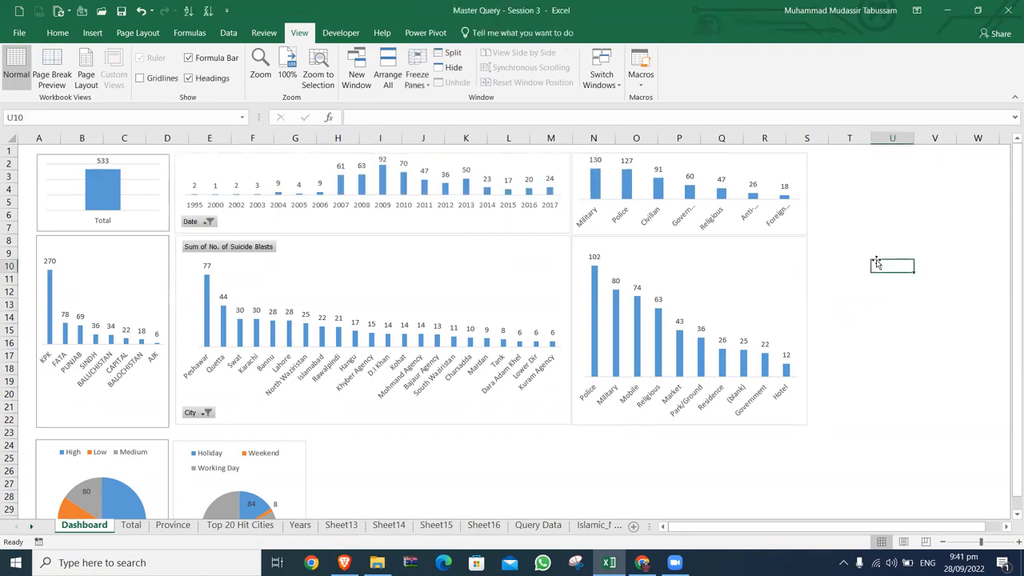
click(113, 219)
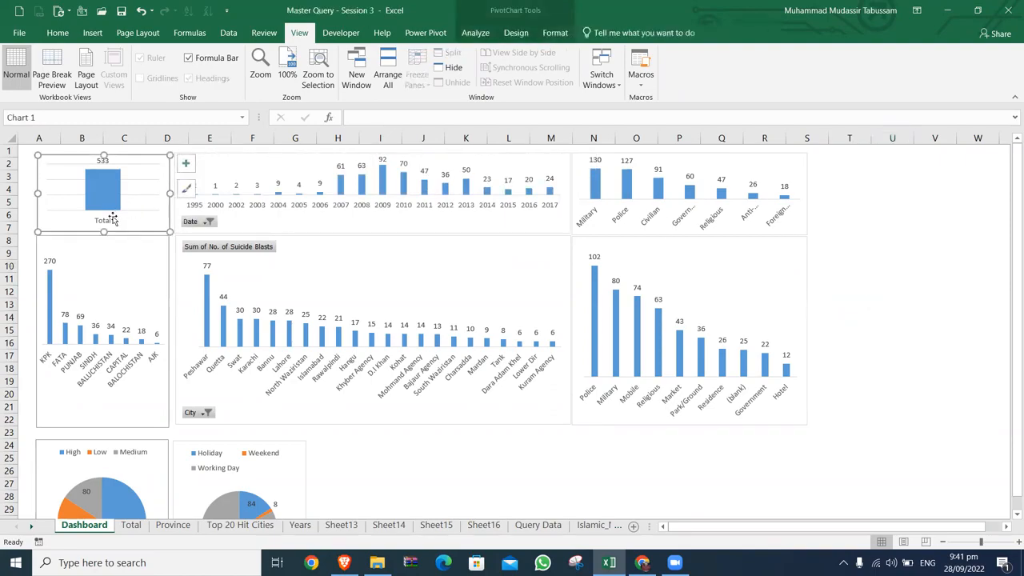
click(111, 224)
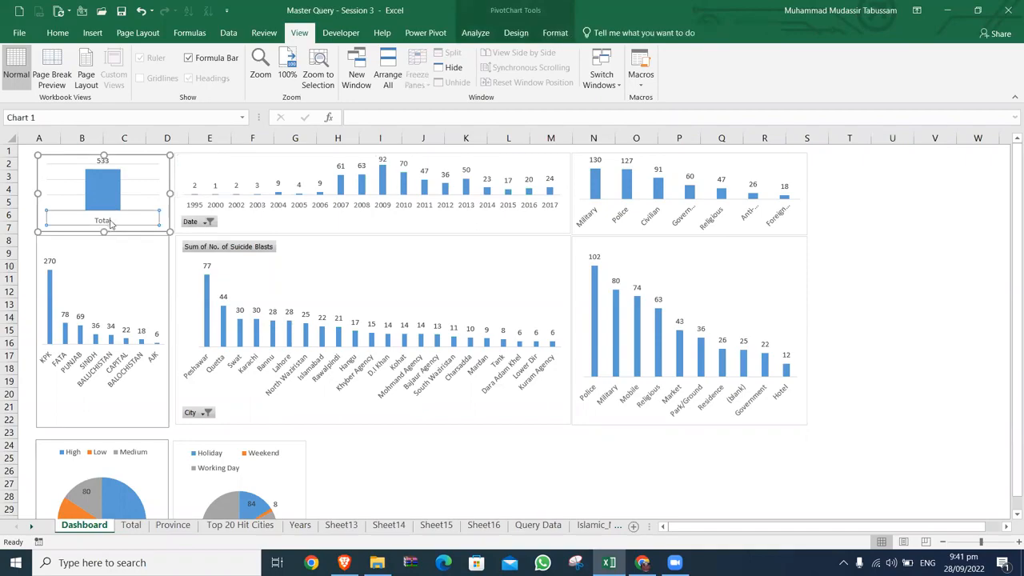
double_click(111, 224)
right_click(111, 224)
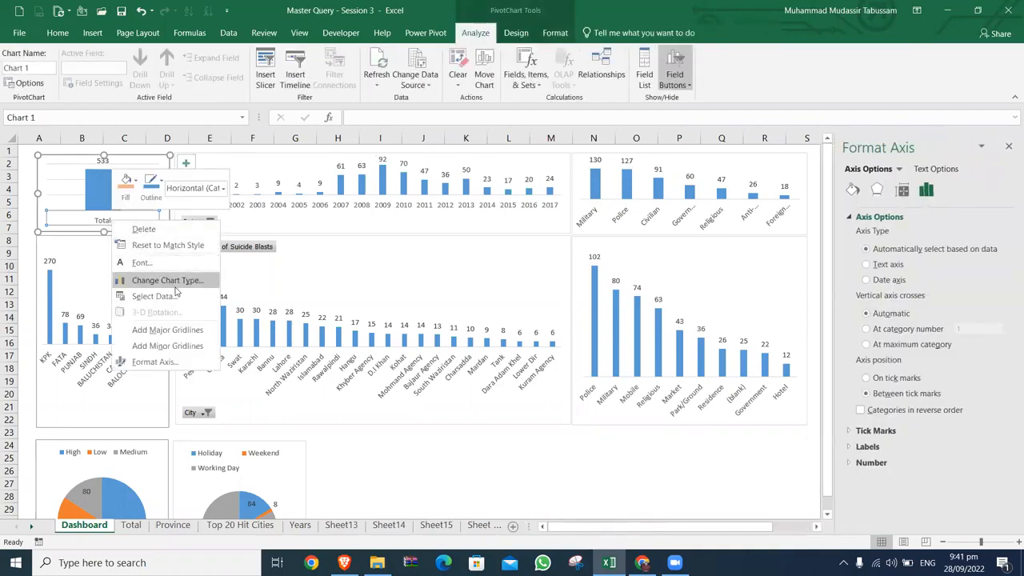
click(154, 362)
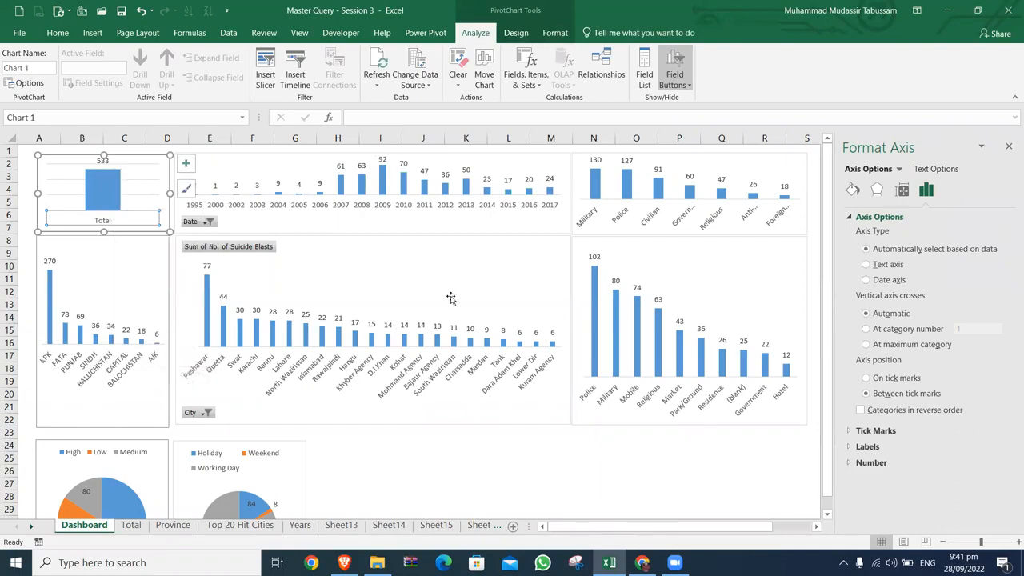
click(187, 165)
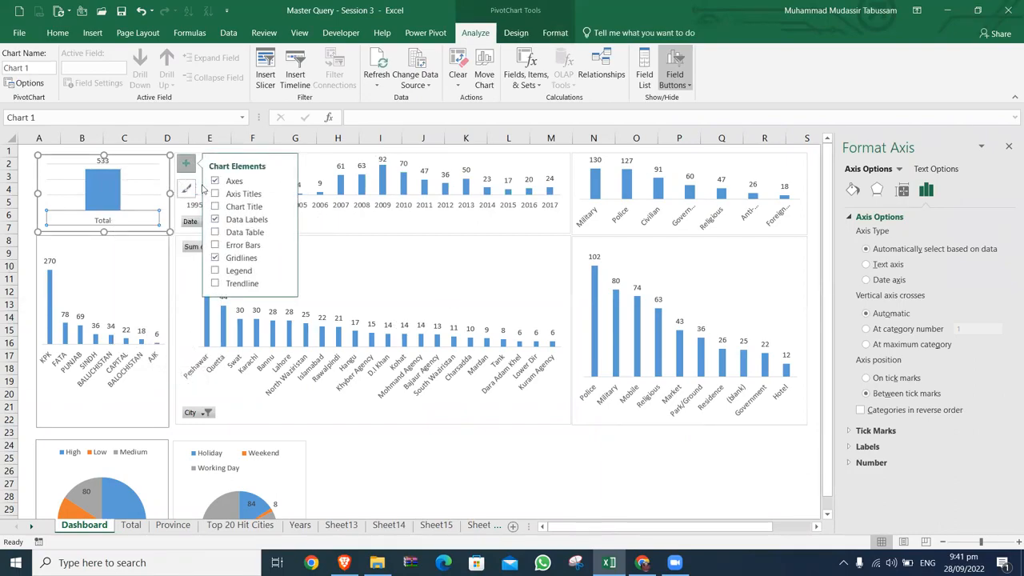
click(214, 206)
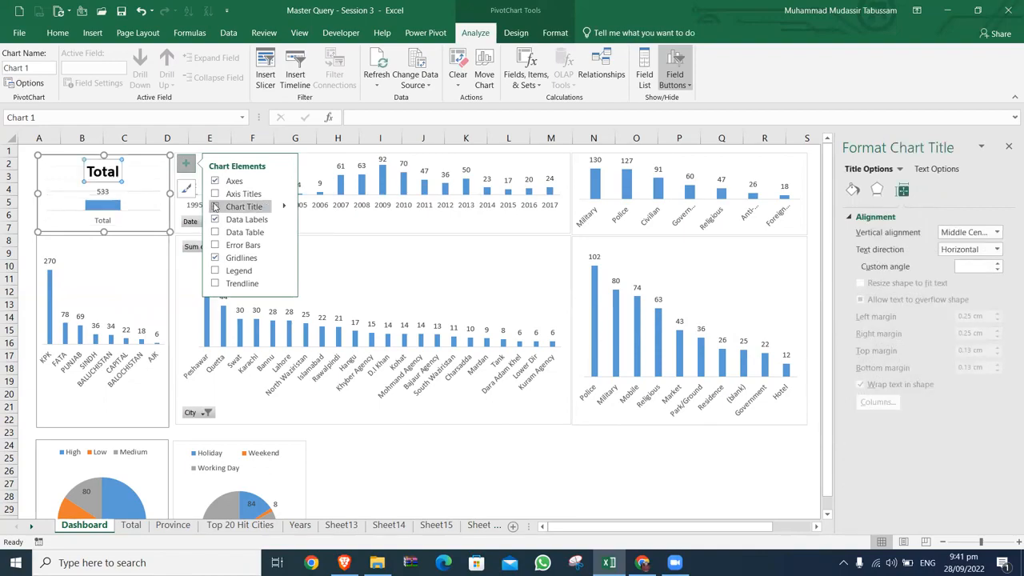
click(214, 206)
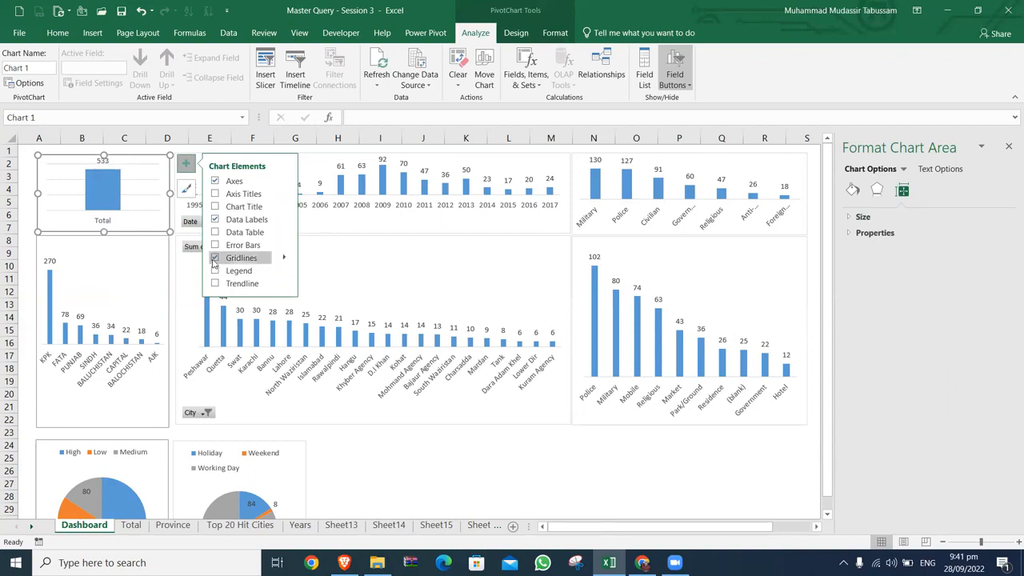
Hide the axes of the total suicide blasts column chart, leaving its axis titles off
click(112, 224)
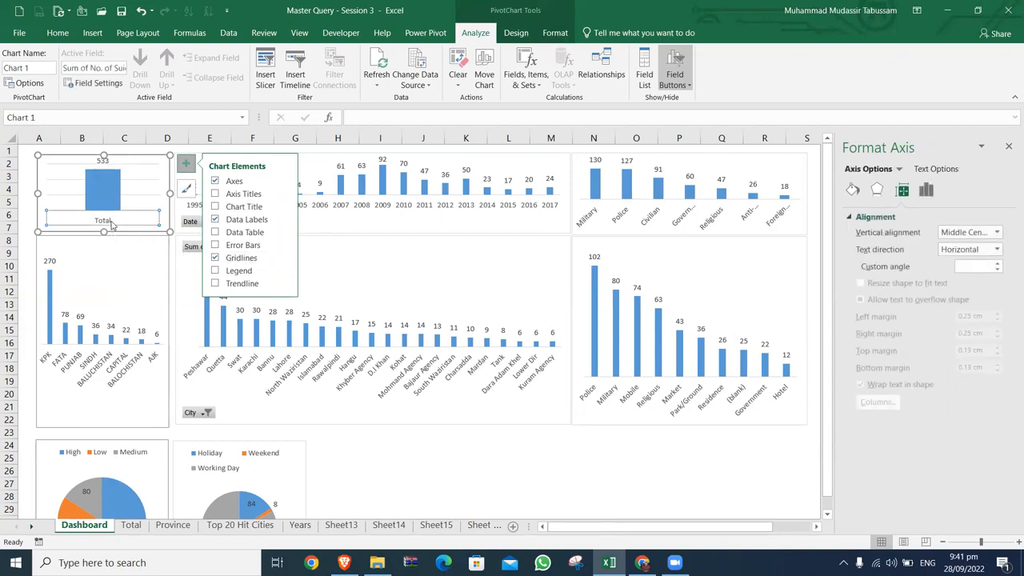
click(215, 182)
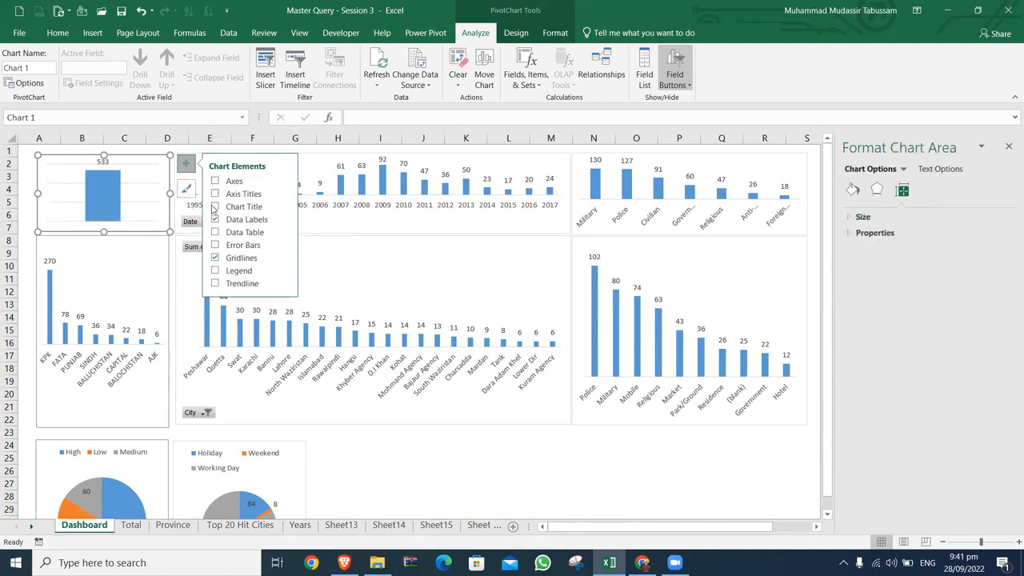
click(214, 194)
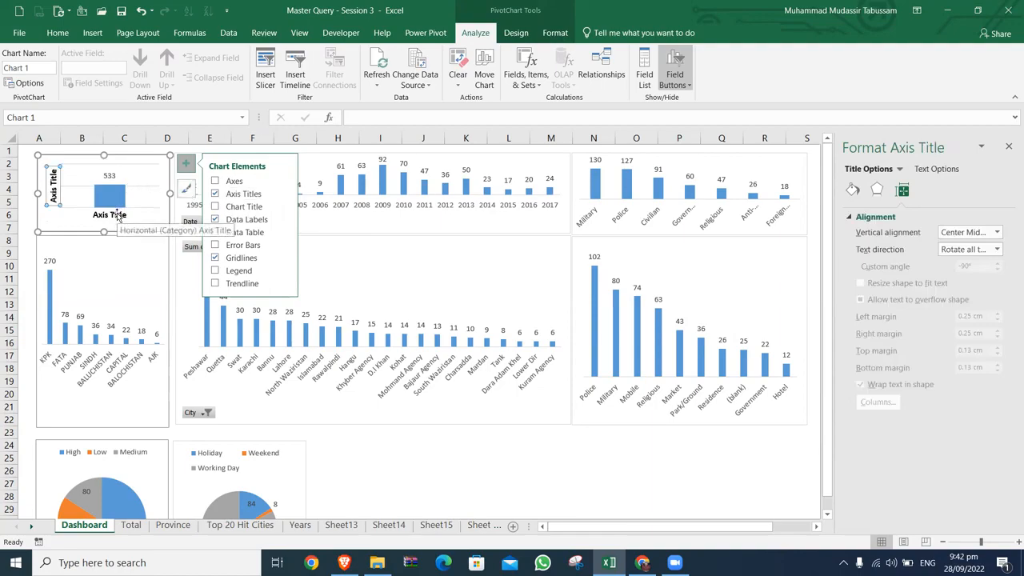
click(214, 194)
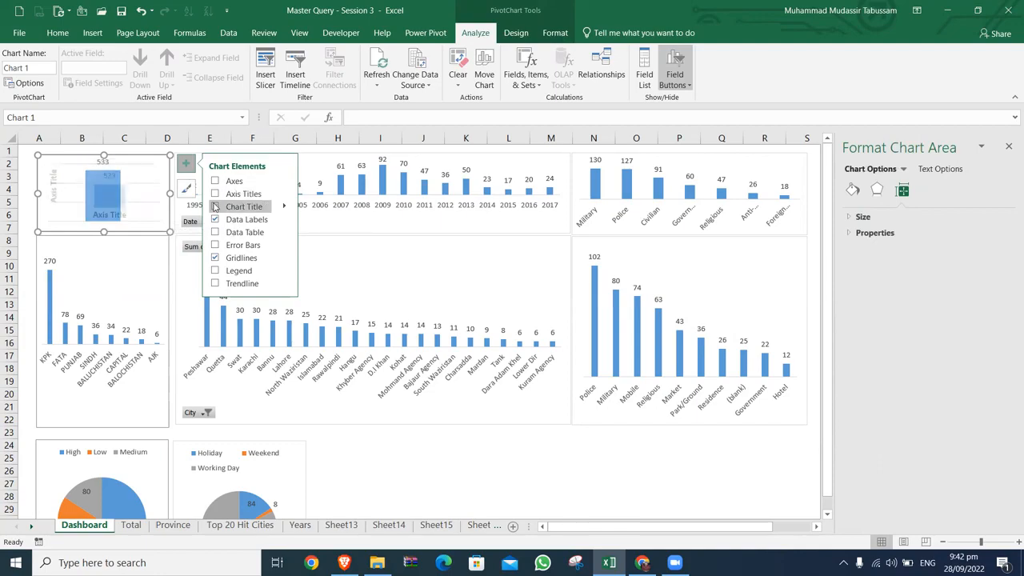
Add a chart title reading "Total Blasts" to the total column chart
click(214, 206)
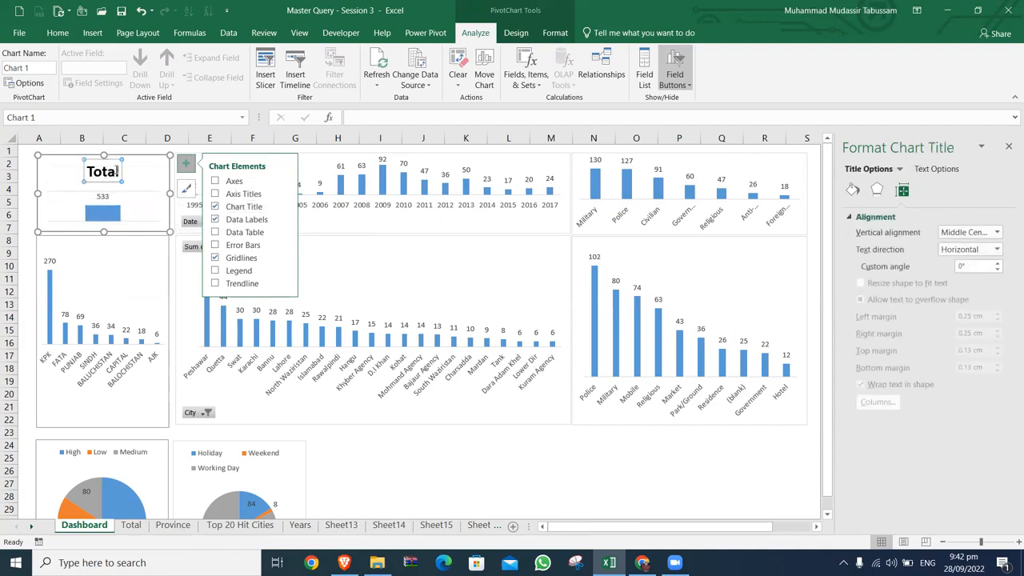
click(119, 171)
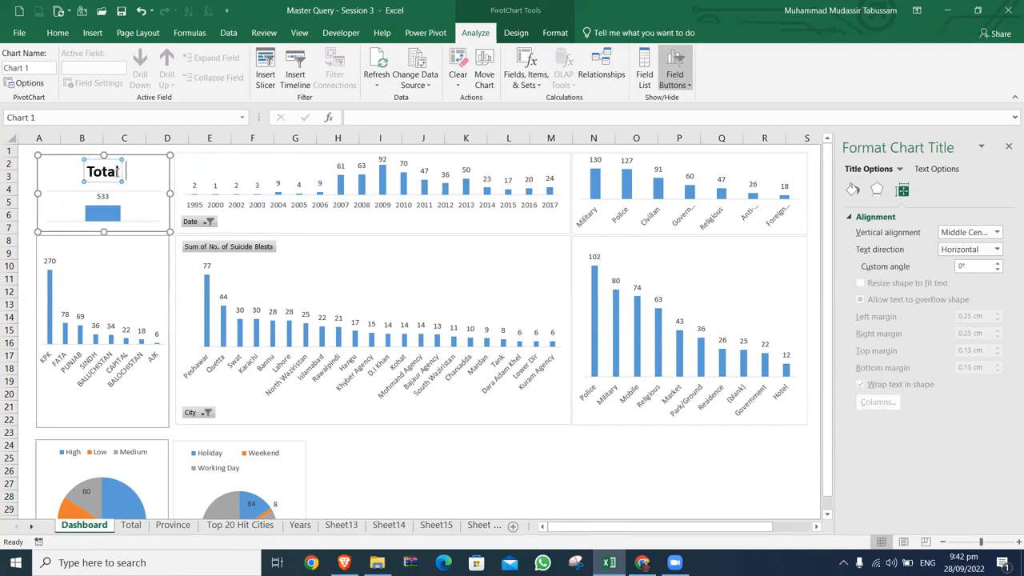
text(Blasts)
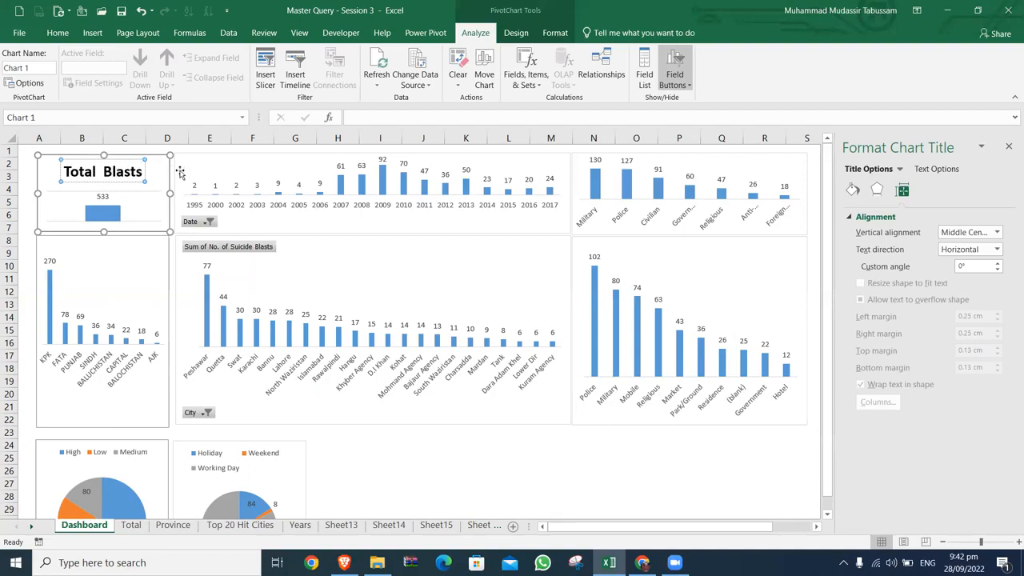
click(27, 215)
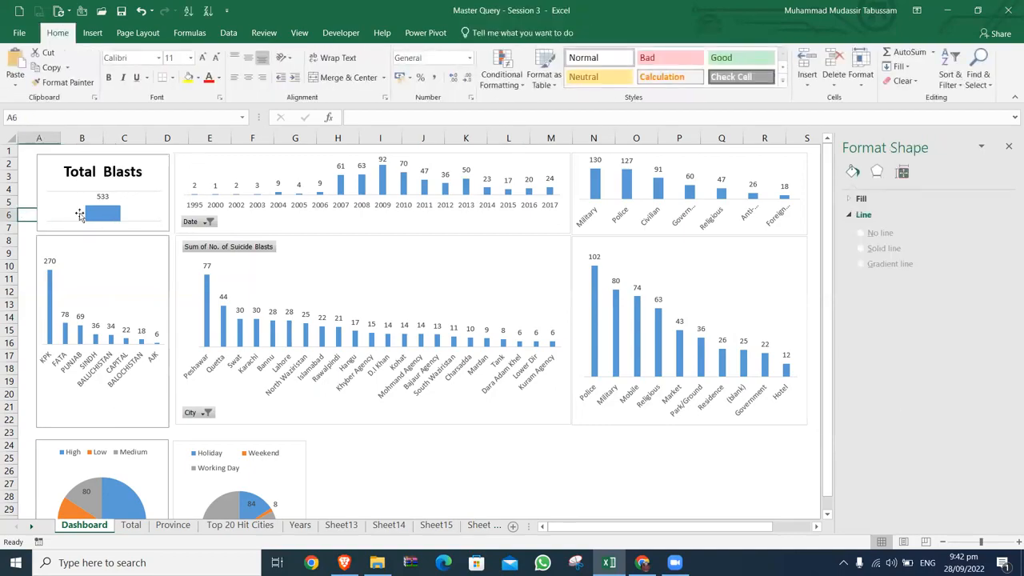
Apply a gold-outlined shape style and a bevelled 3-D preset effect to the column in the Total Blasts chart
click(104, 197)
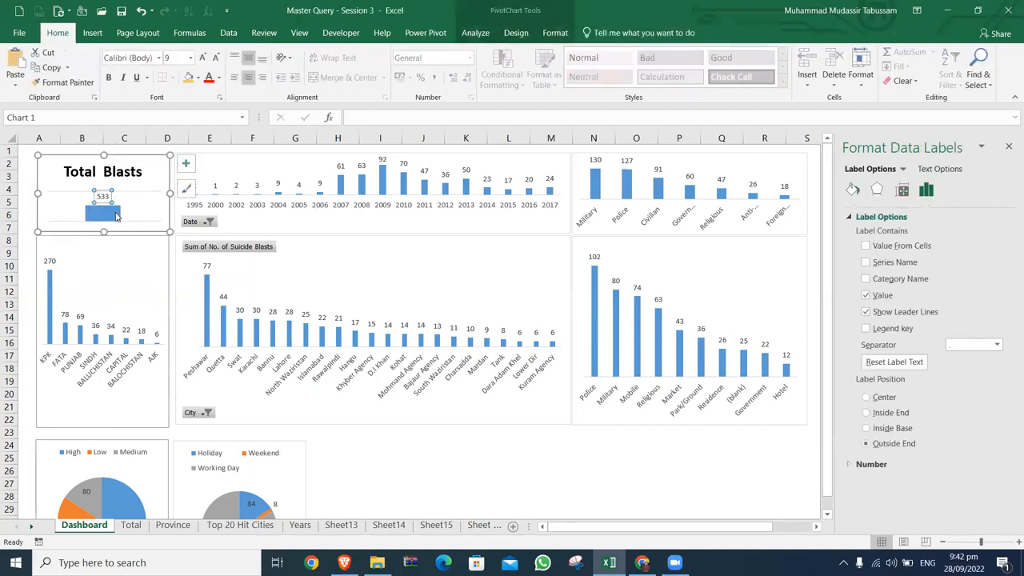
click(116, 215)
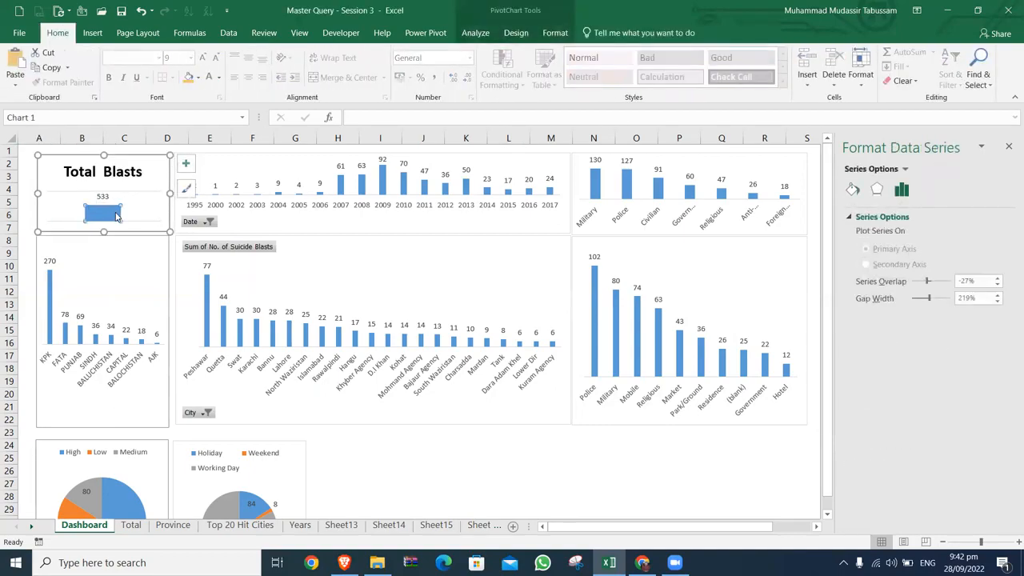
click(516, 32)
click(554, 33)
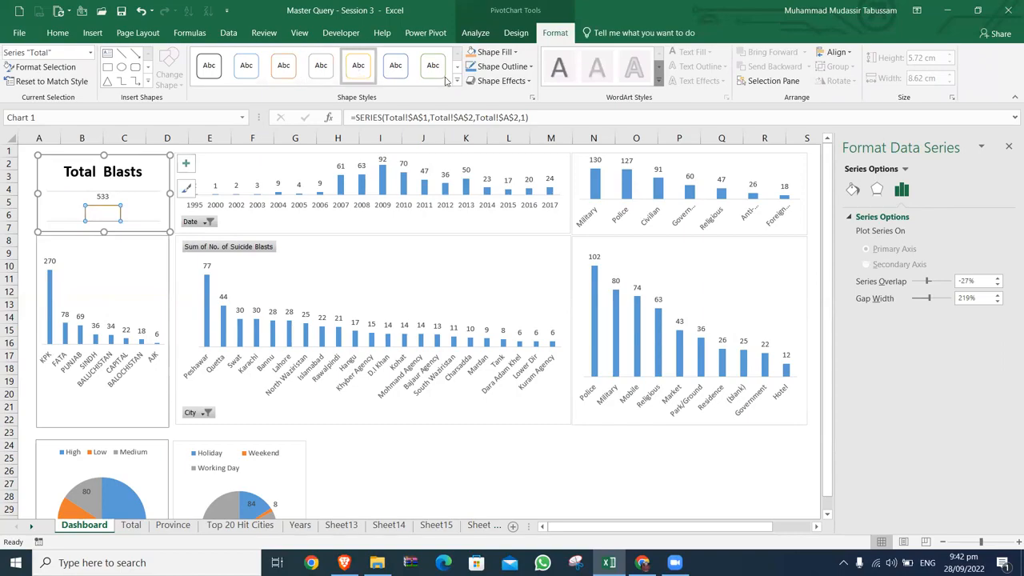
click(520, 82)
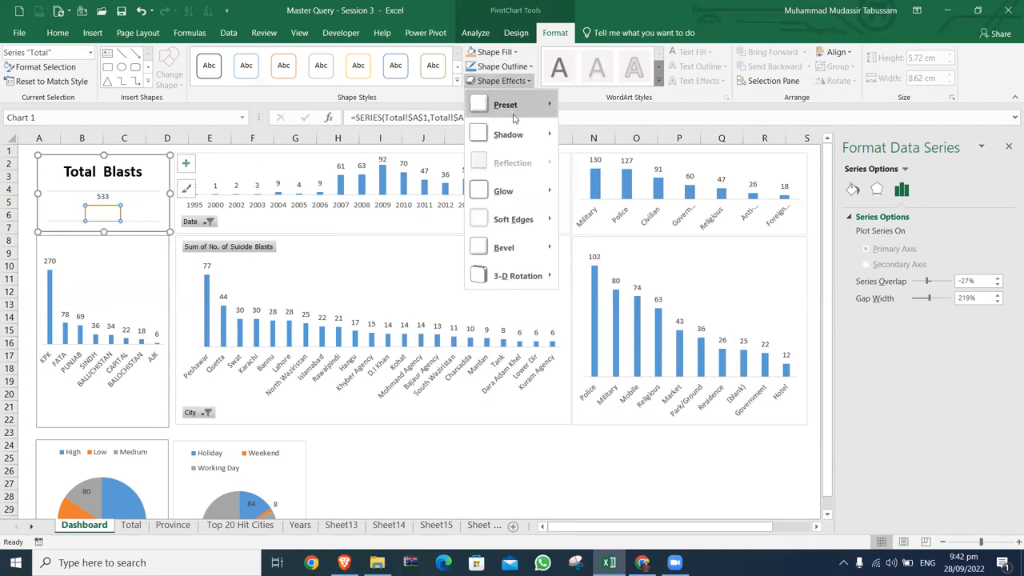
mouse_move(507, 105)
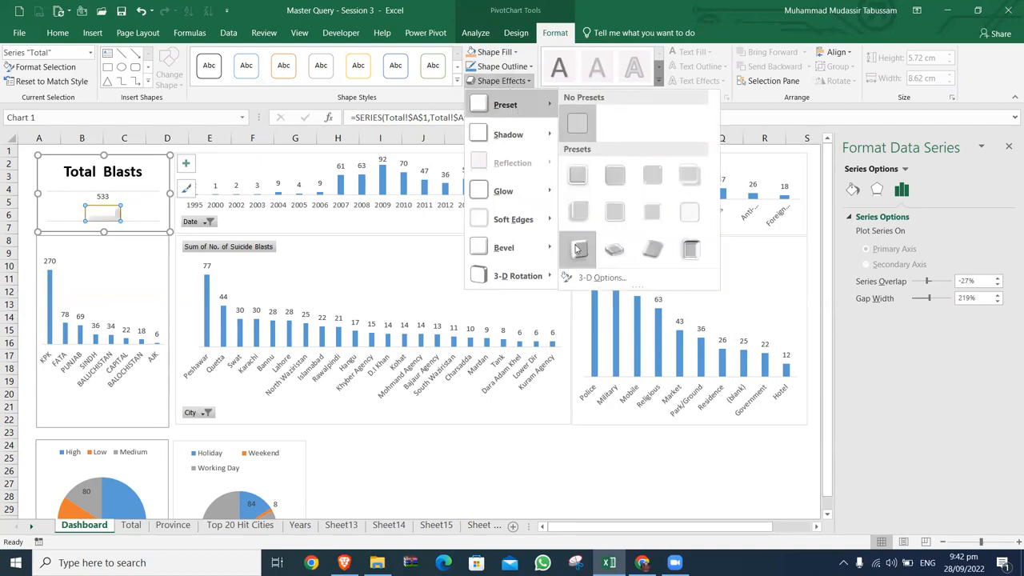
click(574, 249)
Fill the column in the Total Blasts chart with a dark orange theme colour
click(511, 53)
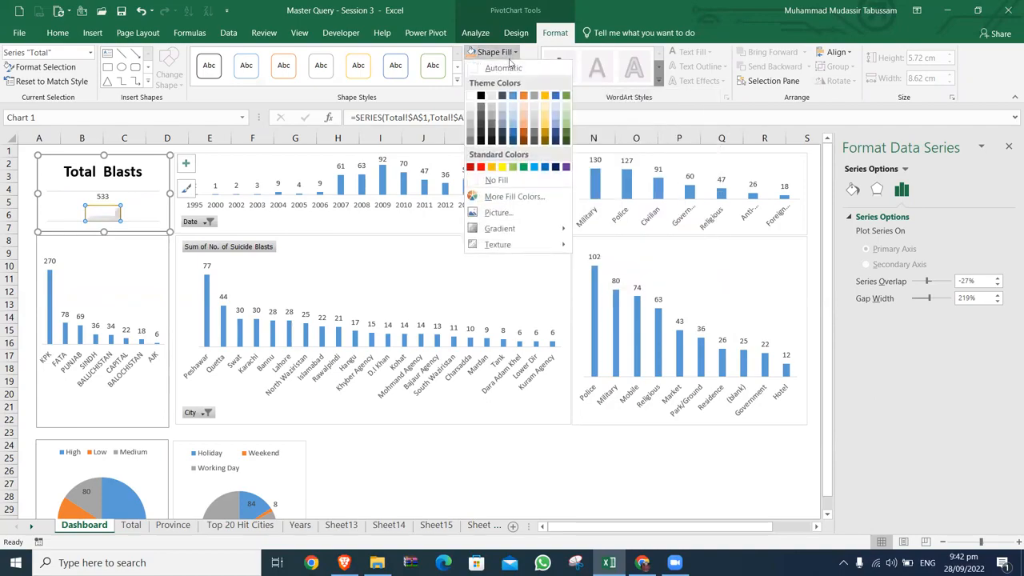
click(523, 133)
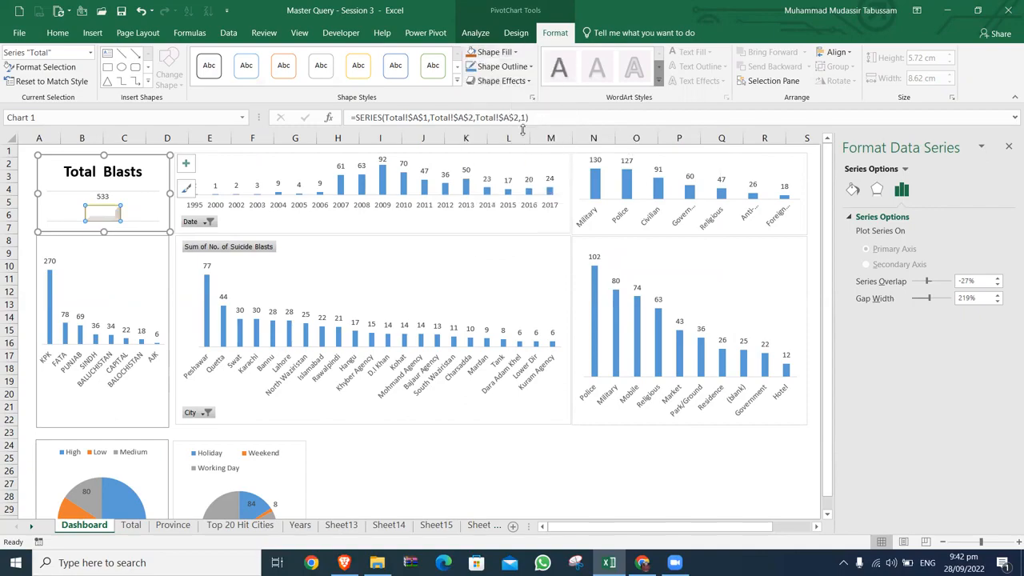
click(28, 207)
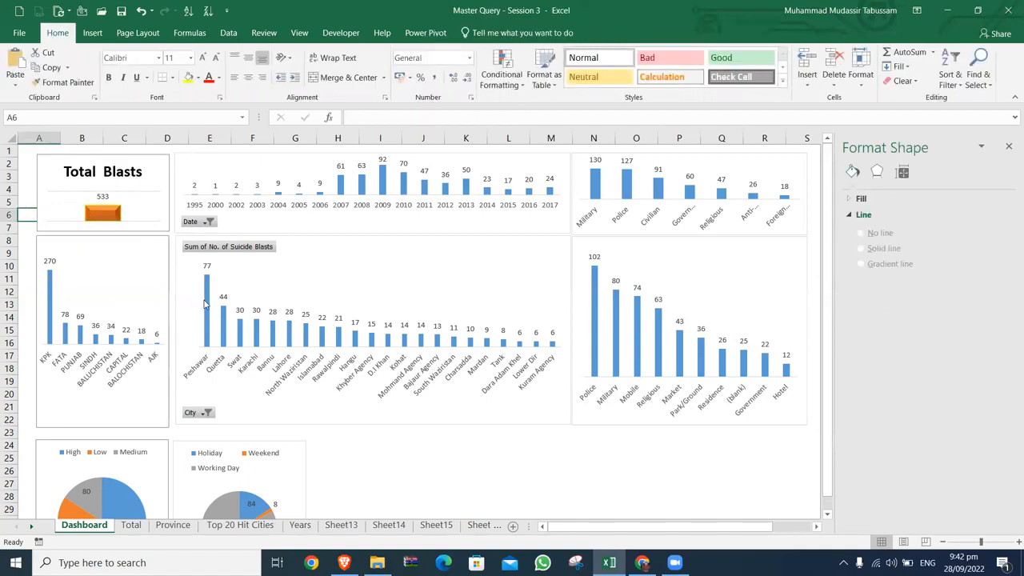
Apply the gold-outlined shape style to the Total Blasts chart area
click(382, 184)
click(165, 159)
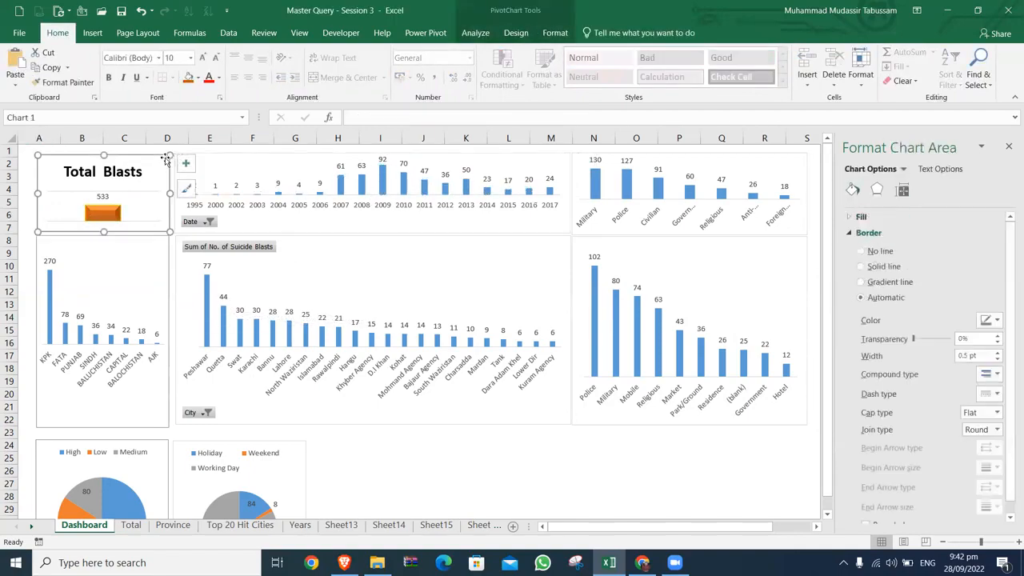
click(517, 37)
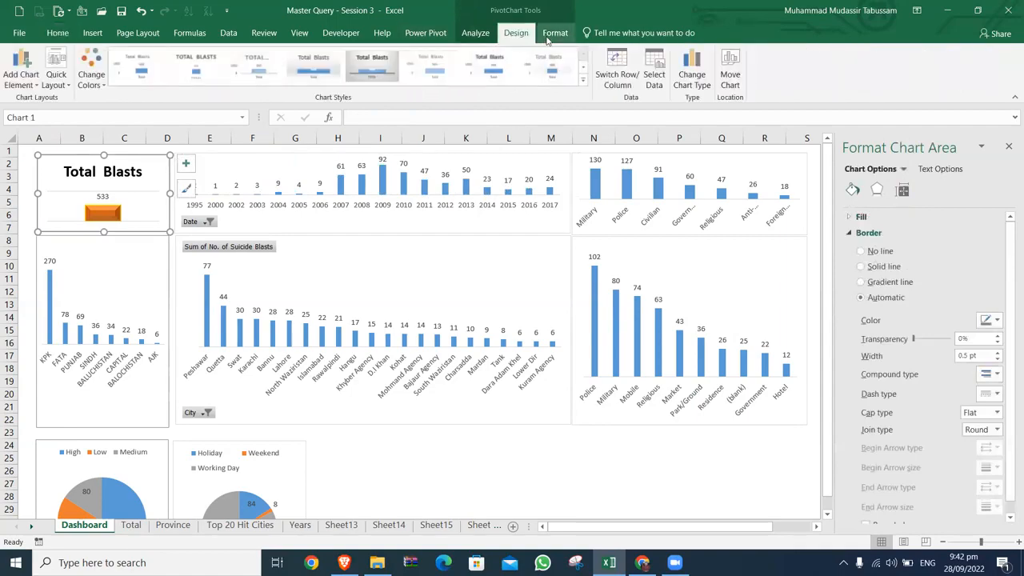
click(548, 40)
click(357, 65)
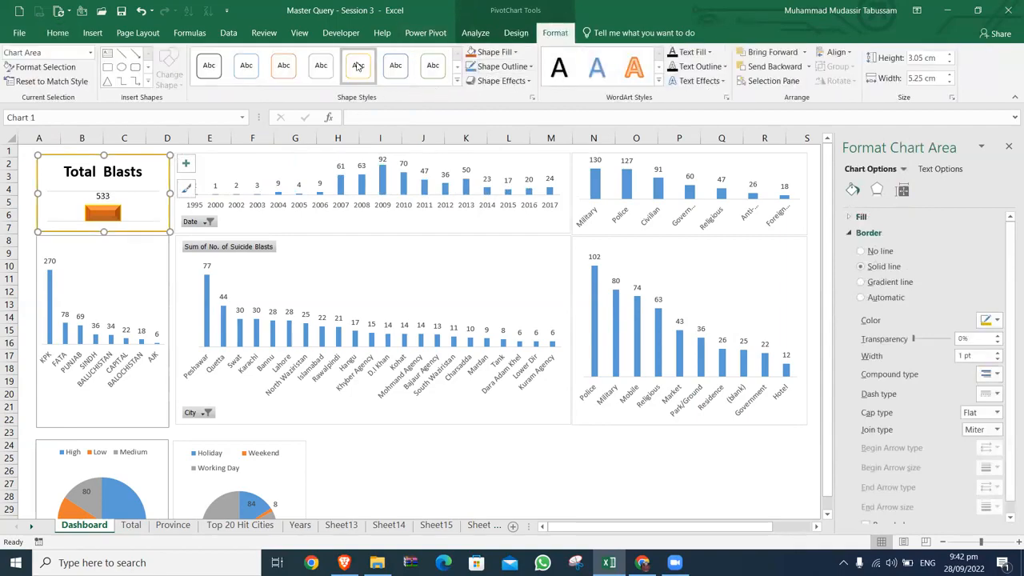
click(30, 205)
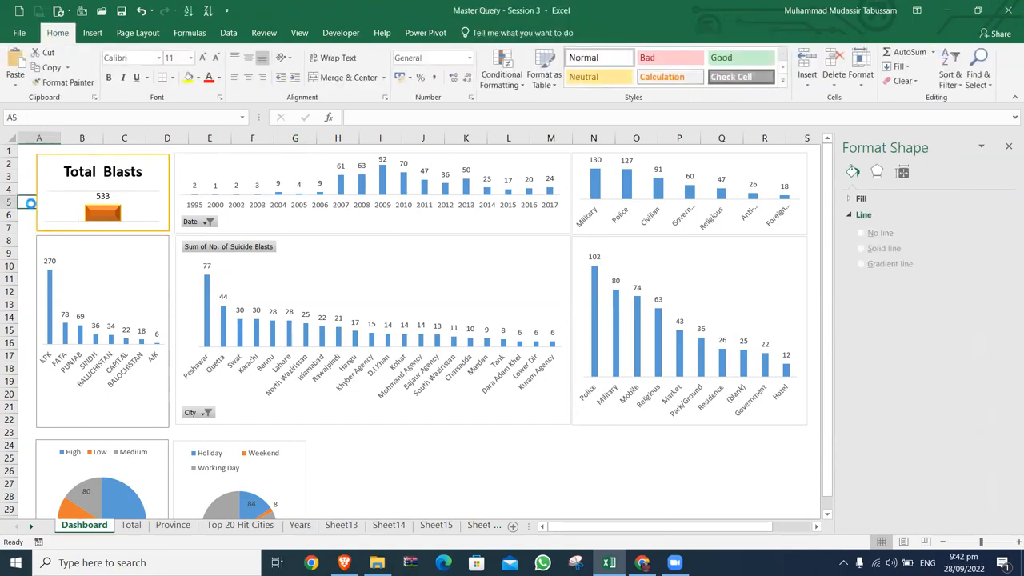
Try to copy the Total Blasts chart's formatting onto the yearly blasts chart with Format Painter
click(325, 153)
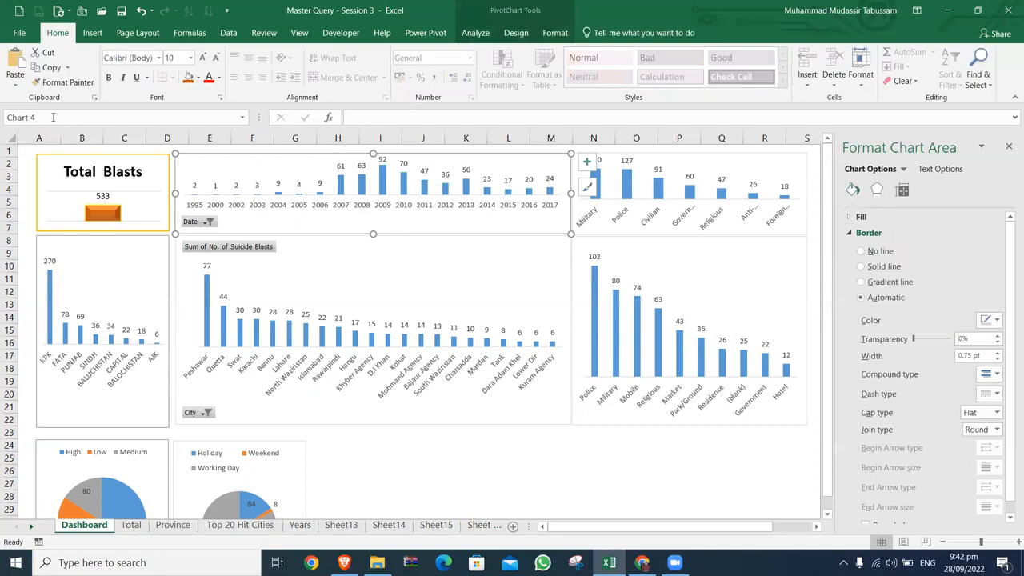
click(106, 157)
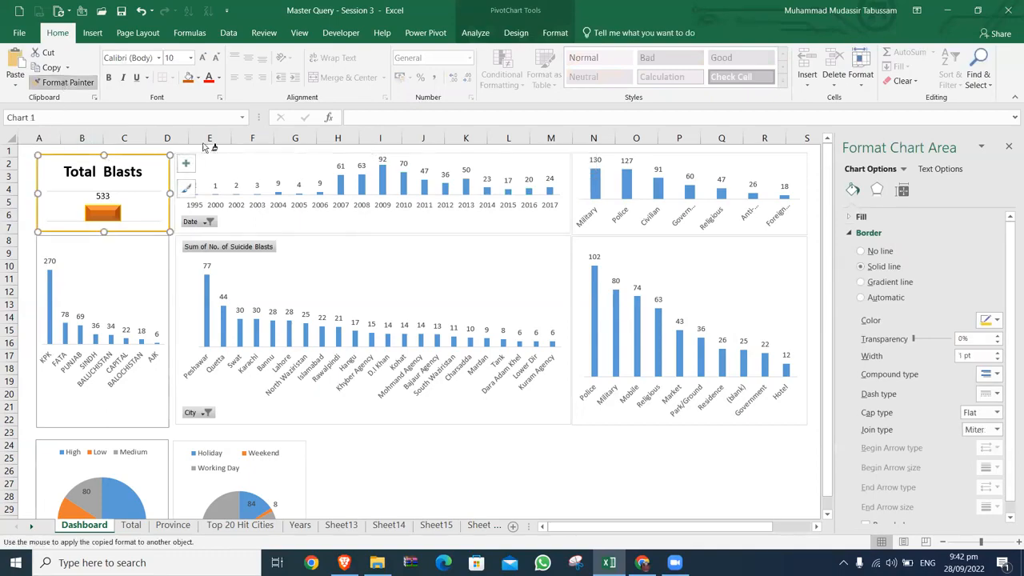
click(237, 152)
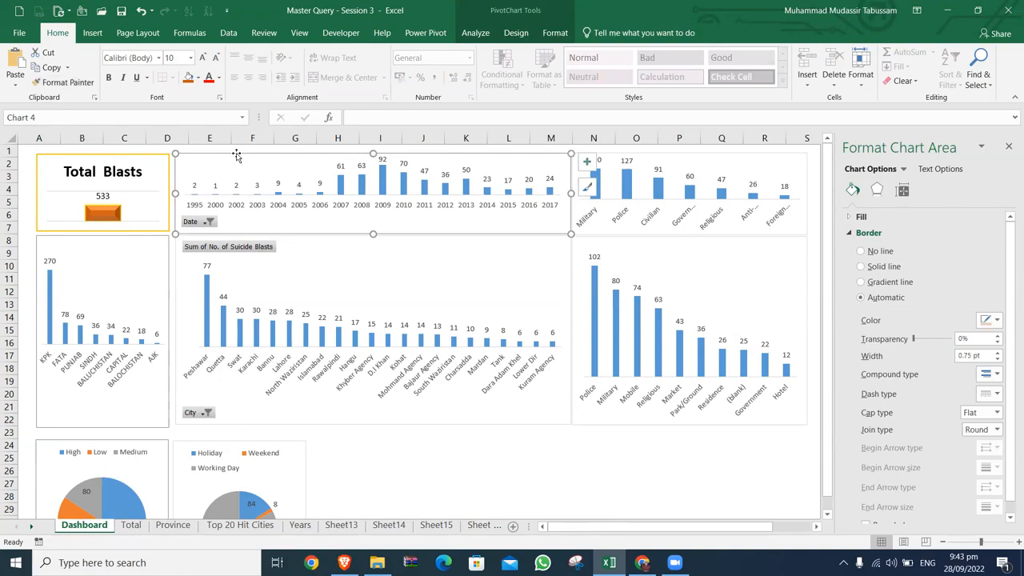
Apply the orange-outlined shape style to the yearly blasts chart area
click(515, 35)
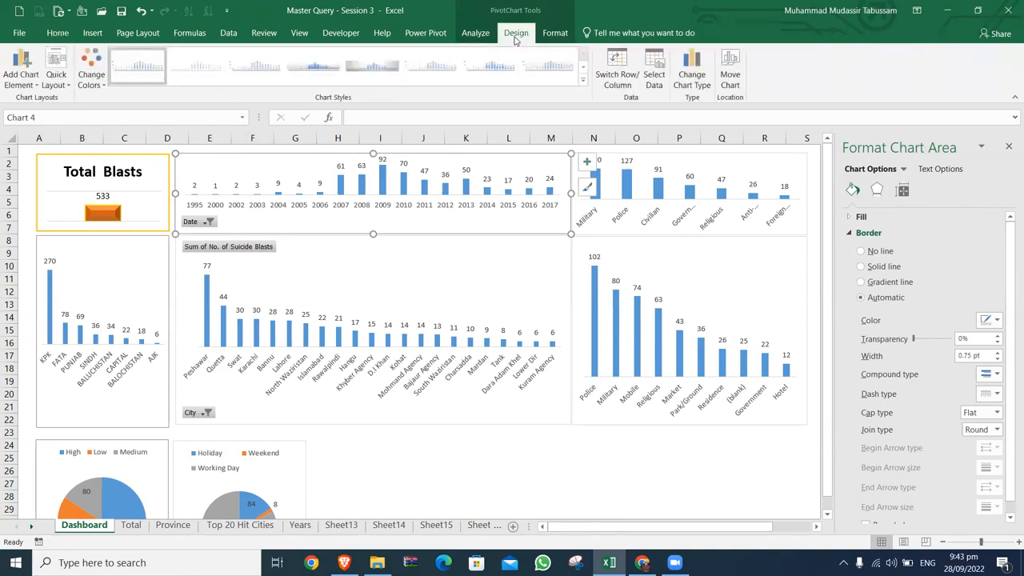
click(555, 35)
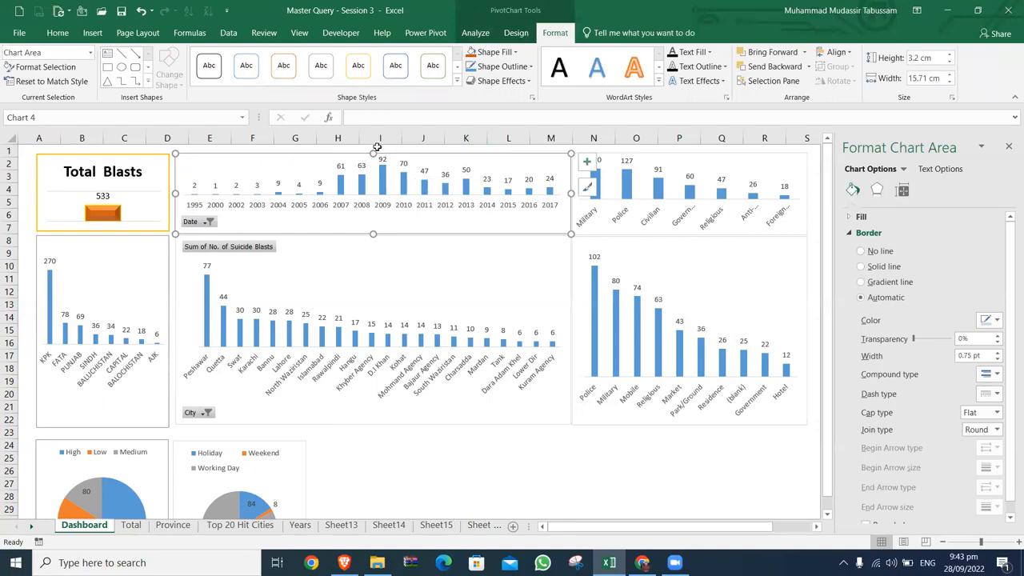
click(285, 67)
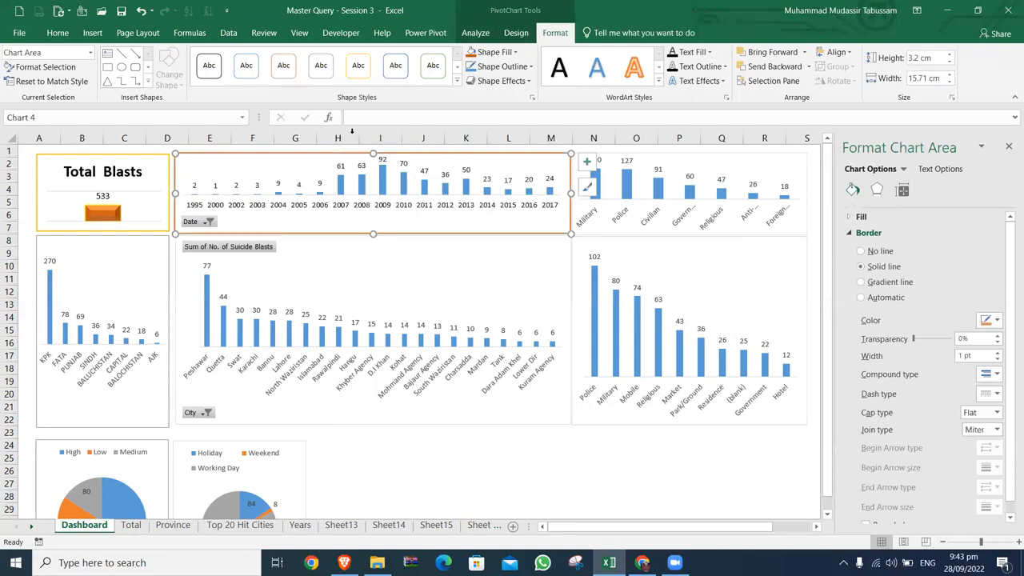
Apply a tilted 3-D preset effect to the yearly blasts chart's columns and fill them with the darkest blue theme colour
click(425, 187)
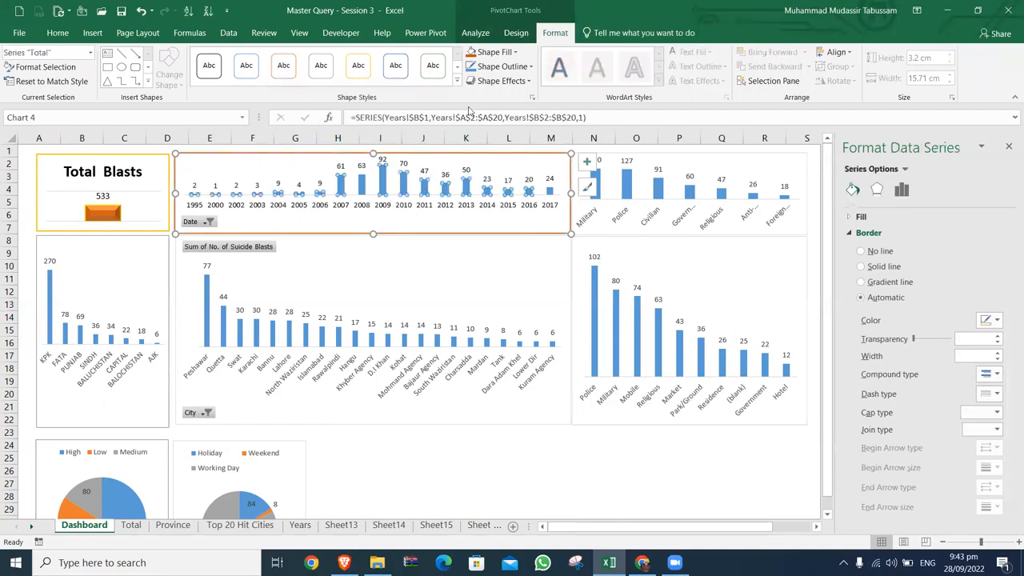
click(502, 81)
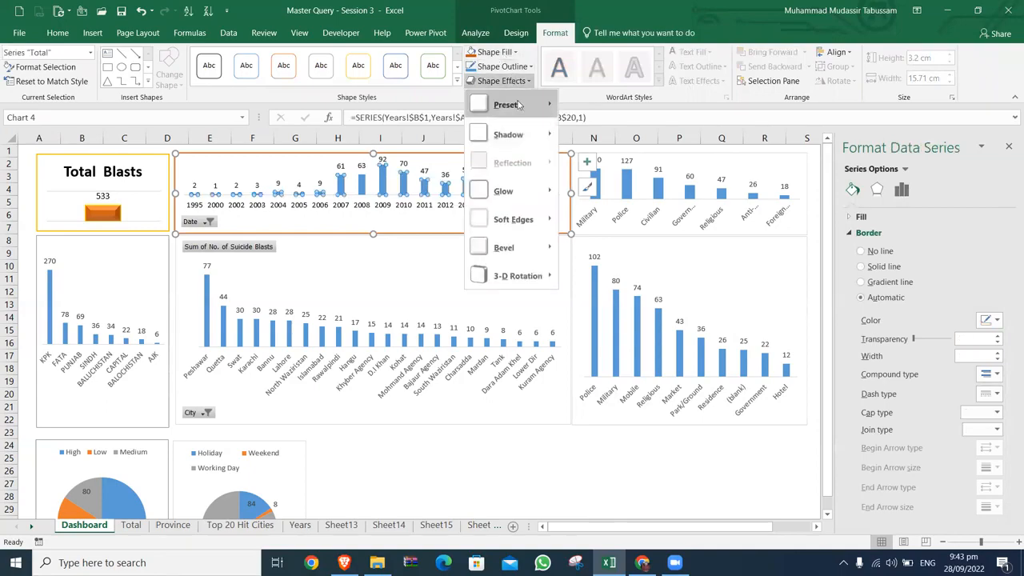
mouse_move(533, 104)
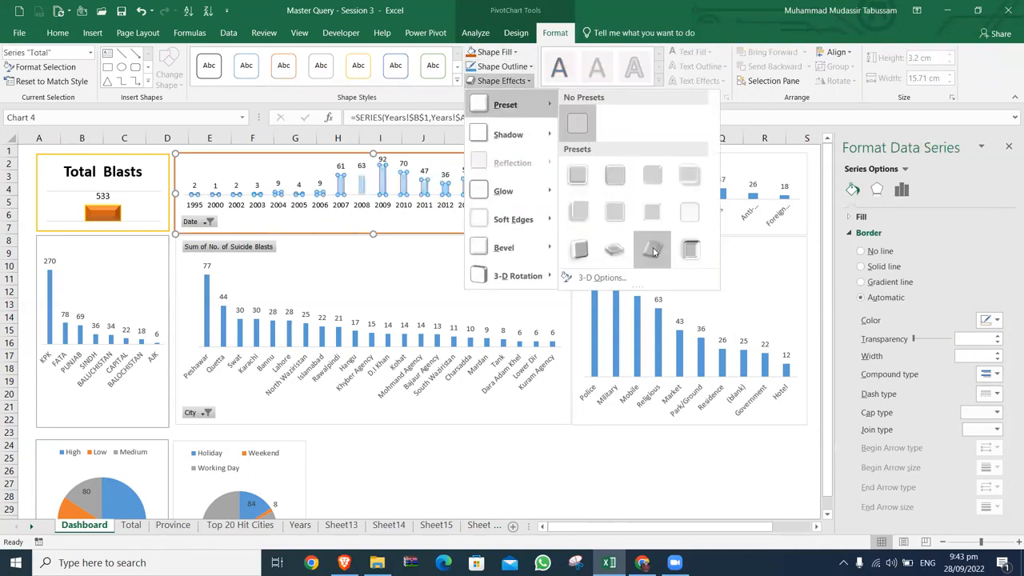
click(653, 251)
click(516, 57)
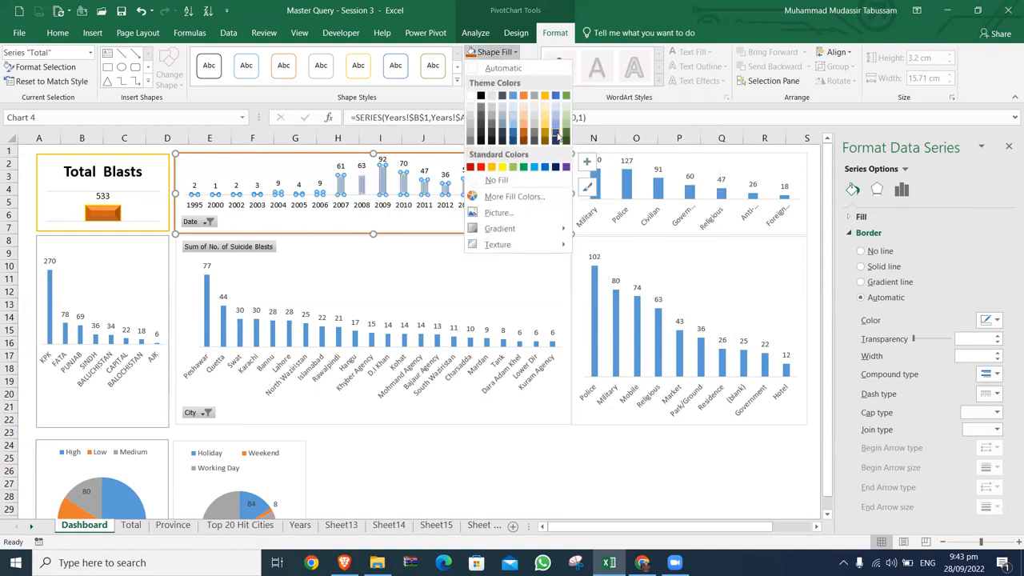
click(514, 141)
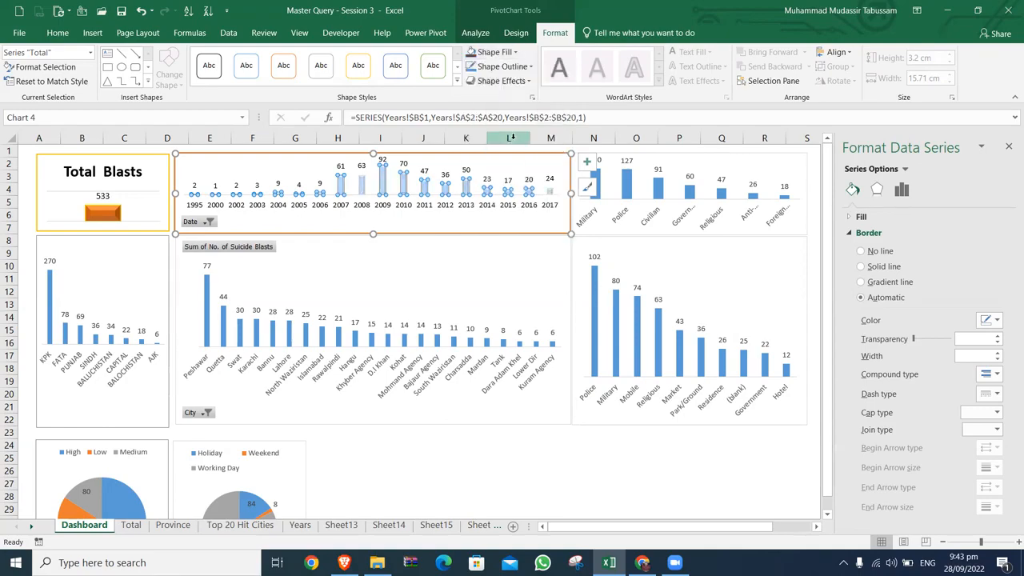
Change the yearly blasts columns' shape effect to the bevelled 3-D block preset
click(500, 81)
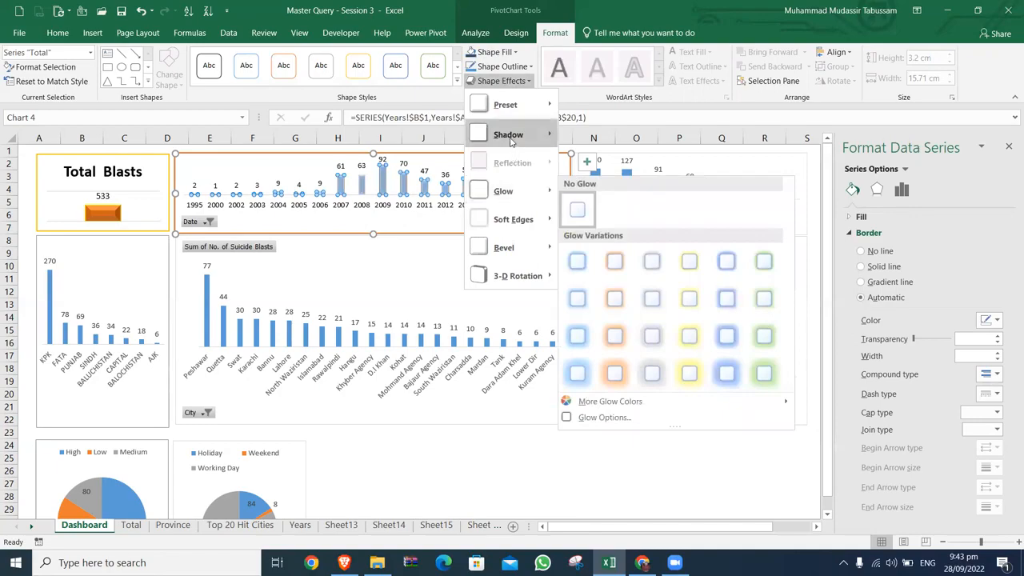
mouse_move(512, 114)
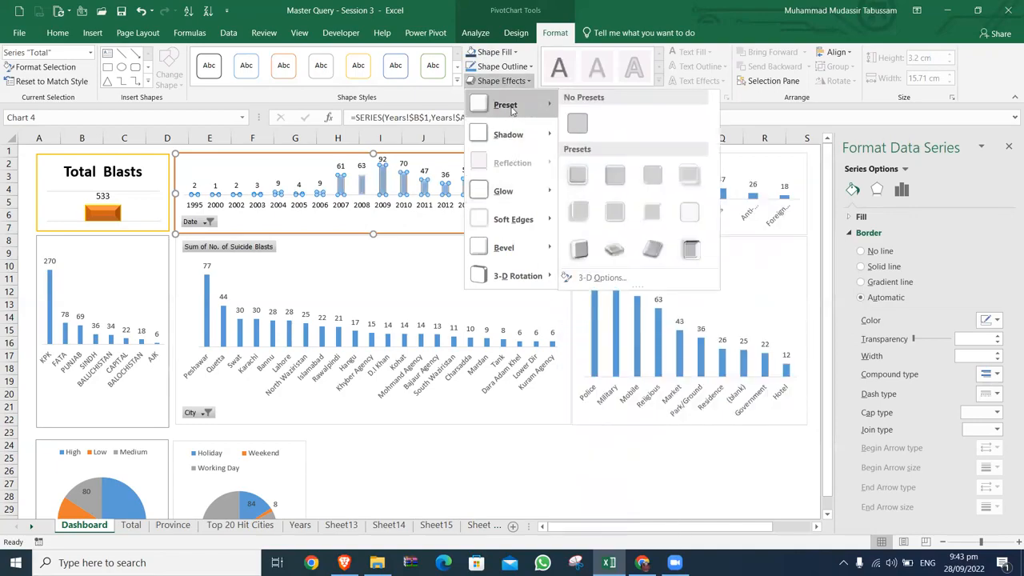
click(588, 254)
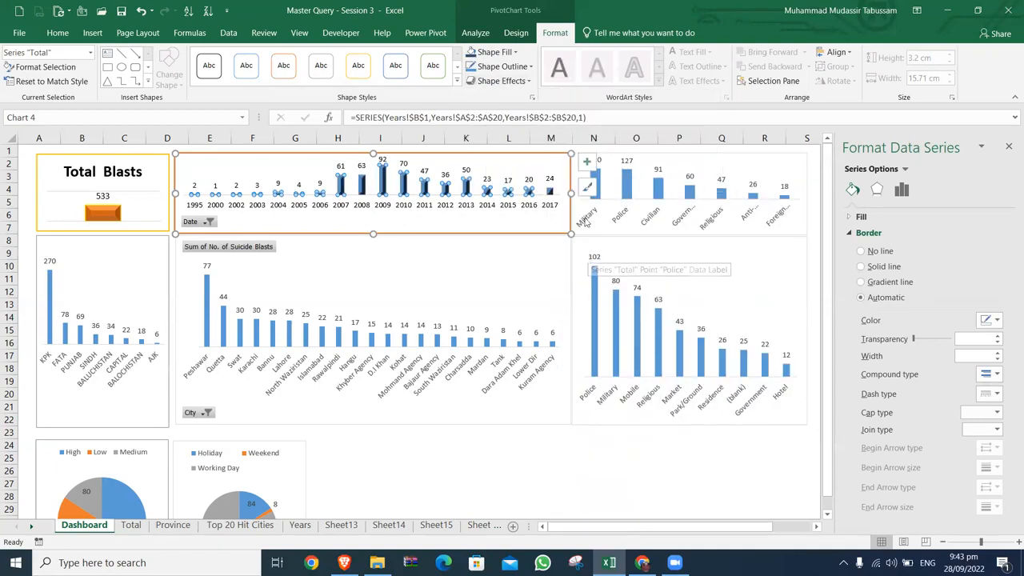
Apply the orange-outlined shape style to the area of the chart starting with Military, Police and Civilian
click(636, 149)
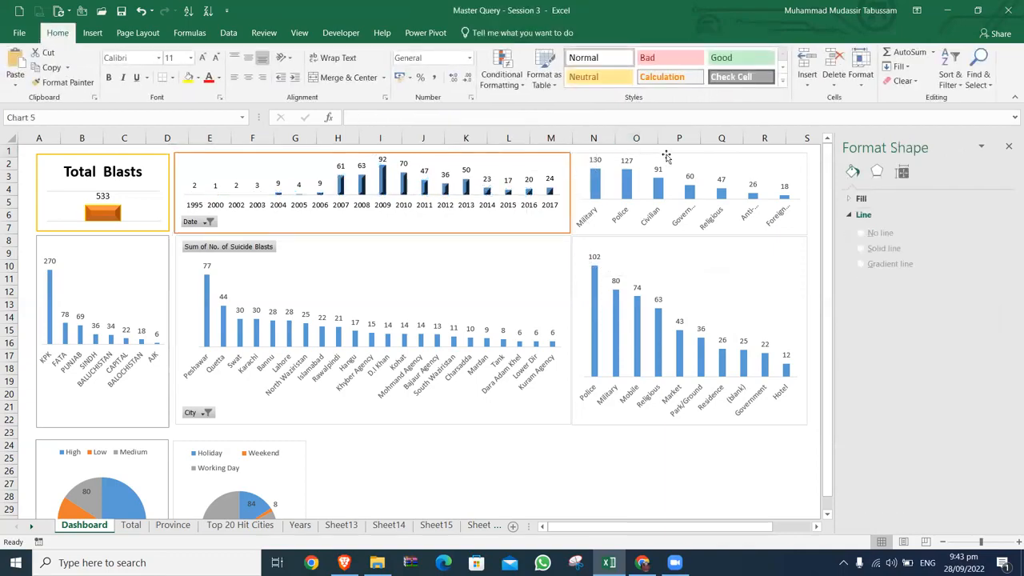
click(666, 158)
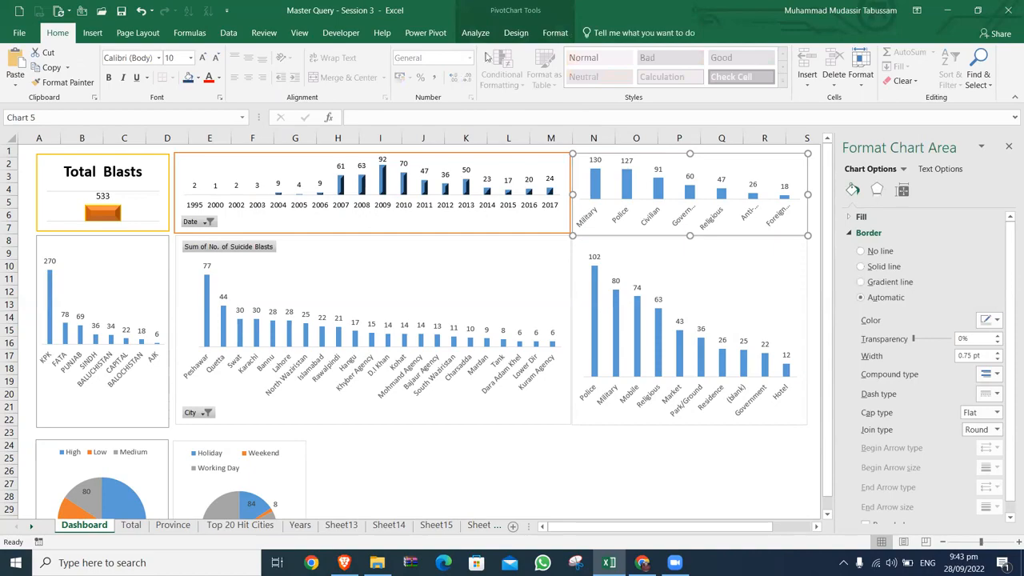
click(516, 33)
click(555, 33)
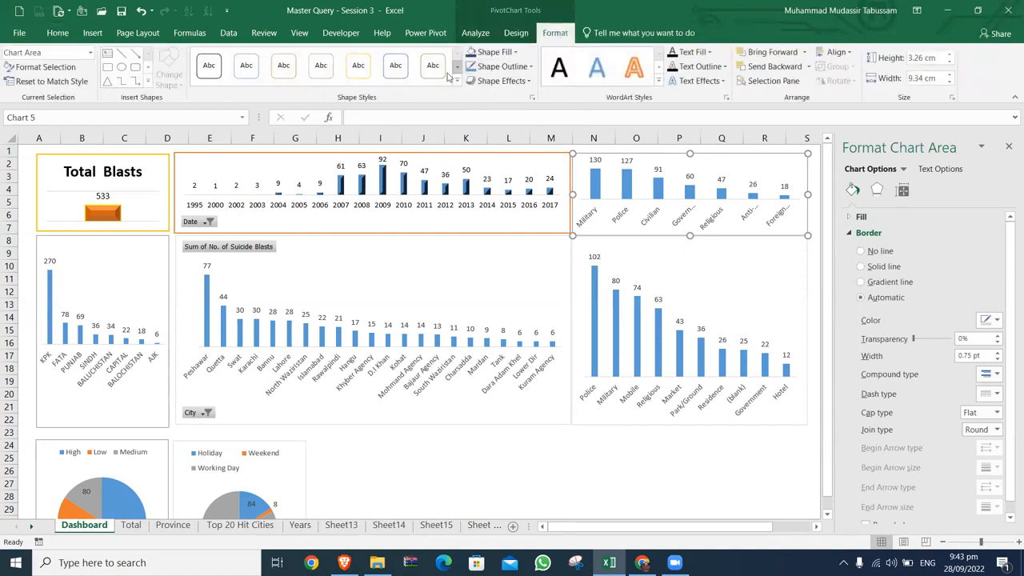
click(456, 81)
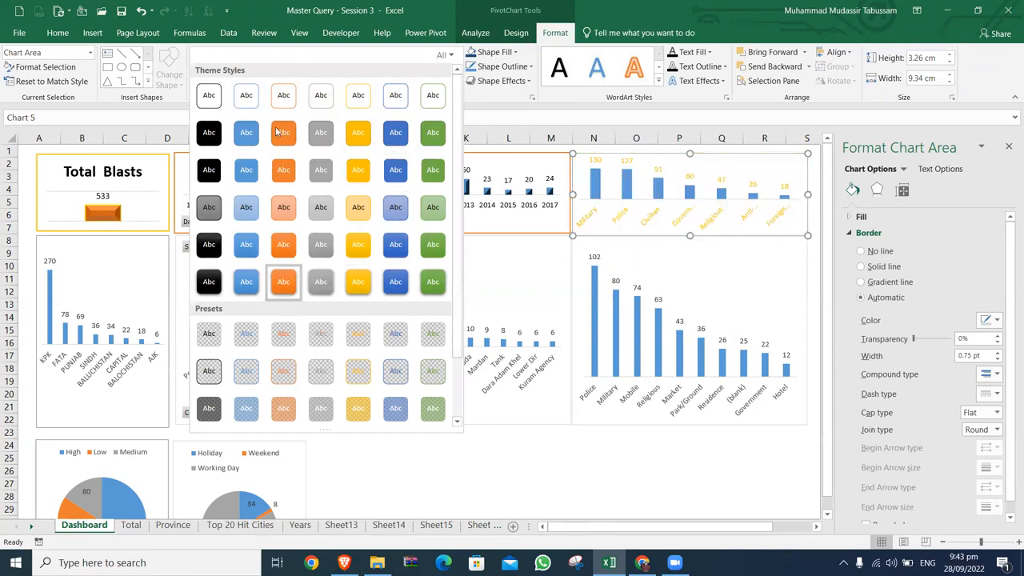
click(283, 102)
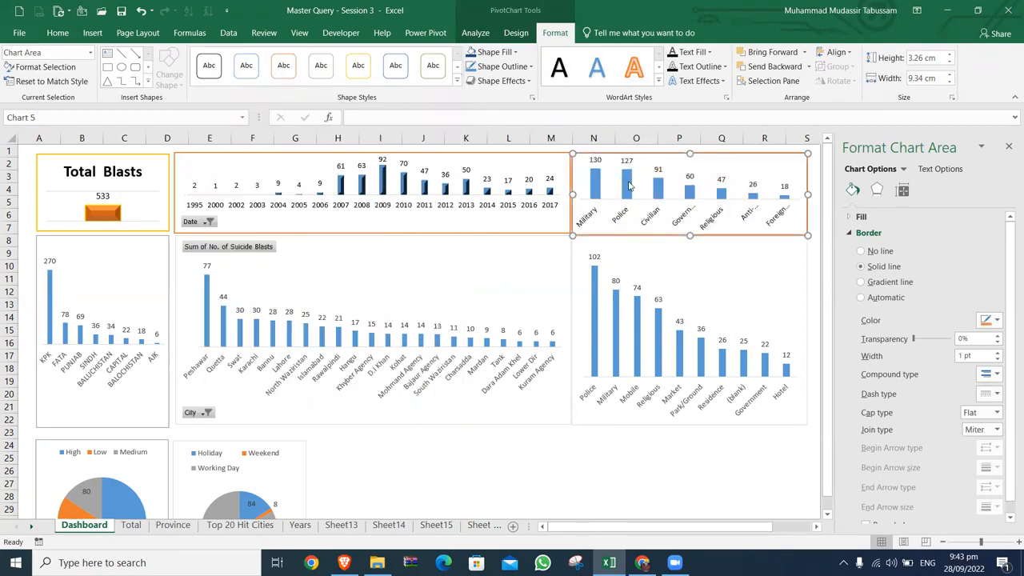
Give the columns of the Military, Police and Civilian chart the bevelled 3-D block preset effect
click(593, 178)
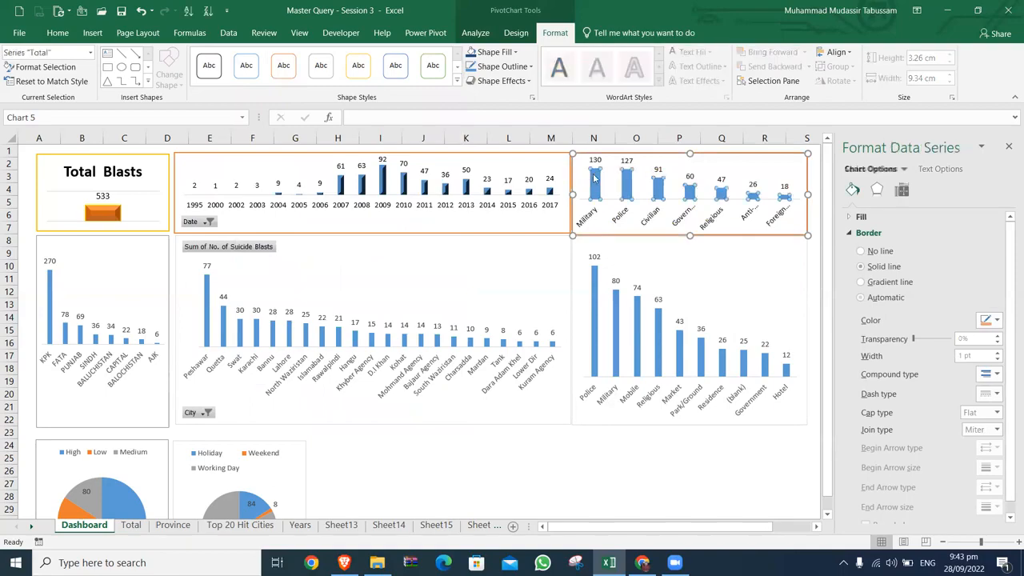
click(527, 83)
mouse_move(512, 105)
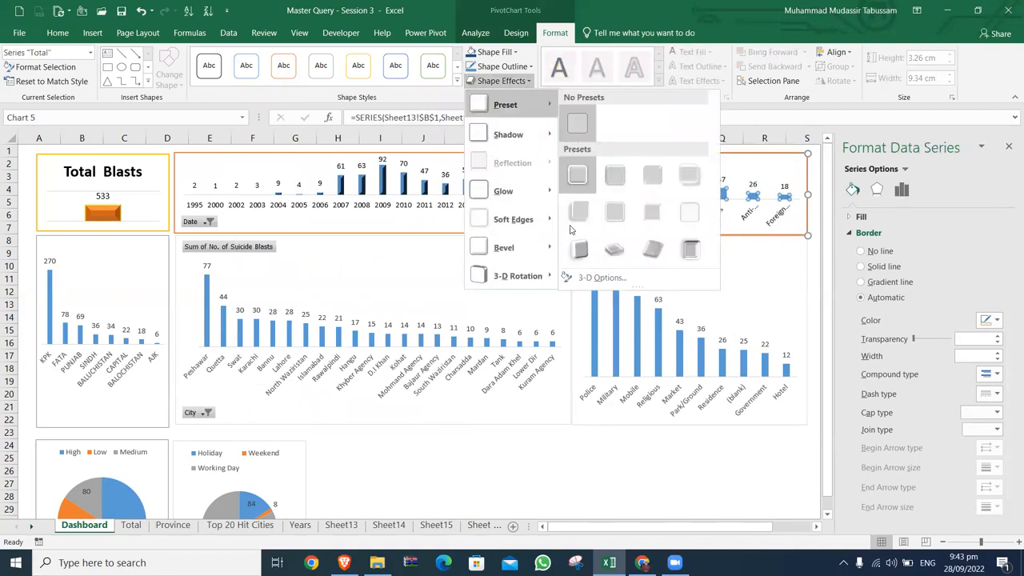
click(579, 250)
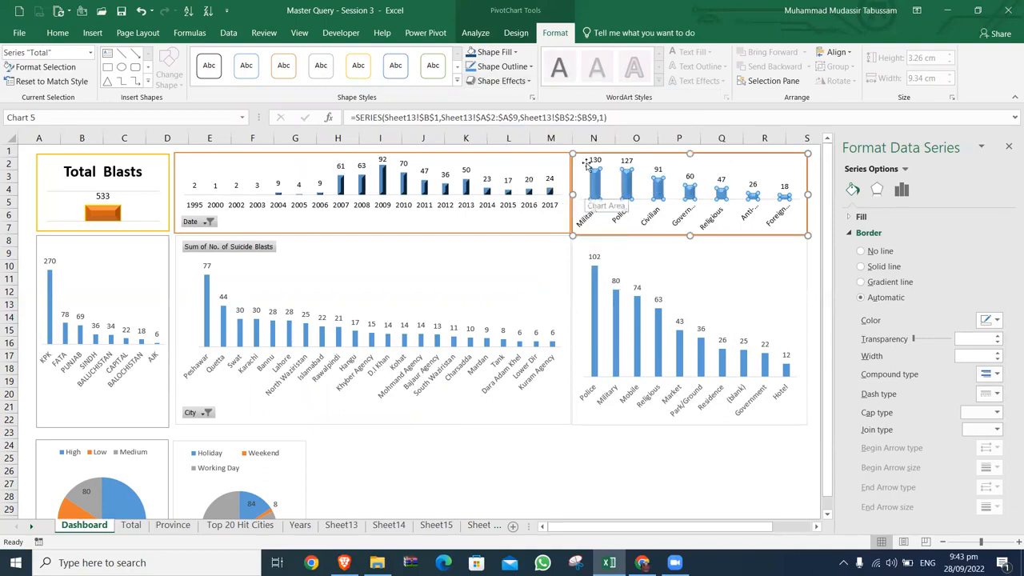
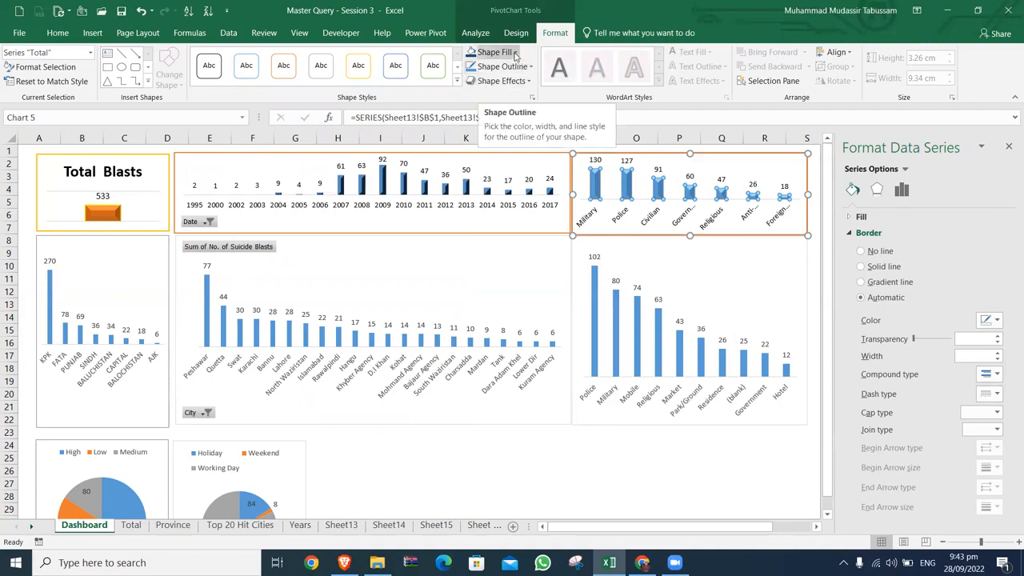
Fill the columns of the Military, Police and Civilian chart with the green theme colour and close the formatting pane
click(512, 52)
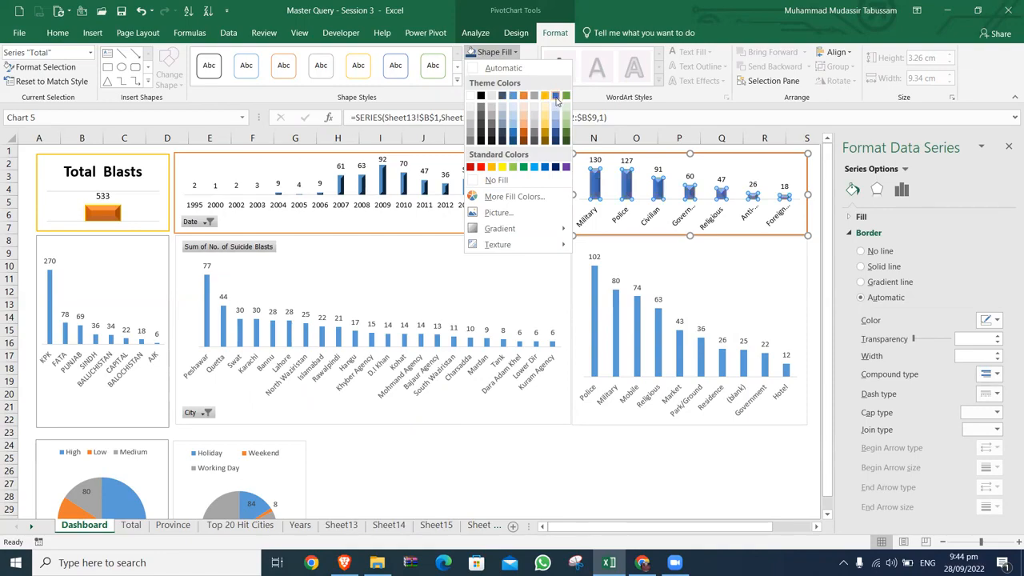
click(566, 95)
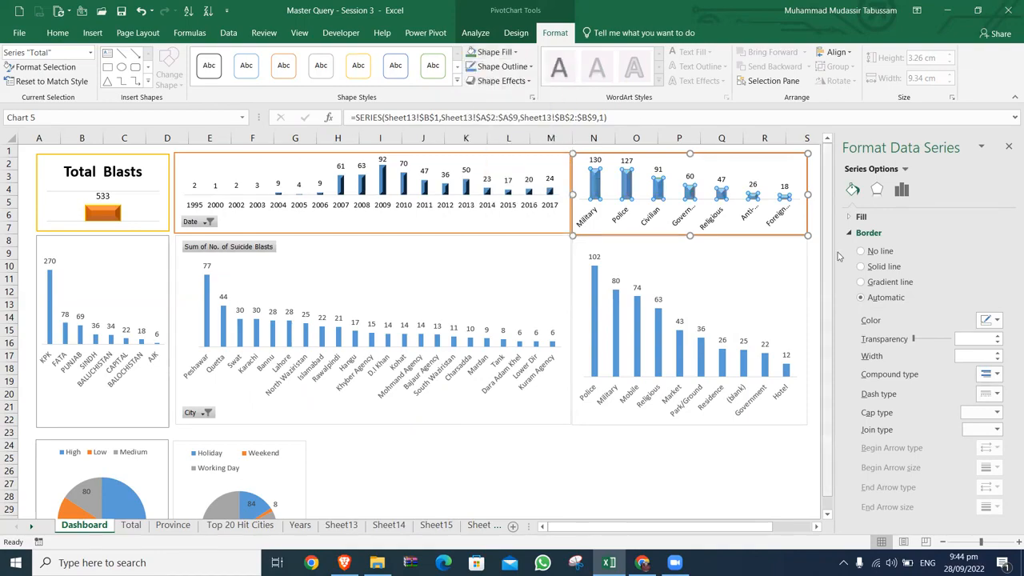
click(815, 250)
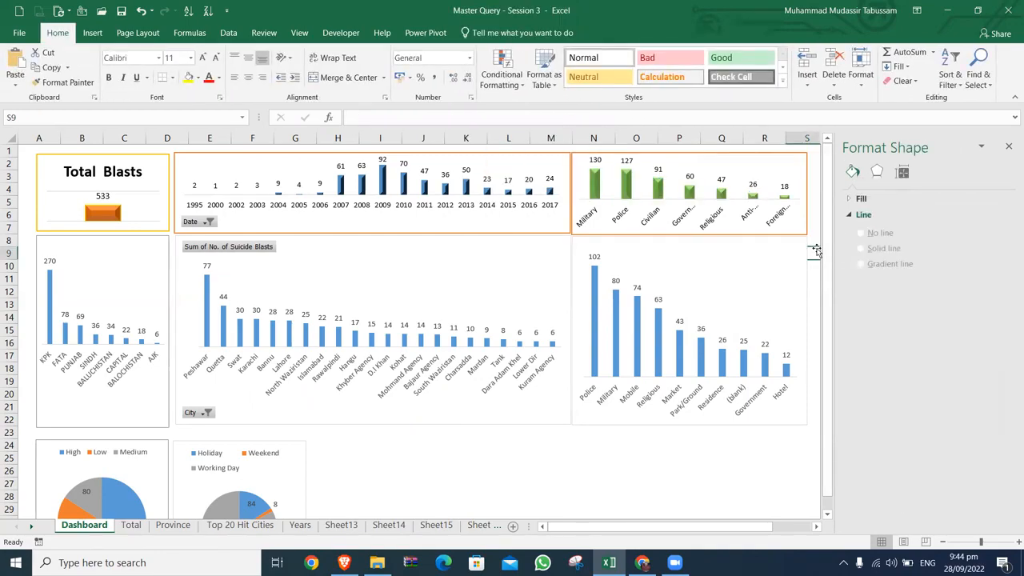
click(1008, 145)
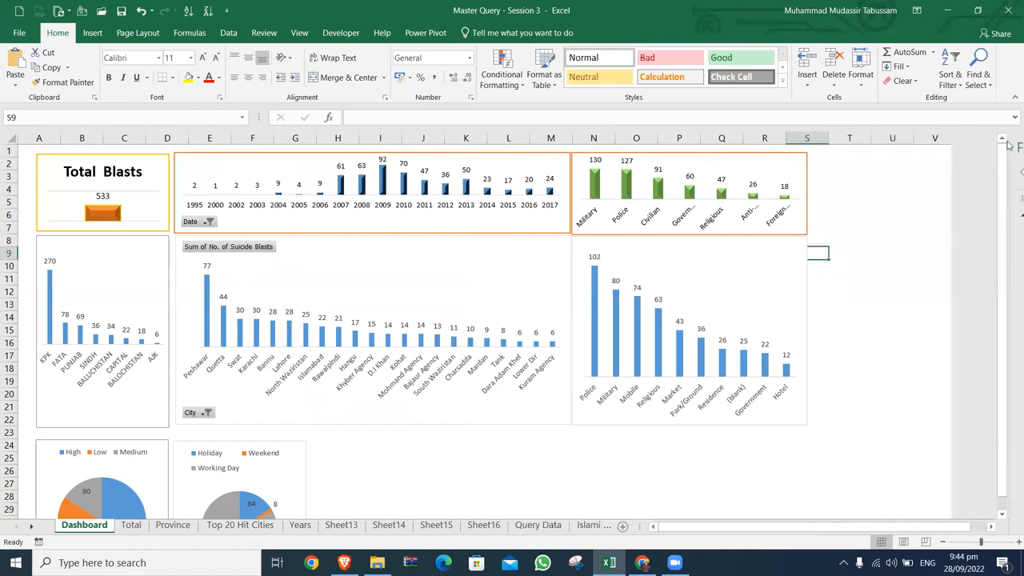
Apply the blue-outlined shape style to the province blasts chart area
click(162, 242)
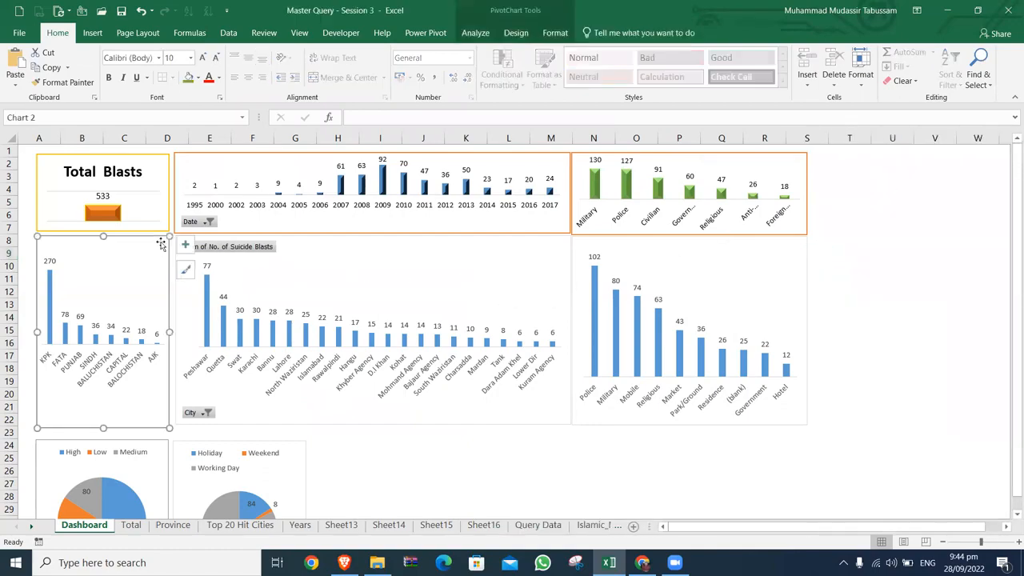
click(548, 33)
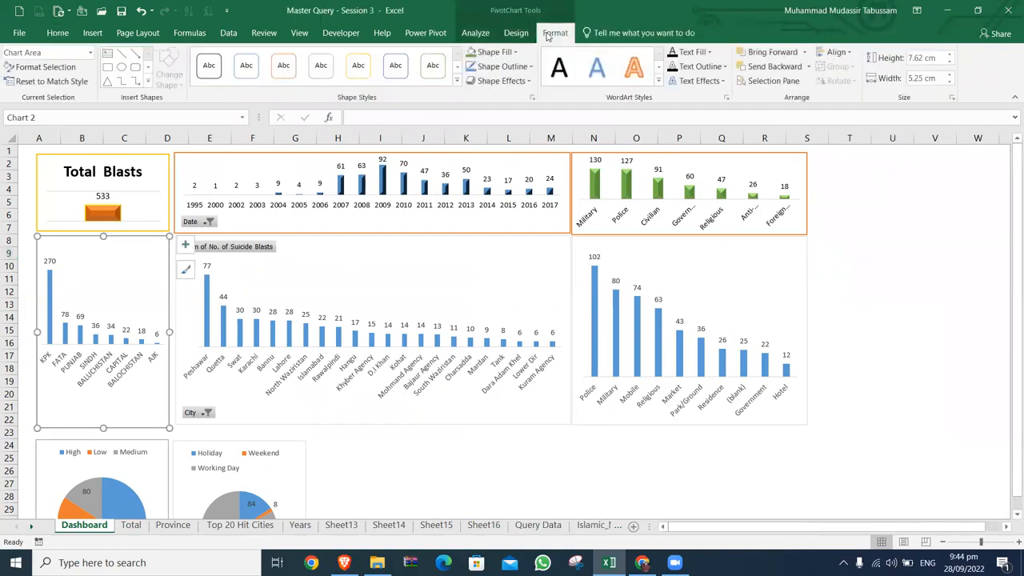
click(456, 81)
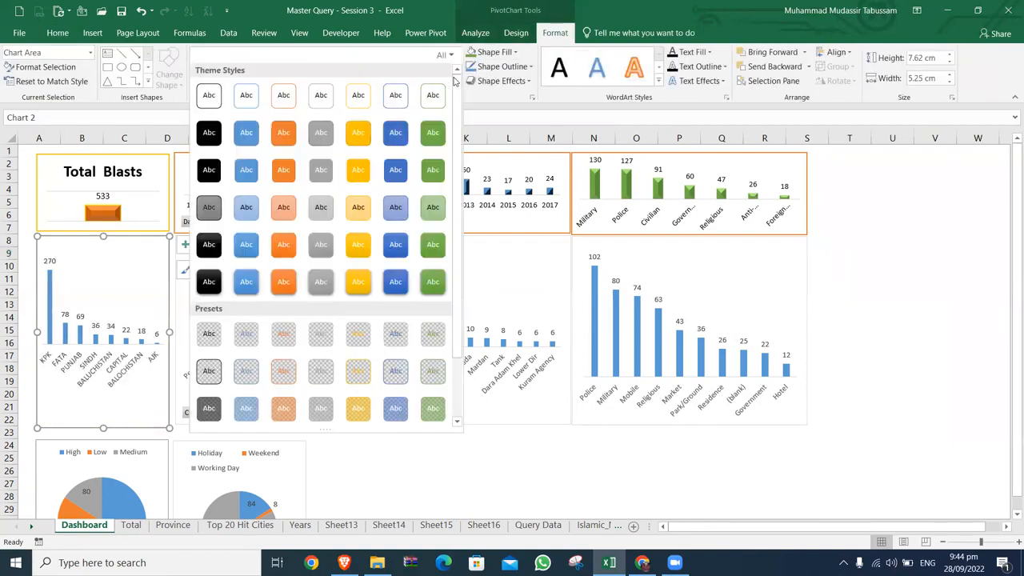
click(256, 95)
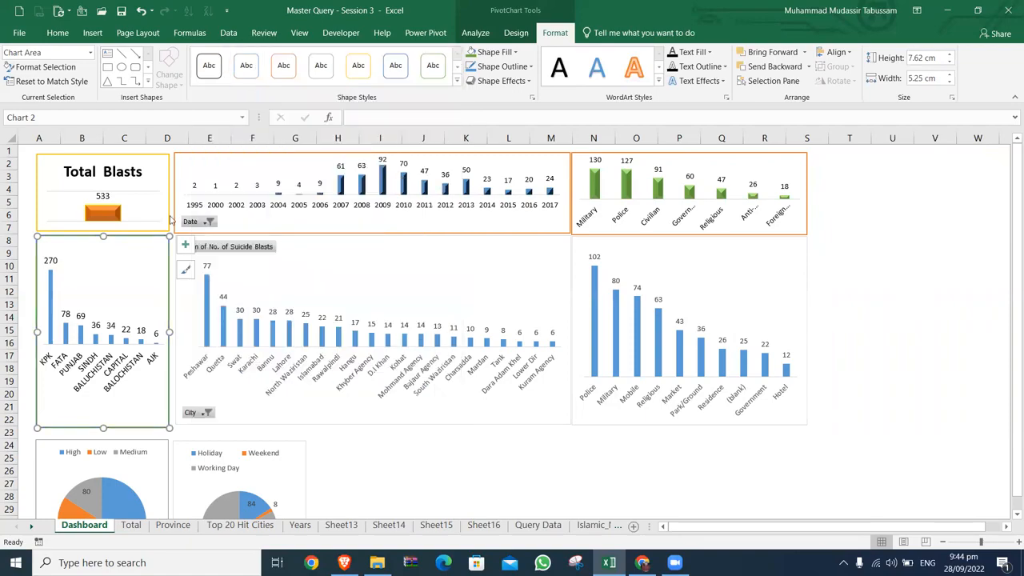
Reduce the font size of the province chart's category axis labels to 8
click(116, 371)
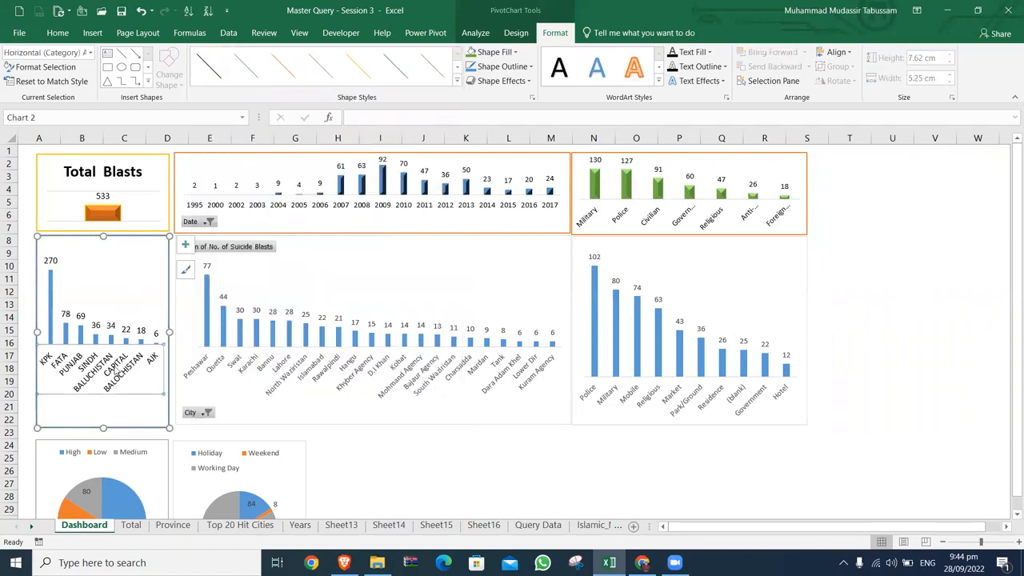
click(58, 33)
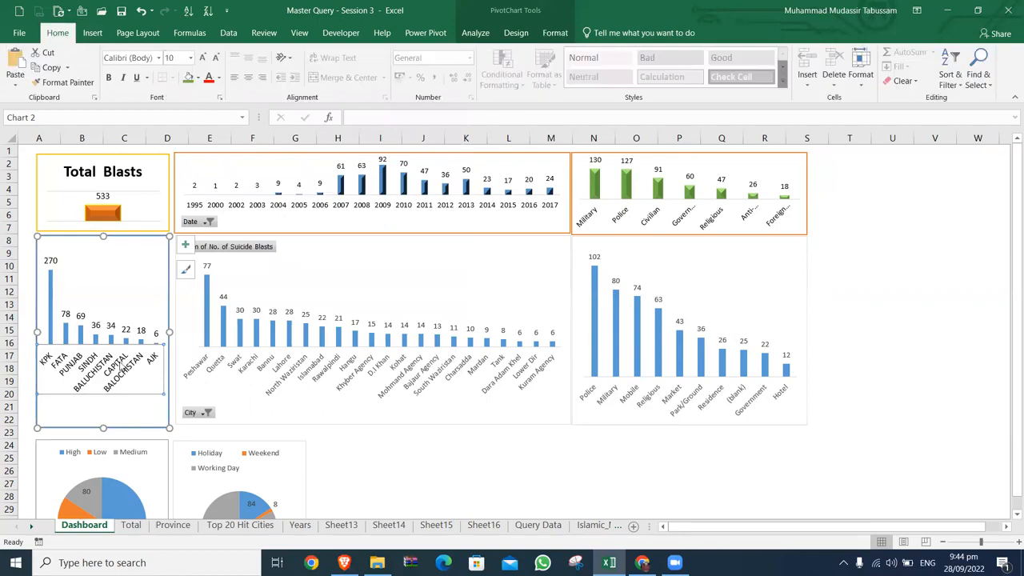
click(214, 58)
click(215, 57)
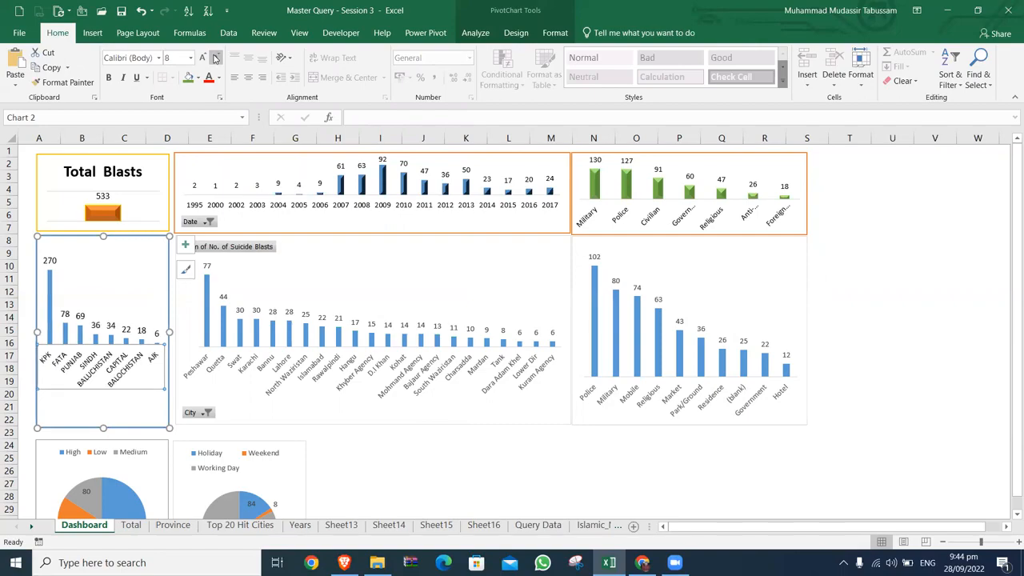
Set the text direction of the province chart's category axis labels to Rotate all text 270°
click(128, 262)
click(111, 365)
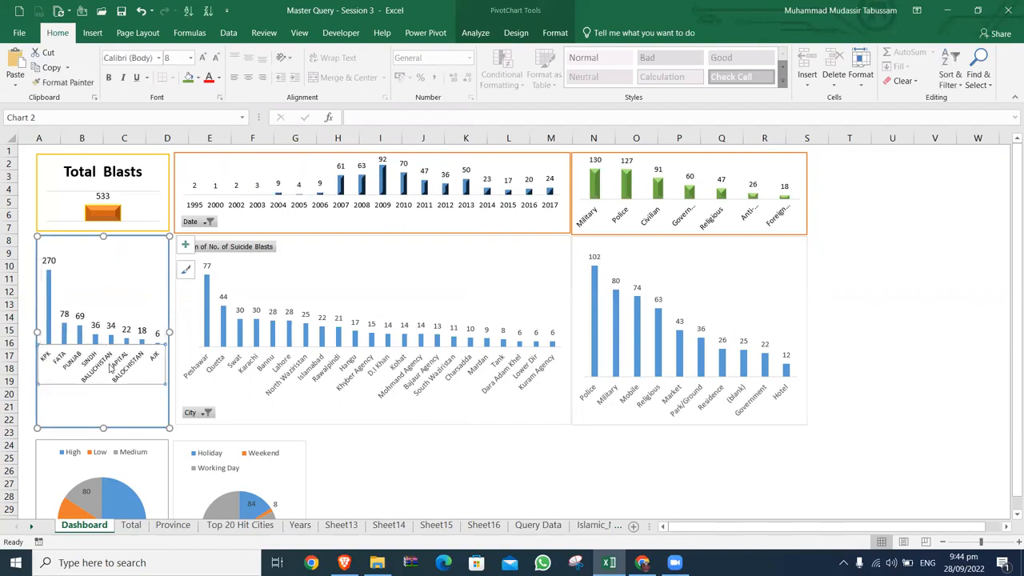
right_click(128, 372)
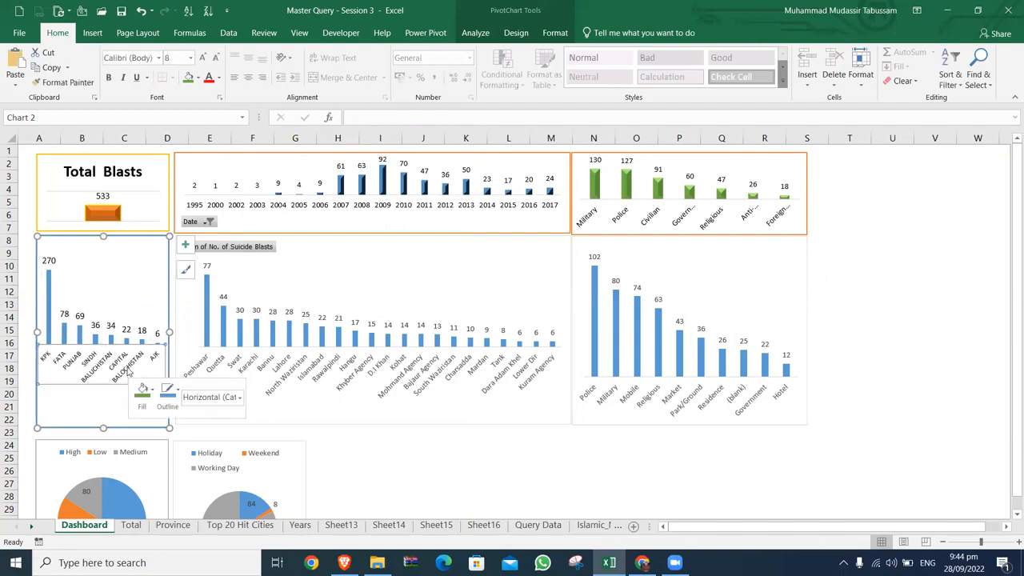
click(172, 358)
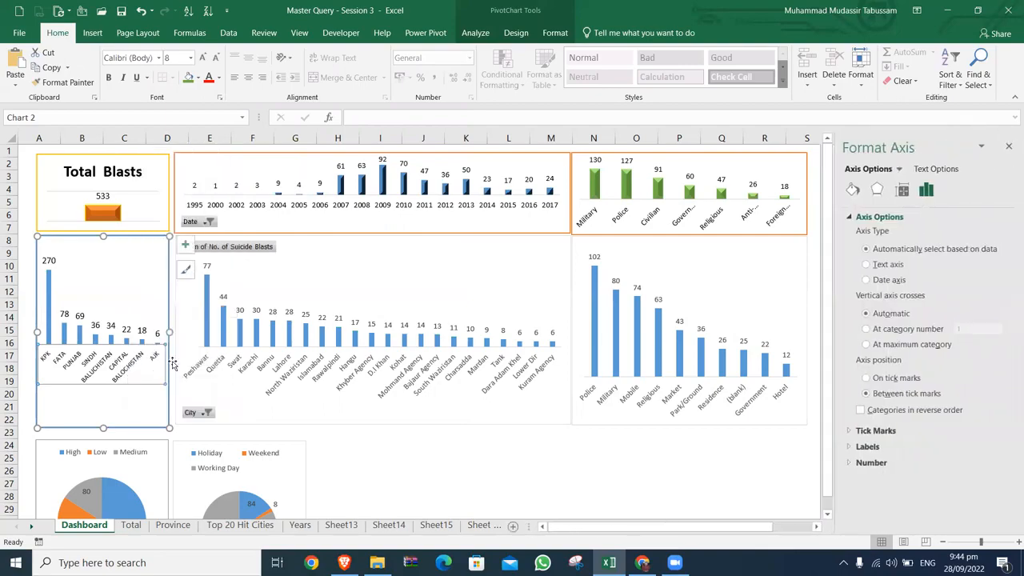
click(903, 190)
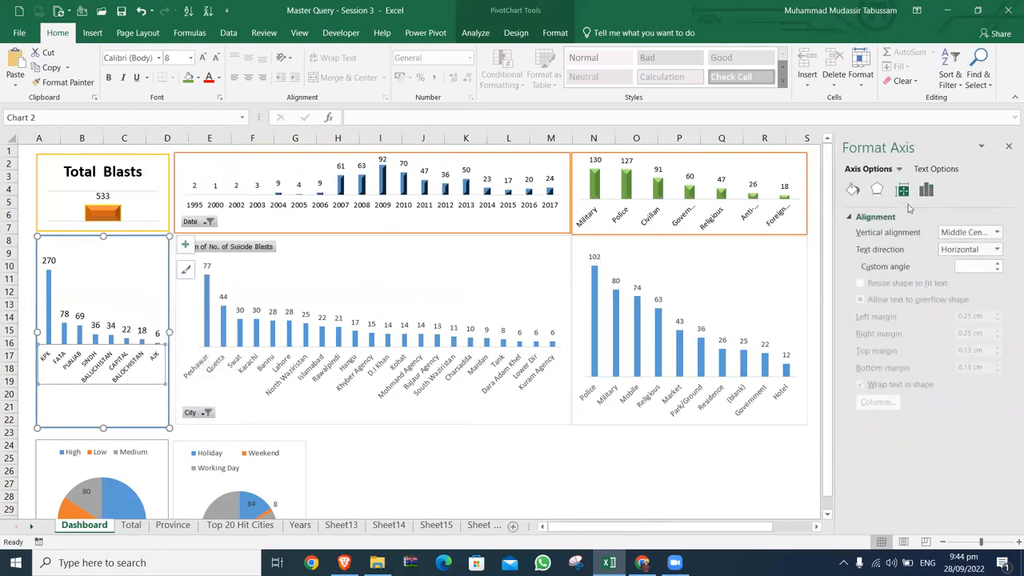
click(952, 249)
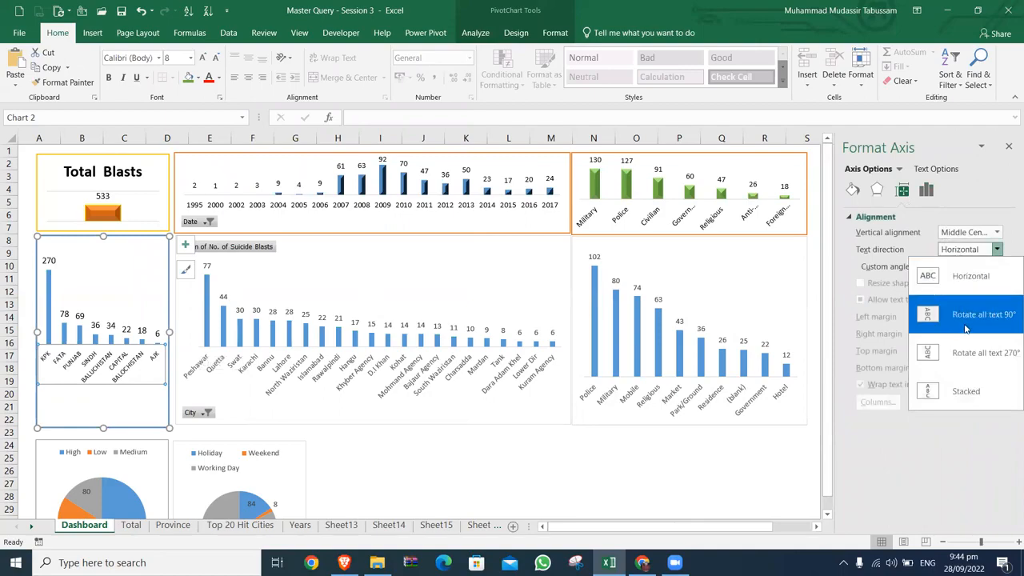
click(964, 349)
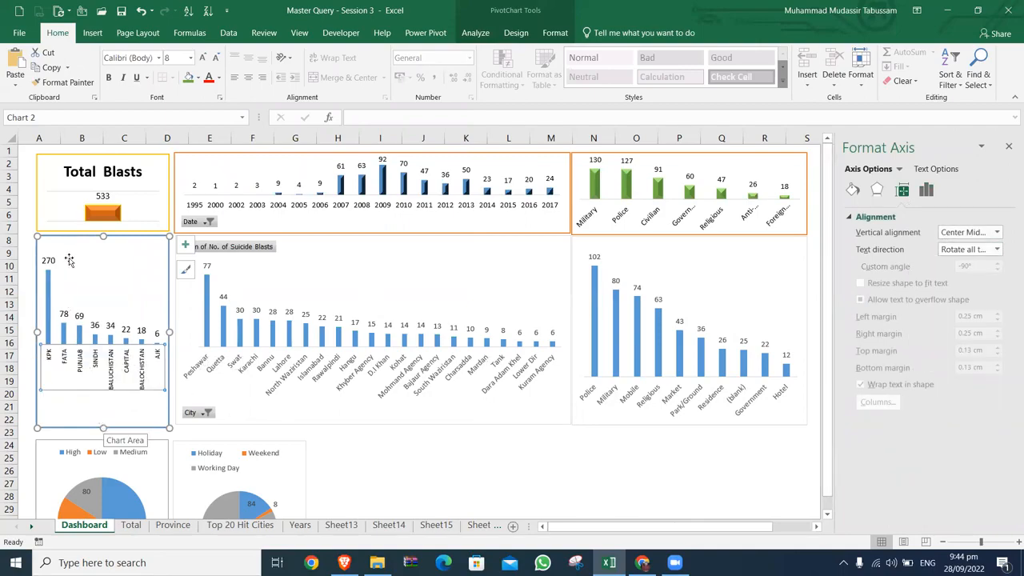
Apply the gold-outlined shape style to the province blasts chart area
click(551, 34)
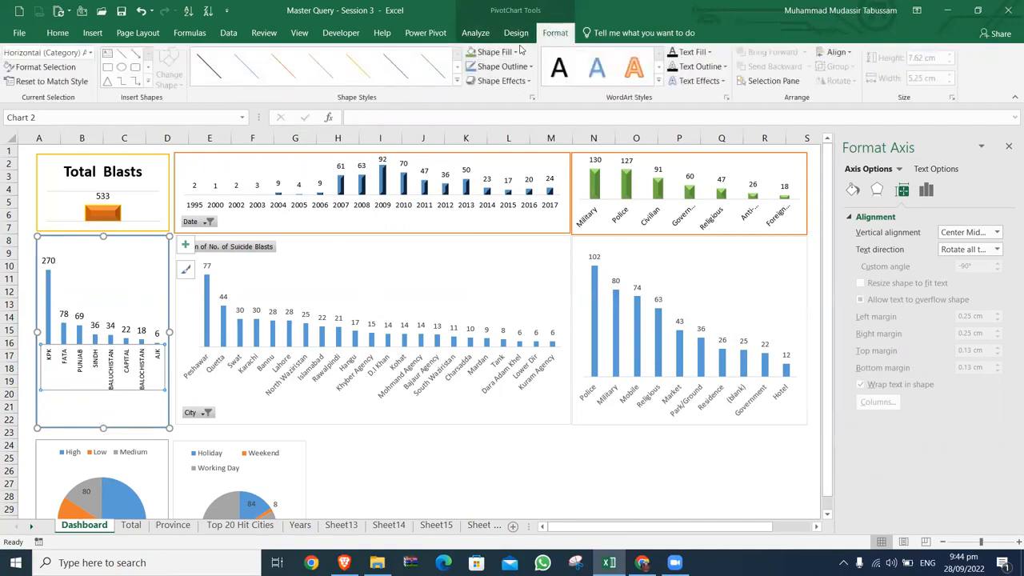
click(116, 233)
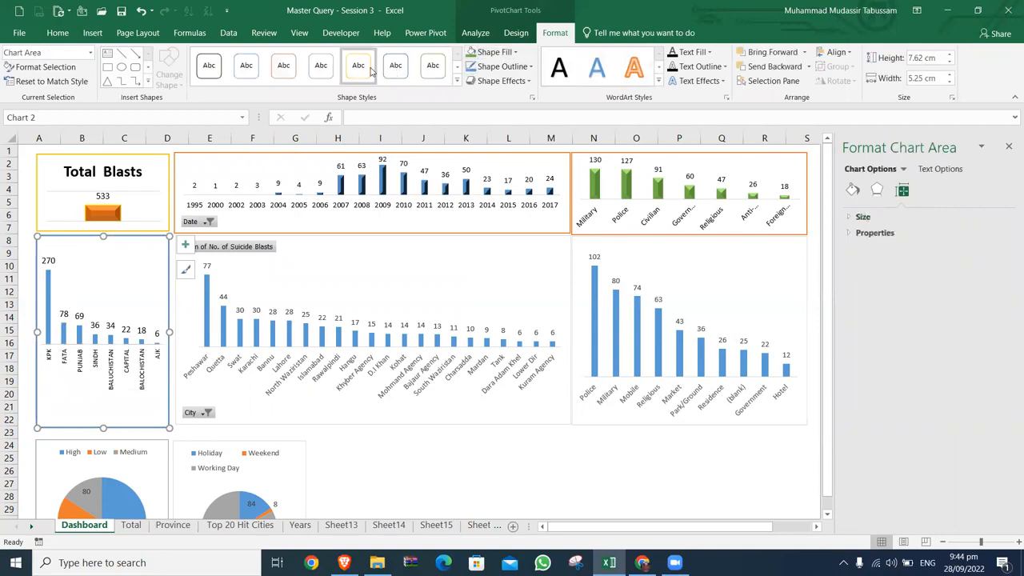
Apply the first third-row 3-D preset shape effect to the province chart's columns
click(50, 302)
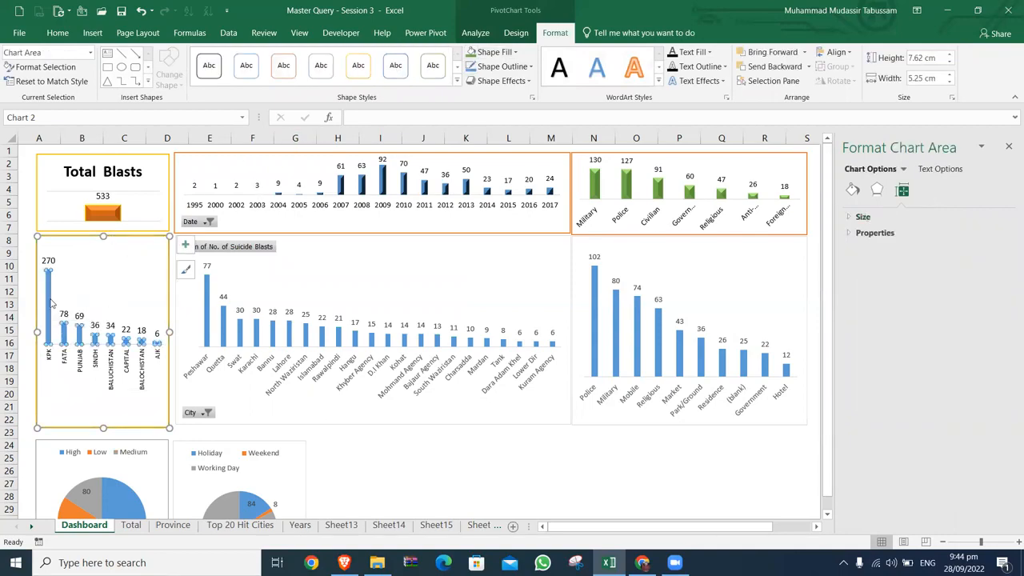
click(497, 69)
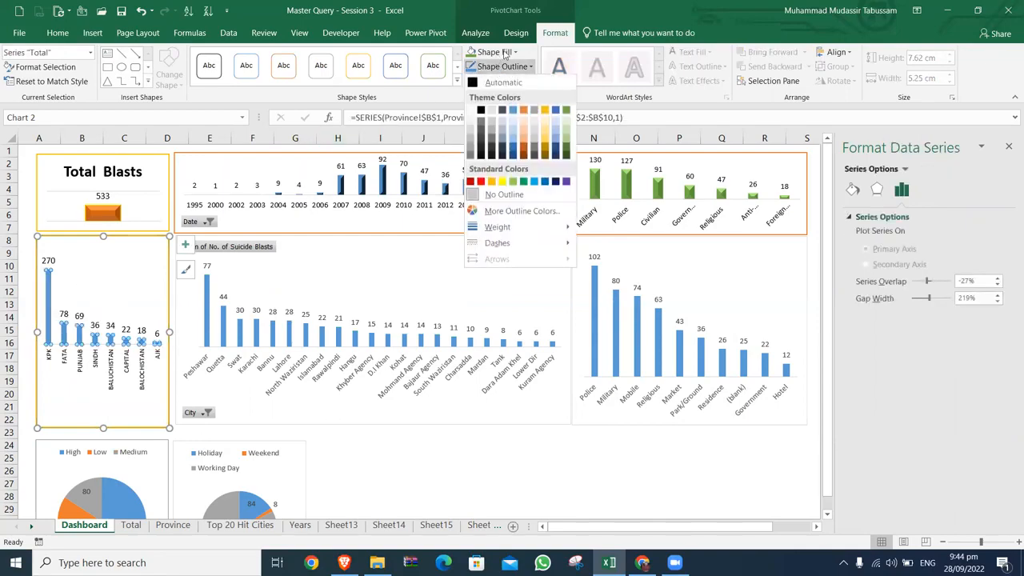
click(503, 52)
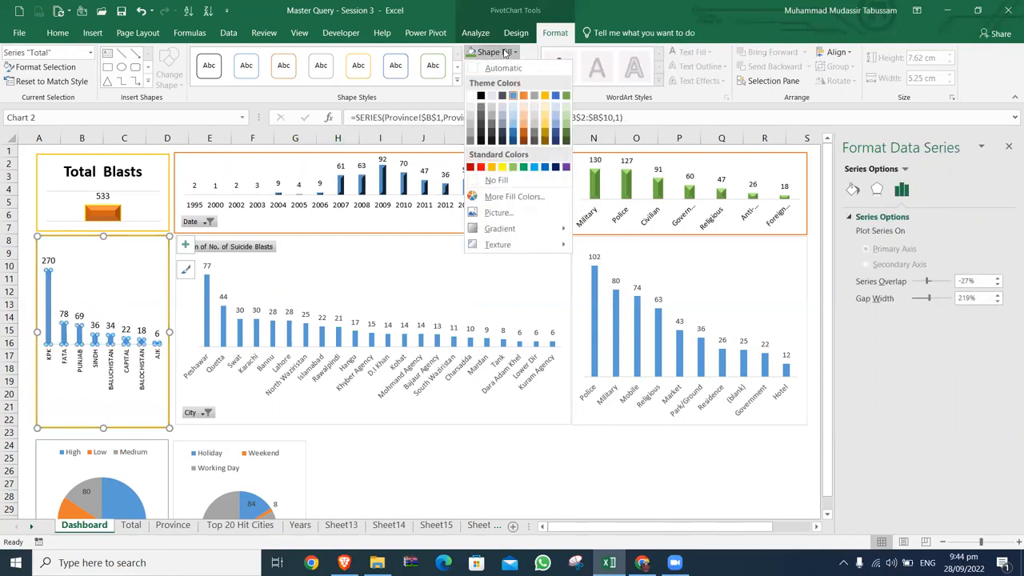
click(547, 49)
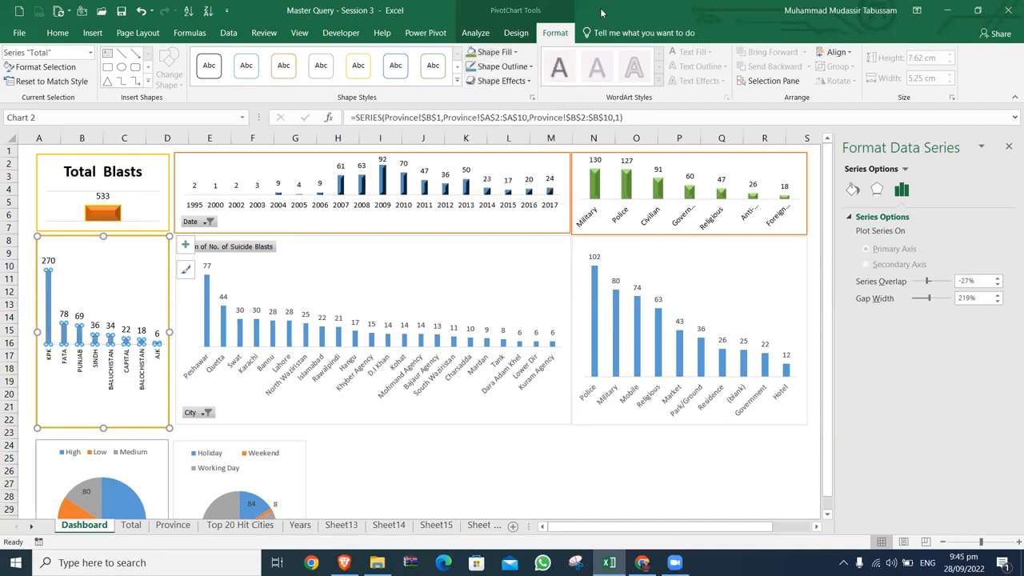
click(522, 85)
mouse_move(531, 99)
click(587, 255)
Fill the province chart's columns with the standard dark blue colour and deselect the chart
click(515, 52)
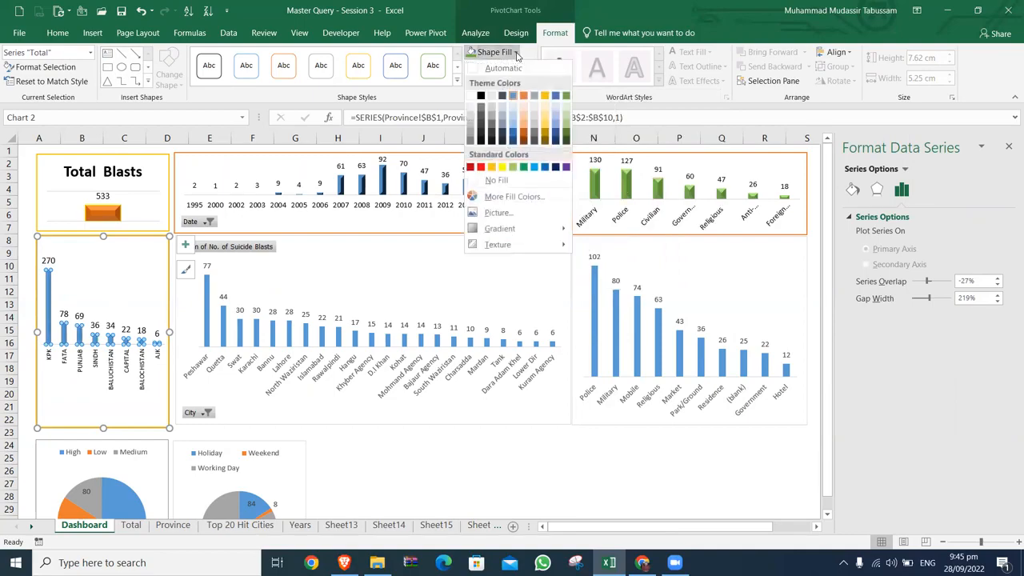
click(556, 169)
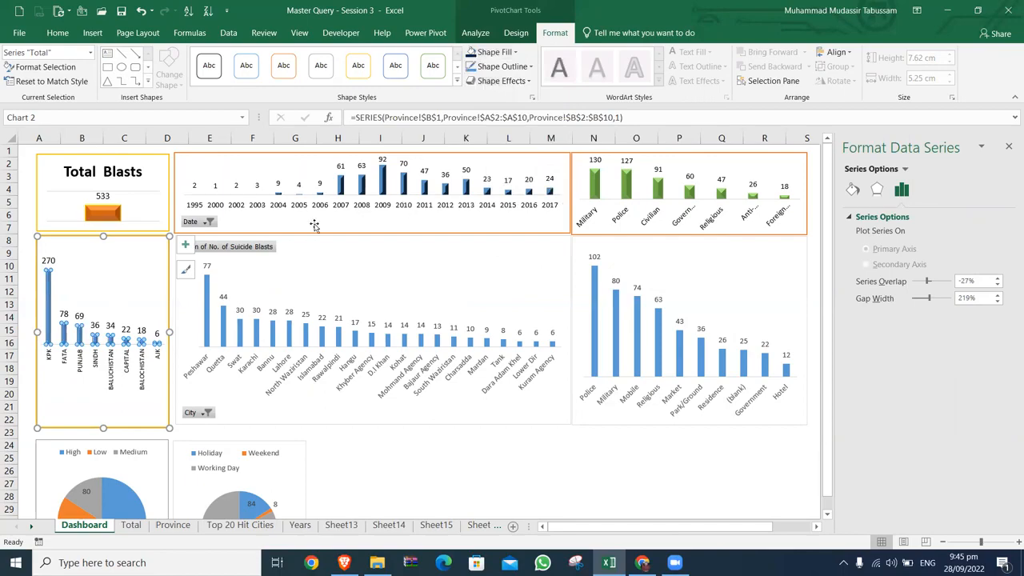
click(32, 292)
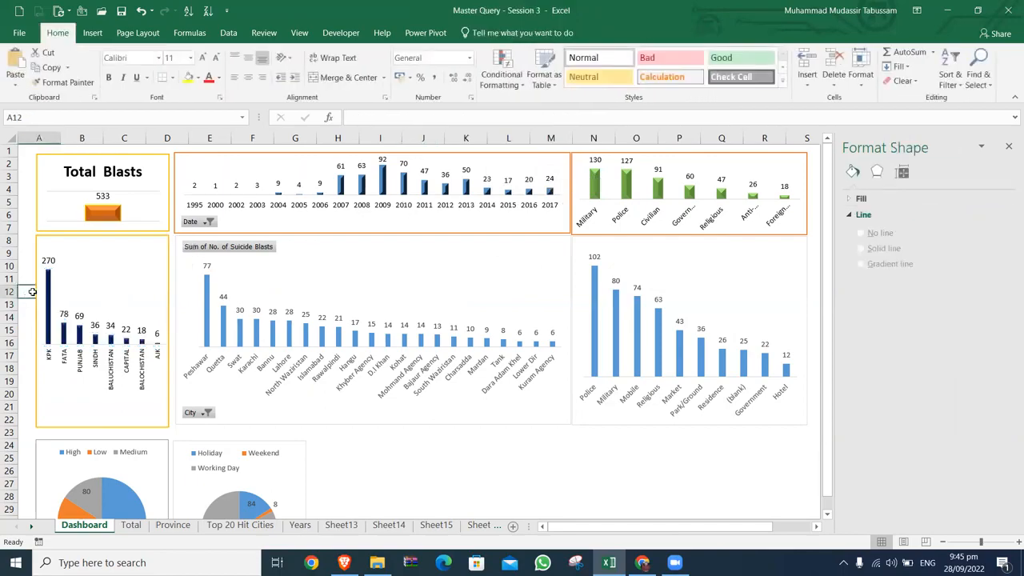
Reapply the first third-row 3-D preset shape effect to the dark blue columns of the province chart
click(47, 292)
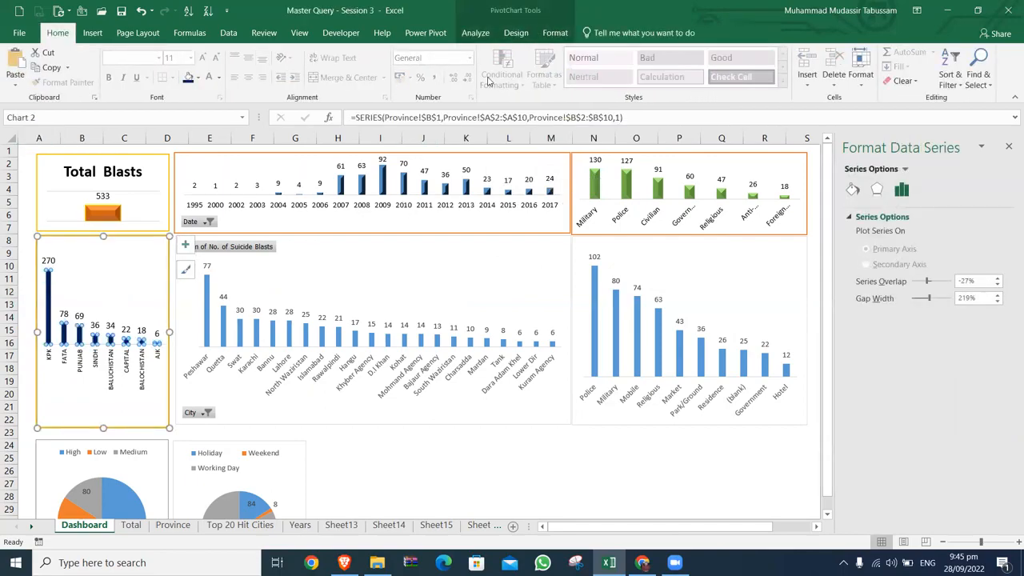
click(515, 32)
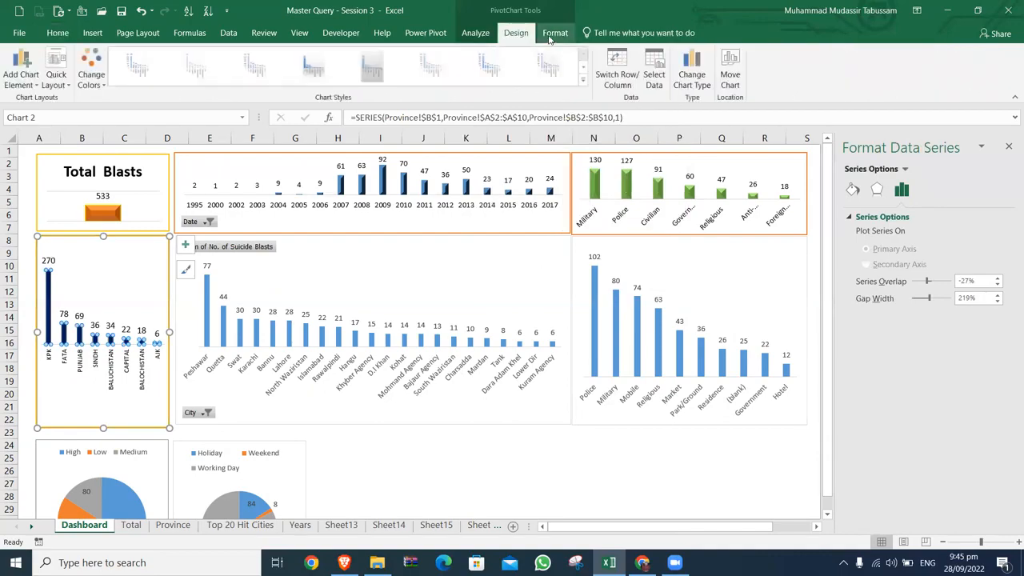
click(553, 33)
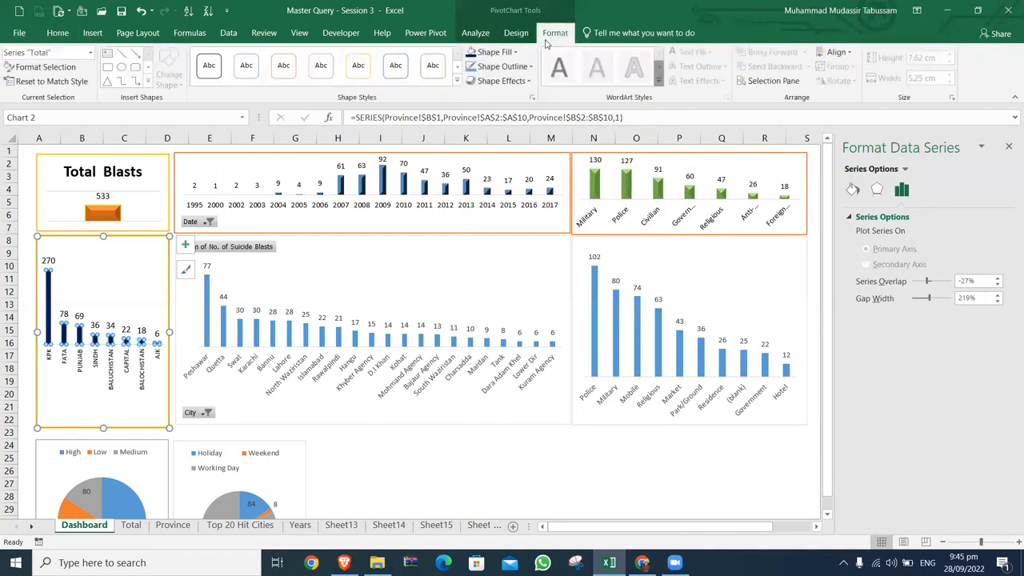
click(516, 80)
mouse_move(531, 99)
click(583, 248)
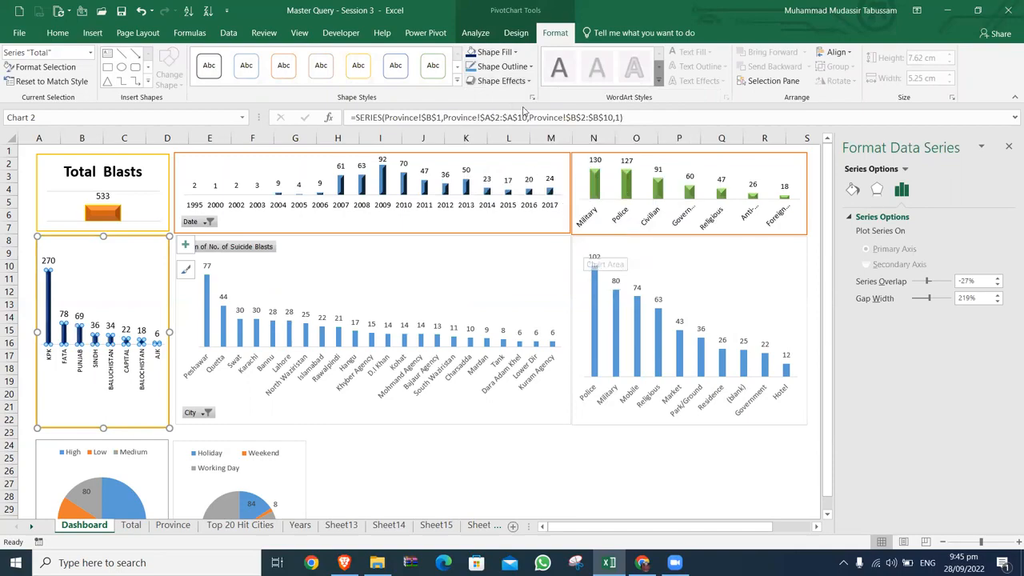
Fill the province chart's columns with the standard purple colour and deselect the chart
click(496, 51)
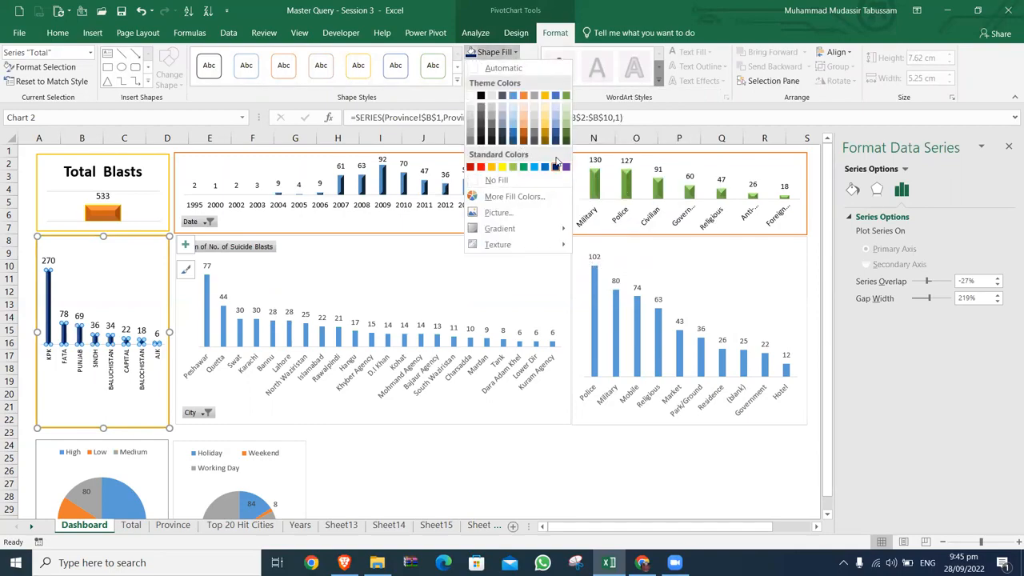
click(564, 166)
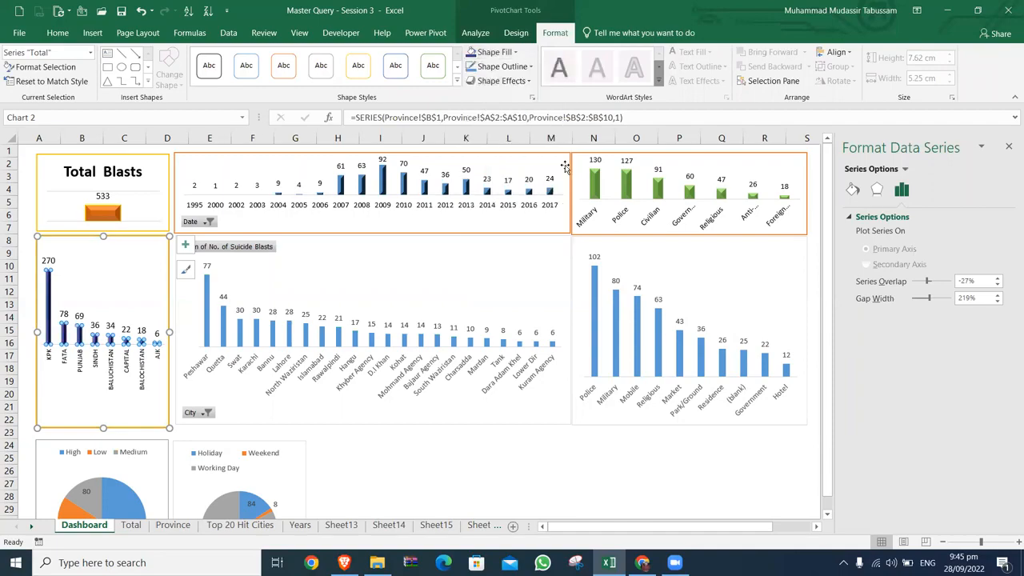
click(30, 257)
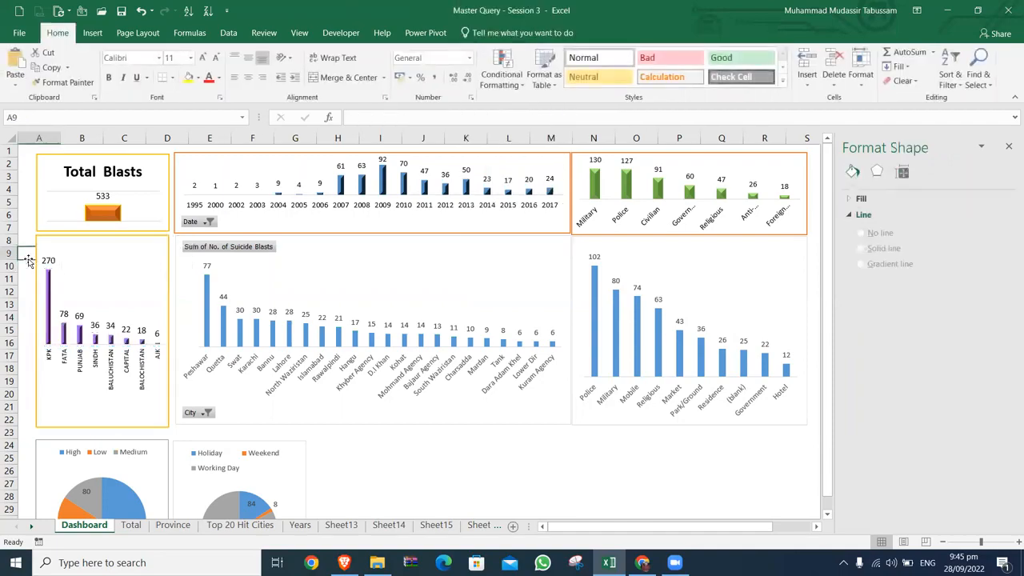
Apply the orange-outlined shape style to the chart area of the city blasts chart
click(430, 240)
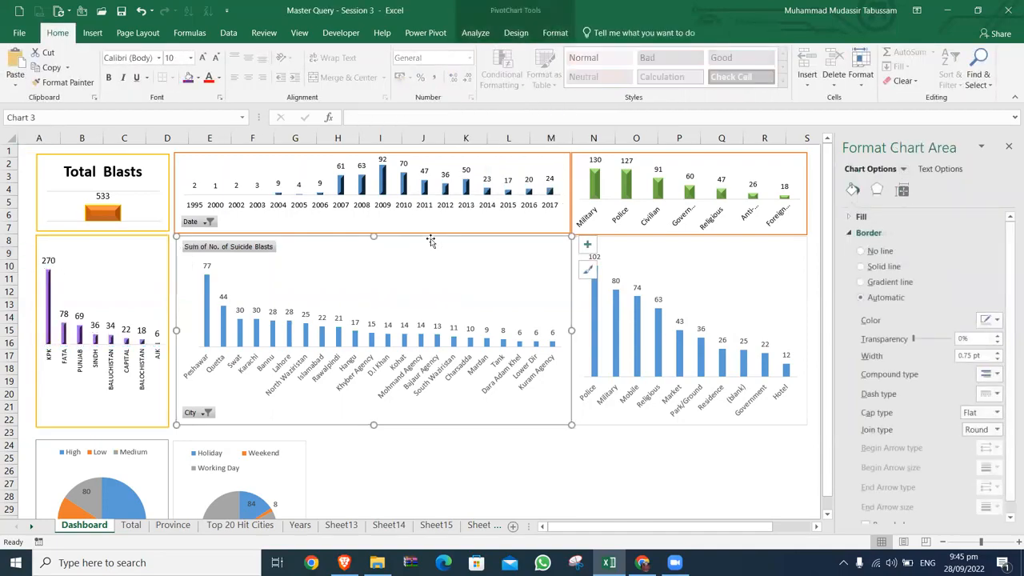
click(555, 32)
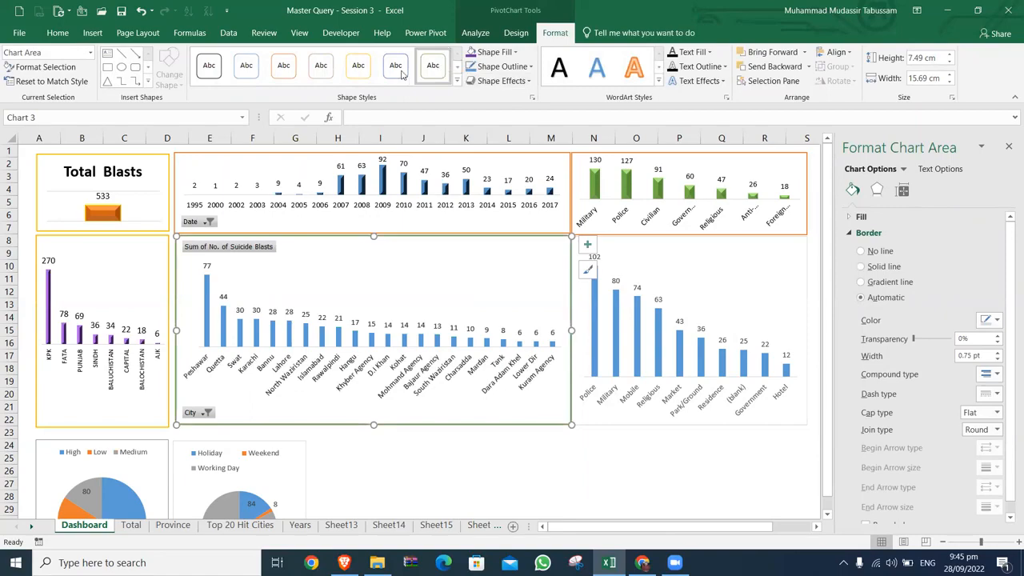
click(284, 68)
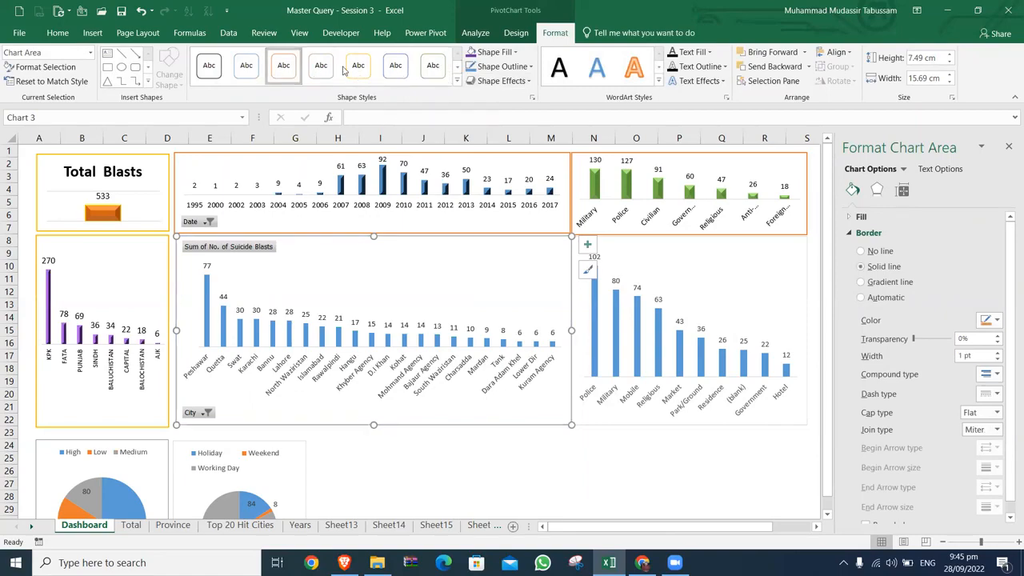
Apply the first third-row 3-D preset shape effect to the city chart's columns
click(456, 342)
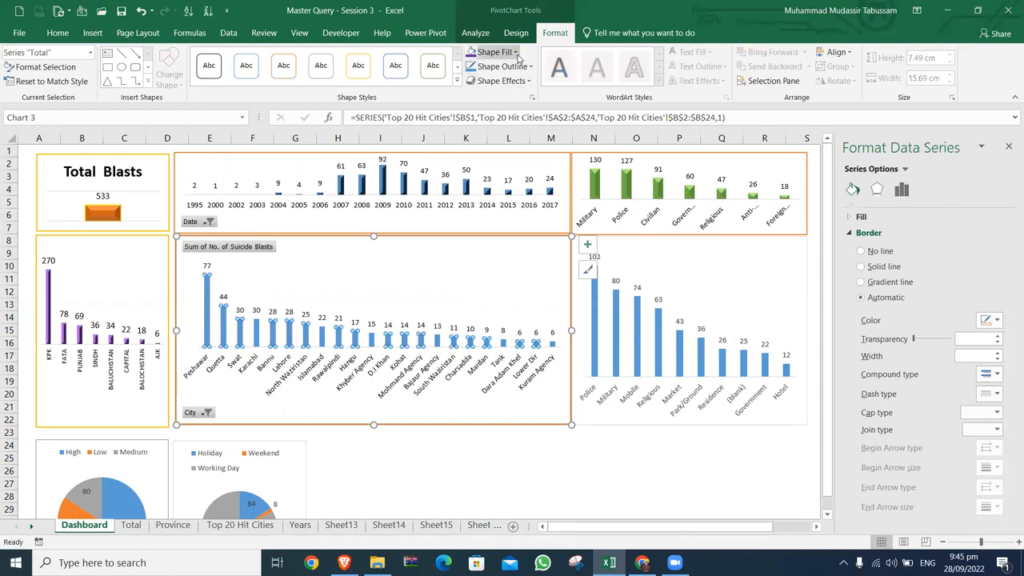
click(505, 66)
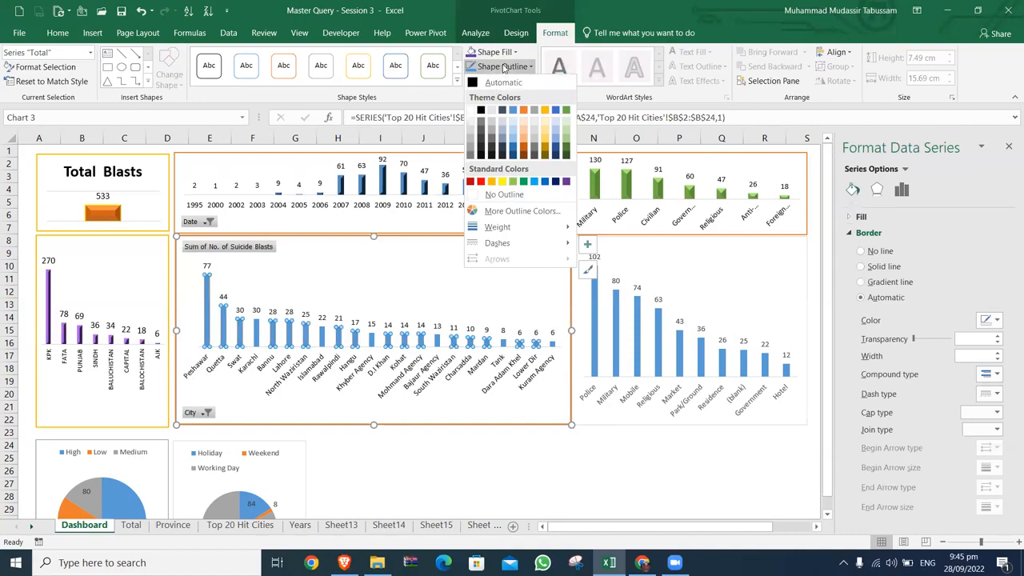
click(598, 16)
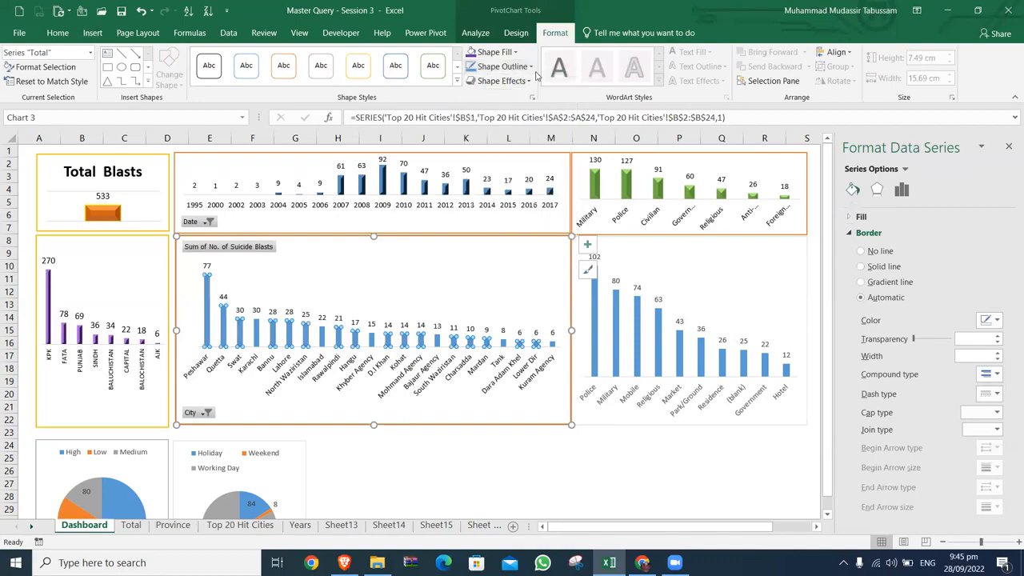
click(502, 81)
mouse_move(506, 105)
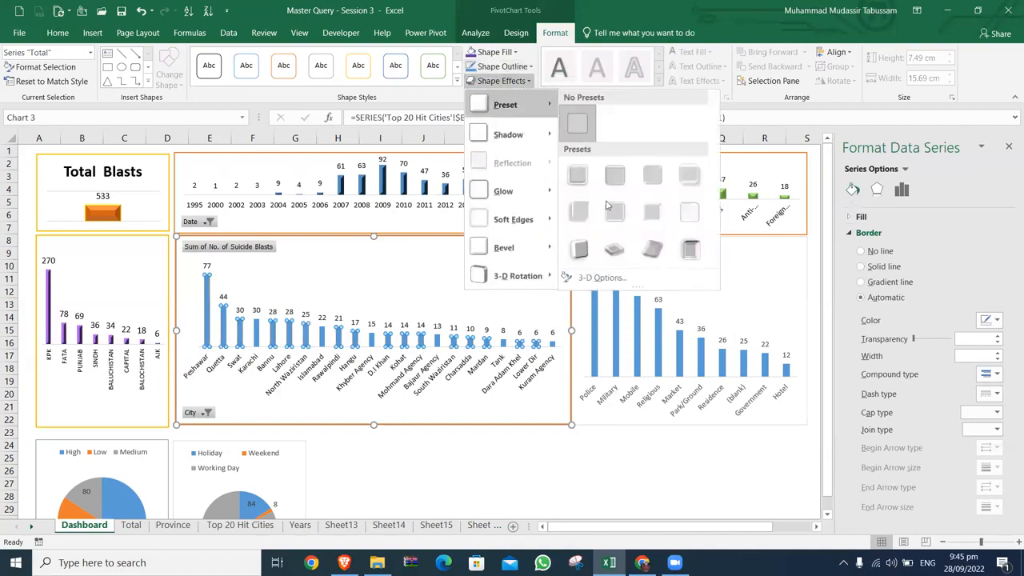
click(581, 252)
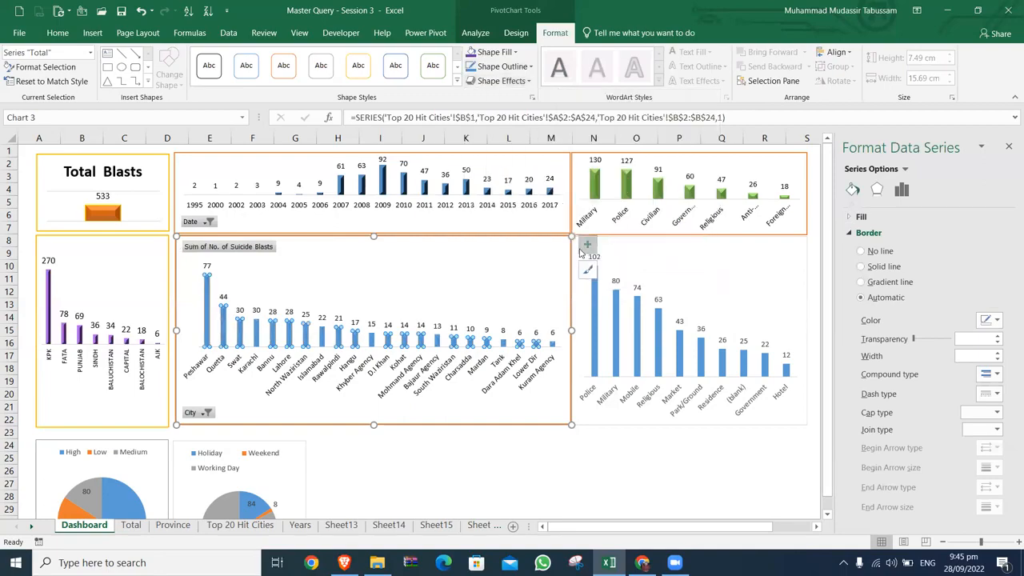
Fill the city chart's columns with a dark gold theme colour and deselect the chart
click(493, 52)
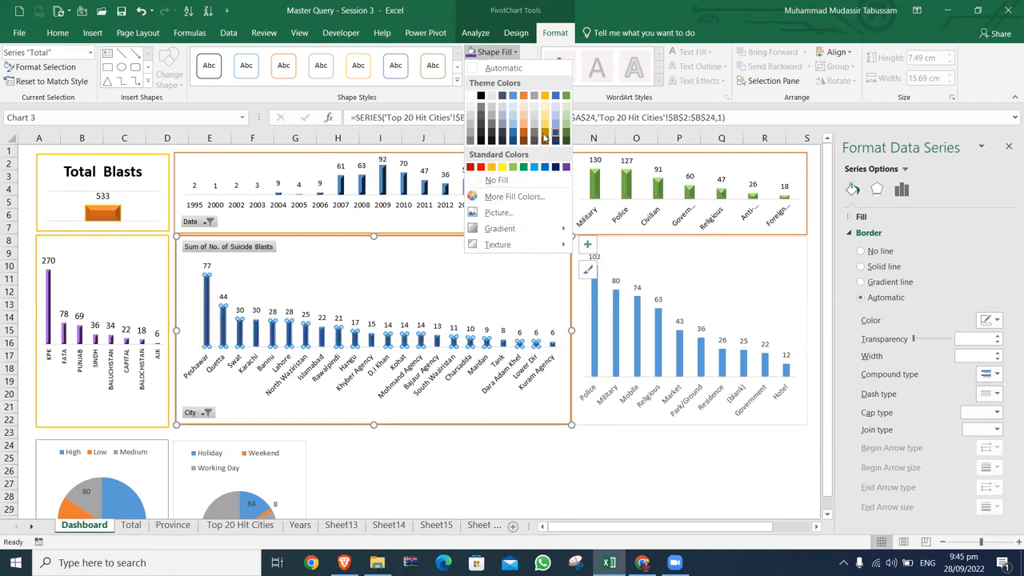
key(Escape)
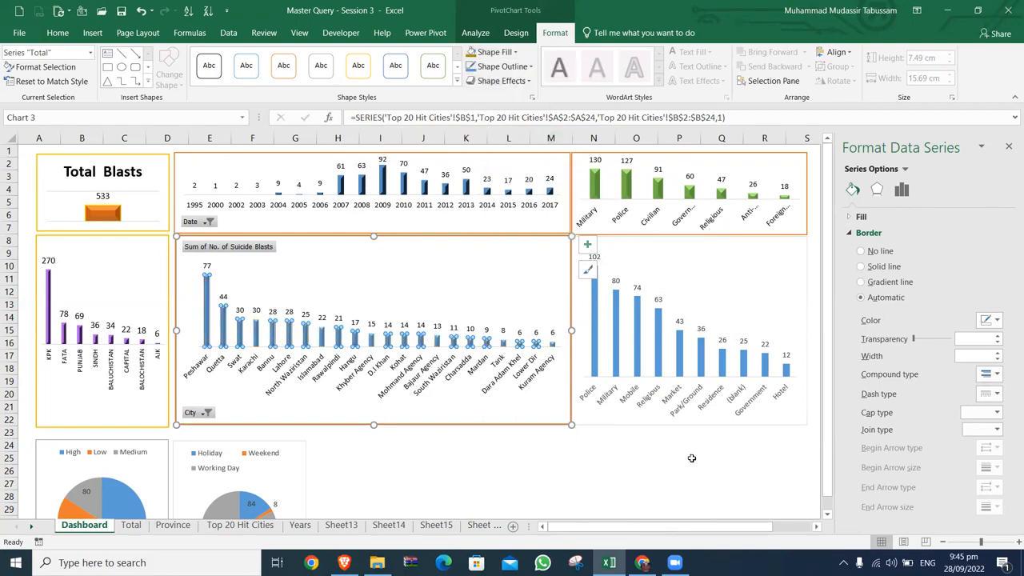
click(690, 458)
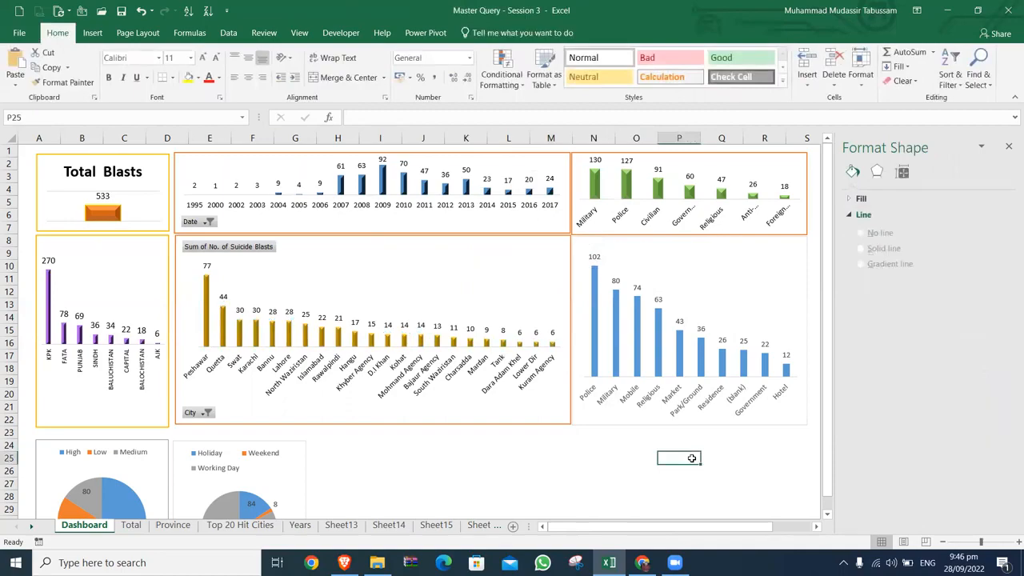
Give the plot area of the Police, Military and Mobile chart the gold-outlined shape style and the first third-row 3-D preset effect
click(713, 248)
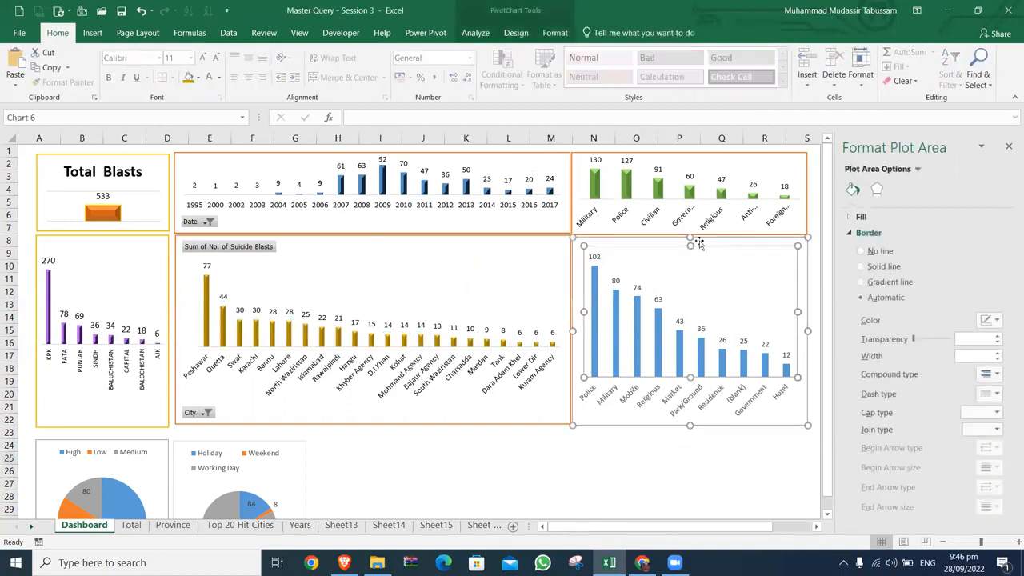
click(555, 34)
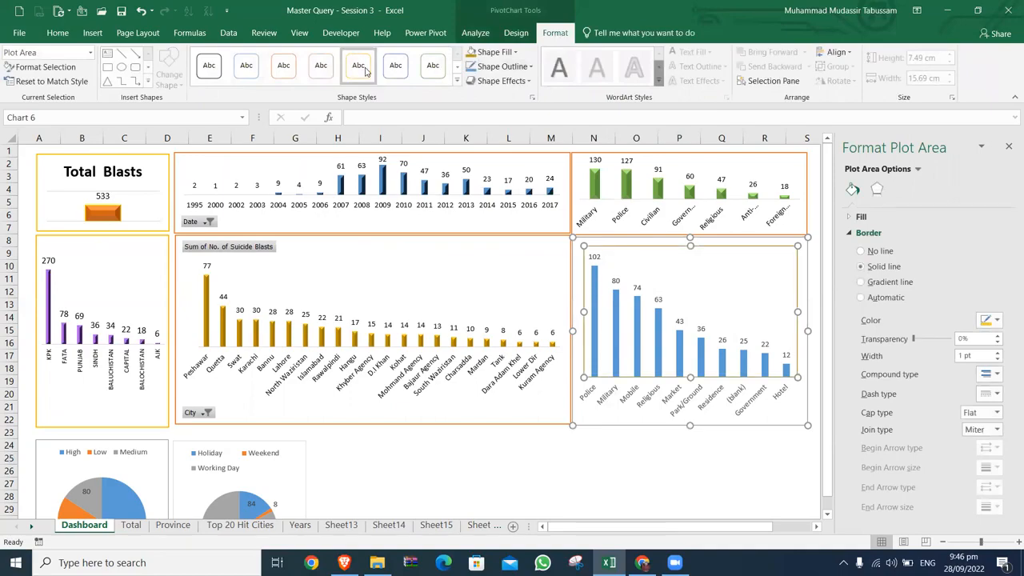
click(501, 81)
mouse_move(512, 105)
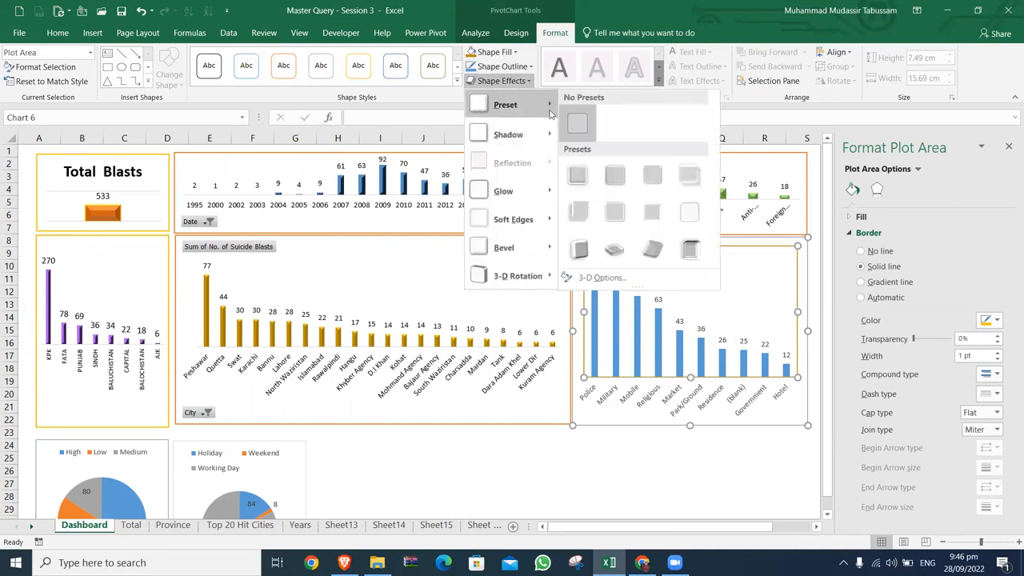
click(586, 250)
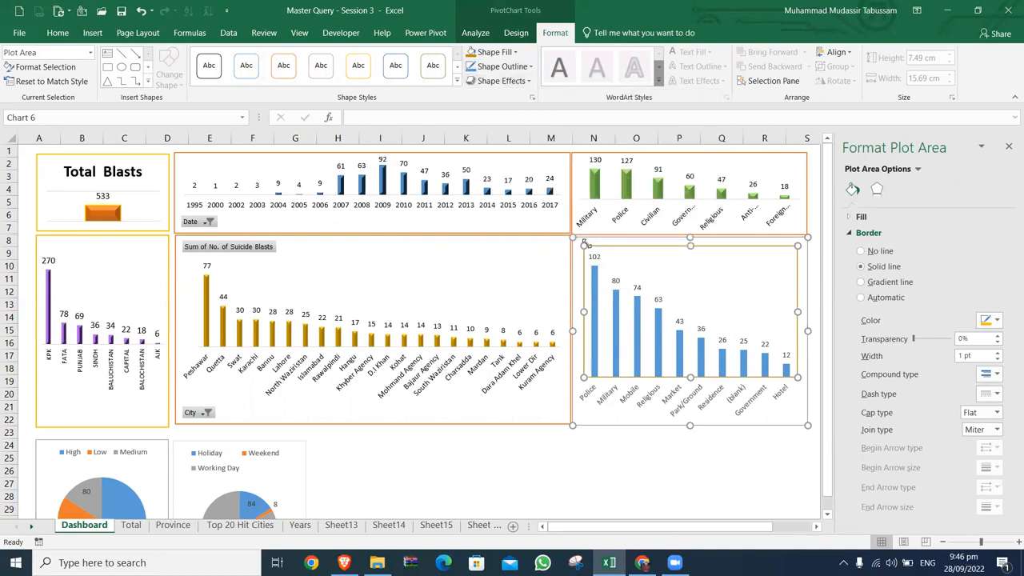
Fill the columns of the Police, Military and Mobile chart with the standard green colour
click(597, 310)
click(502, 52)
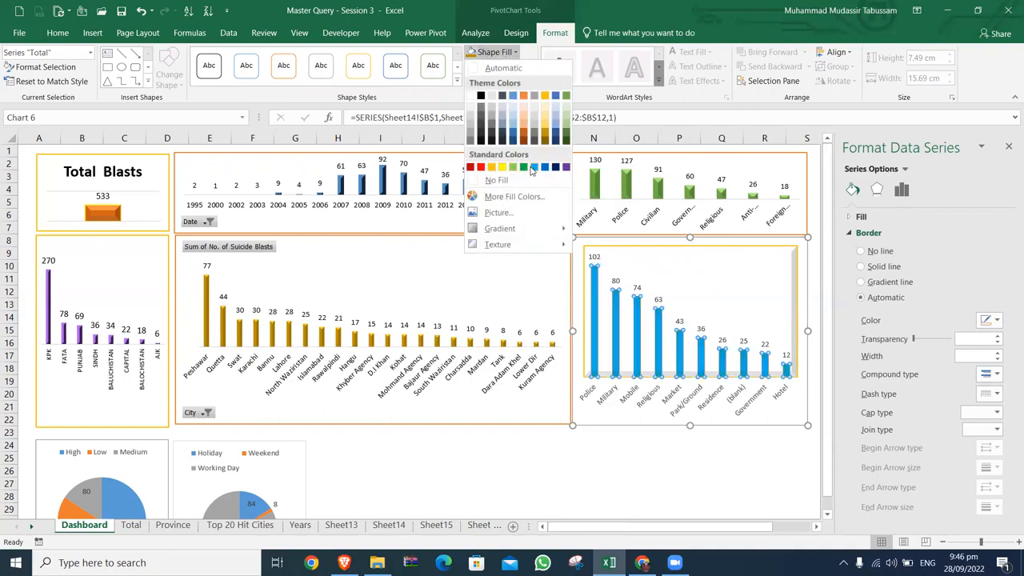
key(Escape)
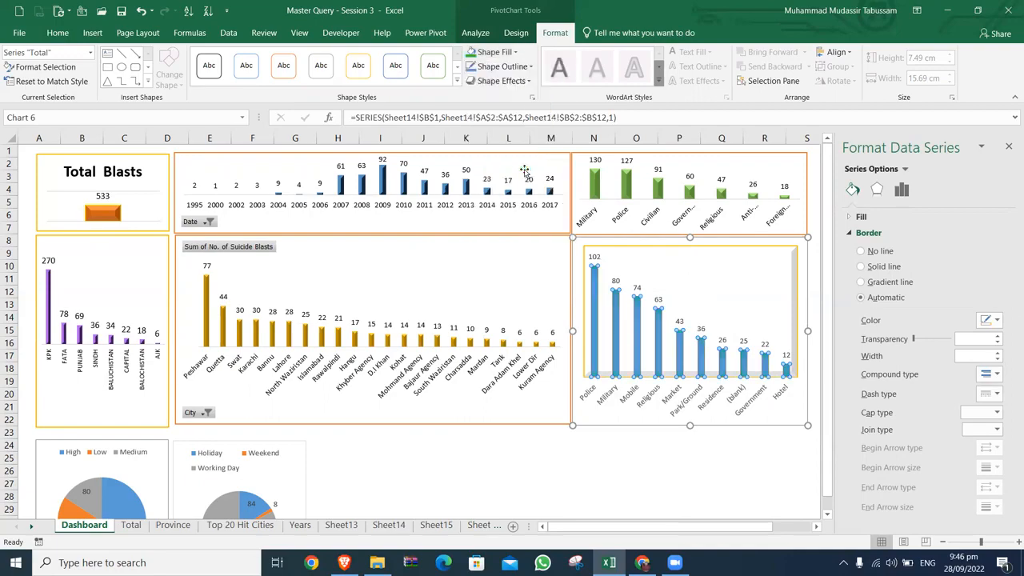
Apply the first third-row 3-D preset shape effect to the green columns of the Police, Military and Mobile chart
click(525, 81)
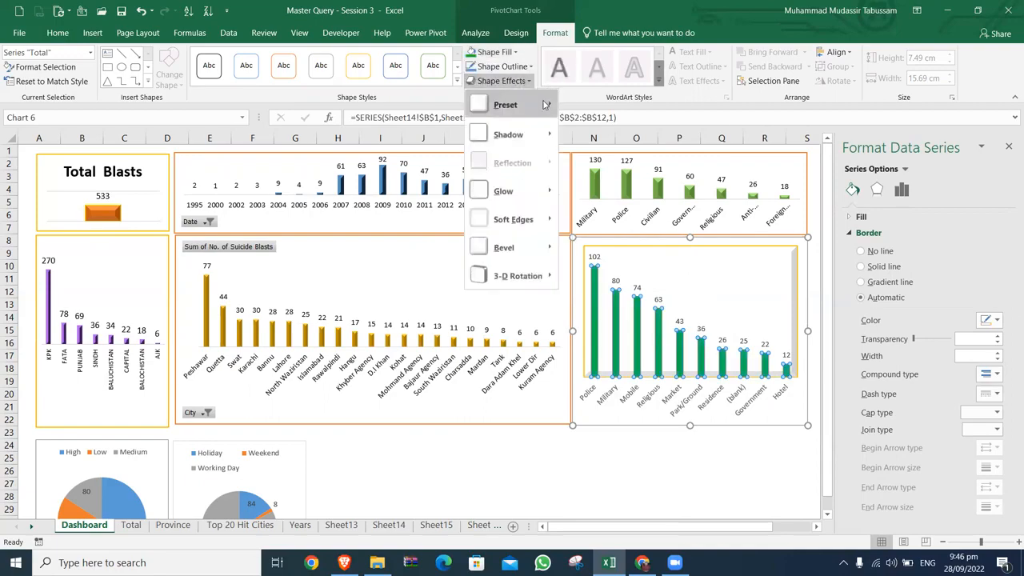
mouse_move(528, 104)
click(586, 250)
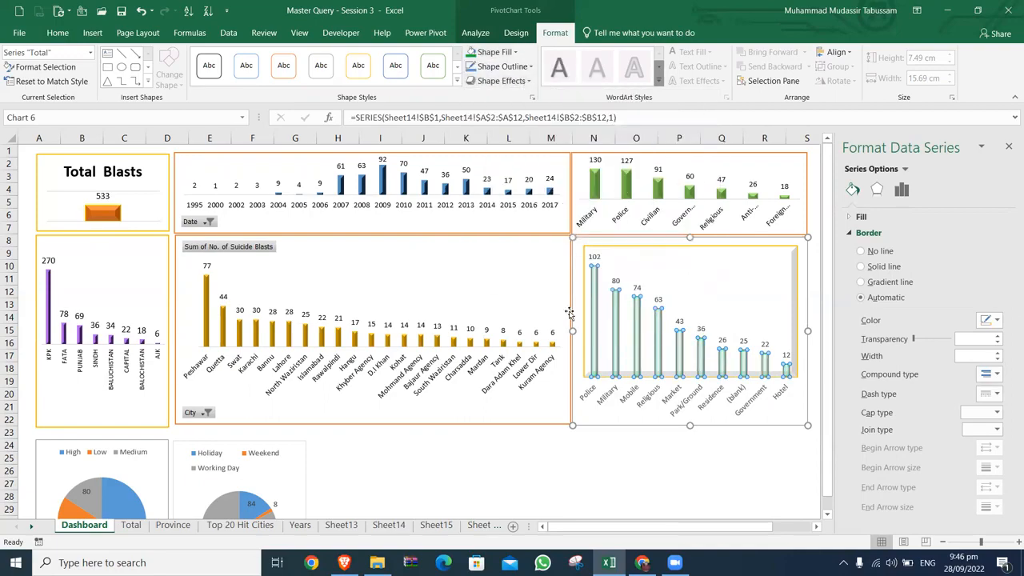
Give the chart area of the Police, Military and Mobile chart the gold-outlined shape style and deselect it
click(583, 470)
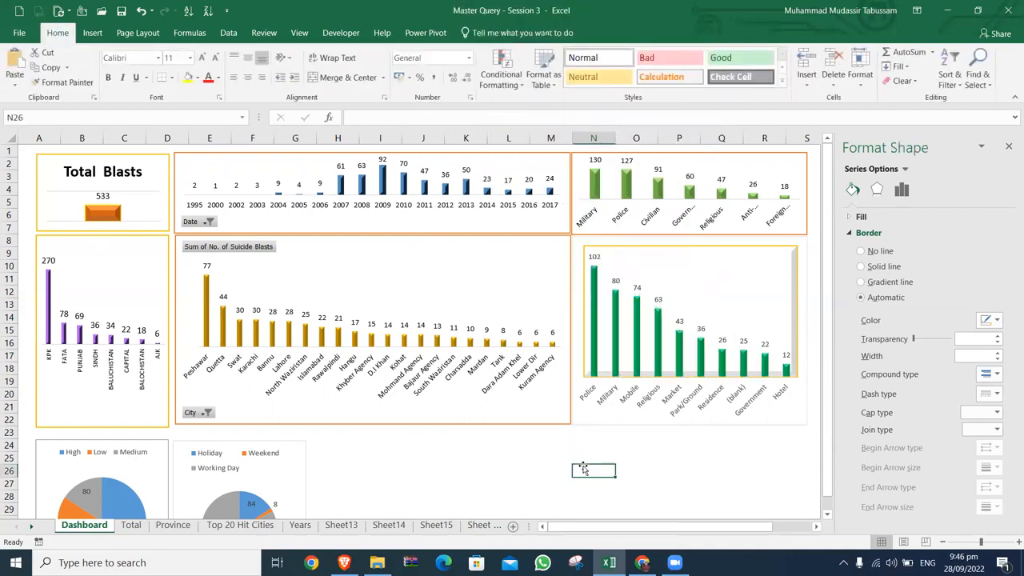
click(796, 249)
click(554, 32)
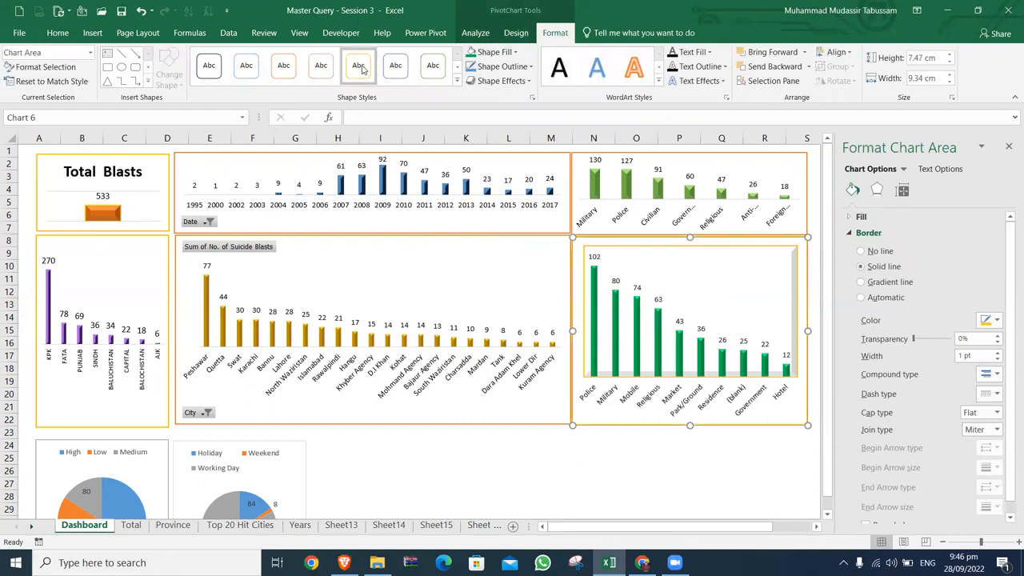
click(580, 436)
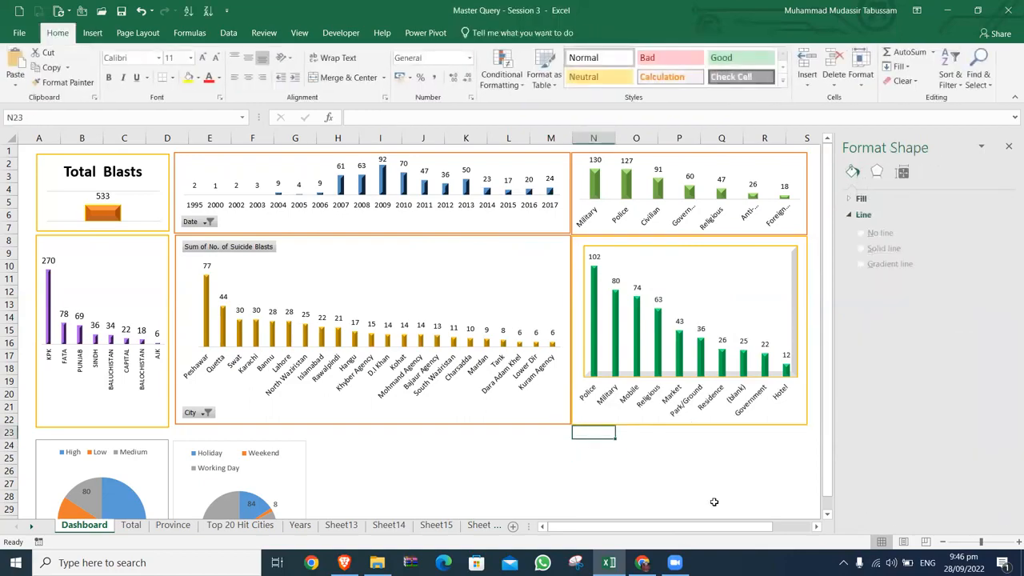
Extend the city chart's bottom edge slightly downward to line up with the province chart's lower border
scroll(714, 501, down, 5)
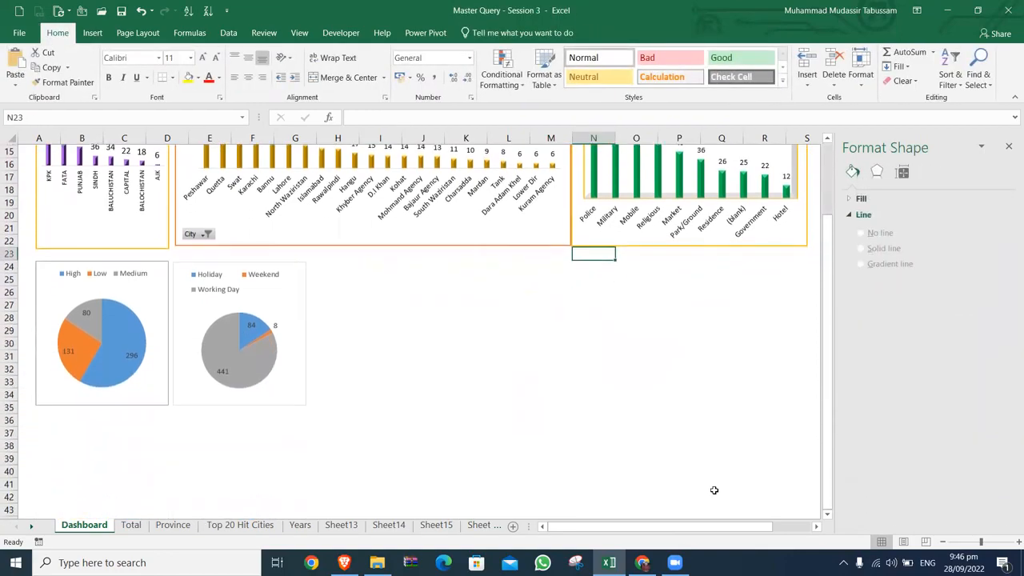
scroll(714, 490, up, 5)
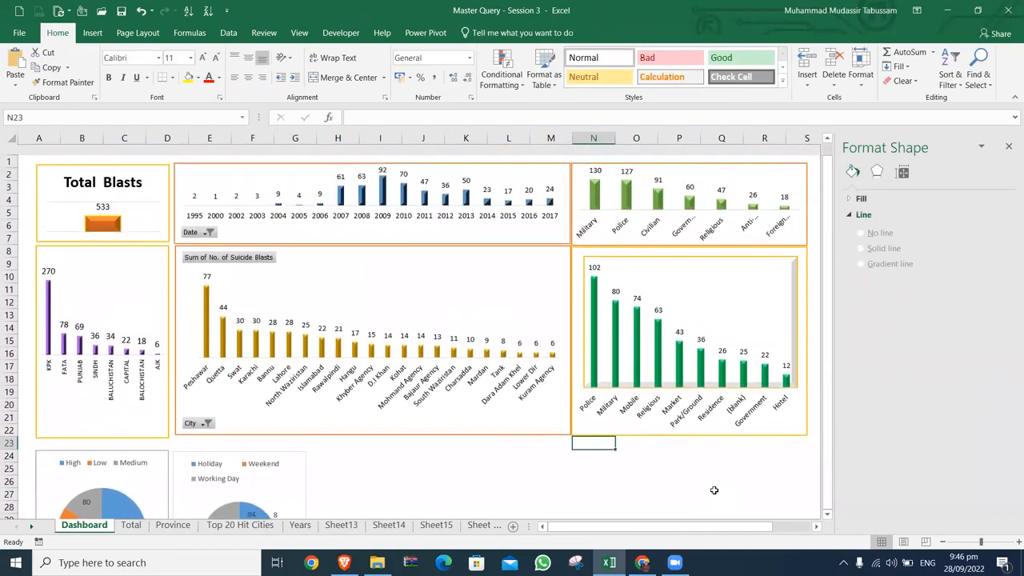
scroll(714, 489, down, 2)
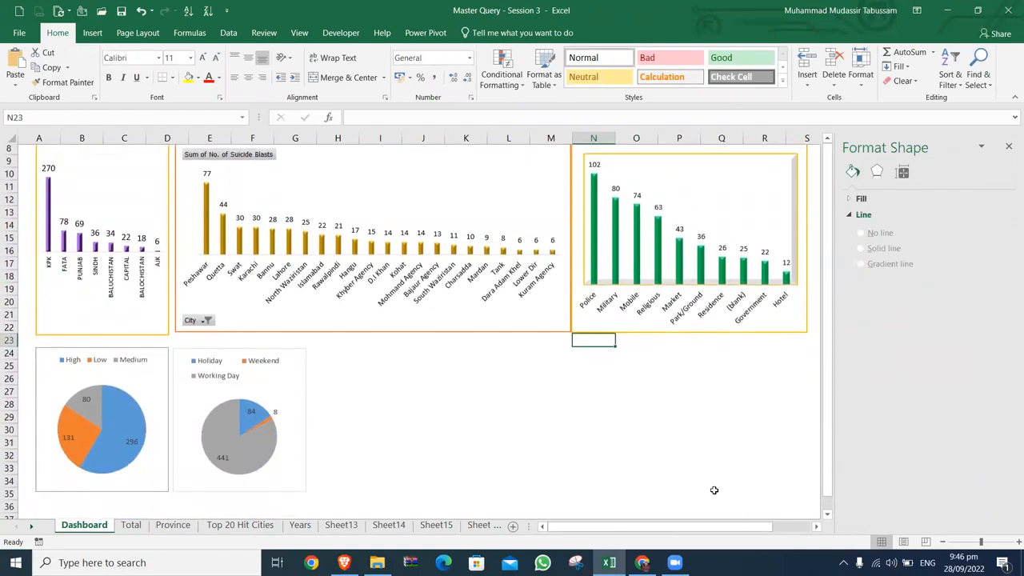
click(474, 328)
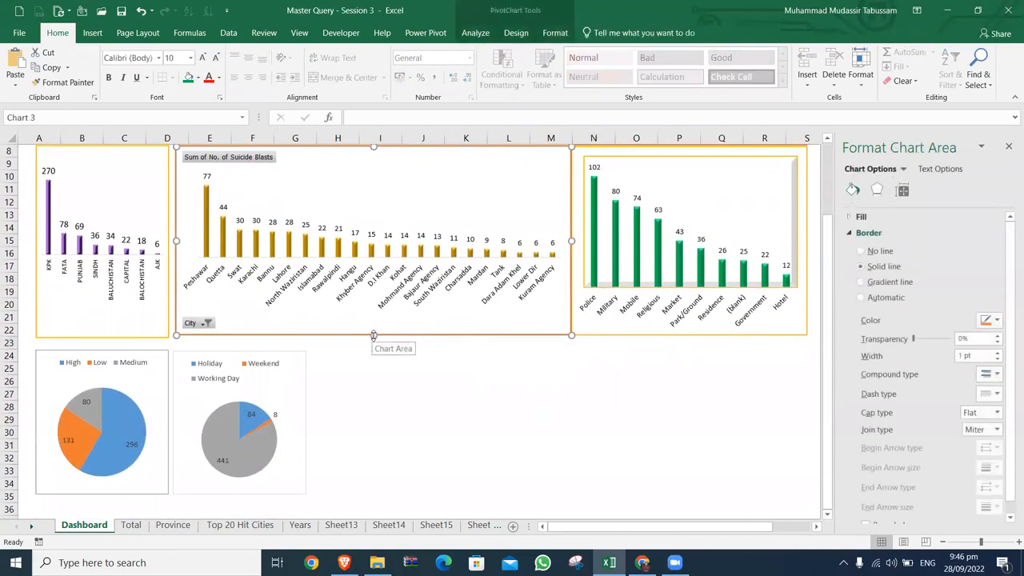
drag(374, 335, 372, 339)
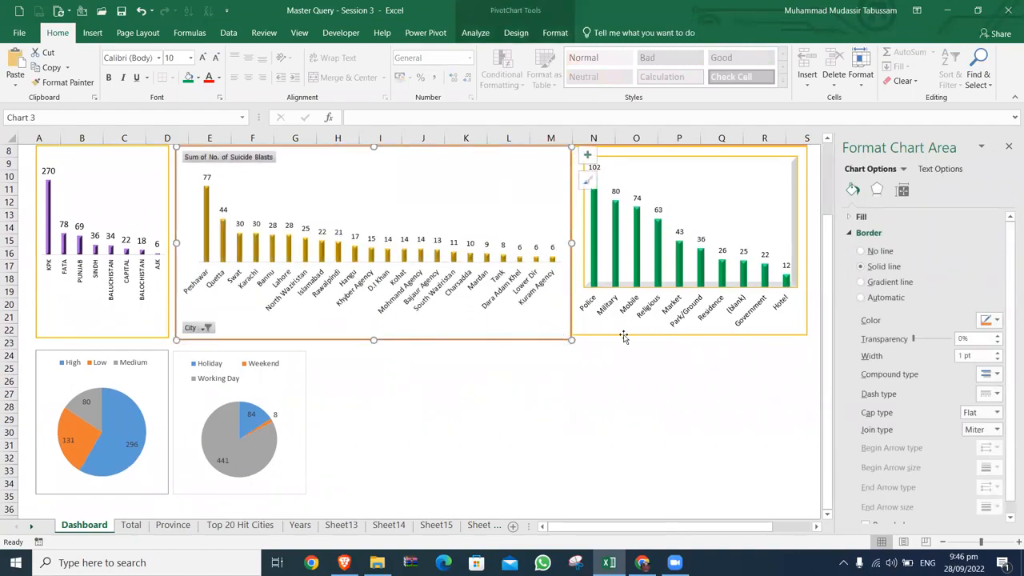
click(646, 380)
Extend the bottom edge of the Police, Military and Mobile chart slightly downward to line up with the city chart
click(636, 335)
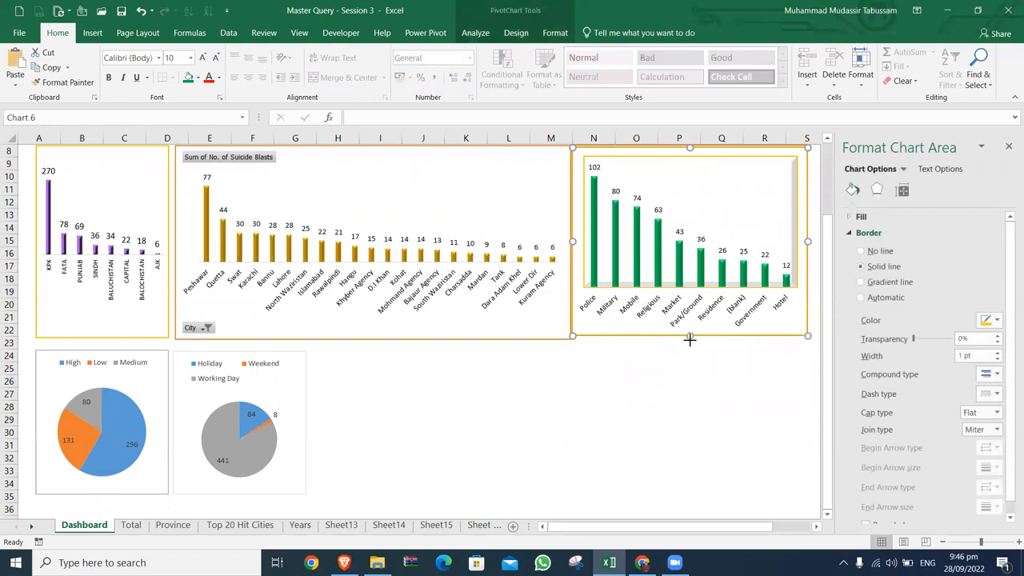
drag(690, 339, 690, 344)
click(661, 381)
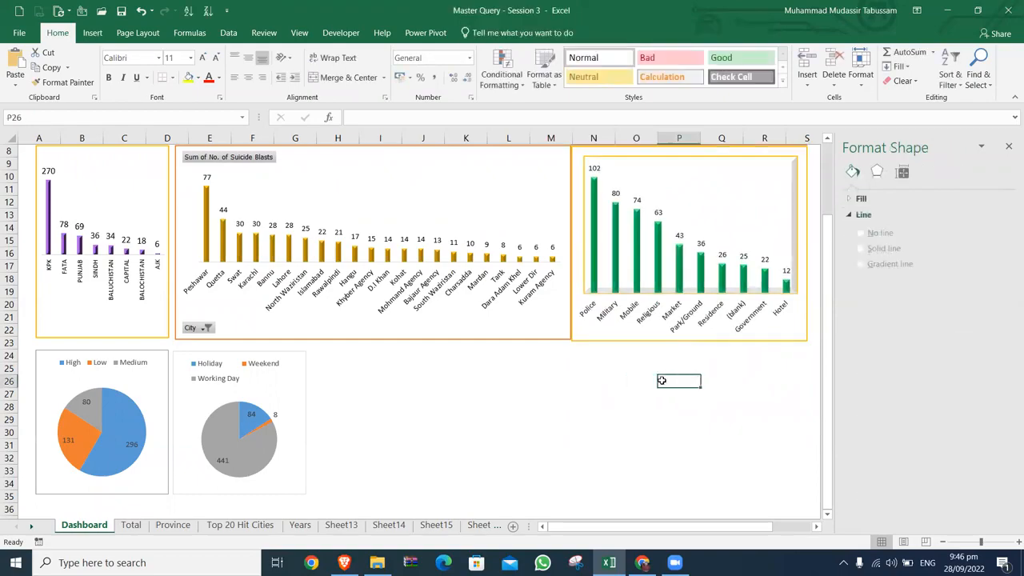
scroll(661, 380, up, 3)
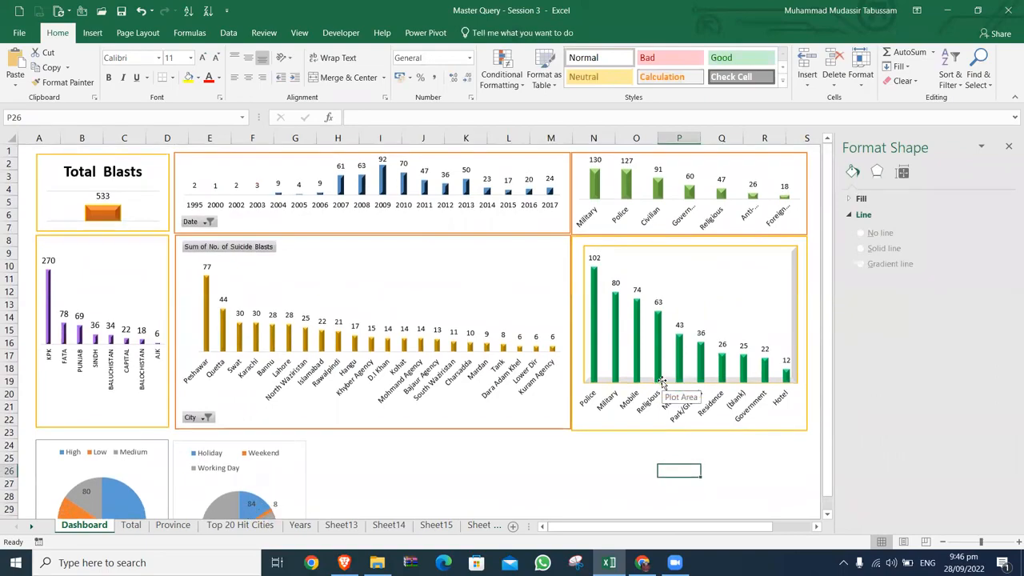
Give the chart area of the High, Low and Medium pie chart the gold-outlined shape style and the first third-row 3-D preset effect
scroll(662, 381, down, 3)
click(160, 343)
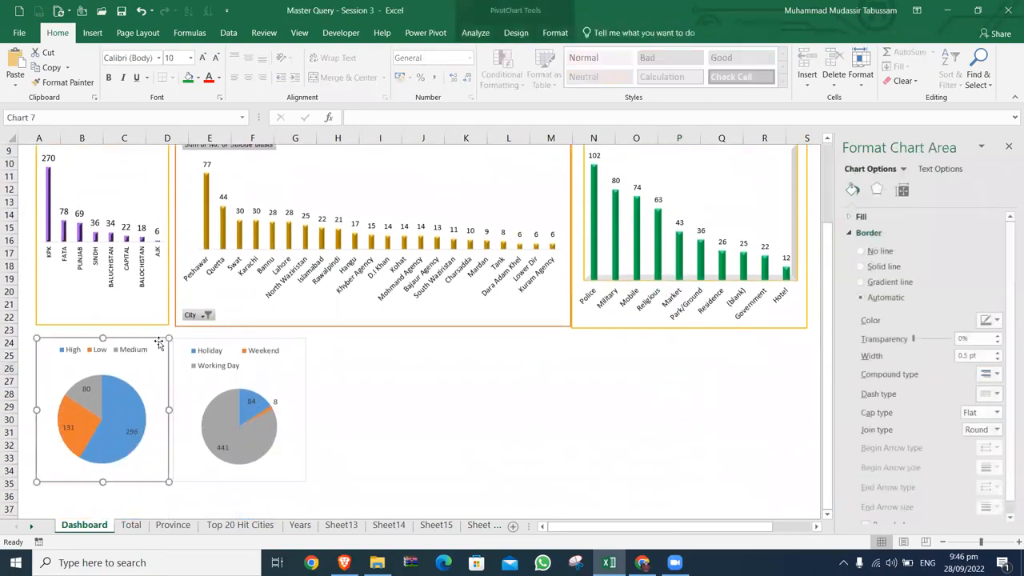
click(516, 33)
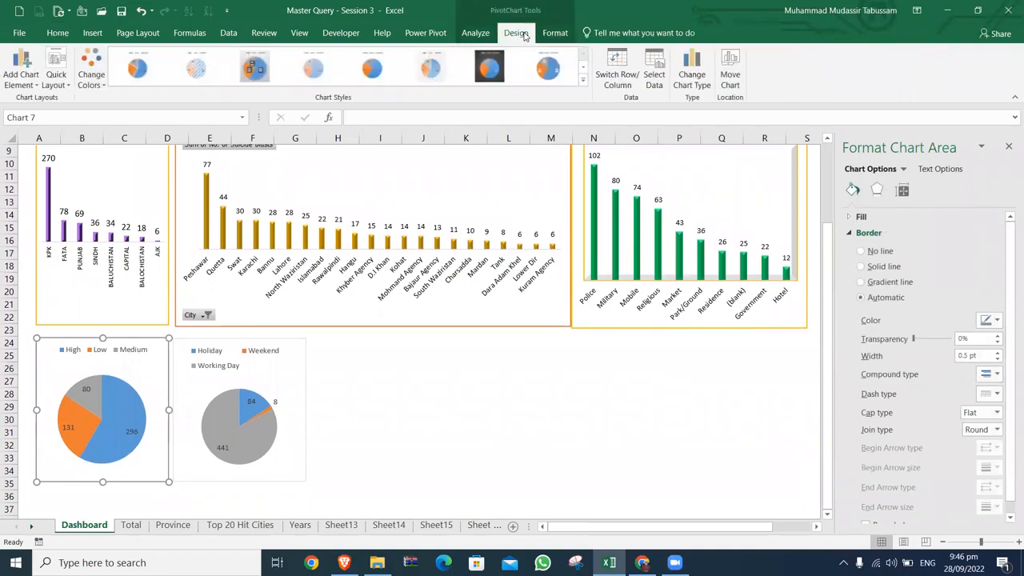
click(553, 33)
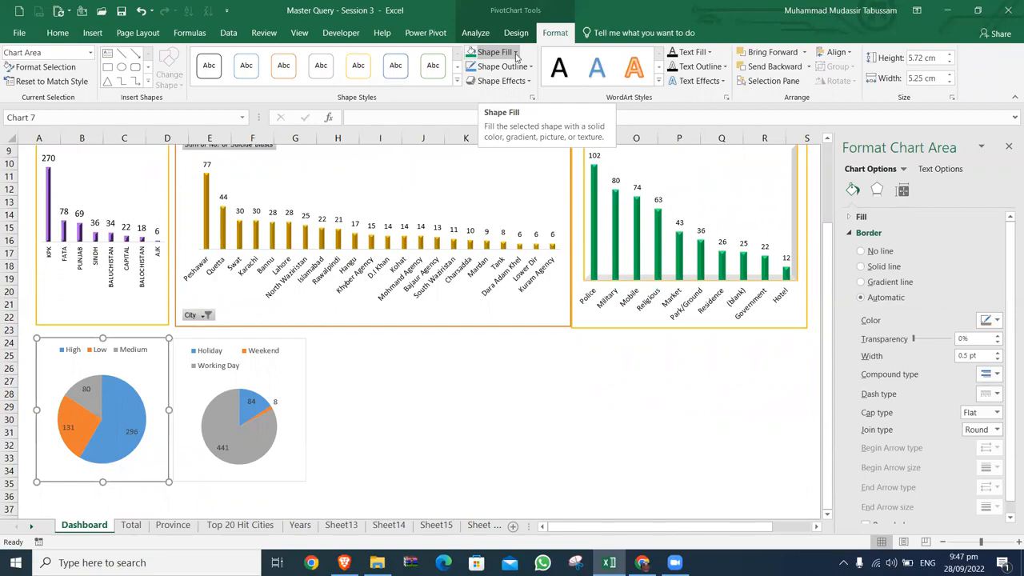
click(359, 69)
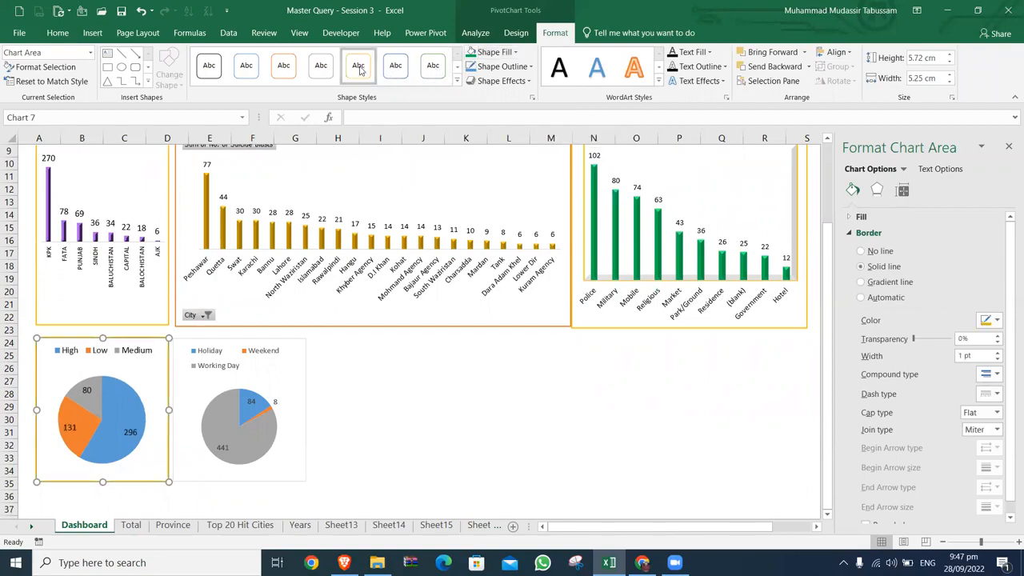
click(518, 81)
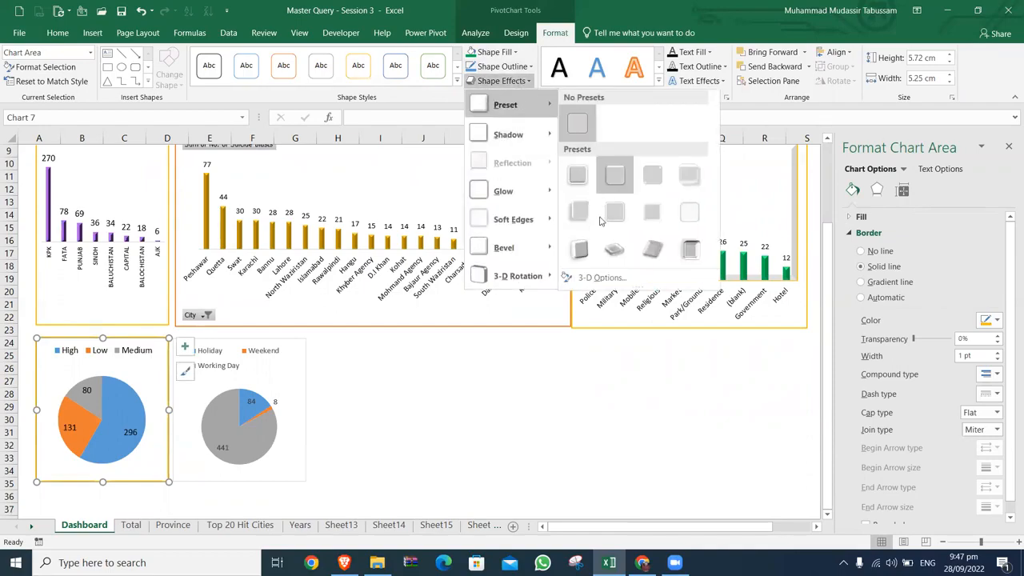
click(585, 243)
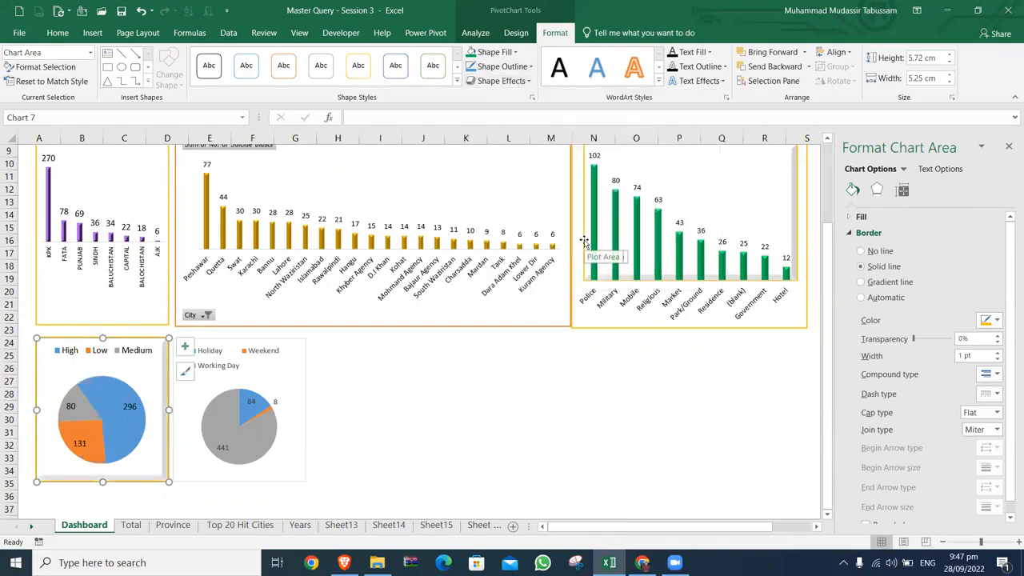
Apply the first third-row 3-D preset shape effect to the slices of the High, Low and Medium pie chart and deselect it
click(128, 392)
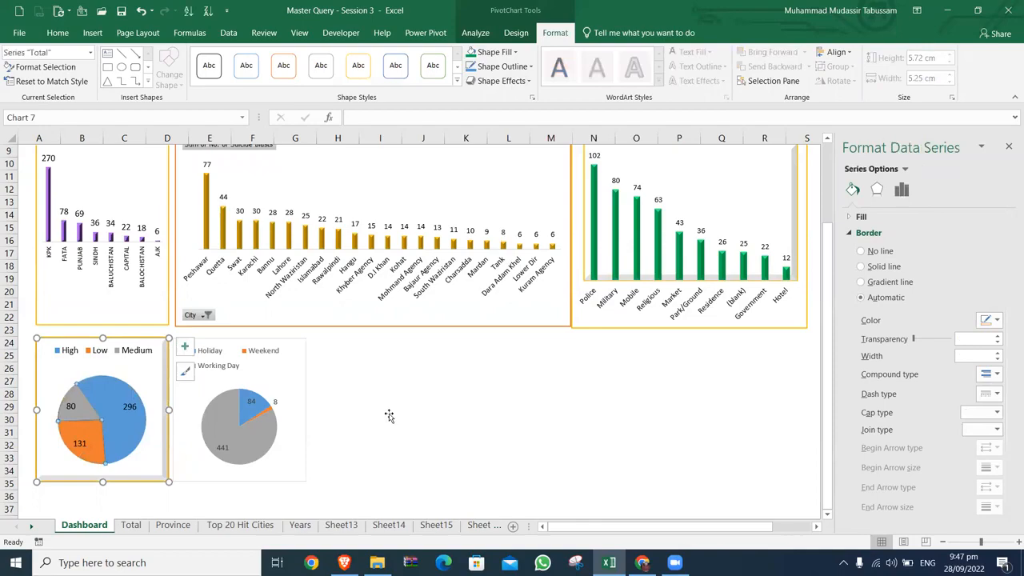
click(516, 82)
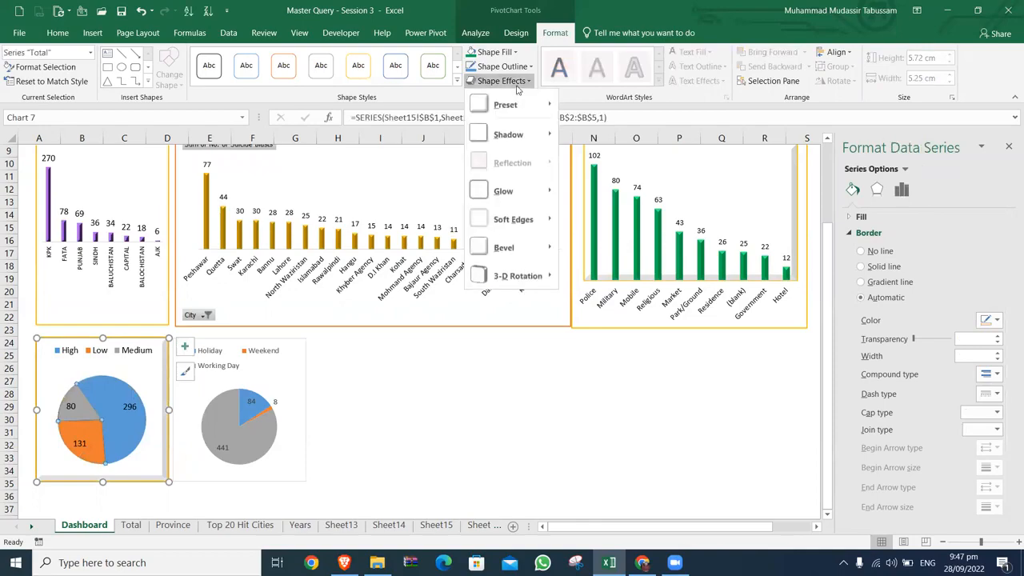
mouse_move(537, 107)
click(585, 253)
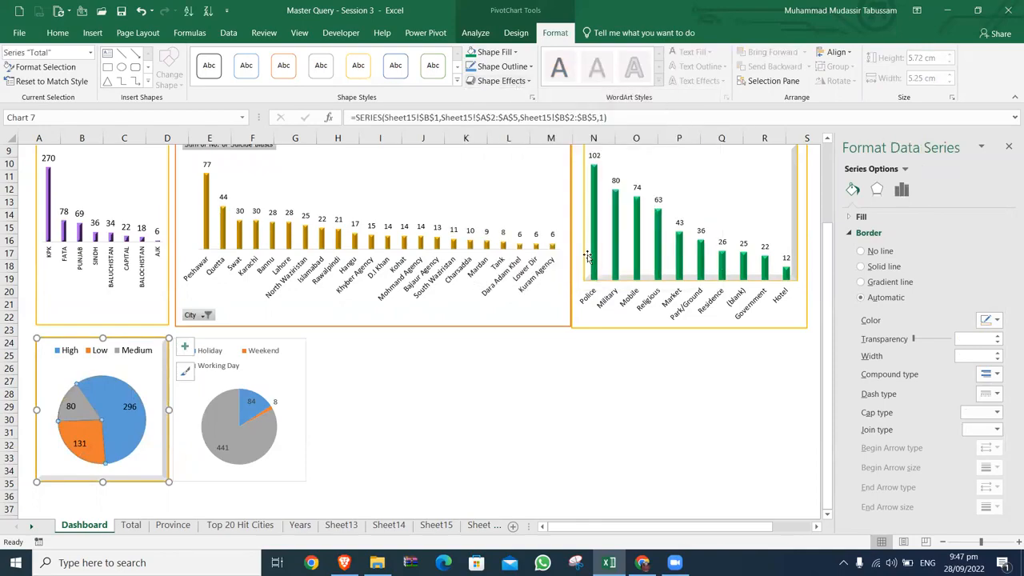
click(384, 378)
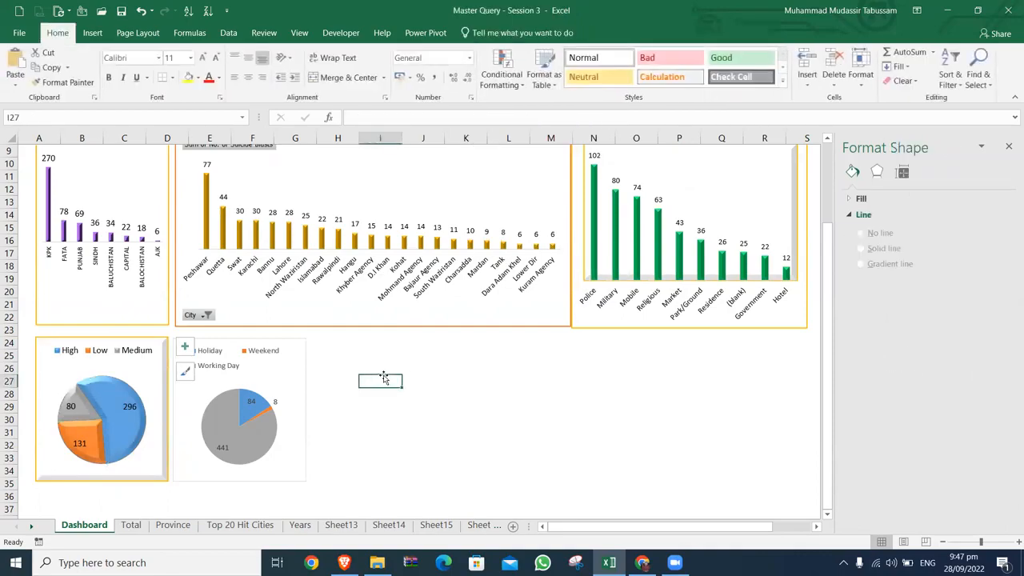
Give the chart area of the Holiday, Weekend and Working Day pie chart the green-outlined shape style and the first third-row 3-D preset effect
click(296, 357)
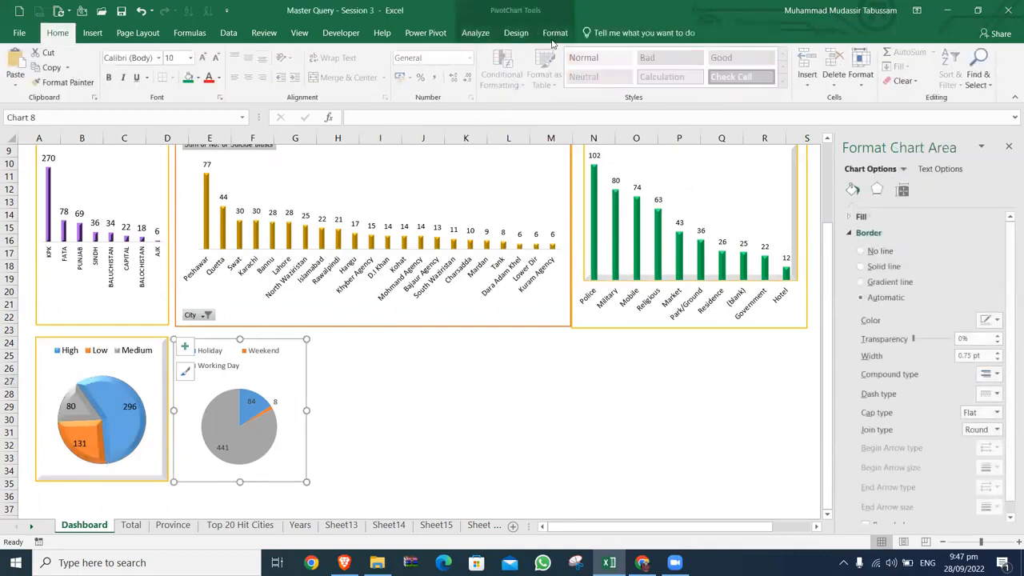
click(554, 33)
click(436, 68)
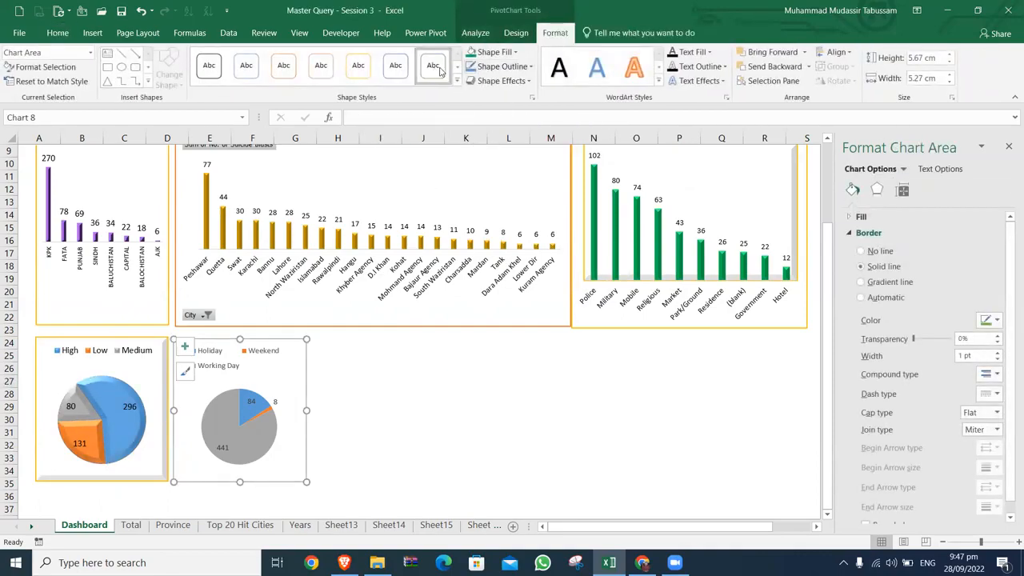
click(502, 81)
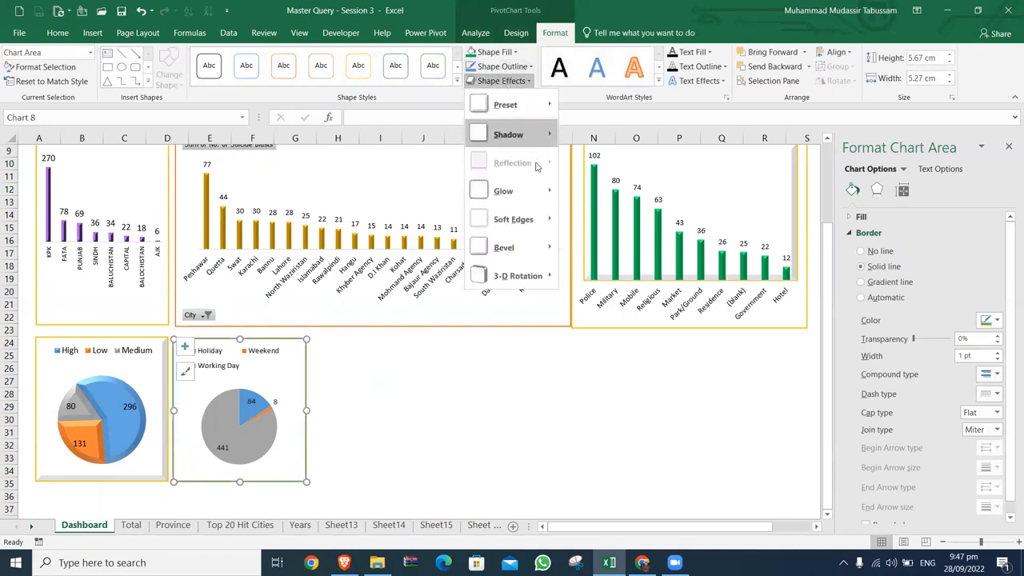
mouse_move(528, 105)
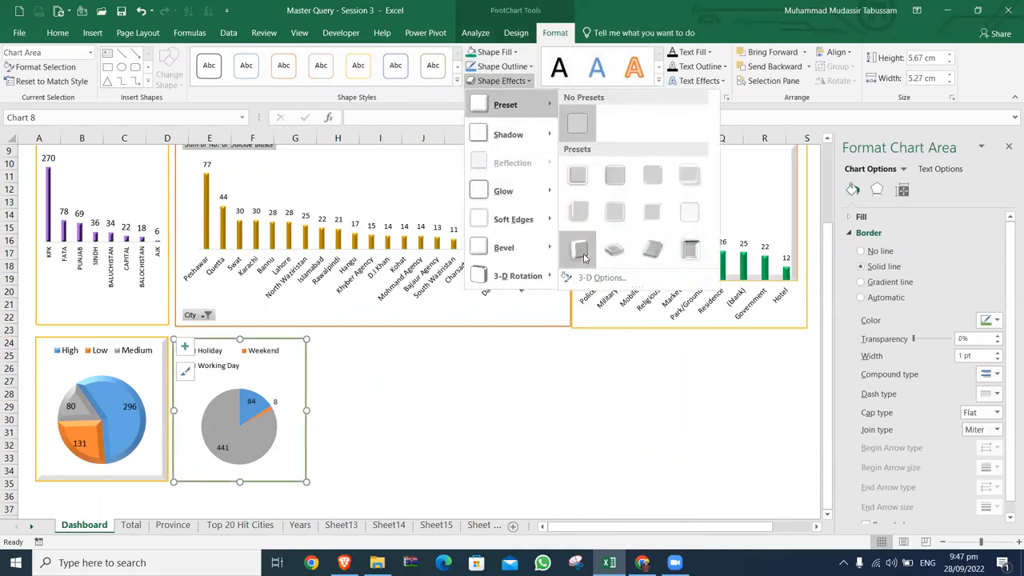
click(583, 256)
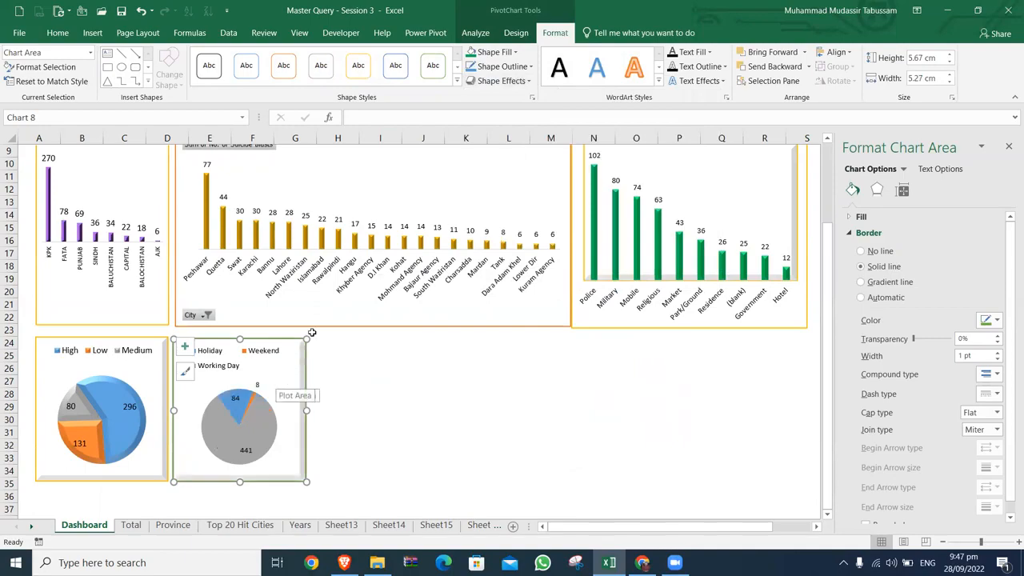
Apply the first third-row 3-D preset shape effect to the slices of the Holiday, Weekend and Working Day pie chart and deselect it
click(250, 400)
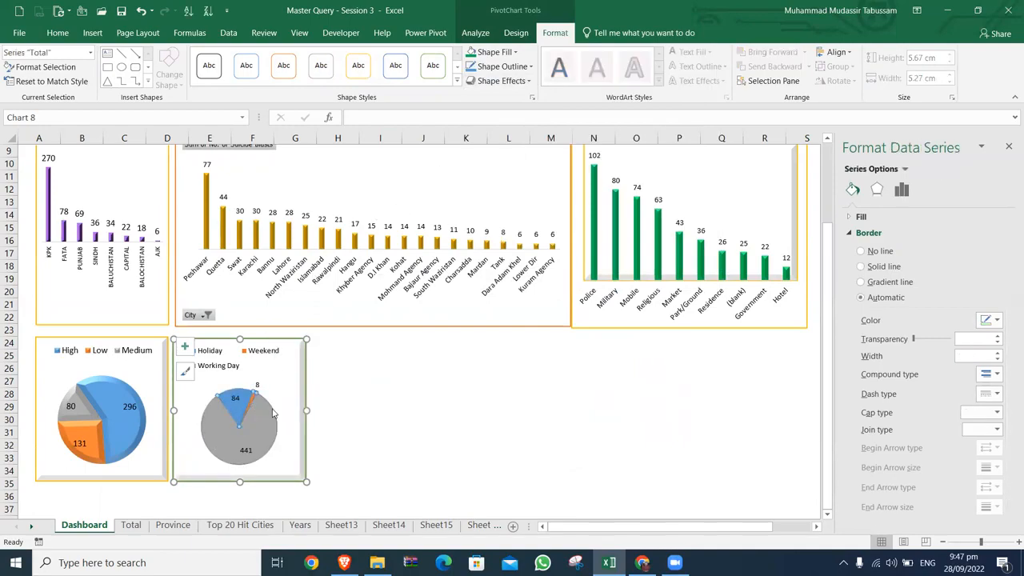
key(Escape)
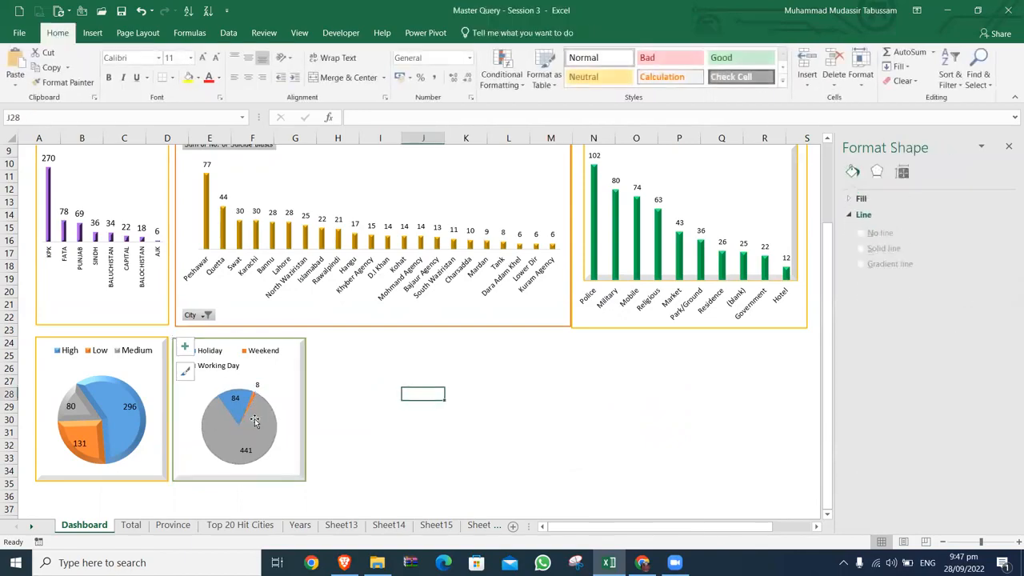
click(254, 421)
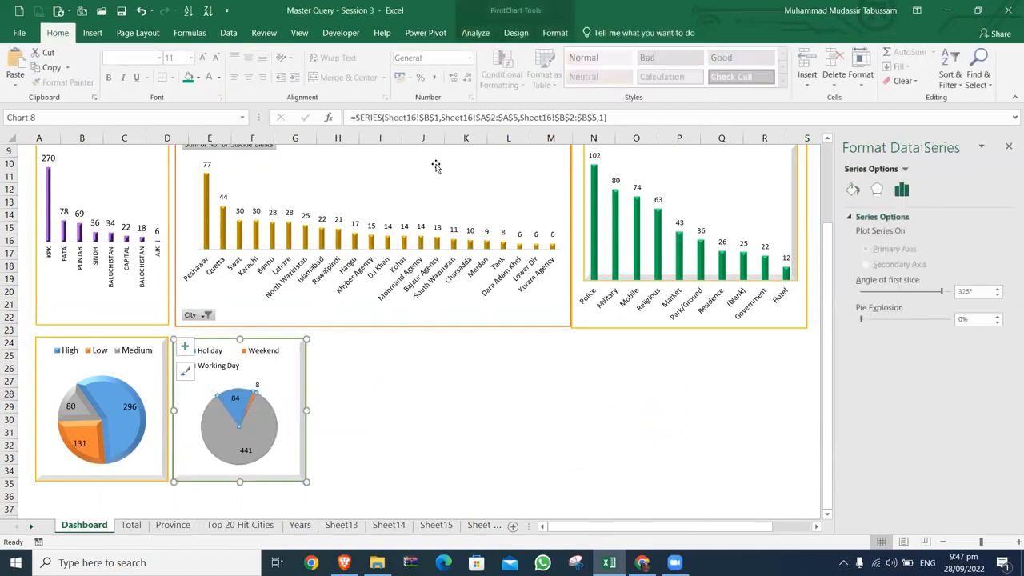
click(555, 34)
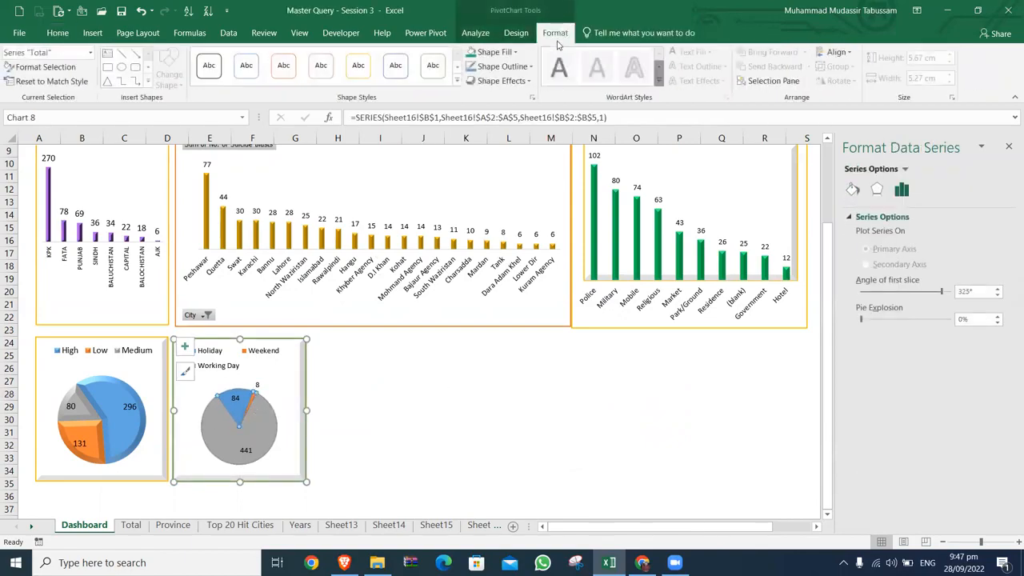
click(502, 81)
mouse_move(512, 105)
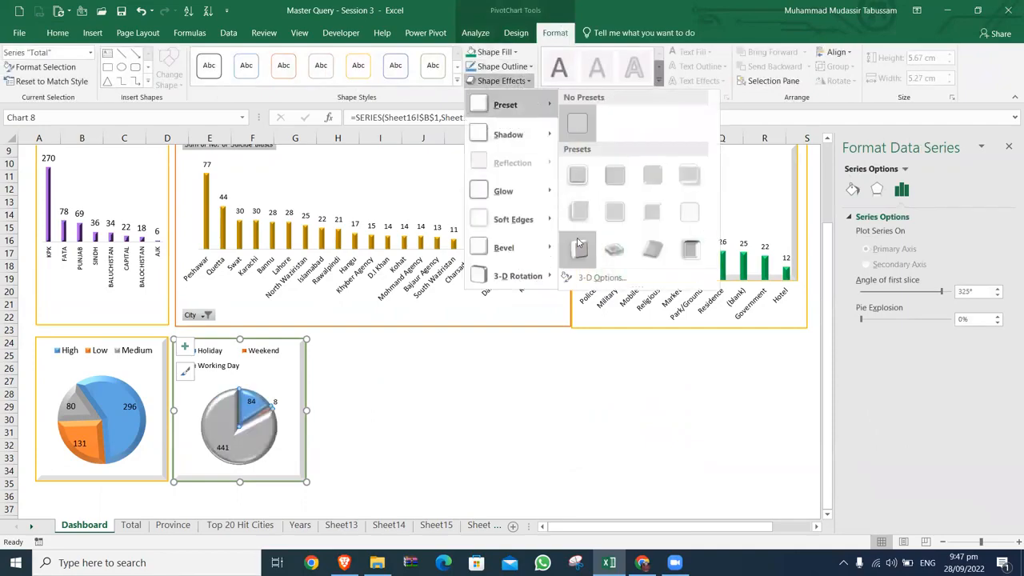
click(577, 241)
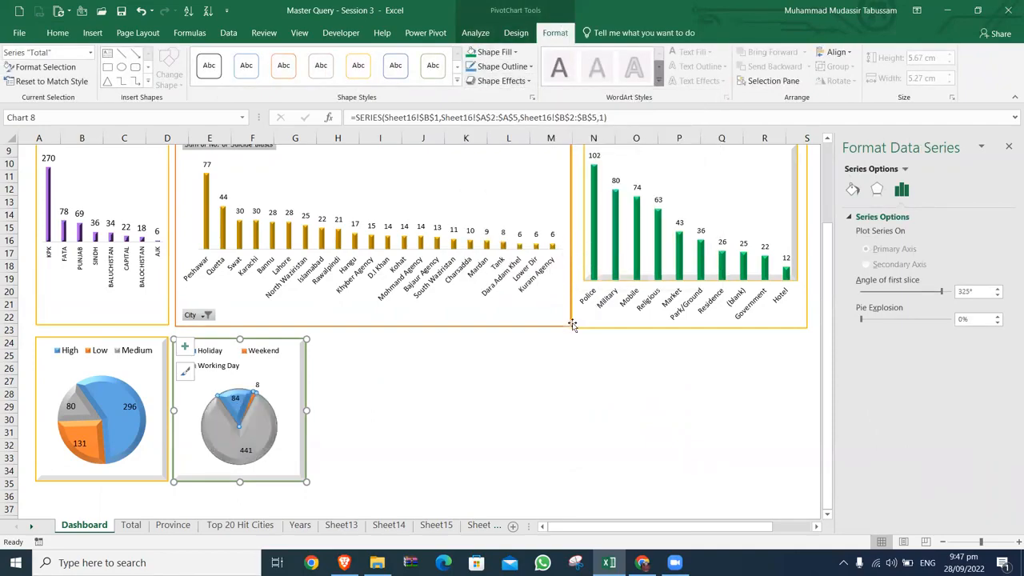
click(494, 52)
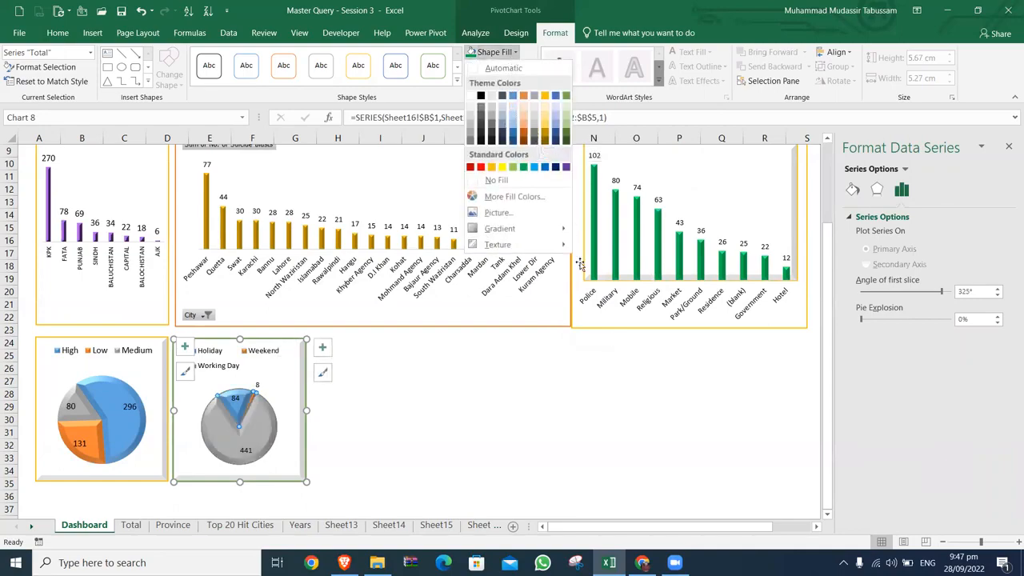
click(563, 358)
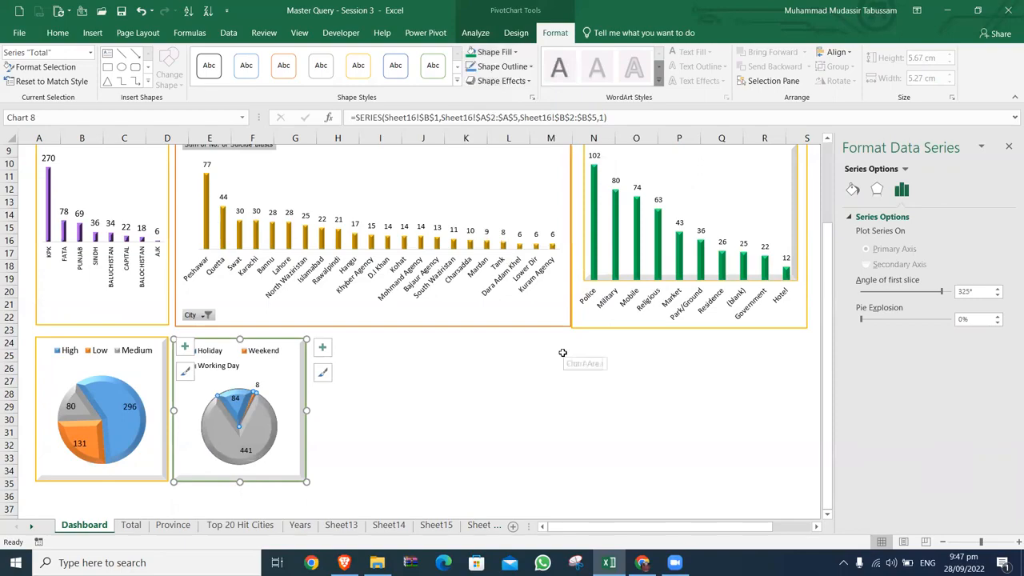
click(563, 355)
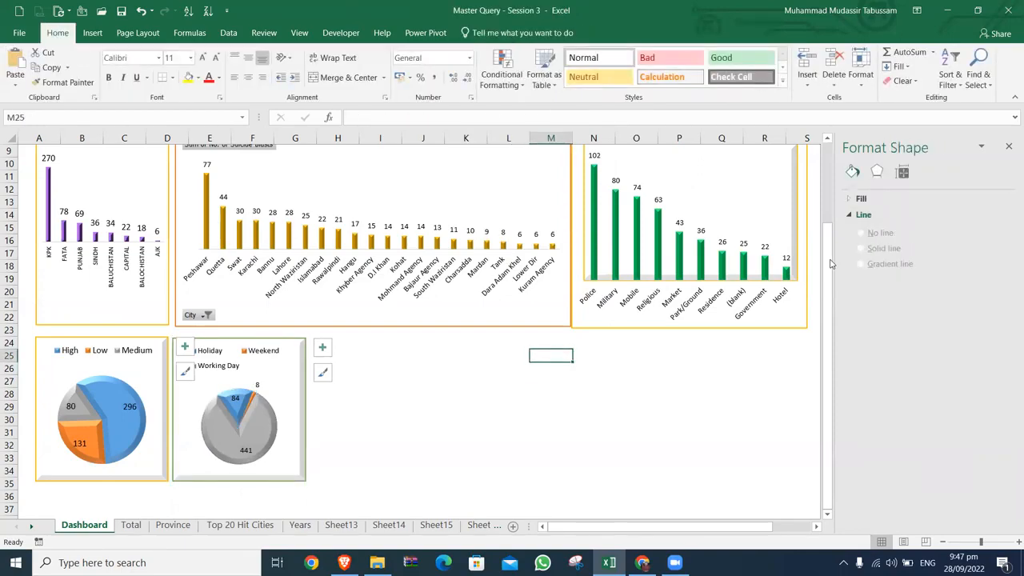
Close the Format Shape pane and try to clear the stray chart buttons from cells B37:J44 below the pie charts
click(1007, 148)
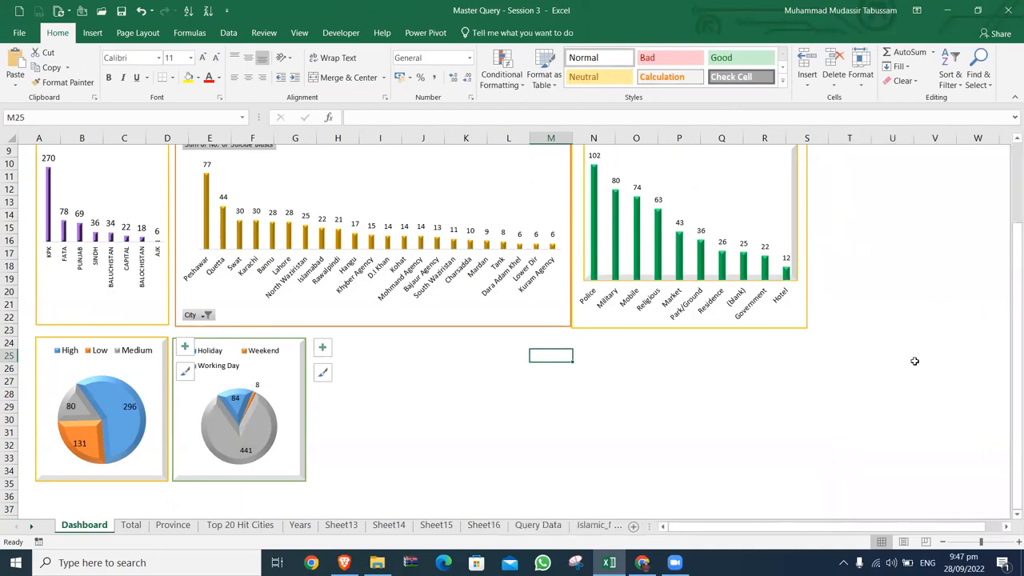
scroll(914, 361, up, 3)
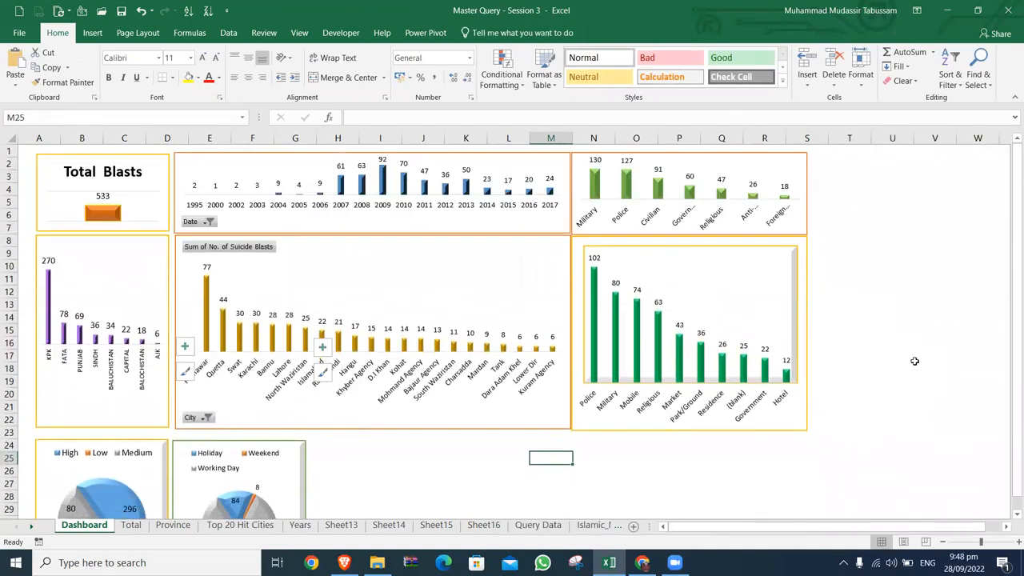
click(916, 358)
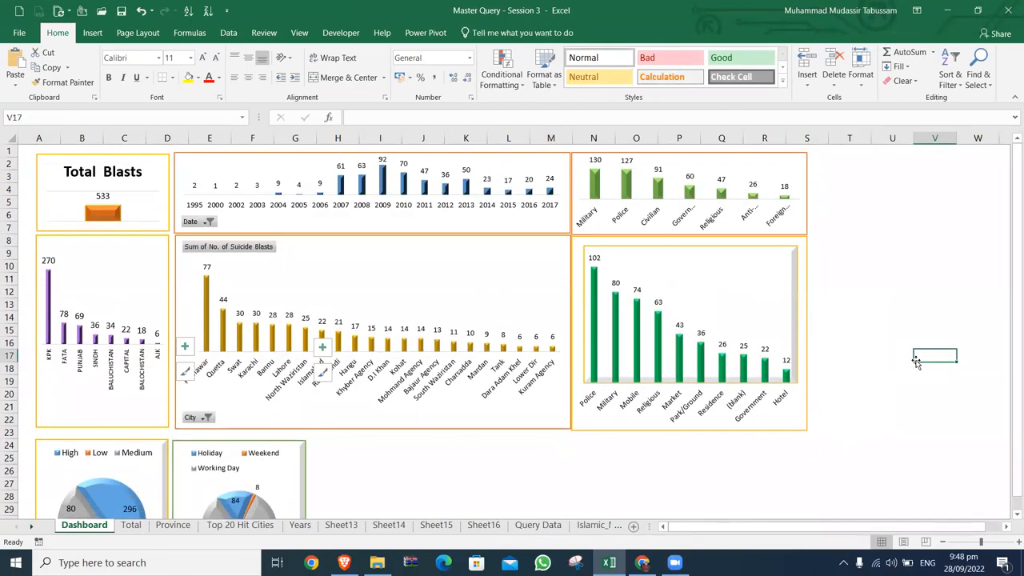
scroll(915, 360, down, 4)
scroll(916, 360, down, 4)
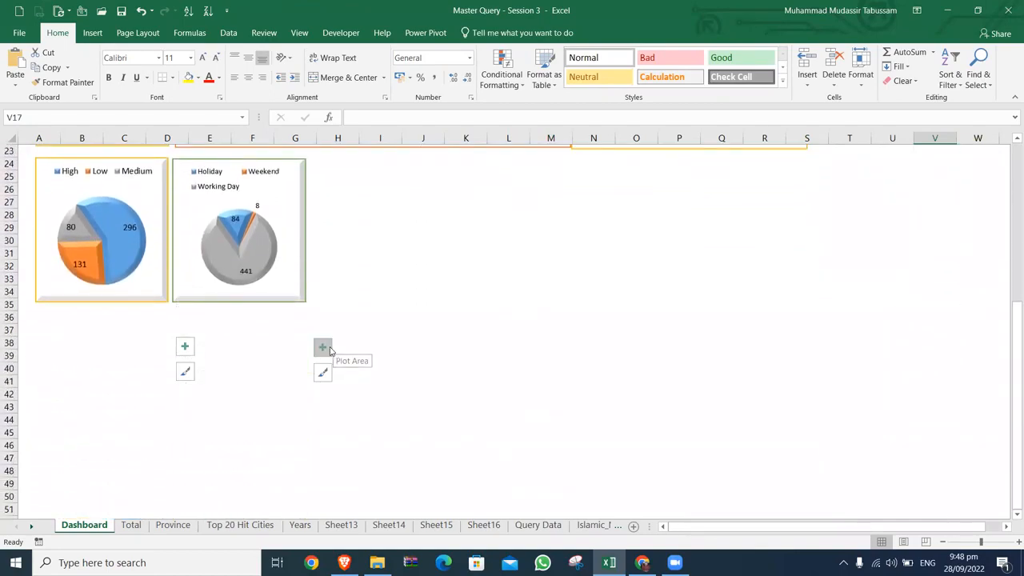
click(425, 353)
drag(101, 330, 438, 422)
key(BackSpace)
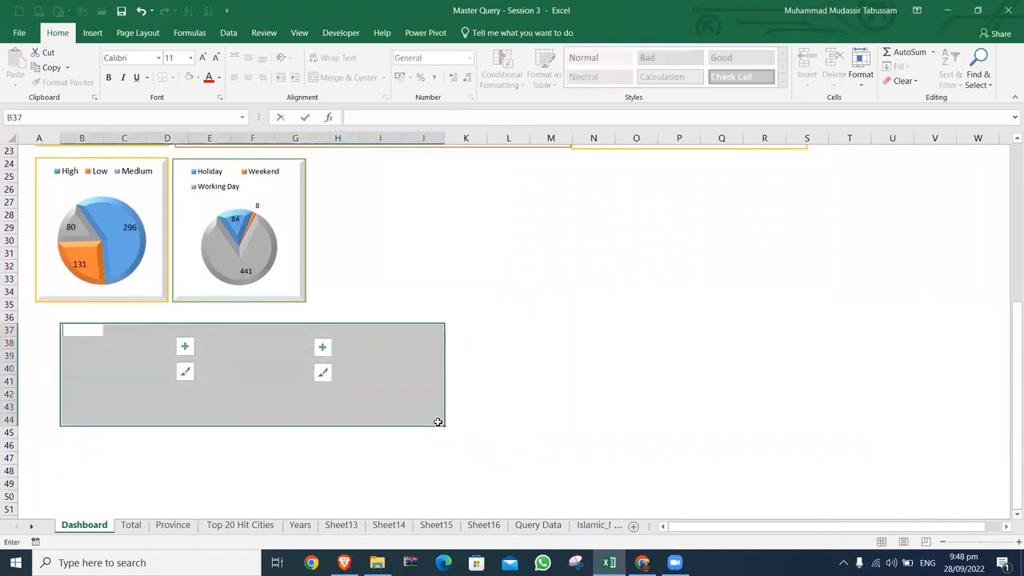
click(773, 369)
scroll(773, 371, up, 7)
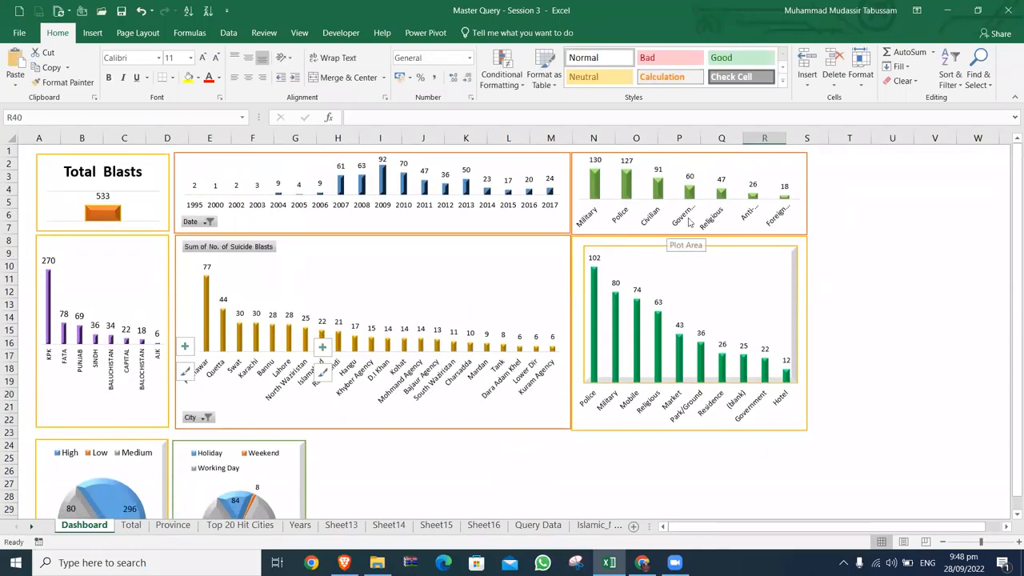
Rotate the category axis labels of the Military, Police and Civilian column chart by 270°
click(689, 222)
right_click(689, 222)
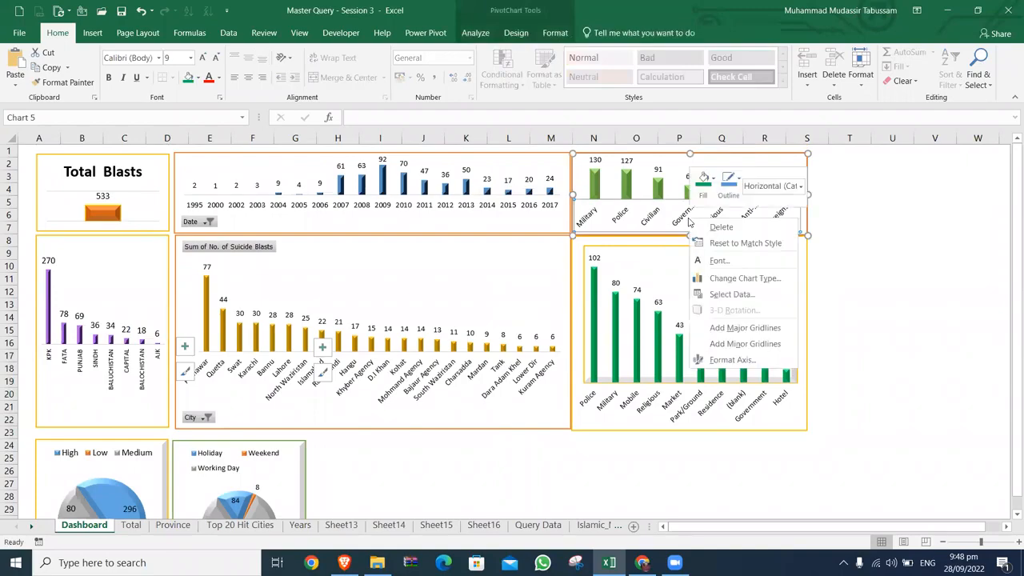
click(723, 359)
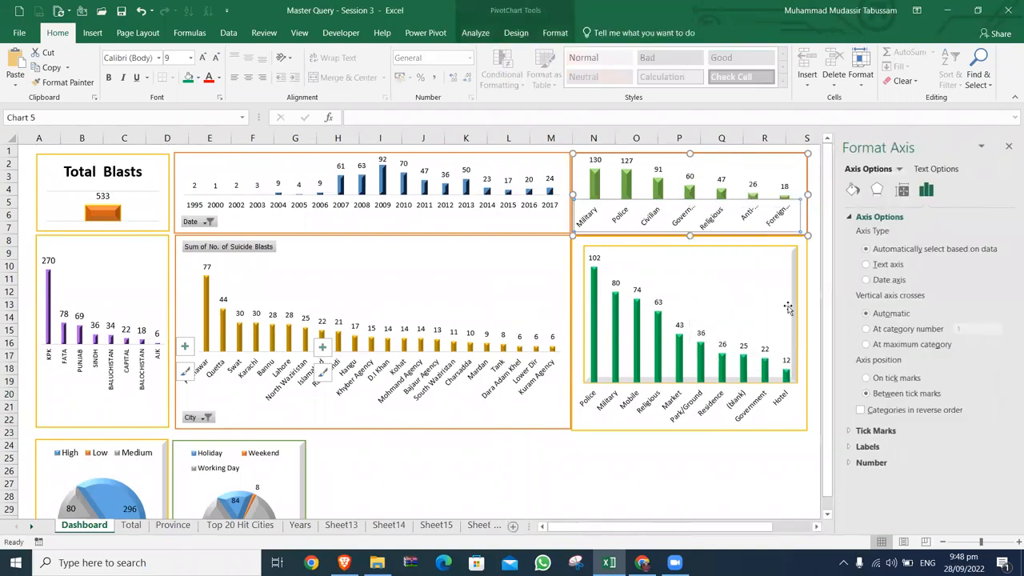
click(902, 189)
click(960, 250)
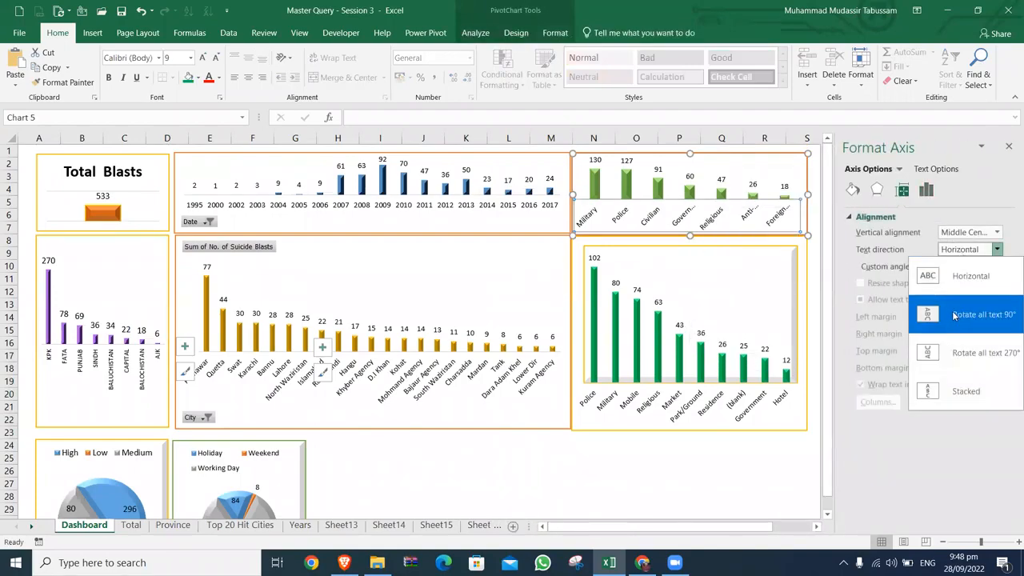
click(958, 350)
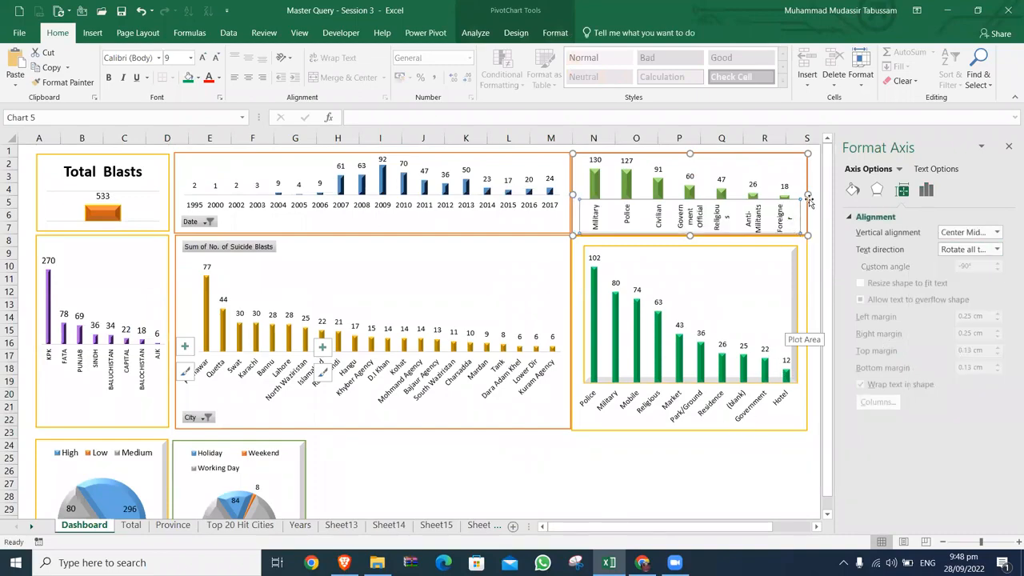
Widen the Military, Police and Civilian chart slightly, set its category labels to font size 8 and close the formatting pane
drag(809, 195, 812, 194)
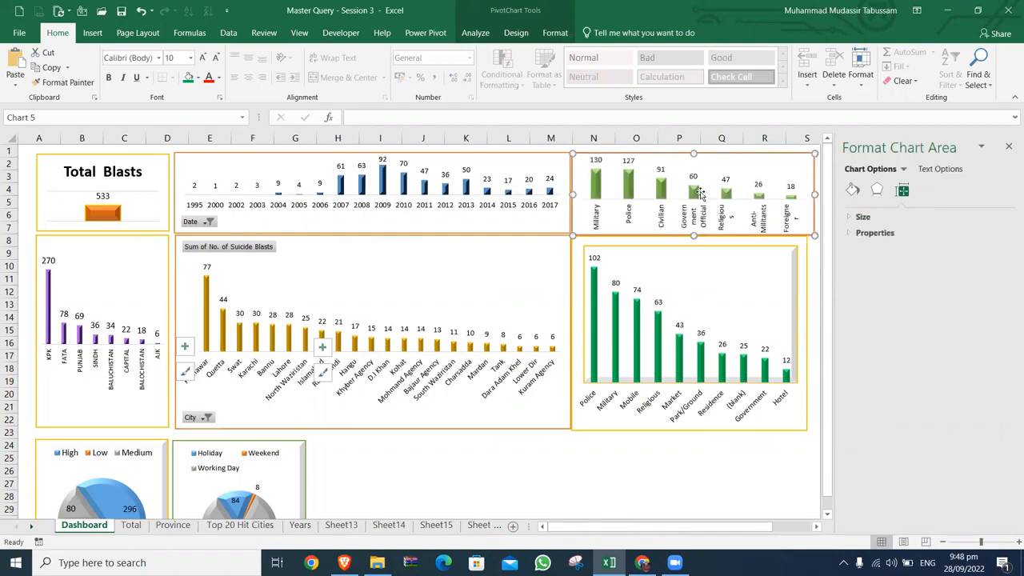
click(700, 226)
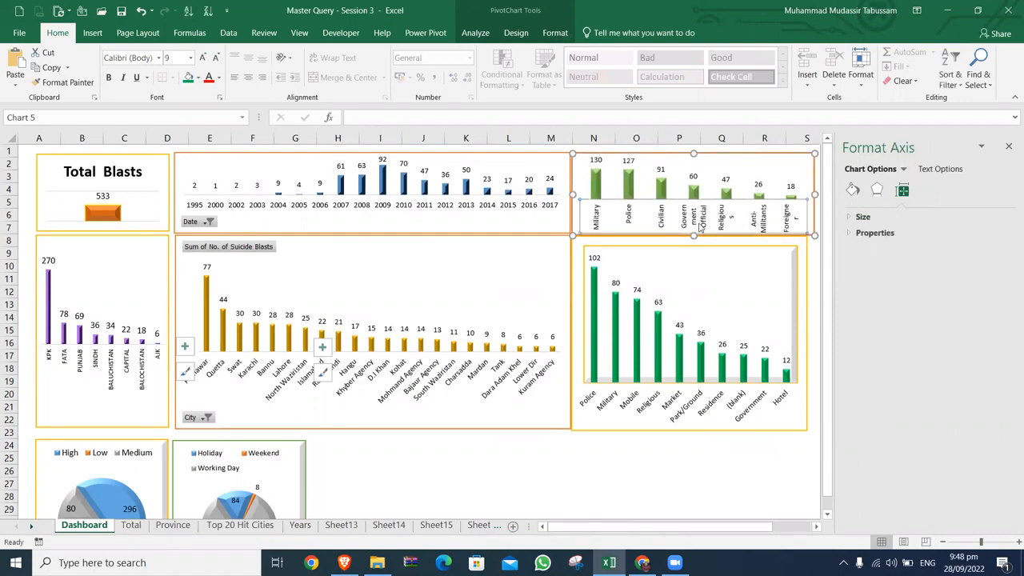
click(214, 60)
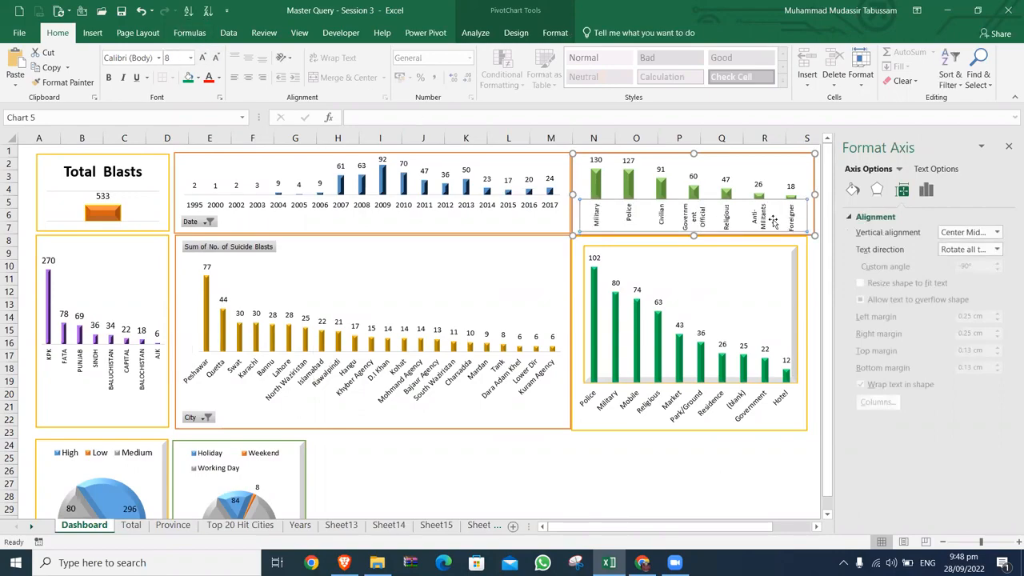
click(703, 475)
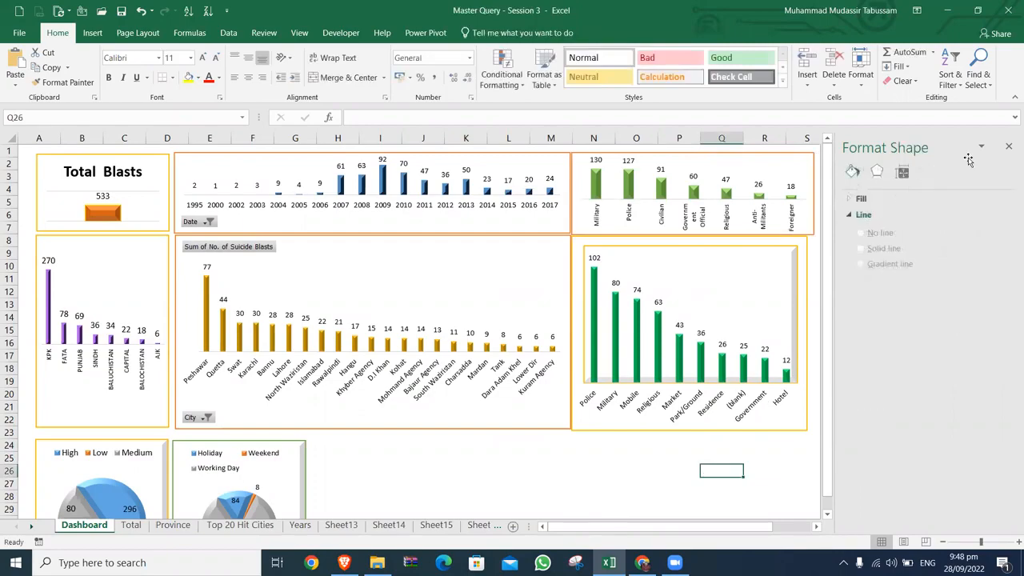
click(1008, 150)
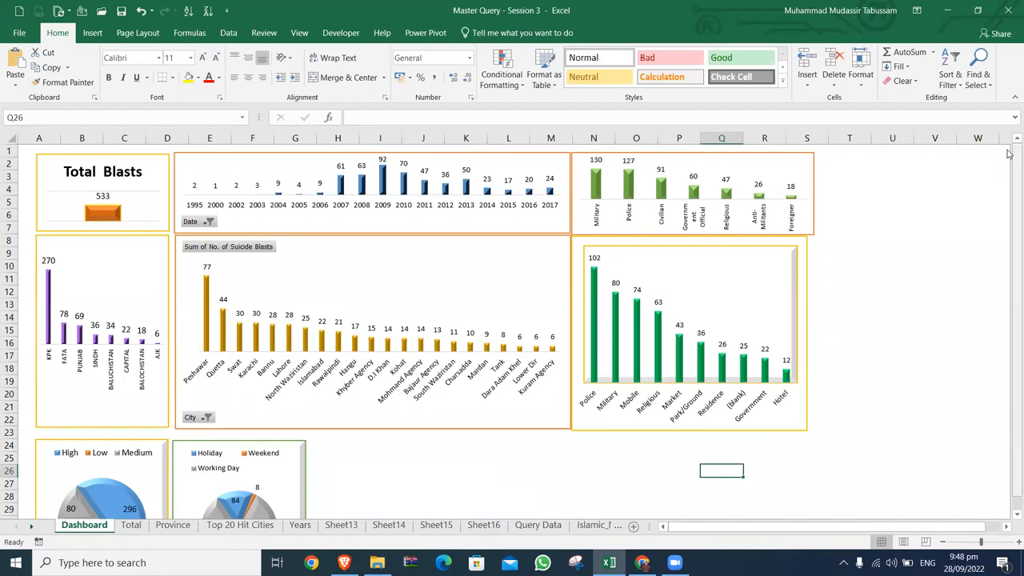
Narrow the Military, Police and Civilian chart to align its outer edge with the location chart below and deselect it
click(814, 190)
drag(811, 193, 807, 194)
click(839, 238)
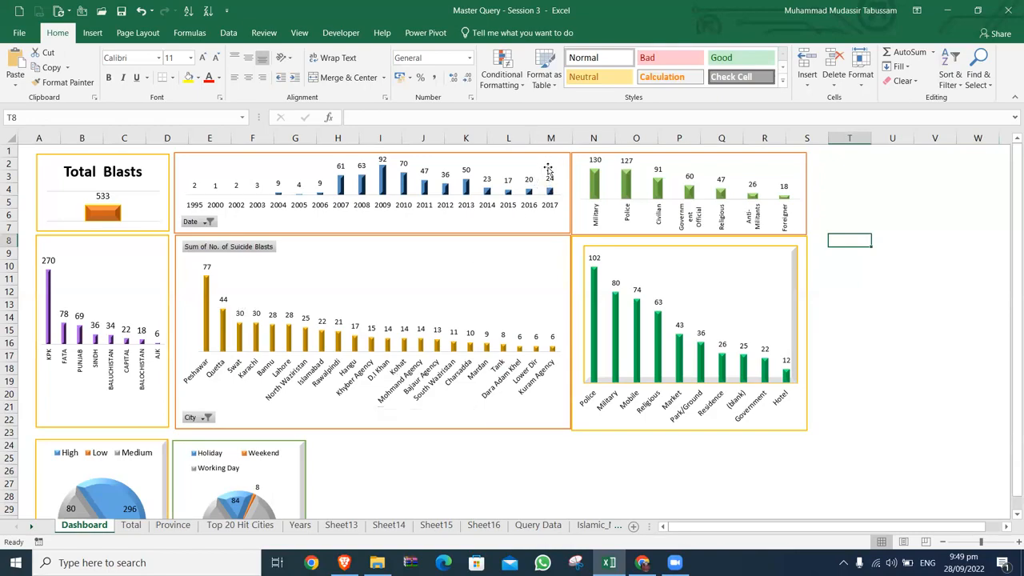
click(507, 161)
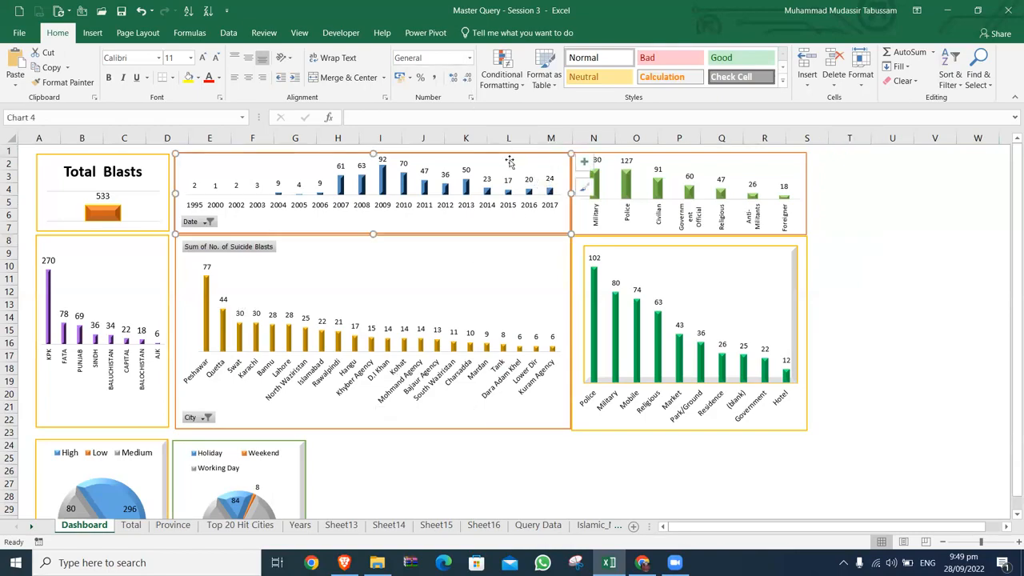
click(476, 36)
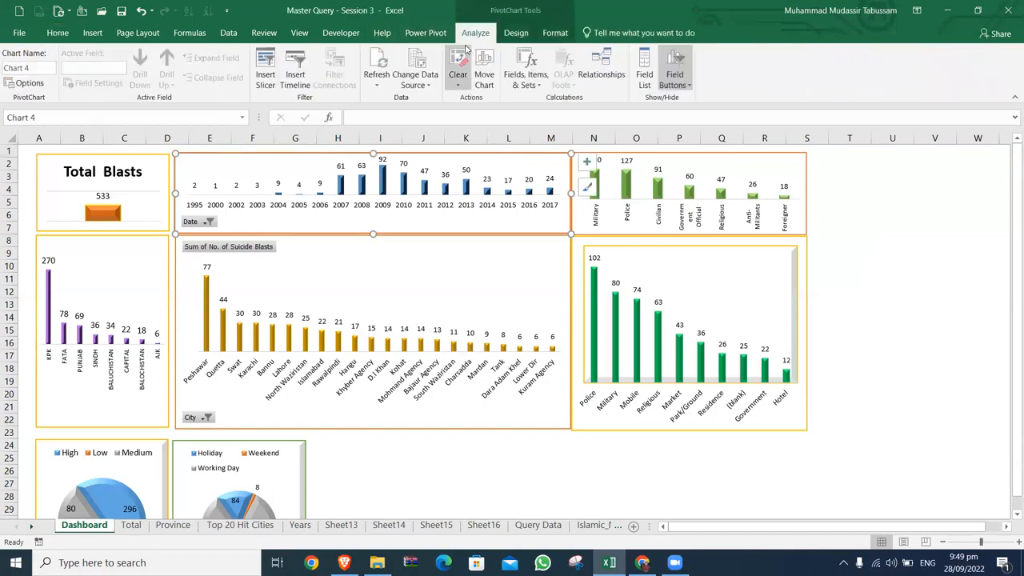
click(264, 76)
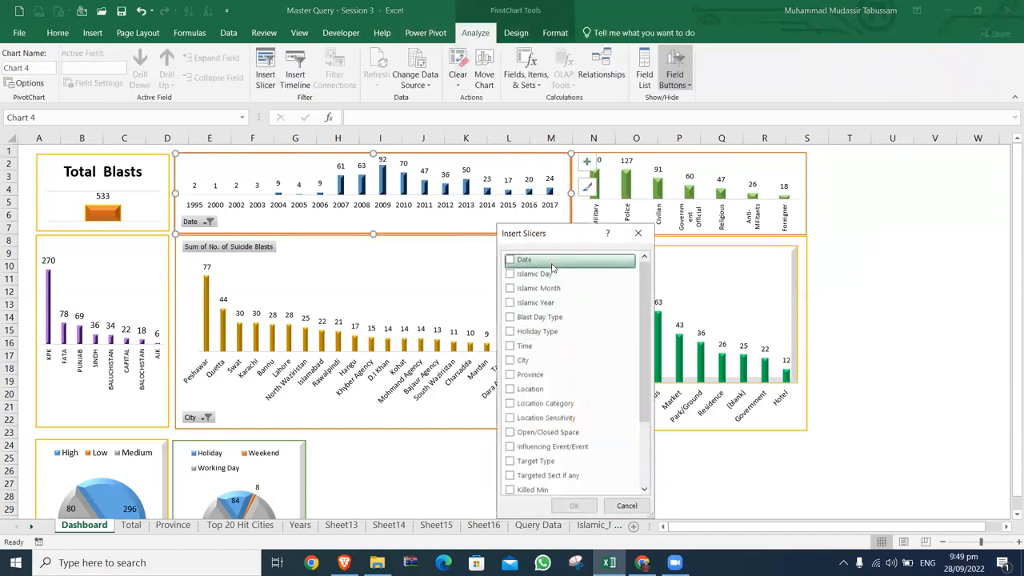
drag(644, 387, 644, 456)
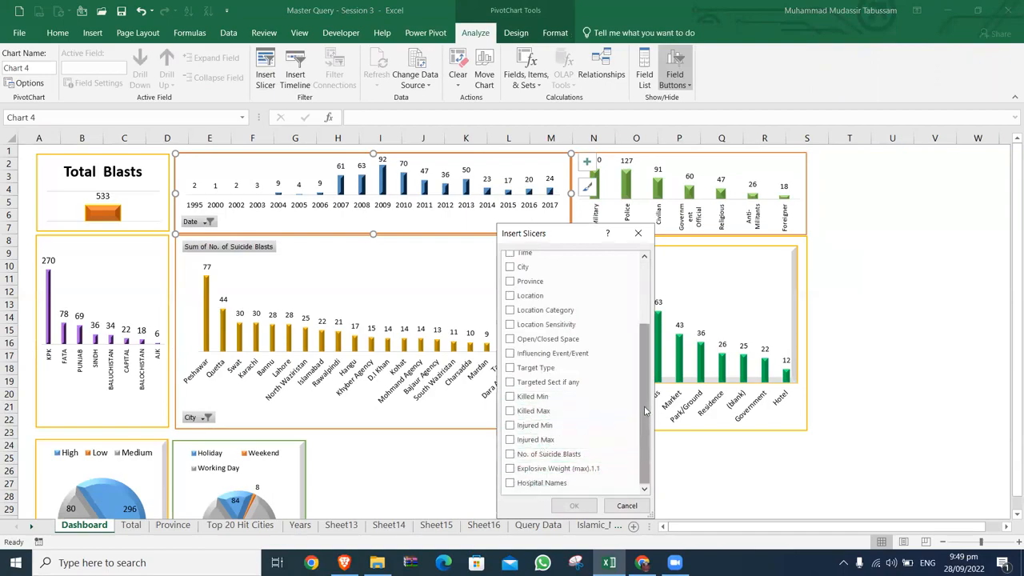
drag(645, 424, 644, 360)
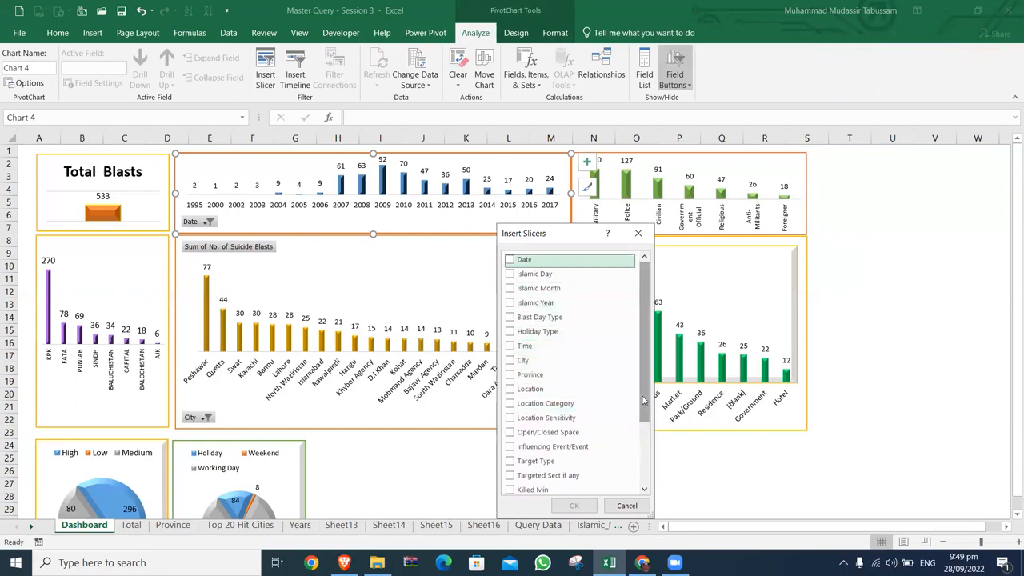
drag(644, 395, 646, 437)
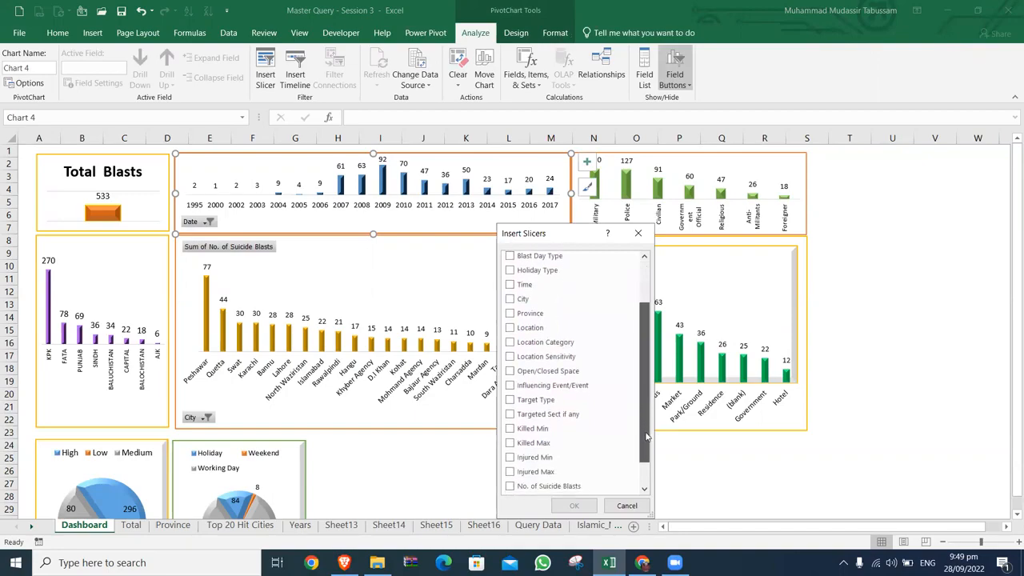
click(627, 505)
click(167, 181)
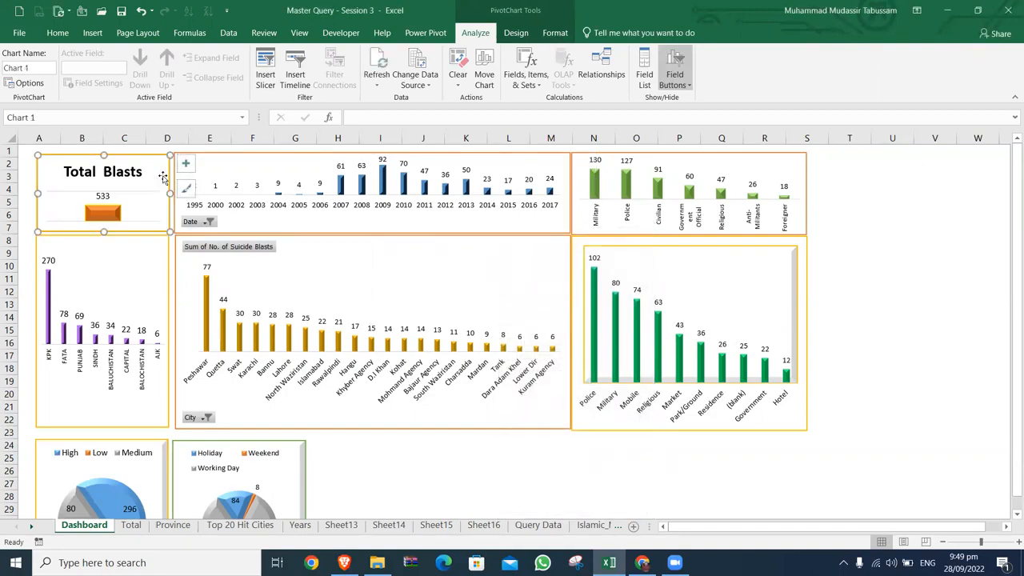
Insert a Date slicer for the yearly blasts chart and place it beside the Military, Police and Civilian chart
click(297, 175)
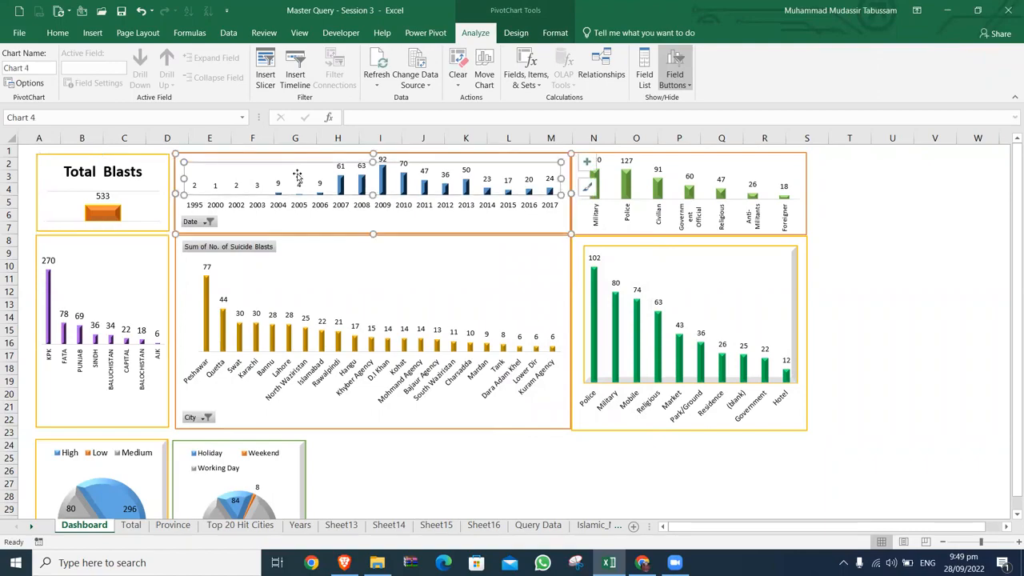
click(265, 72)
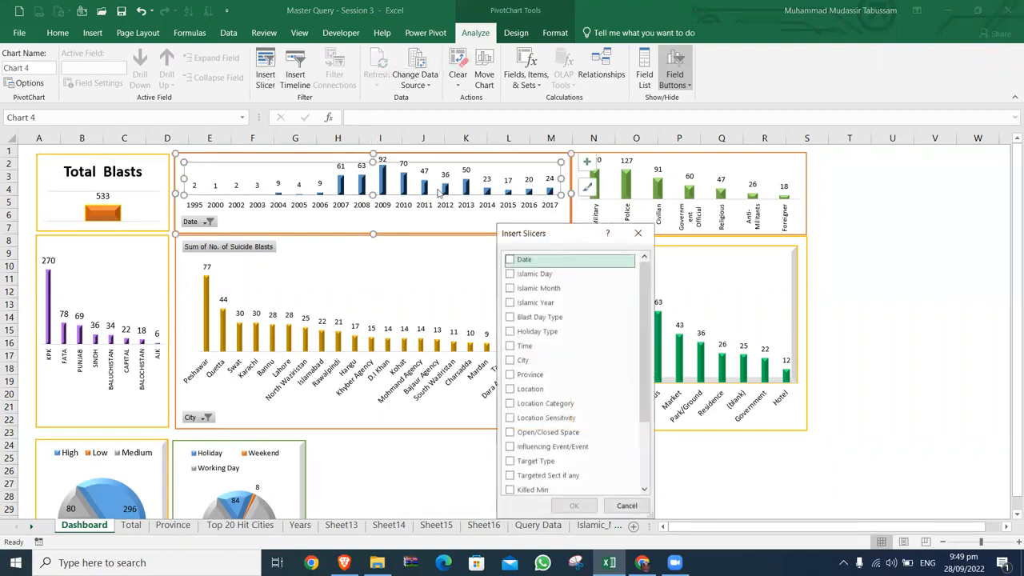
mouse_move(648, 322)
mouse_down()
mouse_move(650, 389)
mouse_move(641, 304)
mouse_up()
click(508, 262)
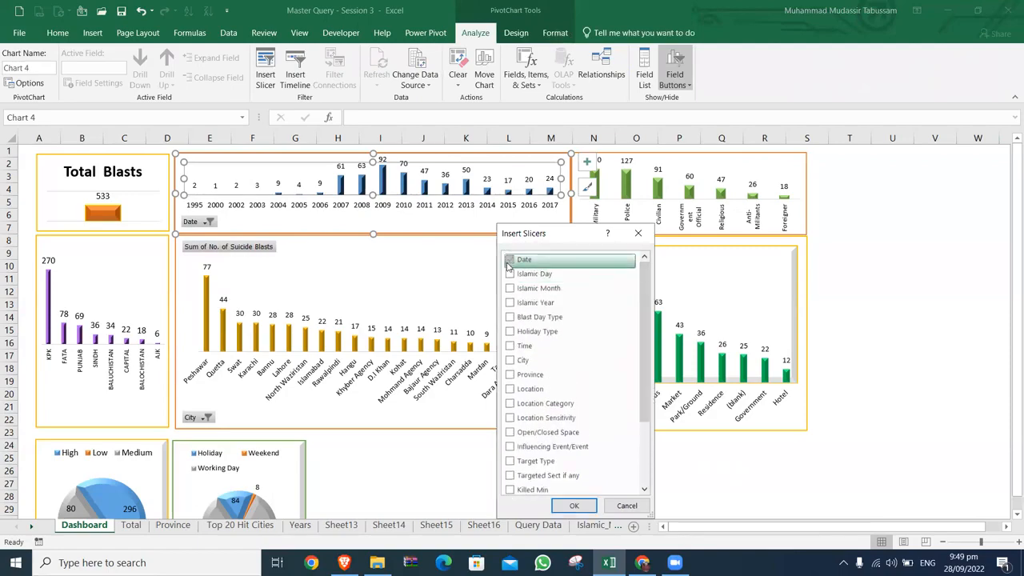
click(572, 504)
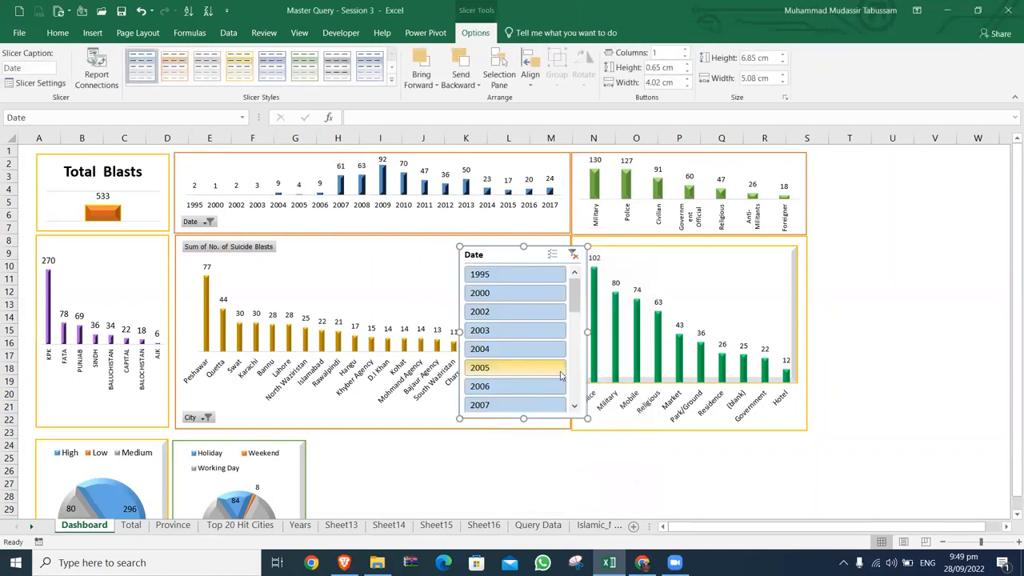
drag(520, 255, 874, 162)
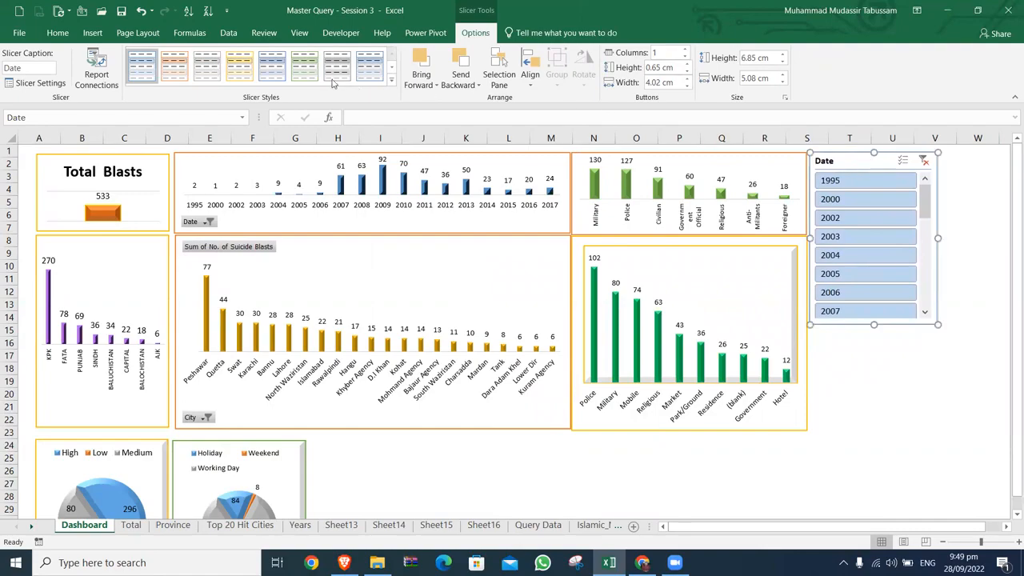
Apply the light gold slicer style to the Date slicer, shorten it to the height of the top-row charts and deselect it
click(238, 67)
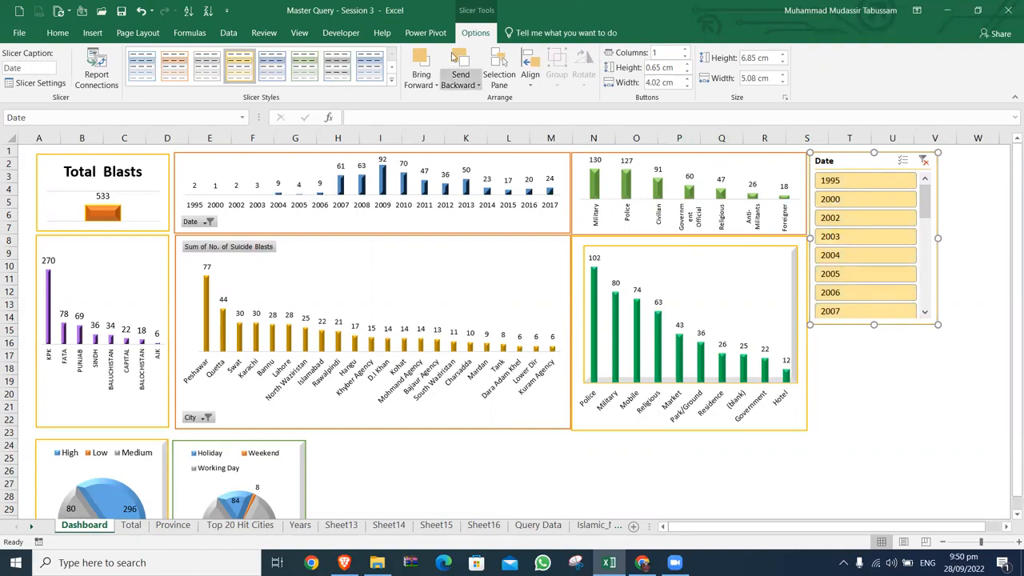
right_click(865, 164)
click(838, 416)
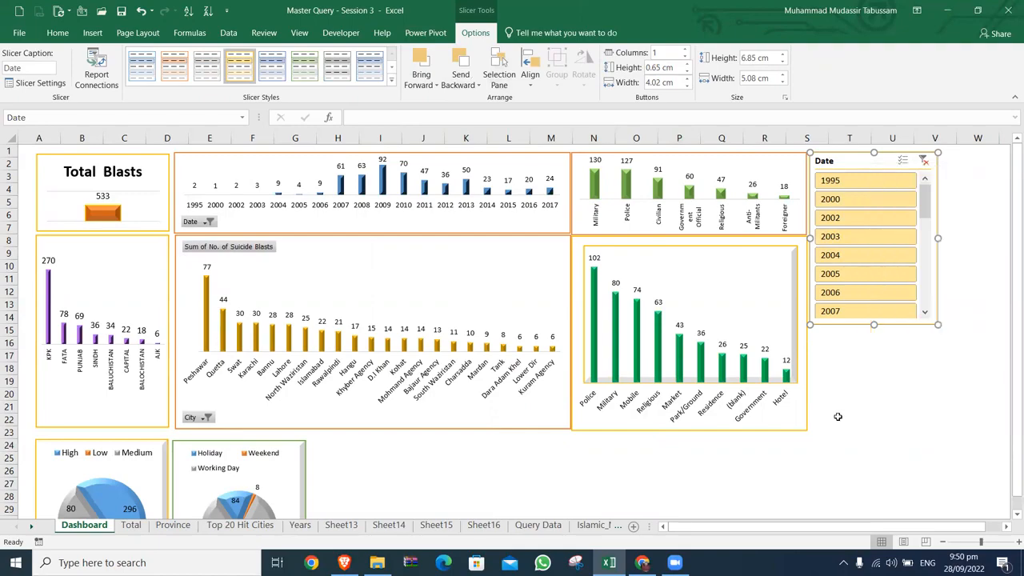
drag(874, 321, 869, 235)
click(869, 319)
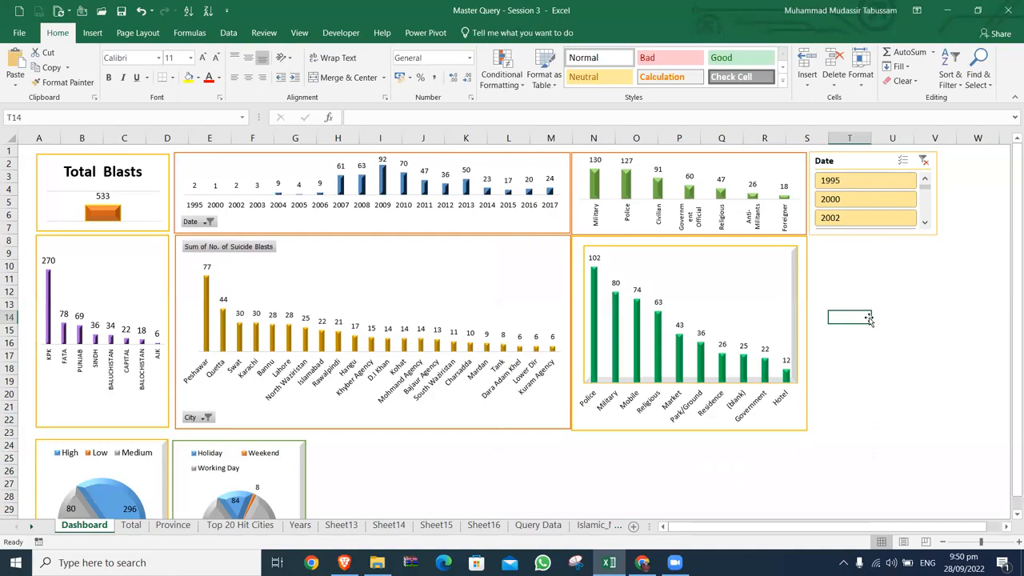
Look at the Query Data sheet, then test the dashboard's Date slicer with 2000 and clear its filter
click(524, 530)
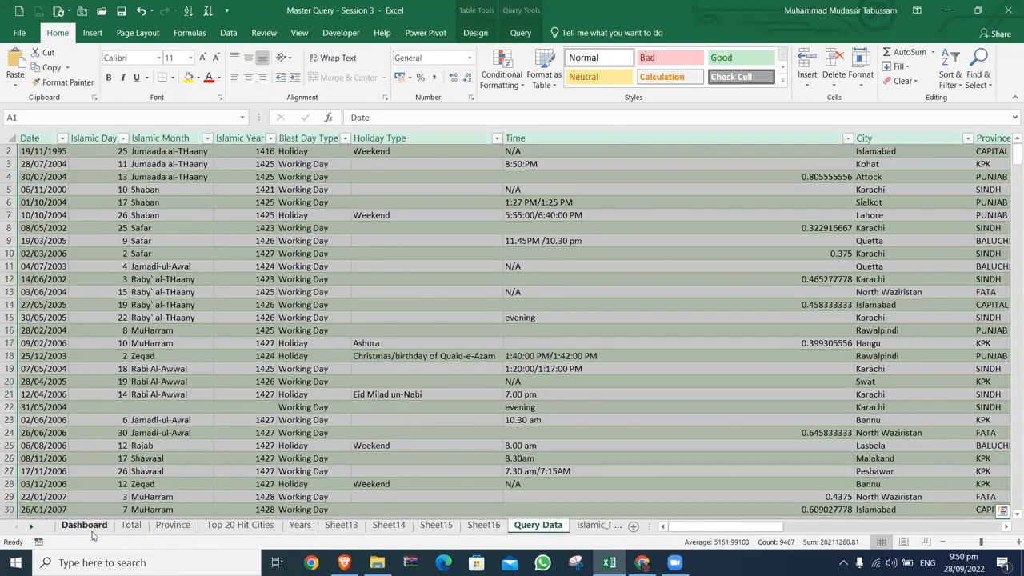
click(85, 526)
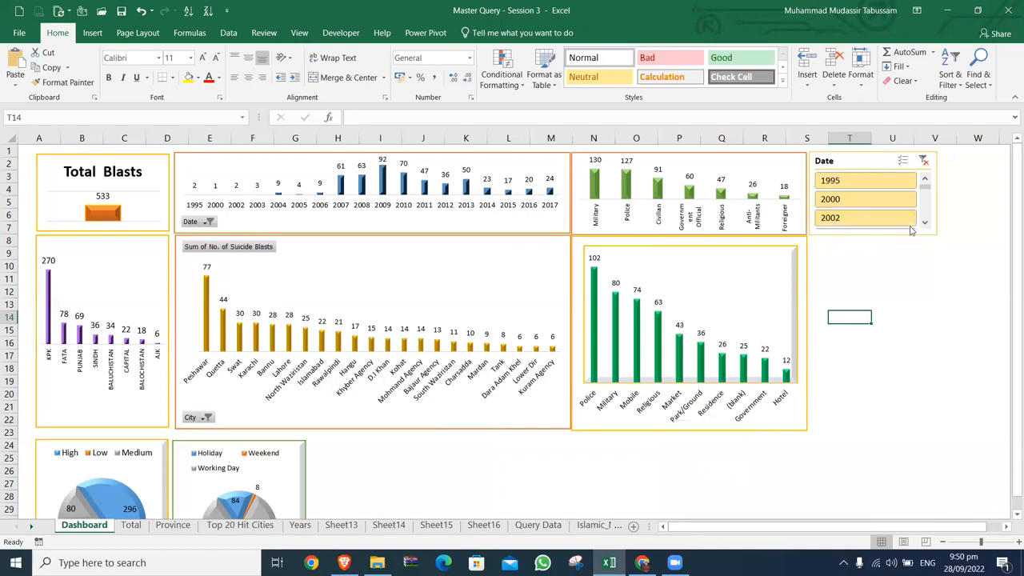
click(859, 201)
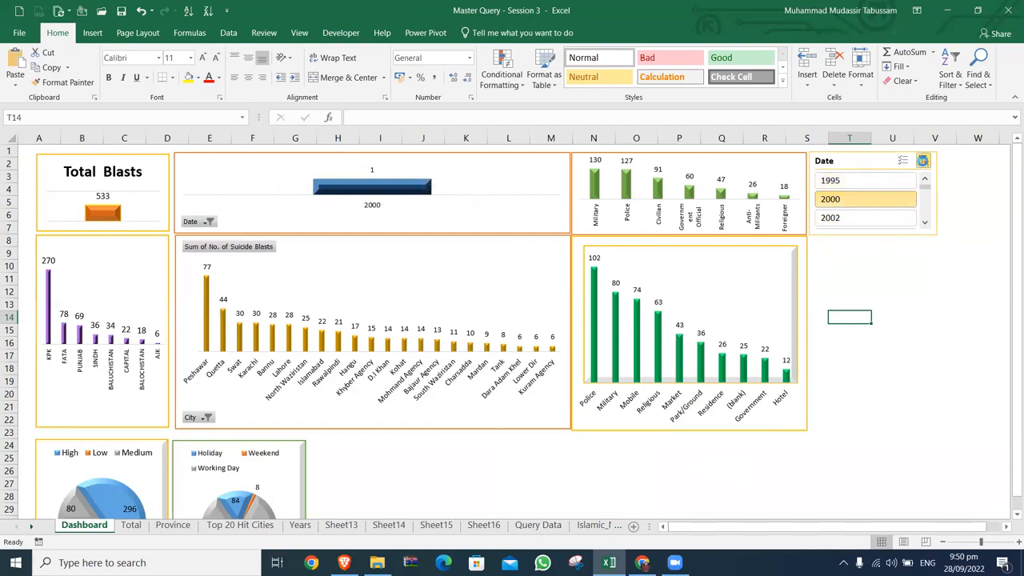
click(922, 160)
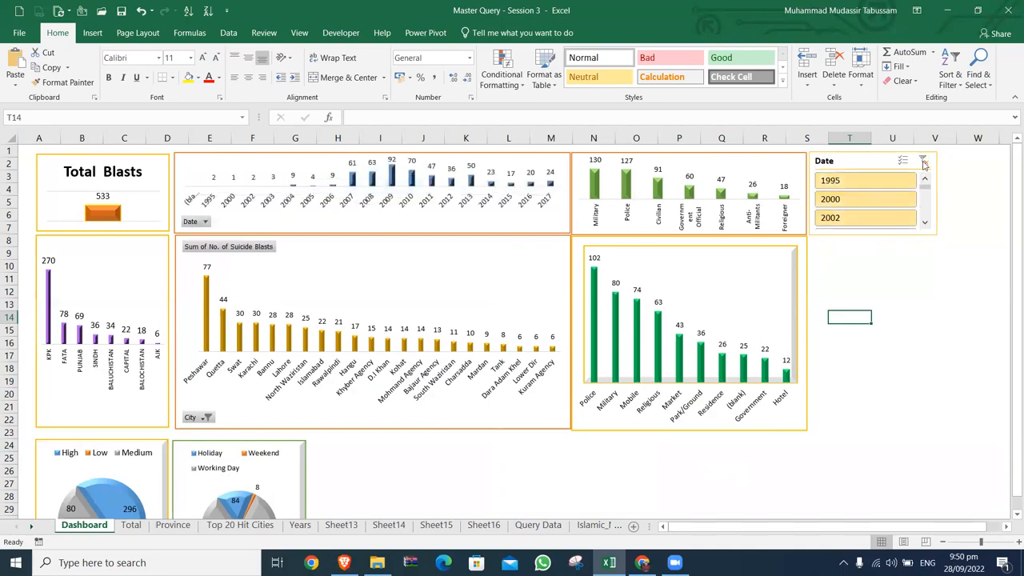
Connect the dashboard's Date slicer to PivotTable5, PivotTable9 and PivotTable4 as well through its report connections
right_click(867, 164)
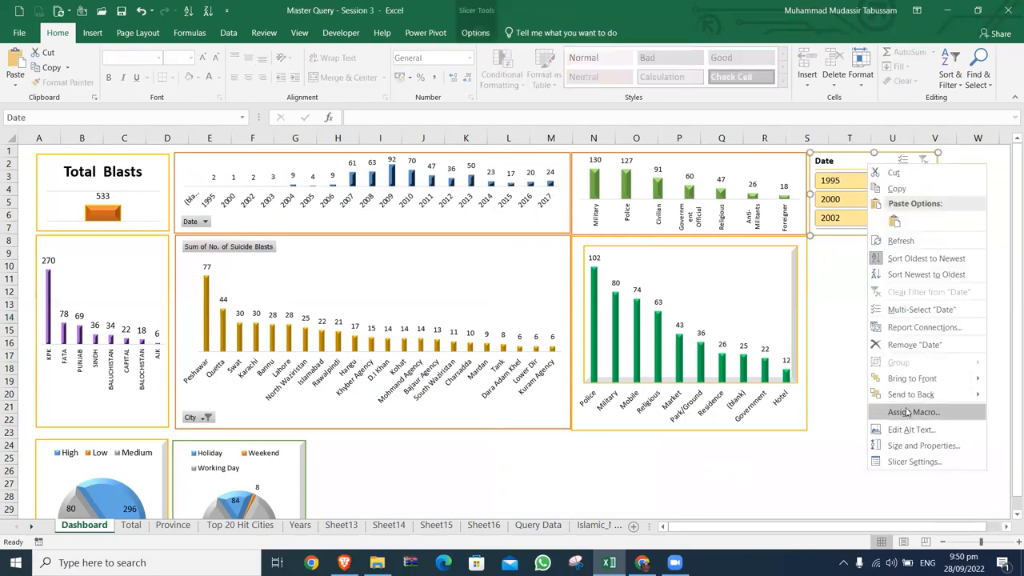
click(920, 328)
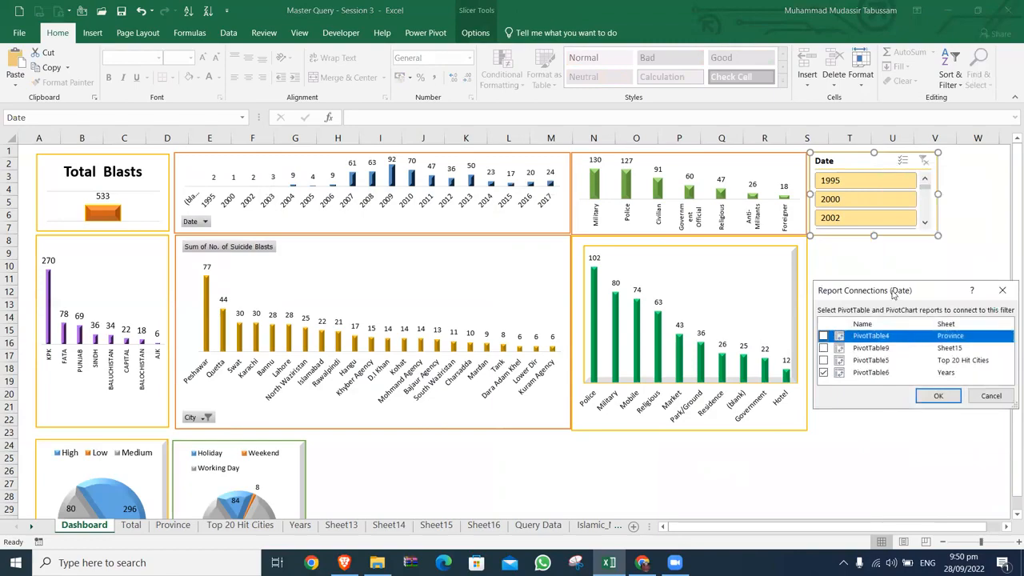
drag(893, 294, 435, 147)
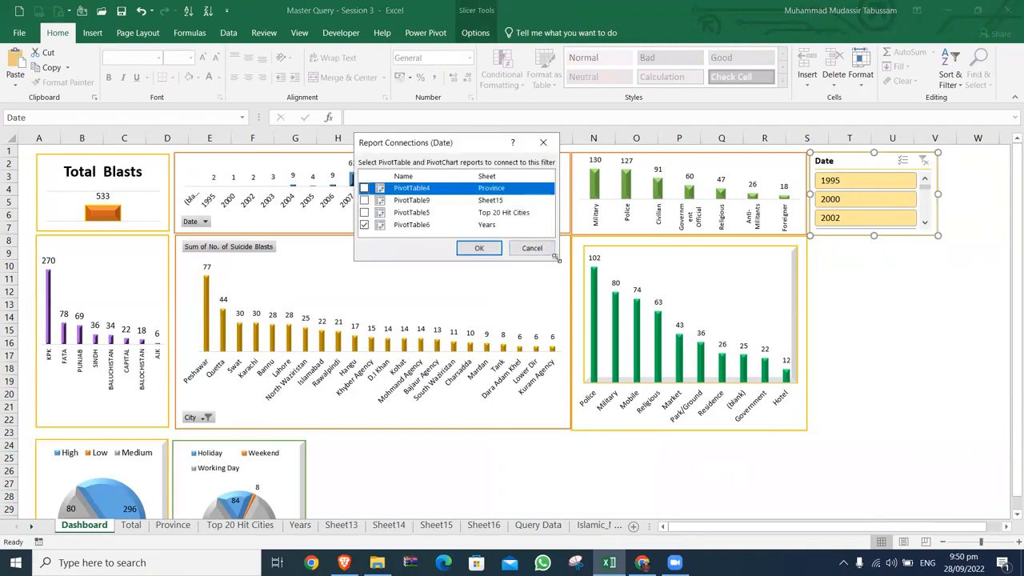
drag(555, 259, 745, 445)
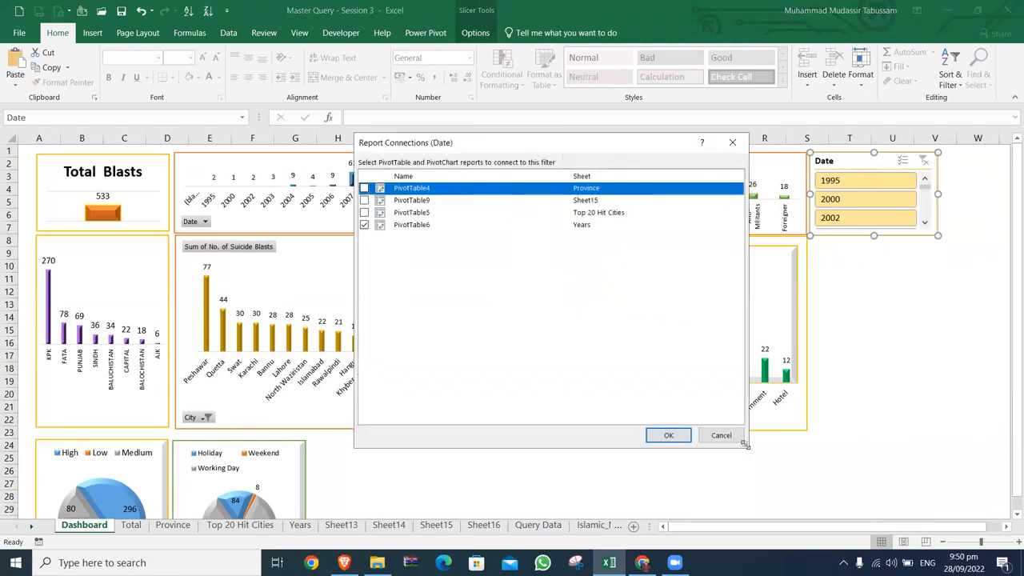
click(363, 212)
click(363, 200)
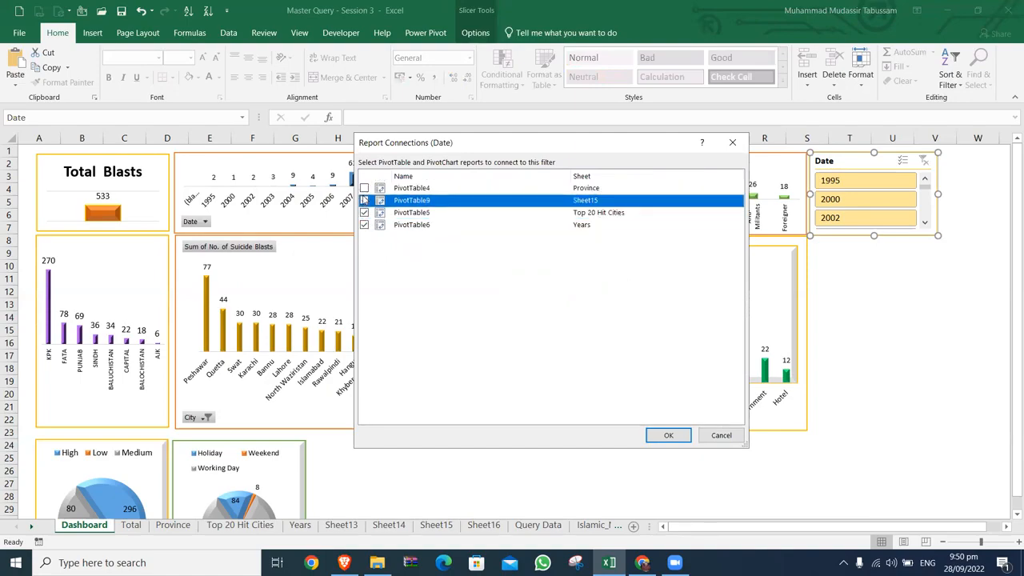
click(364, 188)
click(670, 435)
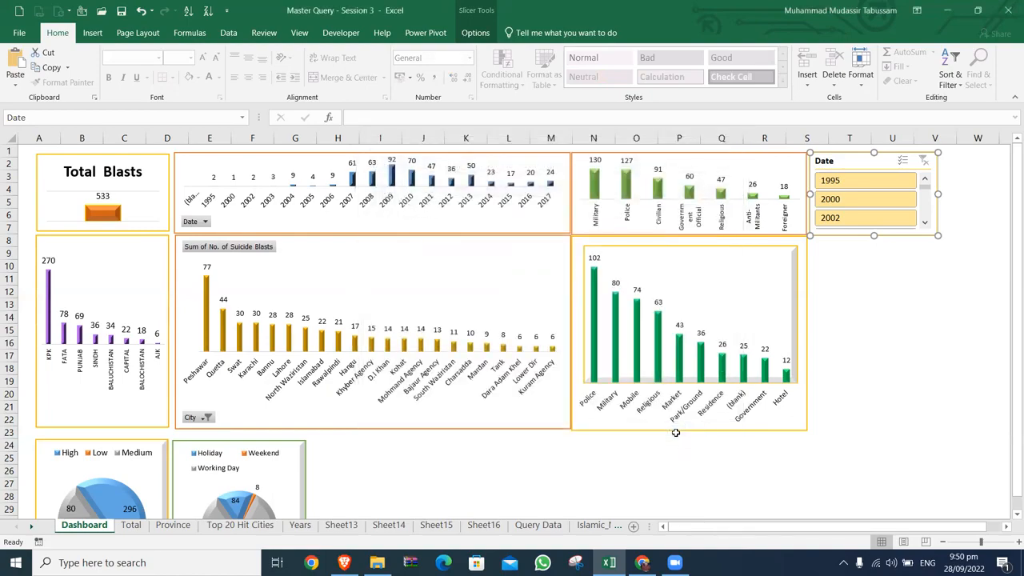
Test the Date slicer on the dashboard charts with 1995 and 2004, clearing the filter after each year
click(848, 181)
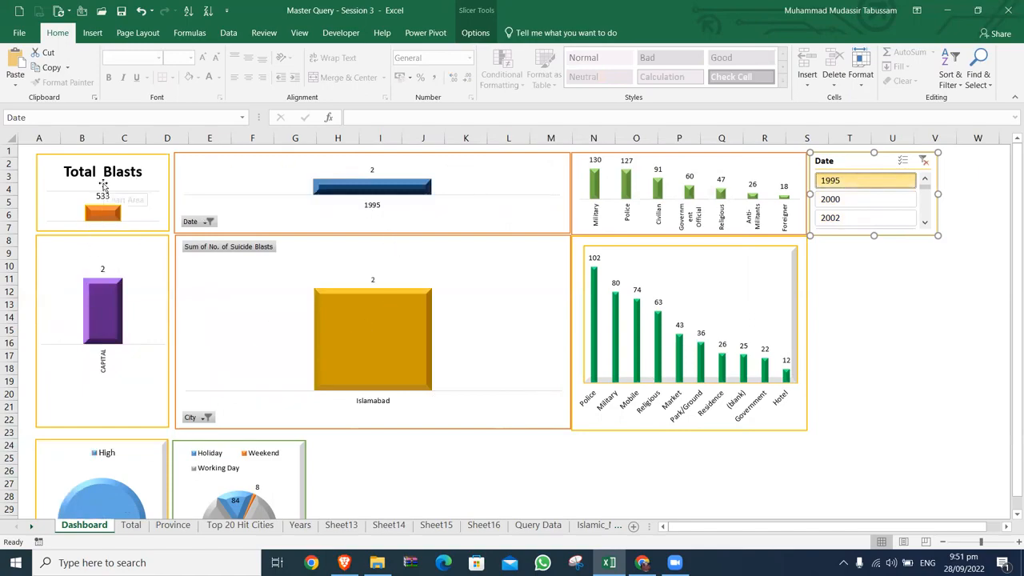
click(925, 162)
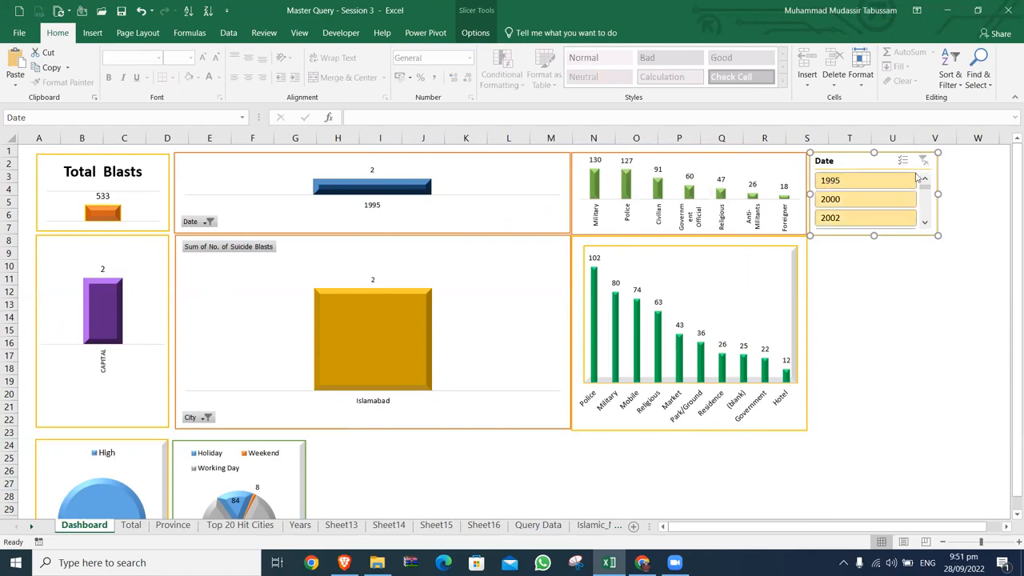
click(925, 226)
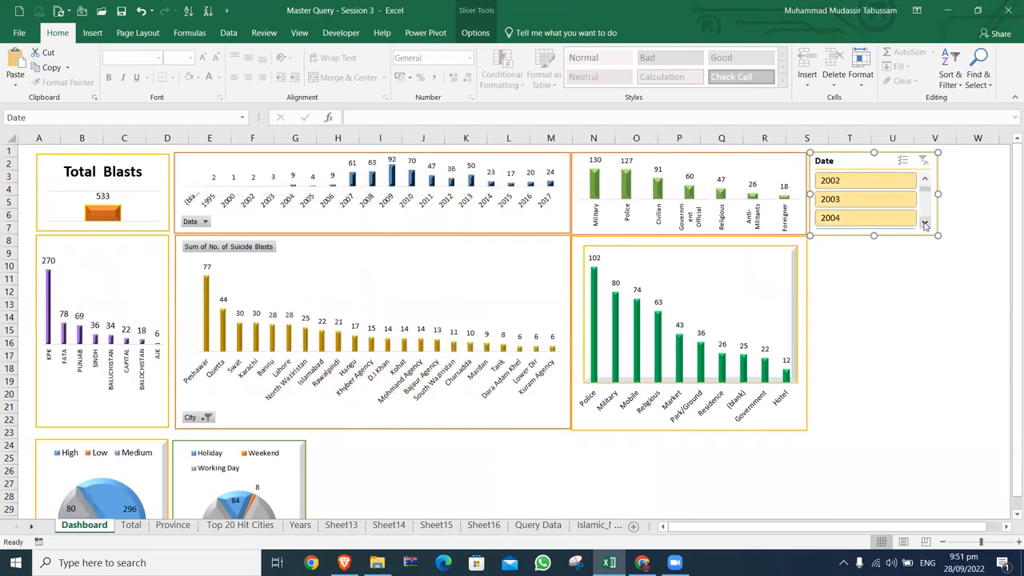
click(857, 217)
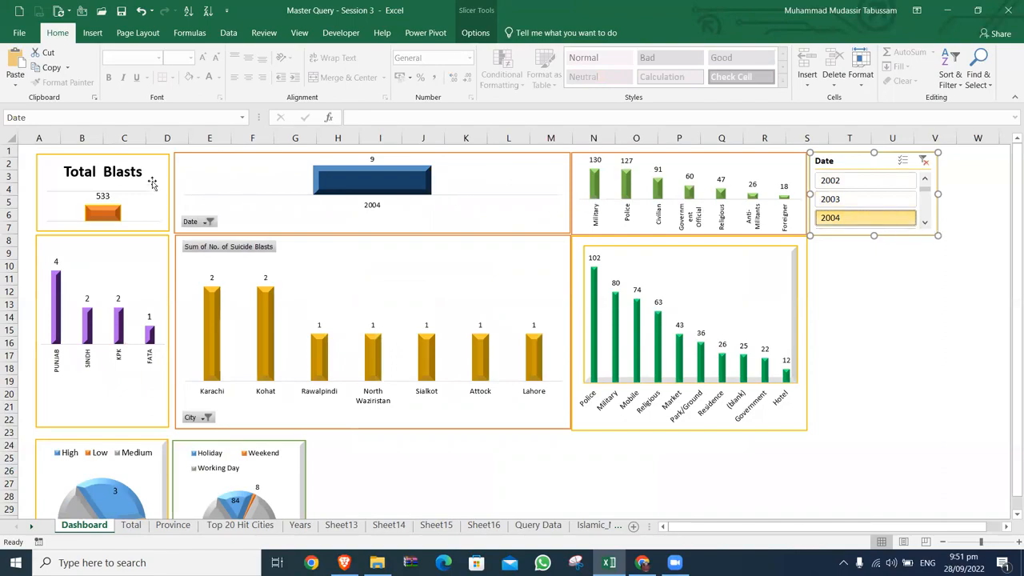
click(140, 171)
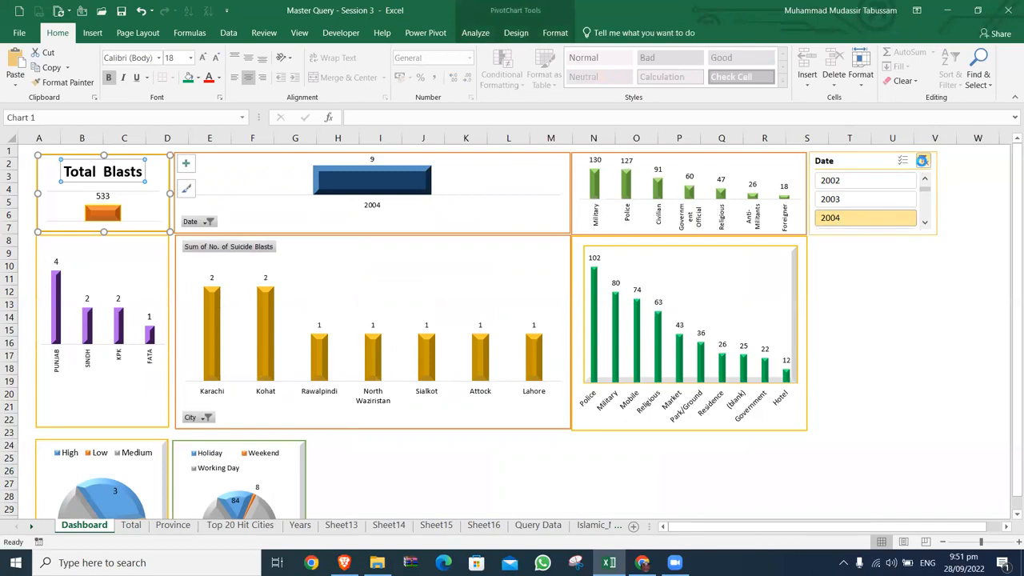
click(922, 161)
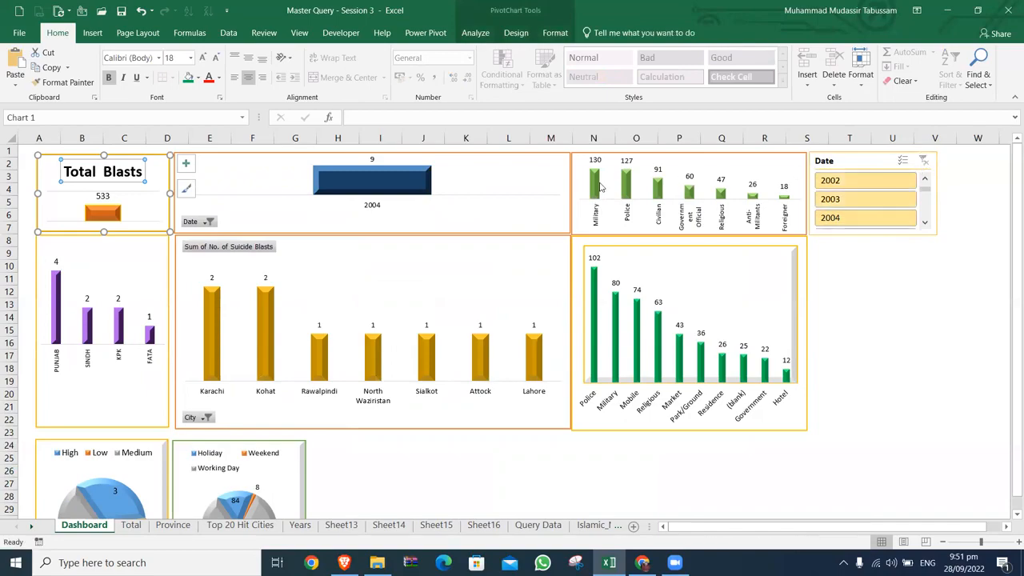
right_click(154, 182)
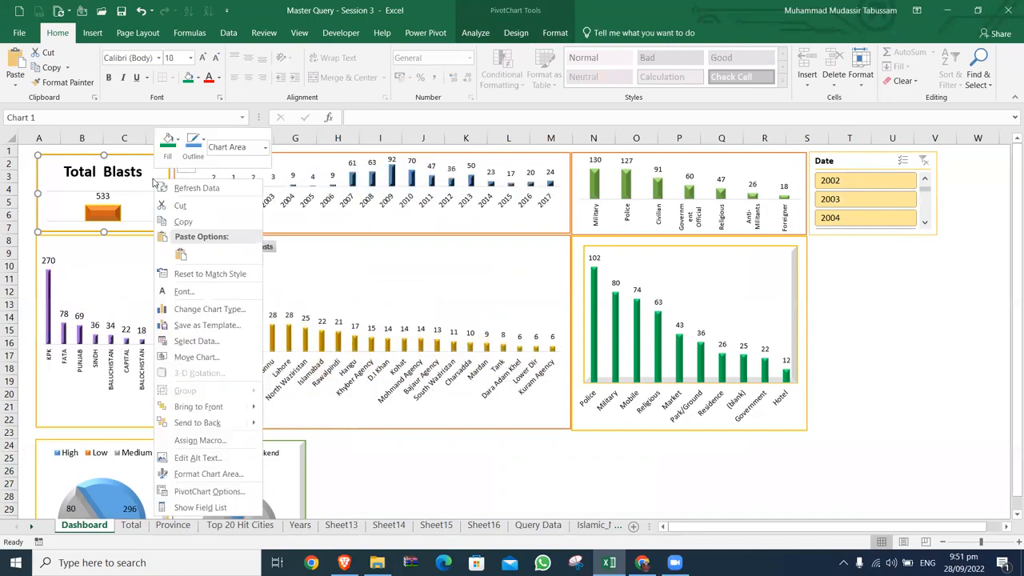
click(142, 181)
right_click(143, 182)
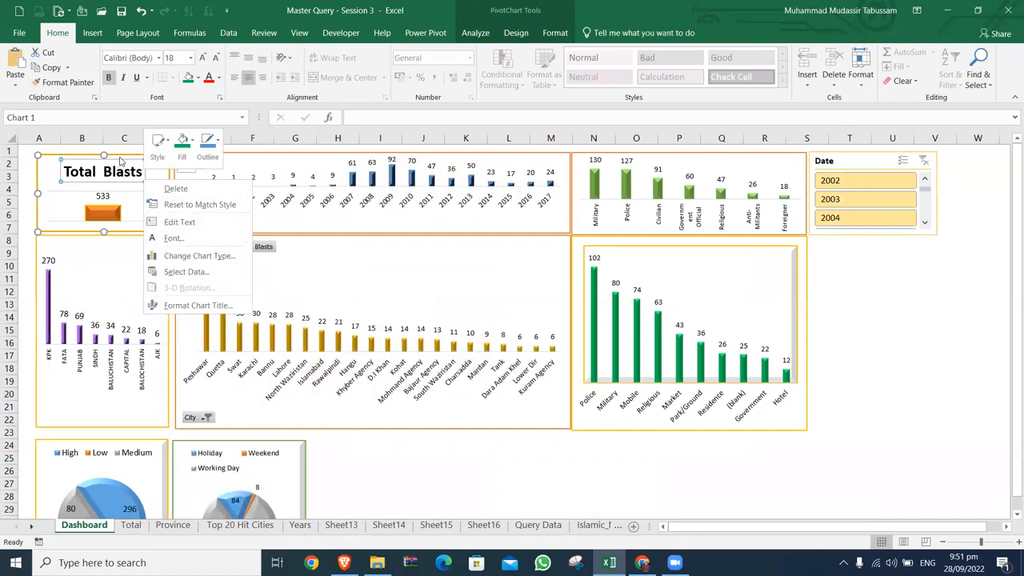
click(119, 159)
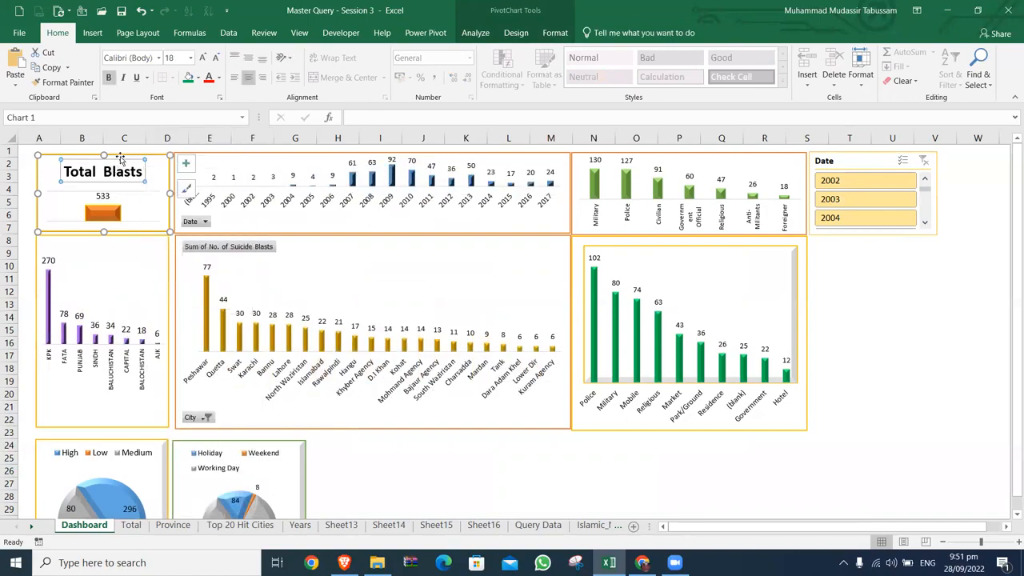
Review the Date slicer's report connections without changing them, and delete the slicer from the dashboard
right_click(836, 161)
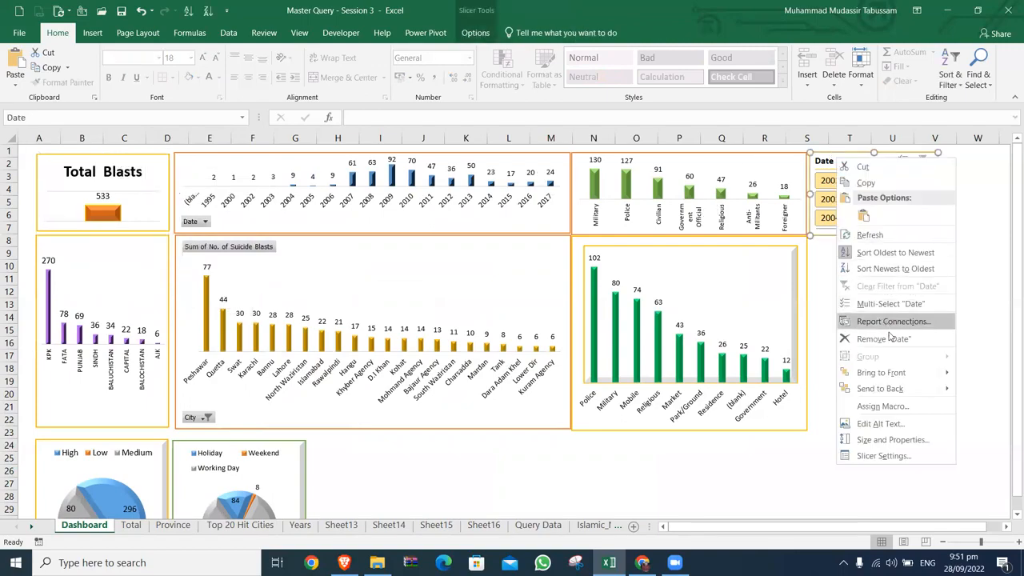
click(892, 321)
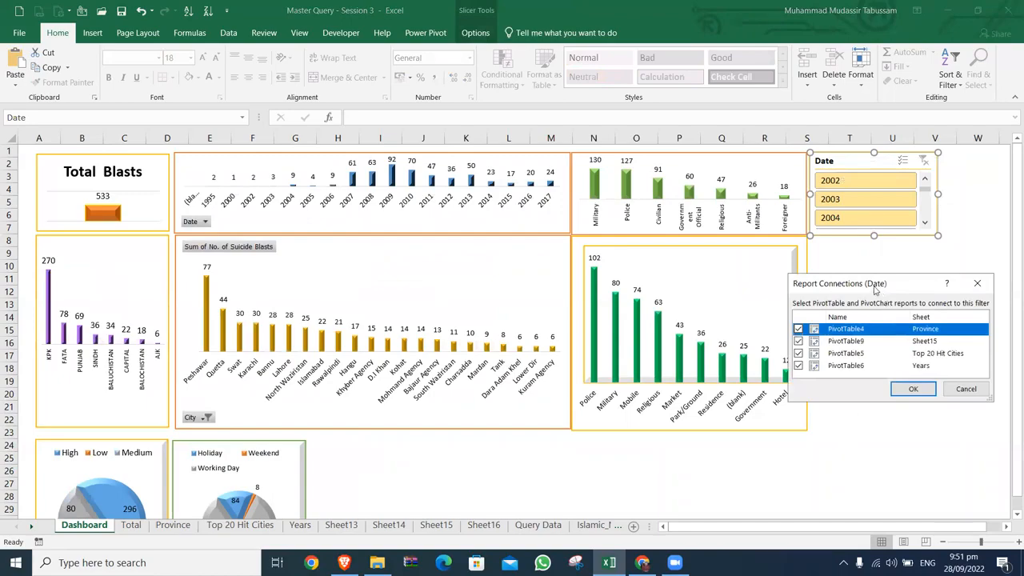
drag(875, 291, 622, 208)
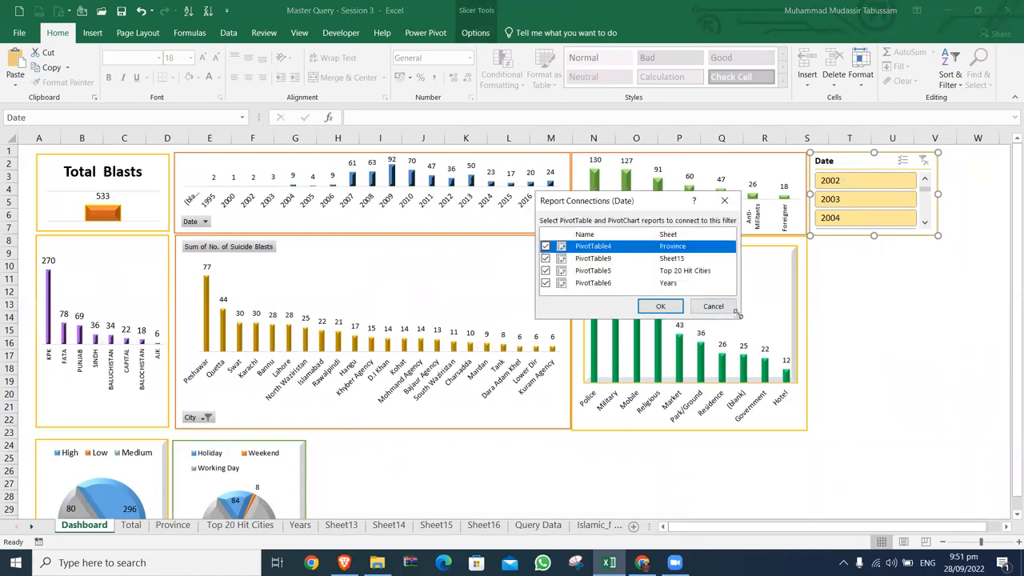
drag(738, 315, 832, 423)
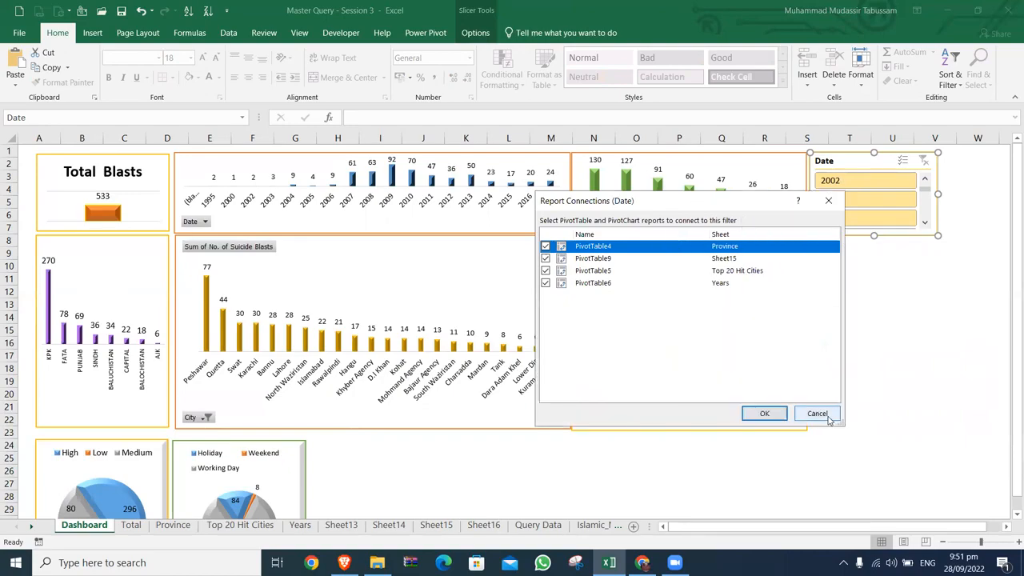
click(828, 417)
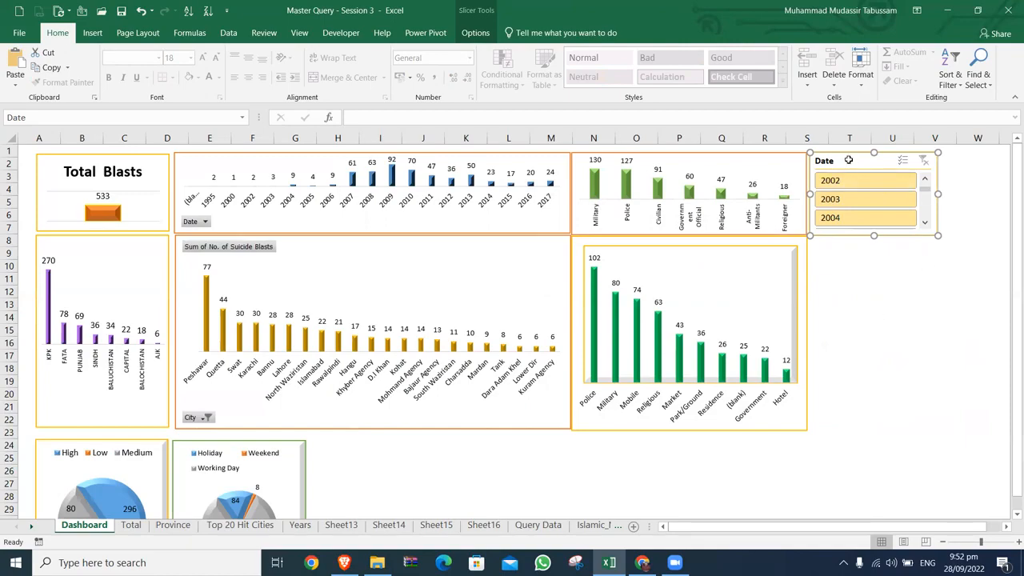
key(Escape)
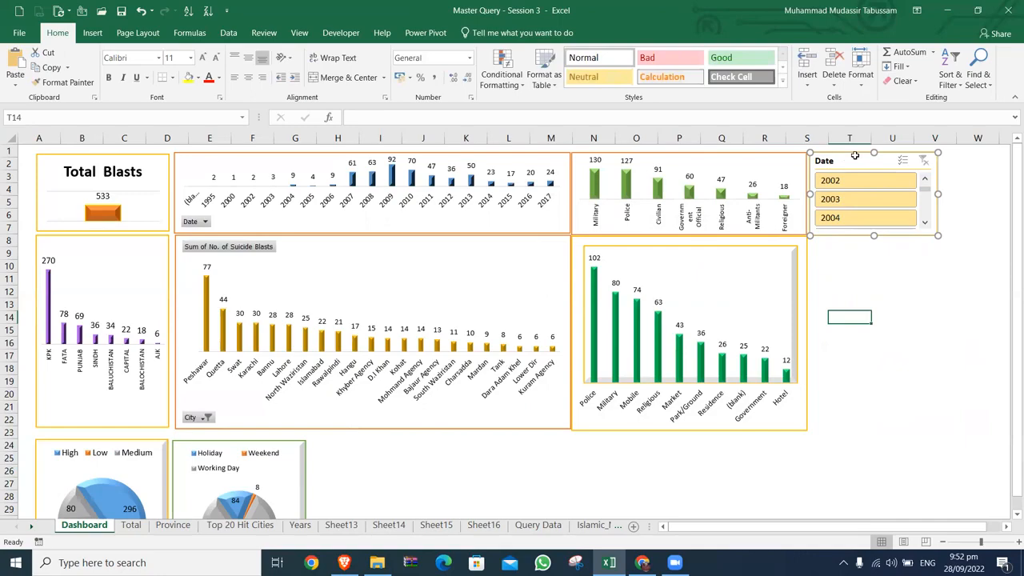
click(866, 154)
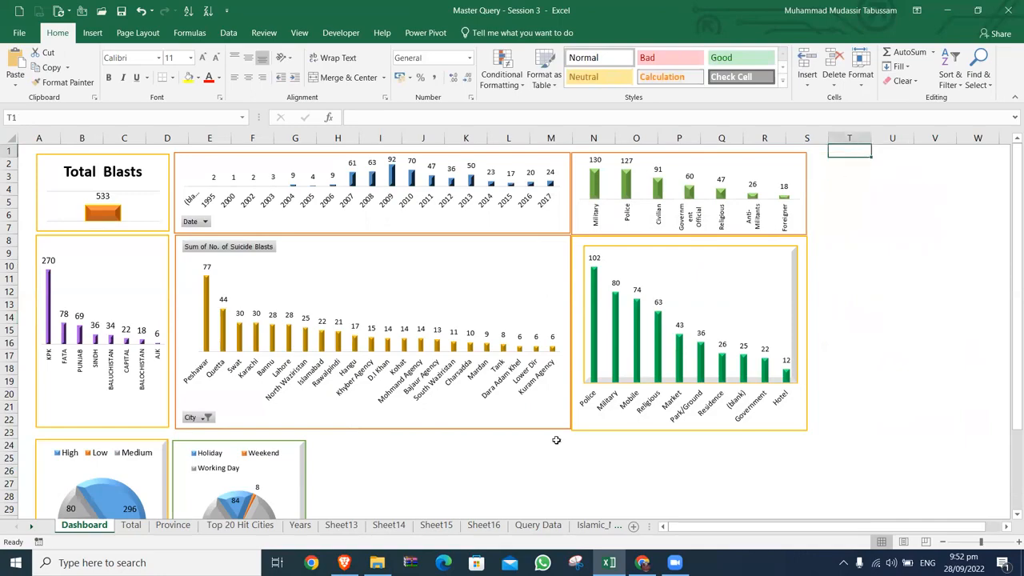
Create a PivotChart on a new worksheet from columns A:W of the Query Data sheet
click(529, 526)
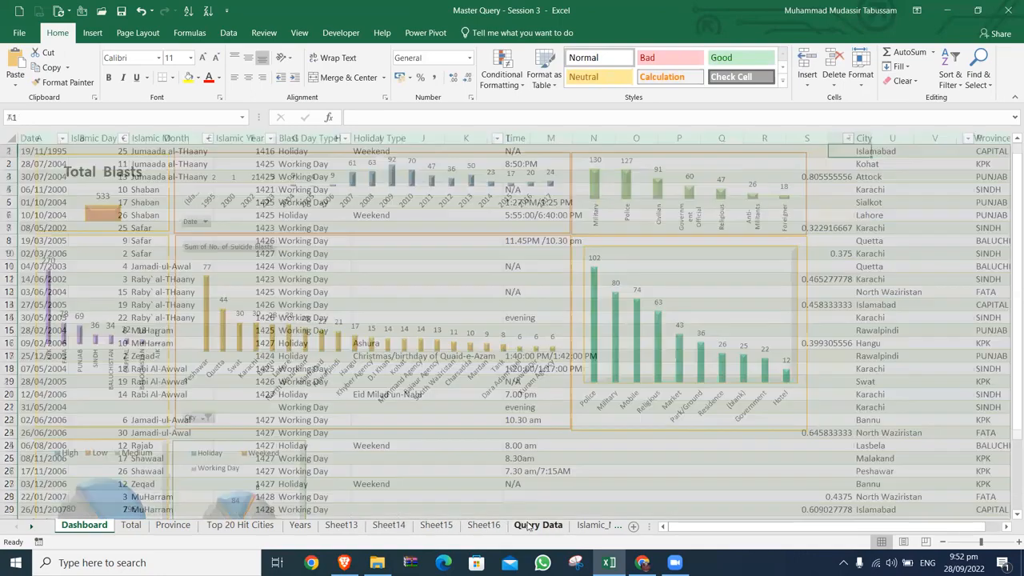
click(93, 33)
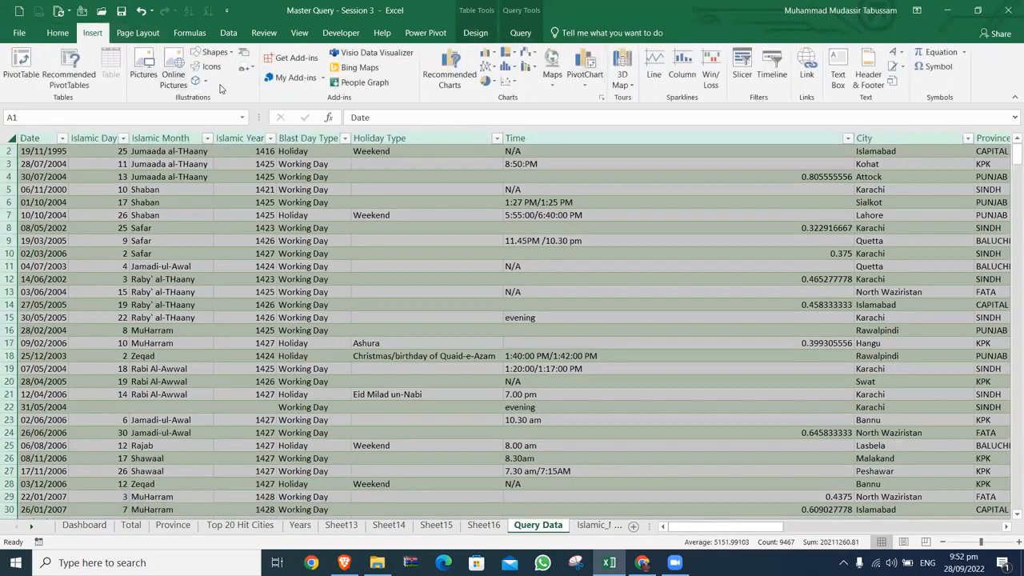
click(594, 77)
click(602, 99)
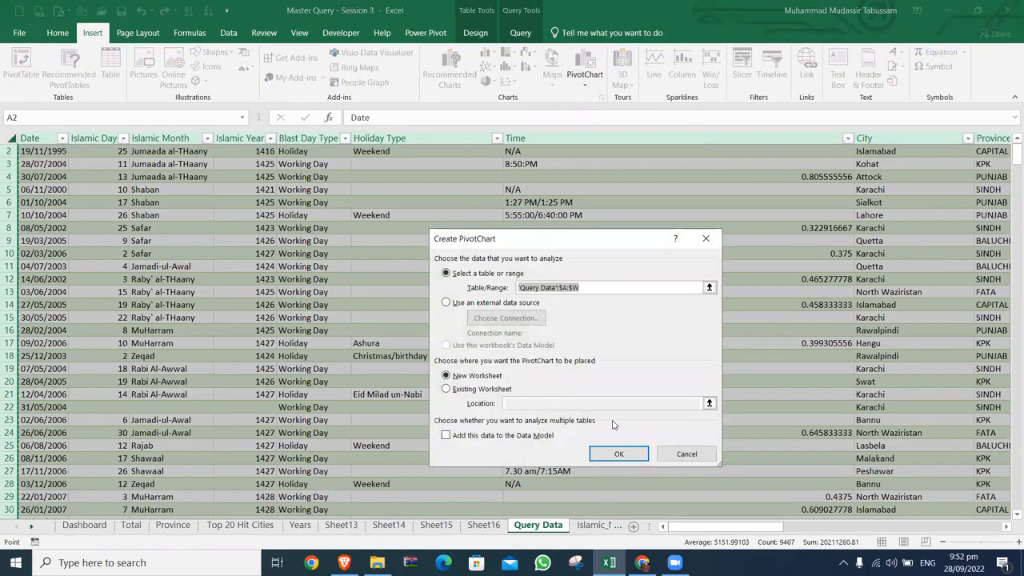
click(619, 453)
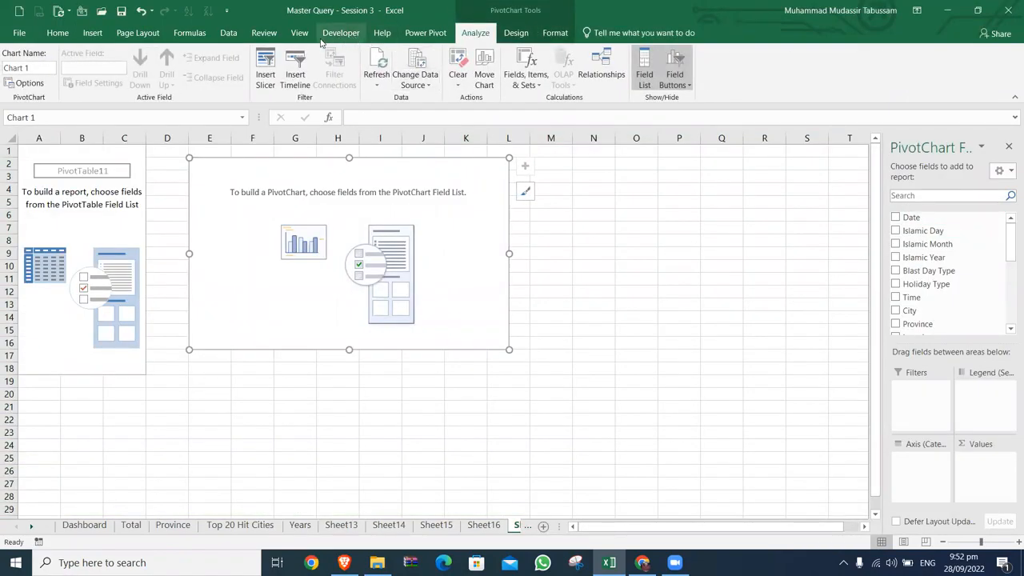
Insert a slicer for the Date field of the new, empty PivotChart
click(265, 69)
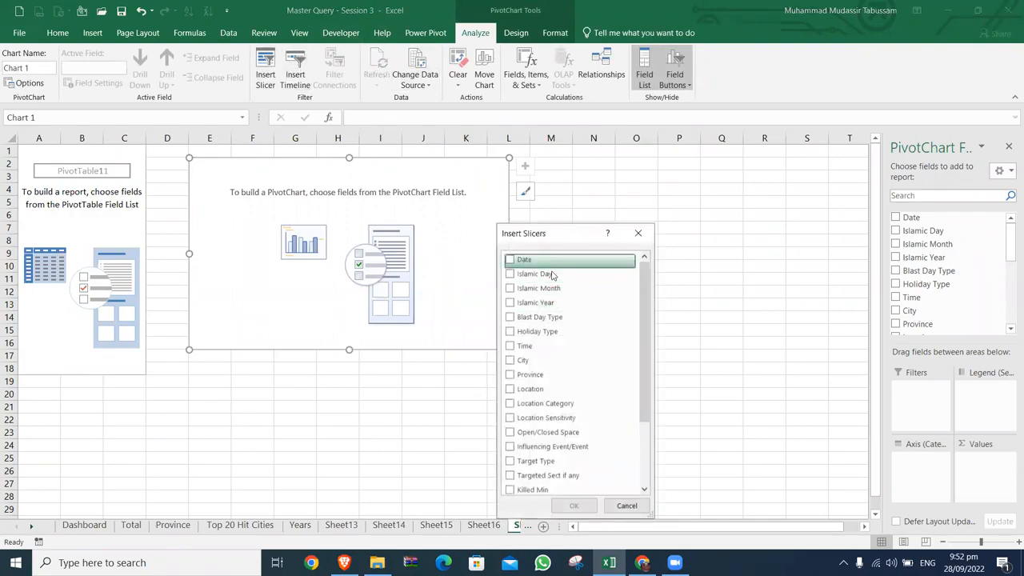
click(510, 260)
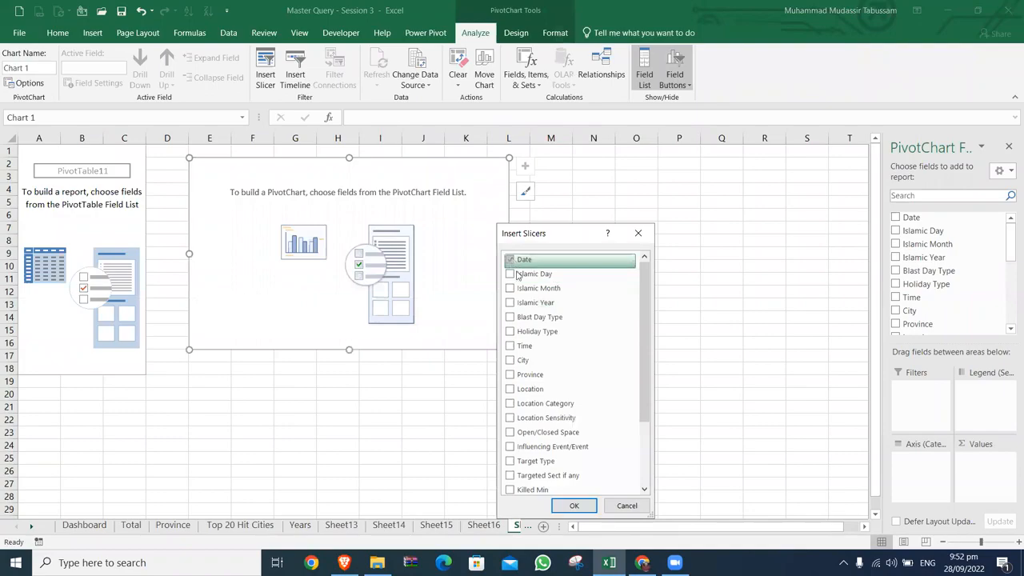
click(573, 505)
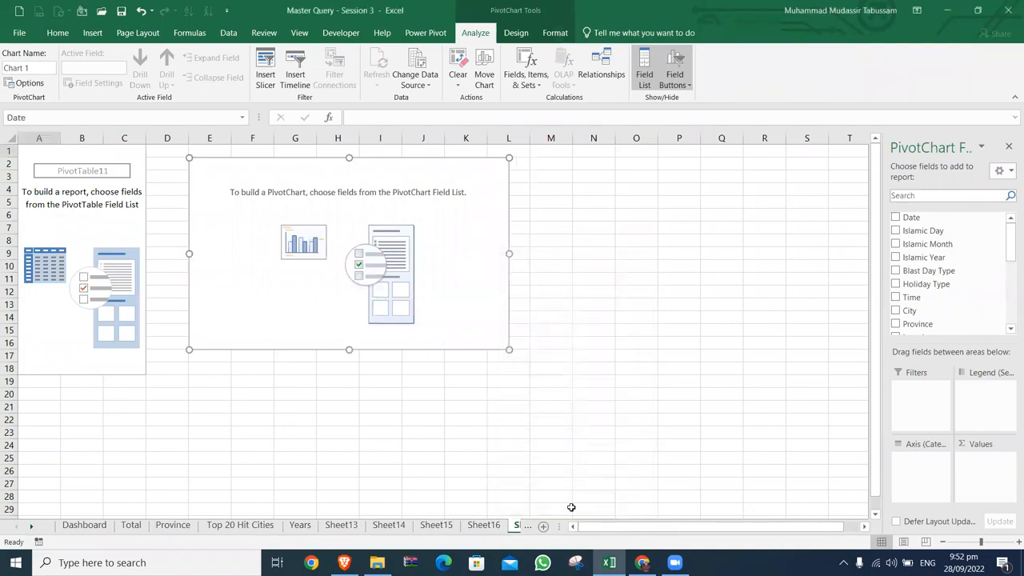
Review the new Date slicer's report connections without changing them
right_click(453, 255)
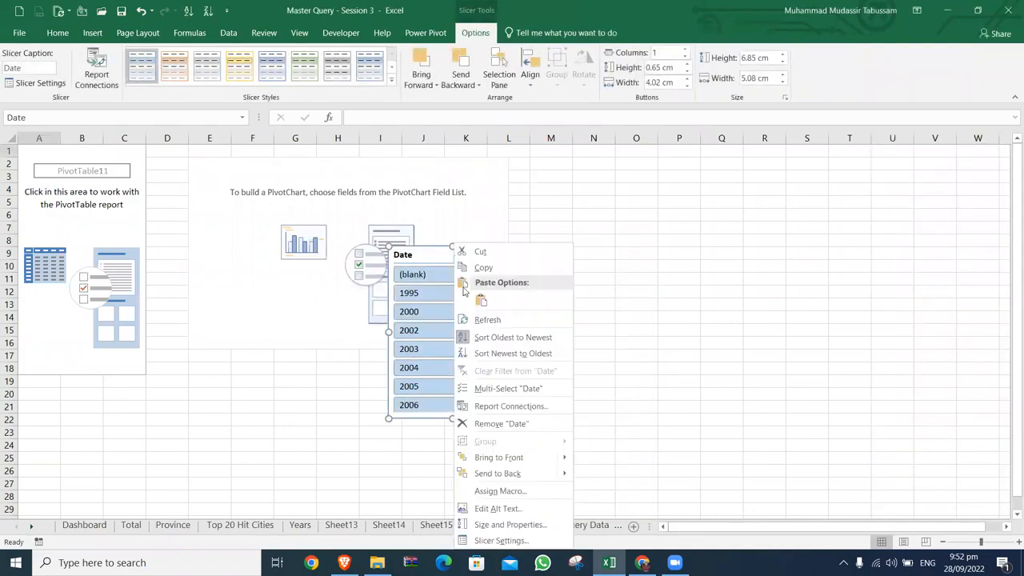
click(509, 407)
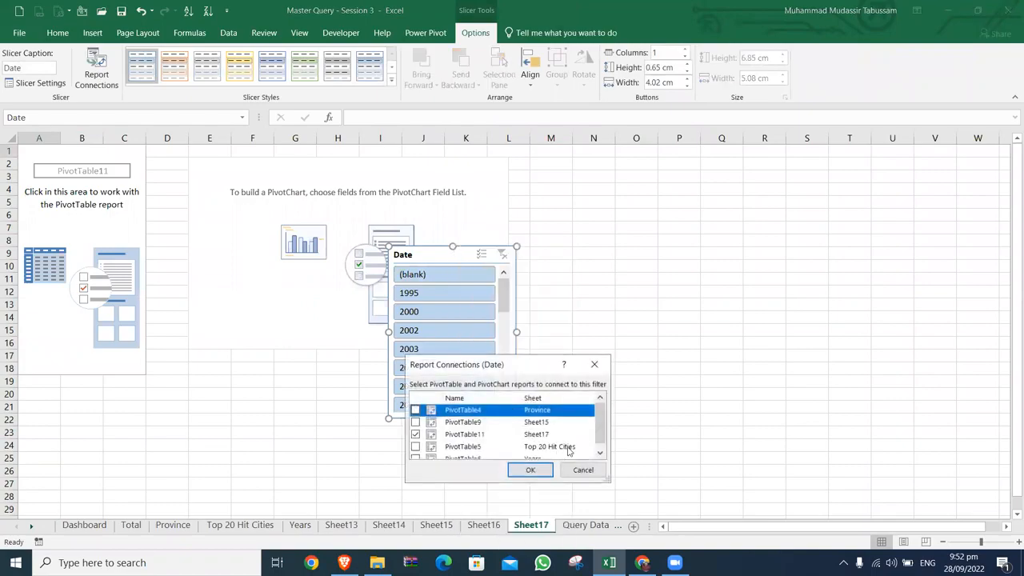
click(583, 469)
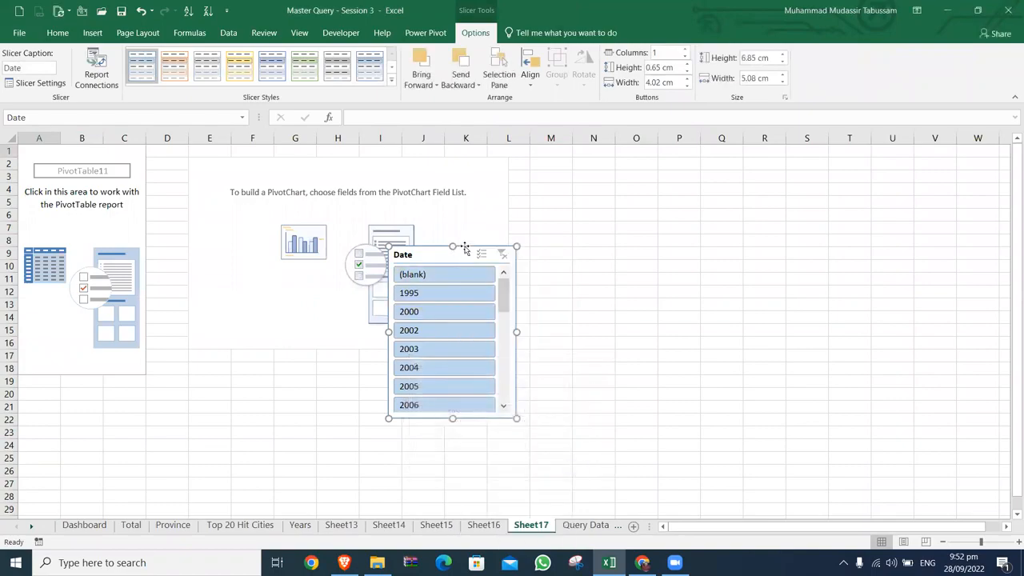
Move the Date slicer from Sheet17 to the Dashboard sheet and place it beside the charts, over columns T to V
key(Delete)
click(86, 529)
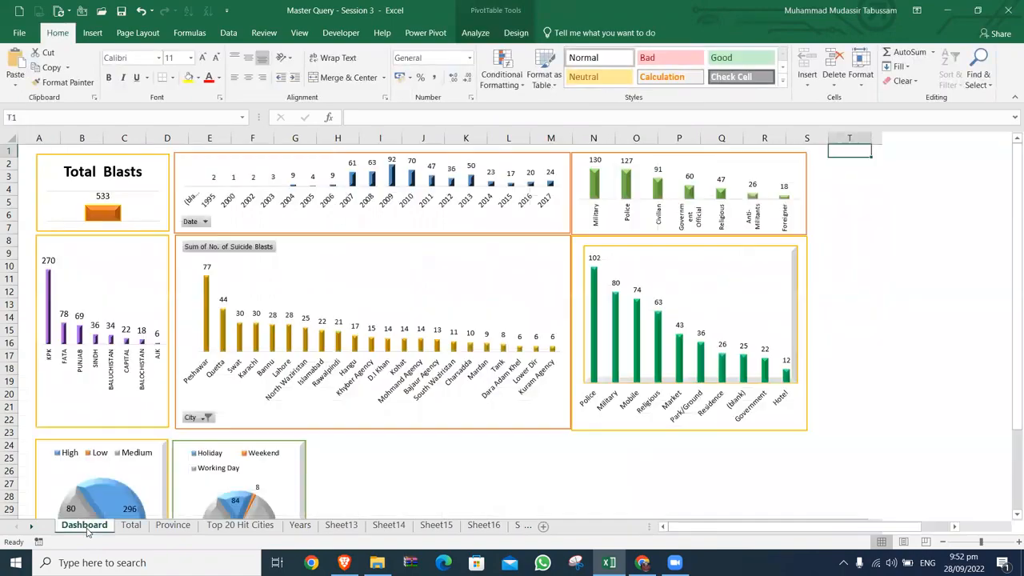
key(ctrl+v)
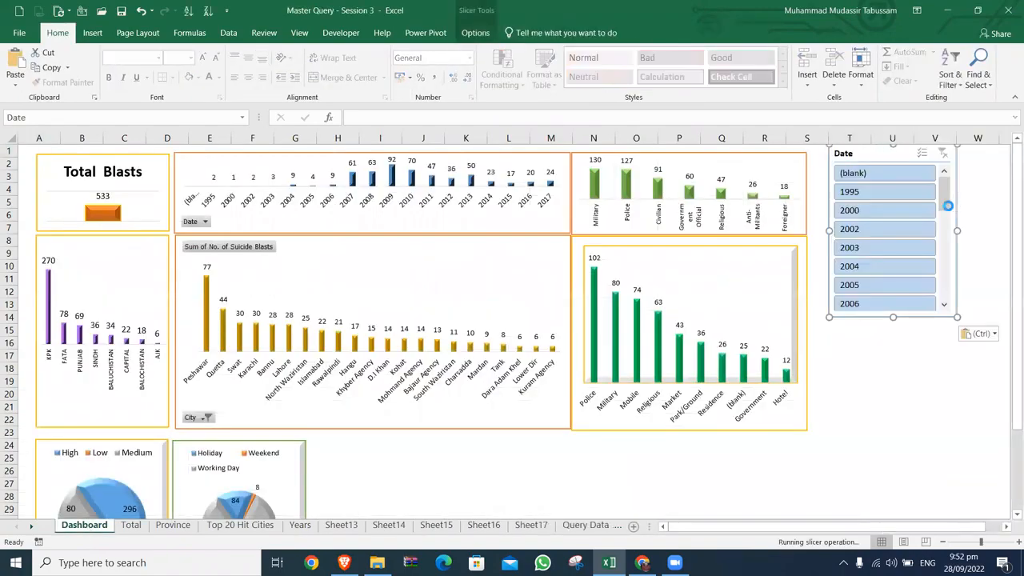
drag(874, 165, 866, 174)
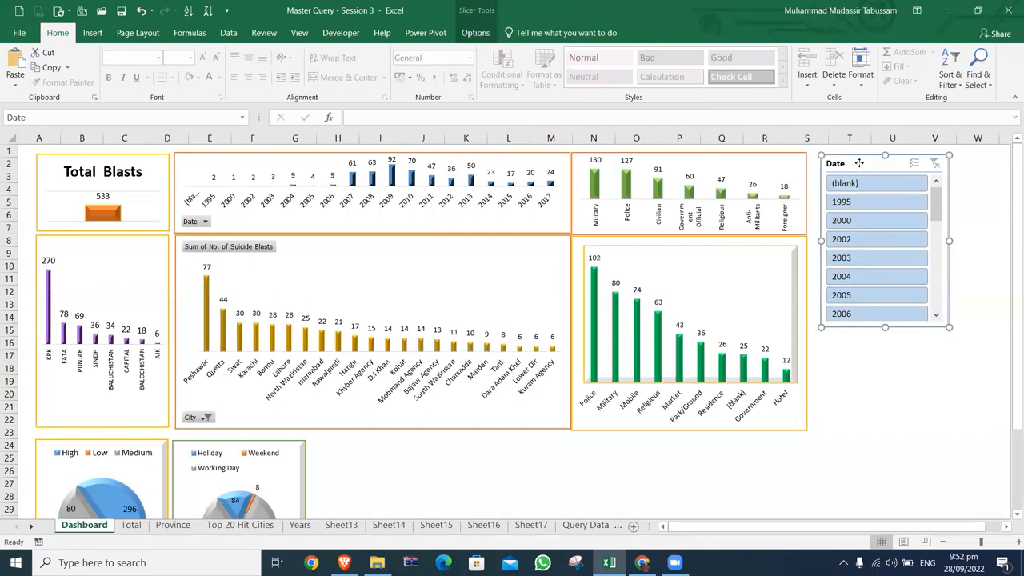
Set the Date slicer to hide items with no data
right_click(858, 165)
click(909, 462)
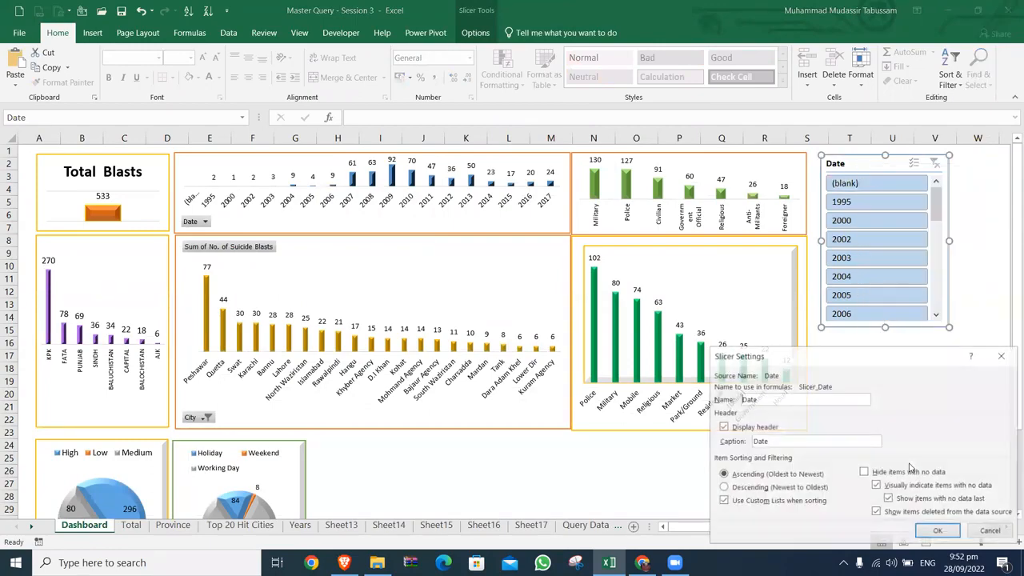
click(865, 473)
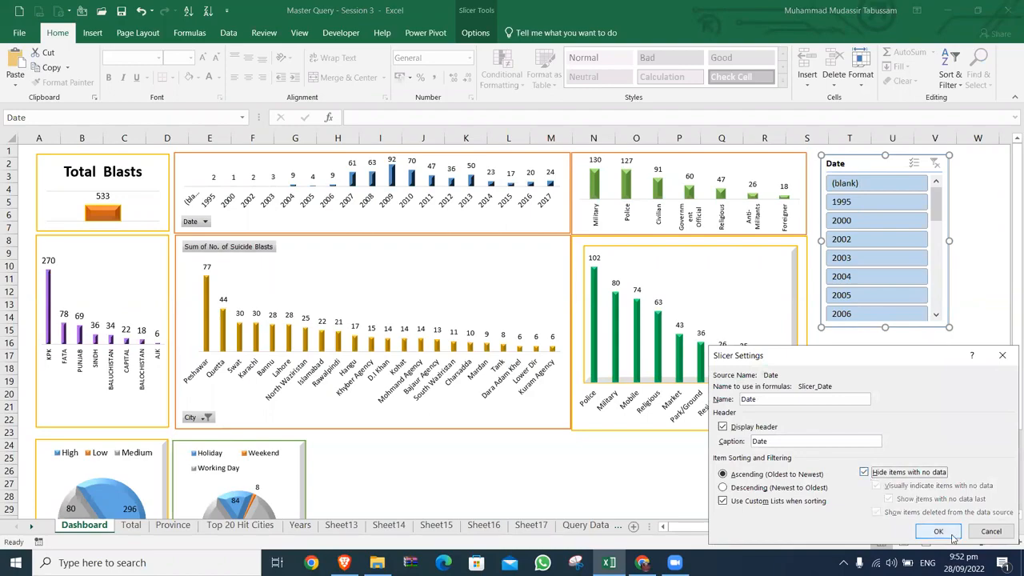
click(944, 532)
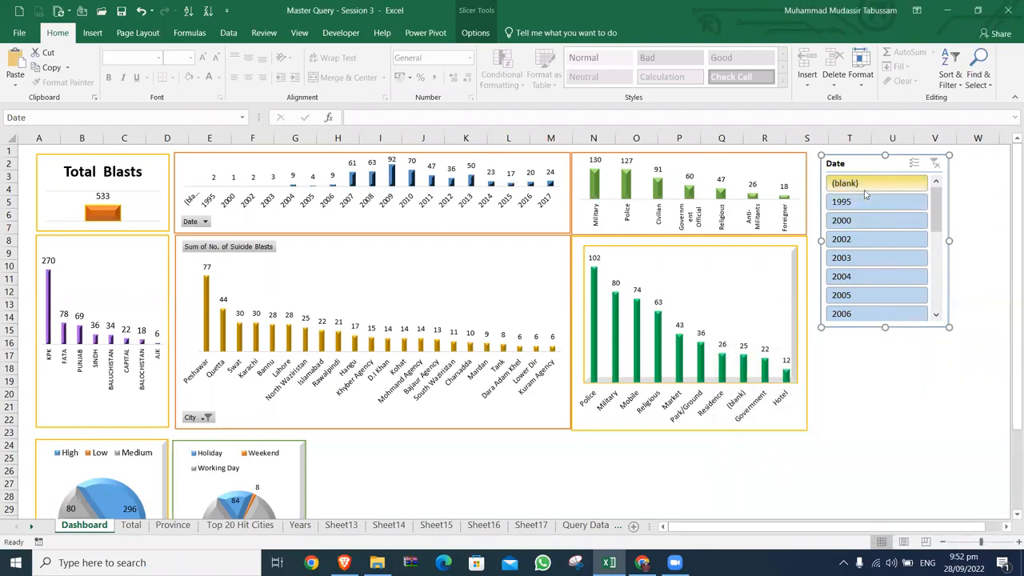
right_click(893, 355)
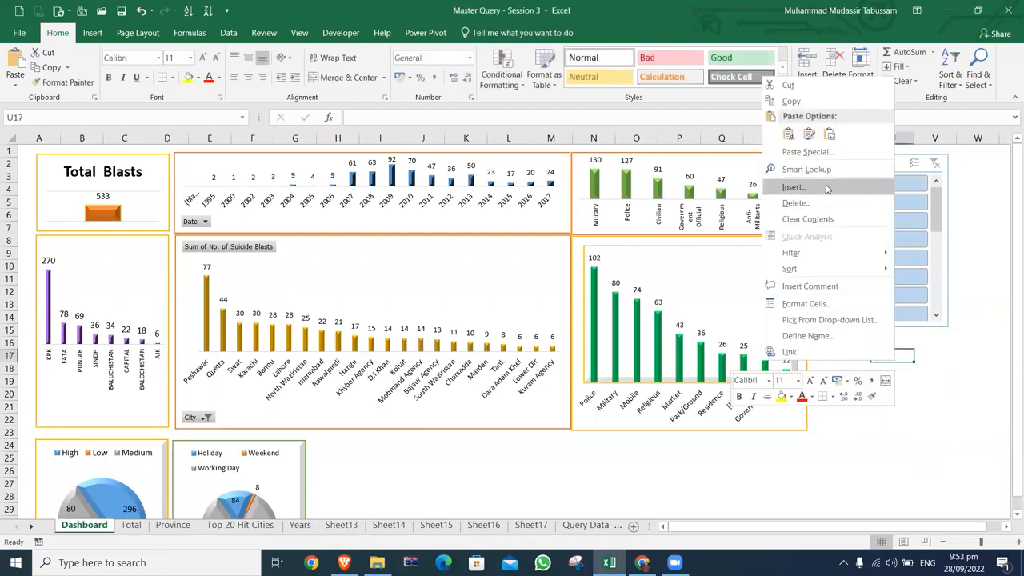
click(962, 272)
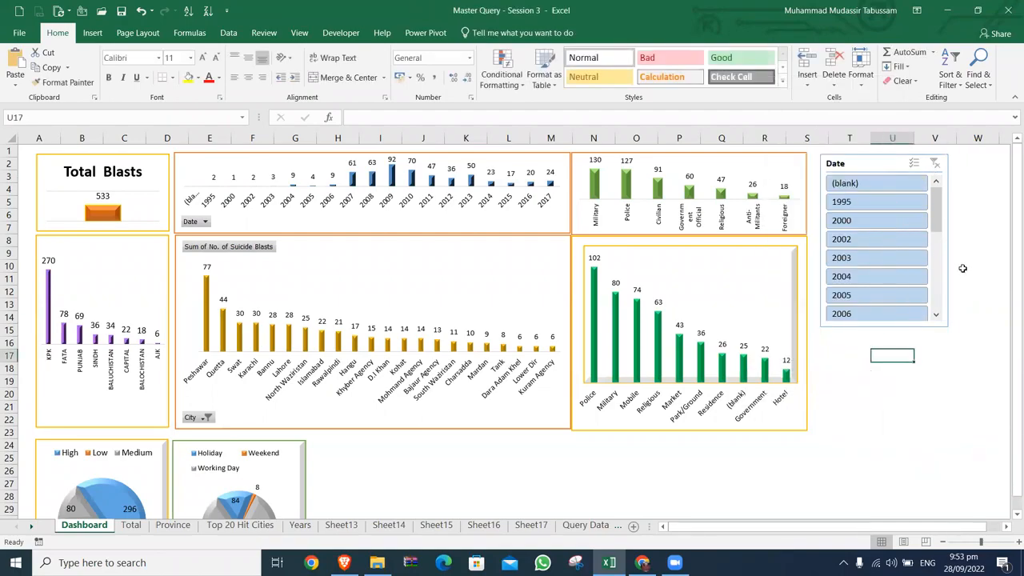
right_click(886, 185)
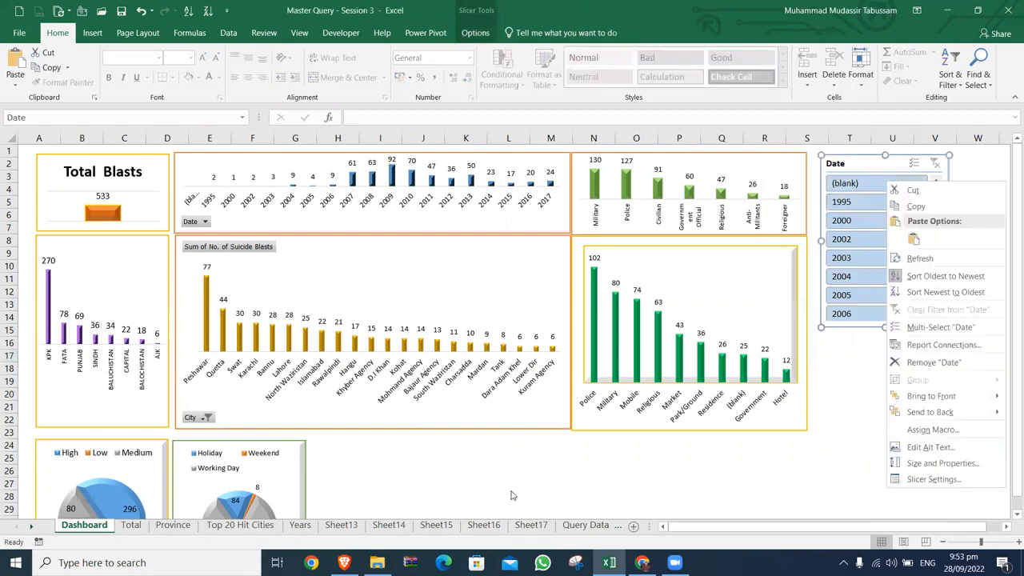
Visit Sheet17, widen the sheet tab area to show more worksheets, and return to the Dashboard sheet
click(528, 525)
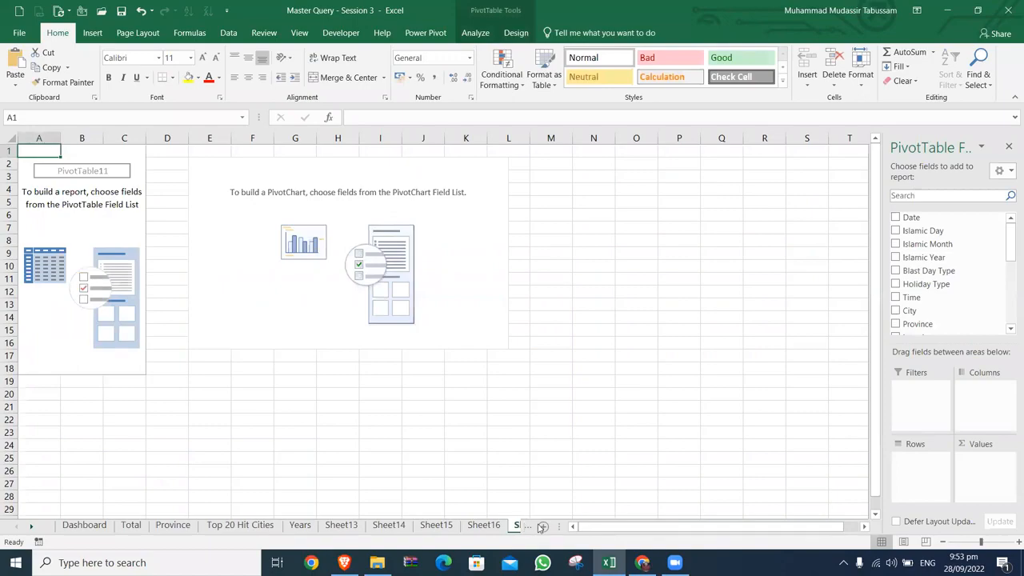
drag(558, 527, 670, 526)
click(88, 518)
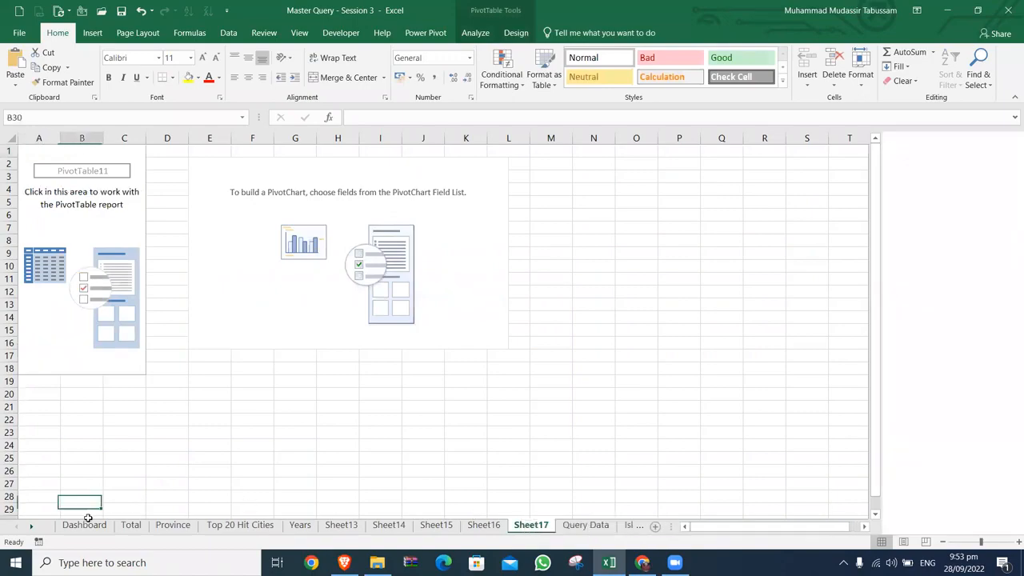
click(84, 524)
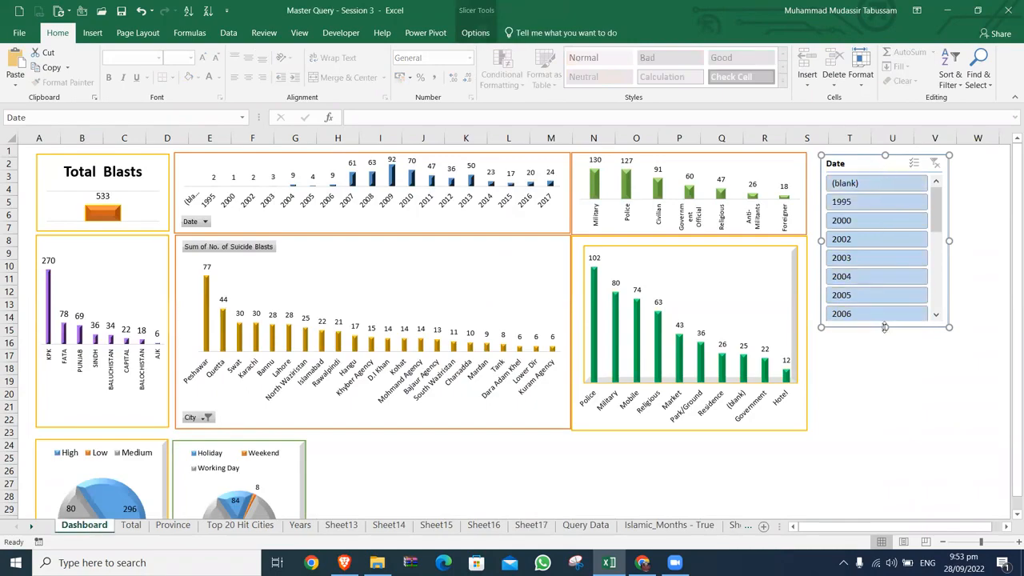
Apply the light yellow style to the Date slicer and connect it to PivotTable4, PivotTable9, PivotTable5 and PivotTable6 as well
click(476, 33)
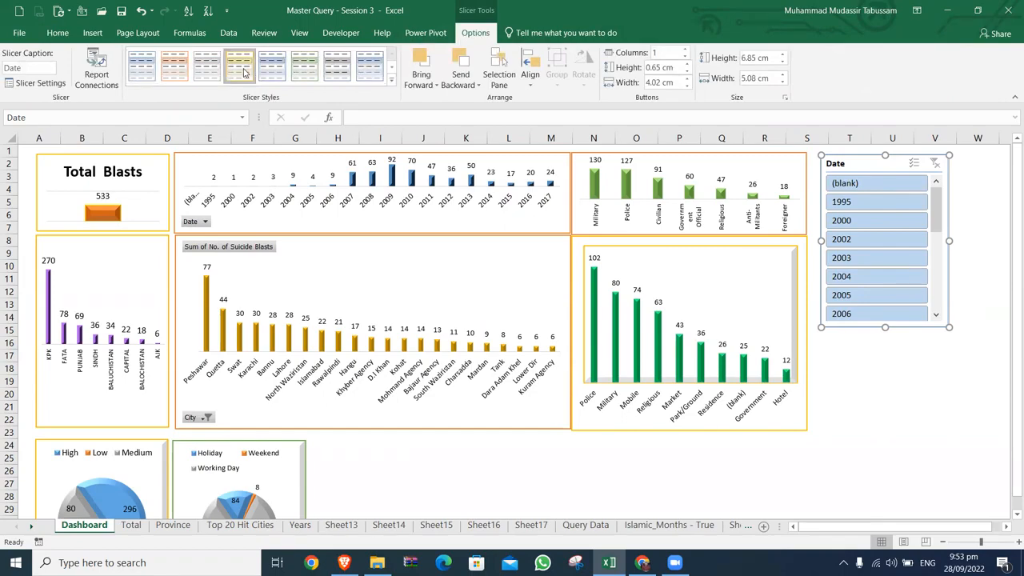
right_click(871, 165)
click(928, 324)
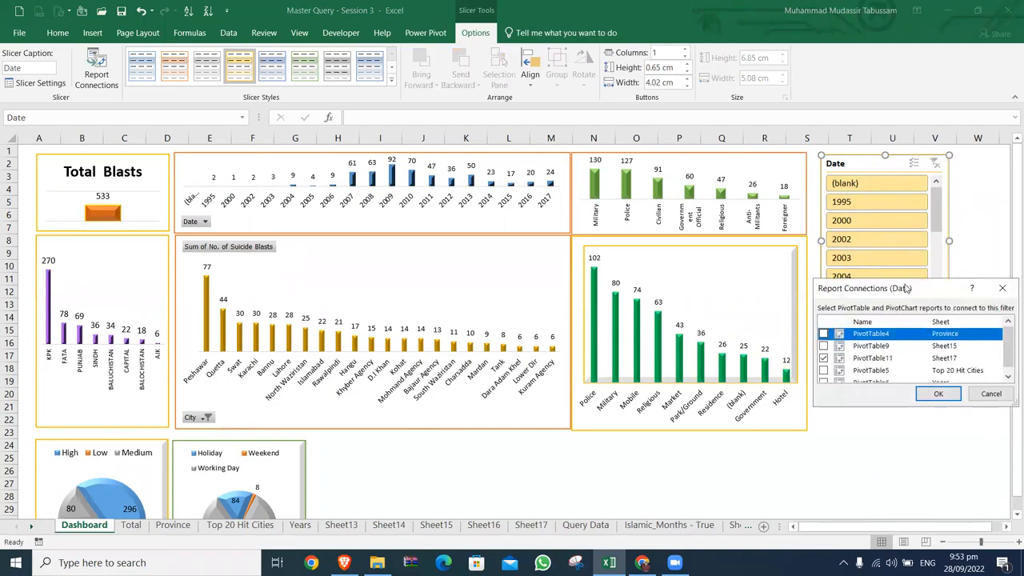
drag(905, 288, 436, 138)
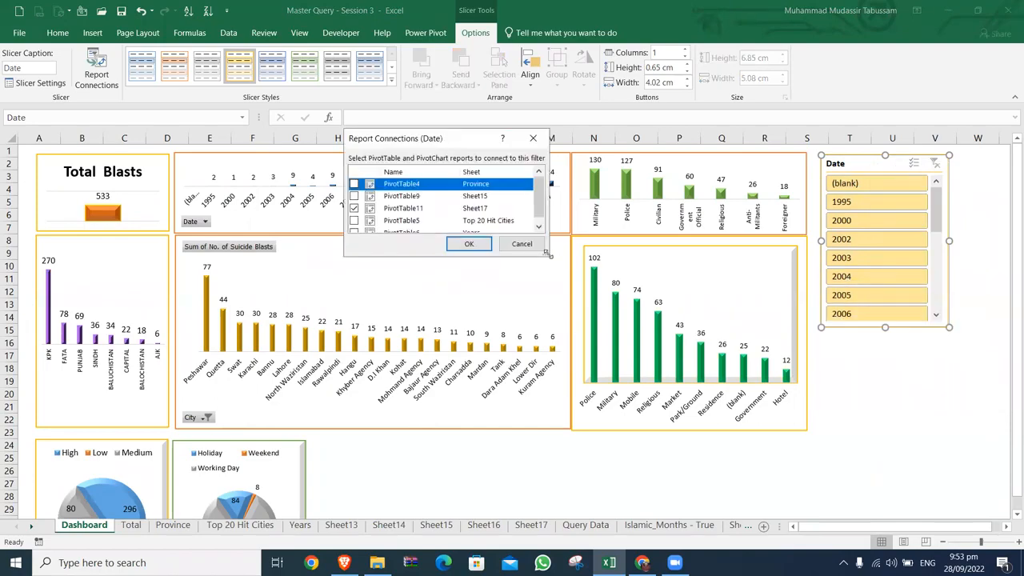
drag(548, 255, 800, 444)
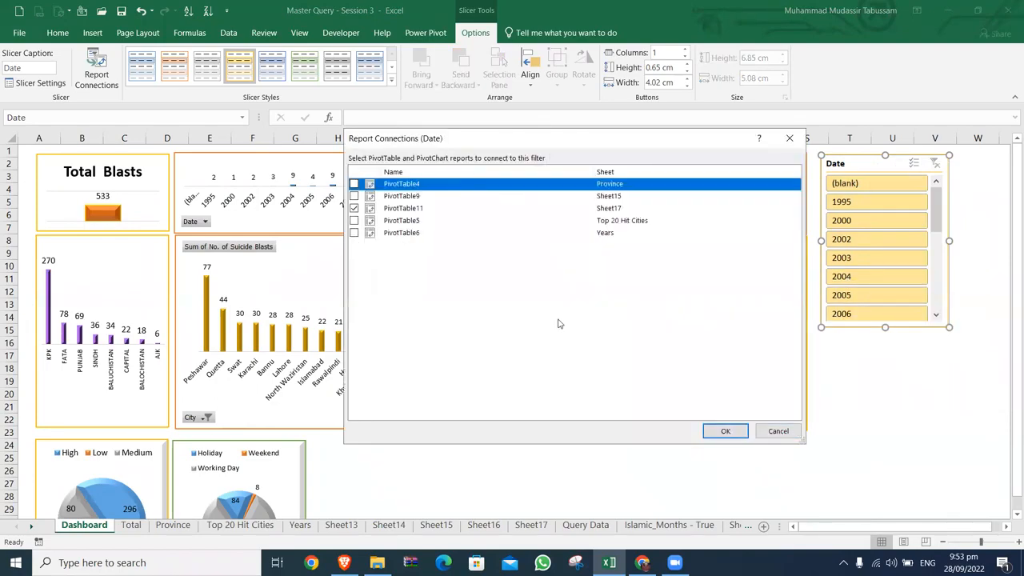
click(354, 184)
click(353, 196)
click(354, 219)
click(354, 232)
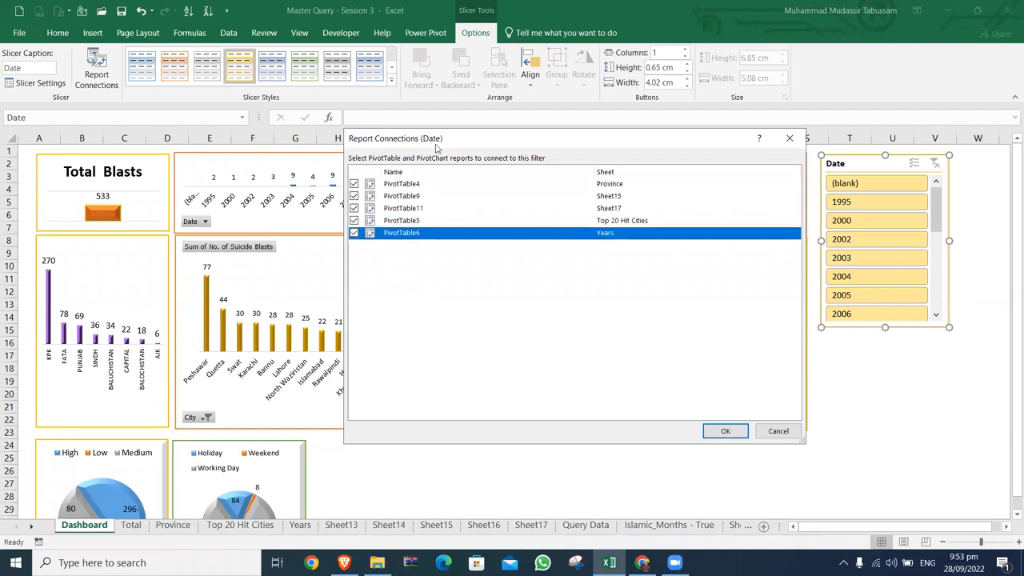
drag(436, 148, 412, 195)
click(702, 478)
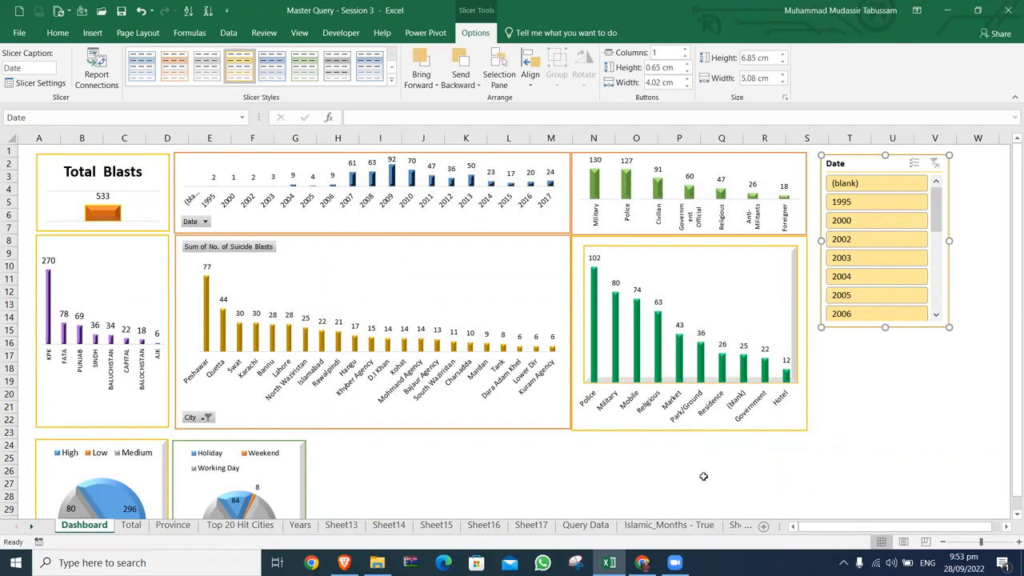
Filter the dashboard to 1995 with the Date slicer and examine which charts respond
click(866, 202)
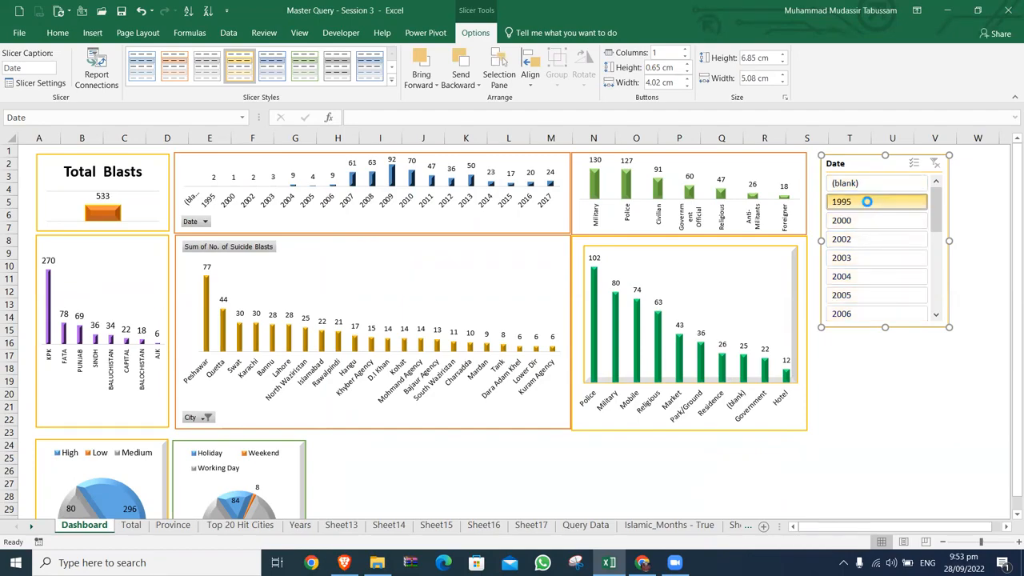
click(869, 203)
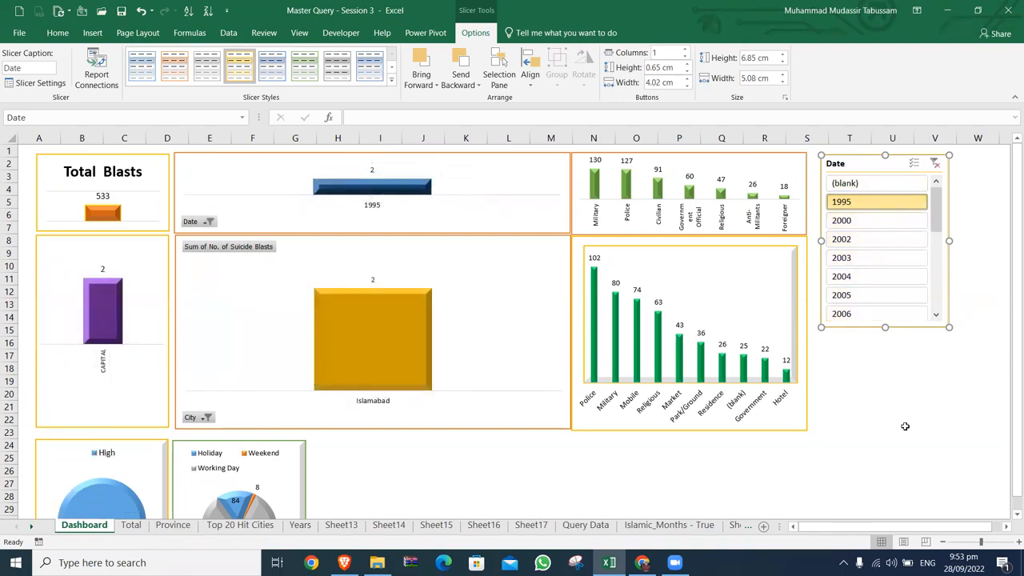
scroll(905, 426, down, 4)
scroll(905, 426, up, 4)
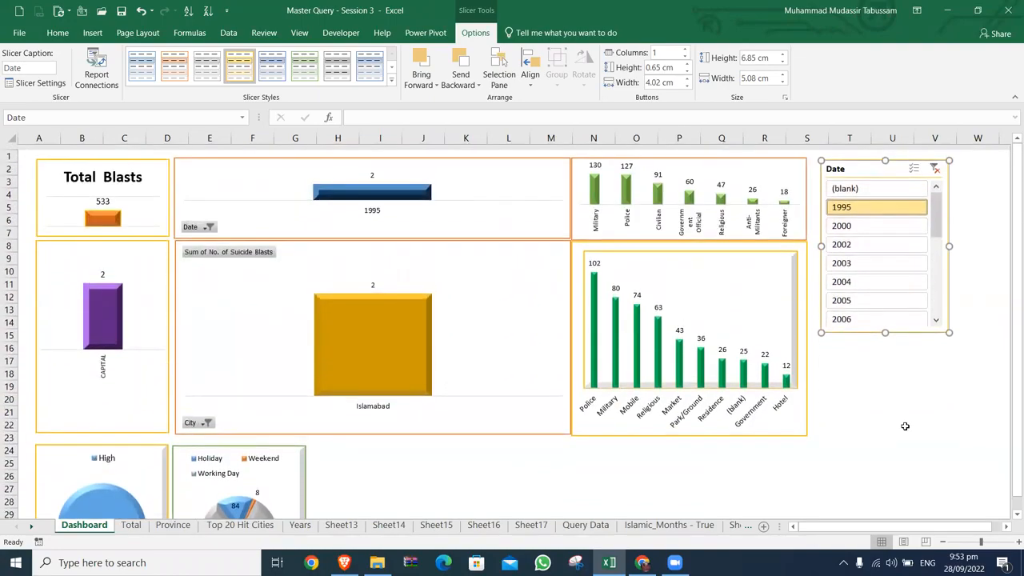
scroll(904, 426, down, 1)
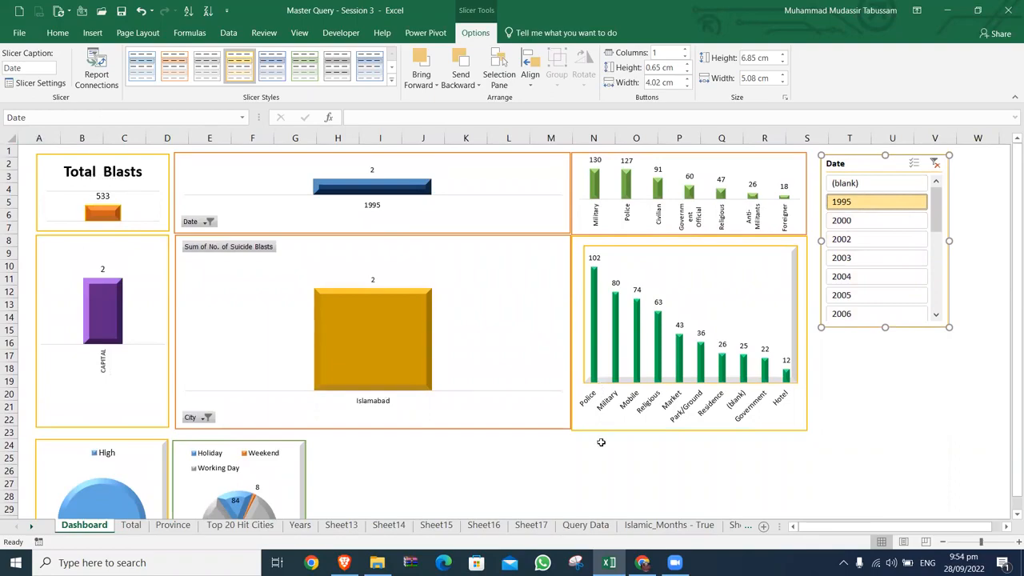
scroll(601, 442, down, 3)
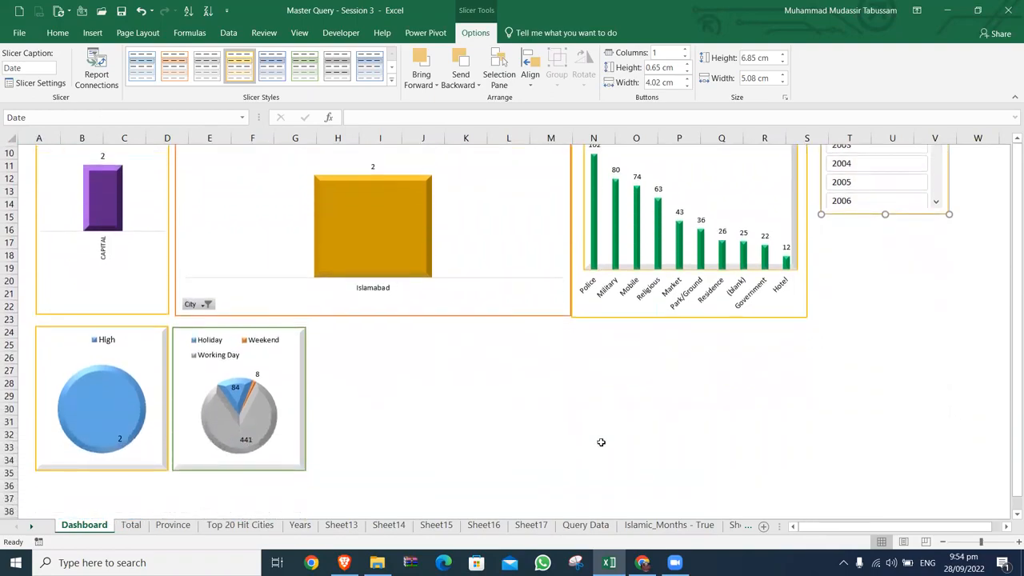
scroll(600, 443, up, 3)
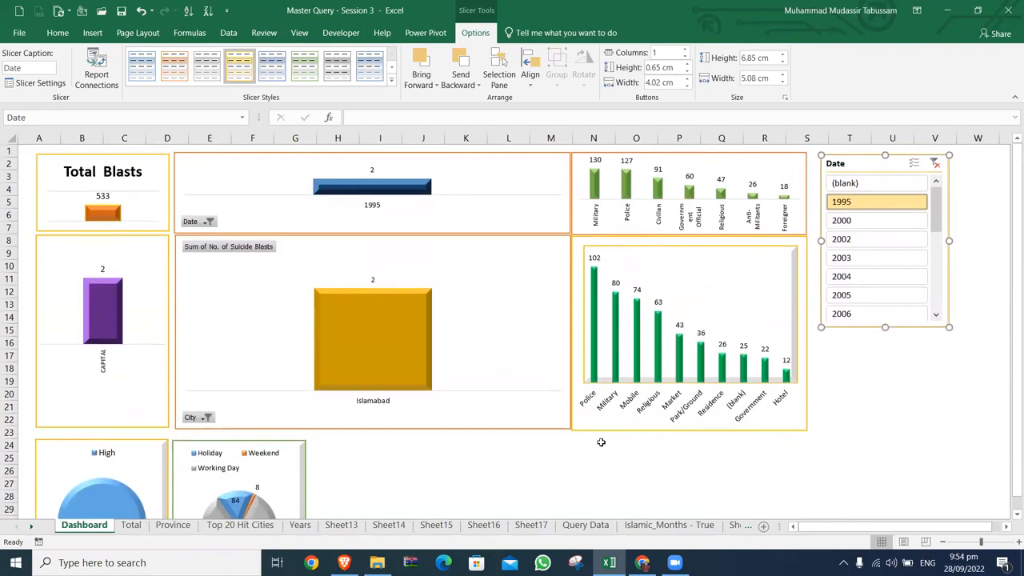
scroll(601, 442, down, 1)
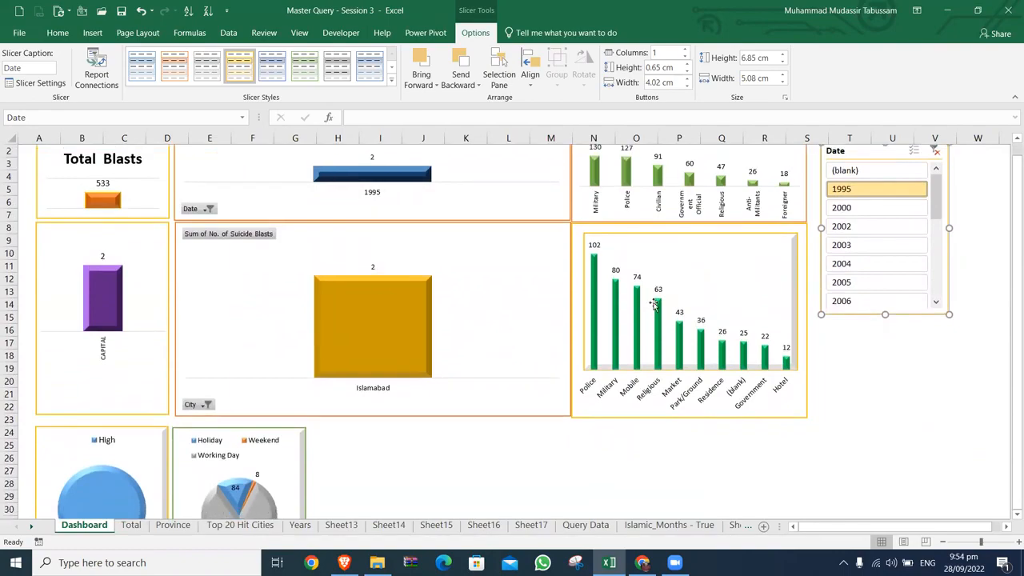
Check the options of the green location chart for a data connection setting, and close the PivotChart field list
click(683, 272)
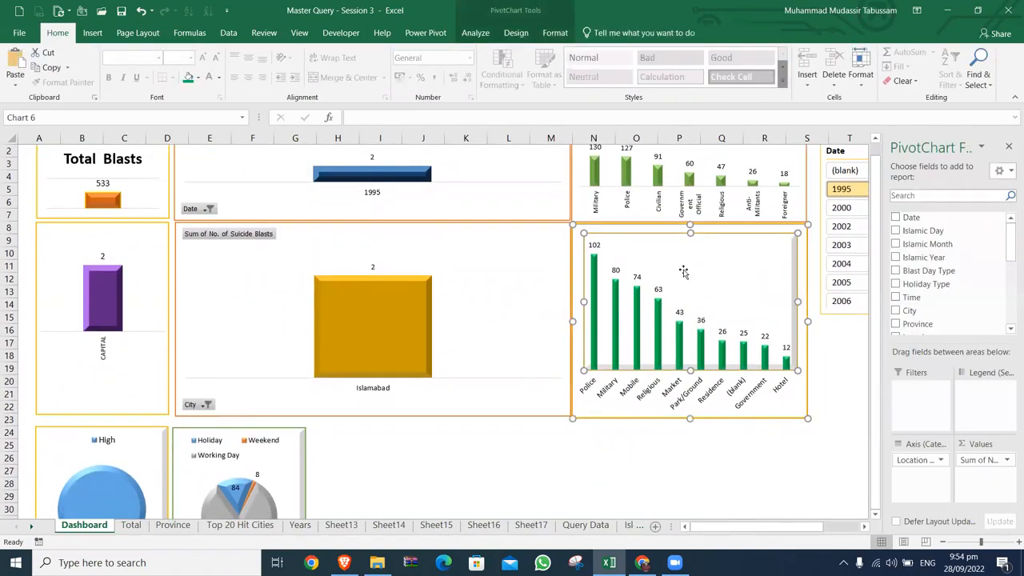
right_click(784, 230)
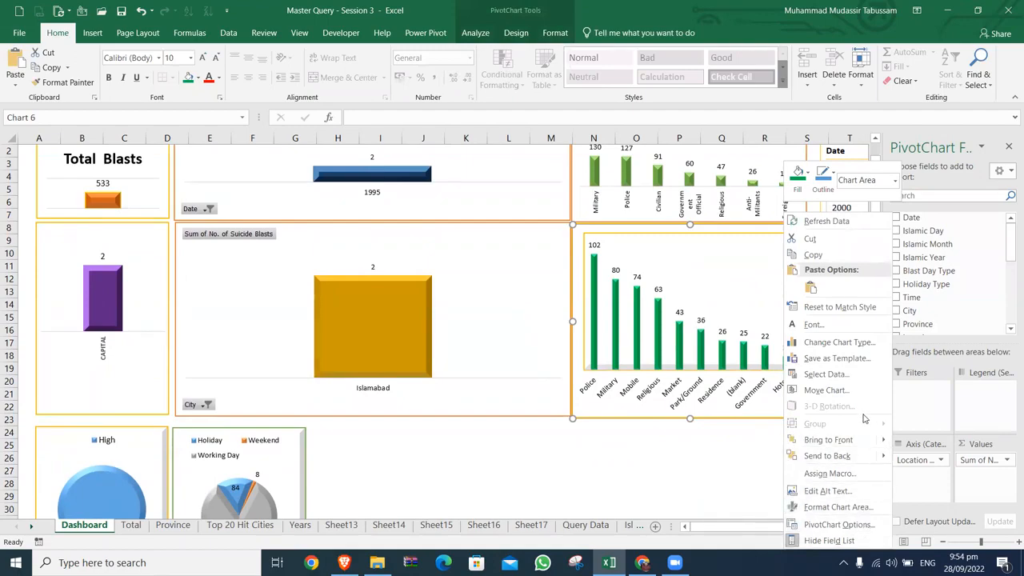
click(728, 457)
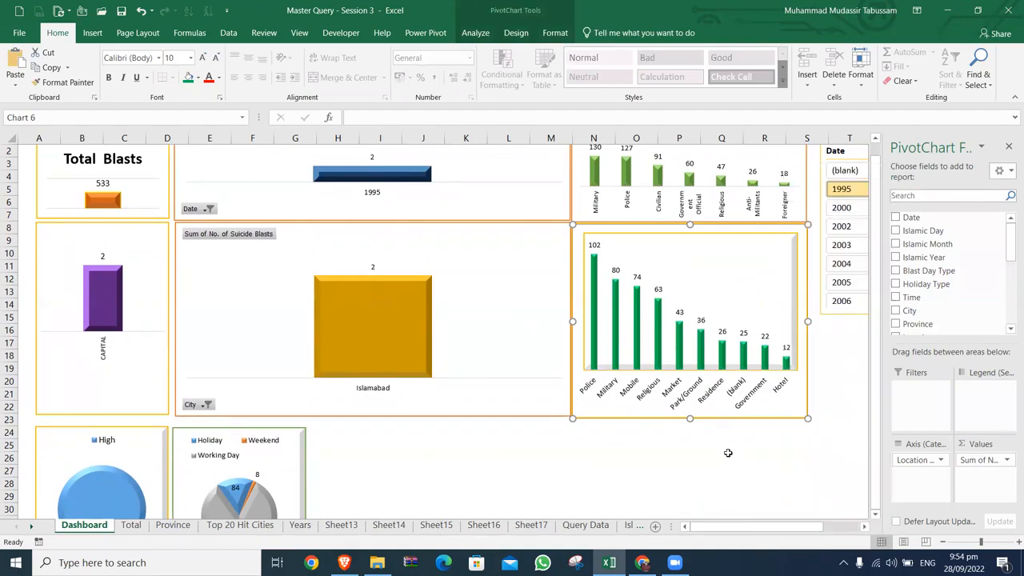
click(1008, 147)
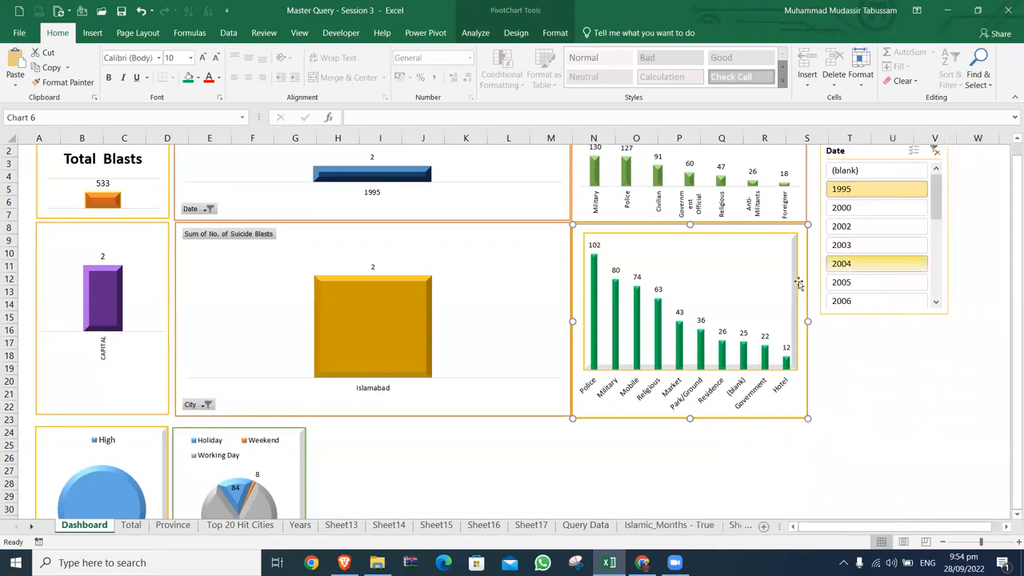
right_click(798, 240)
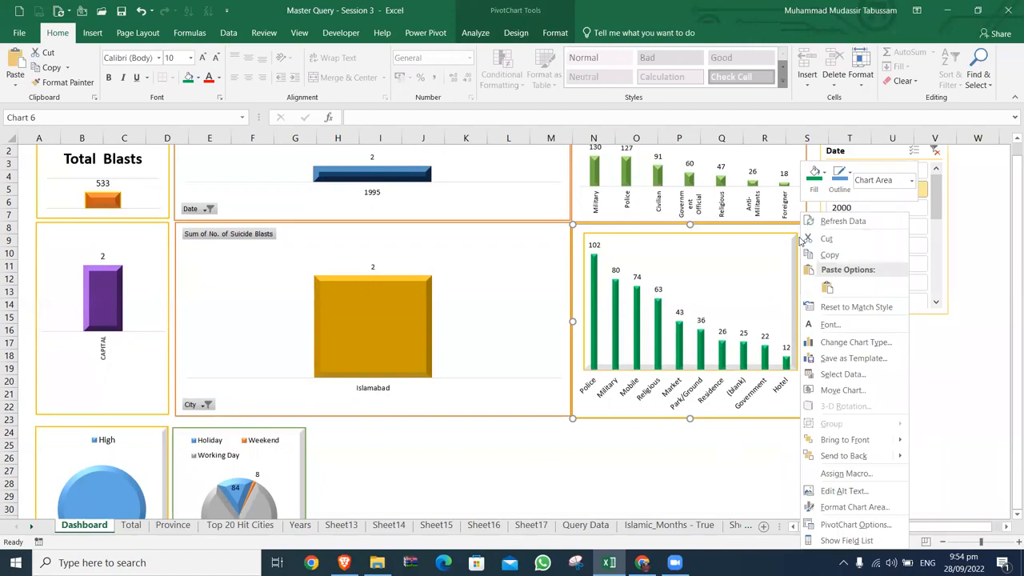
click(714, 490)
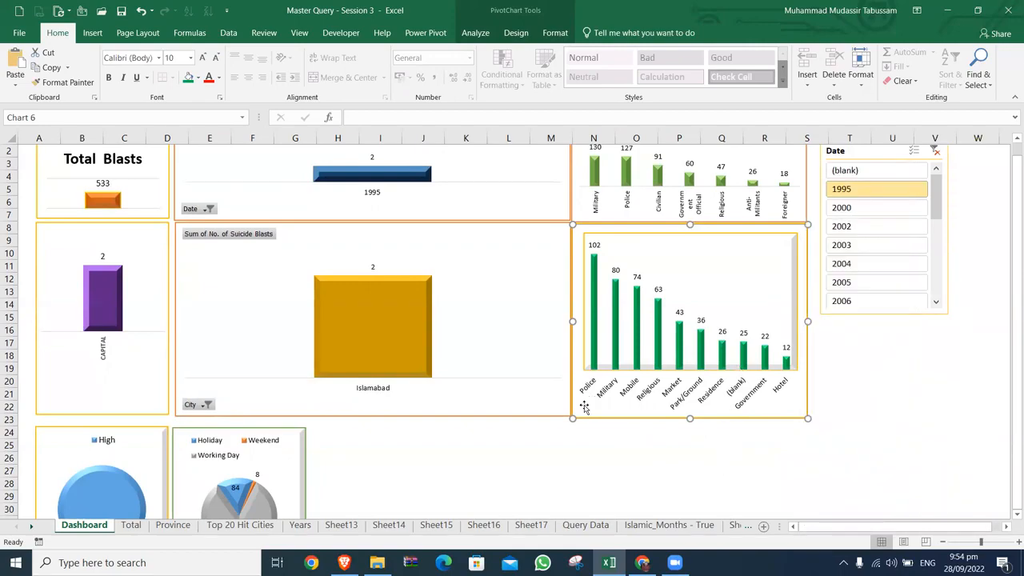
Examine the pivot tables on Sheet17, Sheet16, Sheet15 and Sheet14 to compare how they respond to the Date slicer
click(531, 525)
click(484, 525)
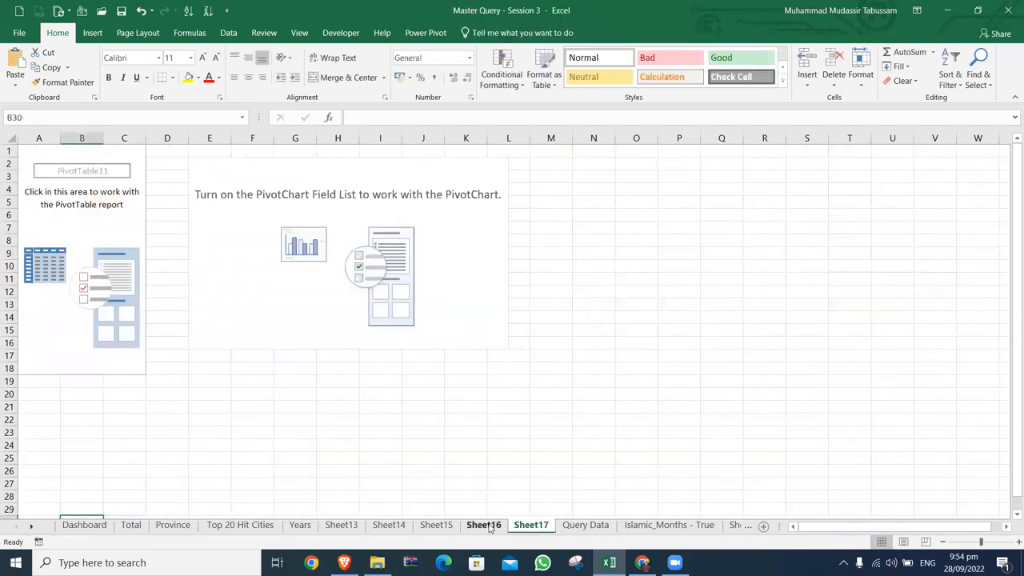
click(436, 525)
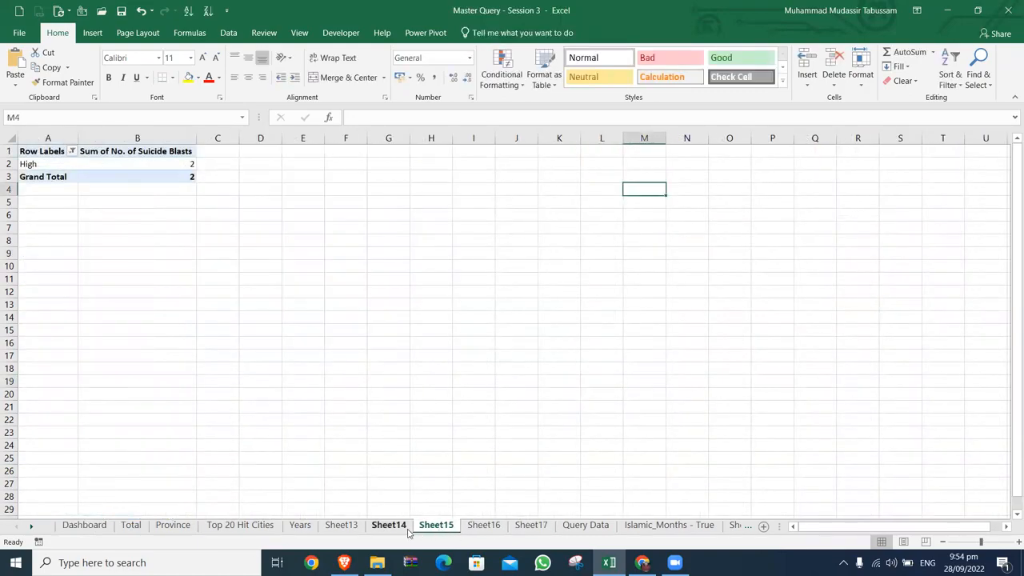
click(403, 529)
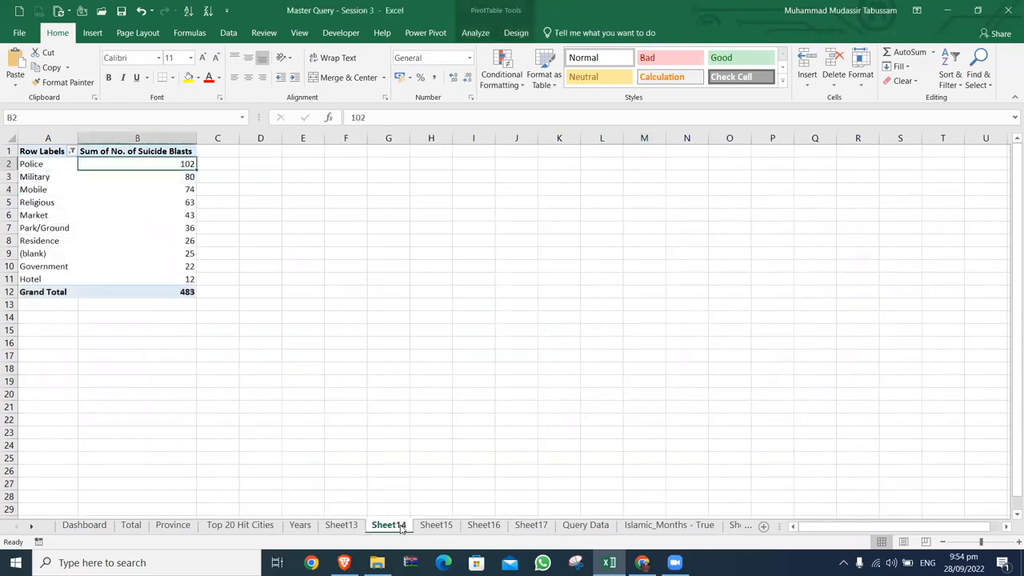
Try to add the location pivot table range A1:B12 on Sheet14 to the Power Pivot data model as a table with headers
drag(48, 151, 169, 288)
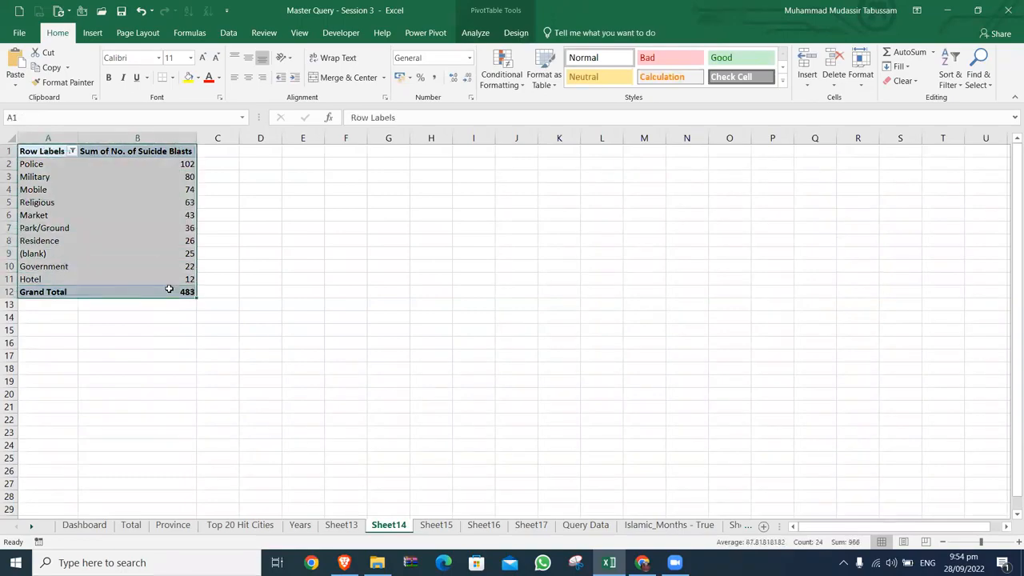
click(422, 33)
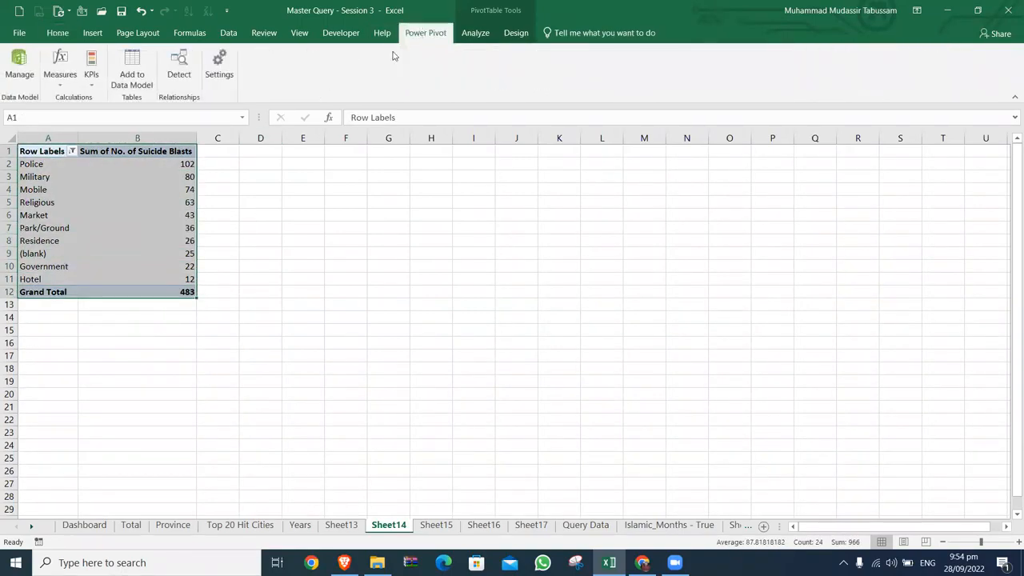
click(130, 90)
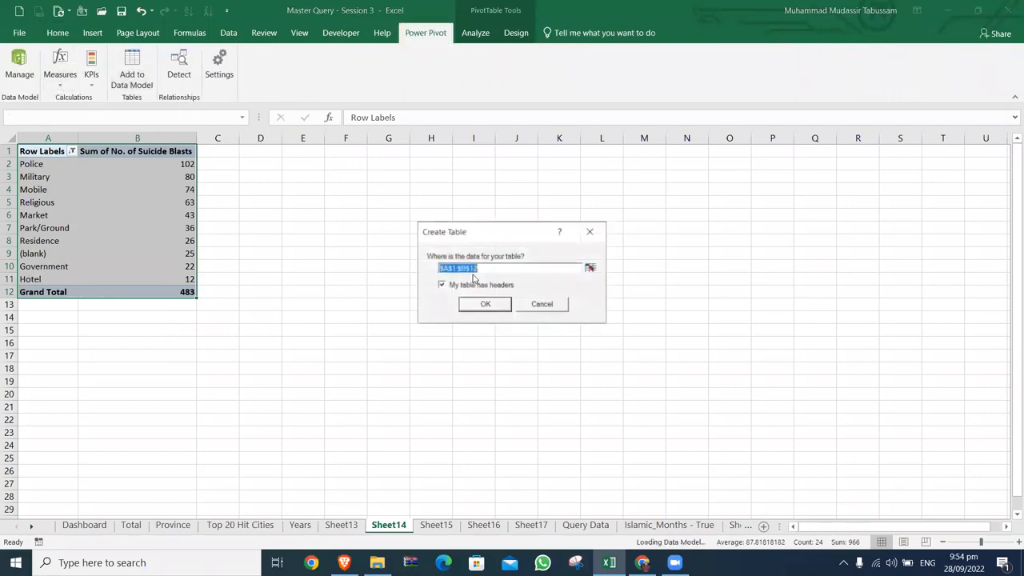
click(485, 306)
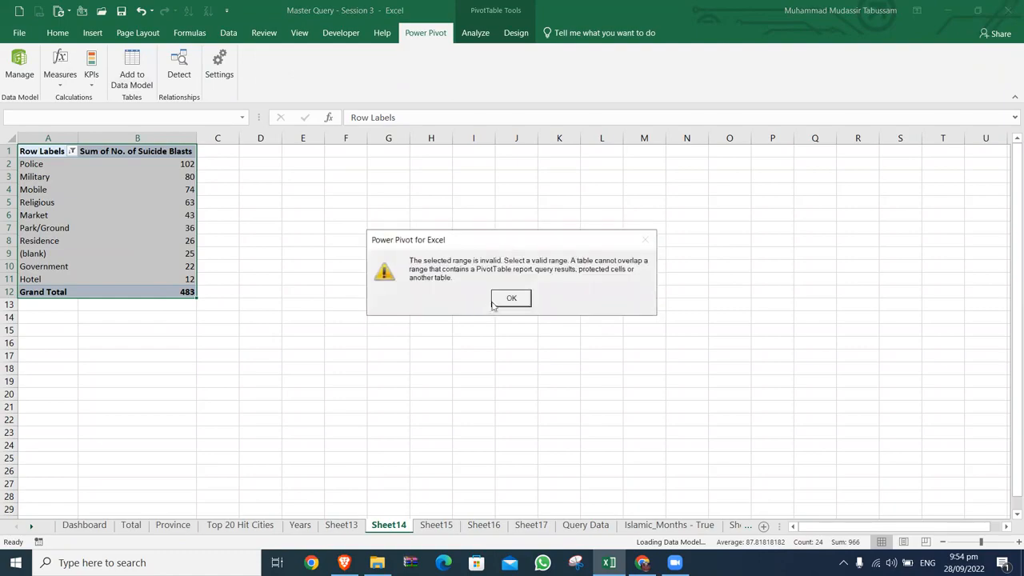
click(504, 297)
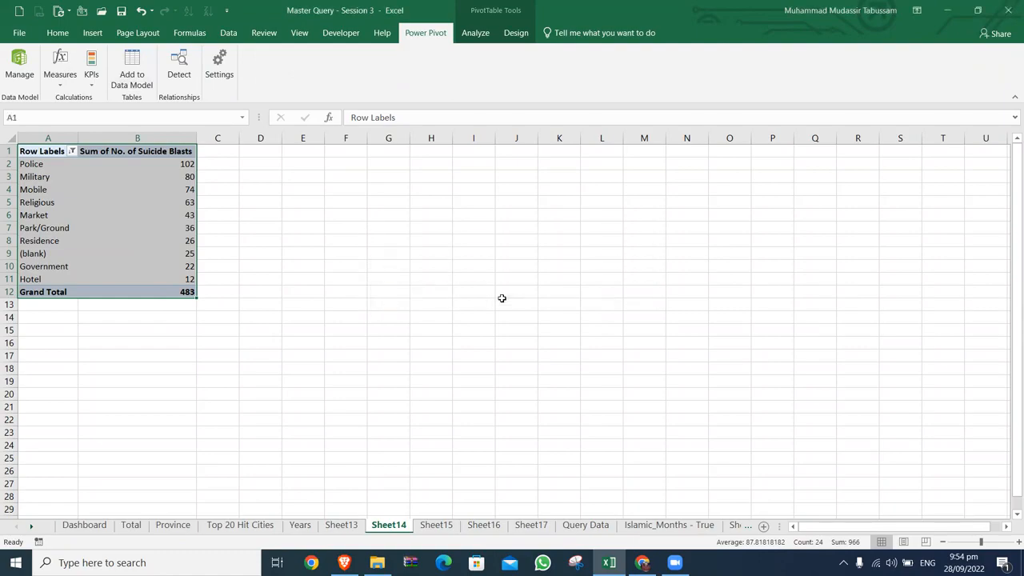
Return to the Dashboard sheet and clear the year filter from the Date slicer
click(84, 526)
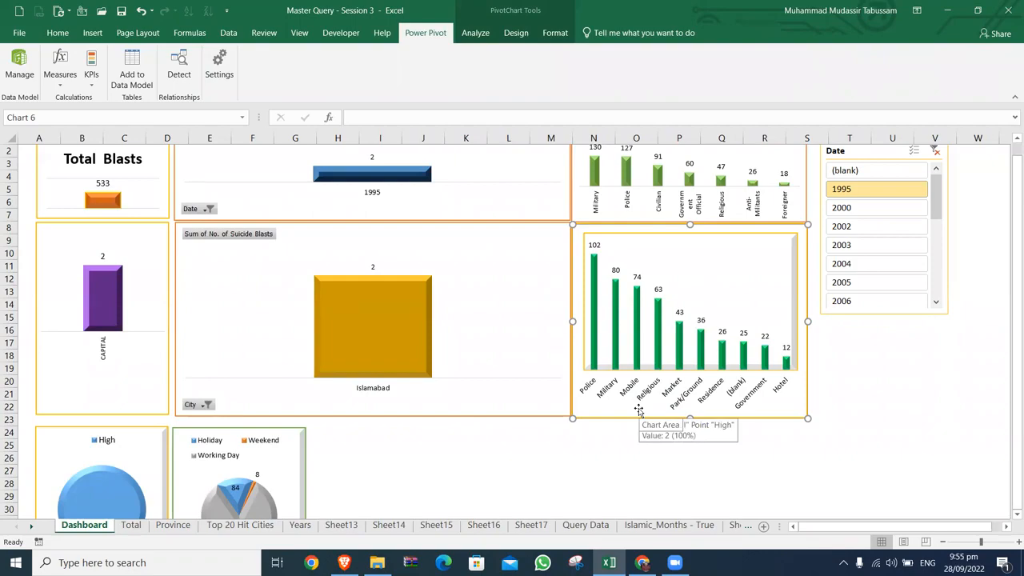
drag(638, 410, 655, 388)
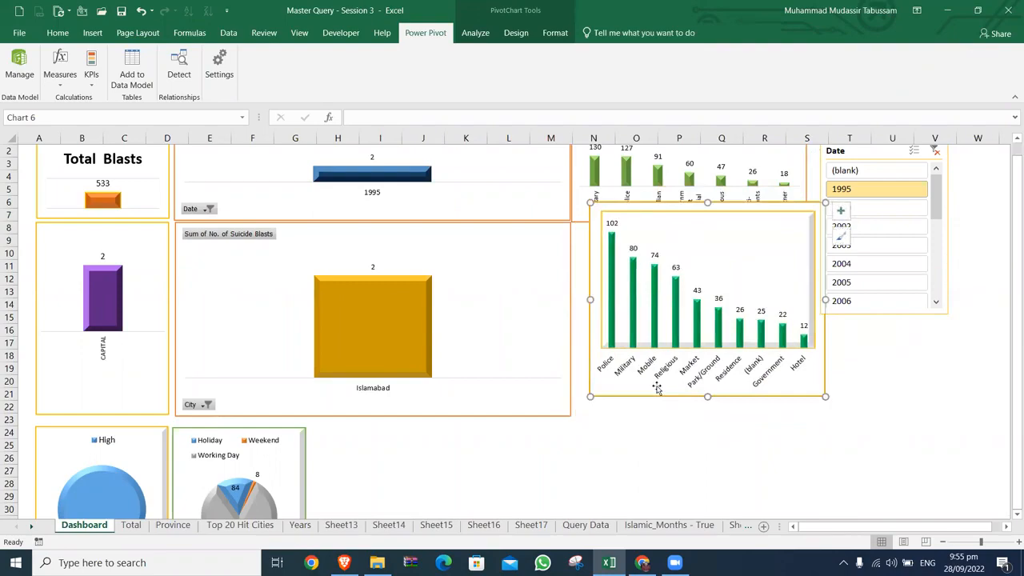
key(ctrl+z)
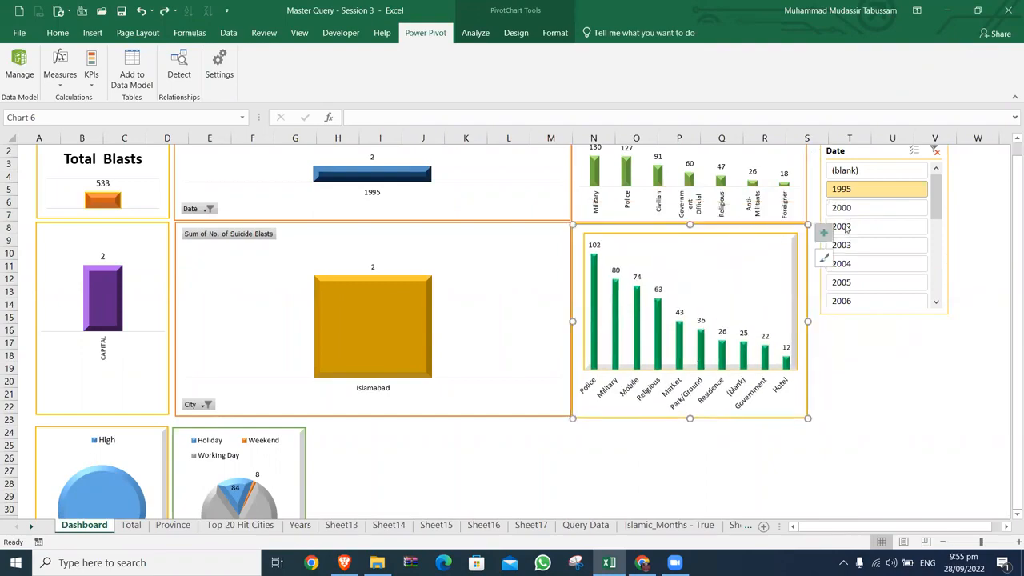
drag(1012, 221, 1009, 164)
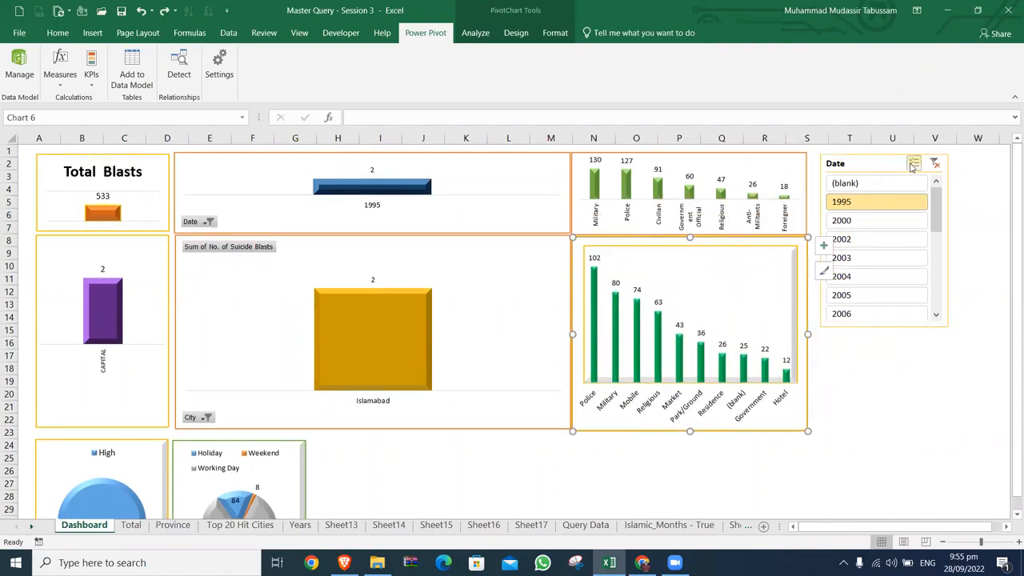
click(884, 159)
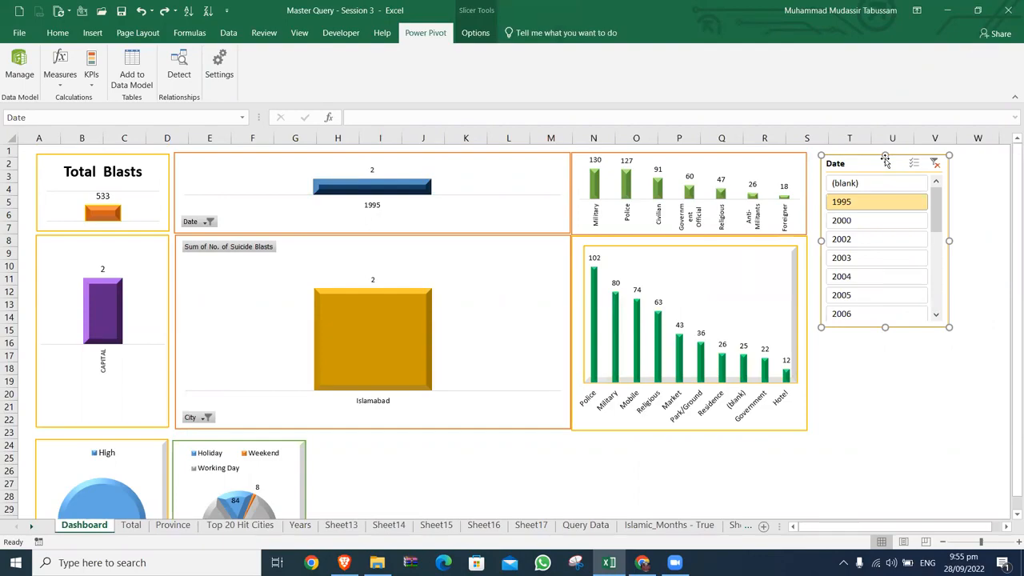
click(932, 164)
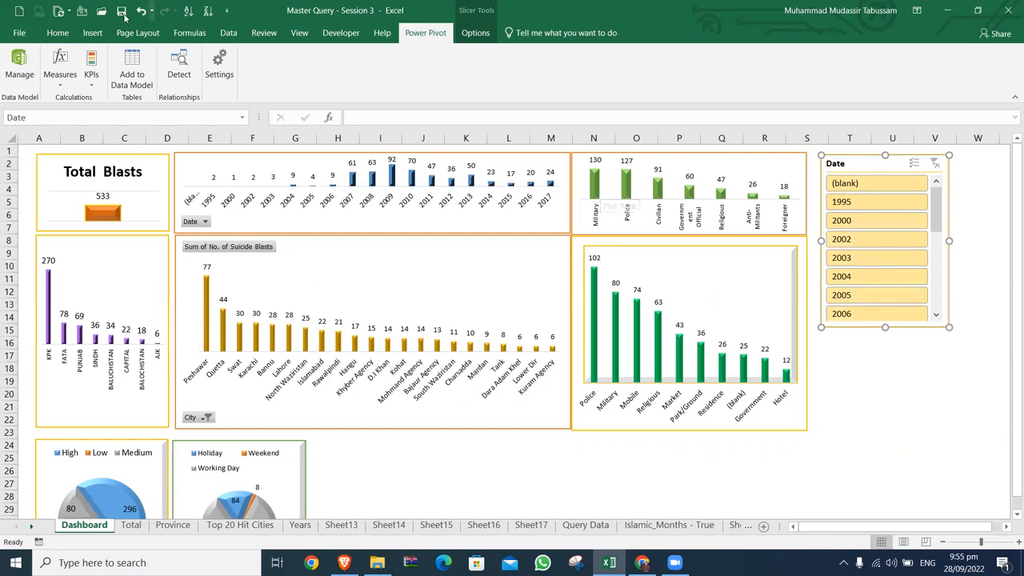
Check which slicers are connected to the city chart in its filter connections, leaving them as they are
click(57, 33)
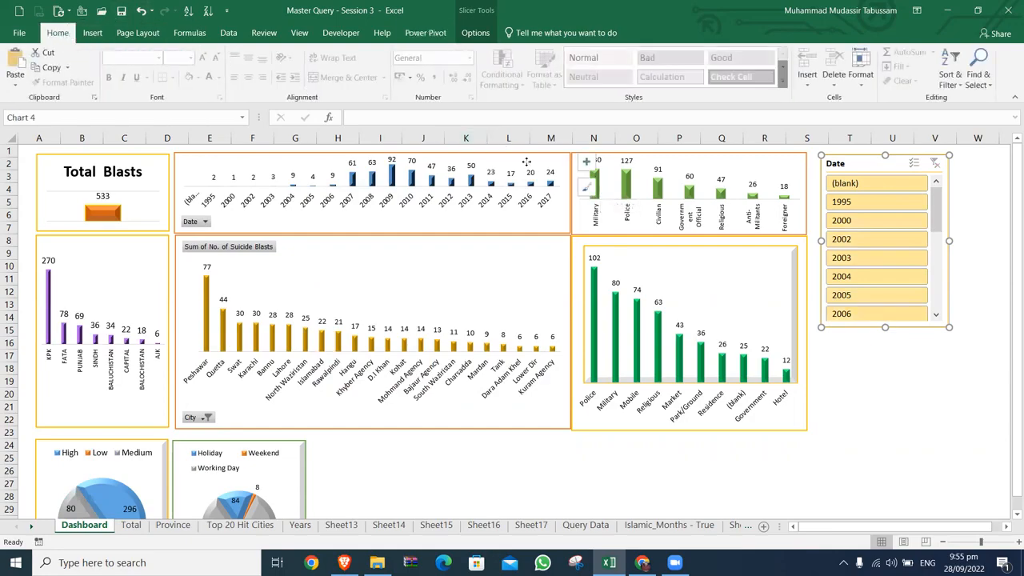
click(527, 164)
click(520, 270)
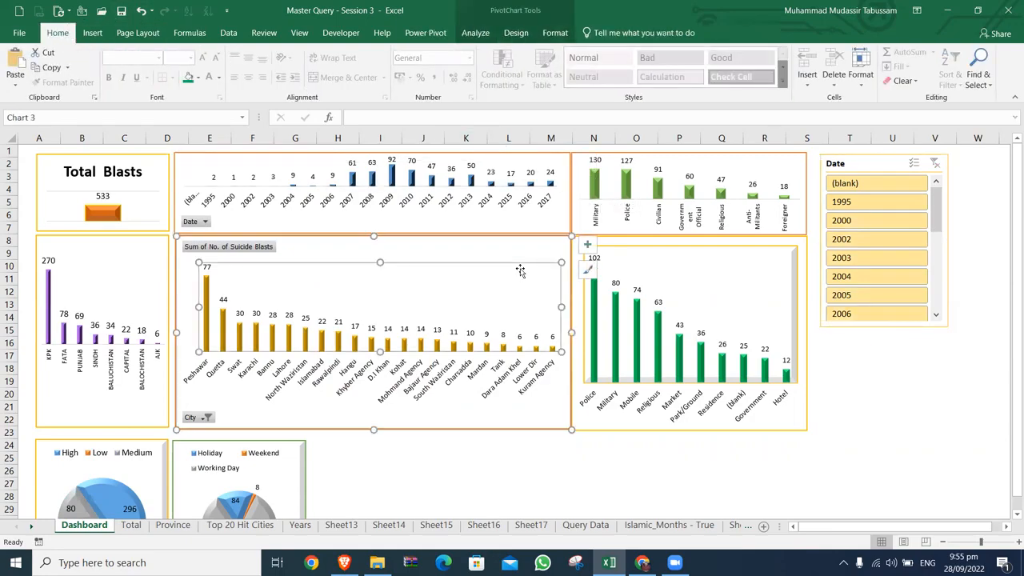
click(515, 33)
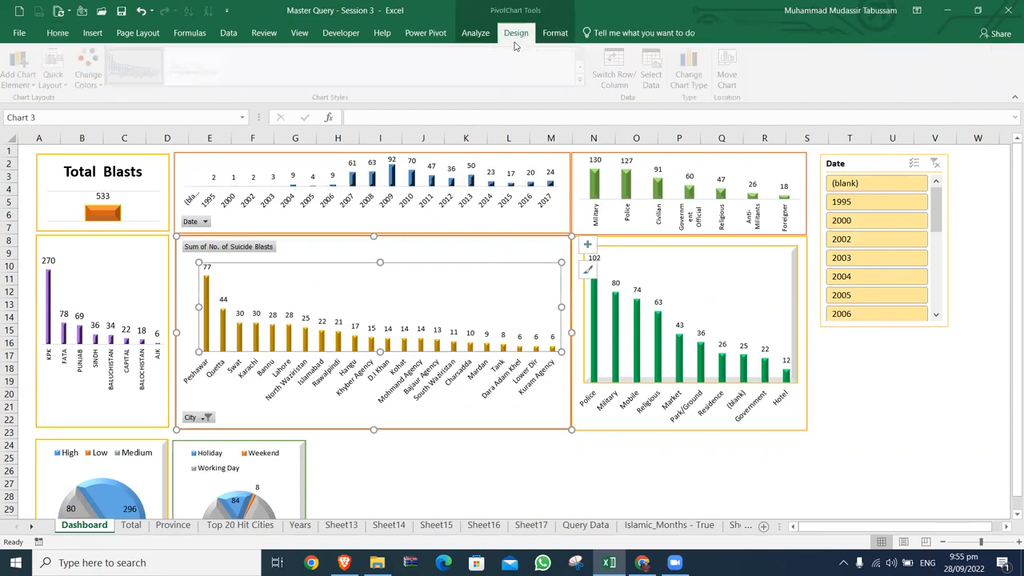
click(477, 32)
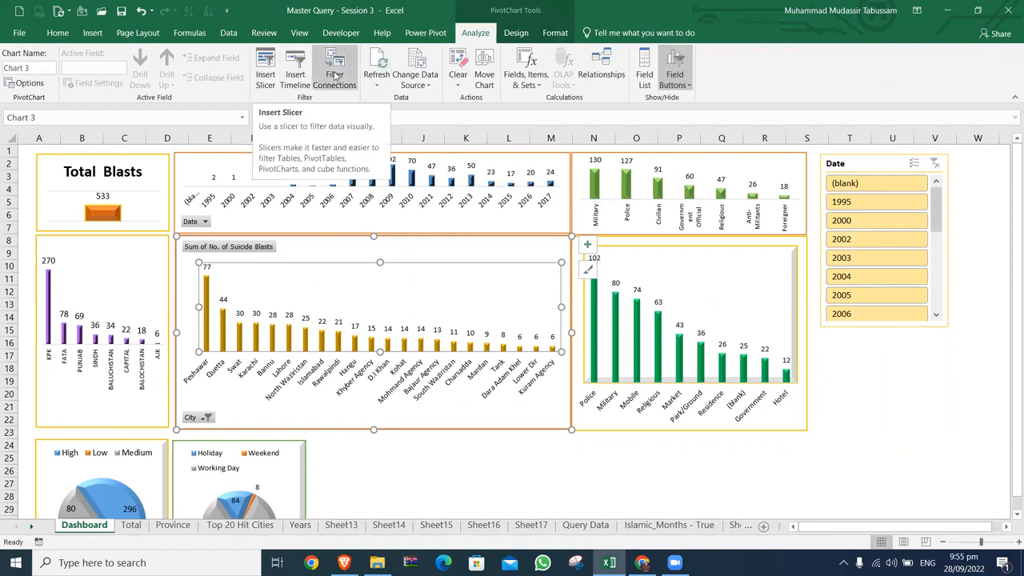
click(335, 75)
click(649, 421)
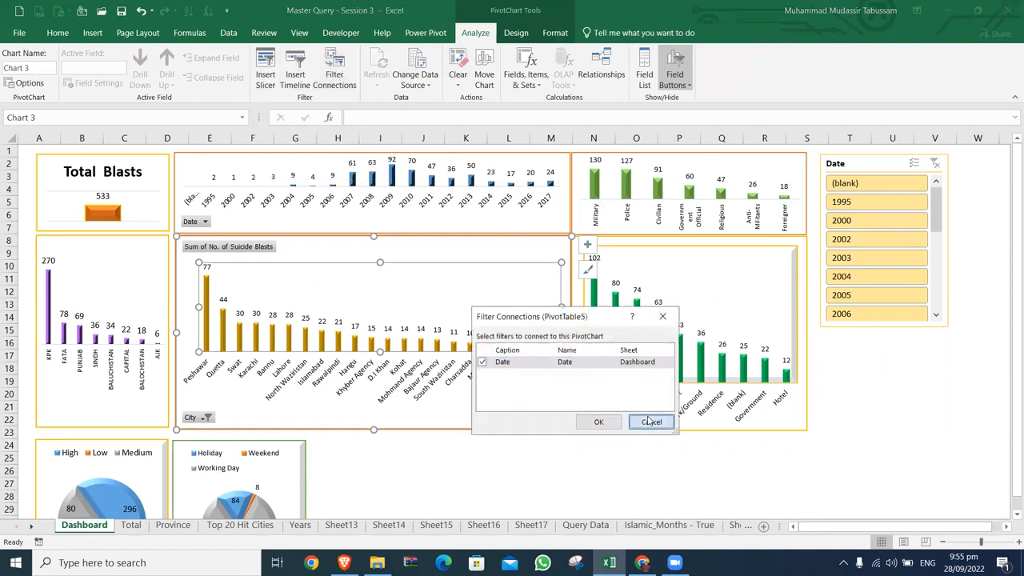
Insert a Holiday Type slicer from the city chart's pivot data
click(264, 72)
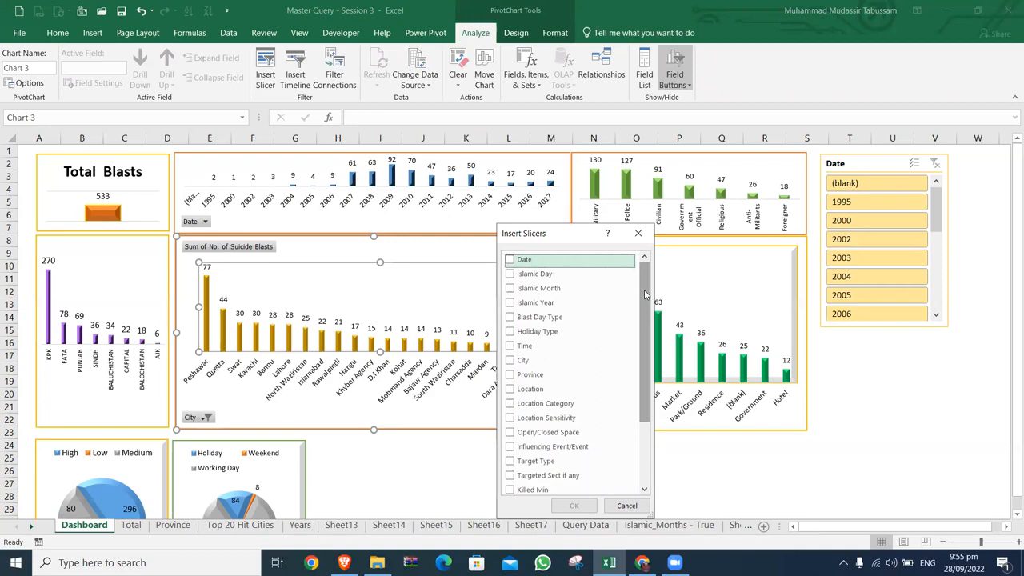
click(510, 331)
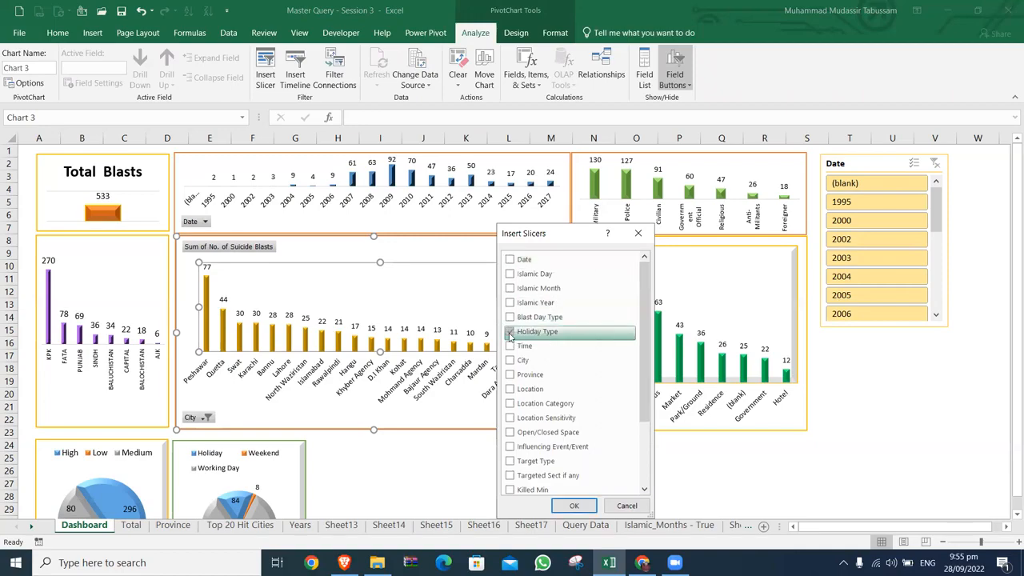
click(578, 501)
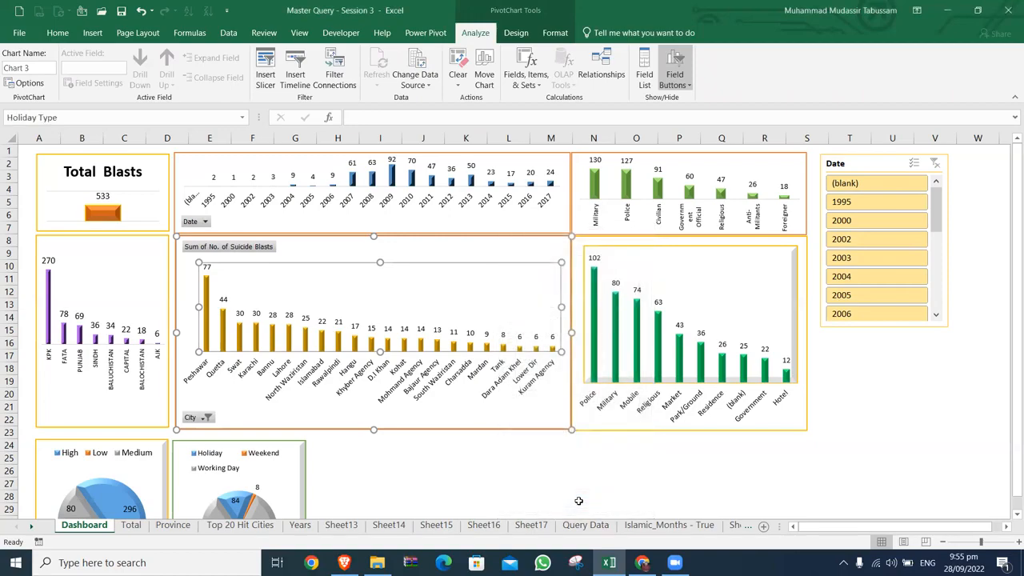
Shorten the Date slicer, place the Holiday Type slicer directly beneath it, and resize the Holiday Type slicer to about 7.58 cm high
drag(533, 250, 882, 233)
click(886, 327)
click(882, 237)
drag(886, 345, 882, 247)
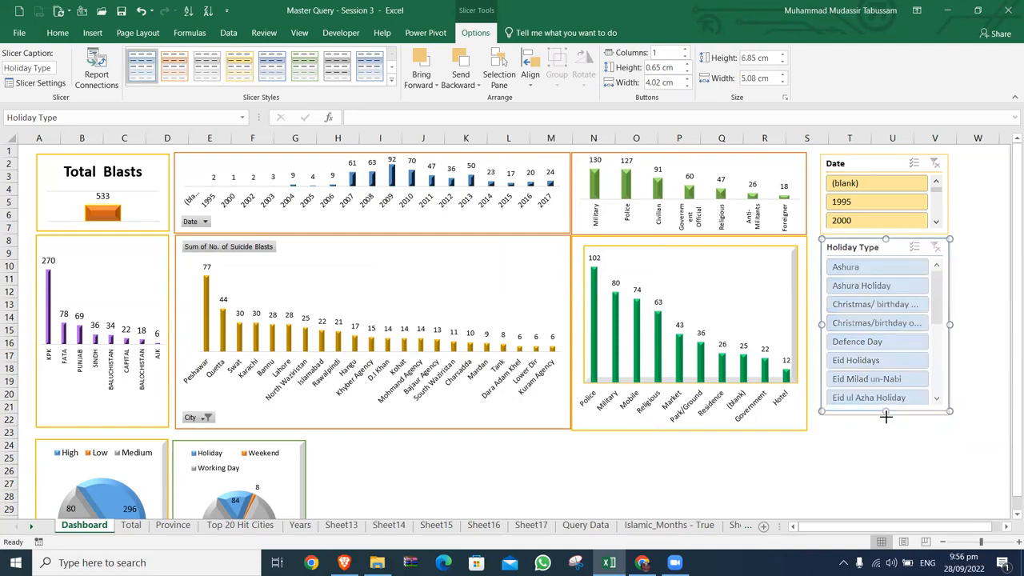
drag(886, 415, 886, 429)
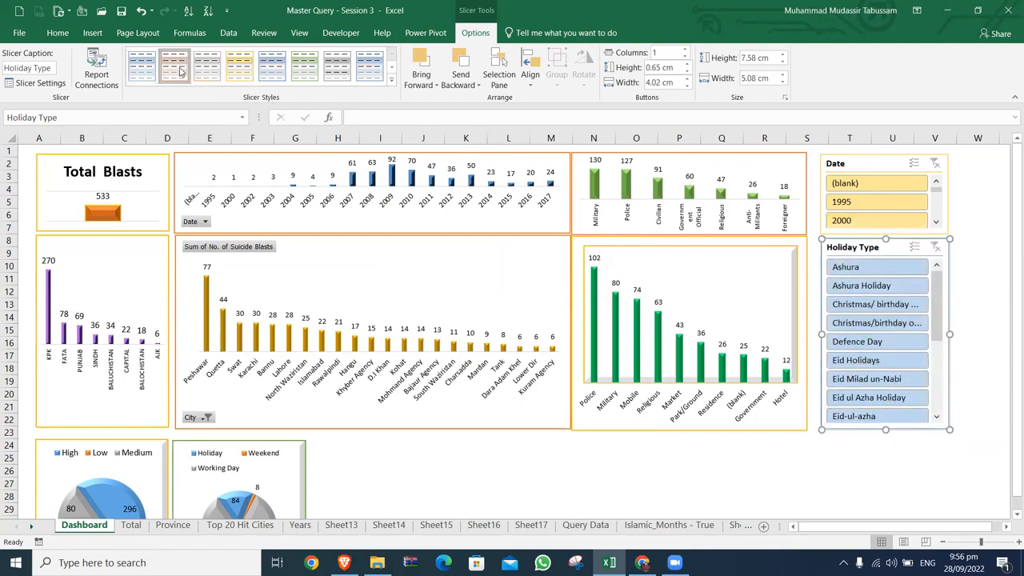
Apply the light orange style to the Holiday Type slicer and connect it to PivotTable4, PivotTable9, PivotTable11 and PivotTable6 as well
right_click(900, 248)
click(849, 406)
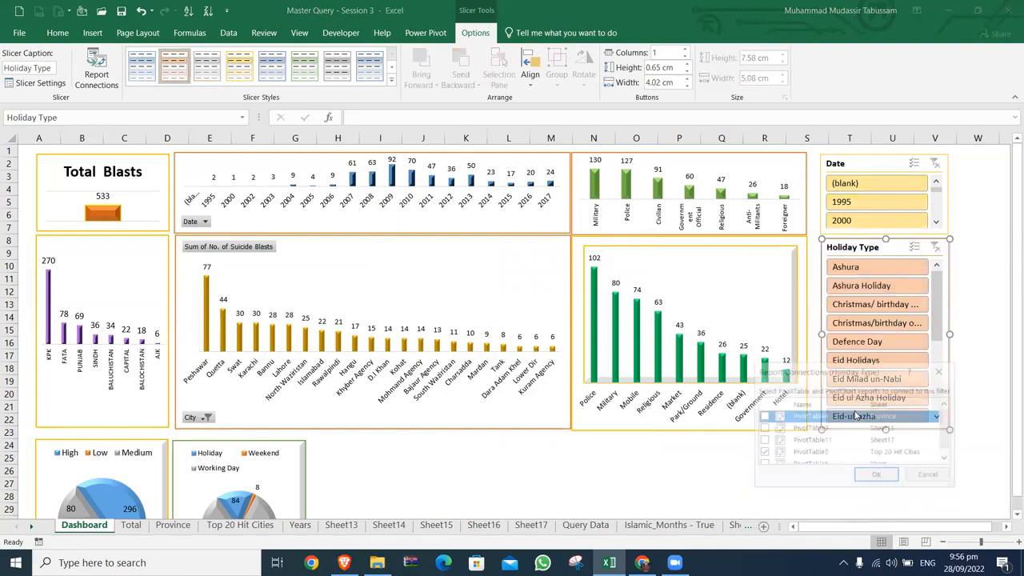
drag(841, 372, 483, 190)
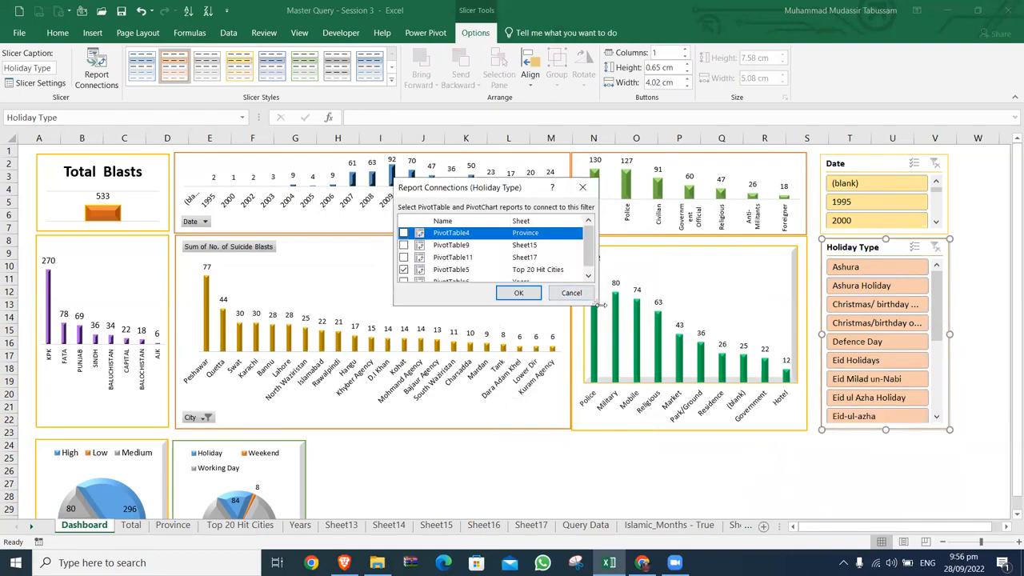
drag(594, 300, 728, 424)
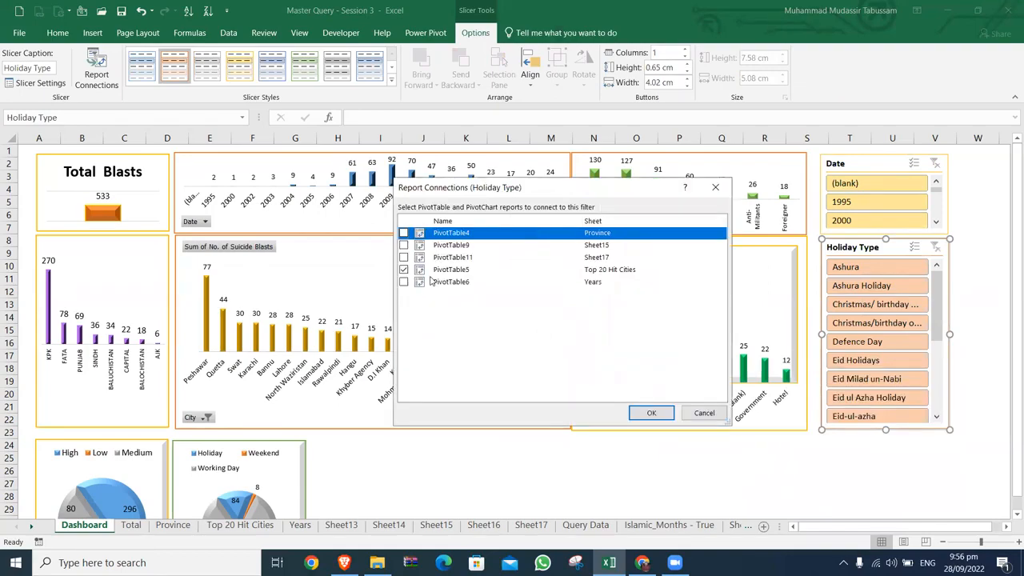
click(404, 233)
click(404, 245)
click(404, 245)
click(404, 256)
click(404, 281)
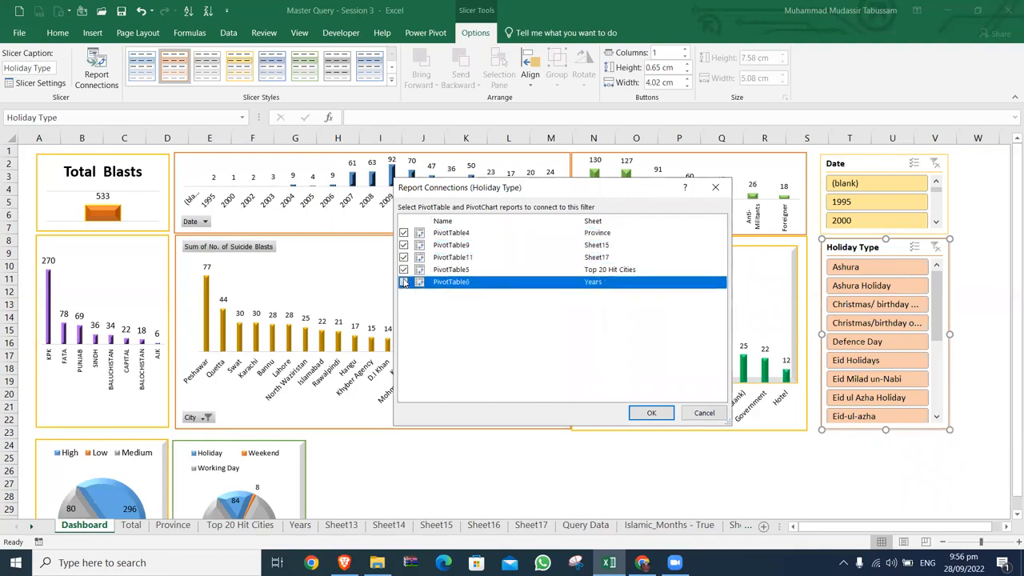
click(652, 412)
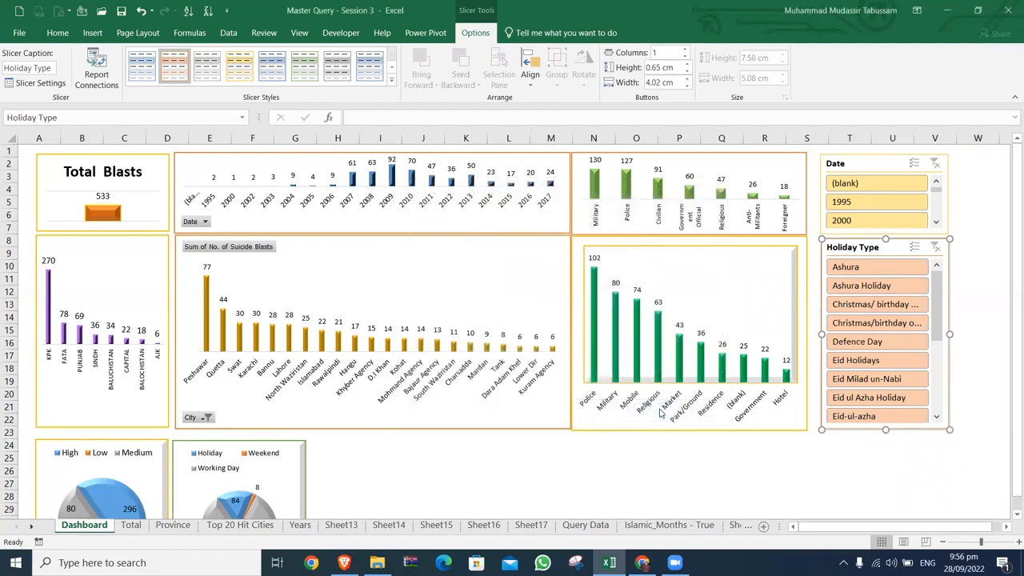
Check the Total Blasts chart's PivotChart options for a data connection setting and leave them unchanged
click(710, 242)
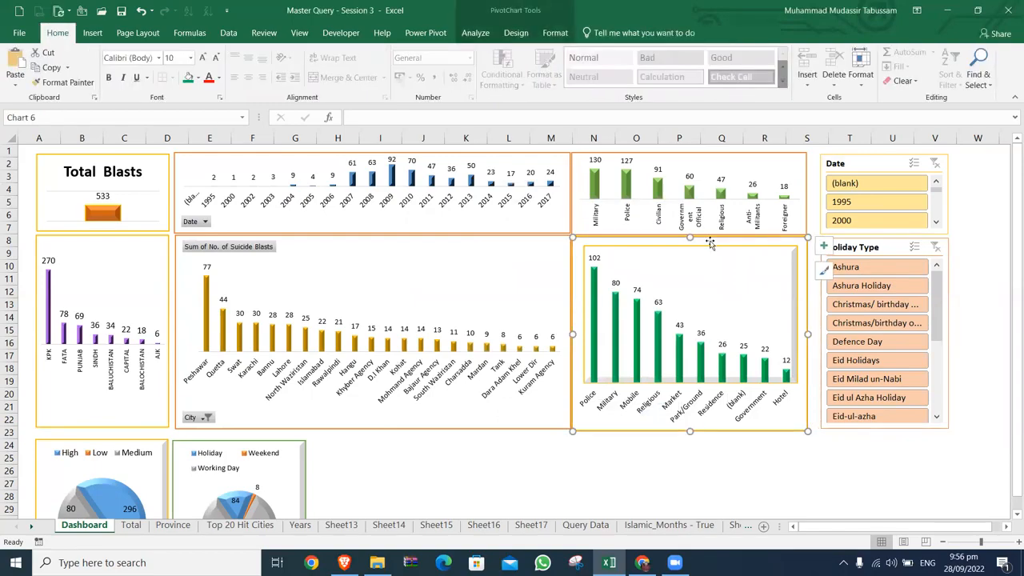
right_click(151, 165)
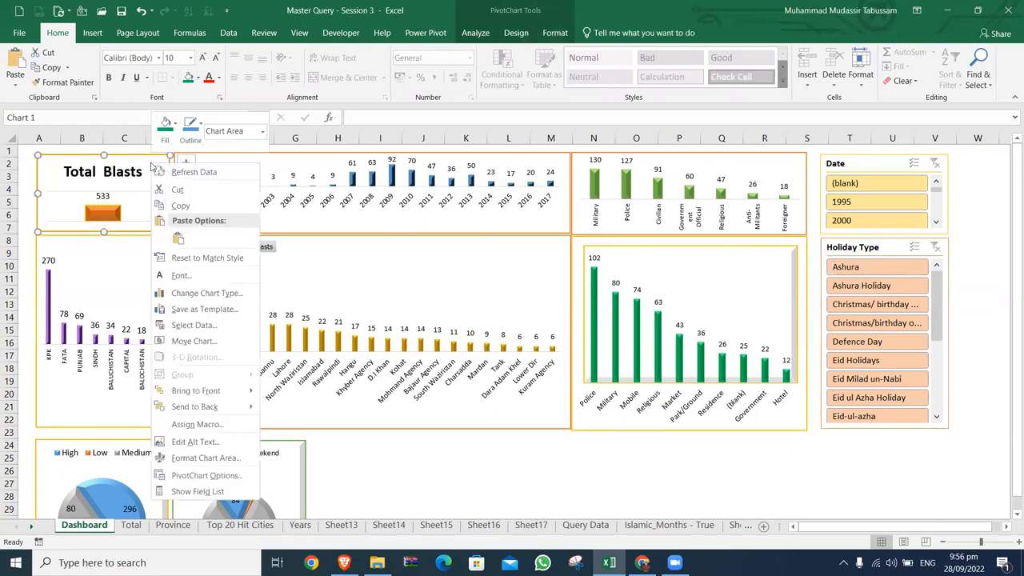
key(Escape)
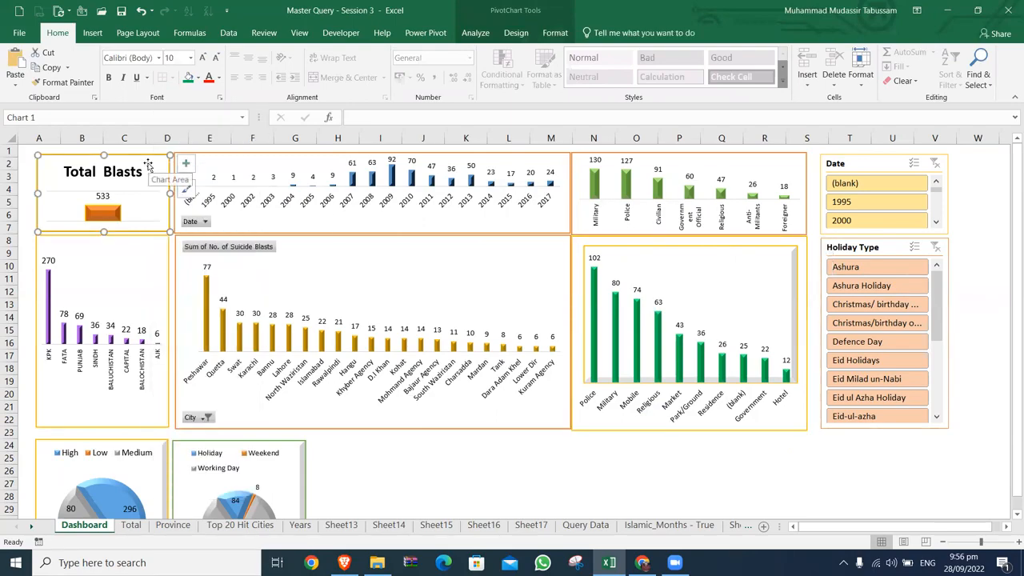
right_click(148, 164)
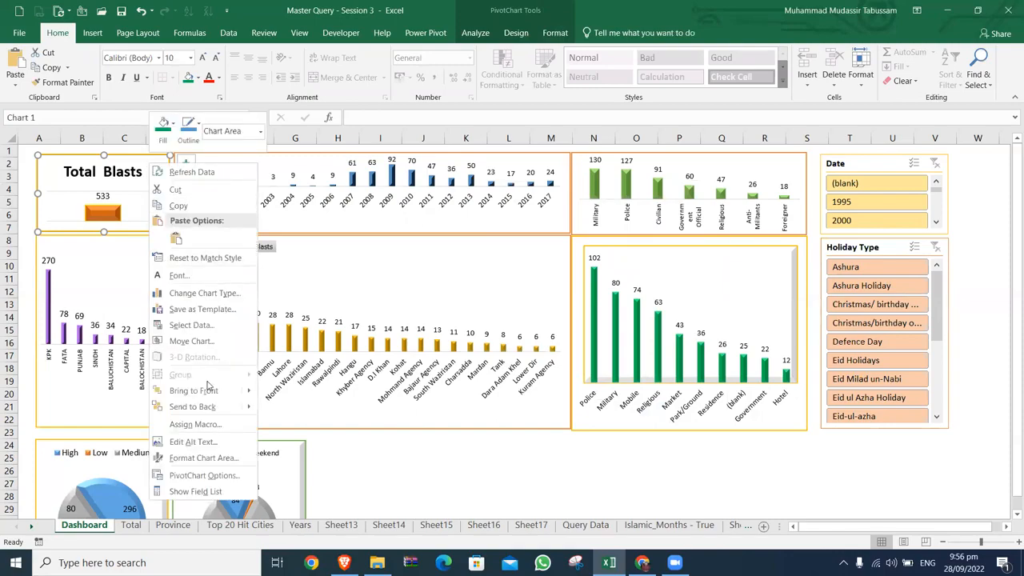
click(229, 477)
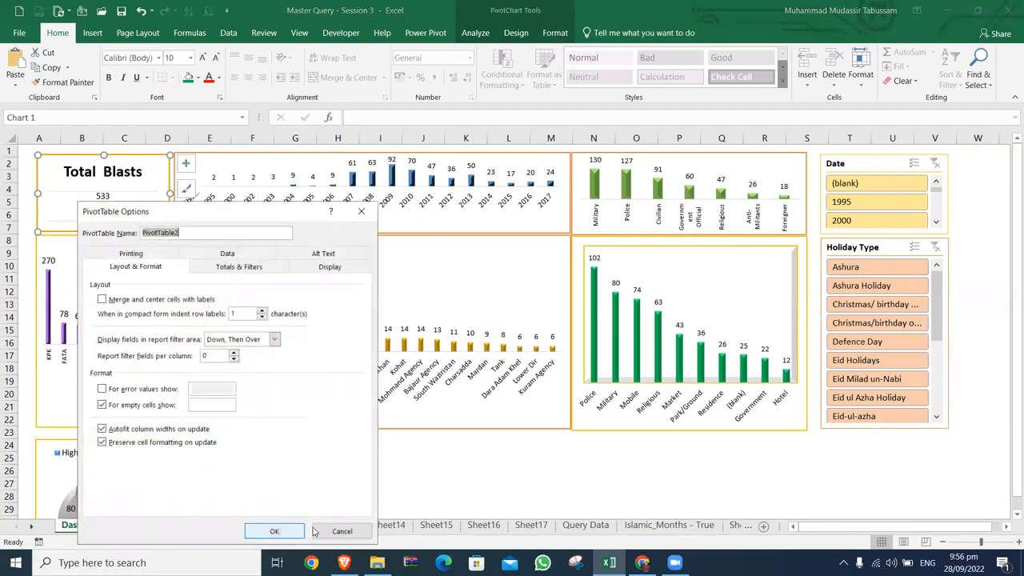
click(337, 532)
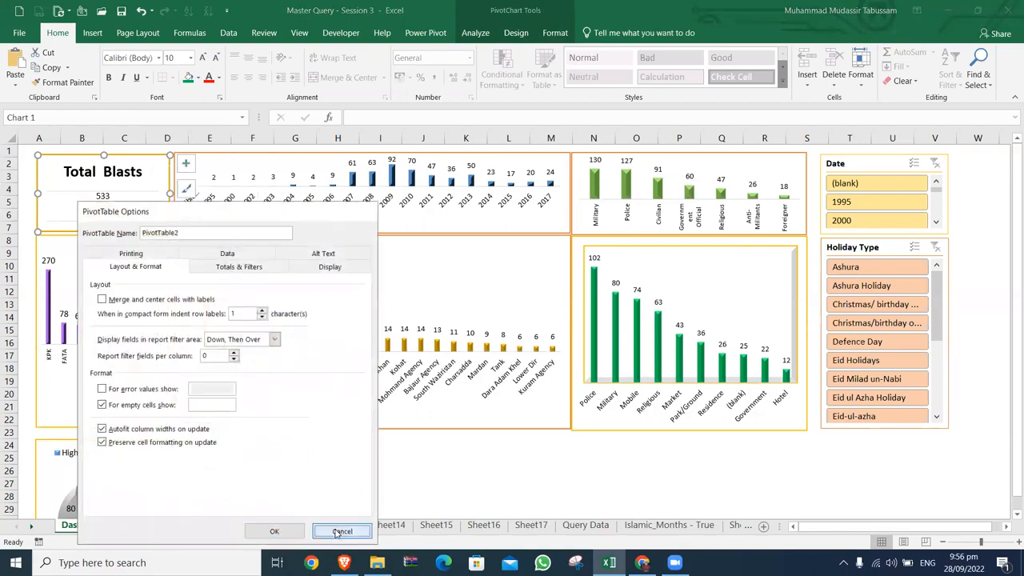
click(854, 248)
right_click(855, 248)
key(Escape)
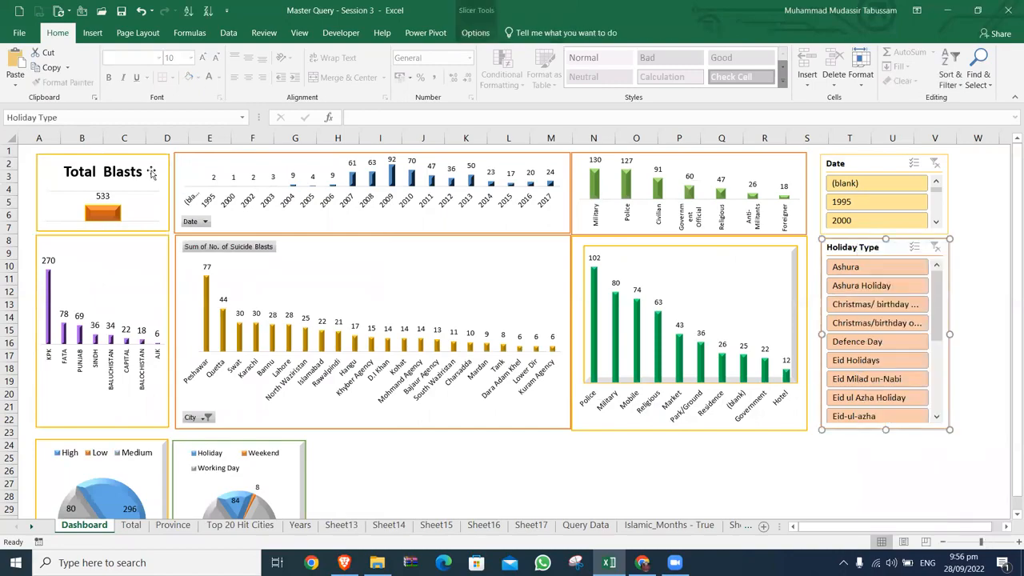
click(152, 165)
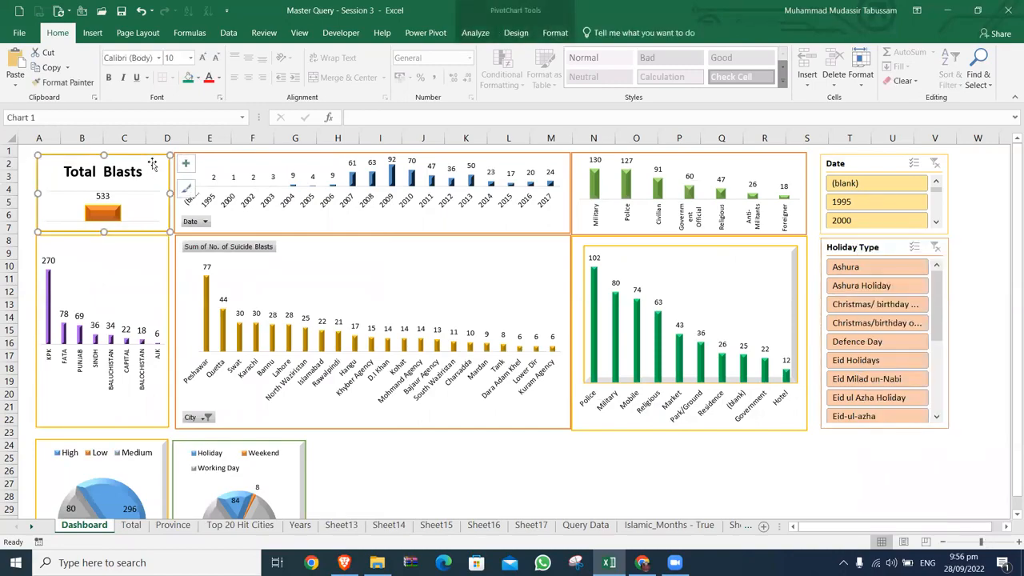
click(242, 118)
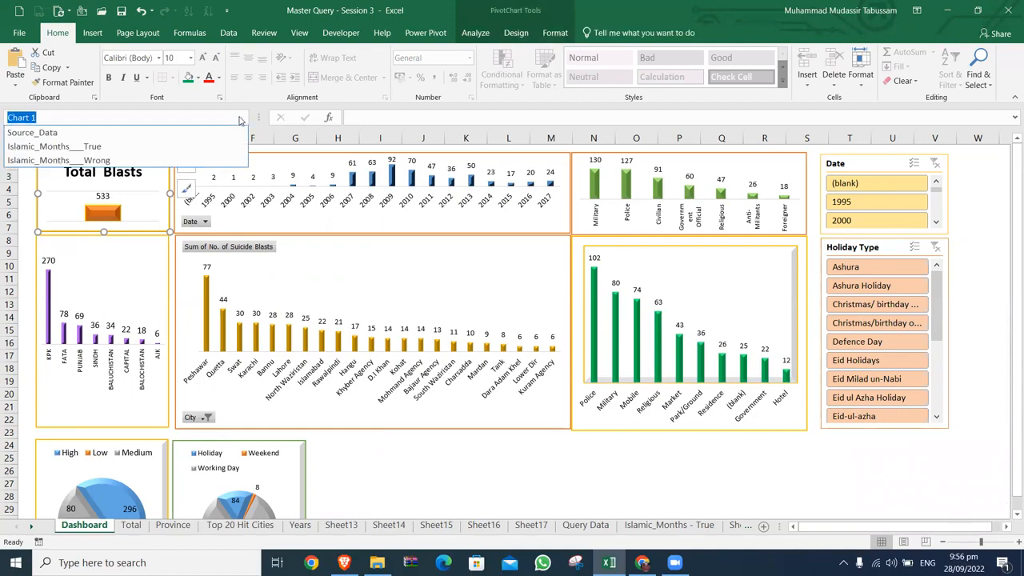
click(239, 119)
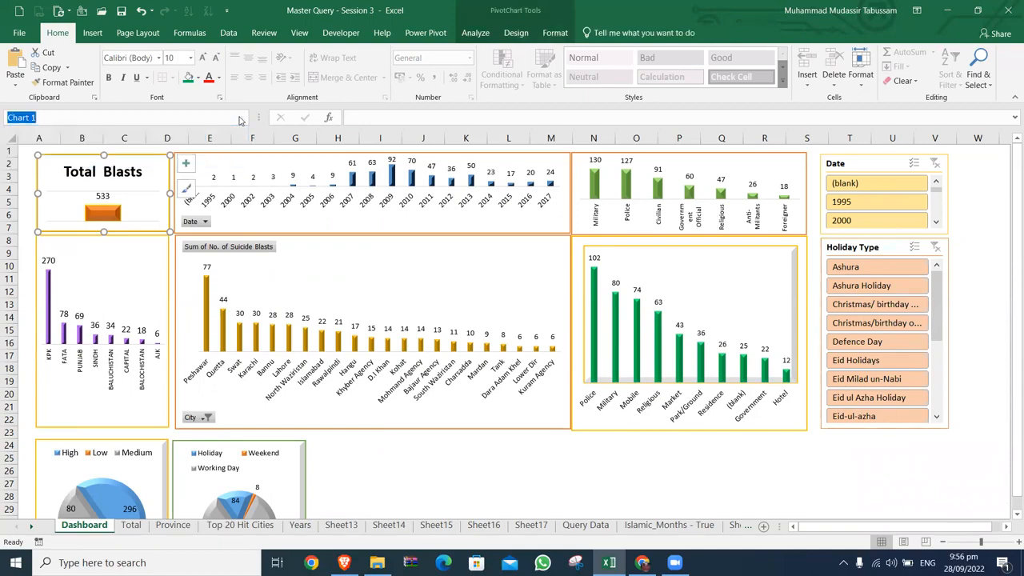
Review the Holiday Type slicer's report connections, enlarging the dialog to see the full list of pivot tables
right_click(867, 253)
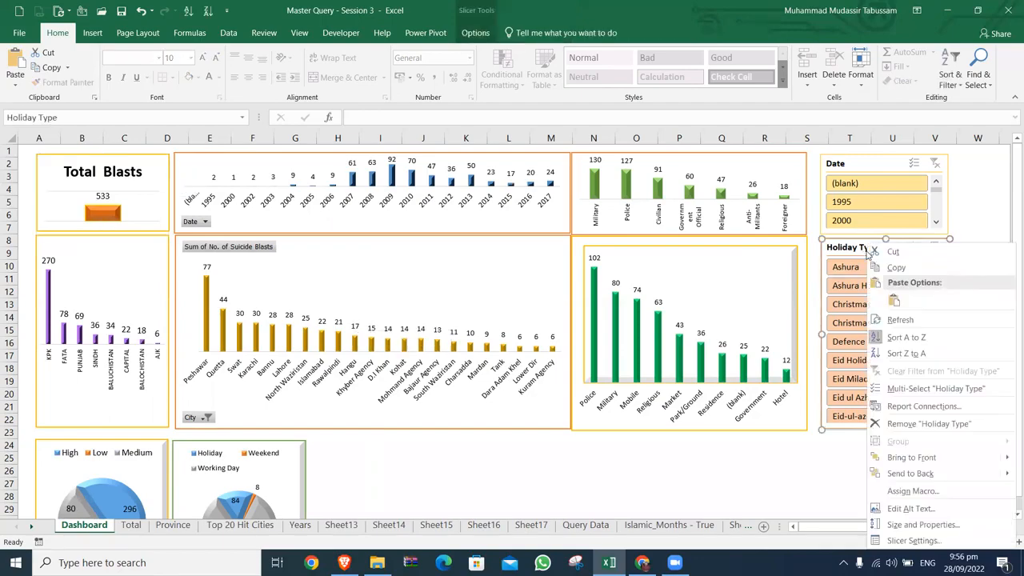
click(924, 406)
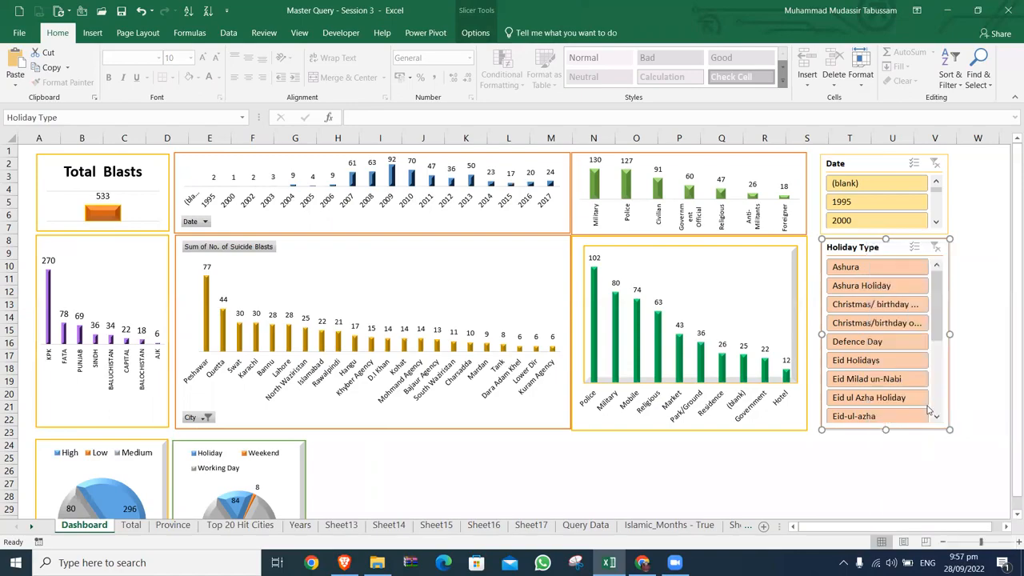
drag(869, 366, 465, 213)
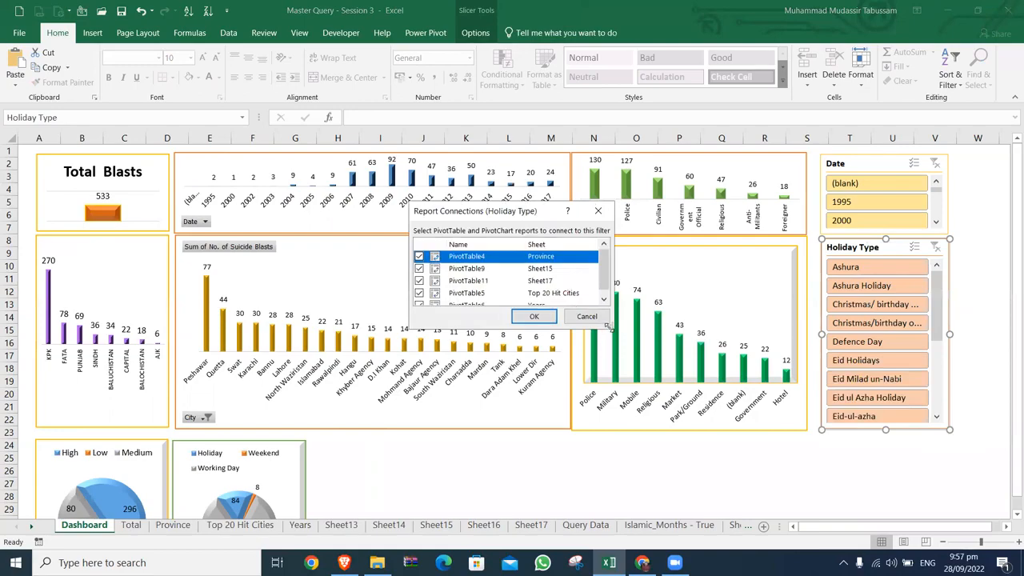
drag(607, 326, 761, 451)
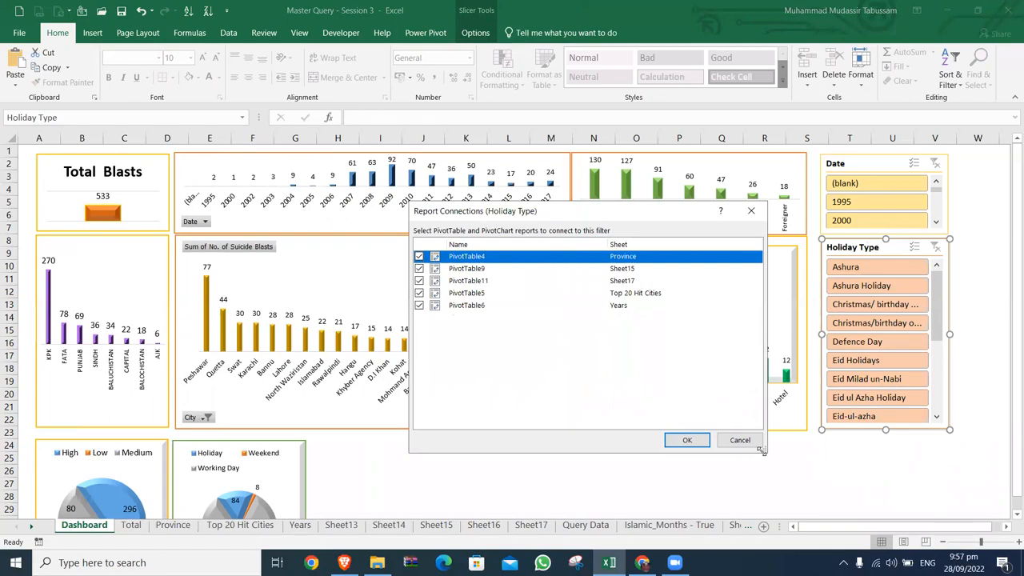
click(687, 440)
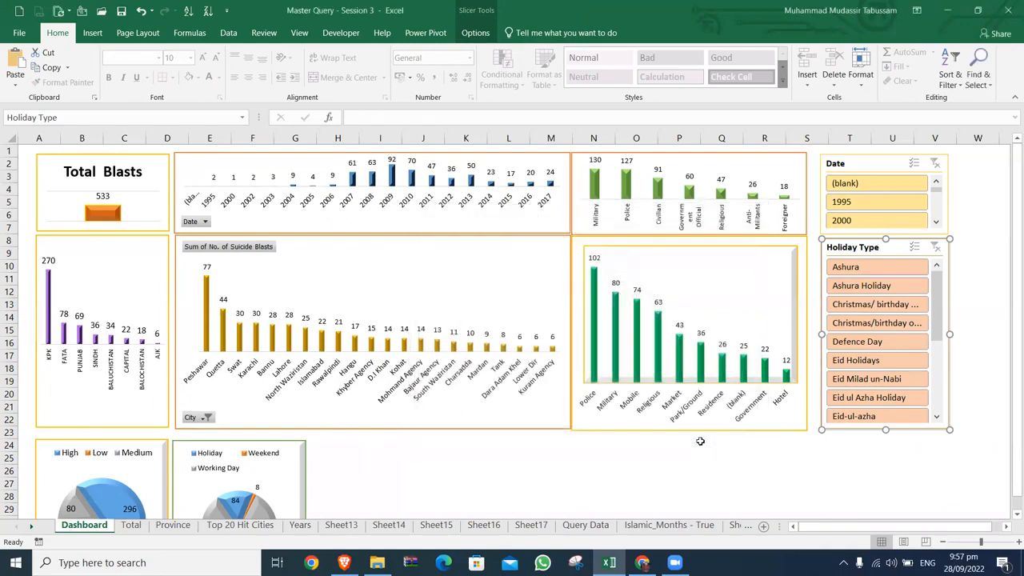
Test the Holiday Type slicer by filtering the dashboard to Ashura, and clear that filter again
click(871, 267)
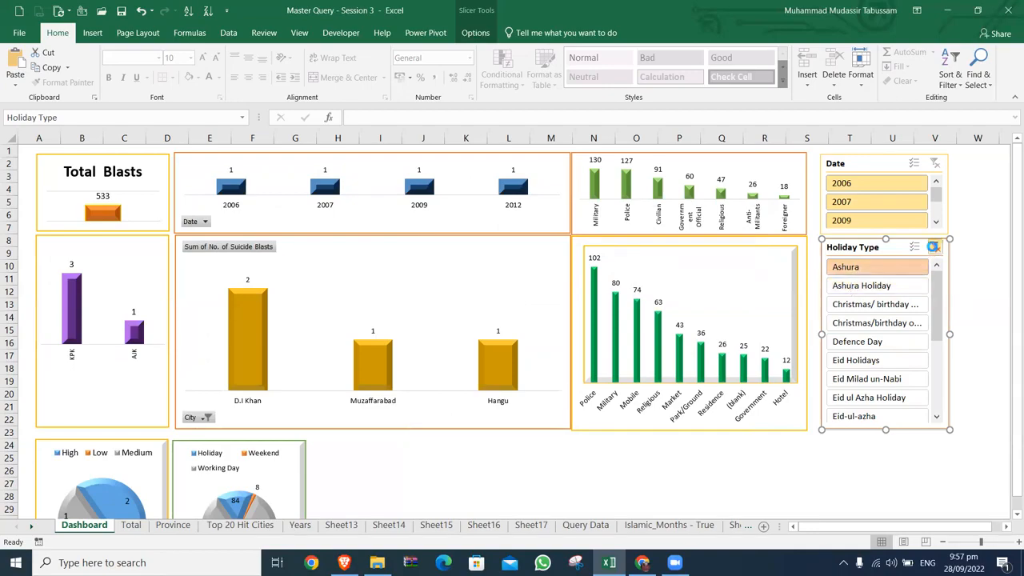
click(932, 247)
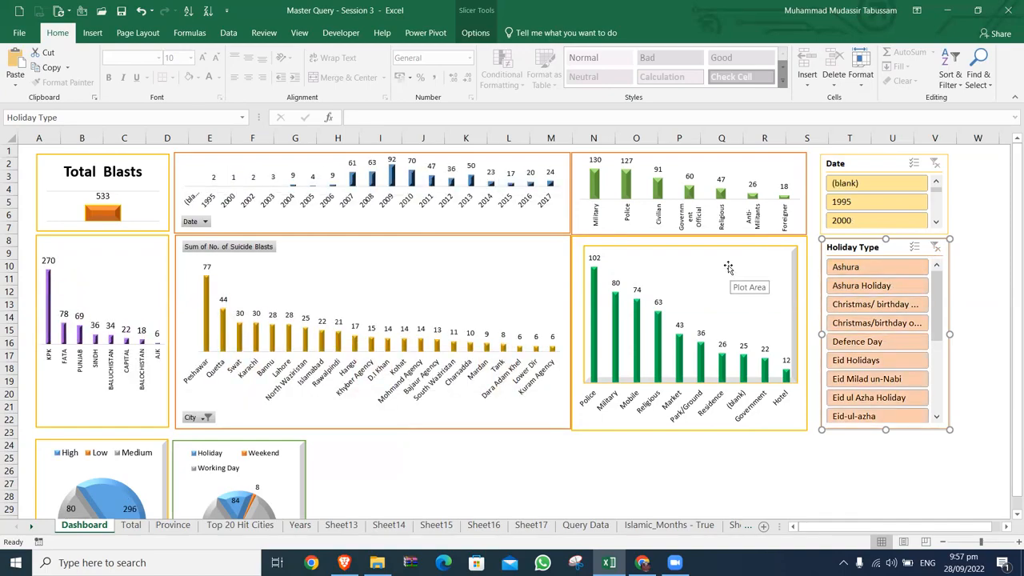
Check which pivot table feeds the location category chart in its data source settings, leaving the settings as they are
click(804, 243)
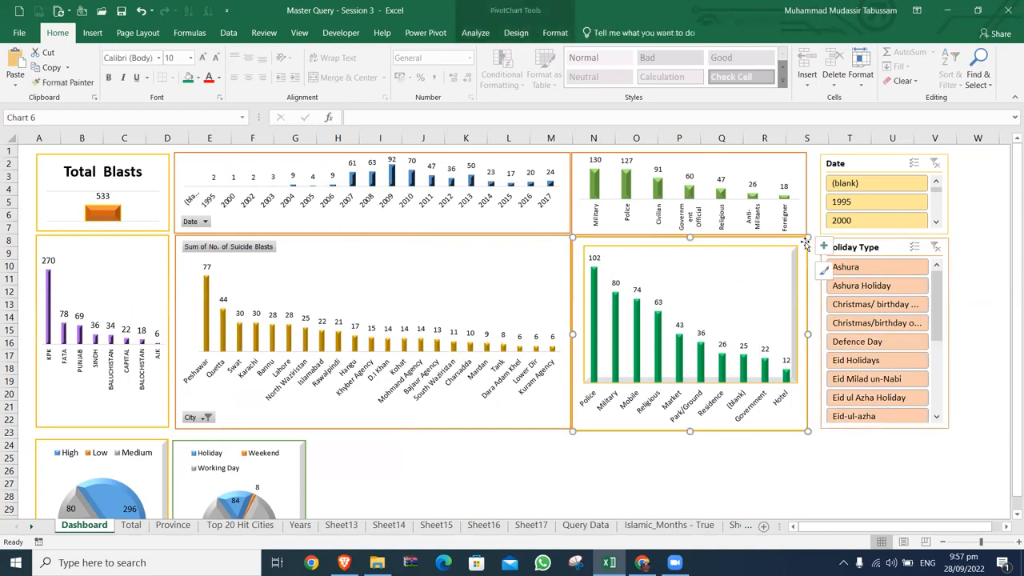
right_click(730, 276)
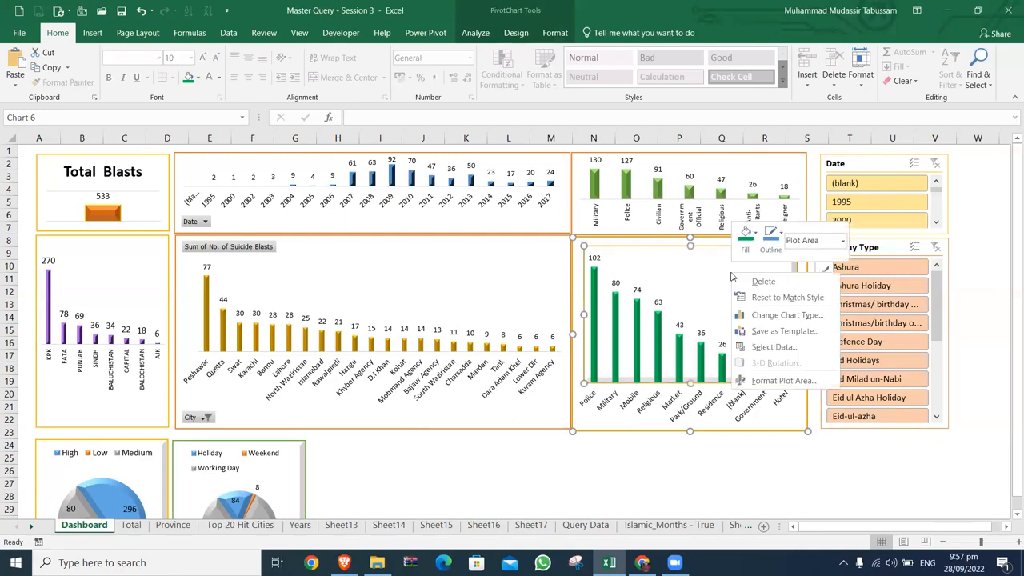
click(772, 346)
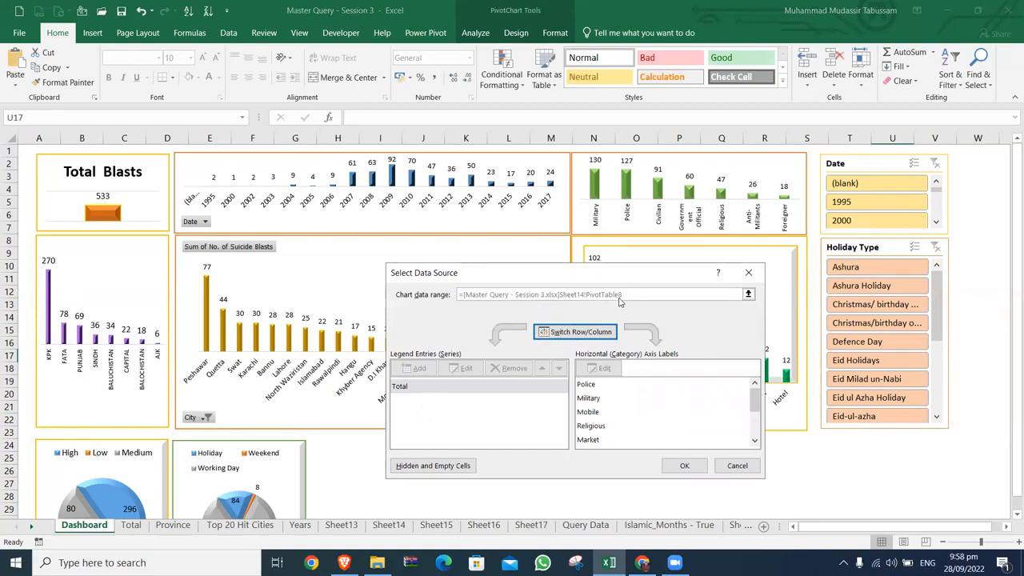
click(729, 464)
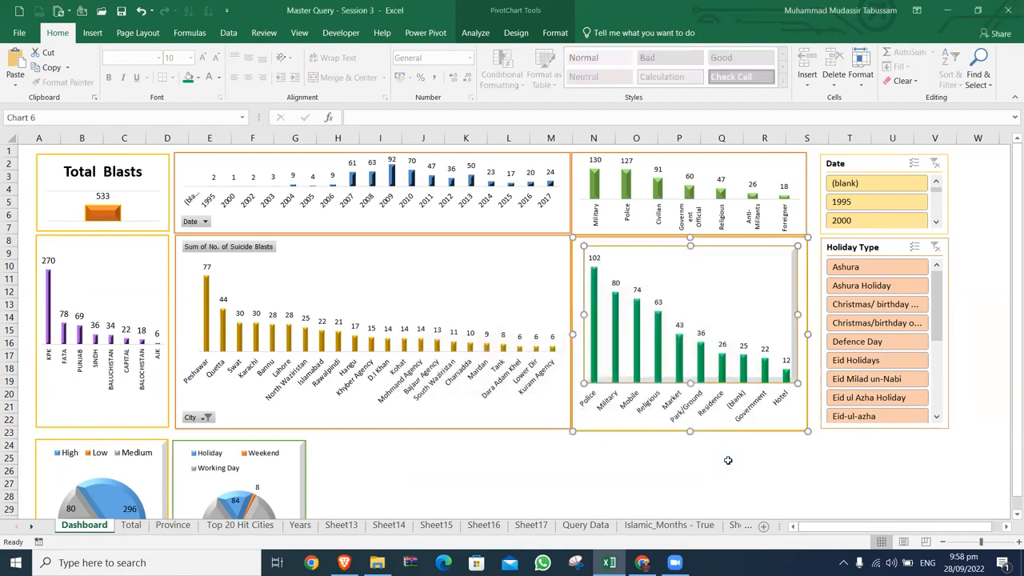
Insert a trial Date slicer from the location category pivot table on Sheet14 and delete it after looking through its dates
click(407, 527)
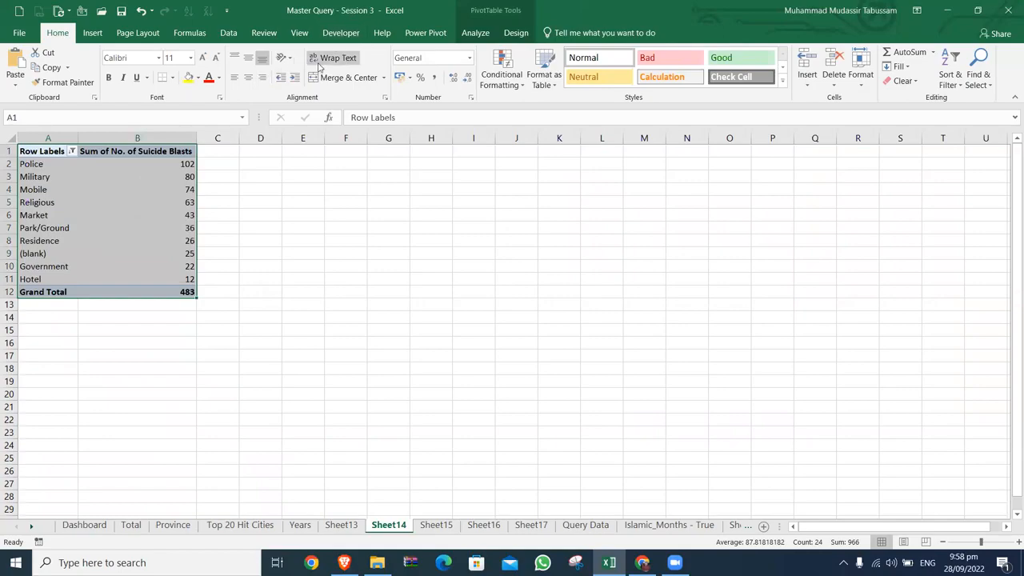
click(475, 33)
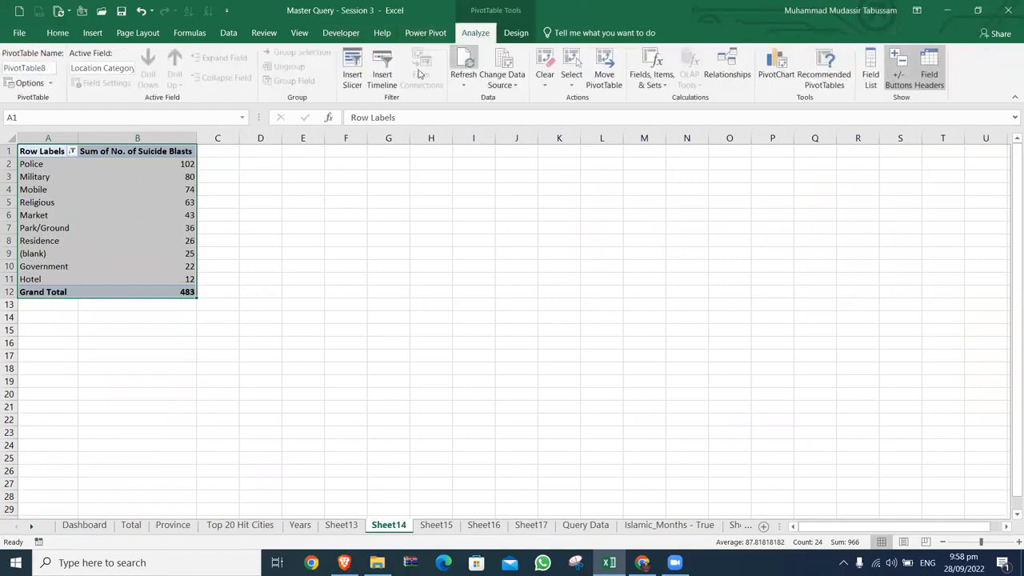
click(351, 78)
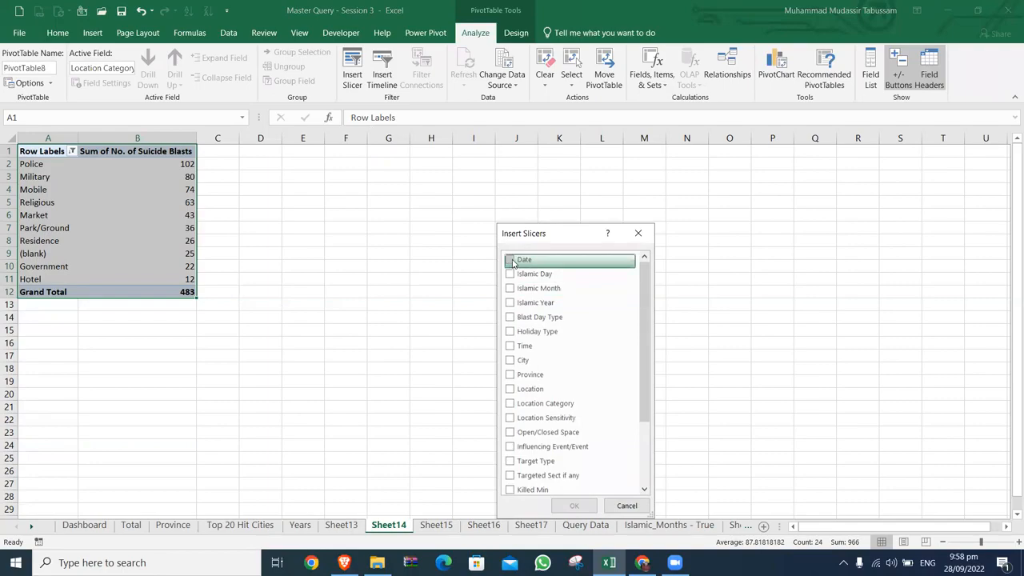
click(511, 260)
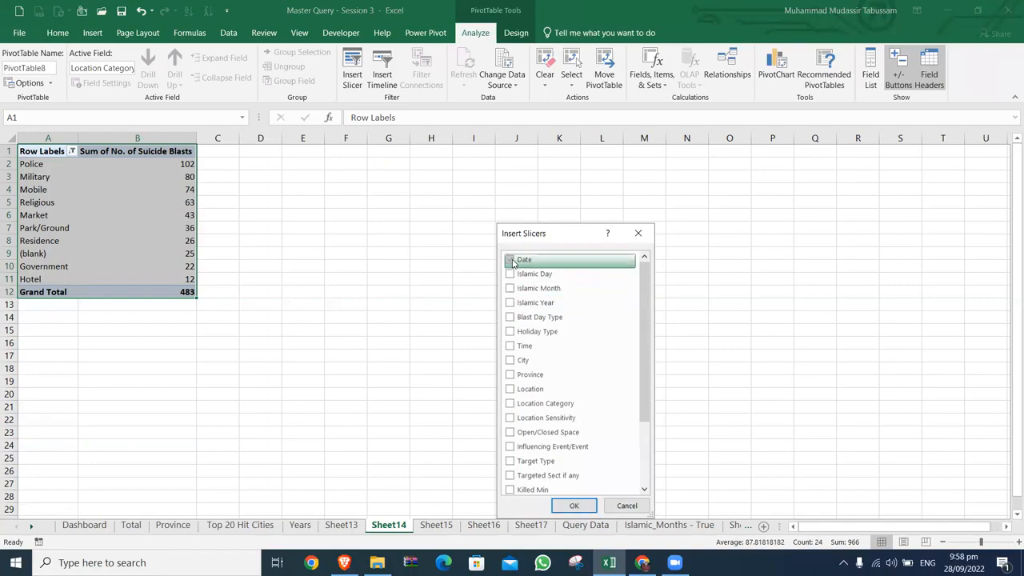
click(574, 505)
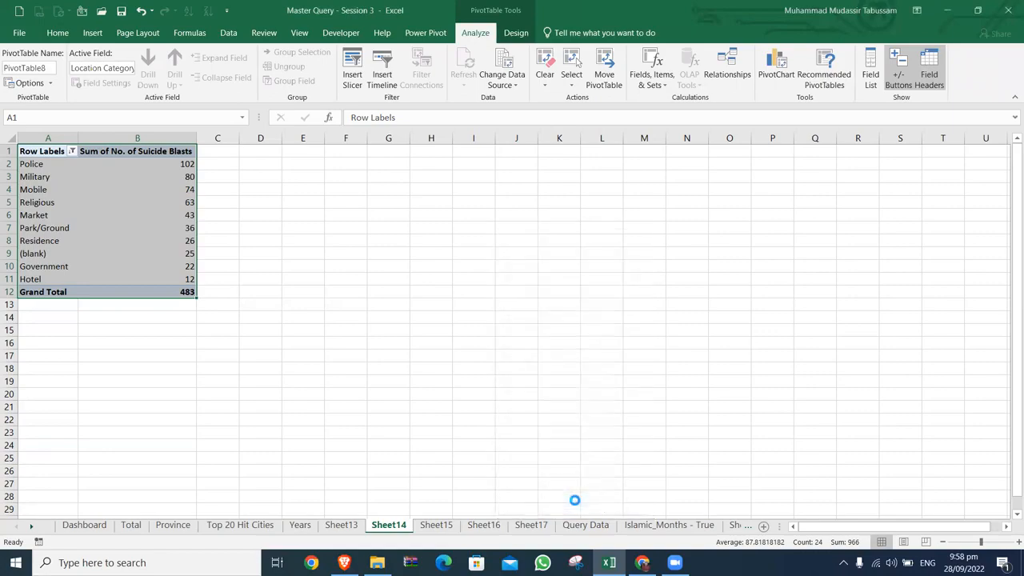
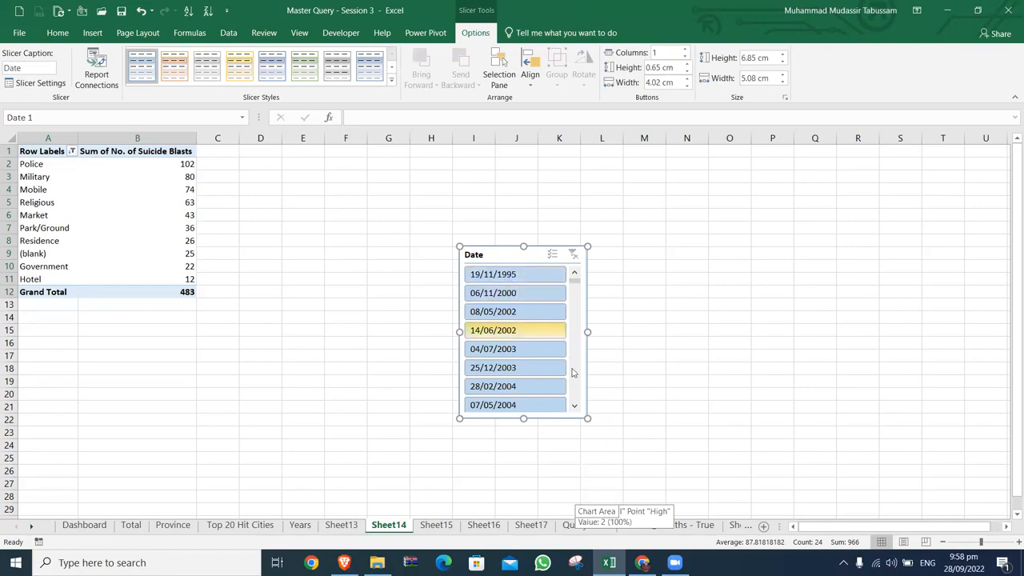
click(575, 406)
drag(574, 406, 574, 406)
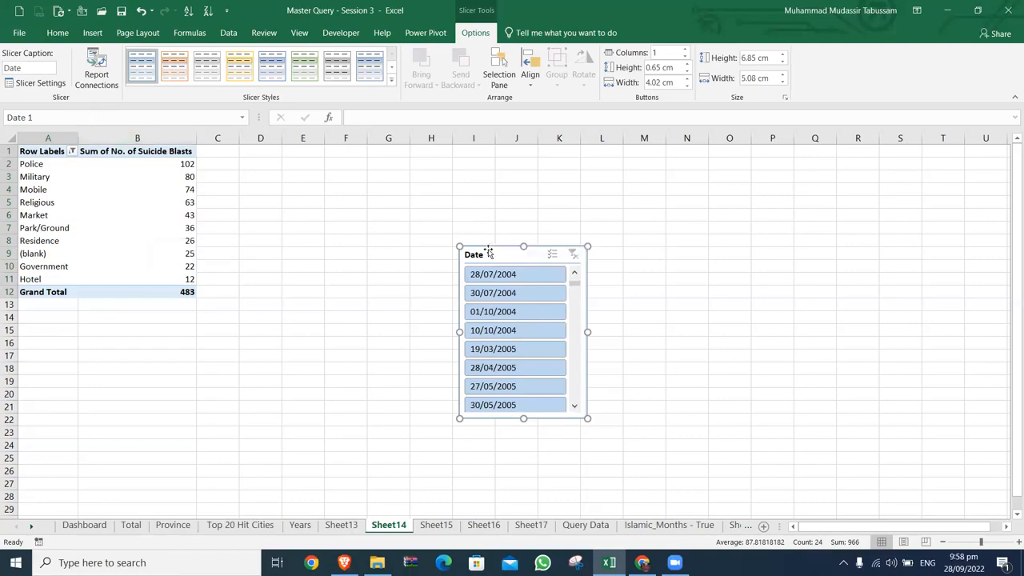
key(Delete)
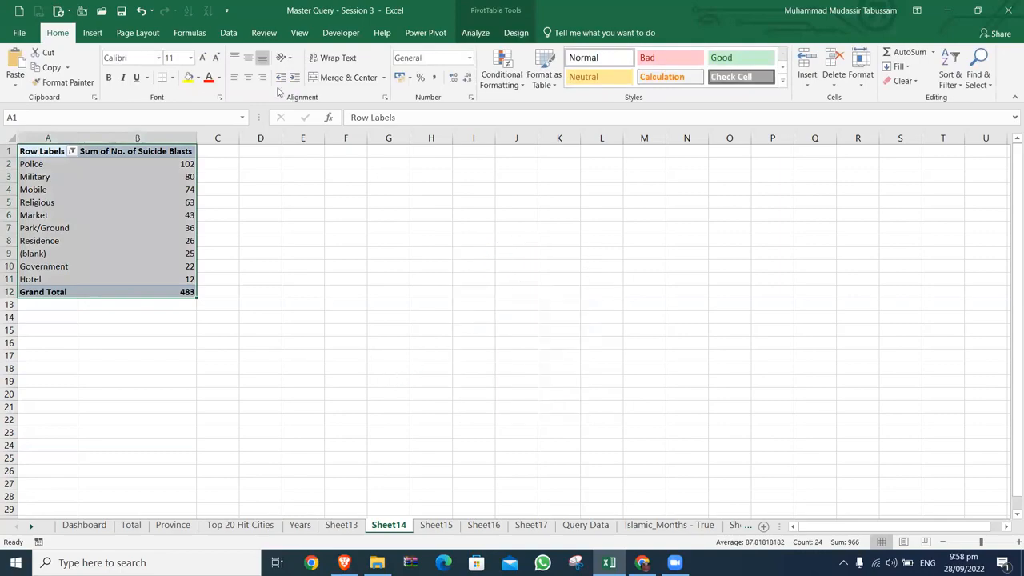
Insert a Date slicer once more from the location category pivot table on Sheet14
click(464, 35)
click(352, 71)
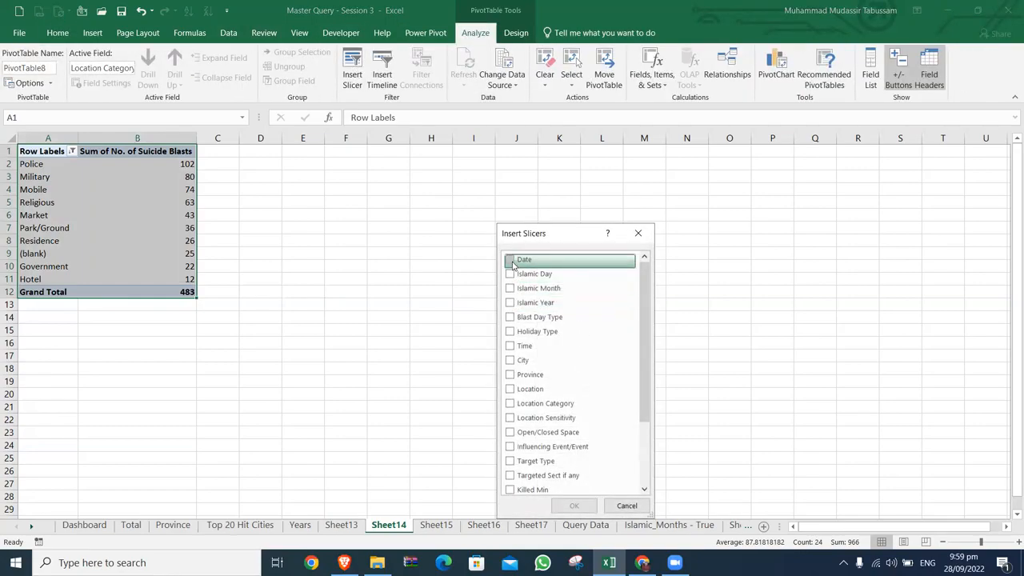
click(510, 259)
click(574, 505)
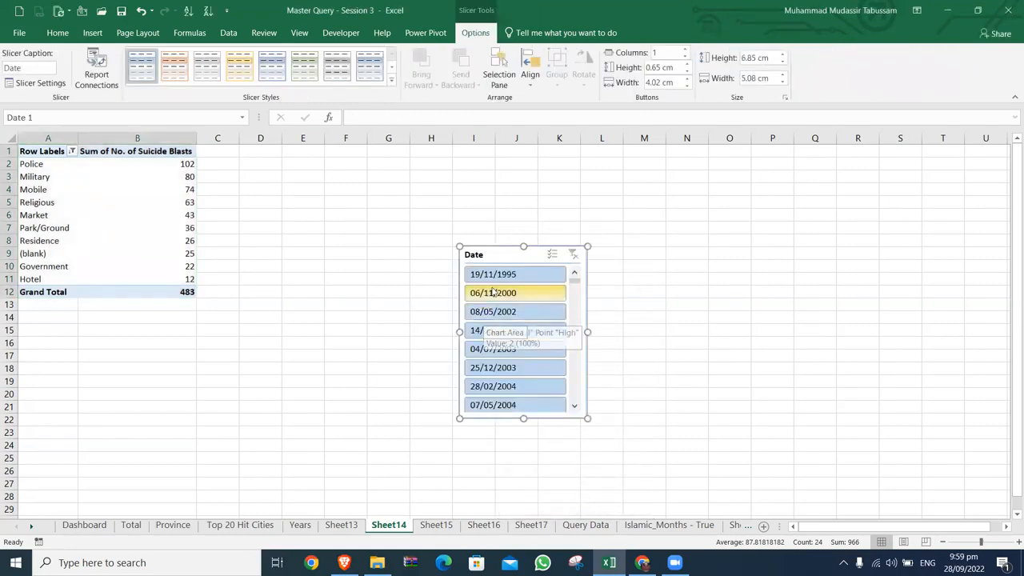
Review which pivot tables the Sheet14 Date slicer can connect to without changing any, and delete the slicer
right_click(535, 253)
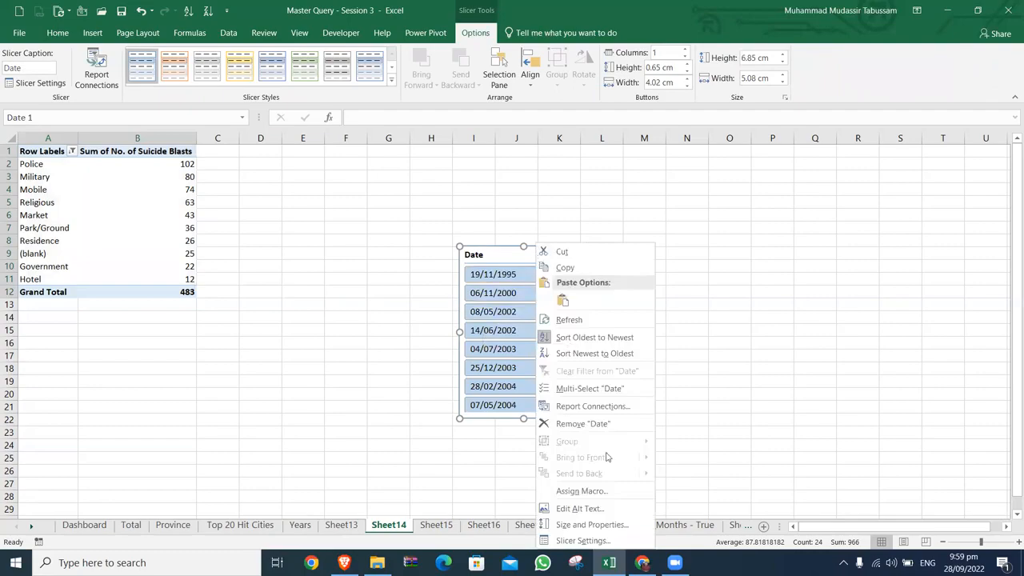
click(596, 406)
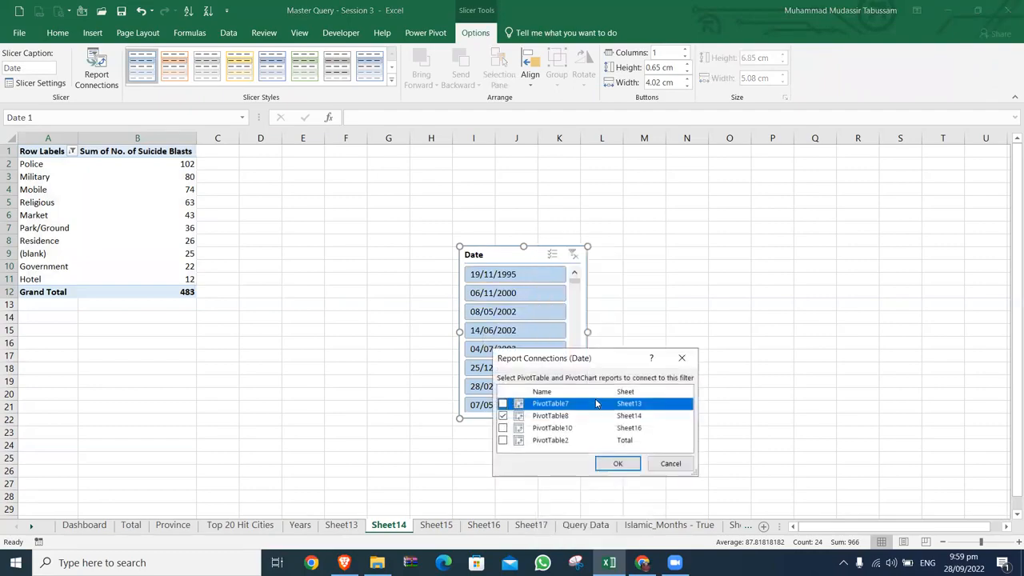
drag(582, 359, 452, 246)
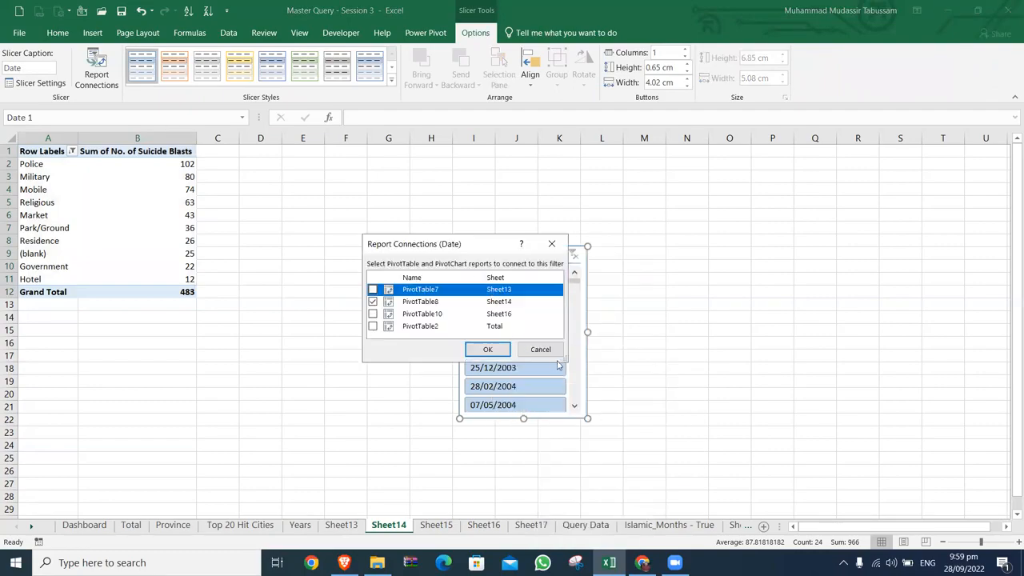
drag(562, 358, 676, 465)
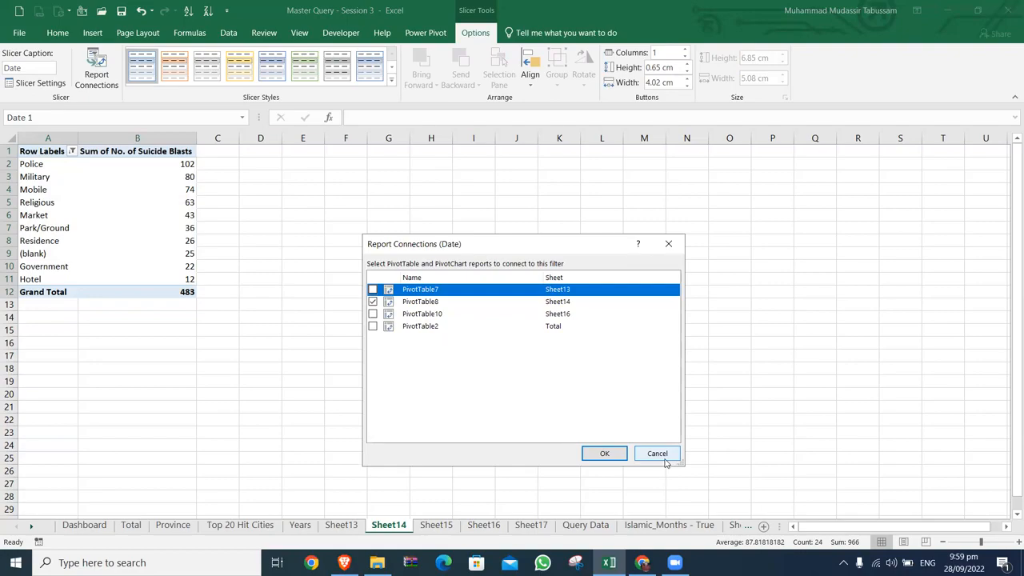
click(664, 461)
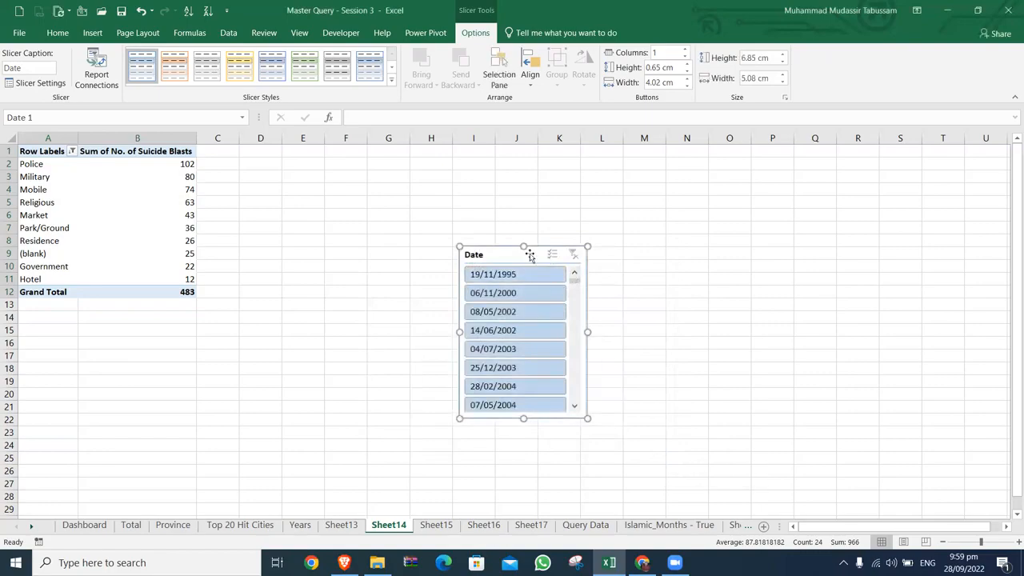
key(Delete)
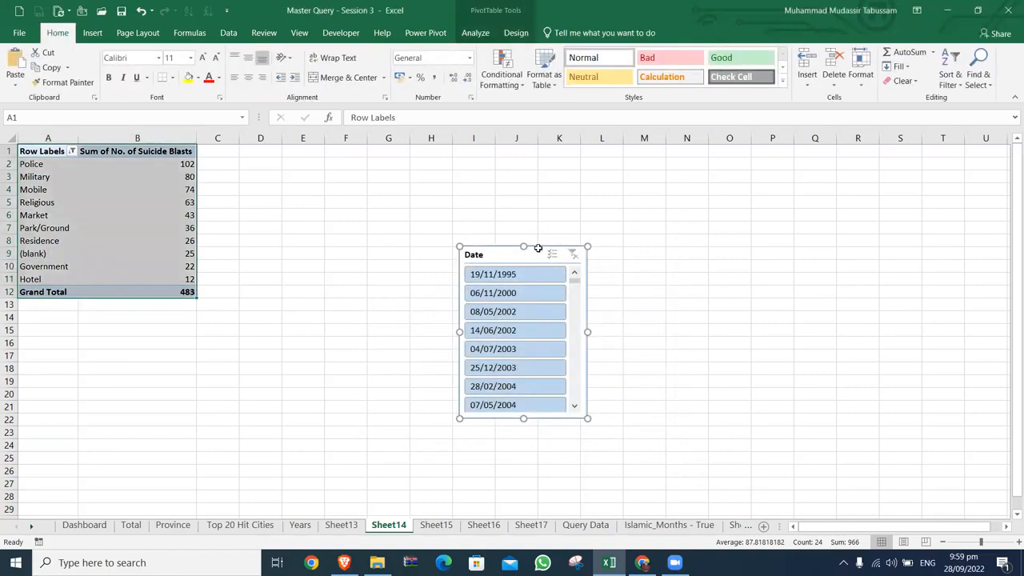
click(535, 252)
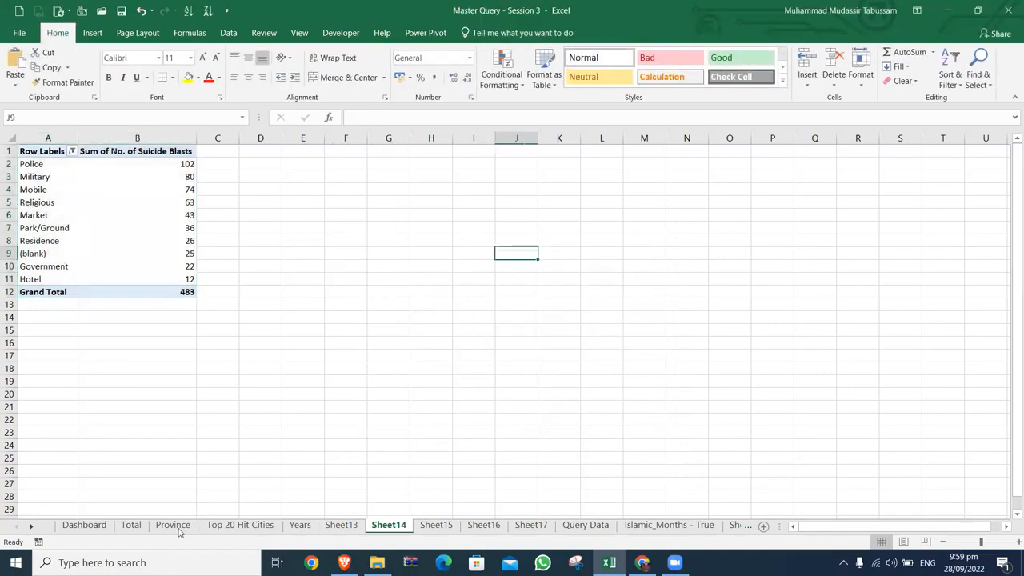
Go to the Query Data sheet and display the workbook's queries and connections
click(596, 526)
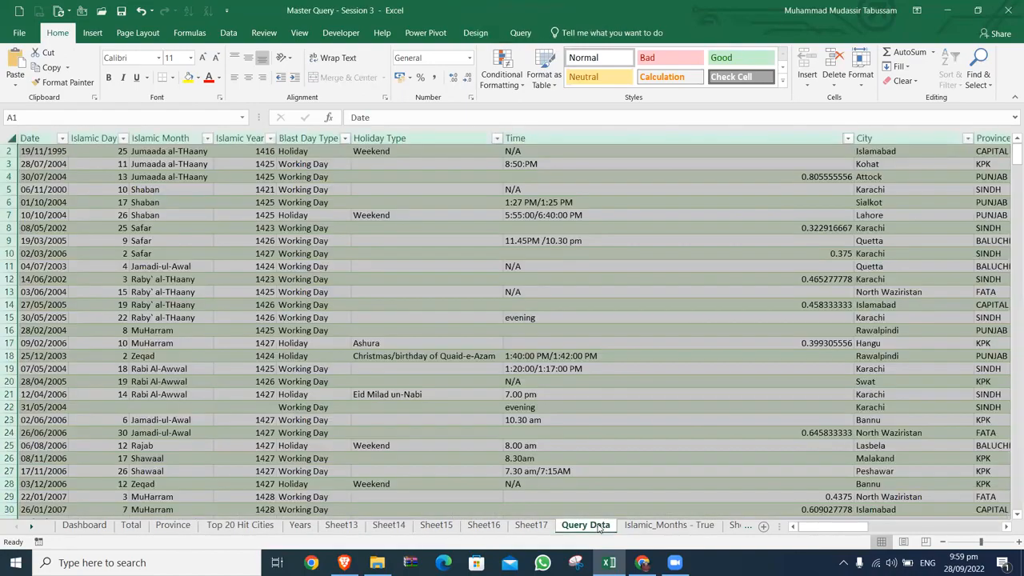
click(227, 33)
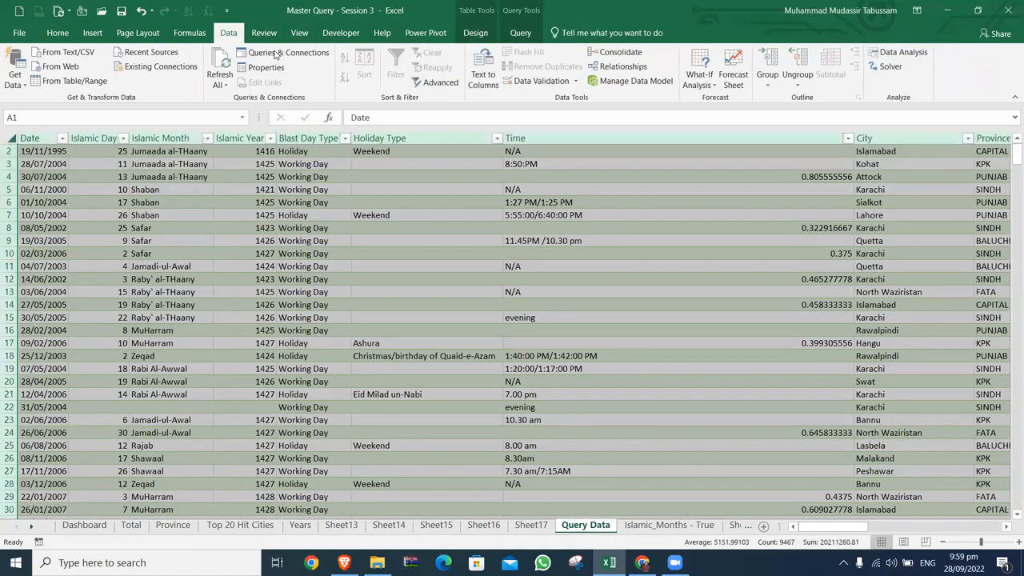
click(278, 53)
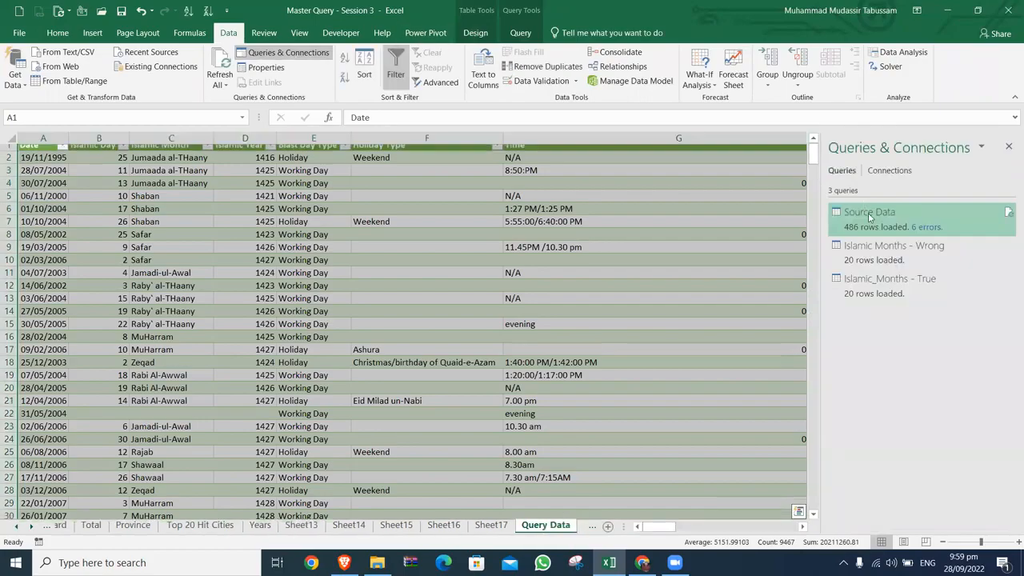
Add a Year column extracted from the Date column to the Source Data query and load it into the workbook
double_click(867, 213)
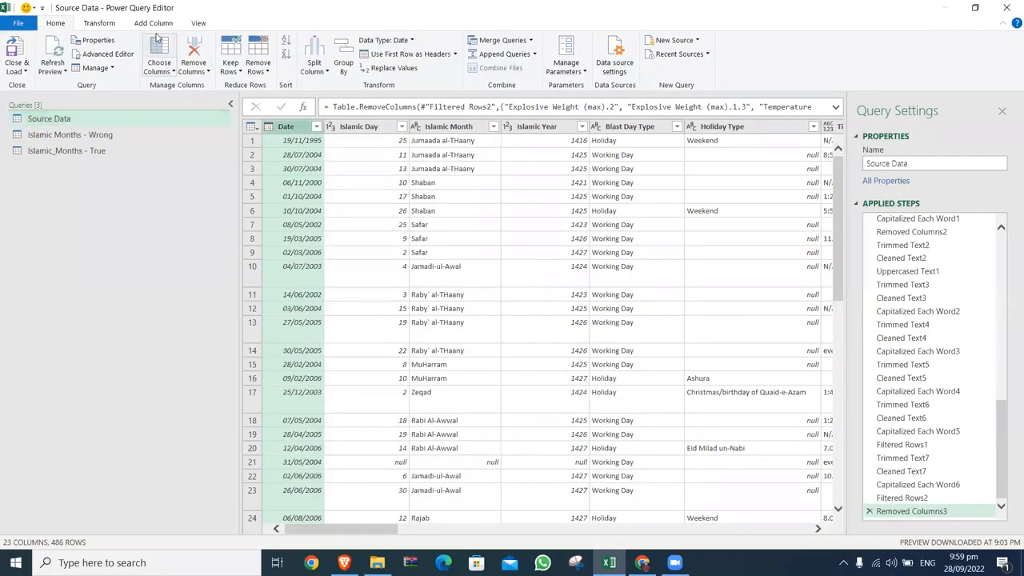
click(152, 23)
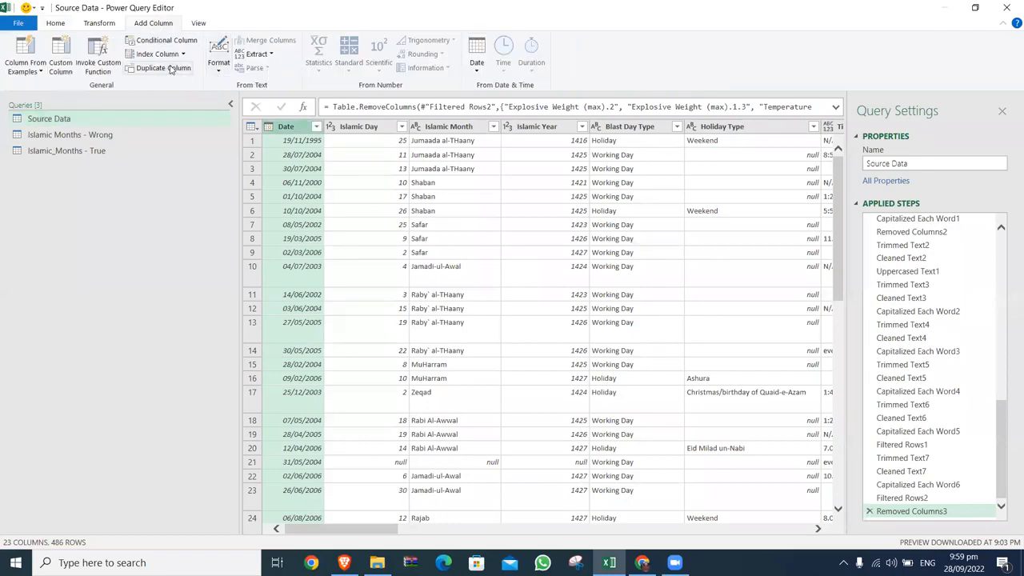
click(476, 57)
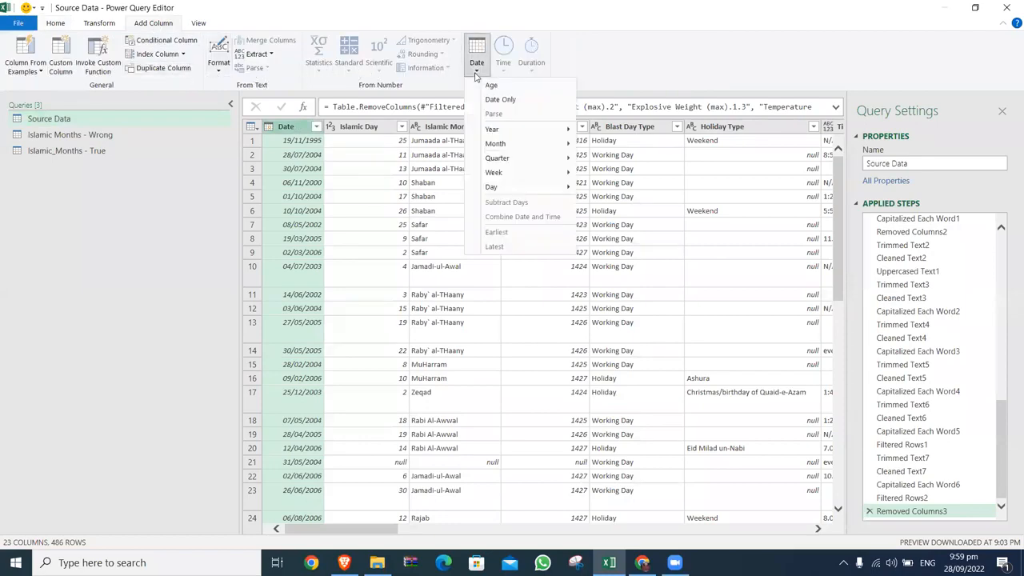
mouse_move(489, 130)
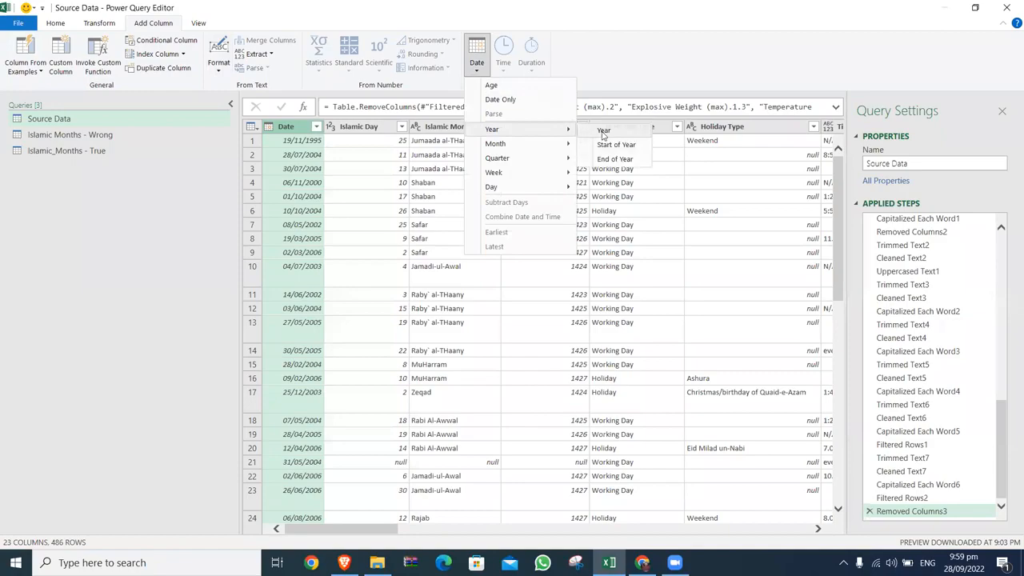
click(603, 131)
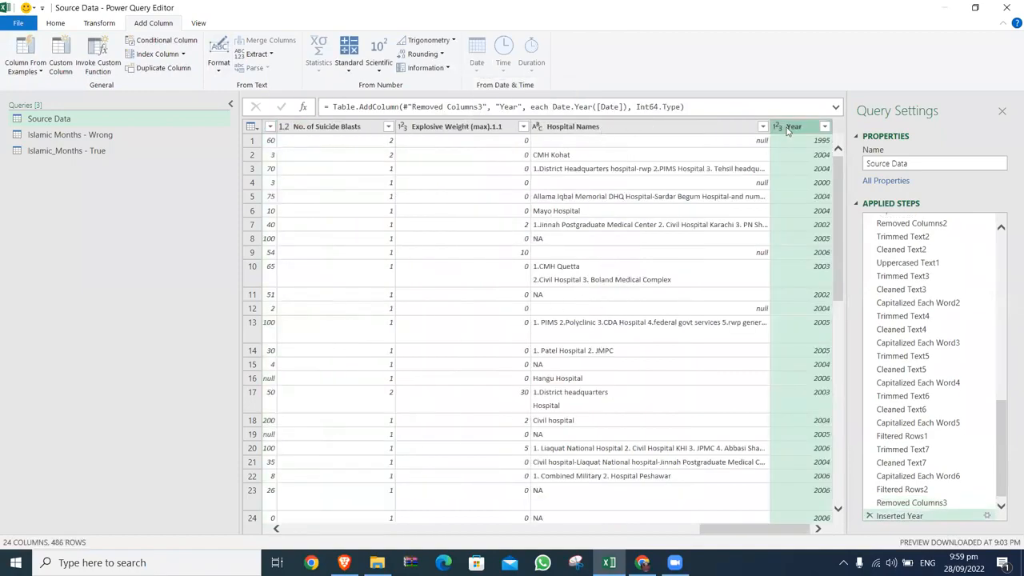
click(69, 24)
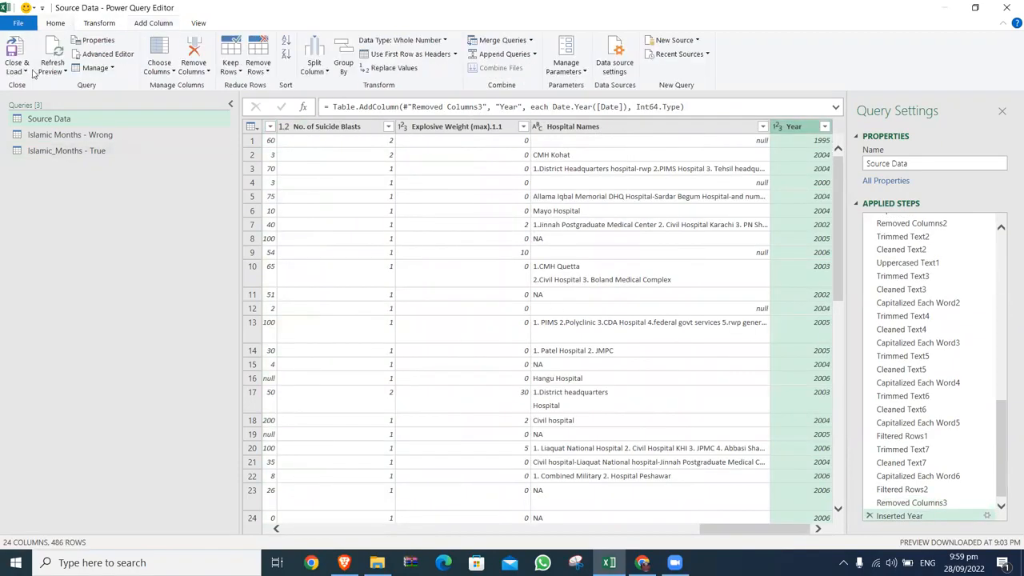
click(22, 69)
click(32, 85)
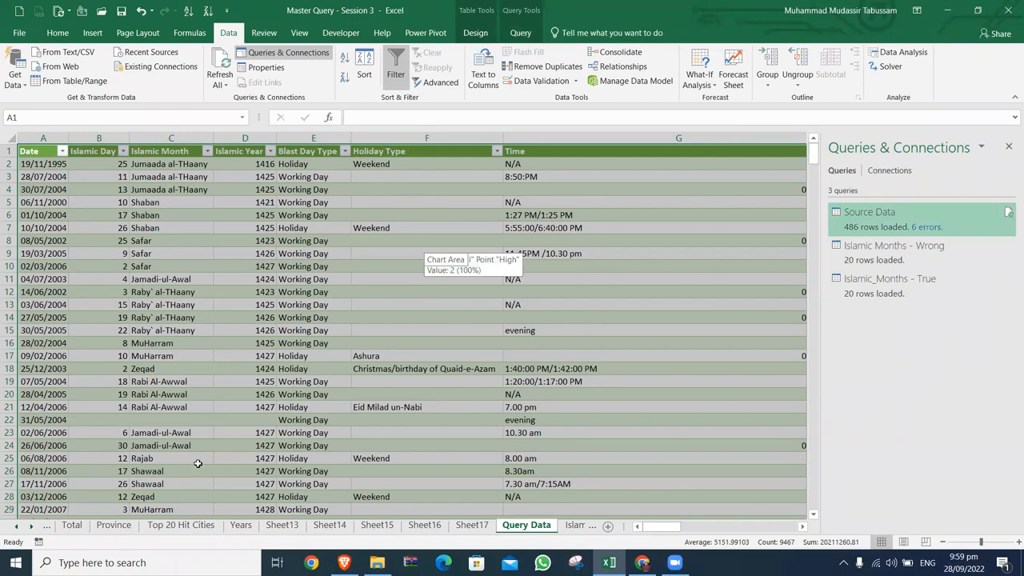
Delete the Date slicer from the Dashboard sheet
click(16, 530)
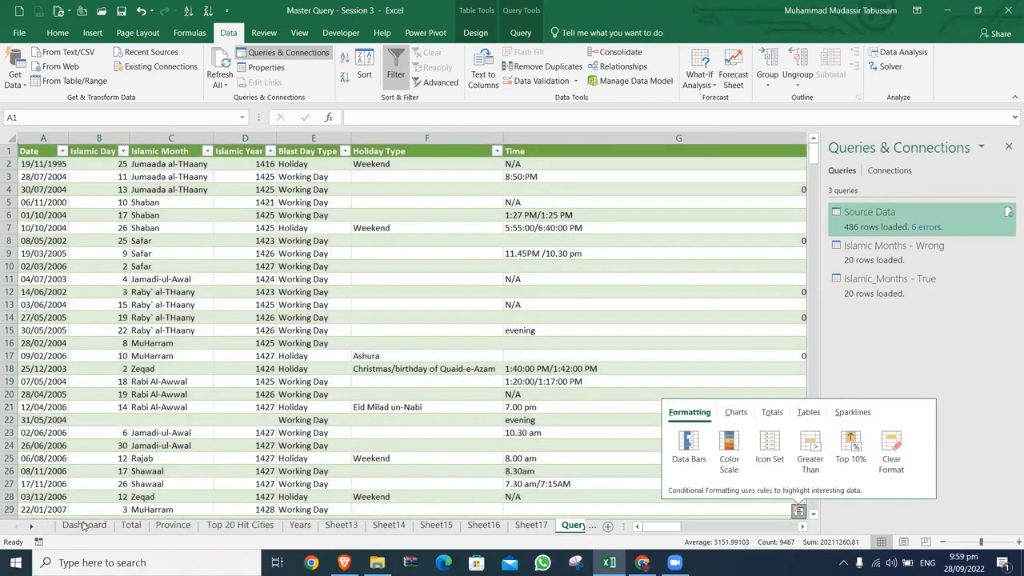
click(84, 524)
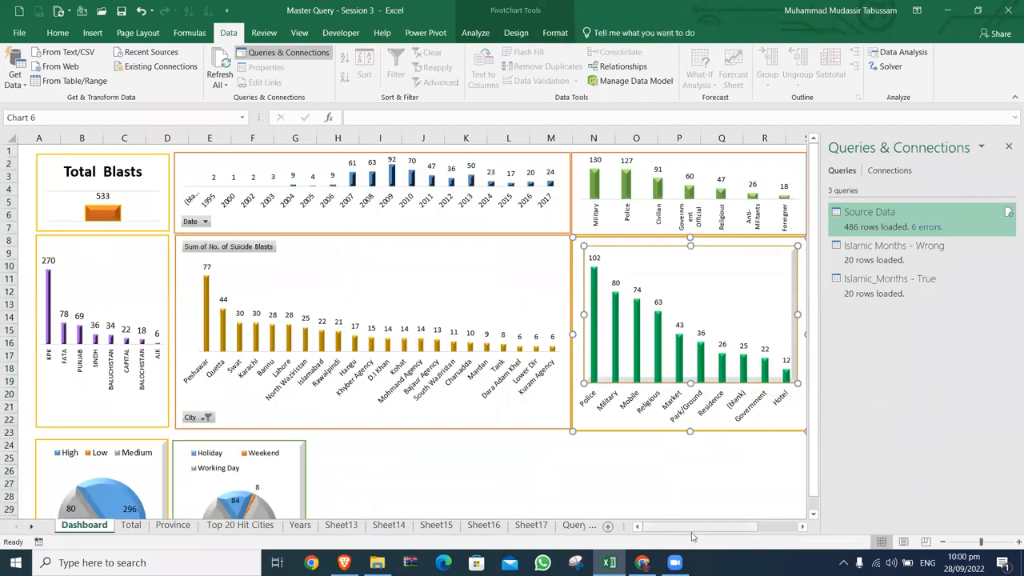
drag(720, 526, 757, 528)
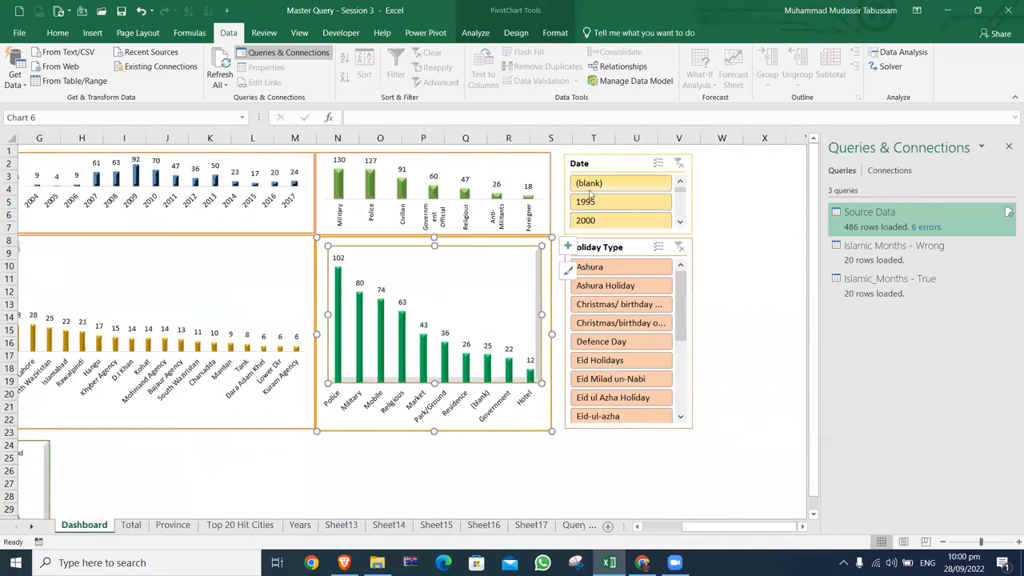
click(612, 164)
key(Delete)
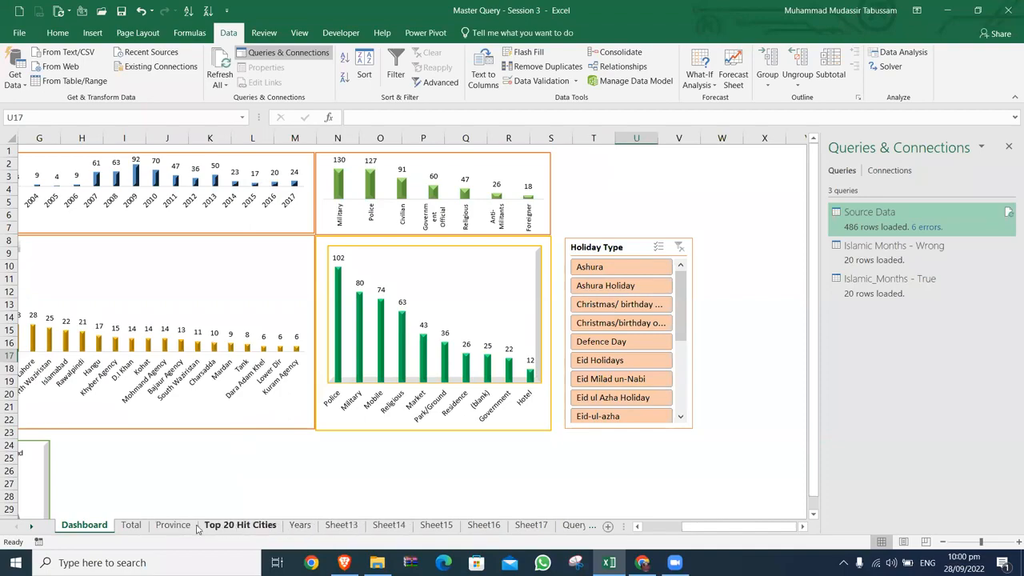
Refresh the suicide blasts pivot table on the Total sheet
click(133, 527)
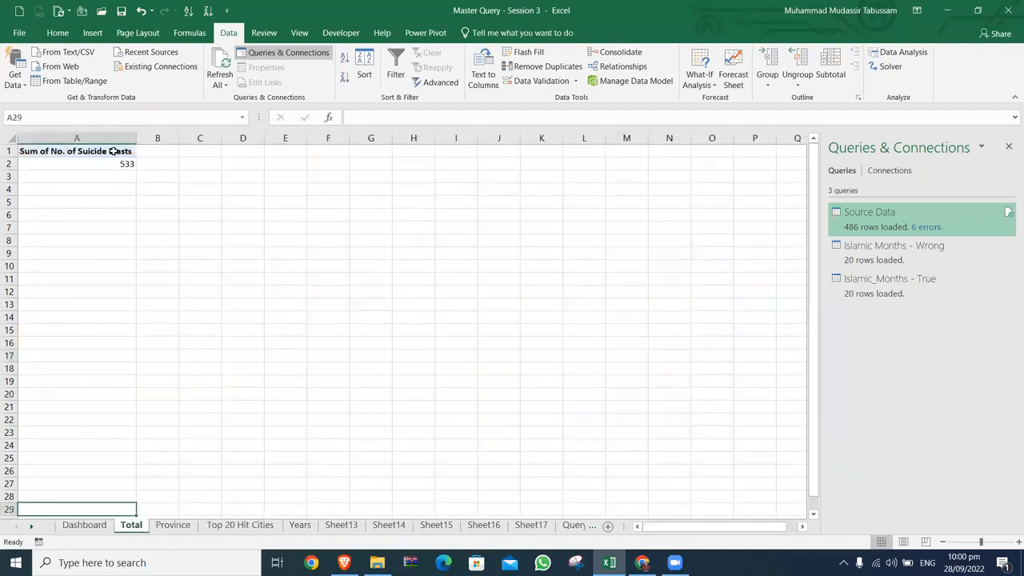
click(114, 152)
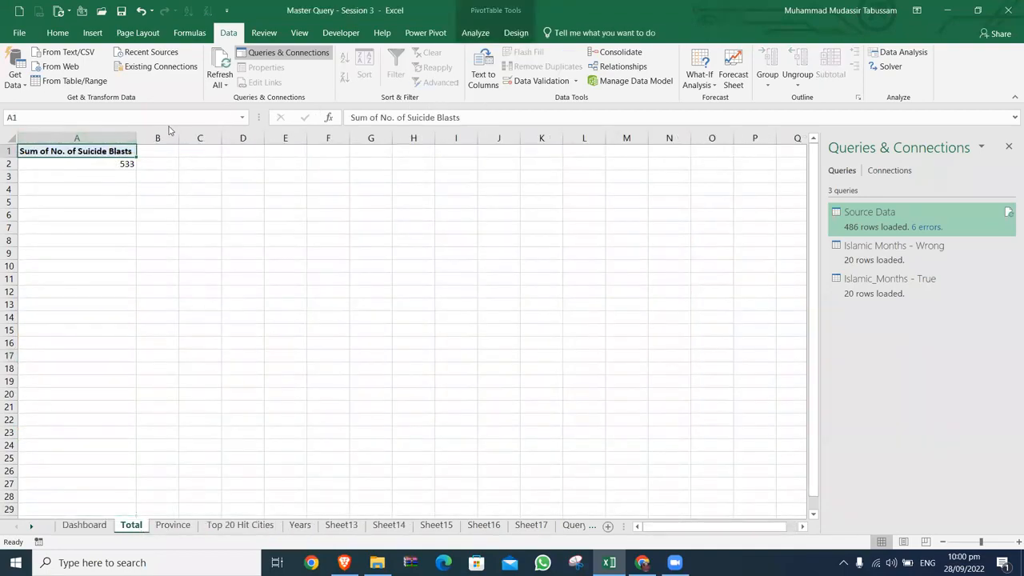
right_click(118, 149)
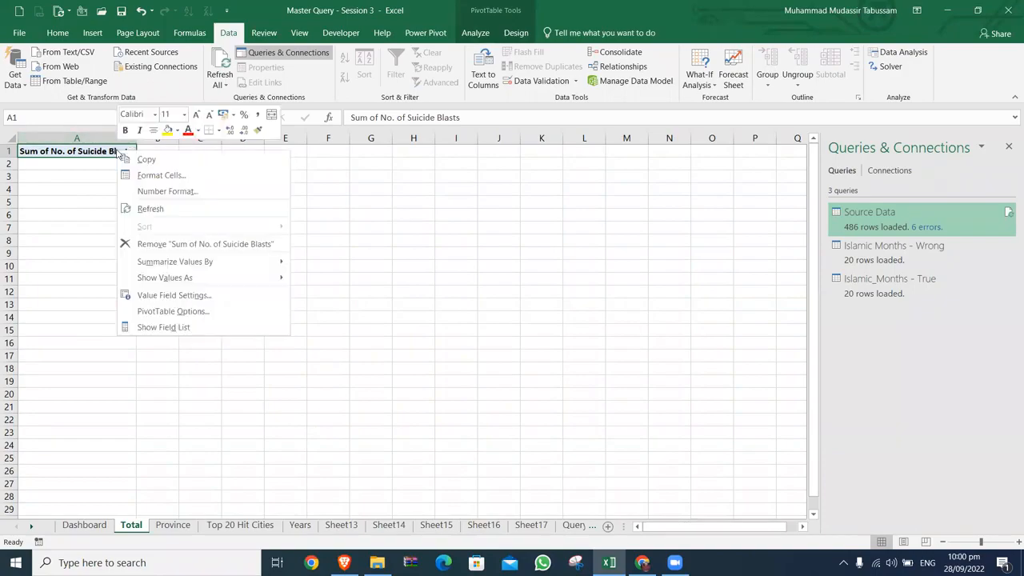
click(150, 207)
Check that the data source of the Total sheet's pivot table covers the Year column, without changing it
click(60, 32)
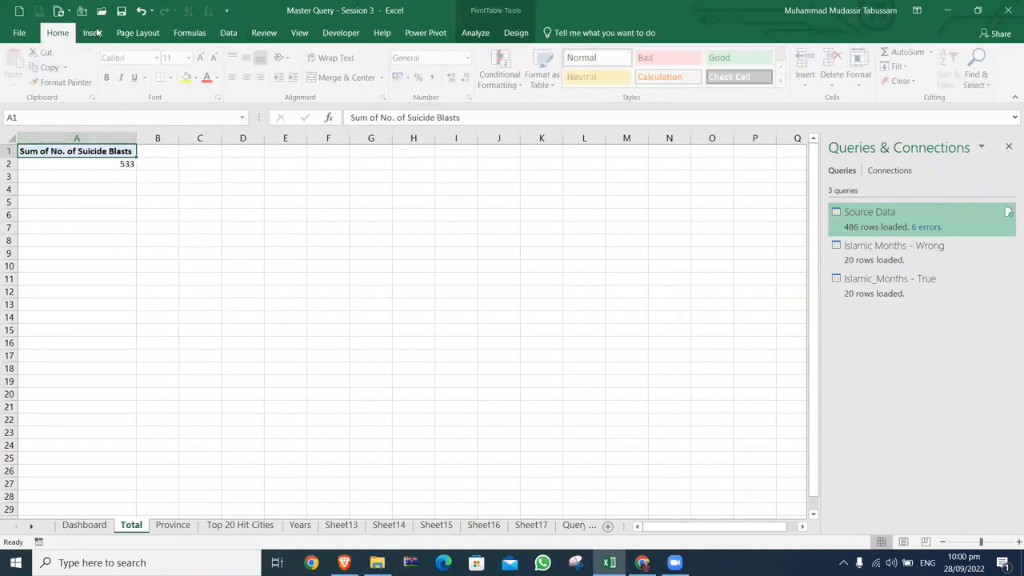
click(424, 33)
click(475, 33)
click(500, 64)
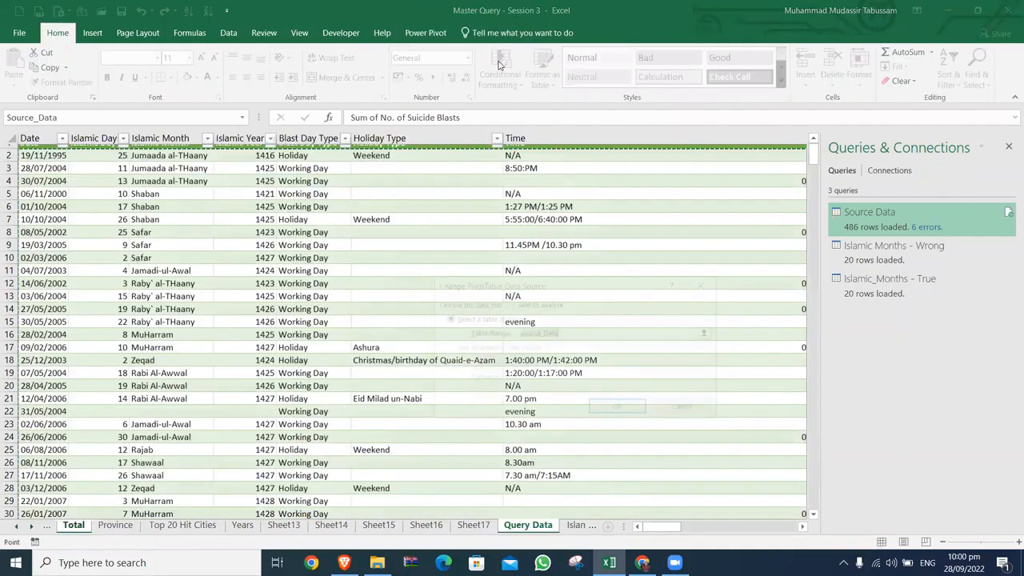
drag(644, 529, 807, 526)
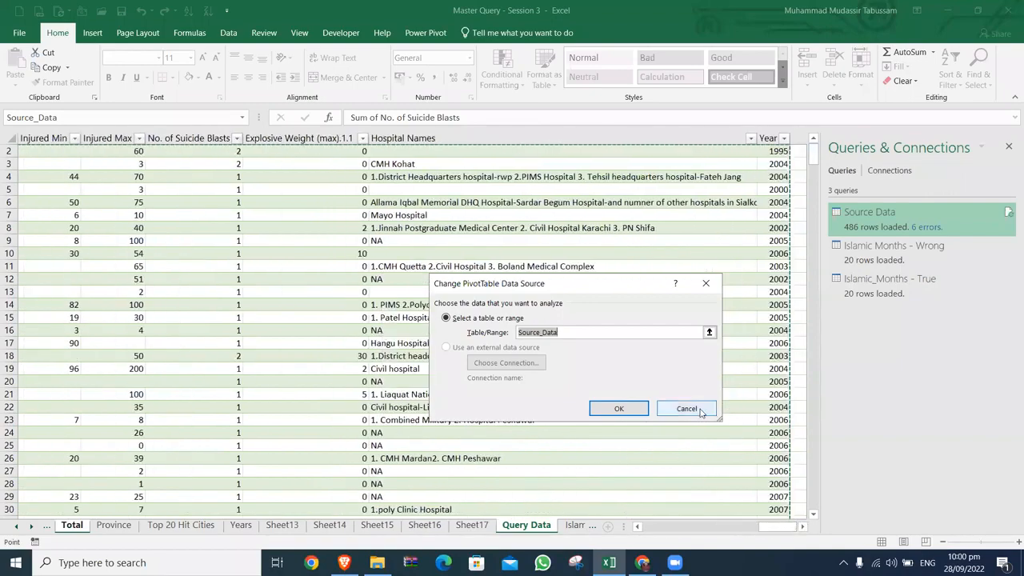
click(686, 408)
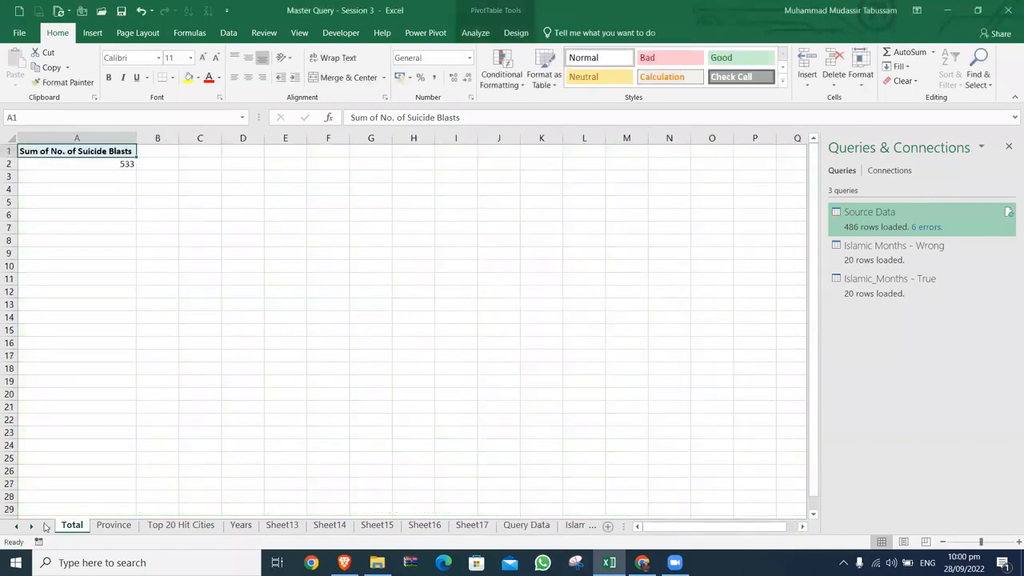
Insert a Year slicer from the Military, Police and Civilian target chart on the Dashboard and move it clear of the charts
click(16, 526)
click(71, 527)
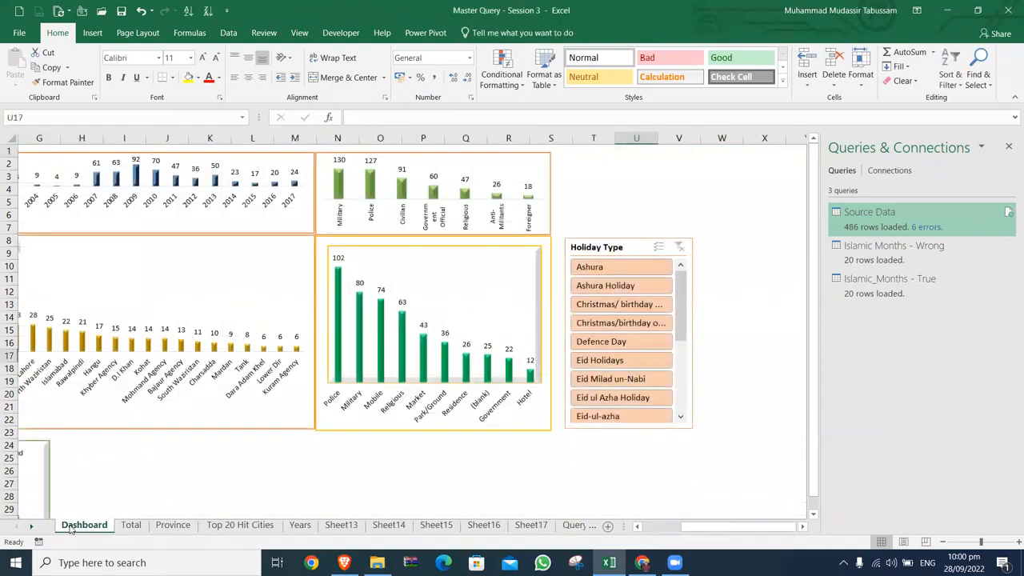
click(421, 159)
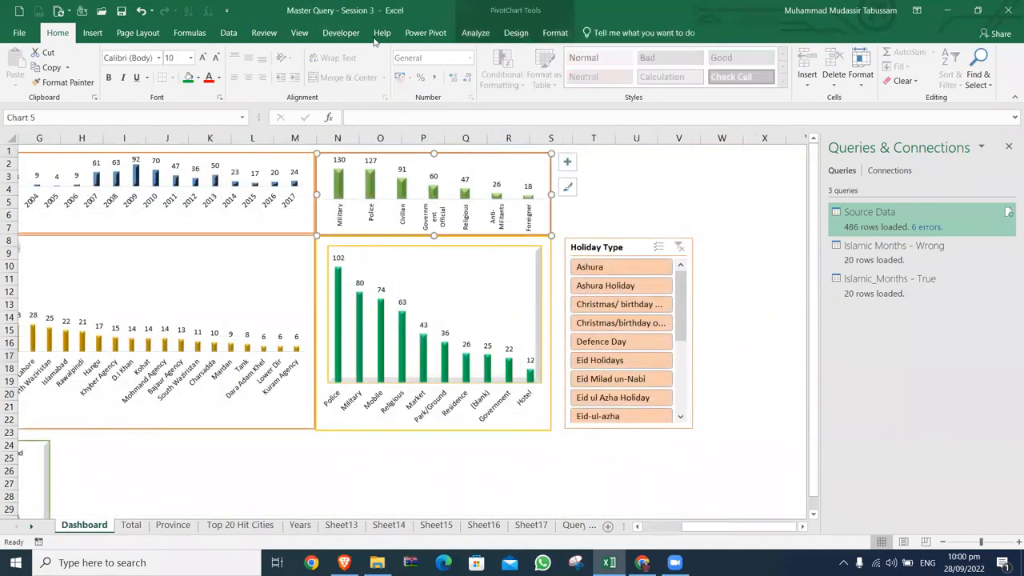
click(476, 32)
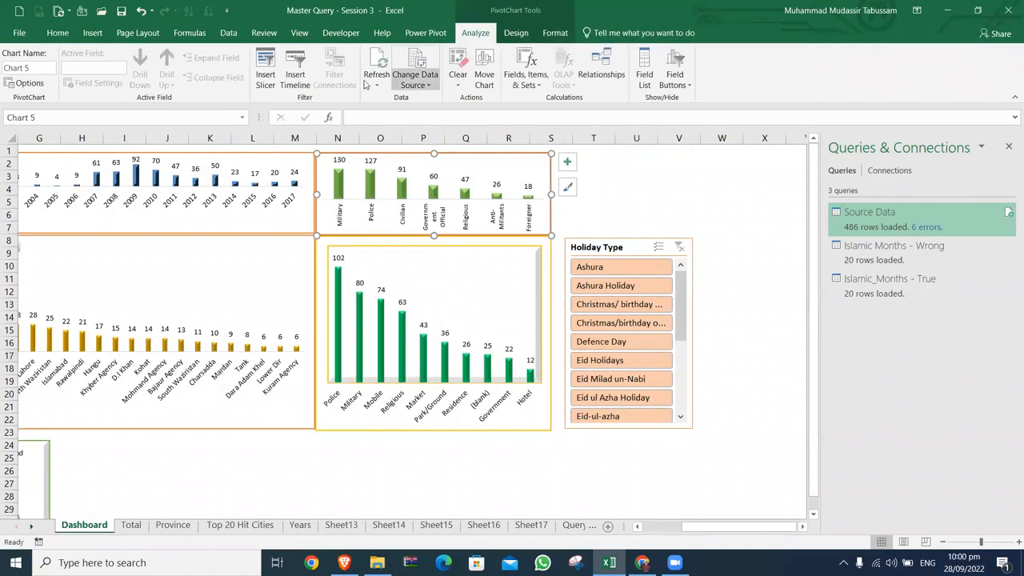
click(265, 68)
scroll(544, 368, down, 3)
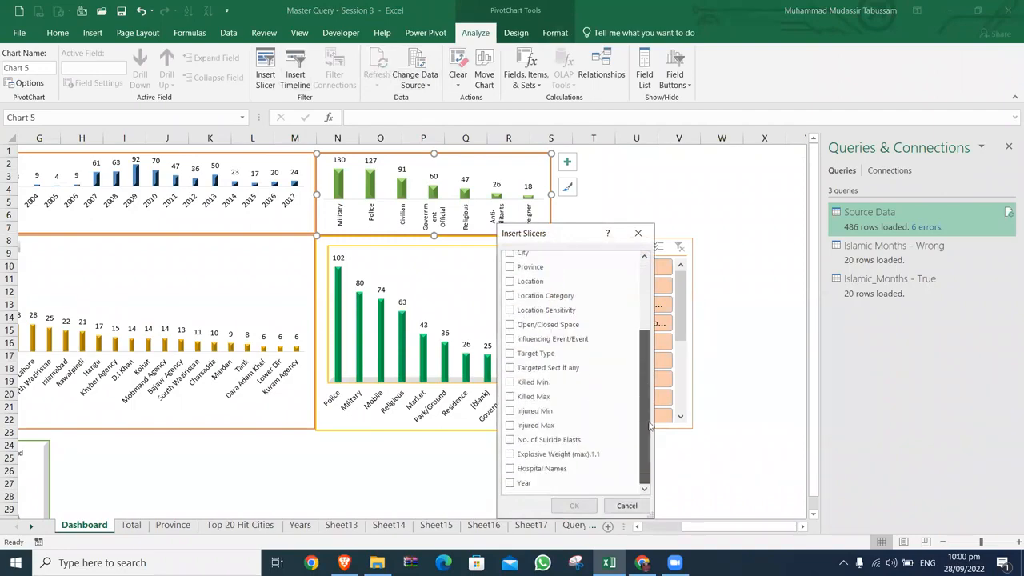
click(511, 483)
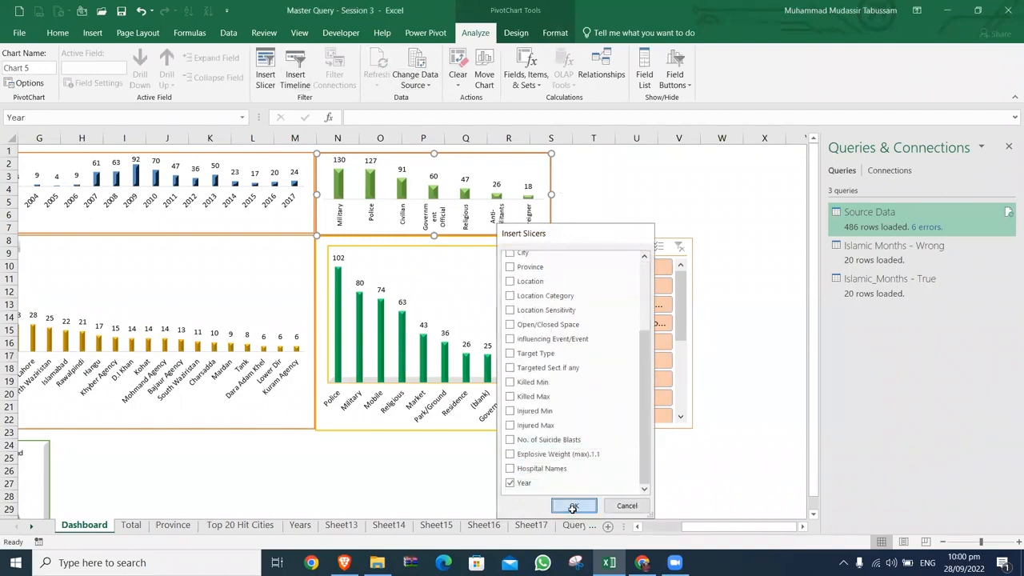
click(574, 505)
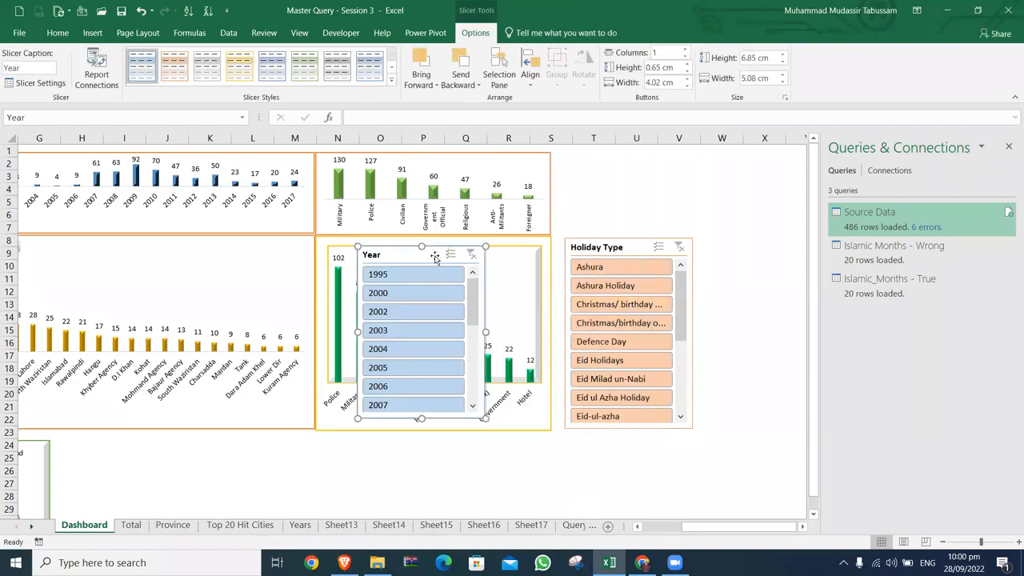
drag(426, 256, 718, 170)
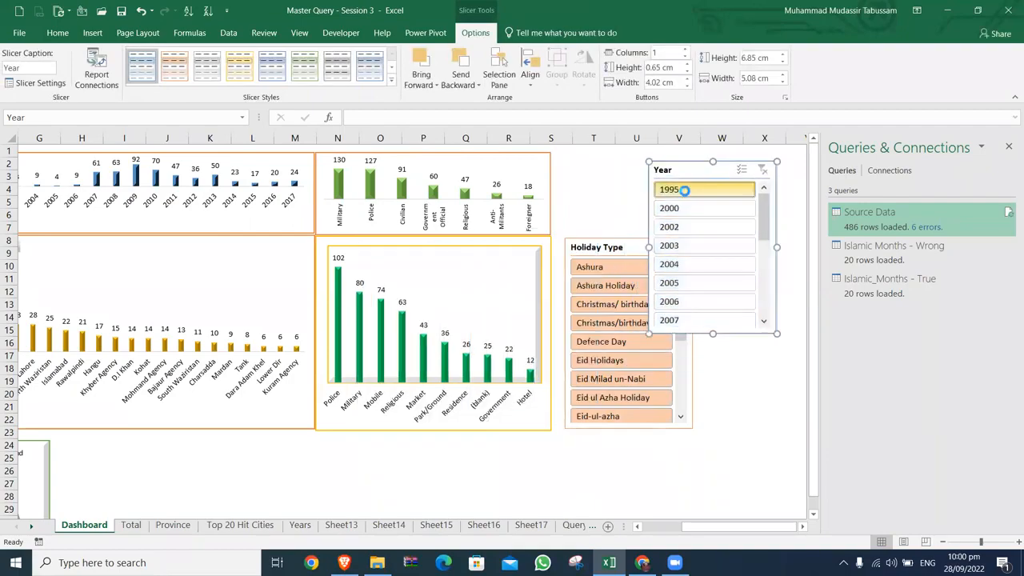
Try the Year slicer with 1995, and connect it to PivotTable8, PivotTable10 and PivotTable2 as well
click(672, 190)
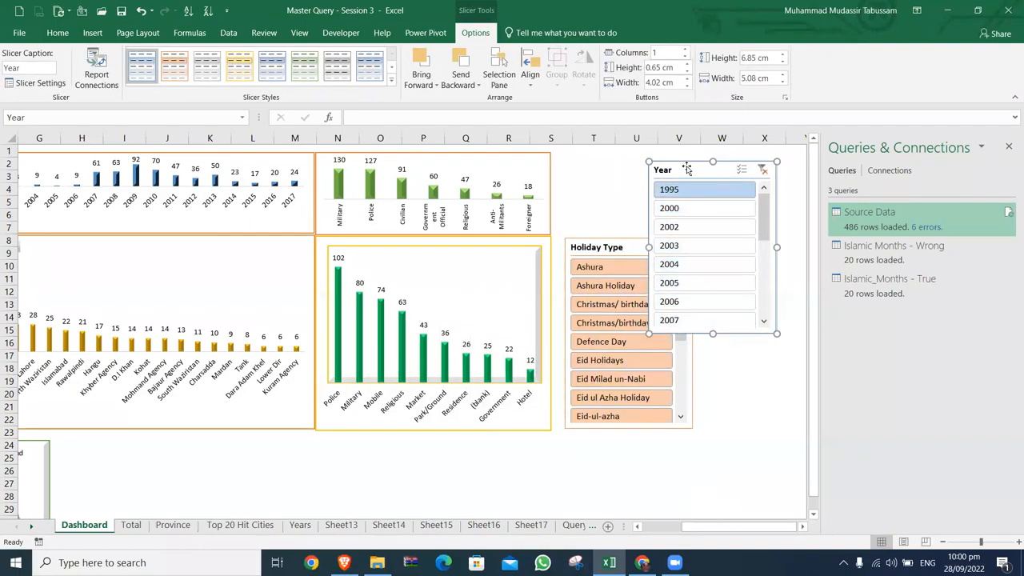
right_click(687, 169)
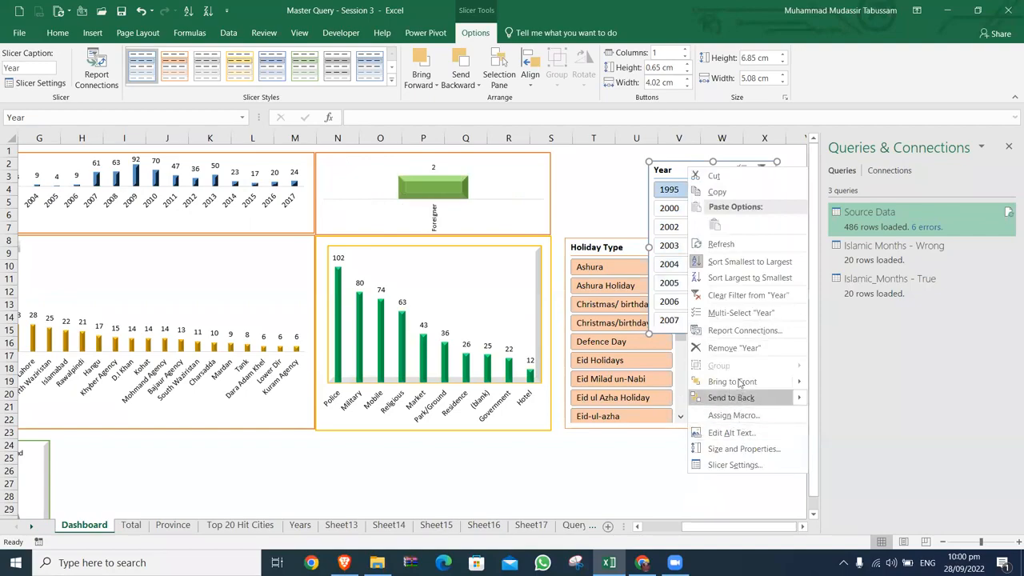
click(743, 331)
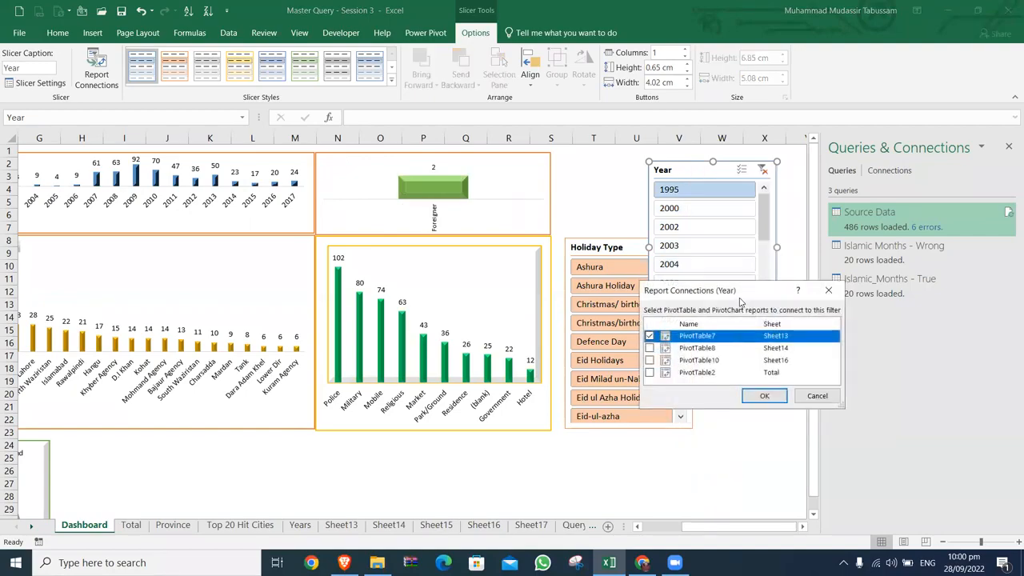
drag(741, 302, 560, 221)
click(468, 266)
click(469, 277)
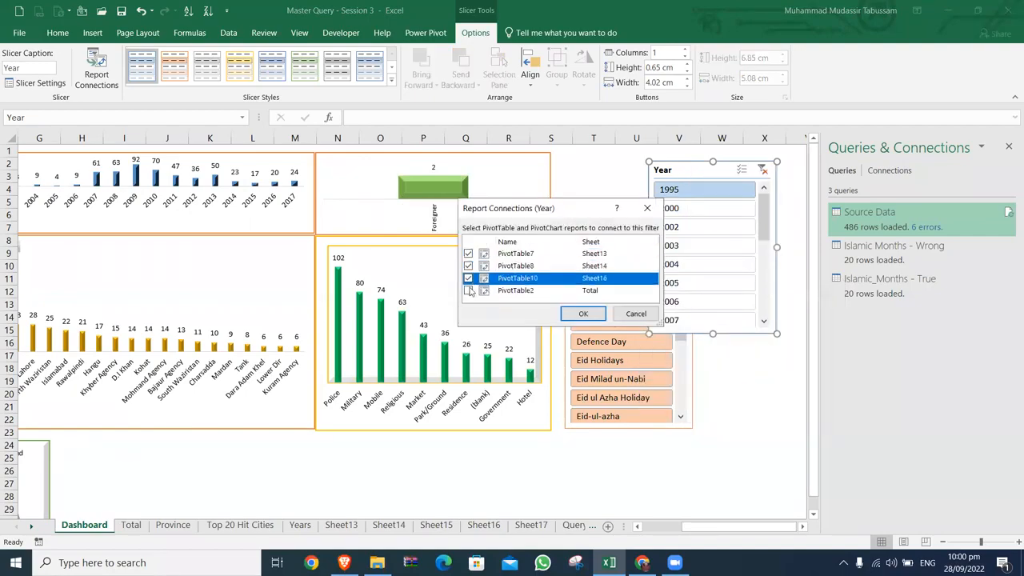
click(469, 290)
click(598, 314)
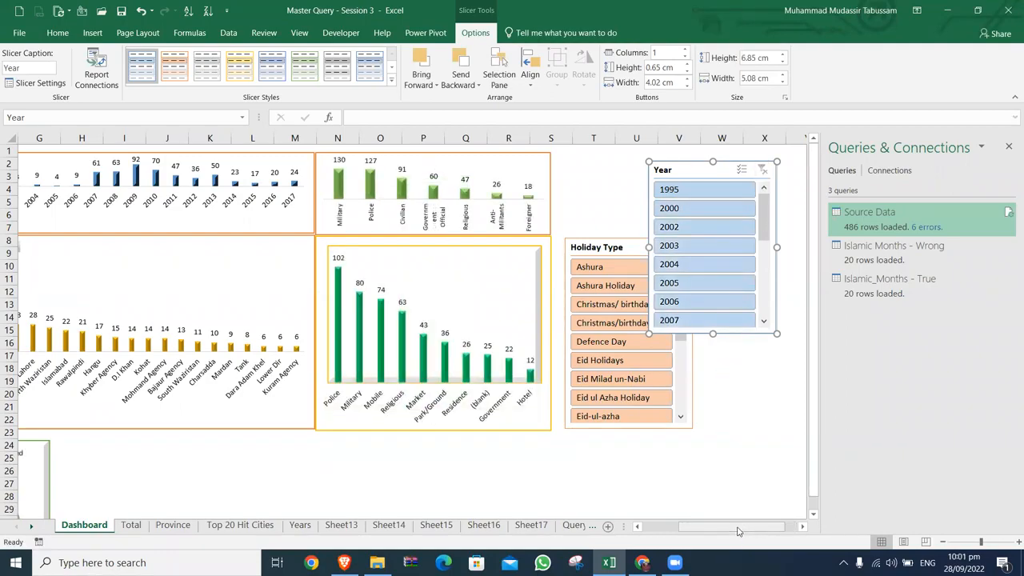
Fit the Year slicer above the Holiday Type slicer at 3.24 cm height and filter the connected Dashboard charts to 1995
drag(699, 170, 619, 160)
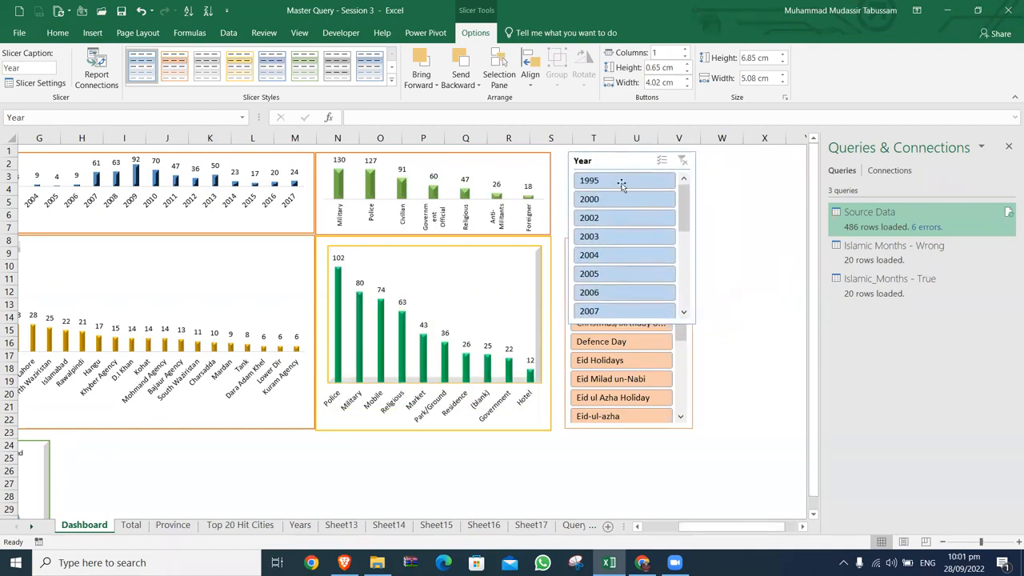
drag(636, 322, 636, 235)
click(656, 181)
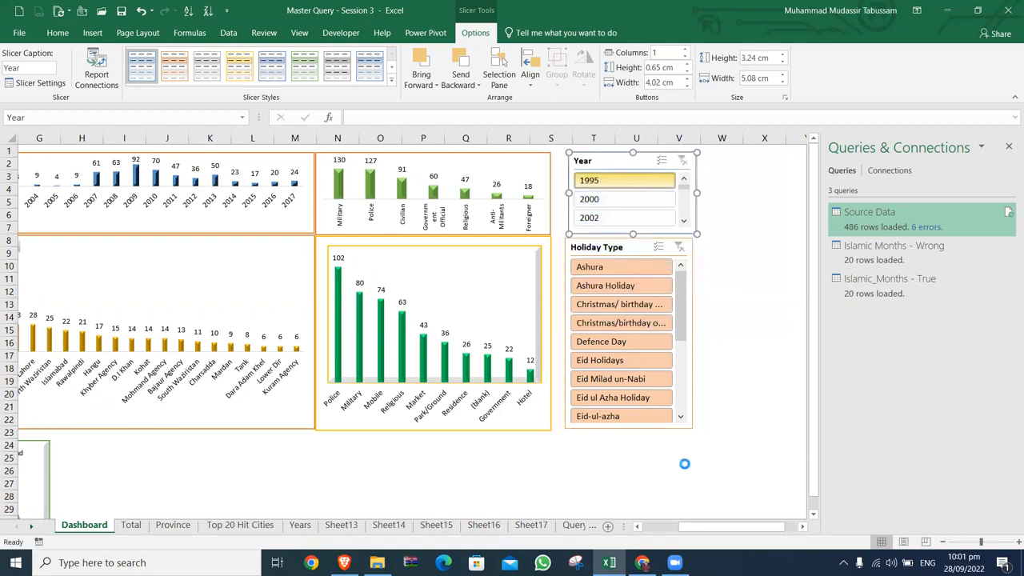
drag(707, 526, 655, 537)
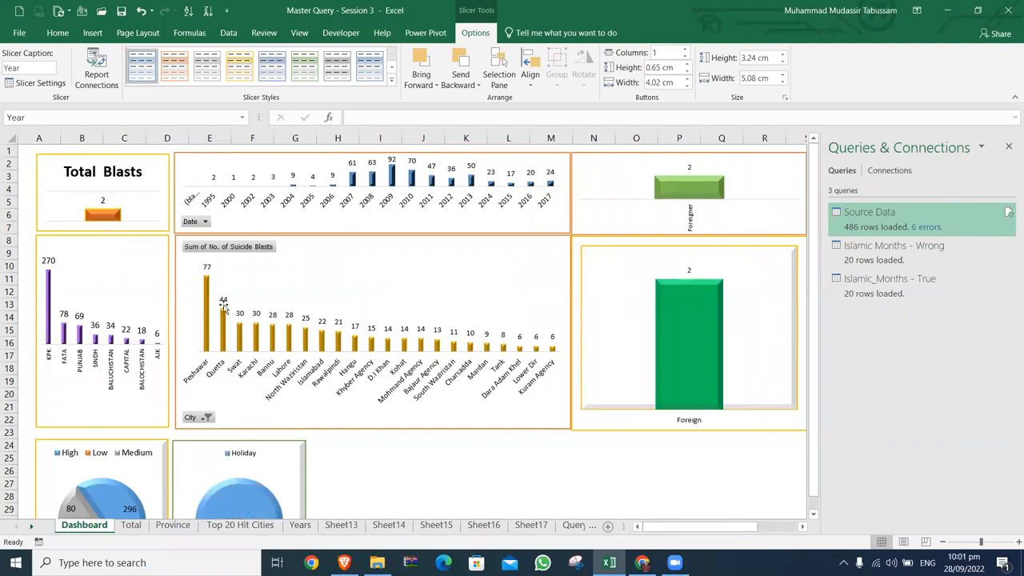
click(146, 164)
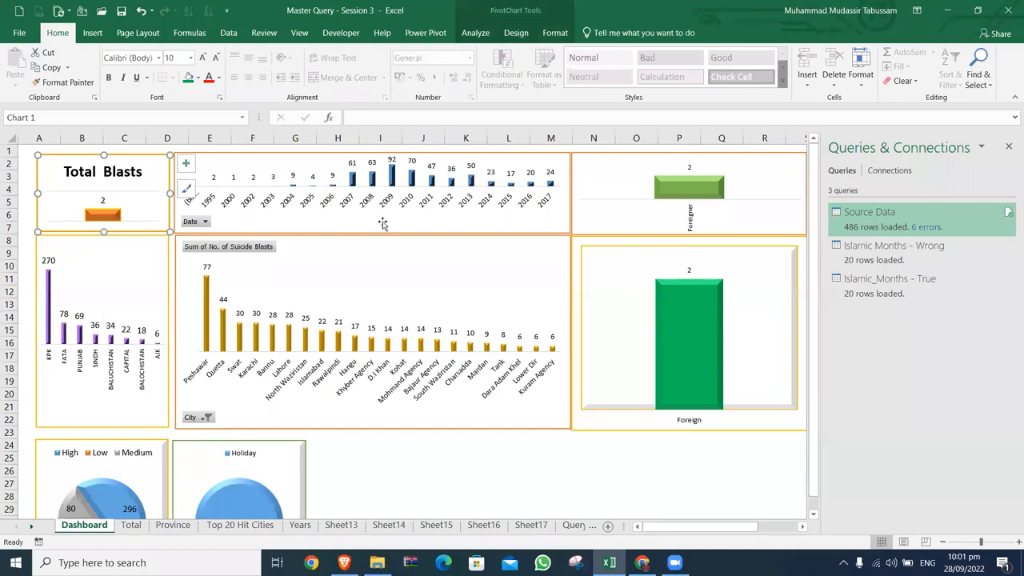
click(325, 157)
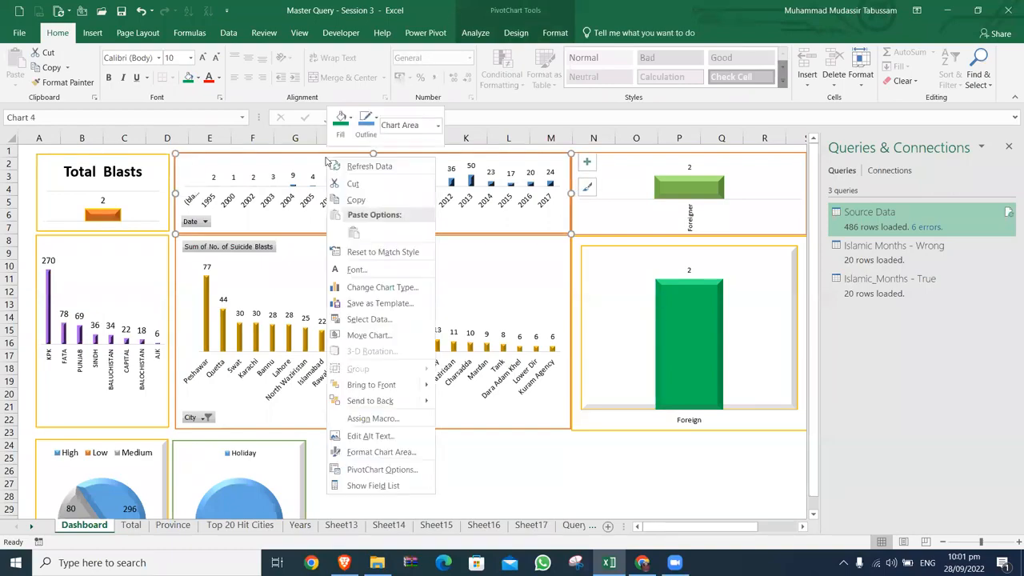
right_click(327, 159)
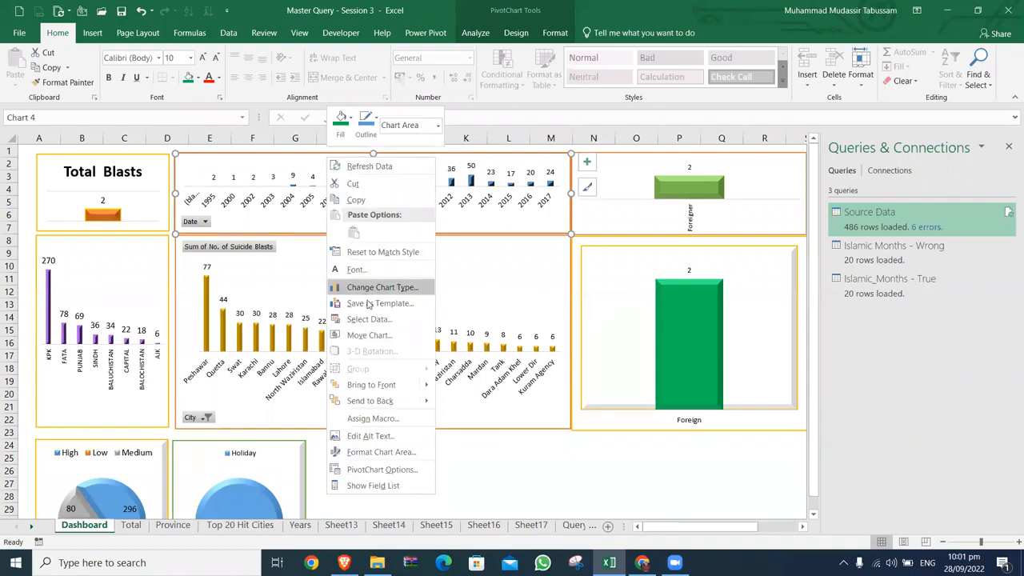
click(496, 443)
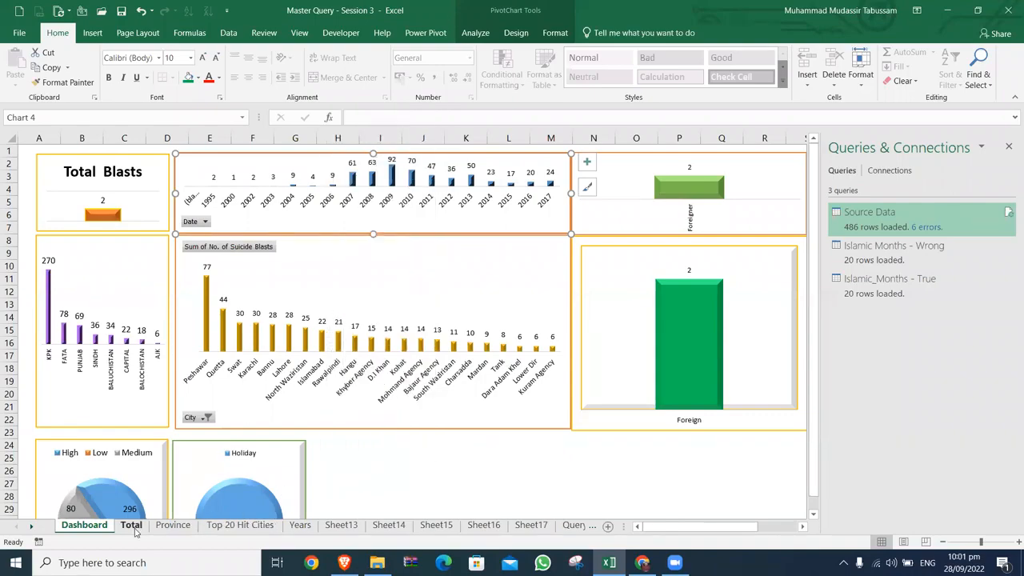
Refresh the pivot tables on the Province, Top 20 Hit Cities and Years sheets
click(131, 524)
click(192, 530)
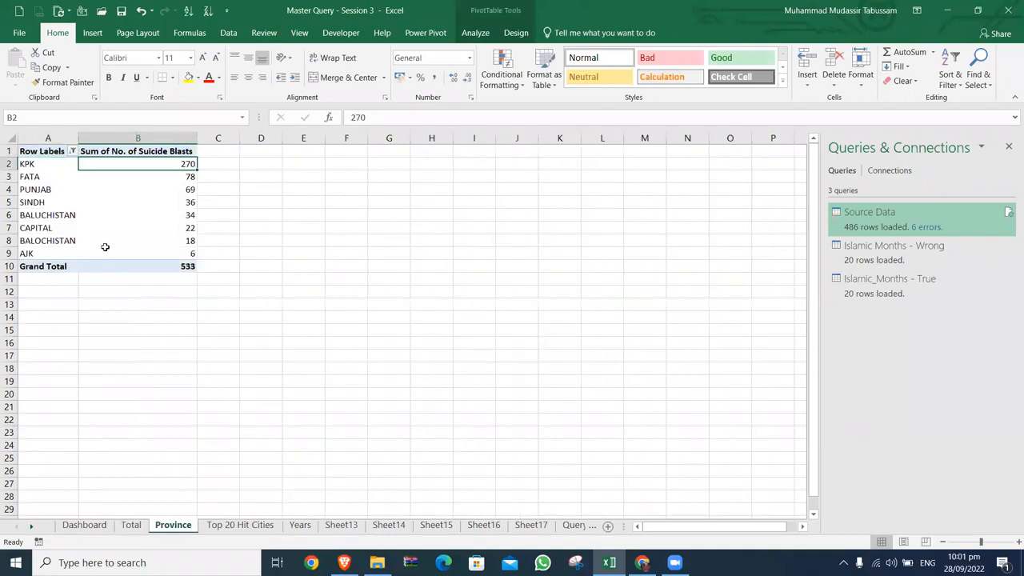
right_click(105, 247)
click(139, 306)
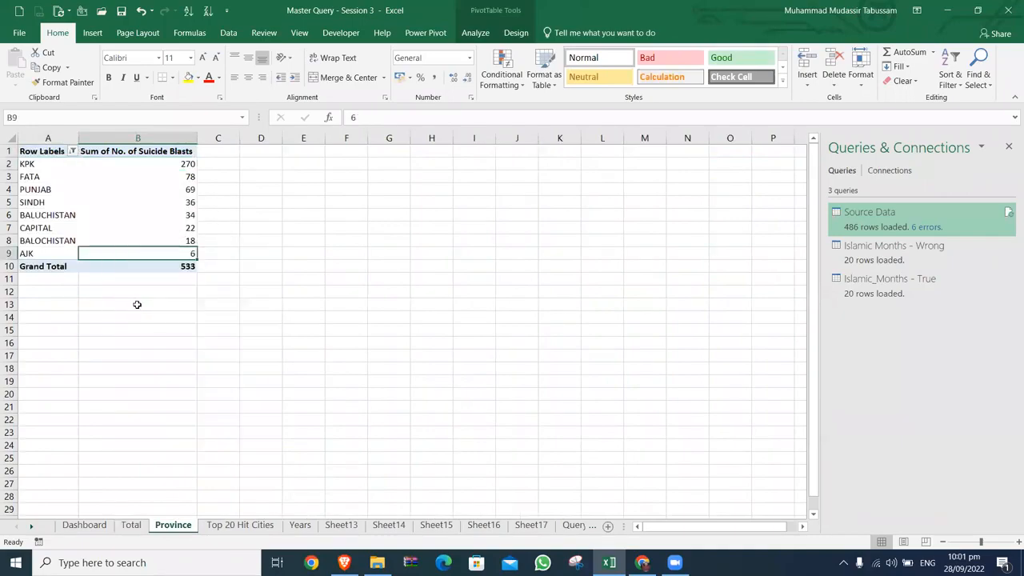
click(256, 526)
right_click(108, 236)
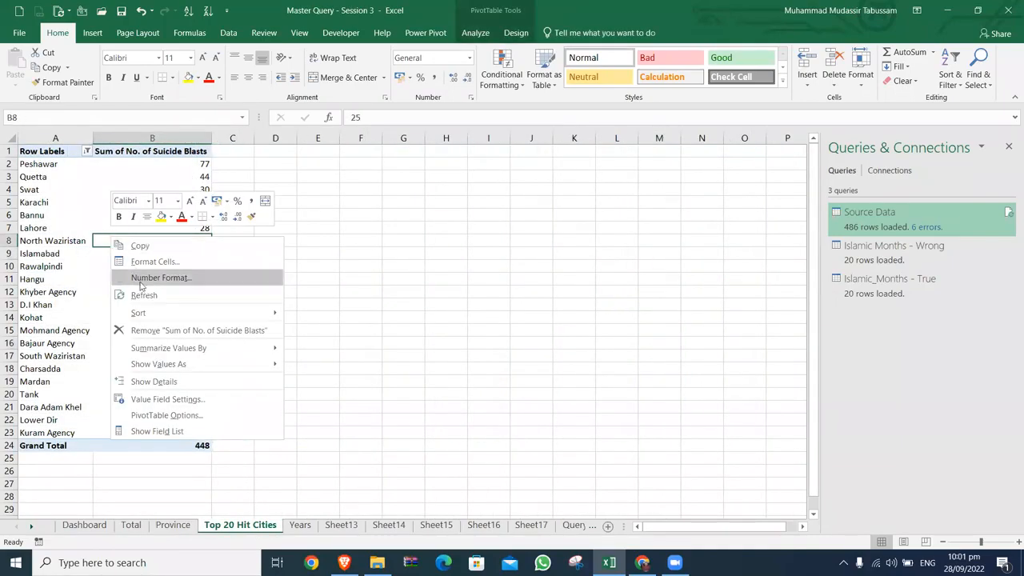
click(141, 290)
click(301, 525)
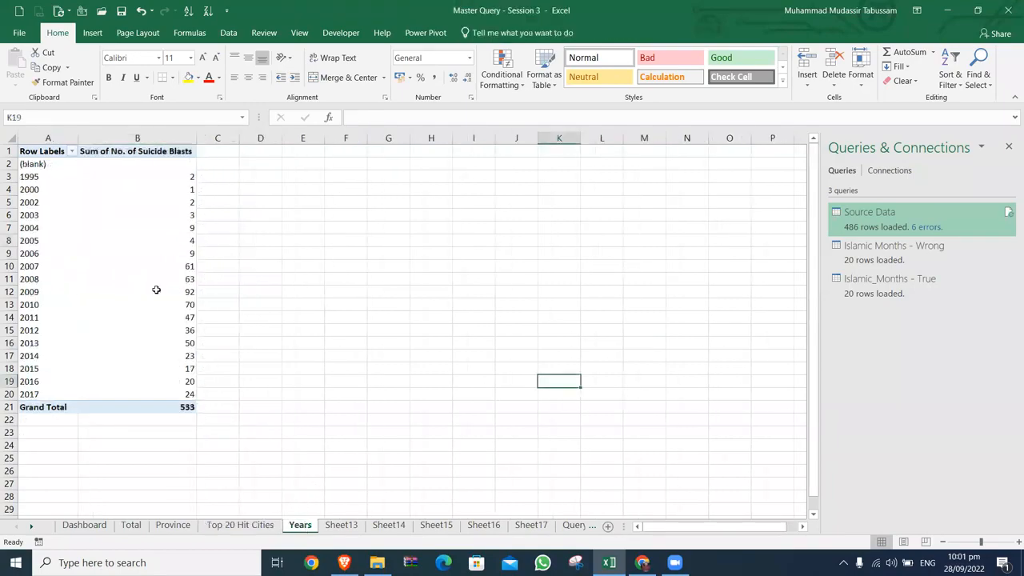
right_click(146, 264)
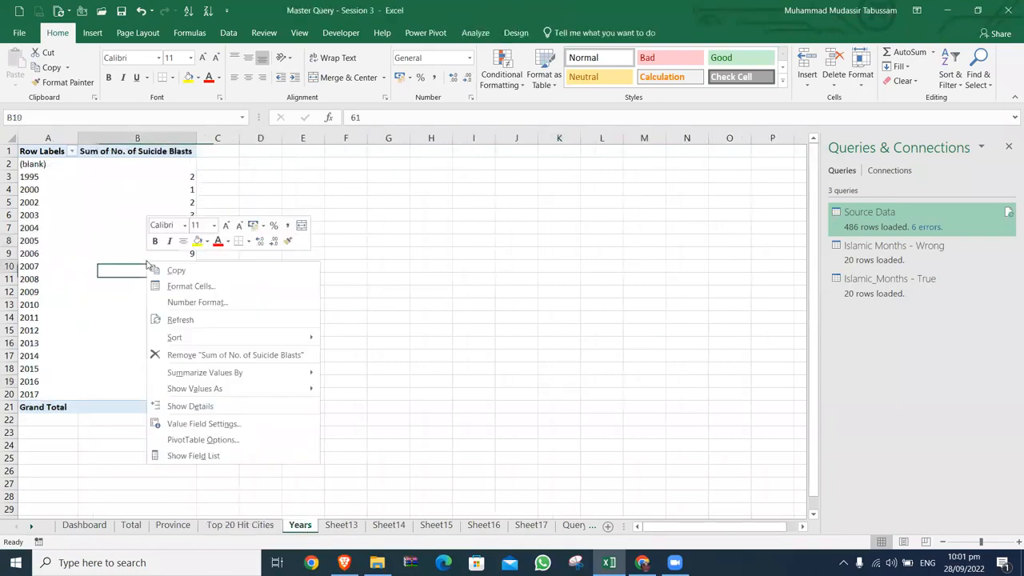
click(177, 319)
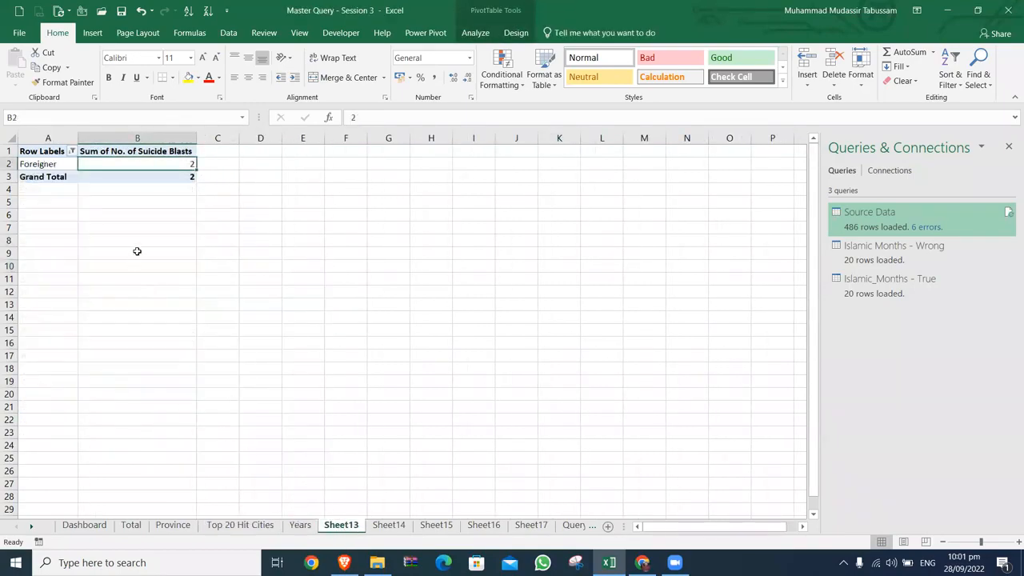
Refresh the pivot tables on Sheet13 and Sheet14
right_click(141, 168)
mouse_move(183, 247)
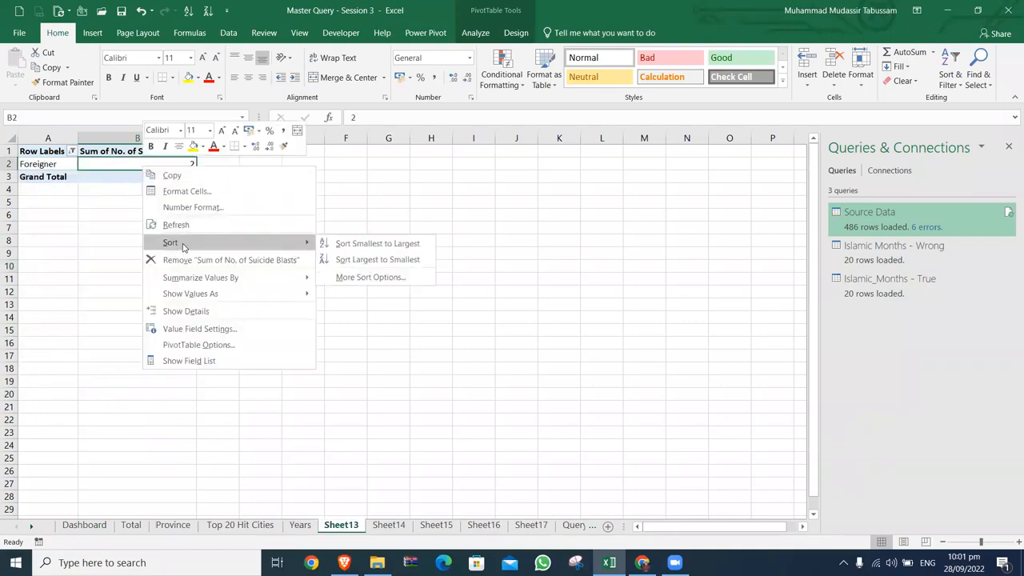
click(183, 223)
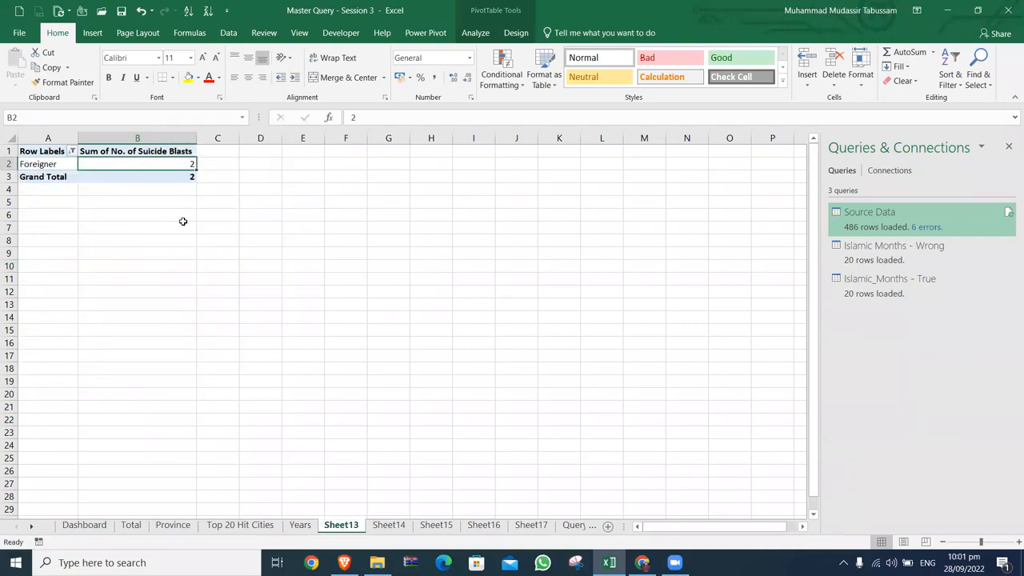
click(390, 525)
right_click(171, 168)
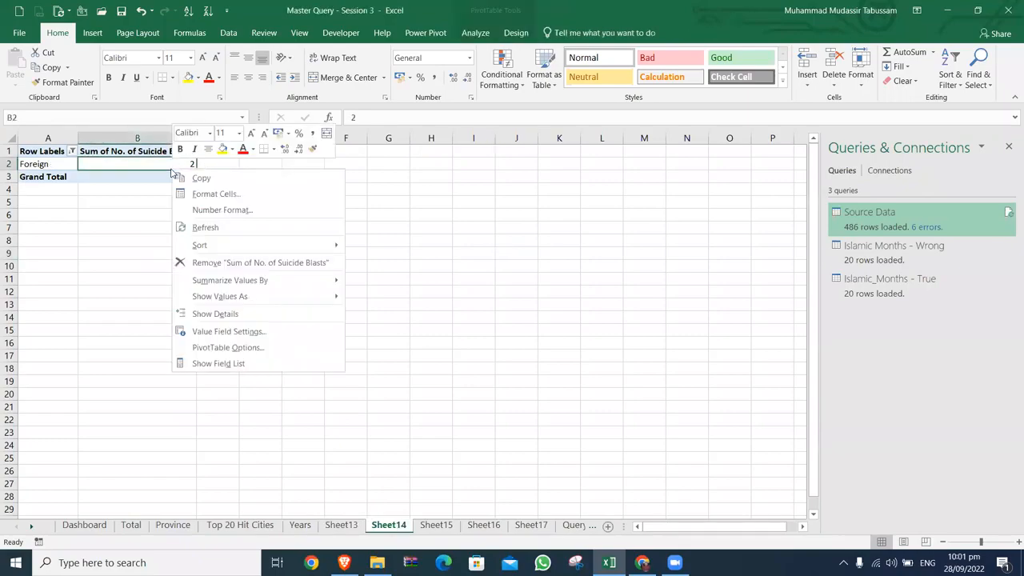
click(204, 223)
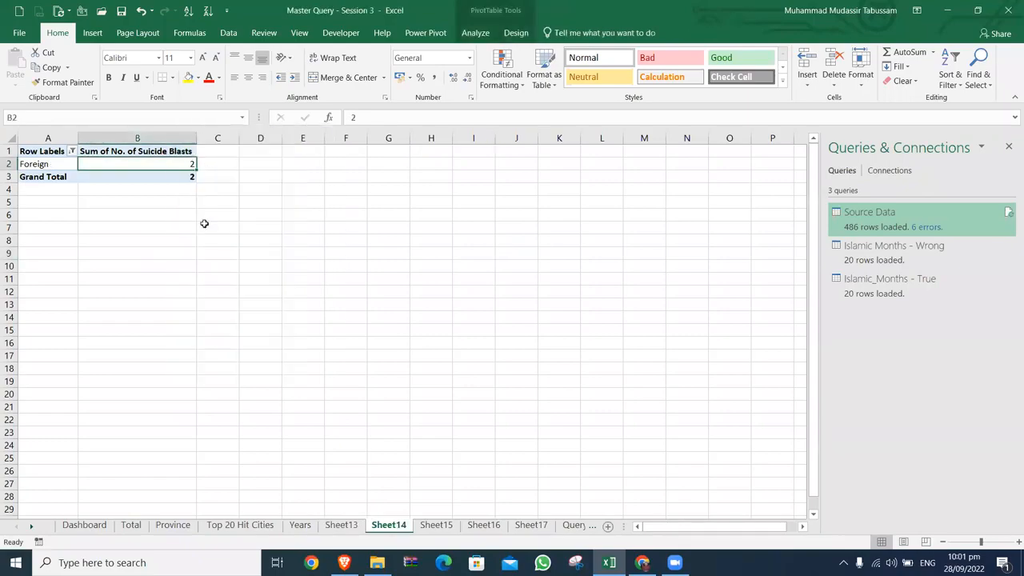
Refresh the pivot tables on Sheet15 and Sheet16, and look at Sheet17
click(439, 529)
right_click(142, 176)
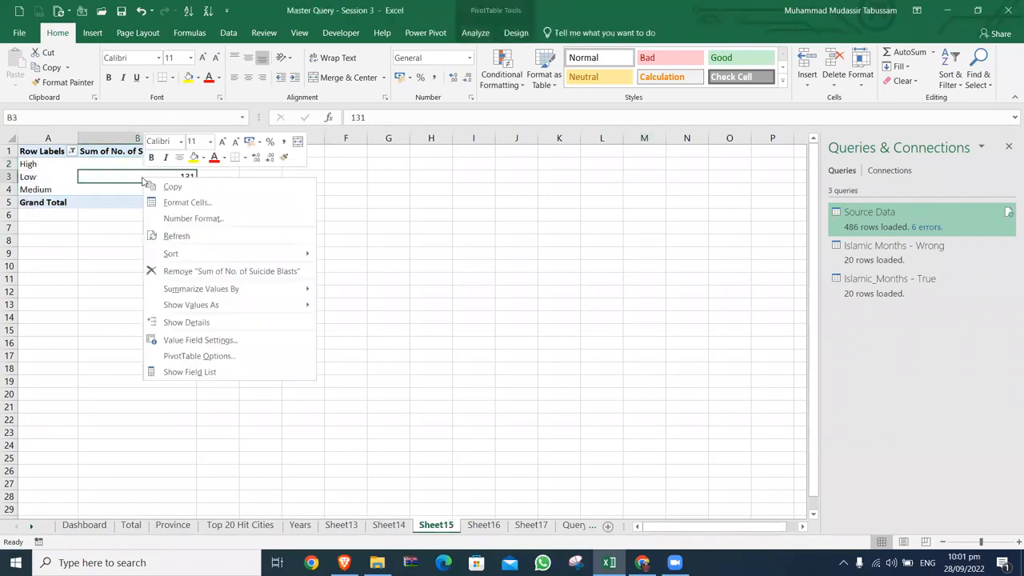
click(179, 235)
click(486, 526)
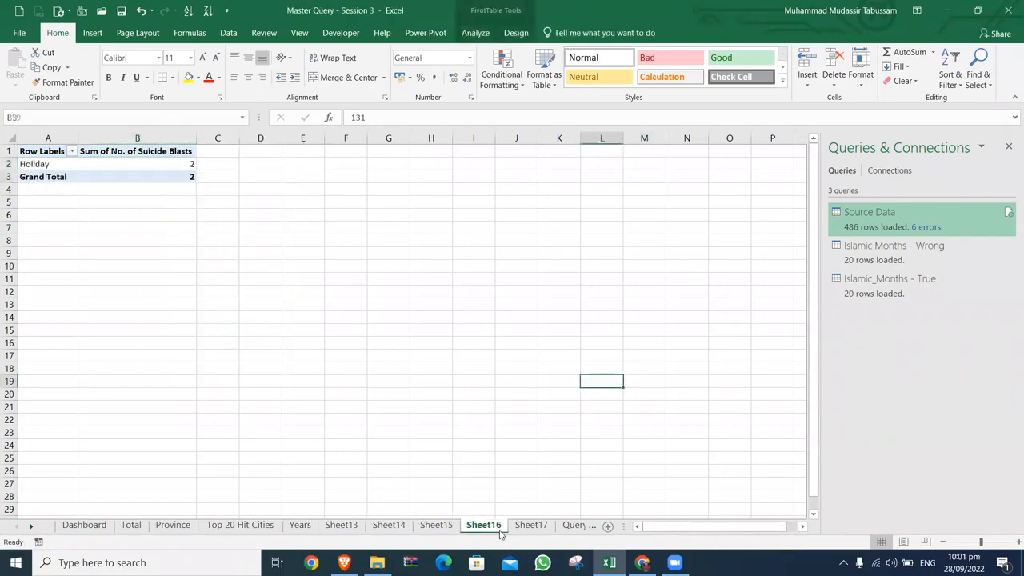
right_click(140, 166)
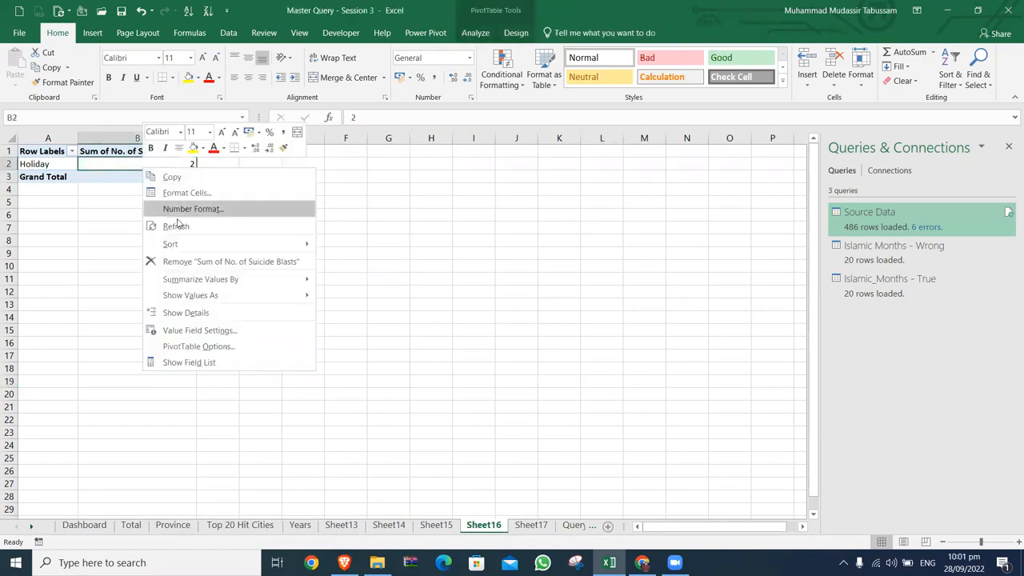
click(182, 226)
click(529, 526)
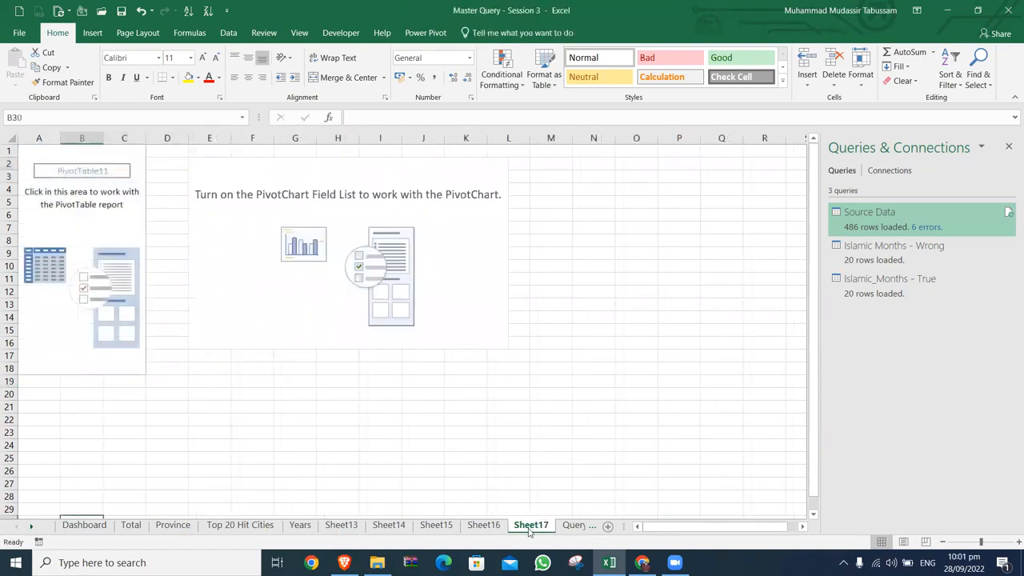
Clear the Year slicer's filter on the Dashboard and check which pivot tables its report connections offer
click(84, 525)
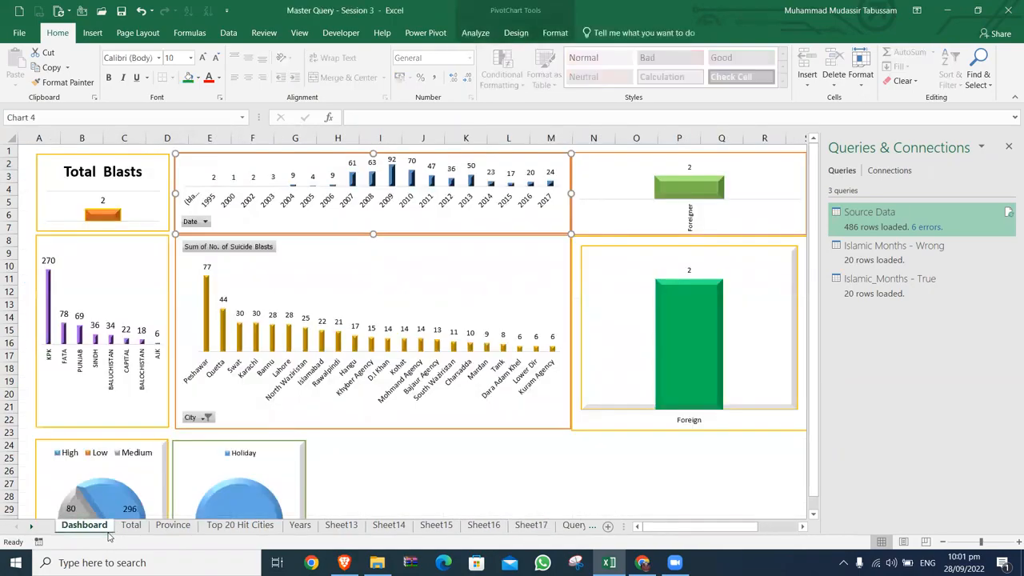
drag(649, 528, 698, 528)
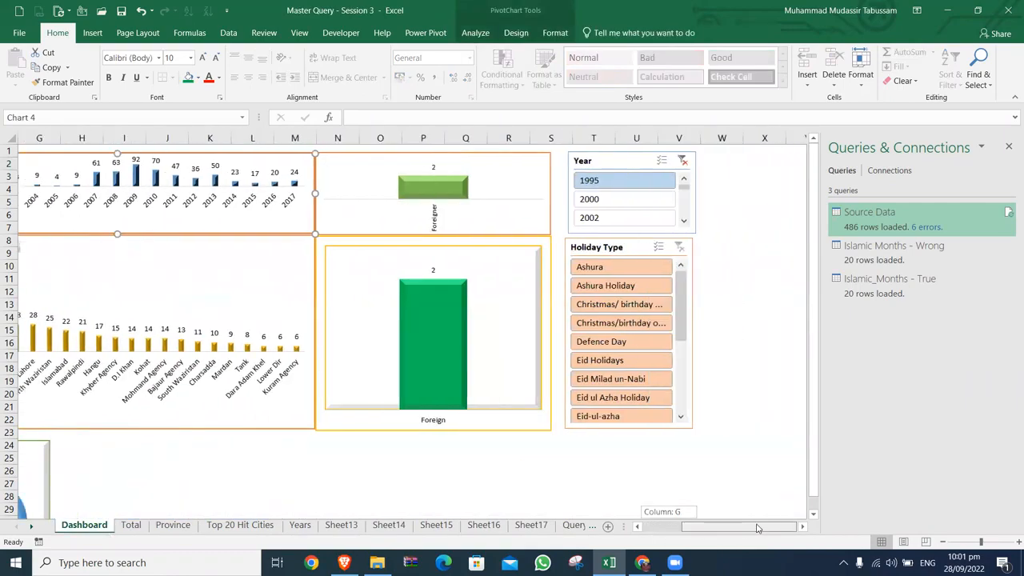
click(682, 160)
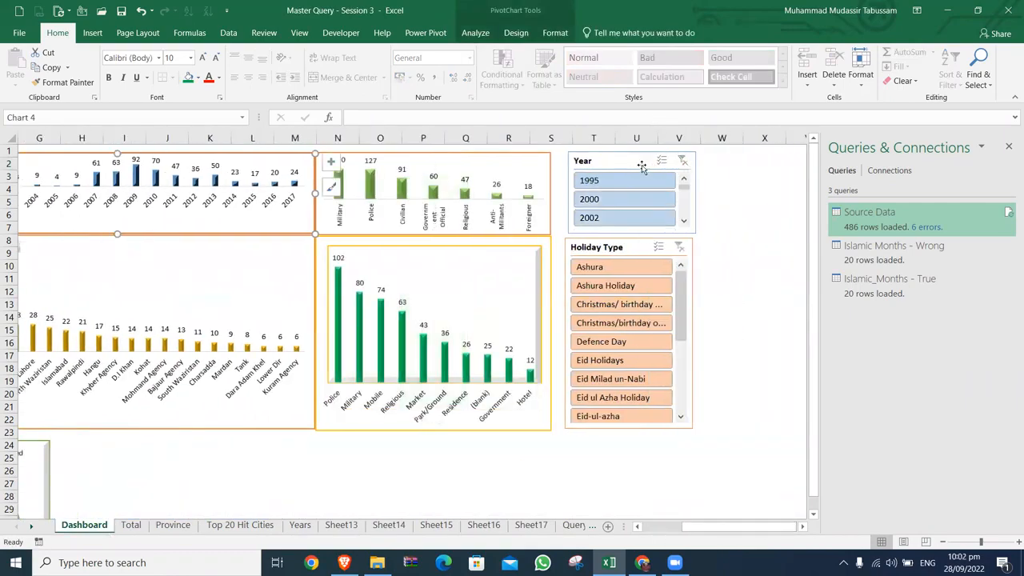
right_click(638, 161)
click(693, 324)
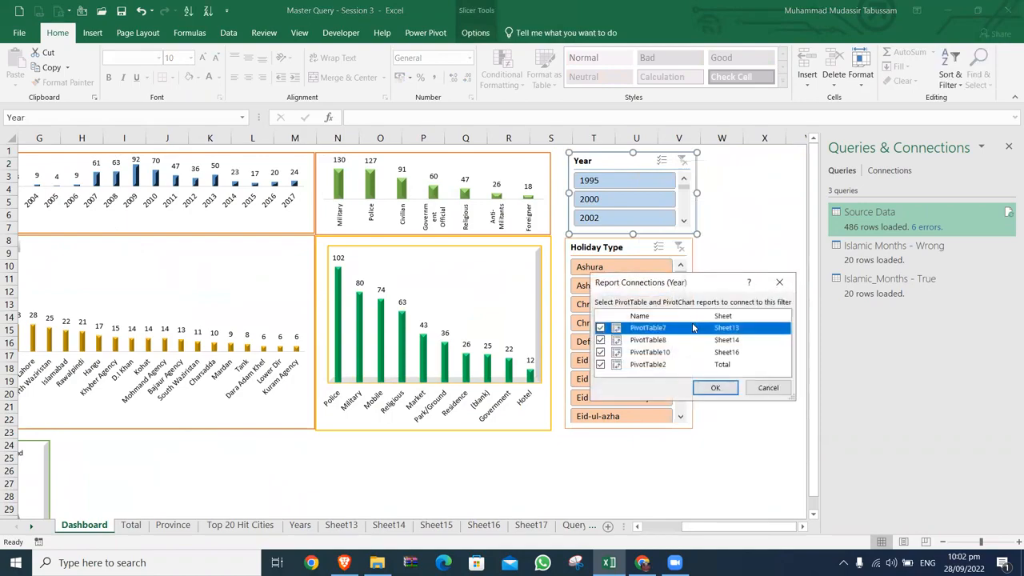
click(715, 387)
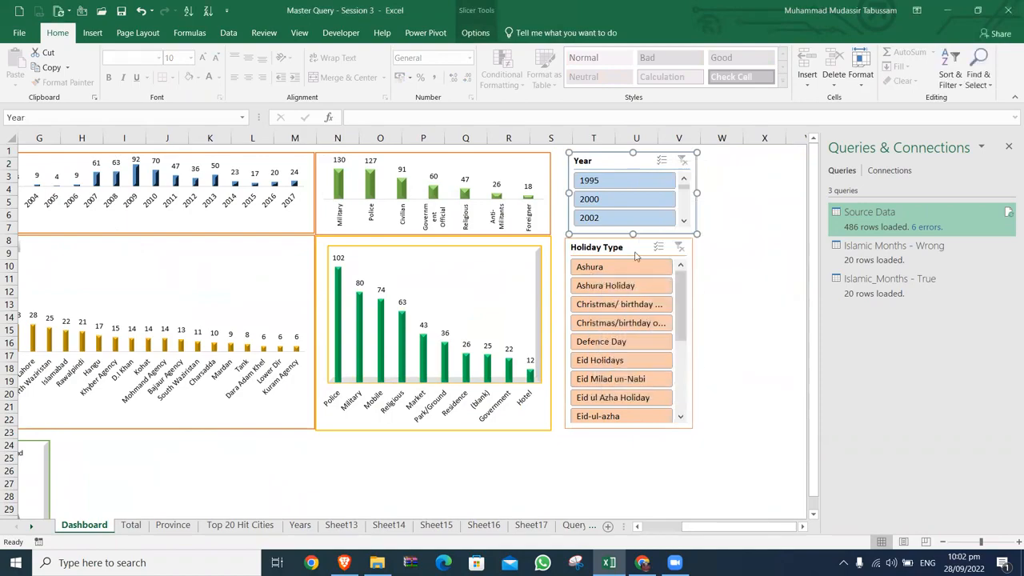
Filter the Dashboard to 1995 with the Year slicer and check the response of the province and other charts
click(616, 181)
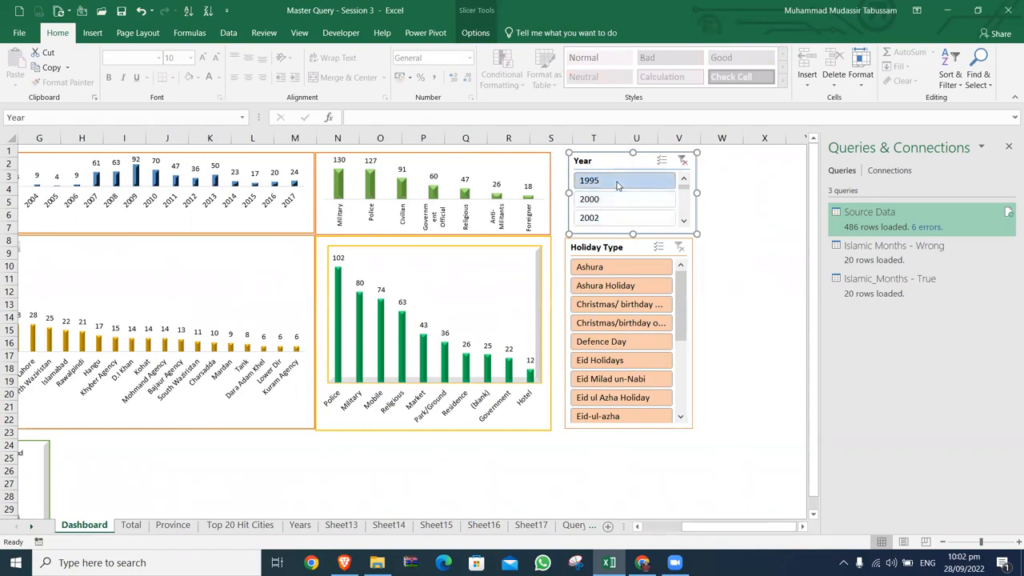
drag(742, 528, 683, 528)
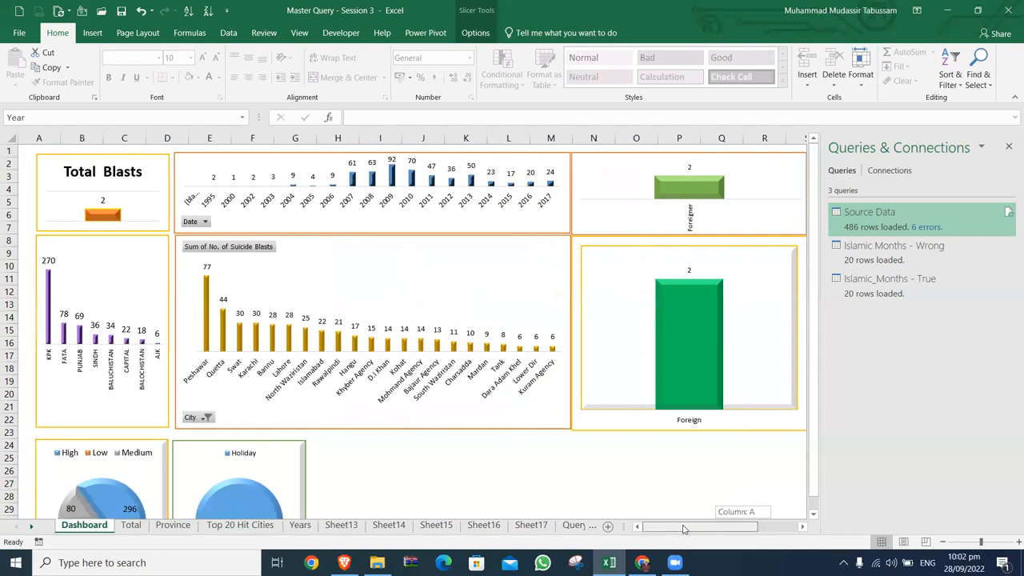
click(103, 252)
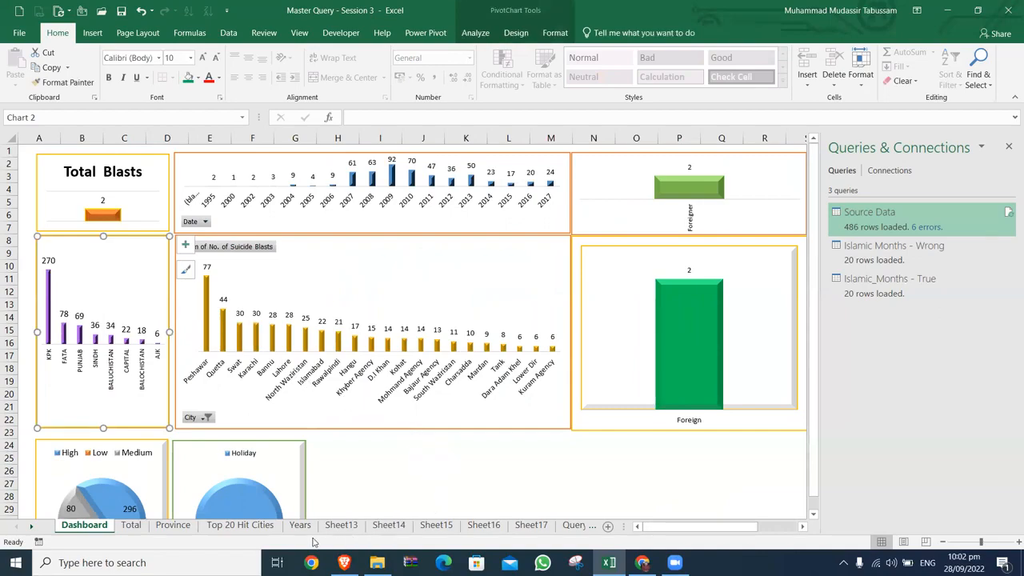
Refresh the Province sheet's pivot table again
click(185, 526)
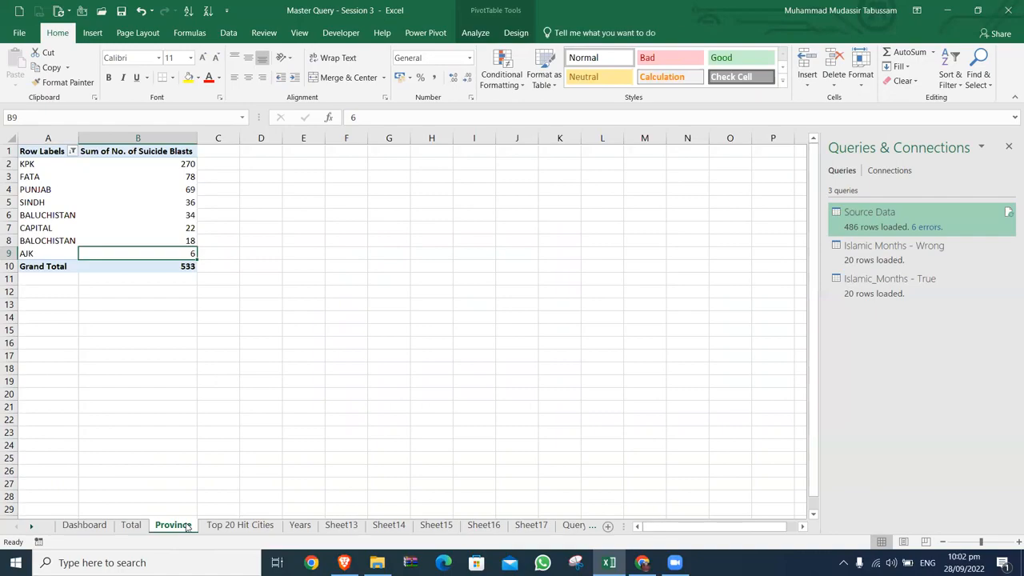
right_click(114, 211)
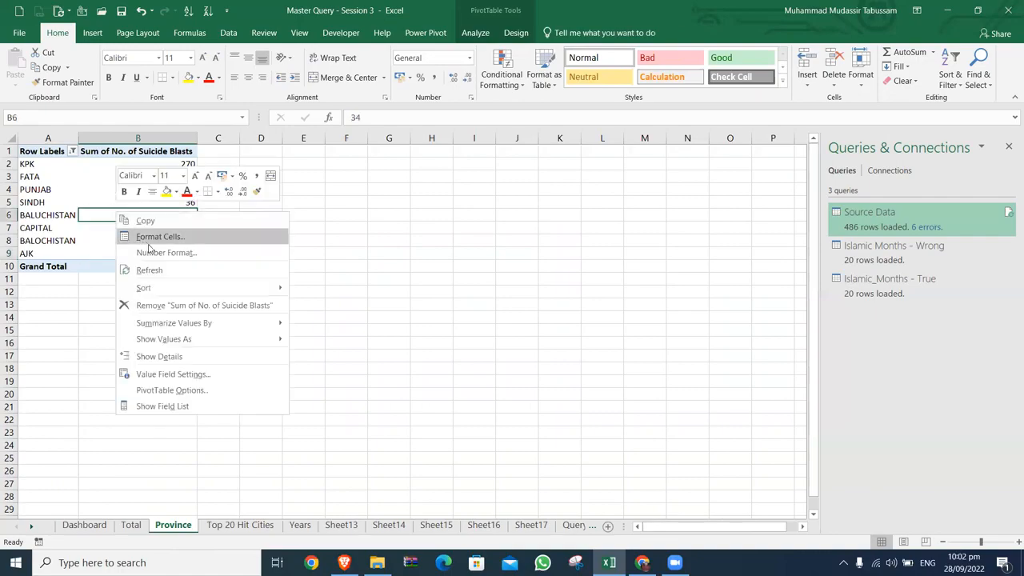
click(162, 266)
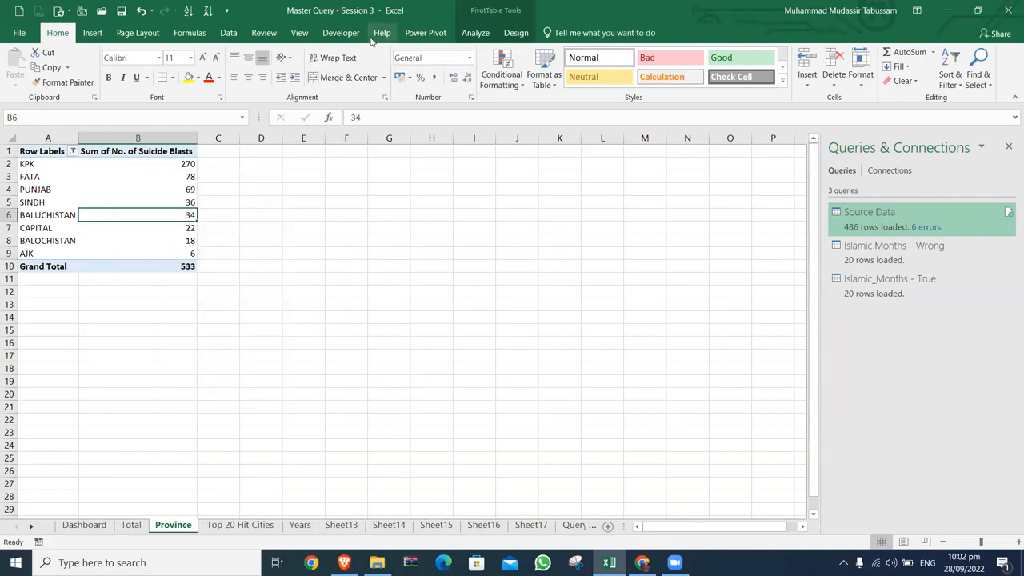
Try to change the Province pivot table's data source to the whole Source_Data table on Query Data, from cell A1 through the Year column
click(425, 33)
click(475, 33)
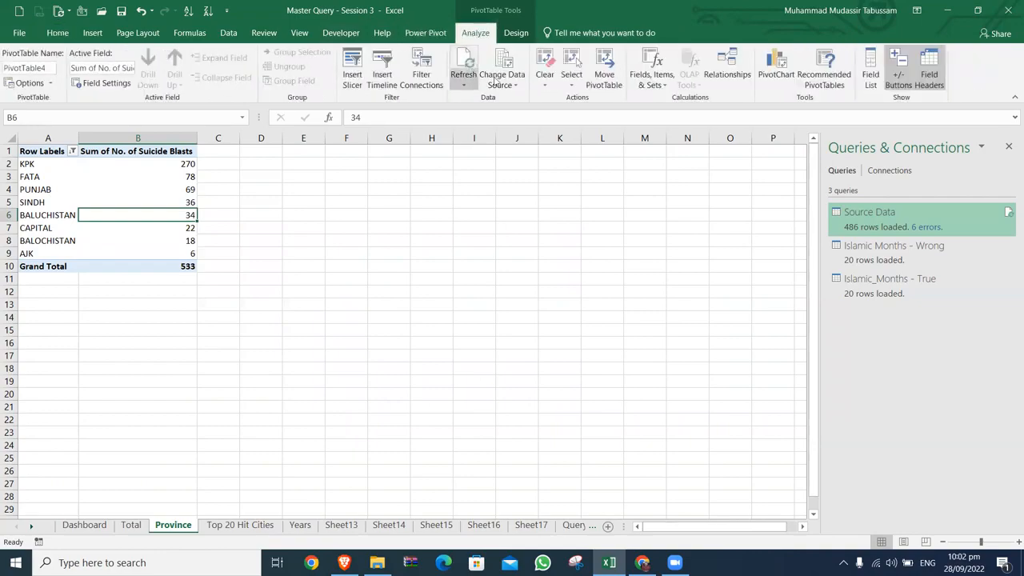
click(501, 80)
click(514, 100)
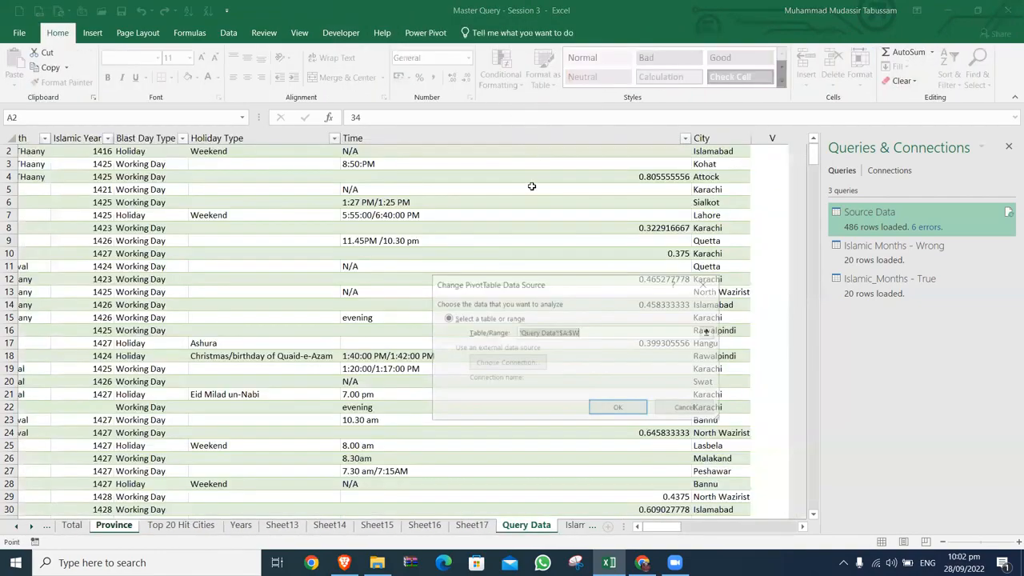
drag(663, 528, 776, 527)
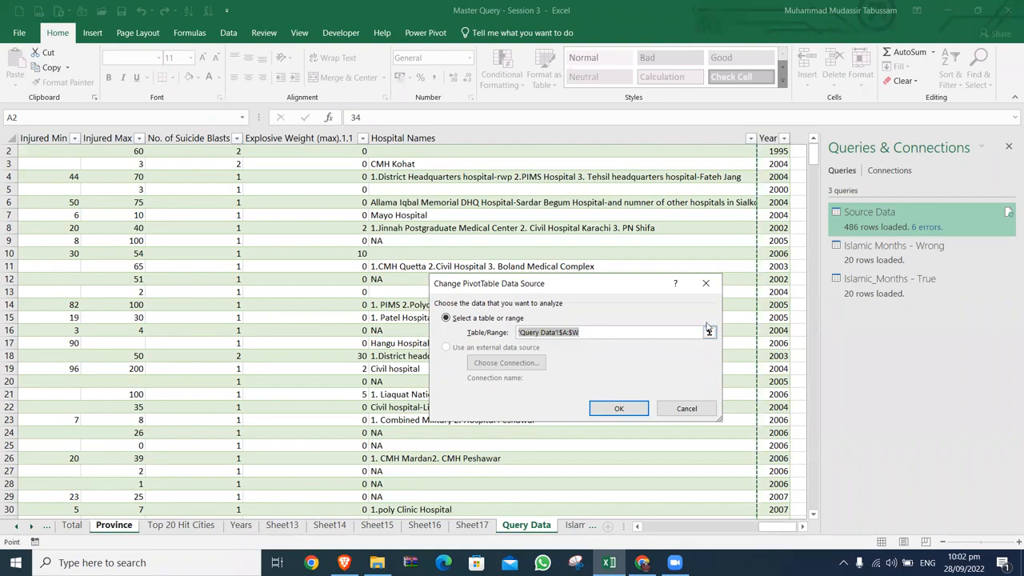
click(498, 185)
key(Up)
key(Up)
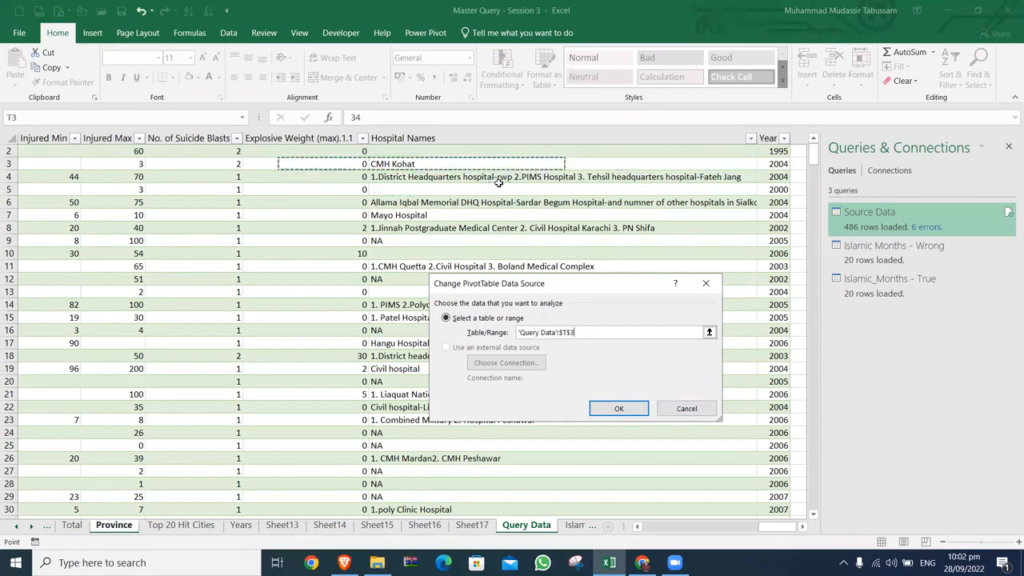
key(Left)
key(Left)
key(Left)
key(ctrl+Left)
key(ctrl+Left)
key(ctrl+Left)
key(ctrl+Up)
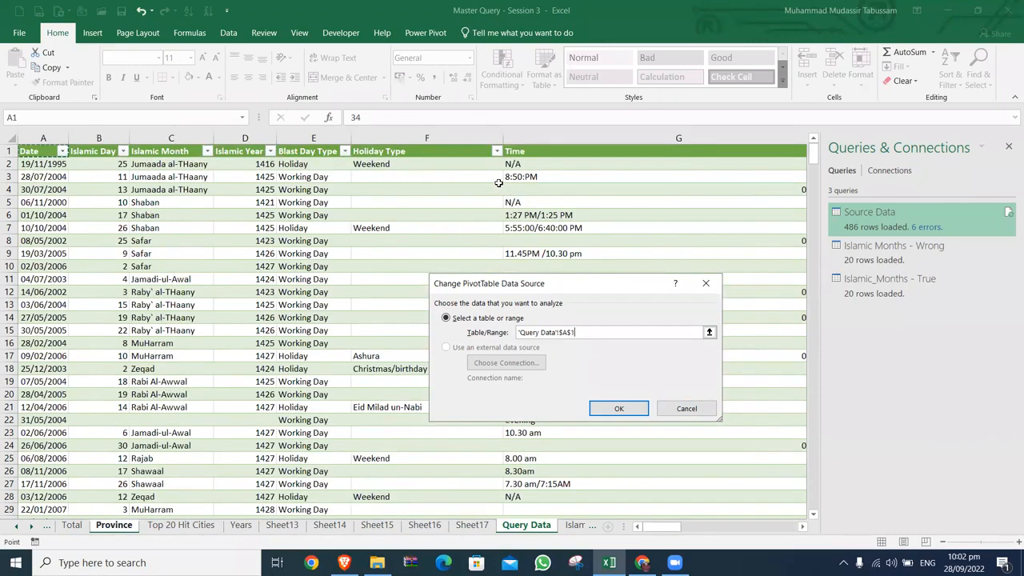
key(ctrl+shift+Right)
key(ctrl+shift+Down)
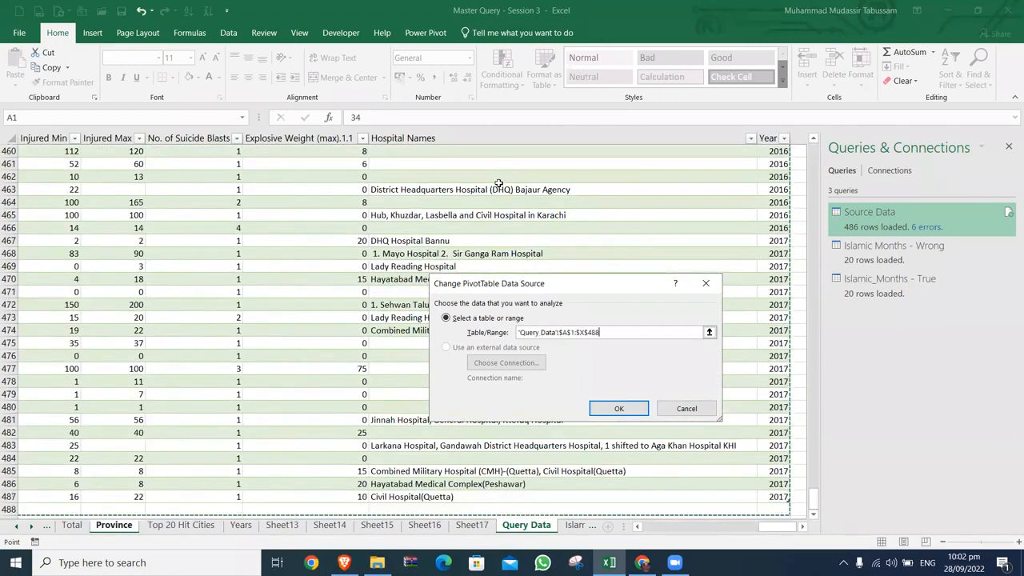
key(shift+Down)
key(shift+Down)
key(shift+Down)
key(shift+Down)
key(shift+Down)
key(shift+Down)
key(shift+Down)
key(shift+Down)
key(shift+Down)
key(shift+Down)
key(ctrl+shift+Up)
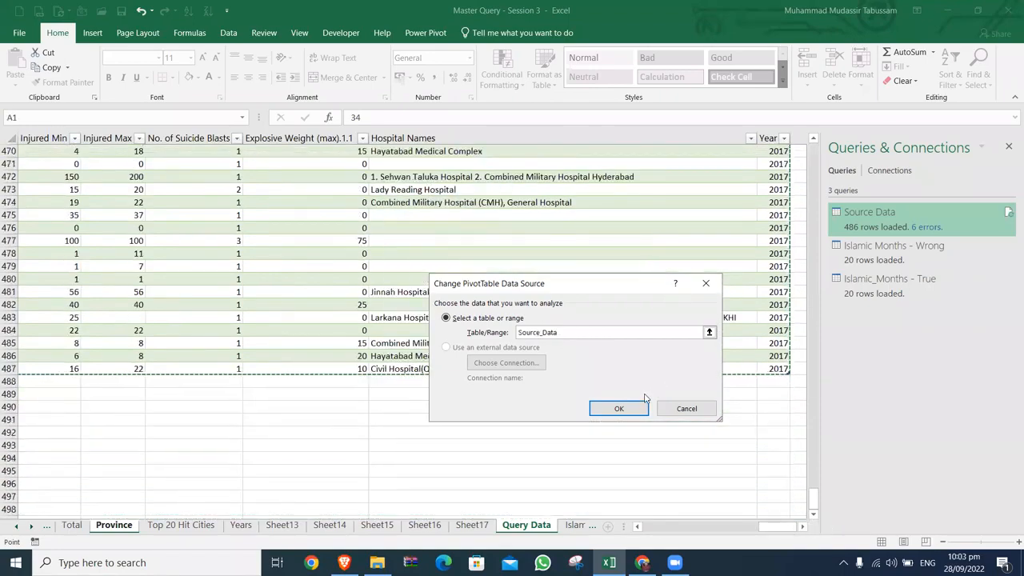
click(621, 409)
click(526, 321)
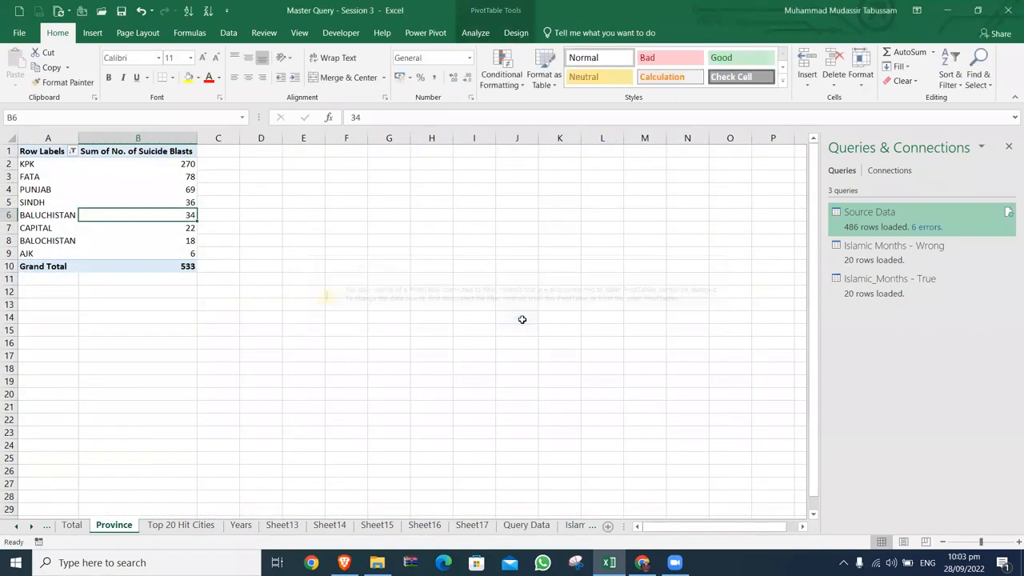
Look at the Total sheet's pivot table and the province chart on the Dashboard
click(72, 526)
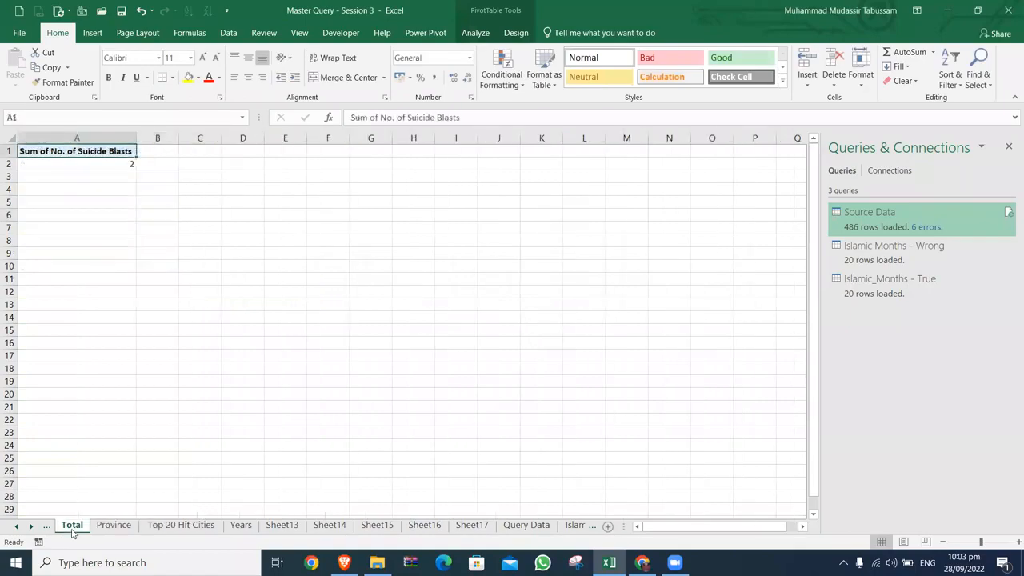
click(16, 525)
click(84, 525)
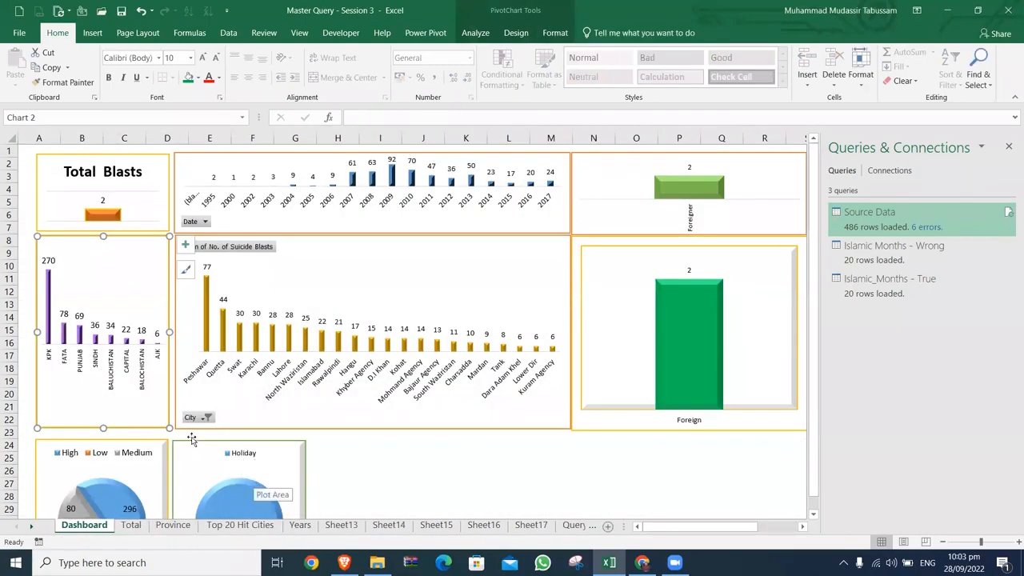
Delete the existing pivot table in columns A to C of the Province sheet
click(173, 526)
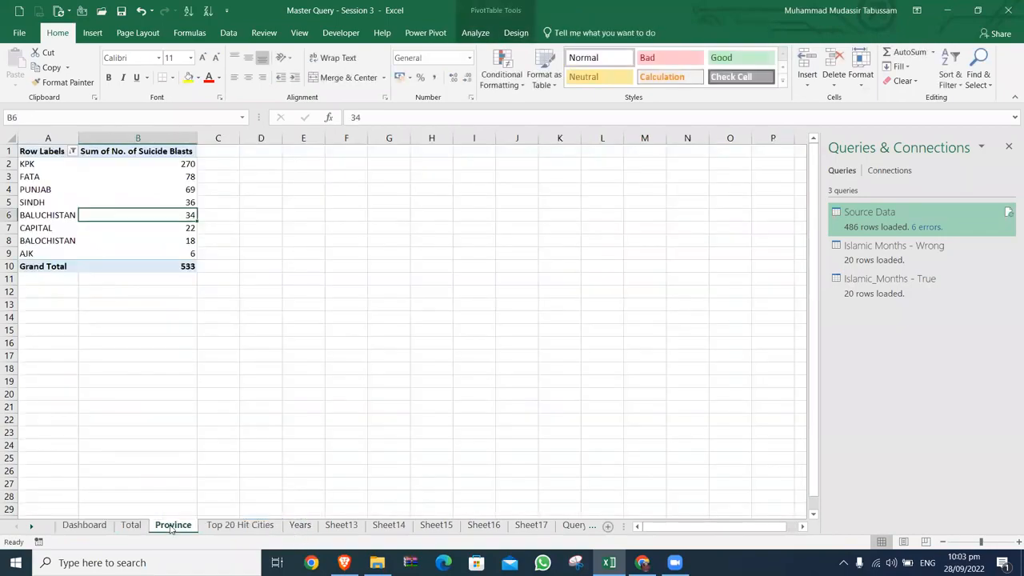
right_click(138, 240)
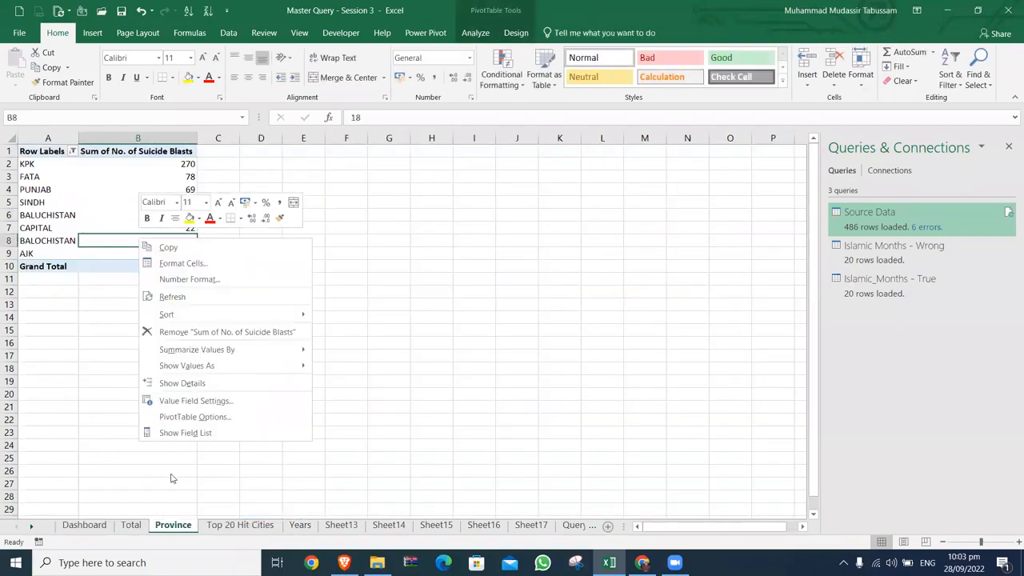
key(Escape)
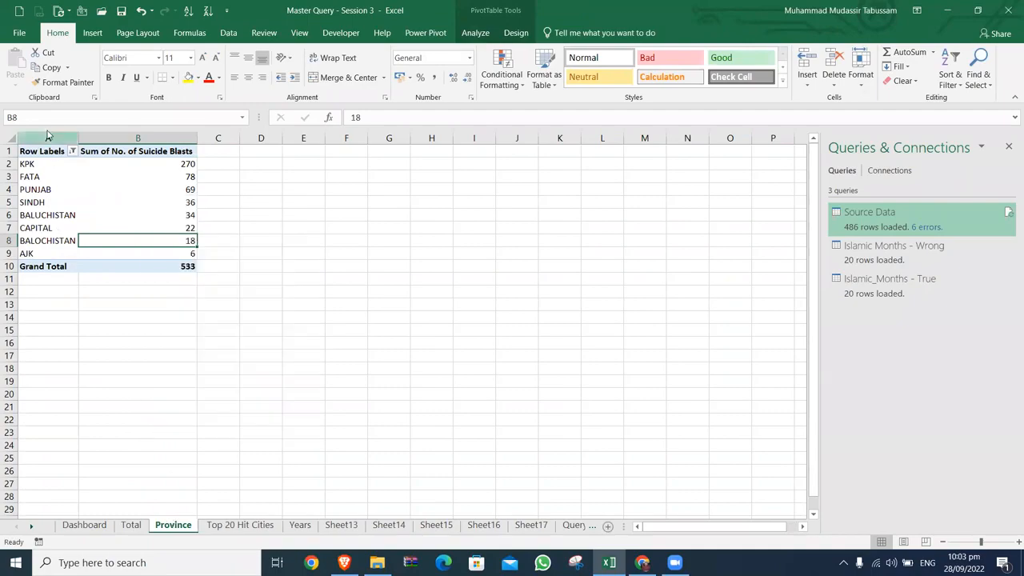
drag(48, 138, 217, 149)
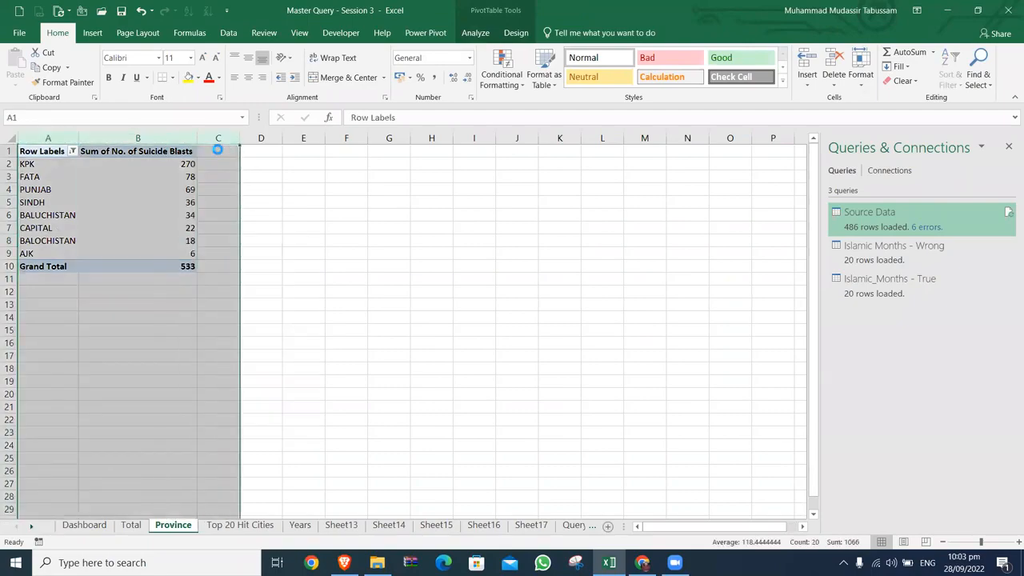
key(Delete)
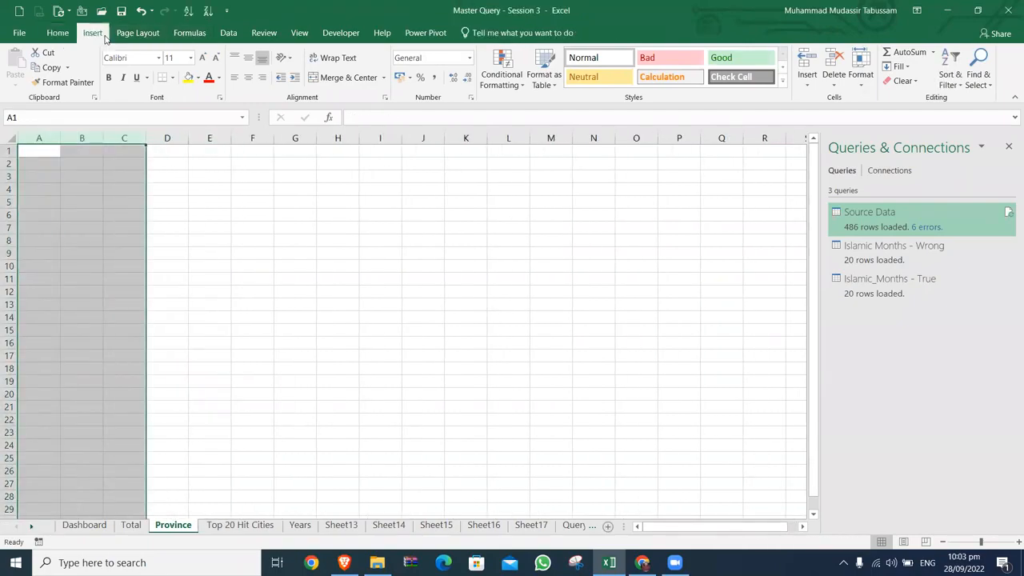
click(92, 33)
click(585, 80)
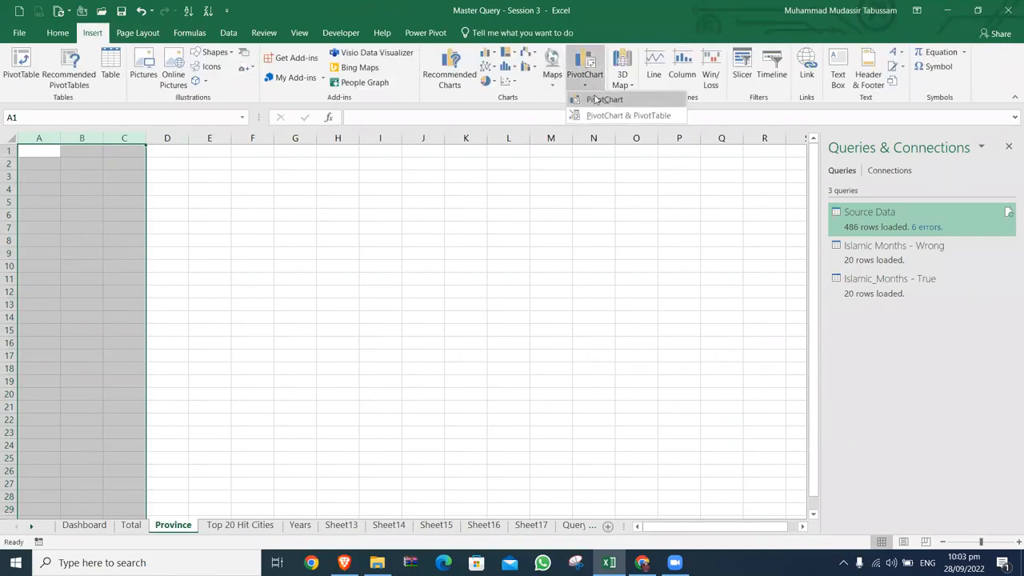
click(596, 96)
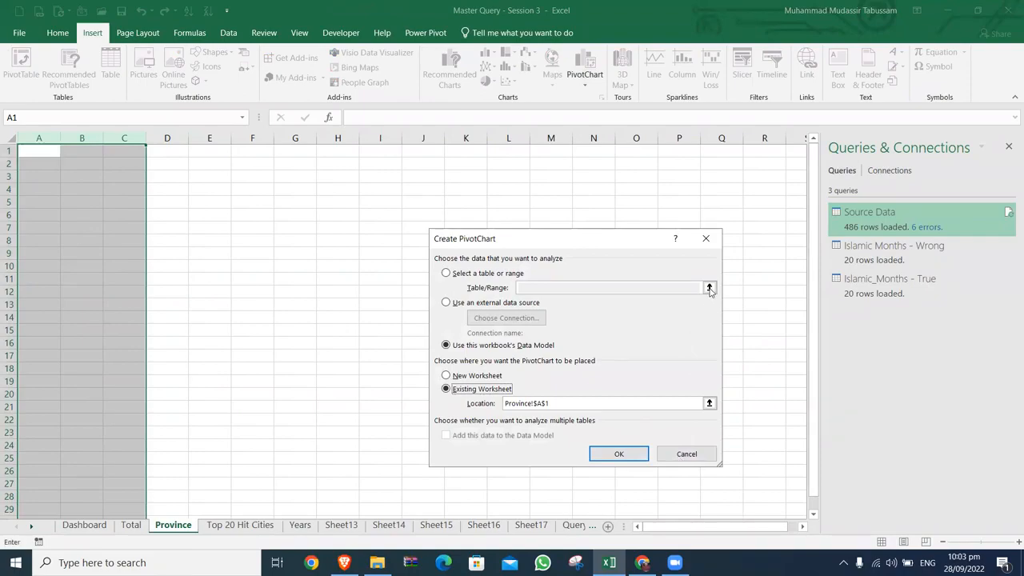
click(575, 525)
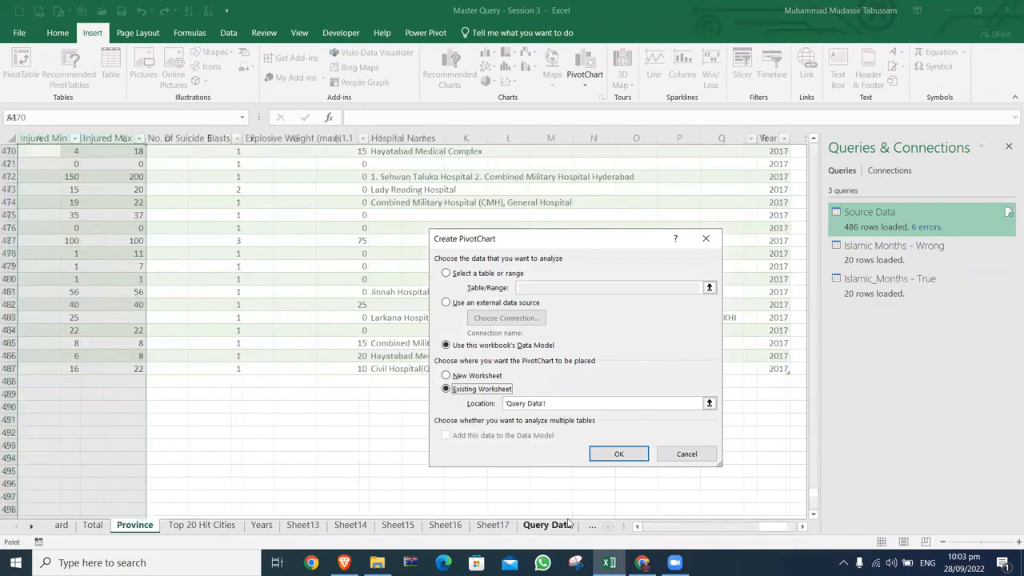
key(alt+n)
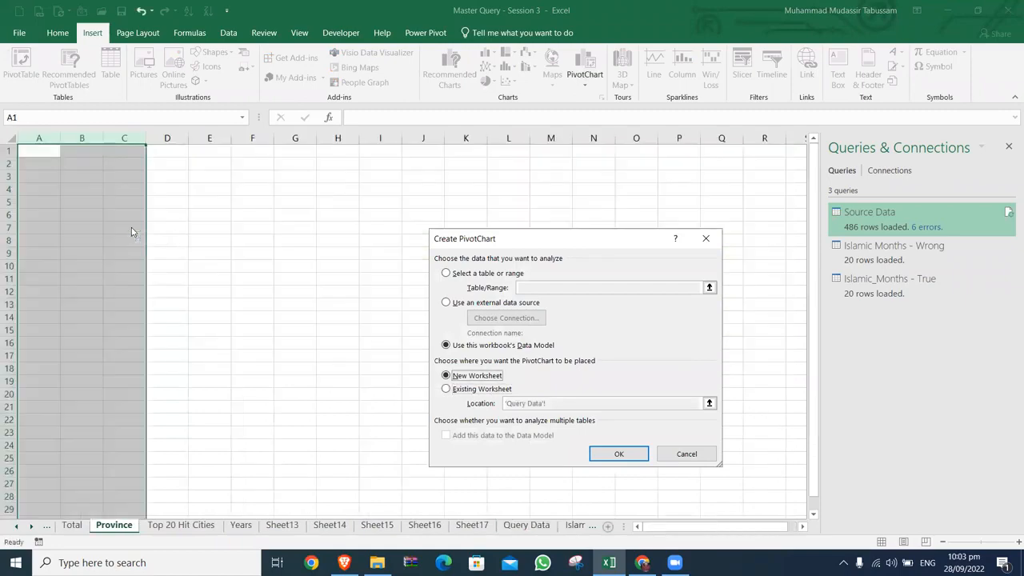
key(Tab)
click(685, 452)
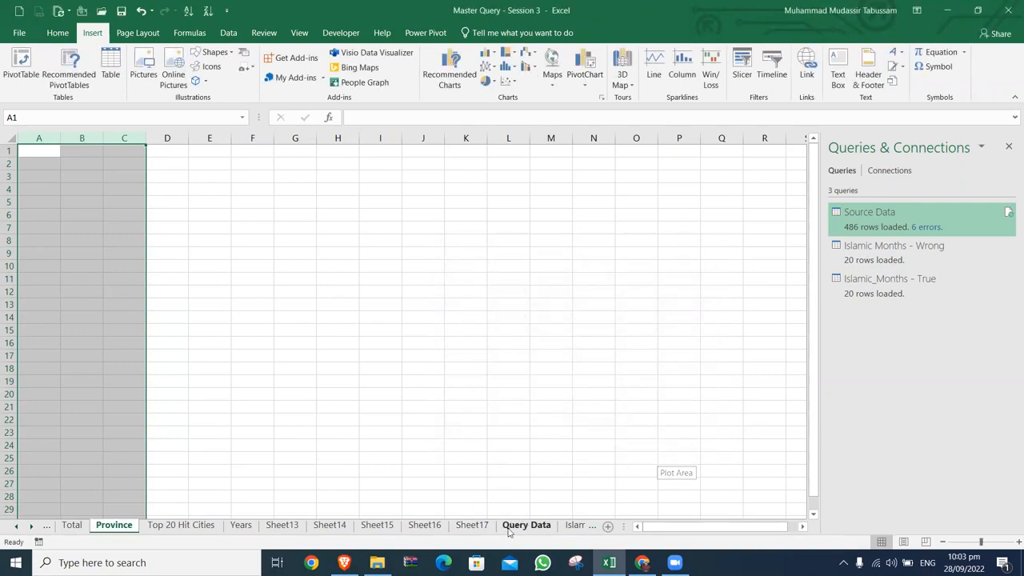
key(Down)
key(Up)
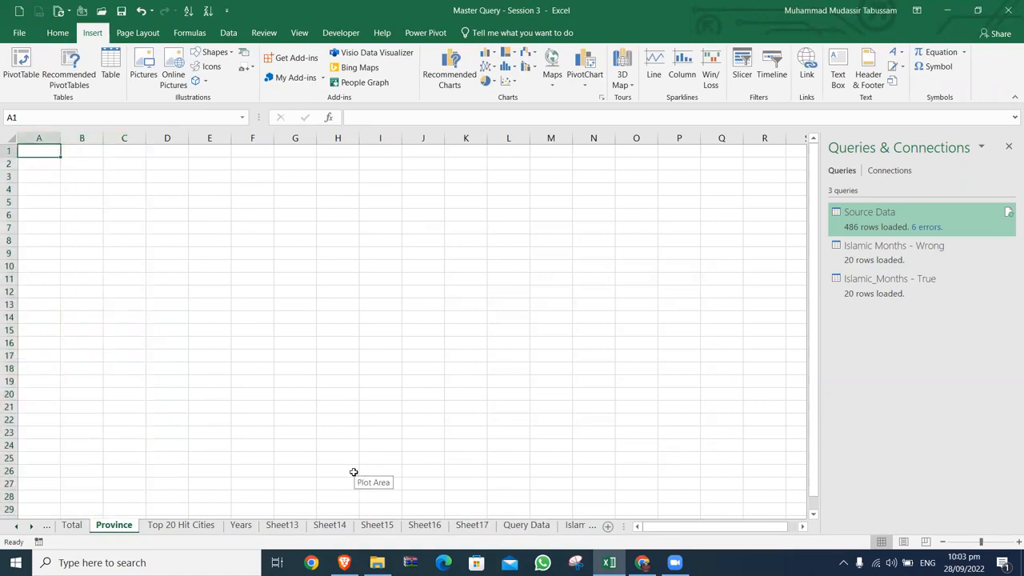
Insert a PivotChart based on the Source_Data table from Query Data, placed on the existing Province sheet at cell A1
click(526, 525)
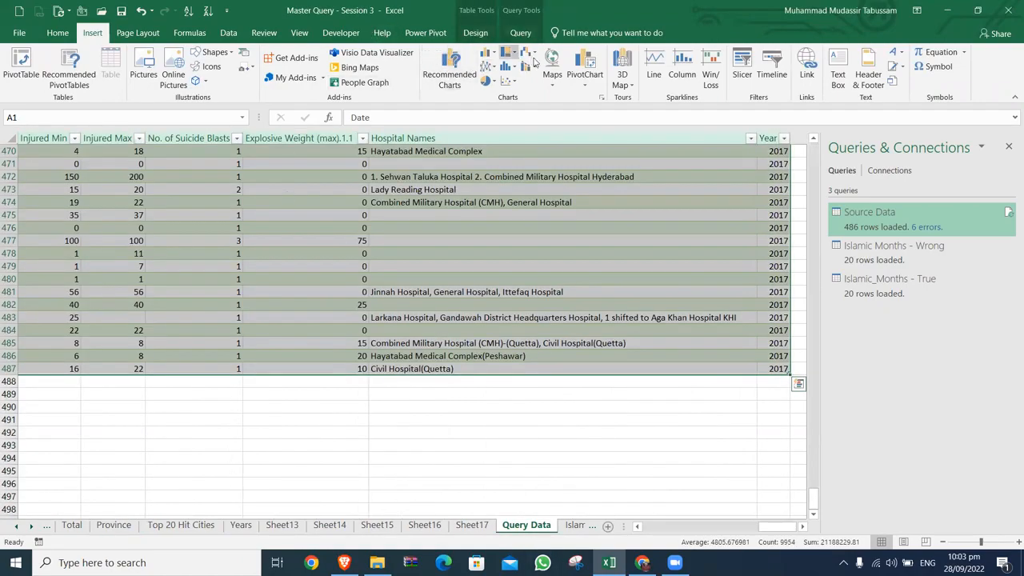
click(585, 68)
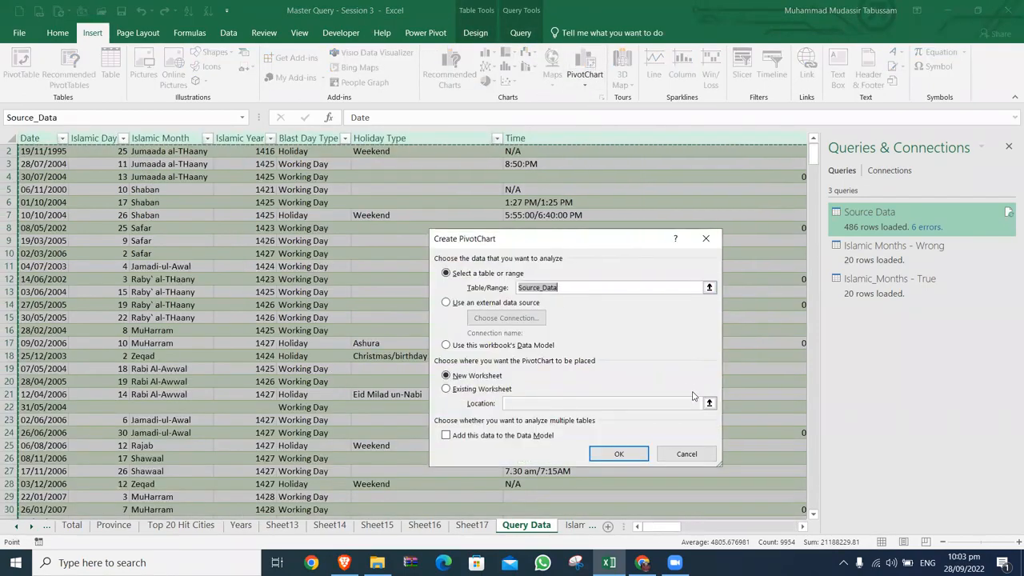
click(484, 390)
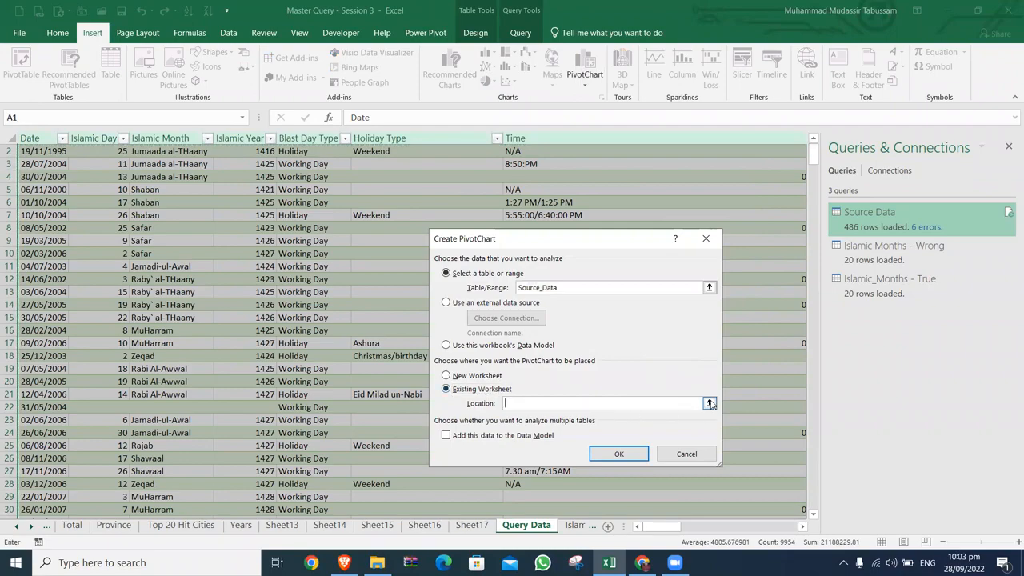
click(709, 403)
click(113, 525)
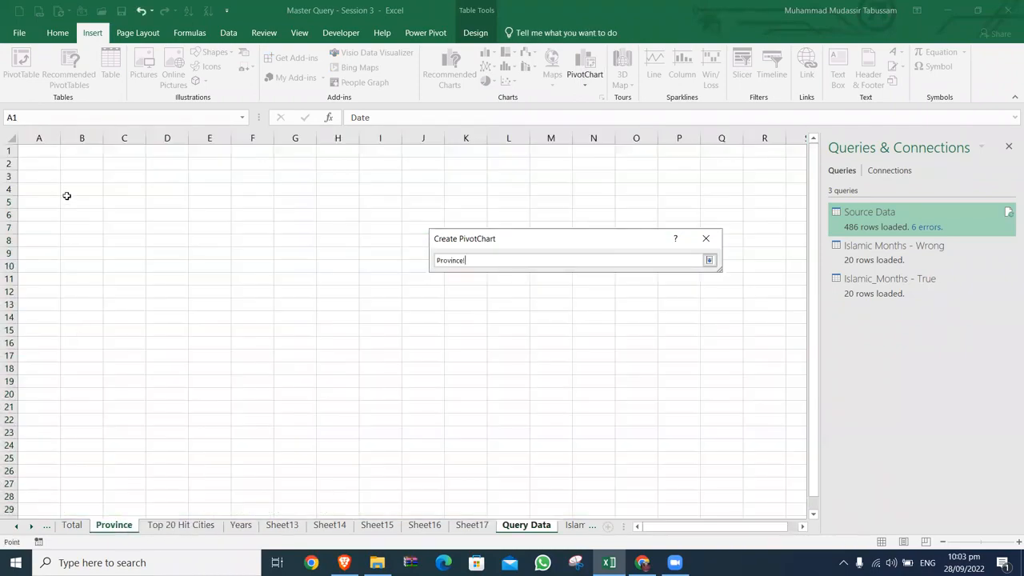
click(40, 151)
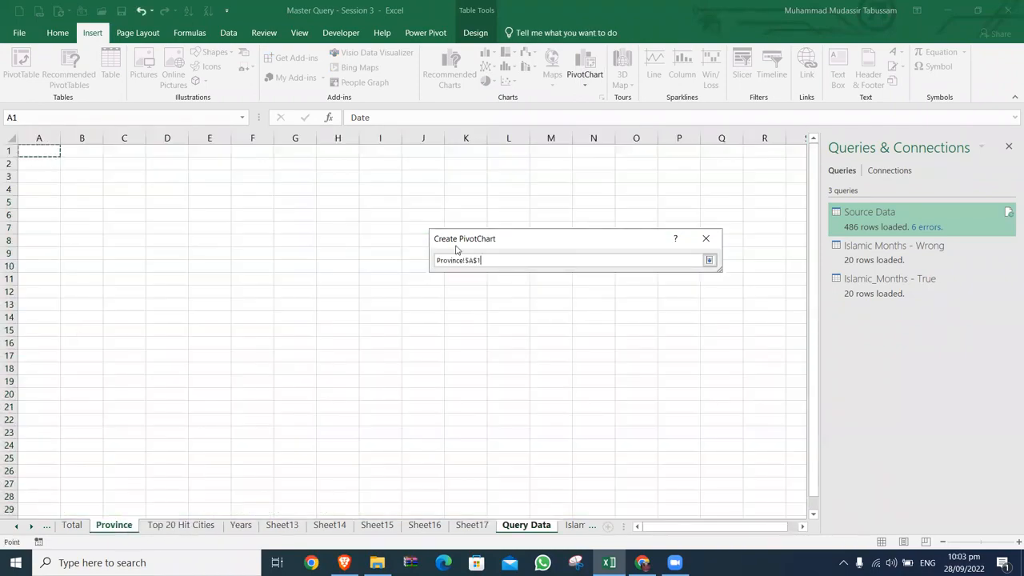
click(709, 260)
click(625, 452)
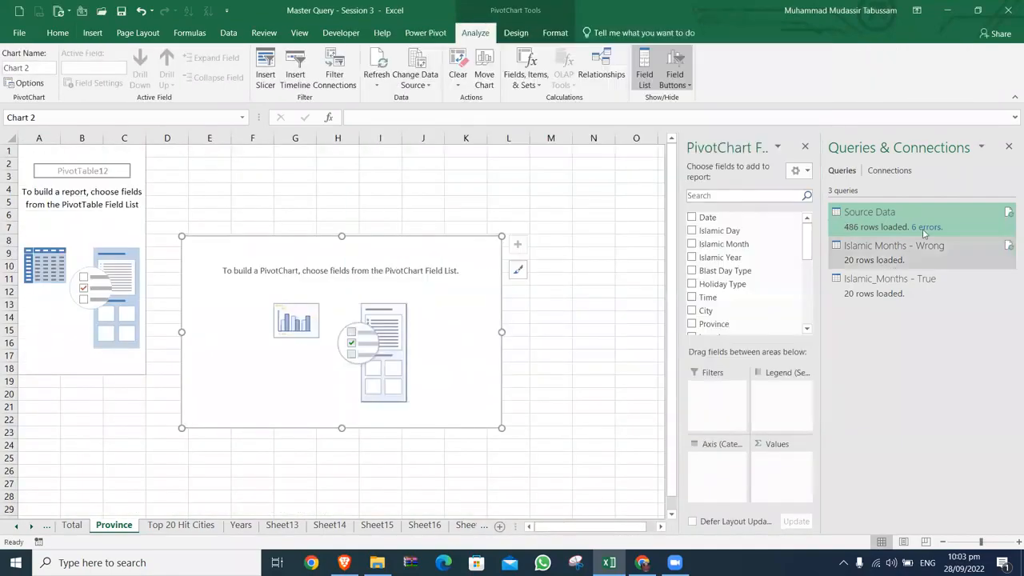
Add Province as the chart's axis field and the sum of No. of Suicide Blasts as its values
click(755, 196)
text(pr)
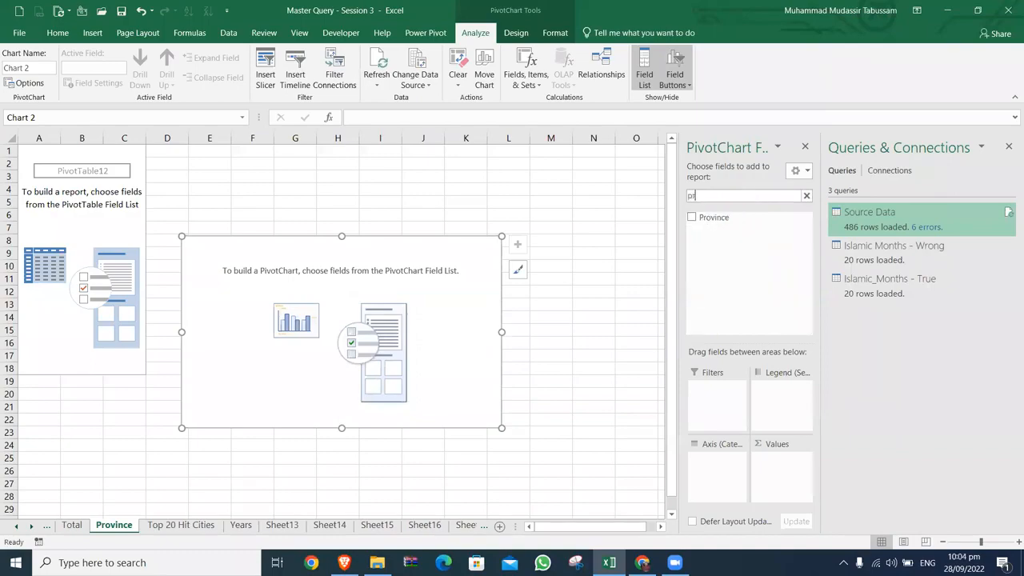
text(o)
click(692, 217)
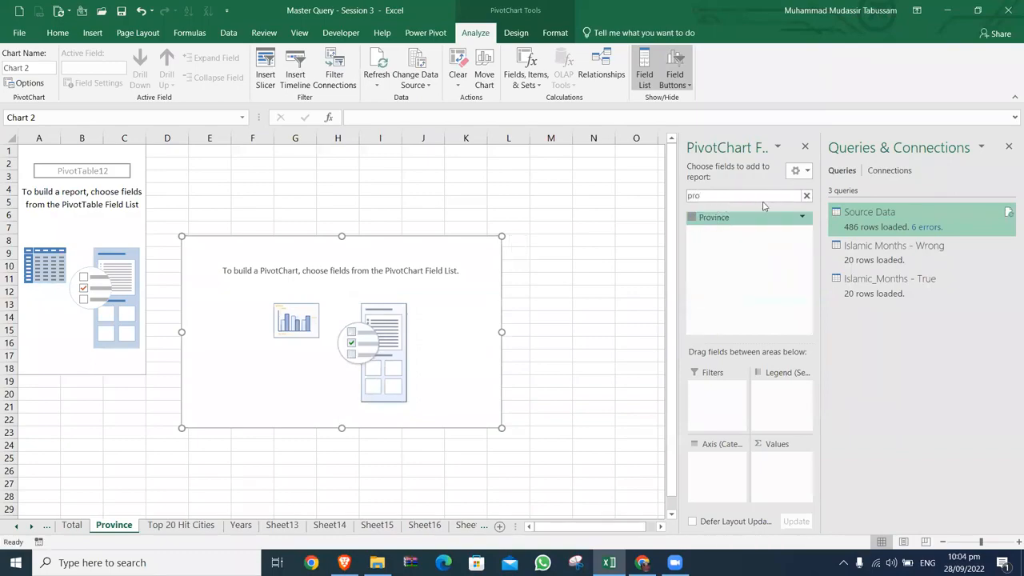
click(806, 196)
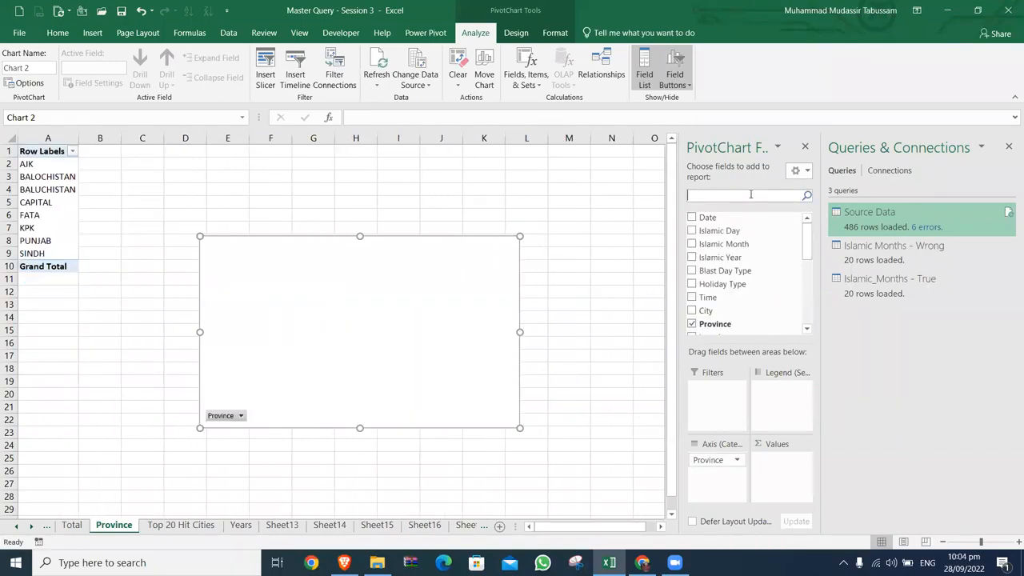
text(no)
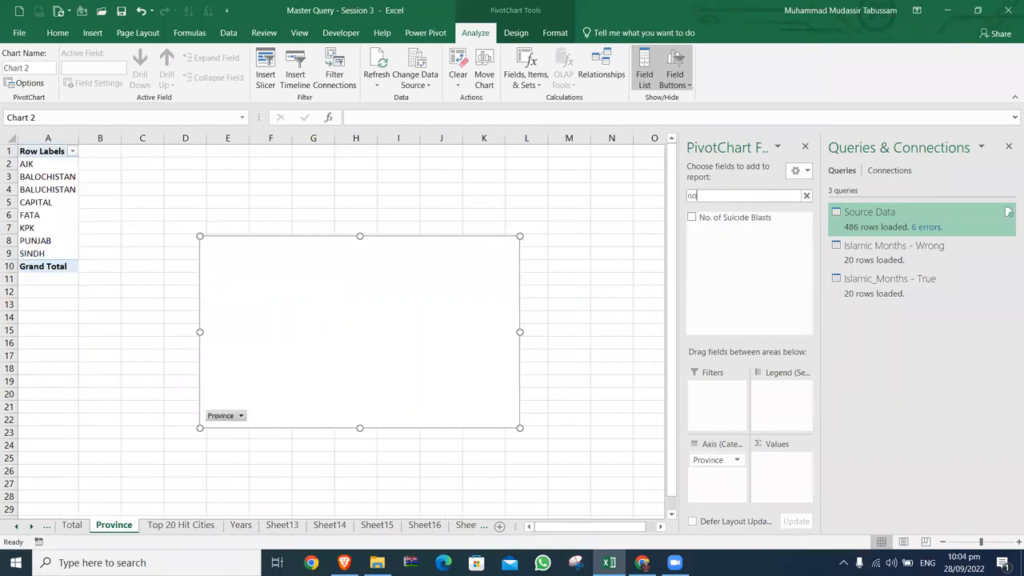
click(691, 218)
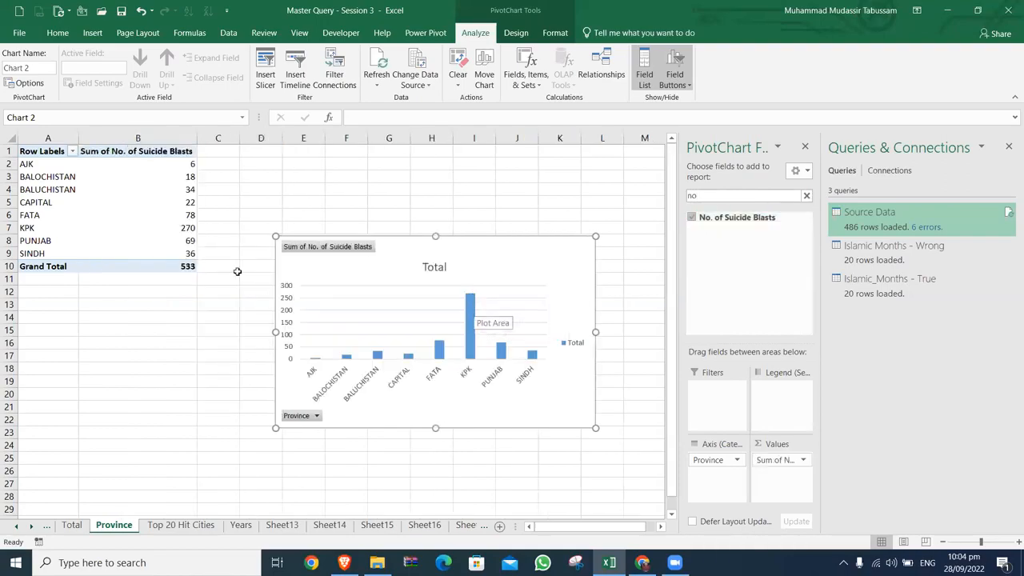
Sort the new Province pivot table by the sum of No. of Suicide Blasts, largest to smallest
click(192, 164)
right_click(193, 164)
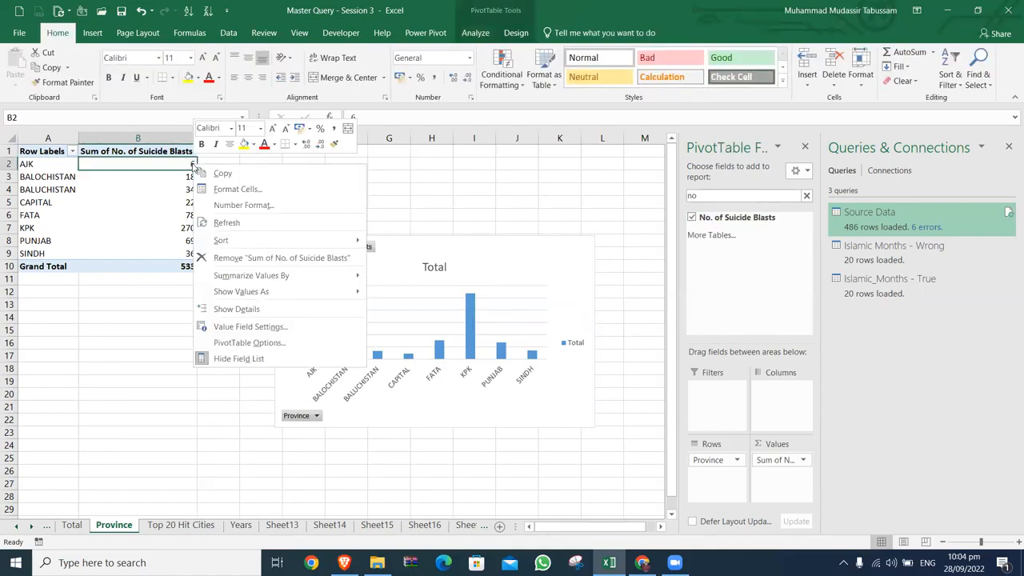
mouse_move(240, 241)
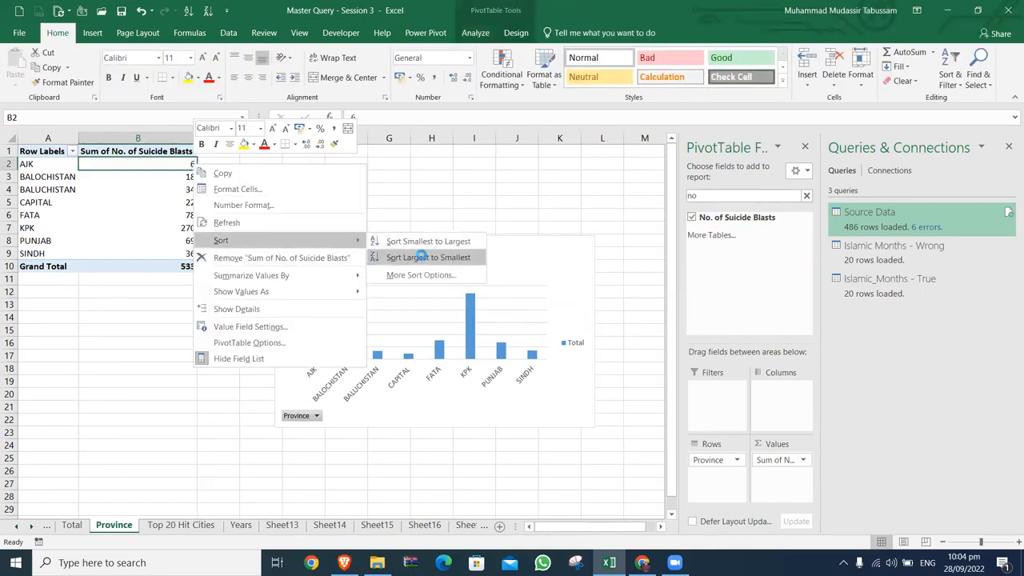
click(421, 254)
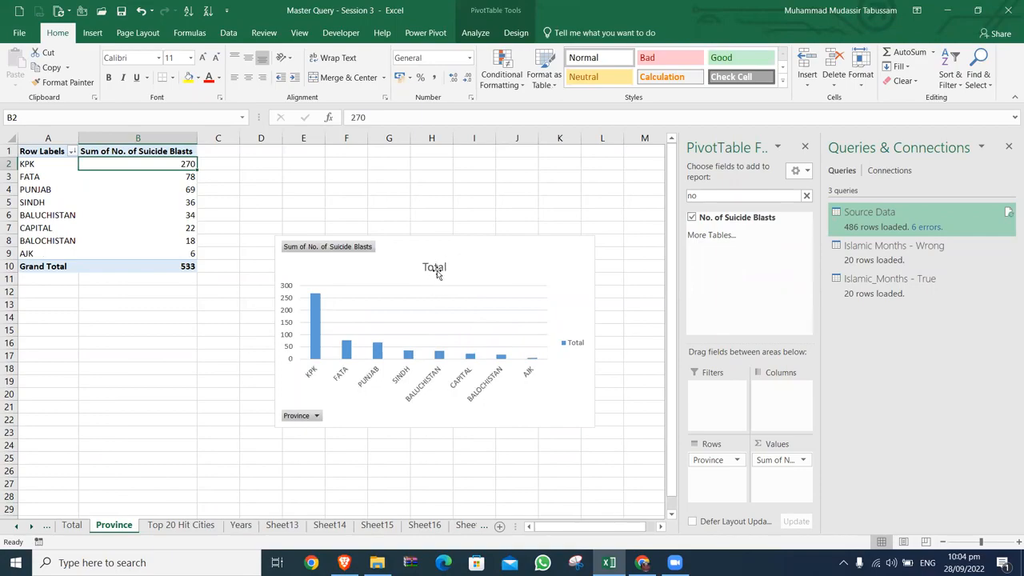
Remove the title, vertical axis, legend and gridlines from the new Province chart
click(438, 270)
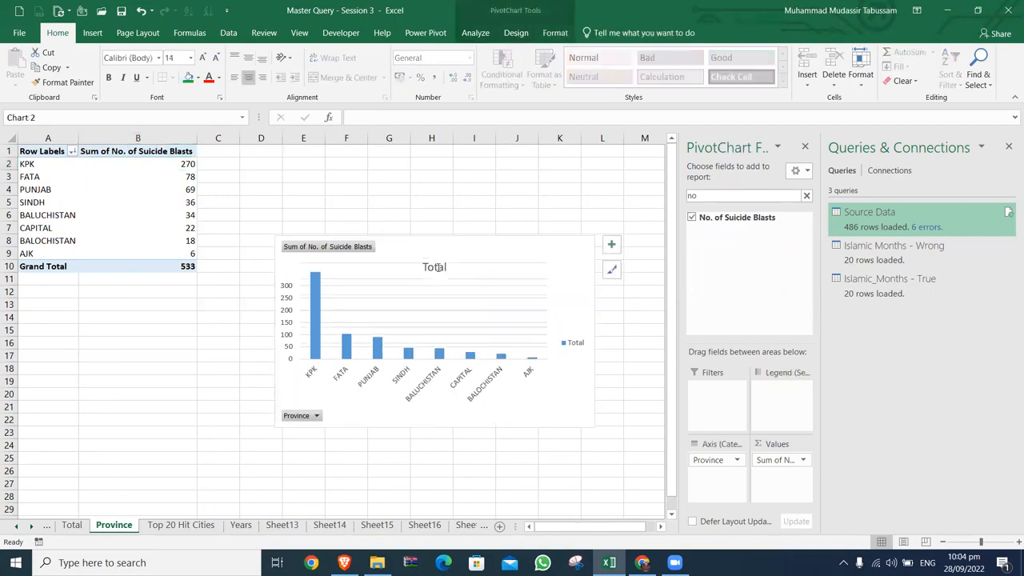
key(Delete)
click(286, 331)
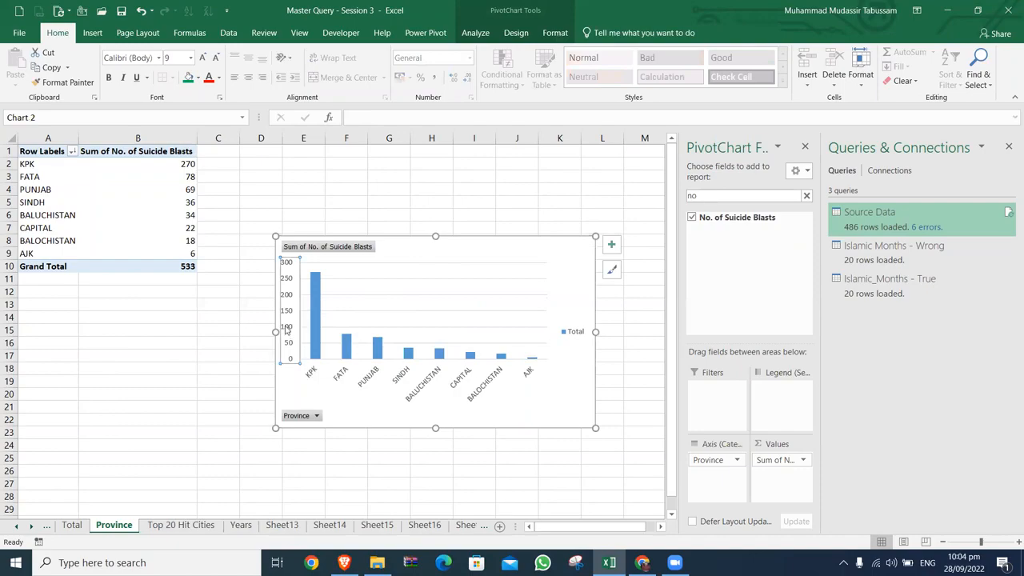
key(Delete)
click(577, 333)
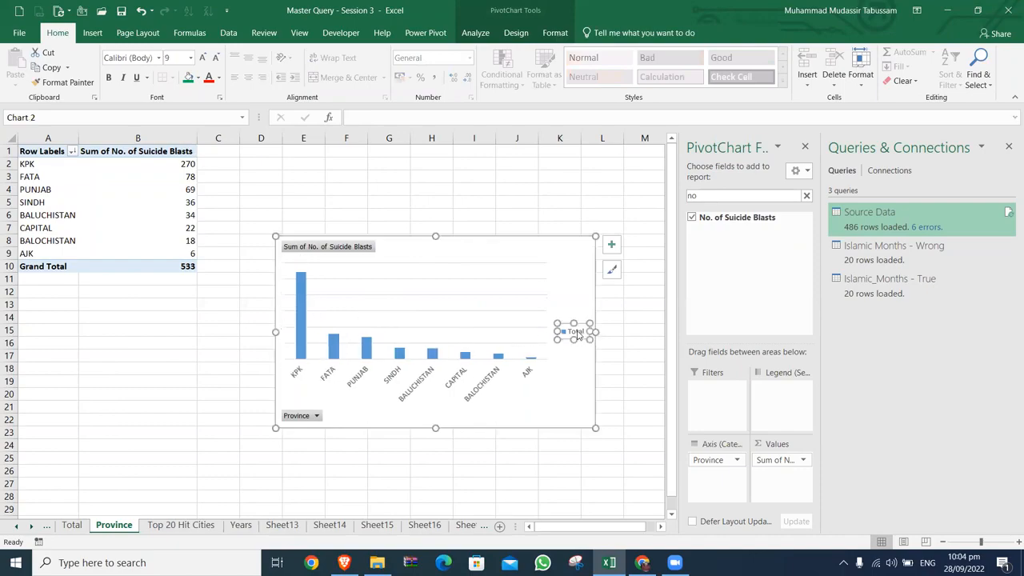
key(Delete)
click(506, 296)
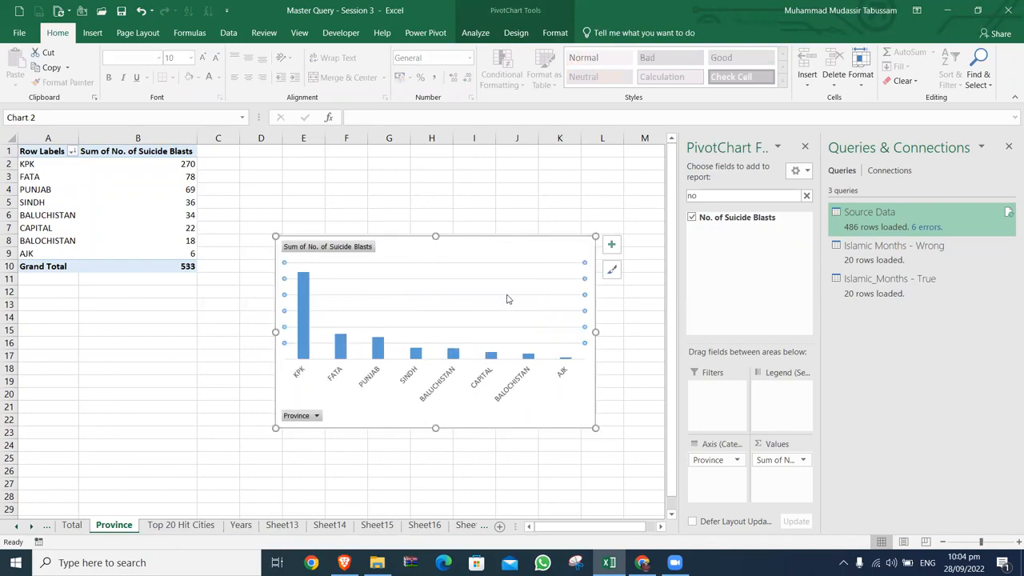
key(Delete)
Hide all field buttons on the Province chart and add data labels to its columns
right_click(351, 251)
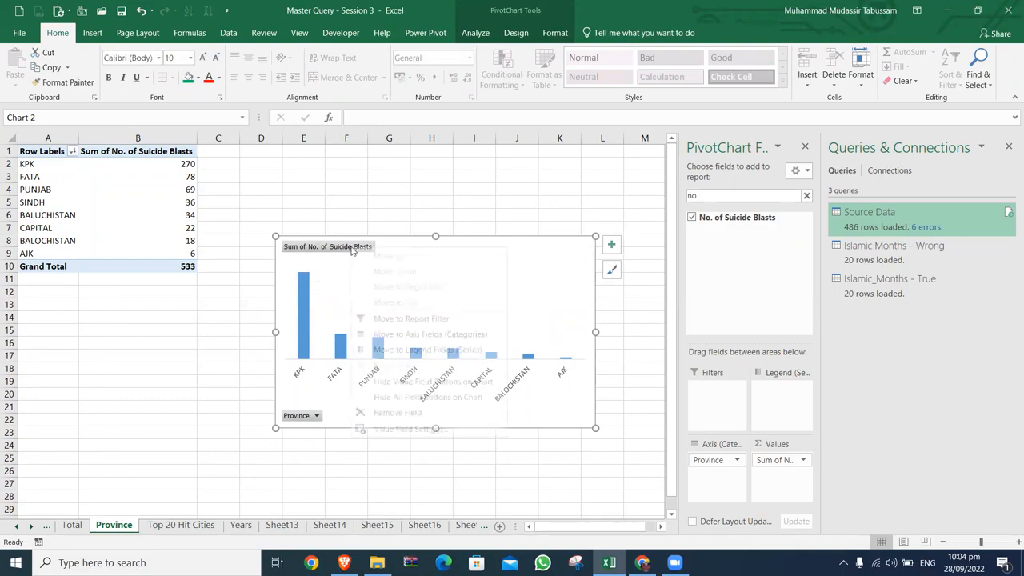
click(402, 396)
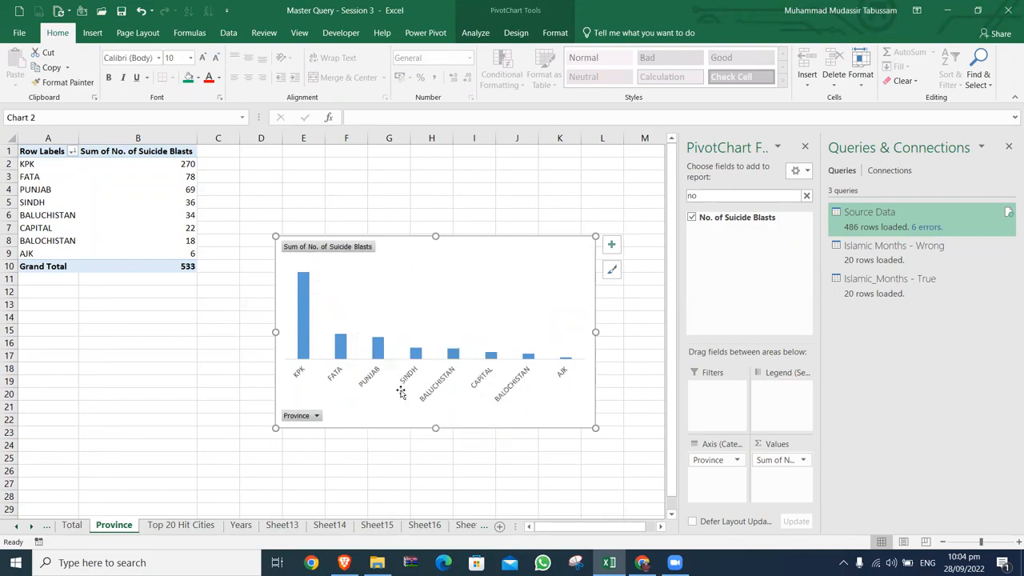
click(384, 276)
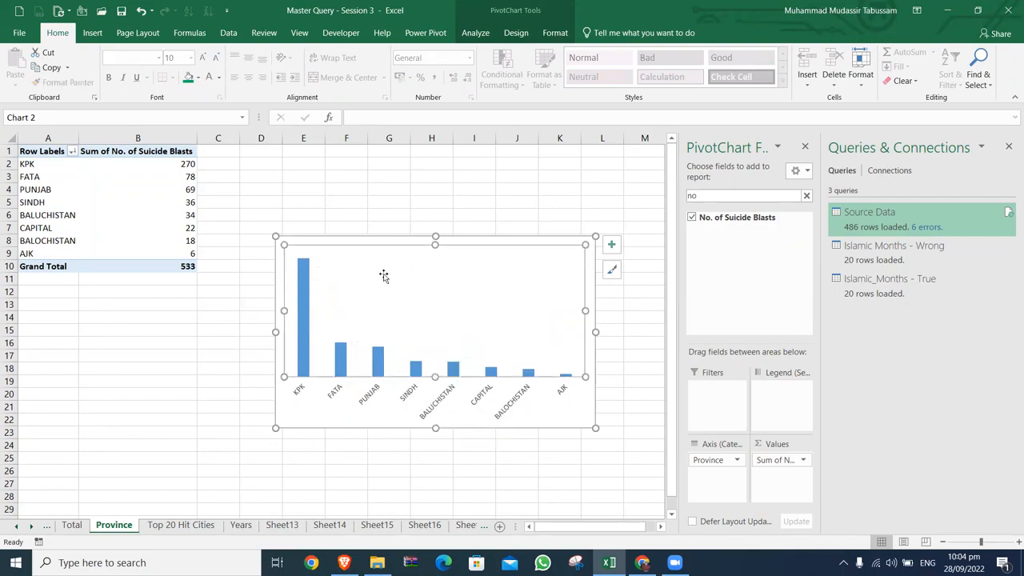
click(611, 244)
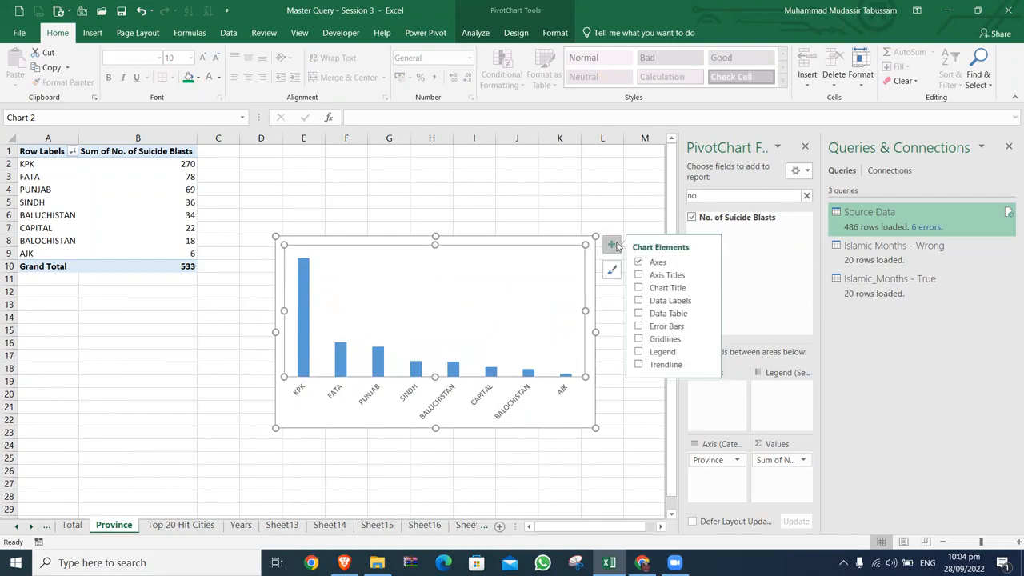
click(640, 300)
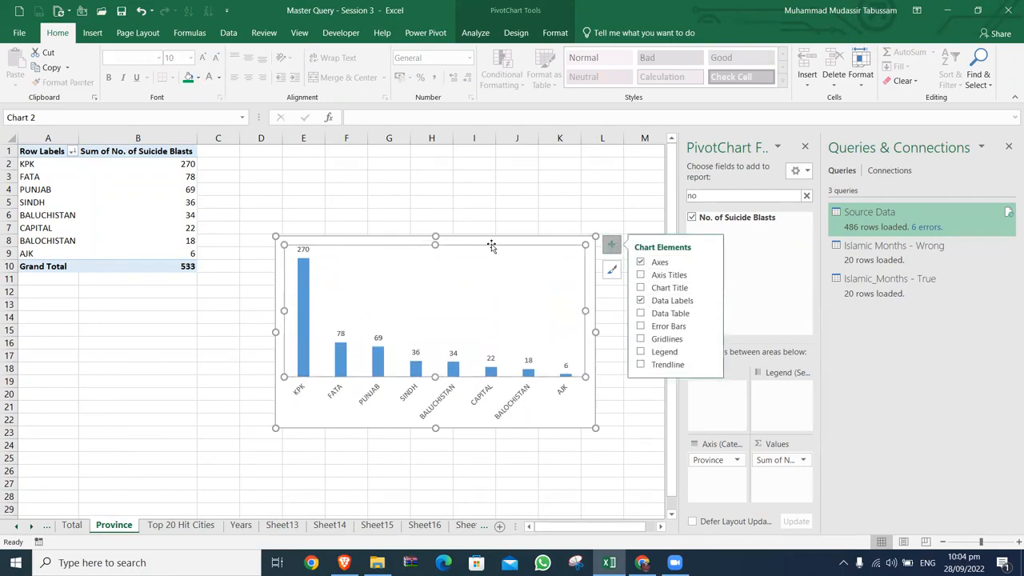
Cut the new Province chart and paste it on the Dashboard sheet, deleting the old Province chart there
key(Delete)
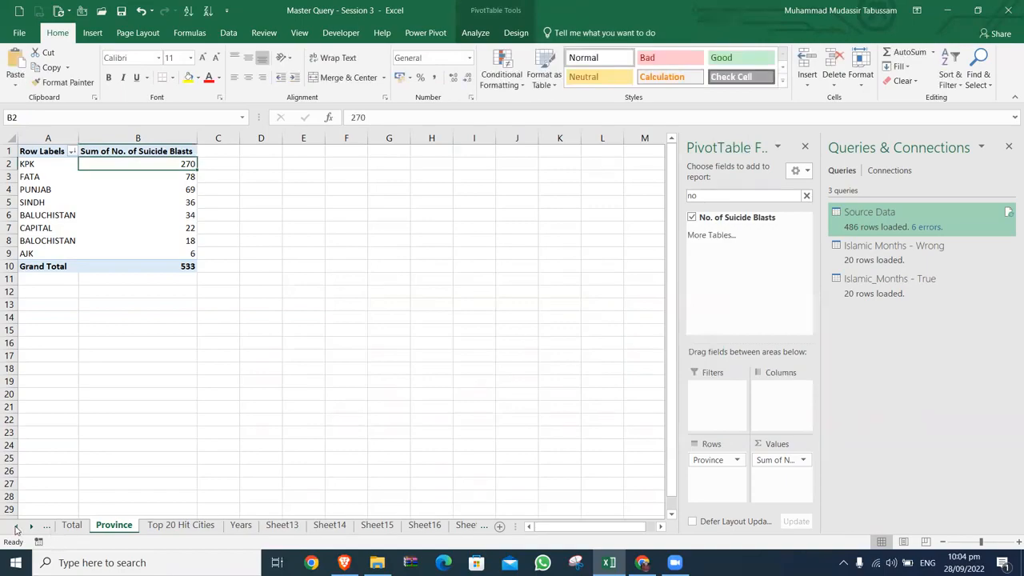
click(15, 526)
click(84, 524)
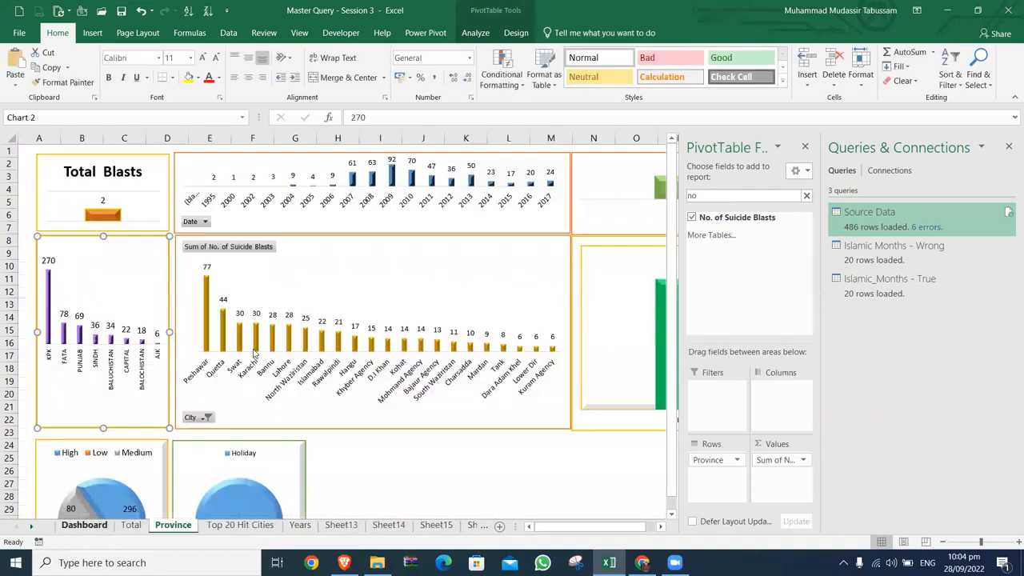
click(120, 276)
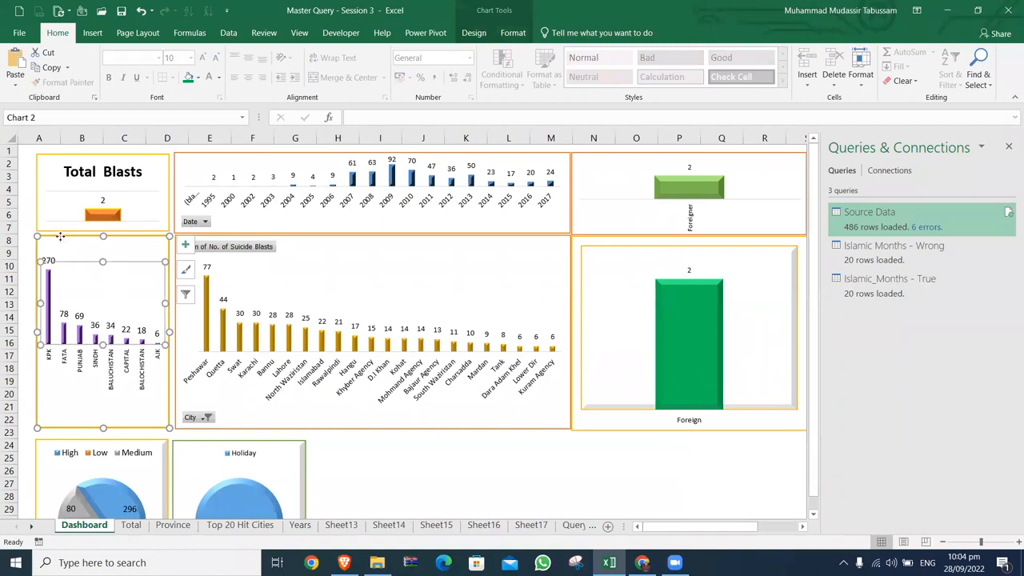
key(Delete)
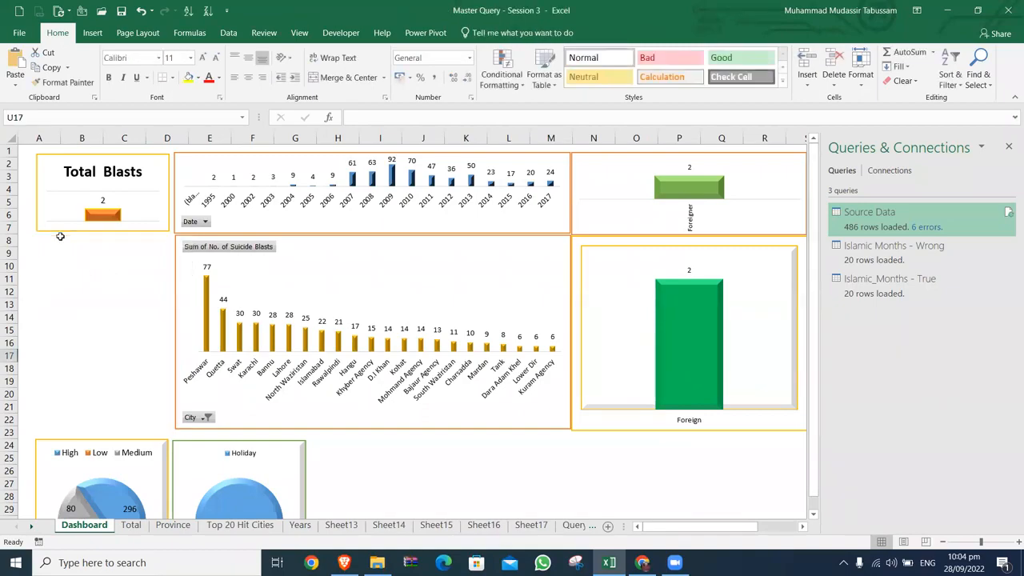
key(ctrl+z)
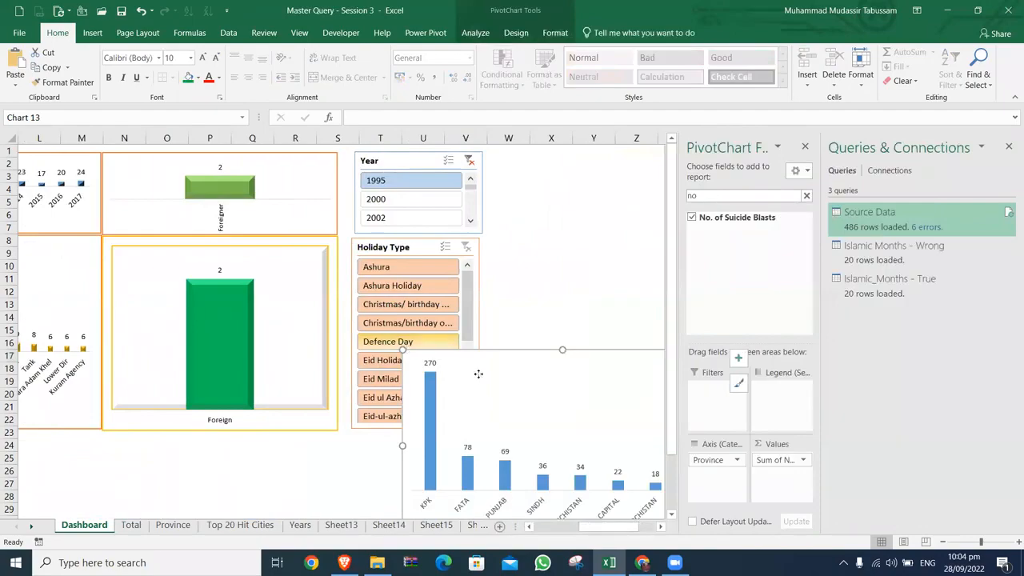
Place the pasted Province chart below the Total Blasts card and narrow it to fit columns A to D
click(480, 368)
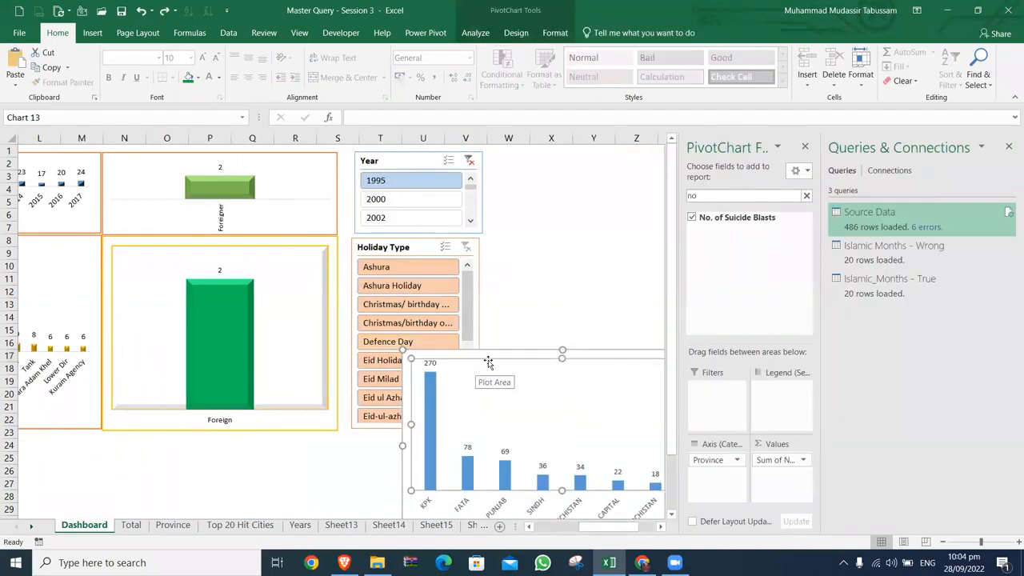
drag(486, 350, 64, 258)
drag(605, 527, 532, 530)
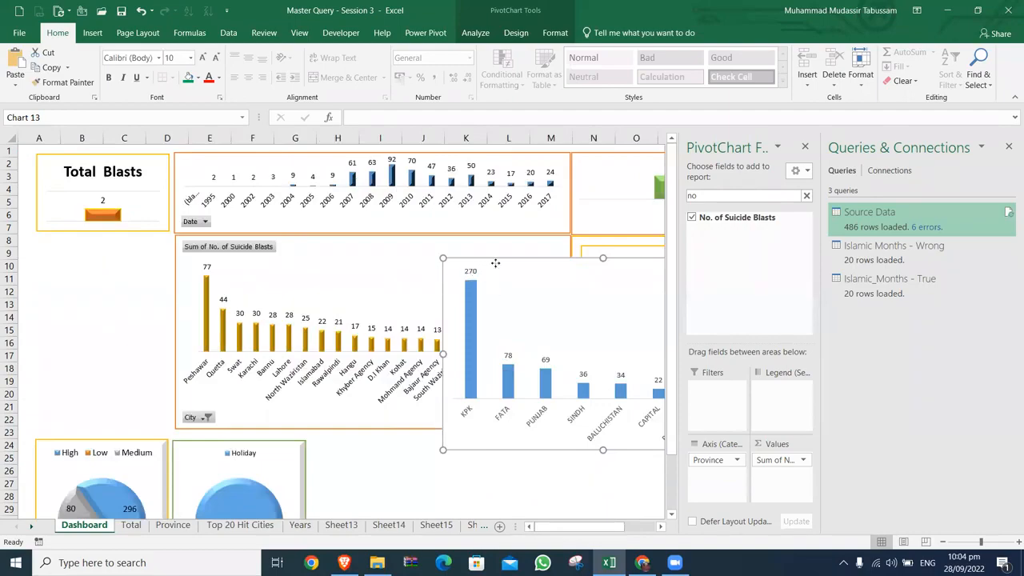
drag(477, 258, 70, 236)
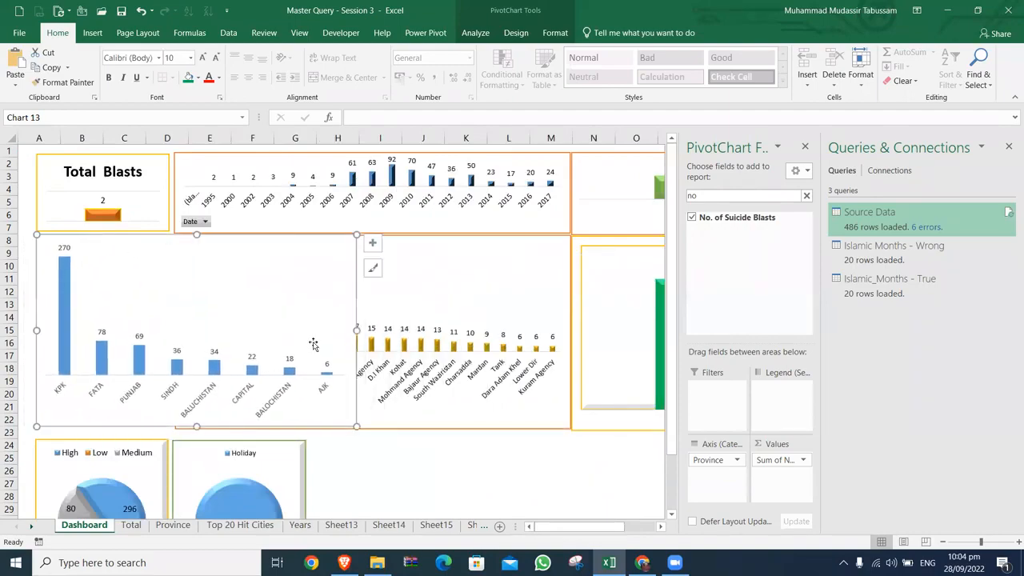
drag(188, 313, 170, 313)
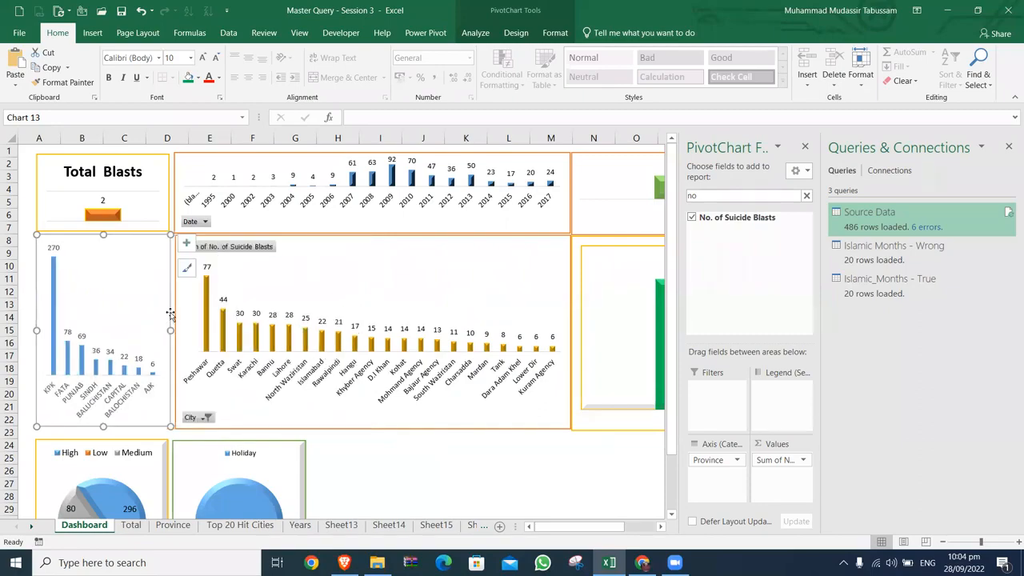
Close the Queries & Connections and PivotChart Fields panes and clear the Year slicer's filter
click(1008, 147)
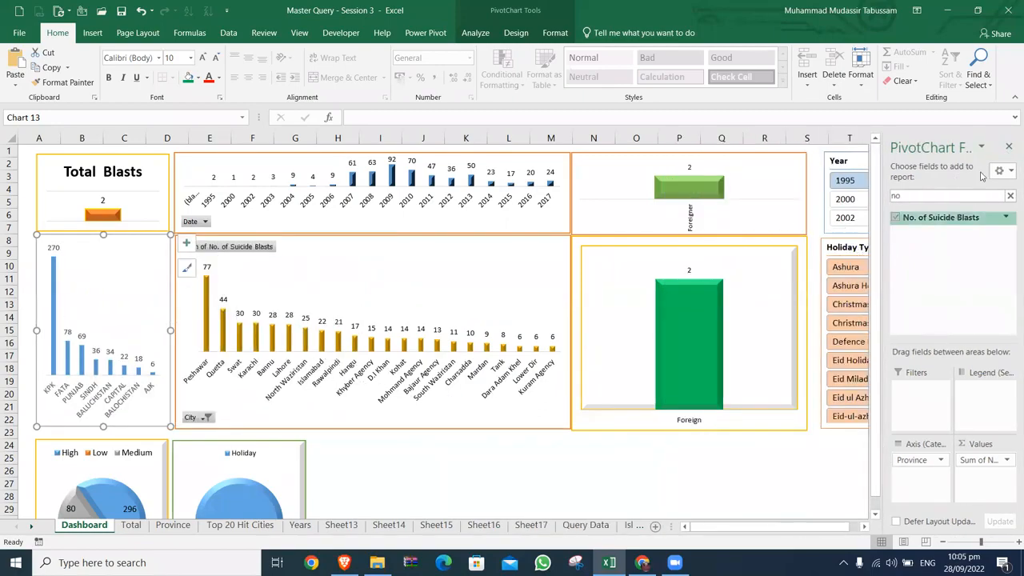
click(1008, 146)
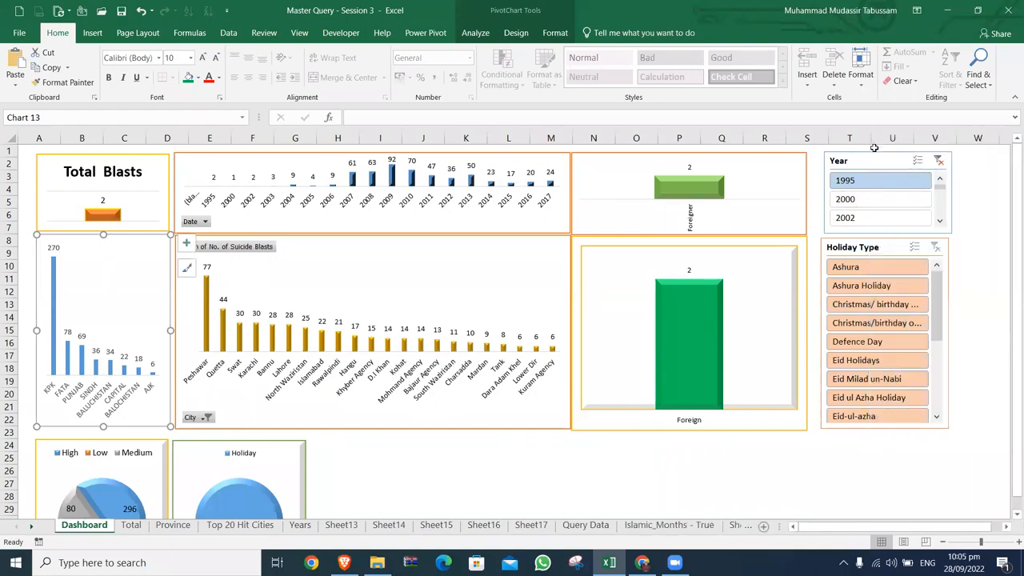
click(938, 161)
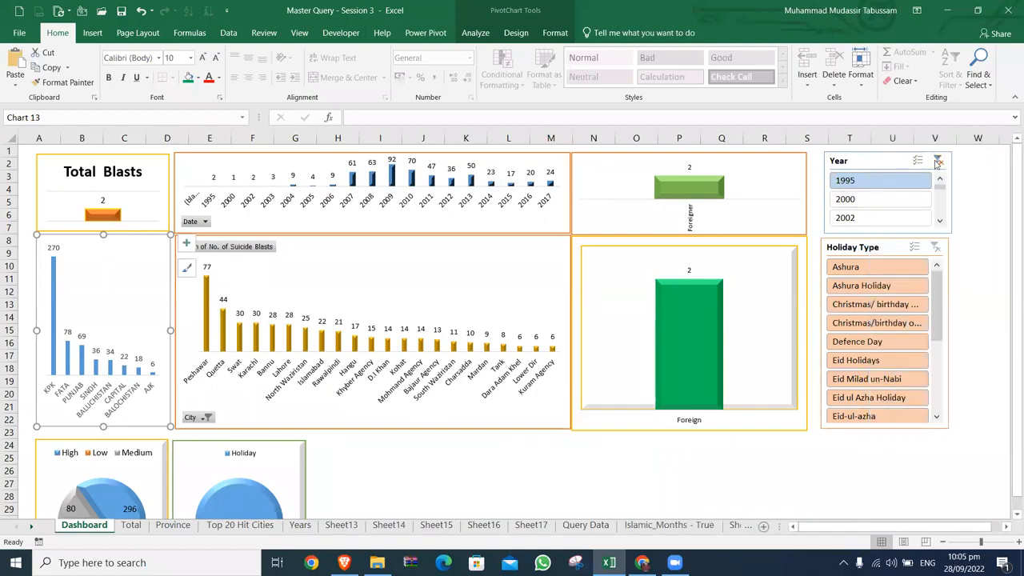
Connect the Year slicer to PivotTable12 on the Province sheet through its report connections
right_click(865, 163)
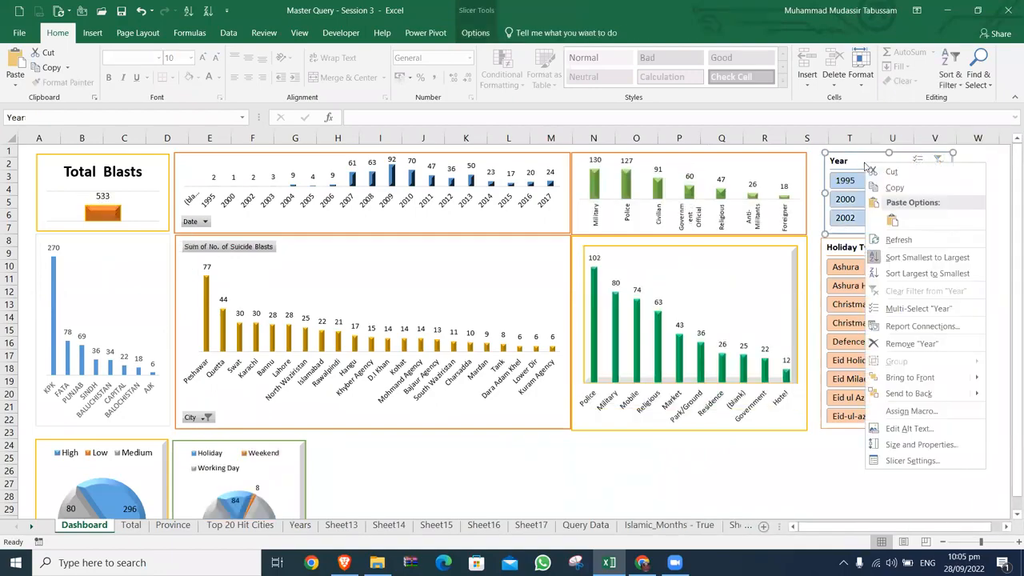
click(922, 327)
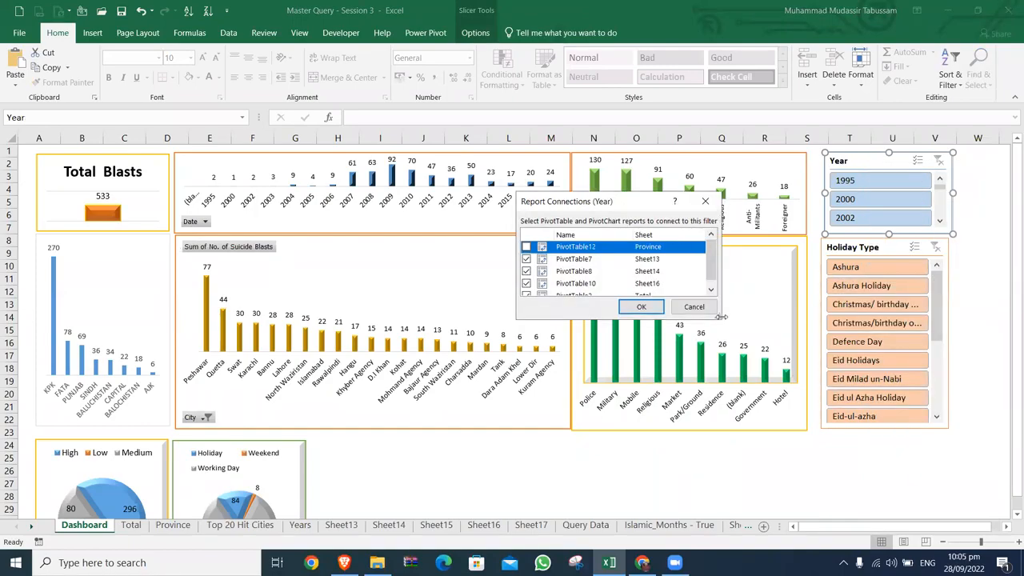
drag(721, 316, 842, 418)
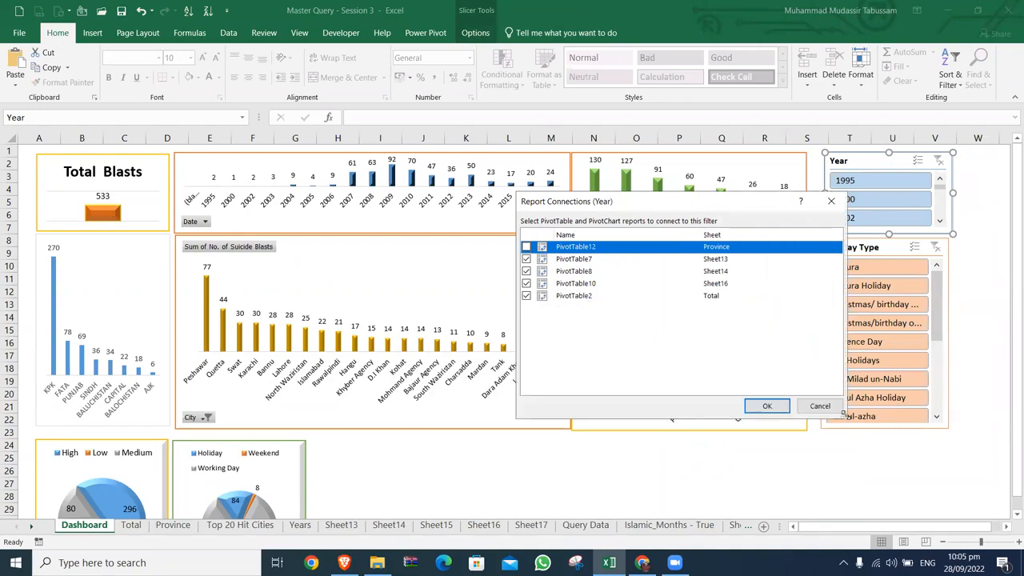
click(526, 248)
click(766, 405)
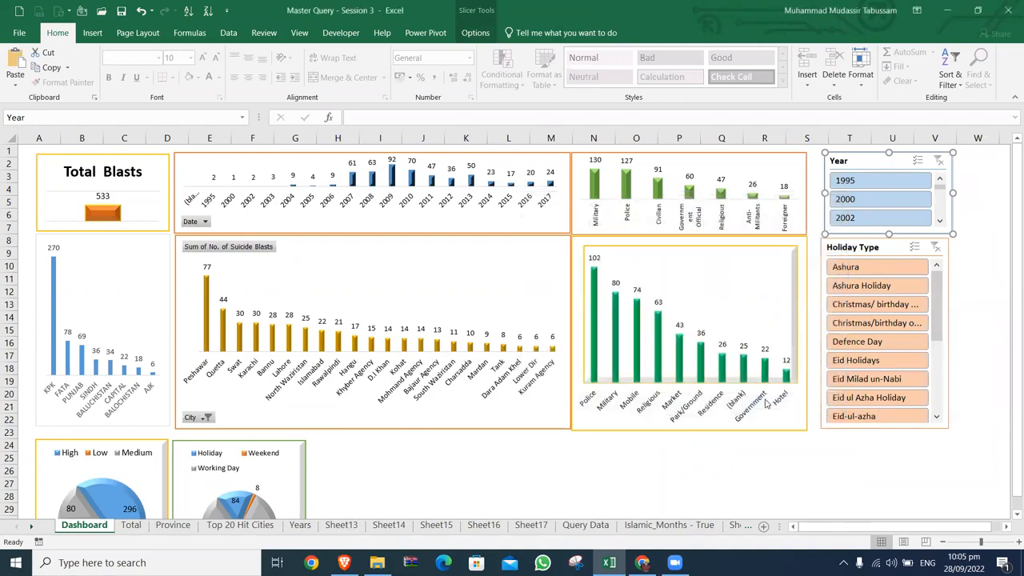
Filter the dashboard to the year 2000 to check which charts respond, and clear the Year filter again
click(880, 199)
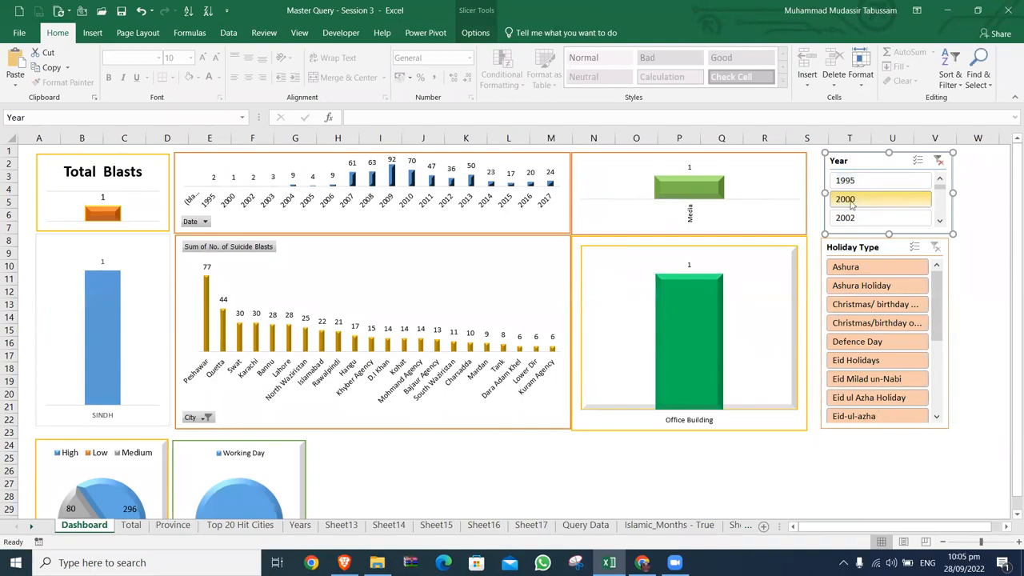
click(508, 260)
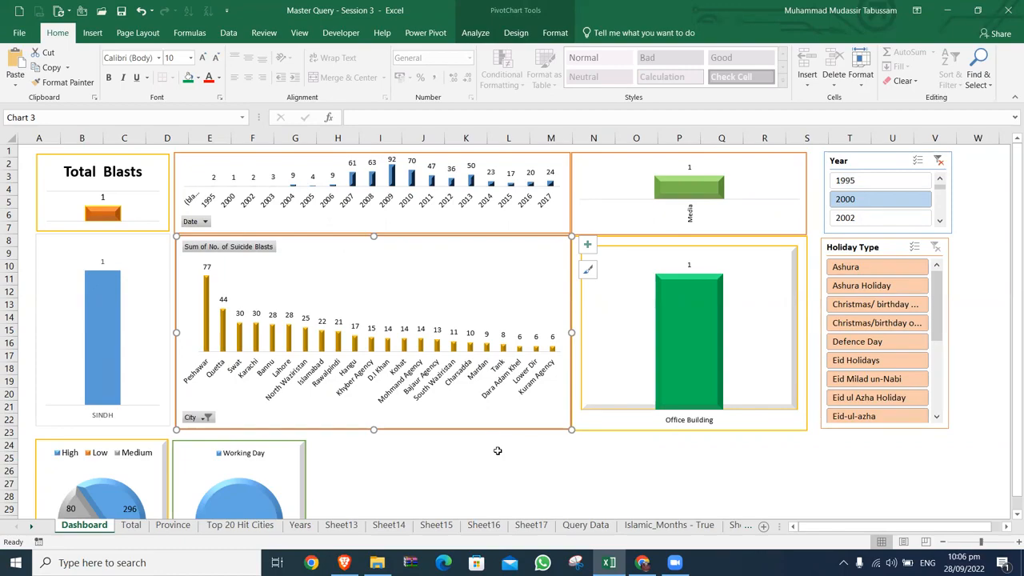
click(941, 167)
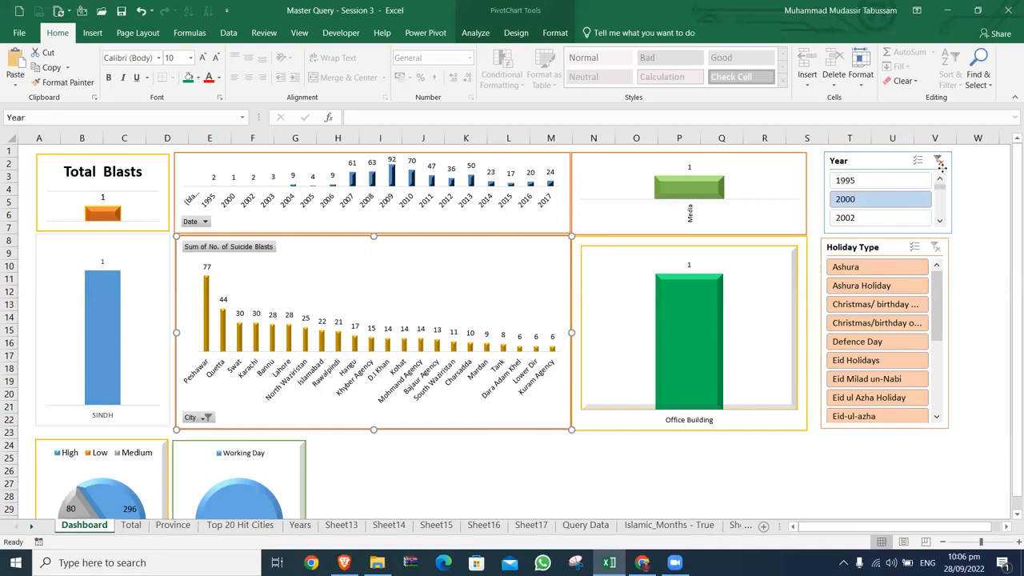
click(941, 164)
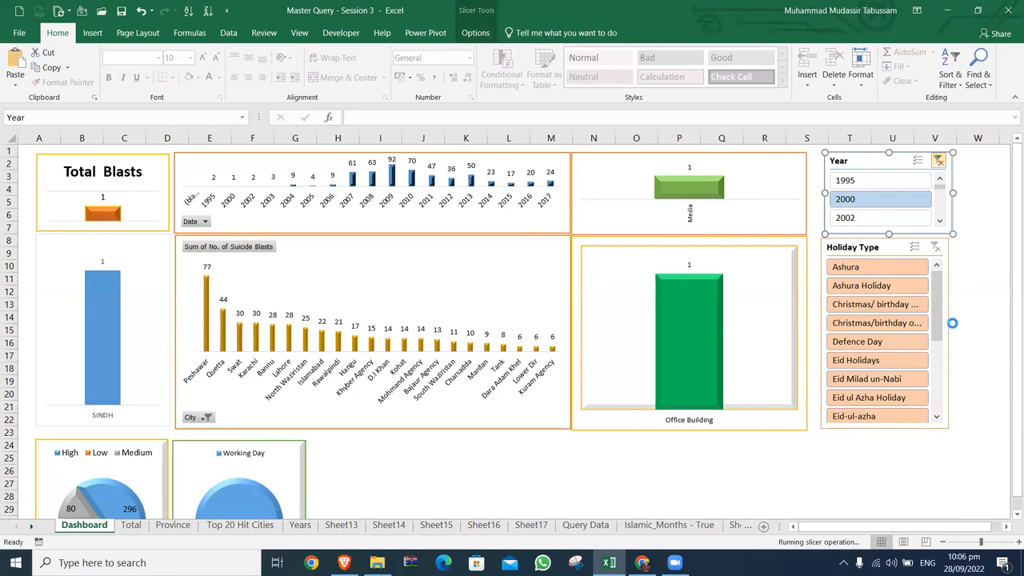
Filter the Holiday Type slicer to Eid Milad un-Nabi, and close the workbook with its changes saved
click(875, 381)
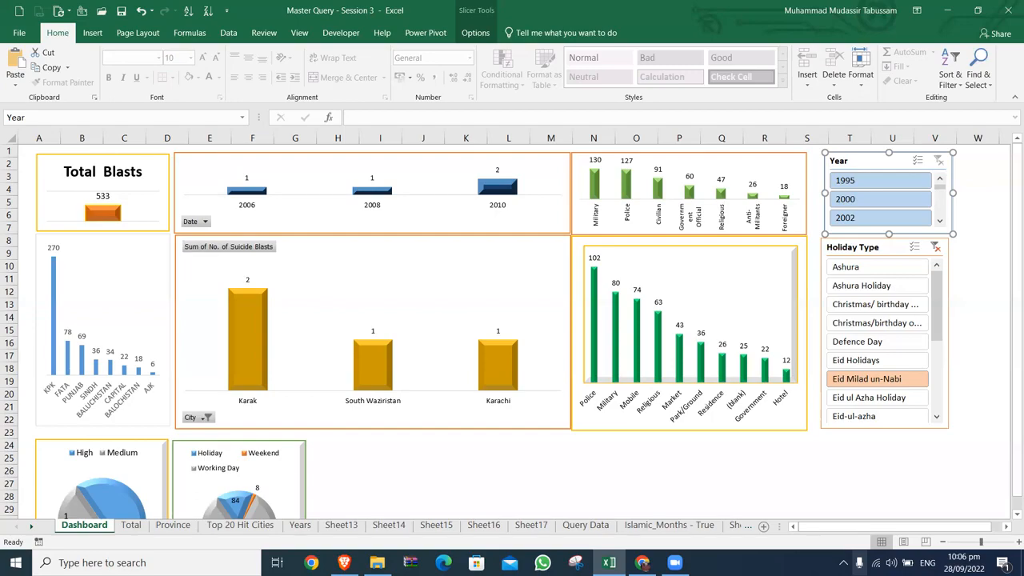
click(1007, 12)
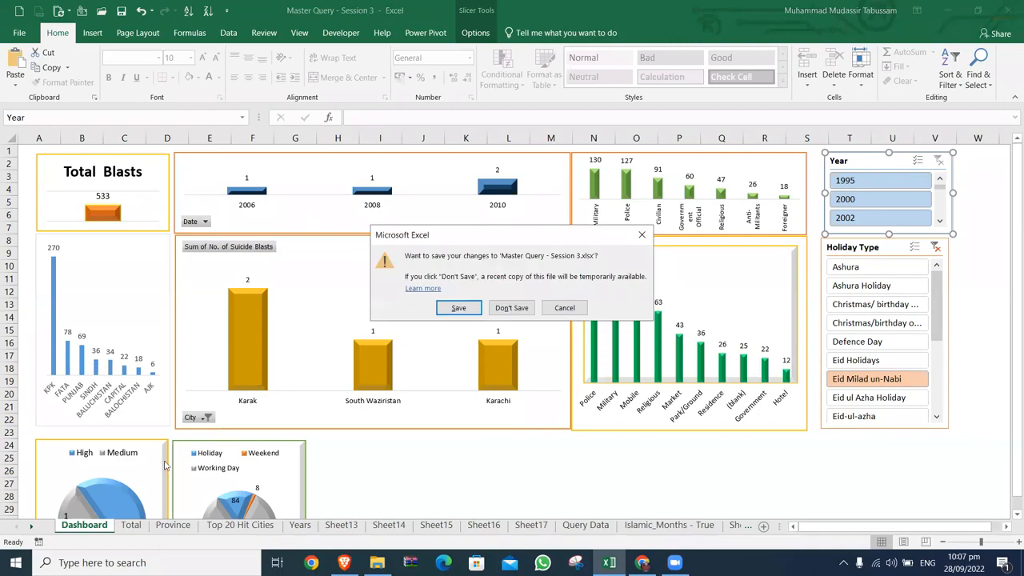
click(452, 312)
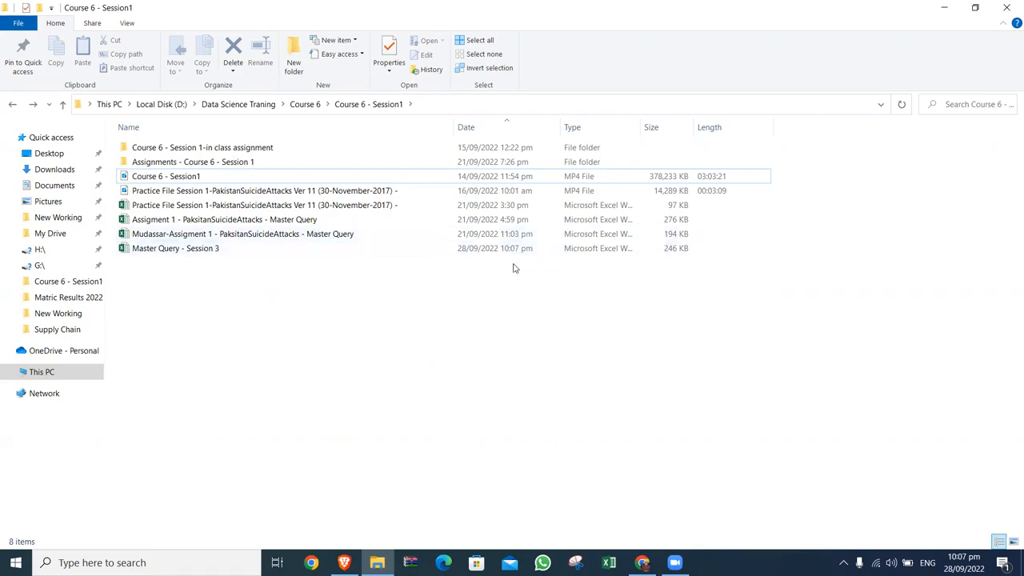
Sort the Course 6 - Session1 folder by date, newest first, and reopen the Master Query - Session 3 workbook
click(494, 133)
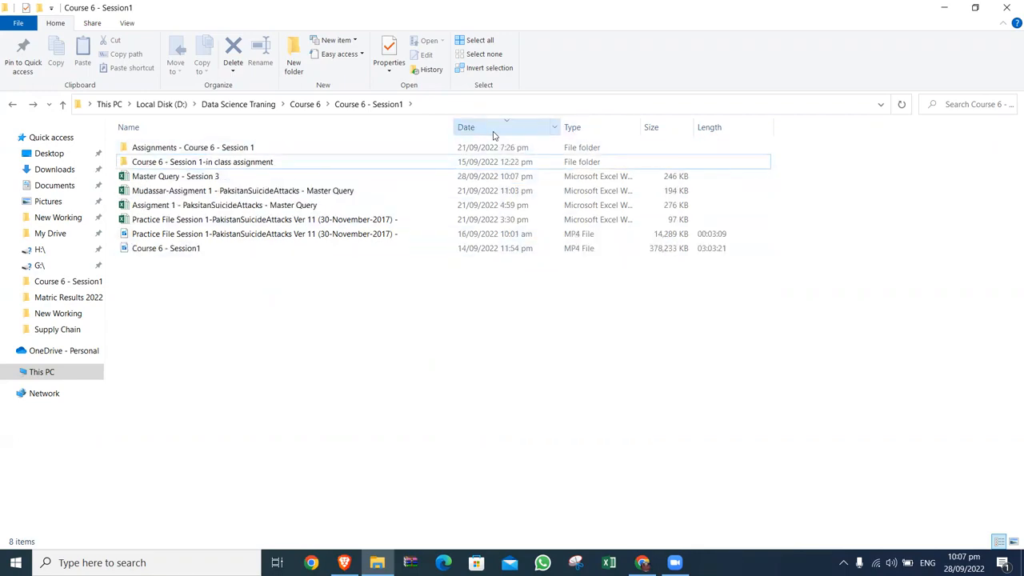
double_click(259, 182)
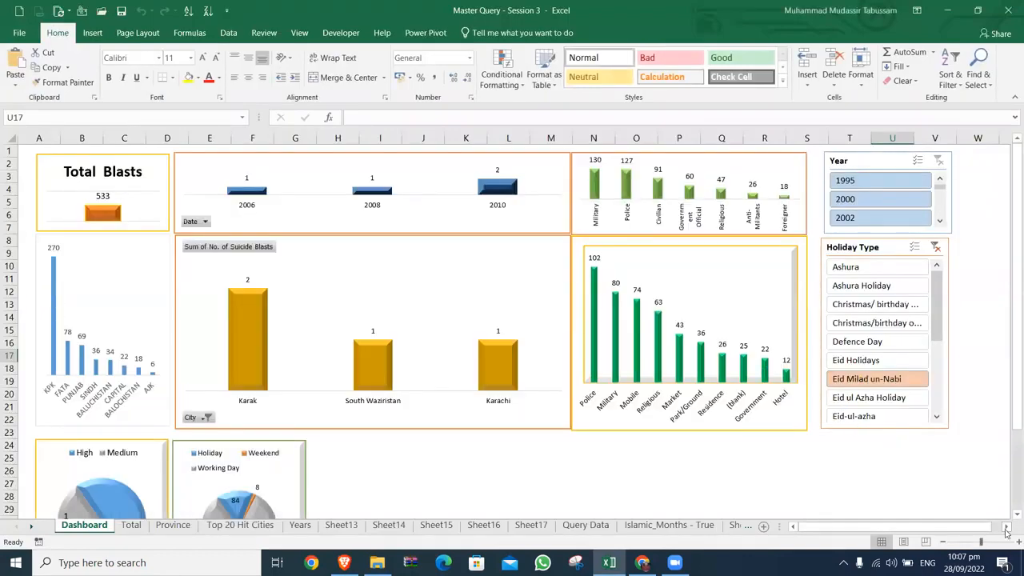
scroll(882, 454, right, 7)
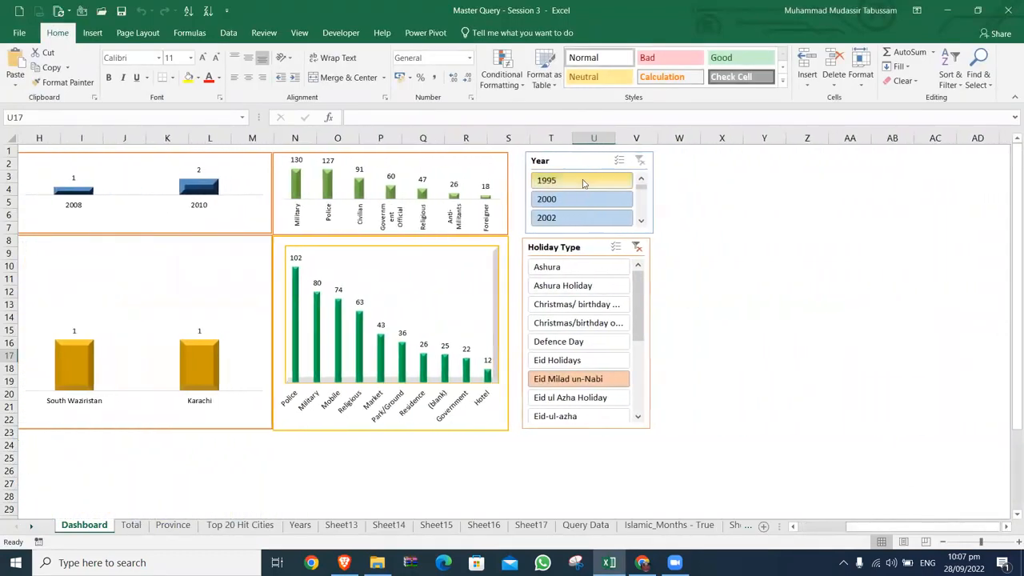
Arrange the Year slicer's buttons in 5 columns and enlarge the slicer to about 12.53 cm wide by 4.15 cm high
click(583, 158)
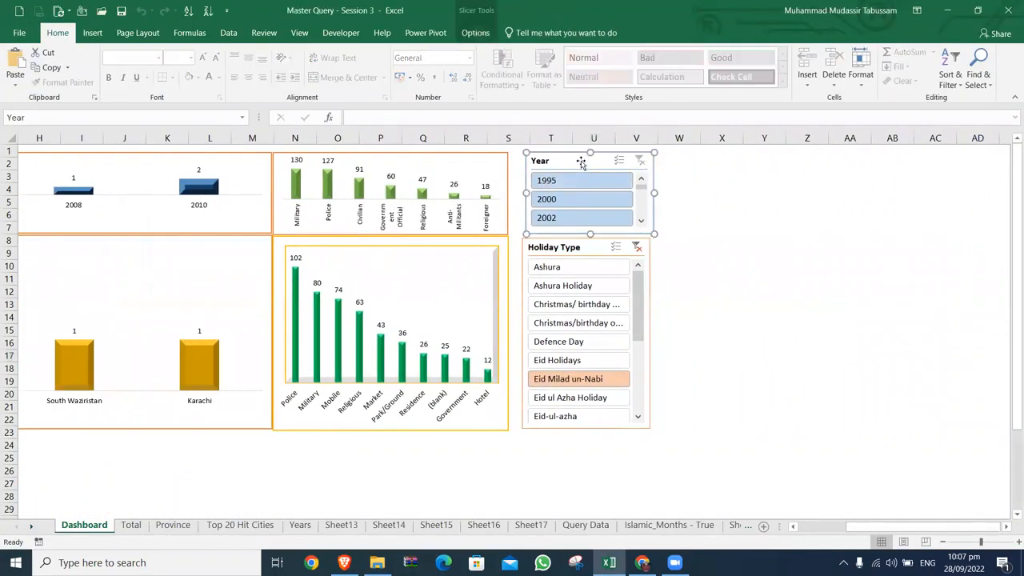
click(475, 33)
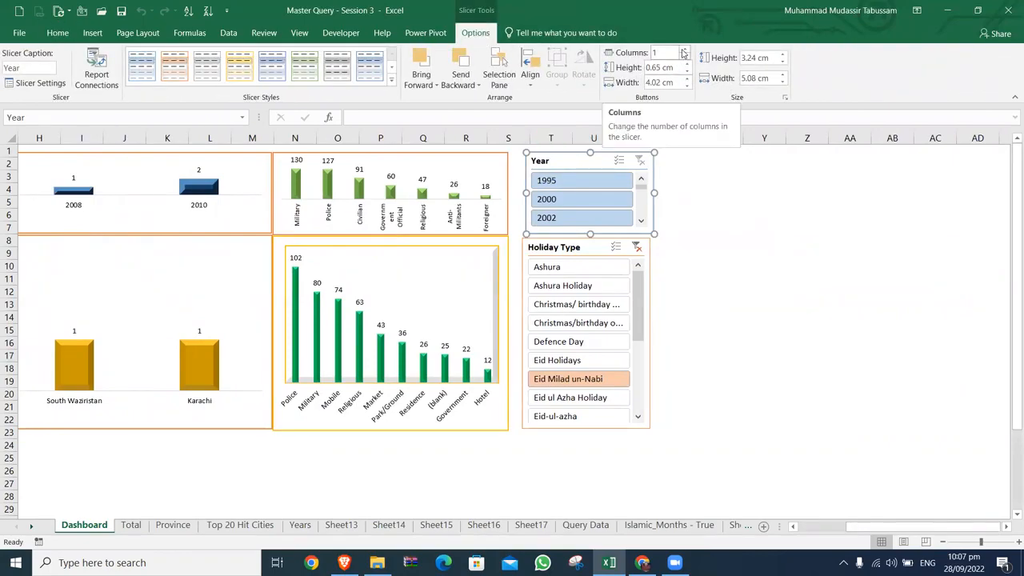
drag(675, 54, 640, 57)
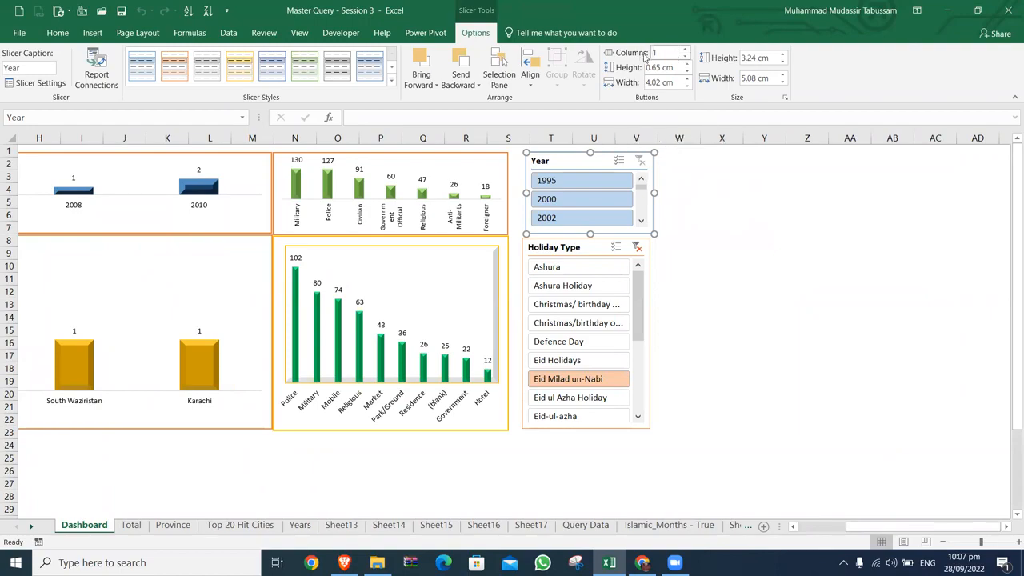
text(5)
key(Return)
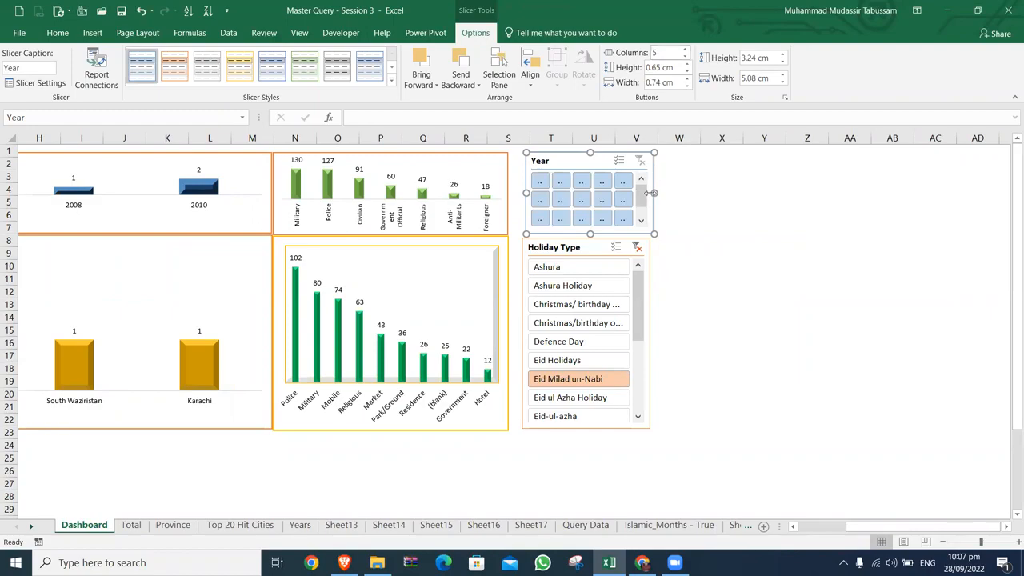
drag(654, 193, 841, 192)
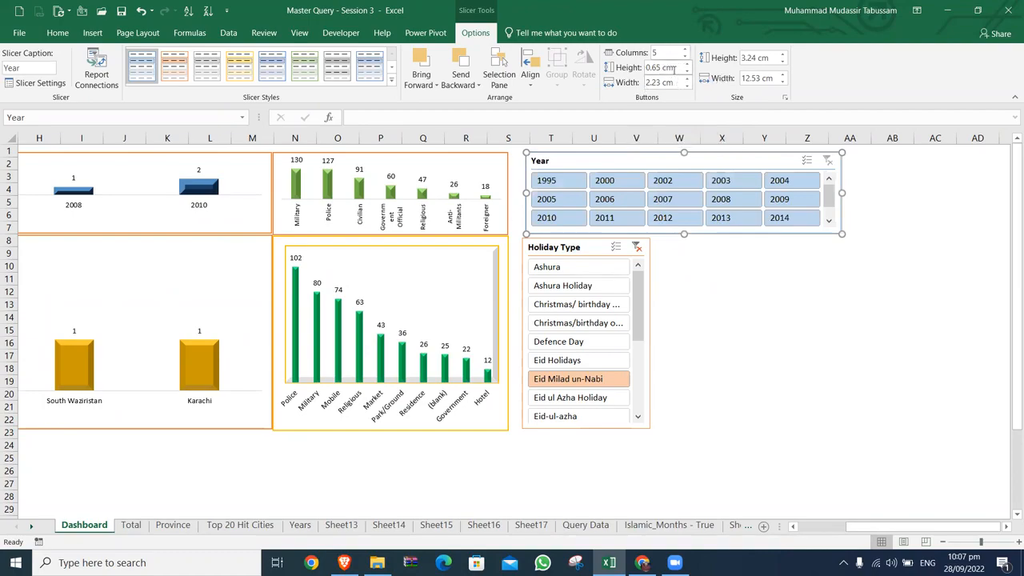
drag(683, 235, 685, 256)
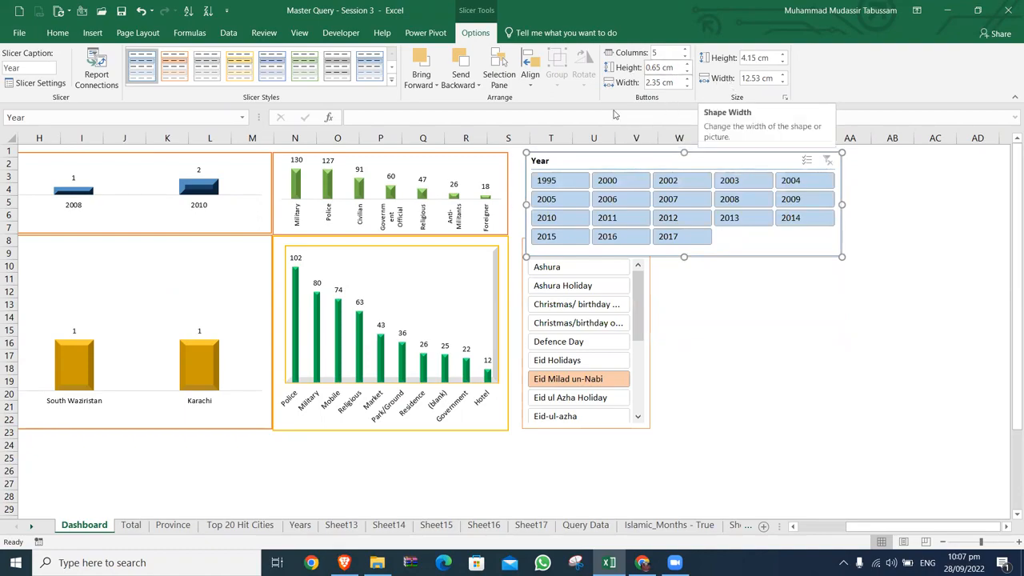
click(530, 88)
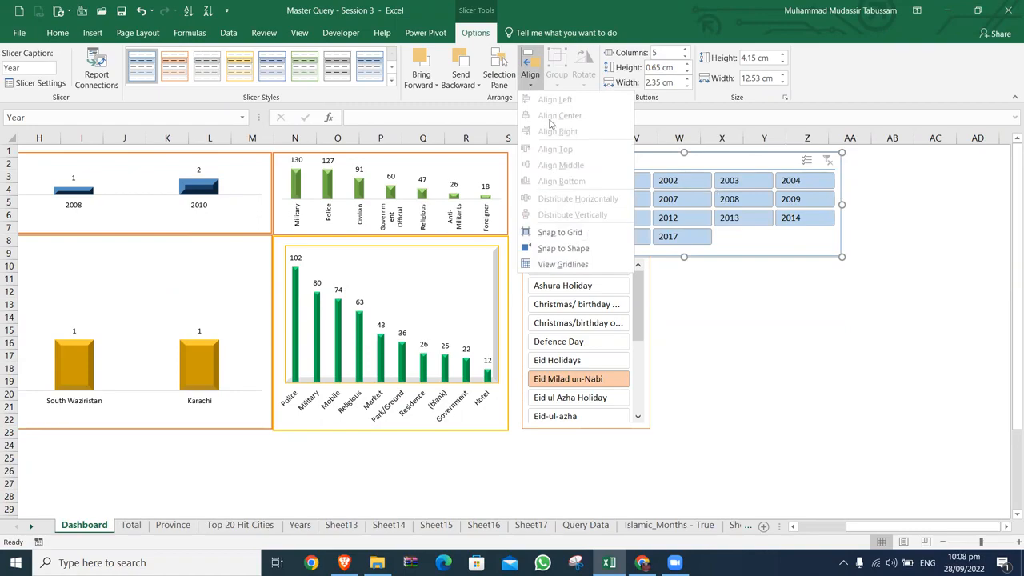
click(491, 36)
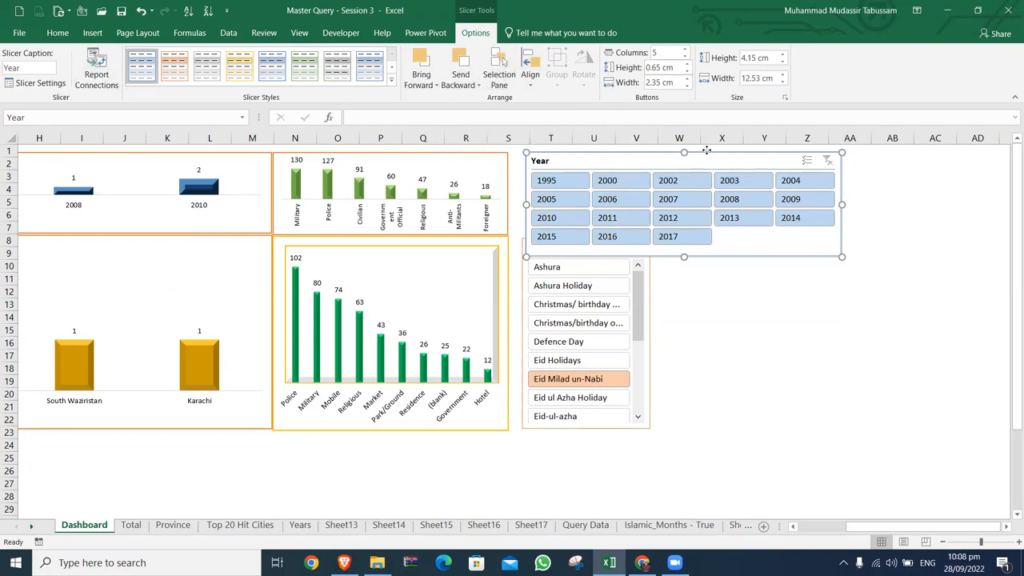
click(758, 322)
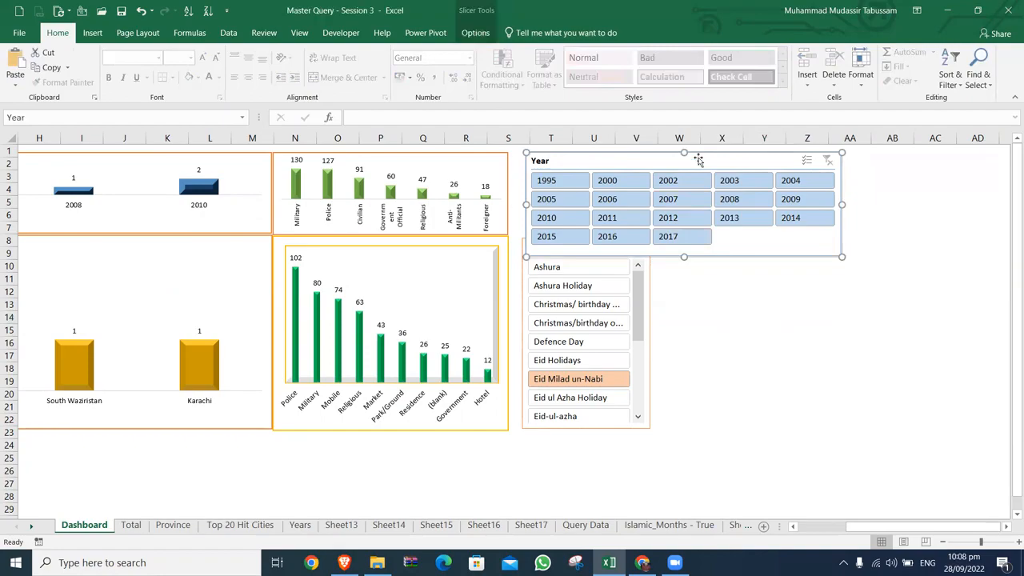
click(477, 33)
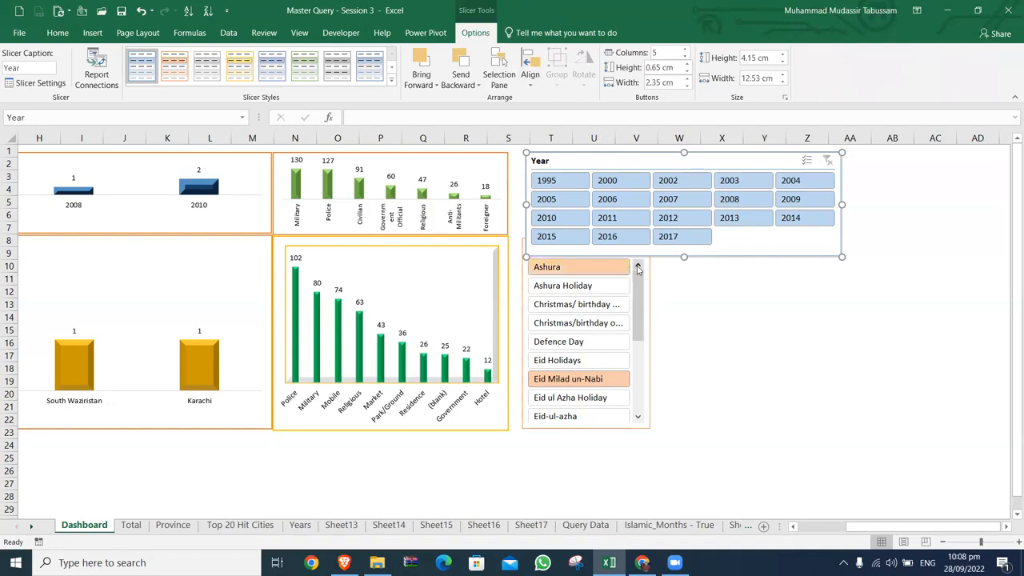
View the grouping options for the Year and Holiday Type slicers selected together, and close the workbook with its changes saved
click(641, 355)
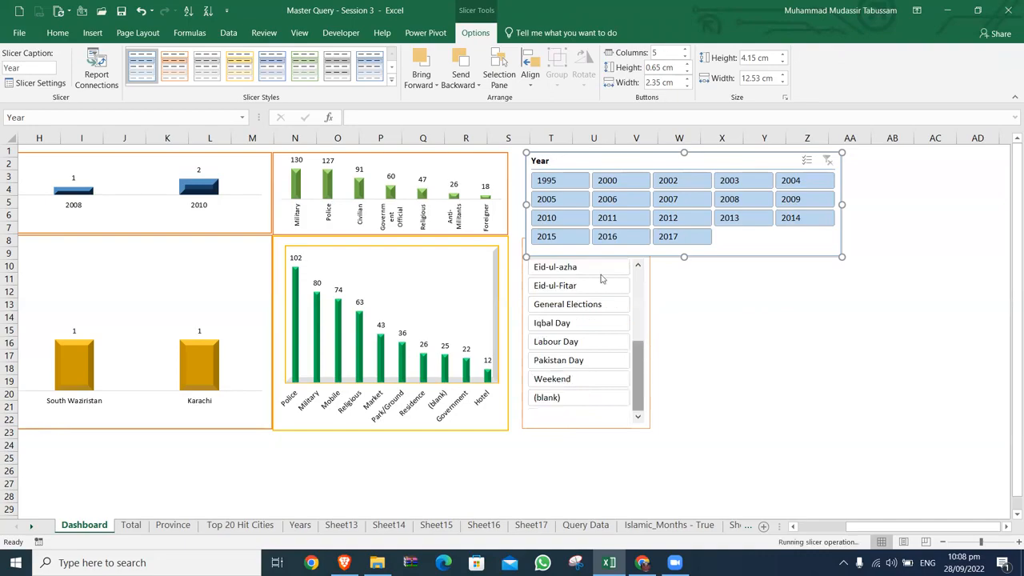
ctrl+click(523, 270)
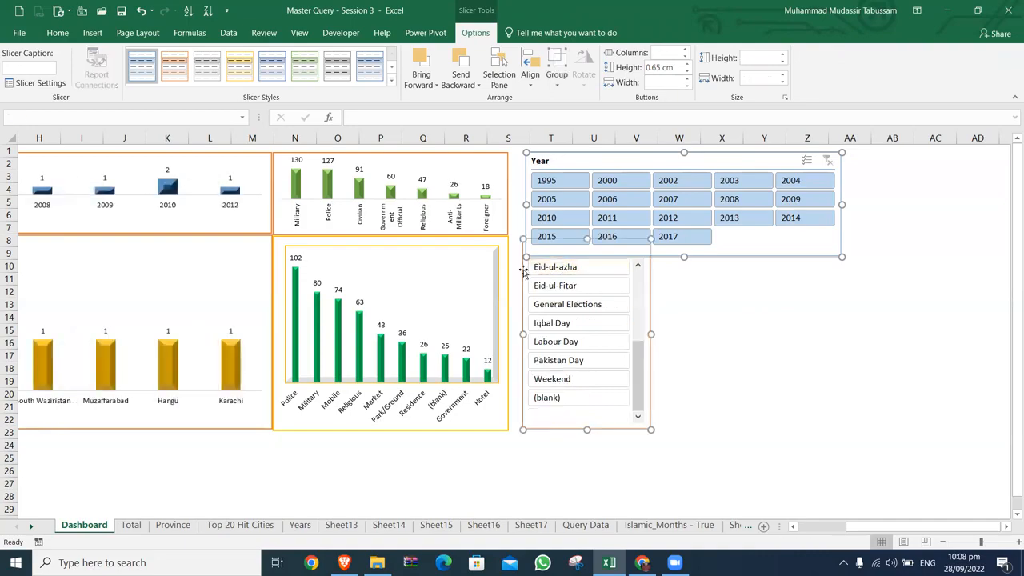
click(556, 80)
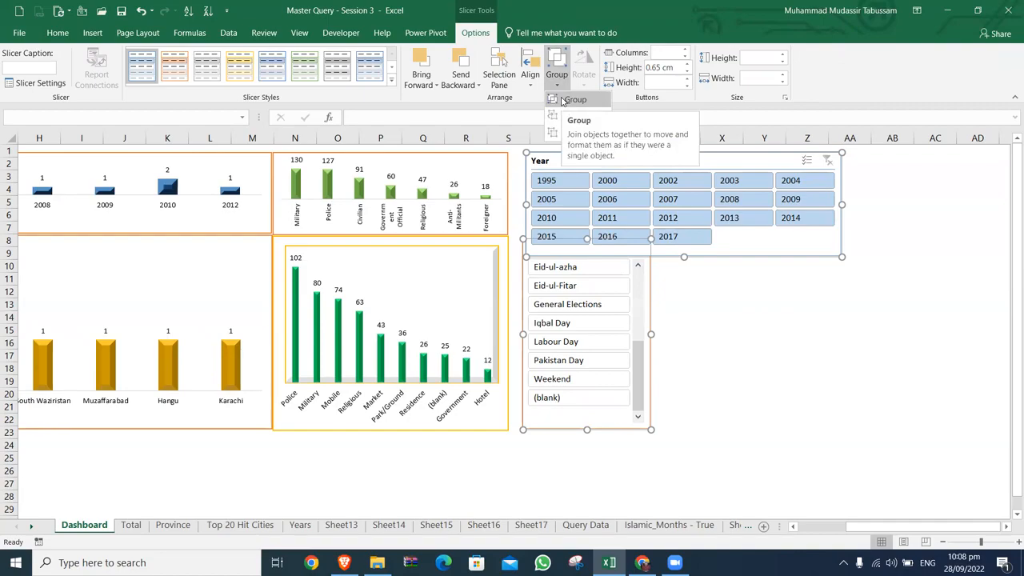
click(793, 357)
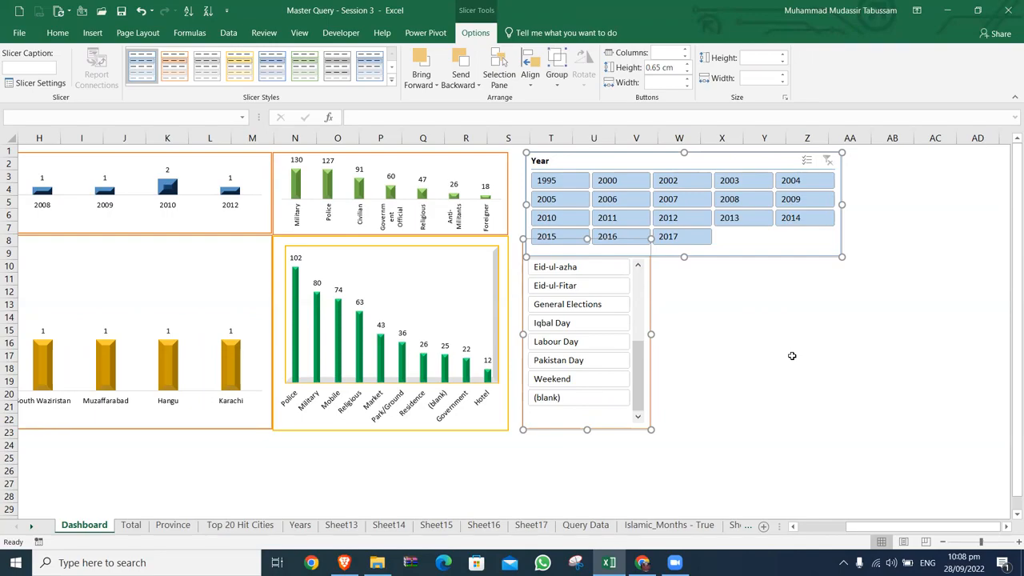
click(1008, 10)
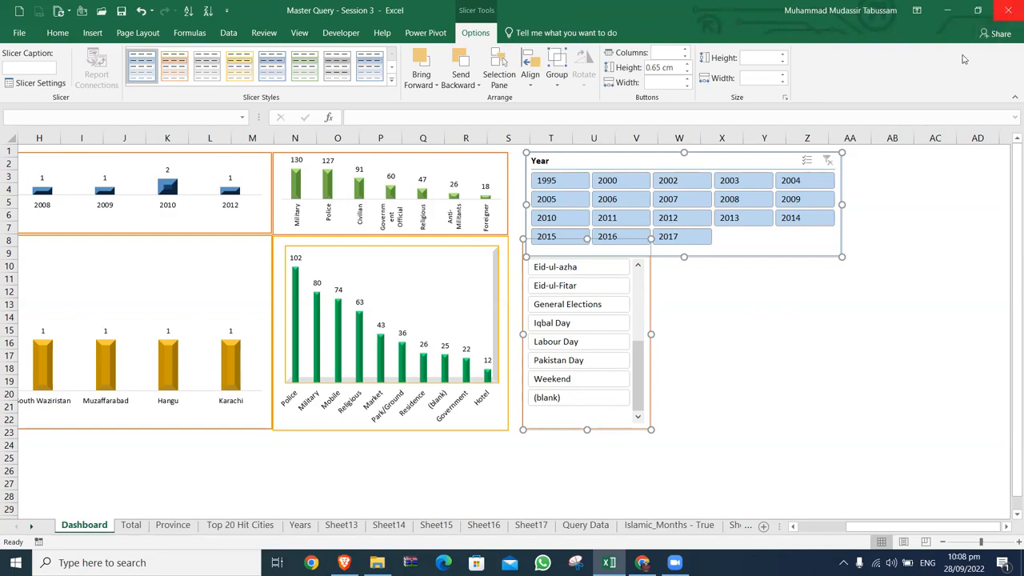
click(458, 298)
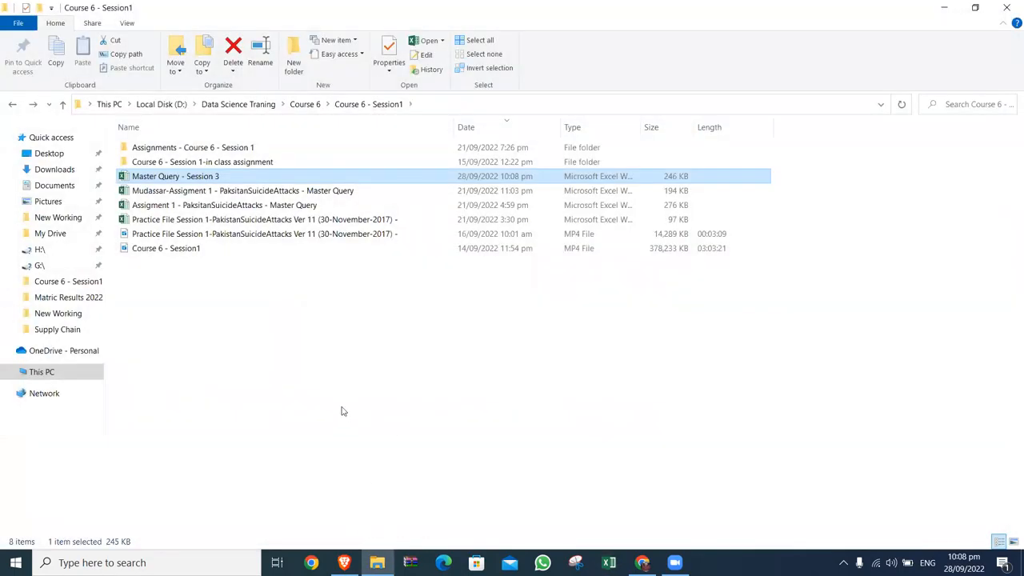
Create a new Microsoft Excel worksheet in the Course 6 - Session1 folder and open it
right_click(338, 383)
mouse_move(376, 352)
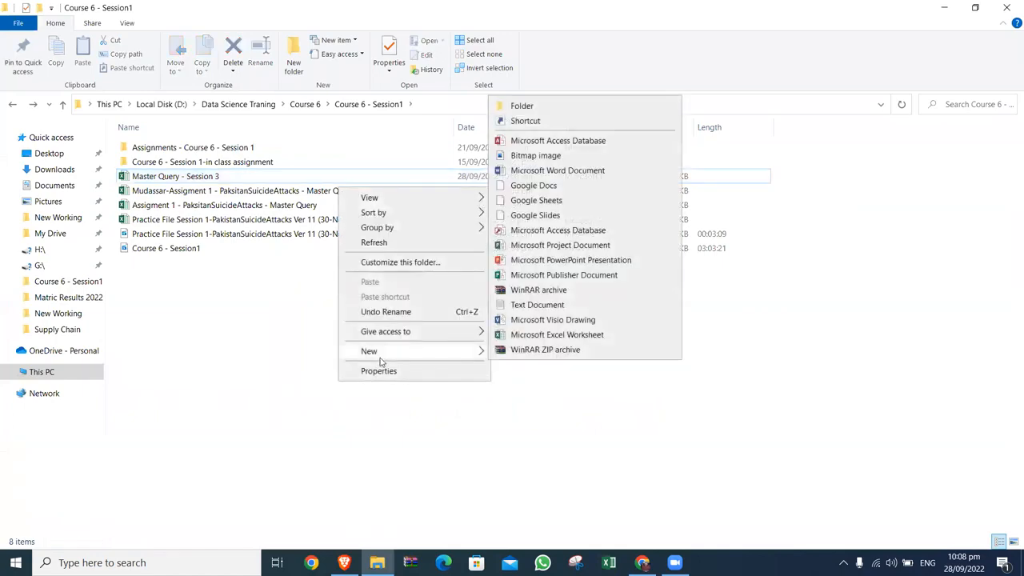
click(532, 336)
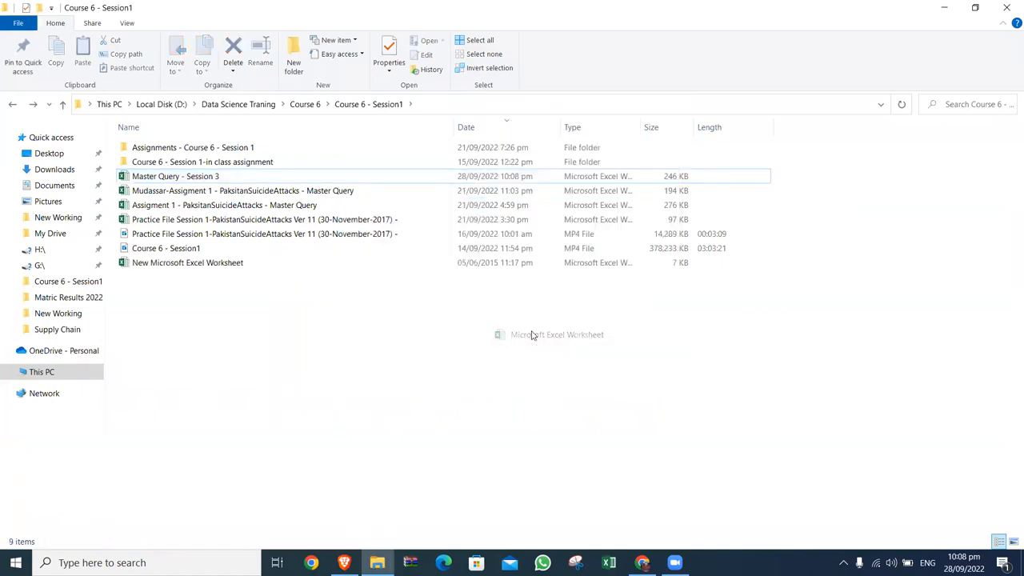
click(264, 309)
double_click(223, 270)
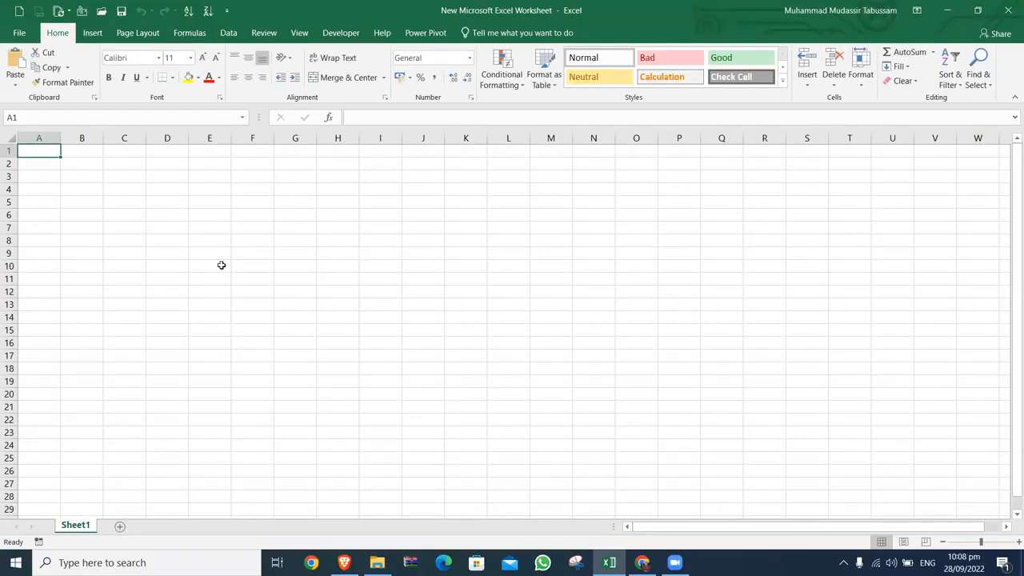
Start a data import from an Excel workbook file and browse to the Data Science Traning folder on Local Disk (D:)
click(229, 33)
click(19, 82)
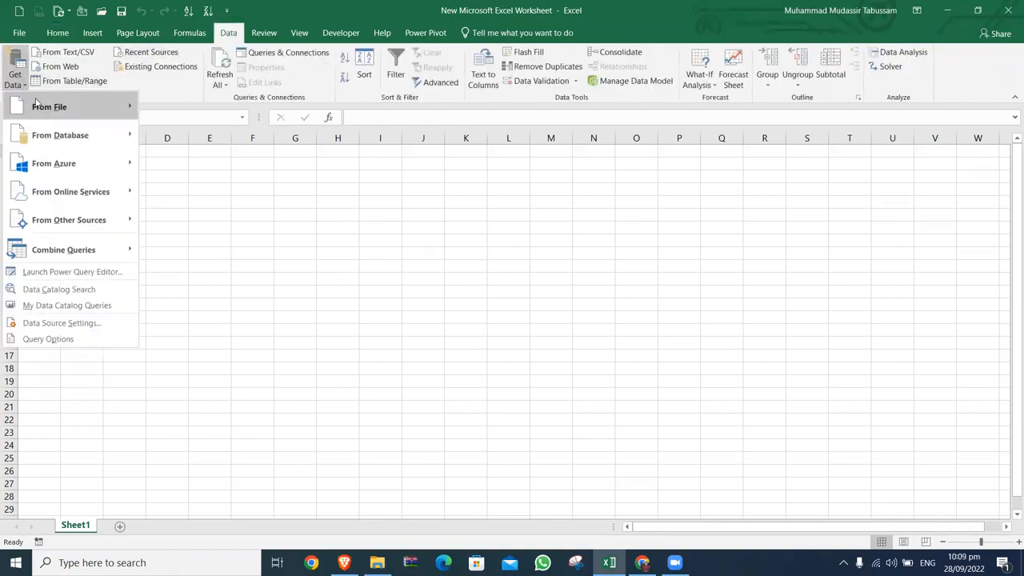
mouse_move(48, 99)
click(168, 102)
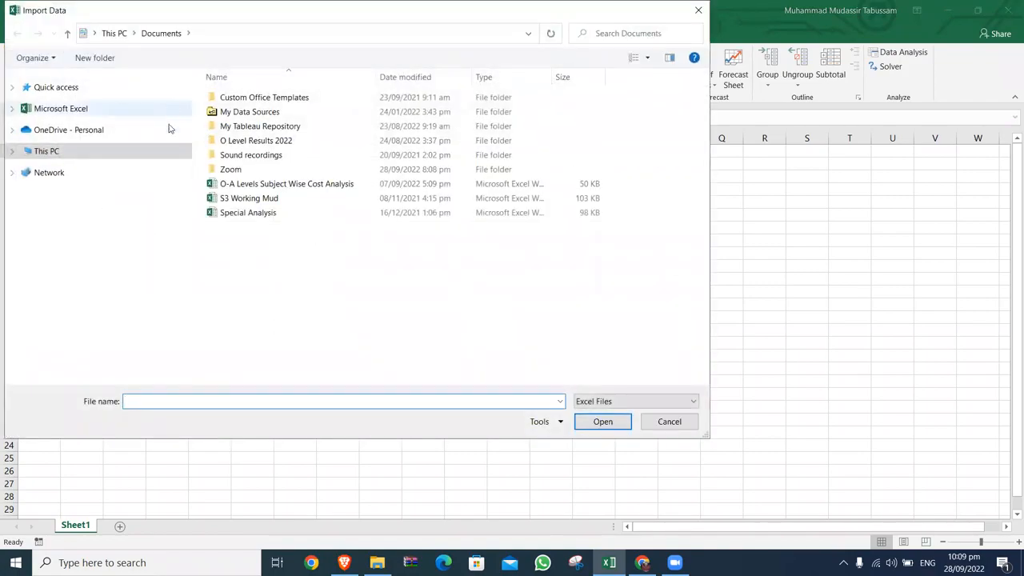
click(112, 150)
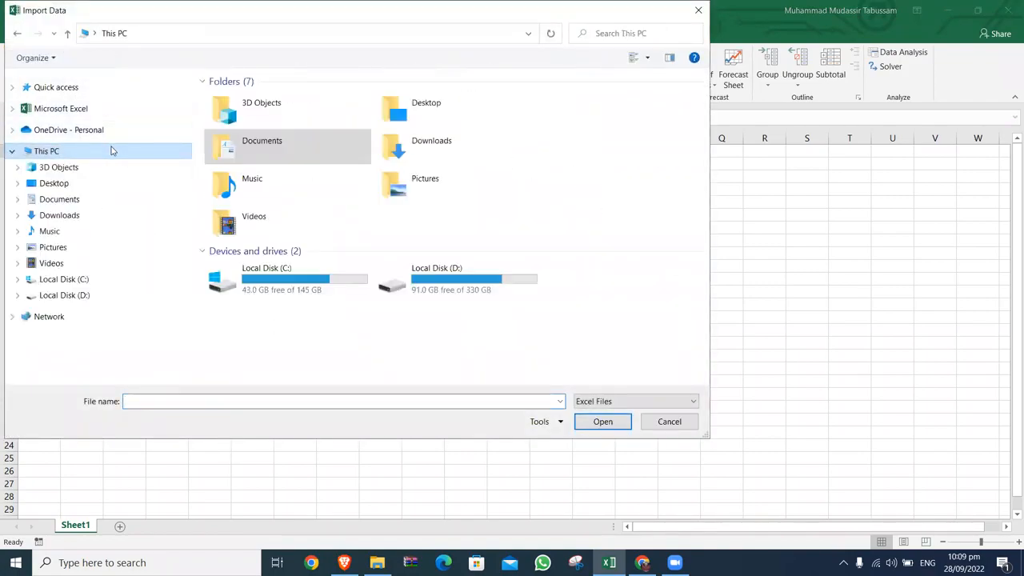
double_click(424, 294)
click(319, 270)
key(d)
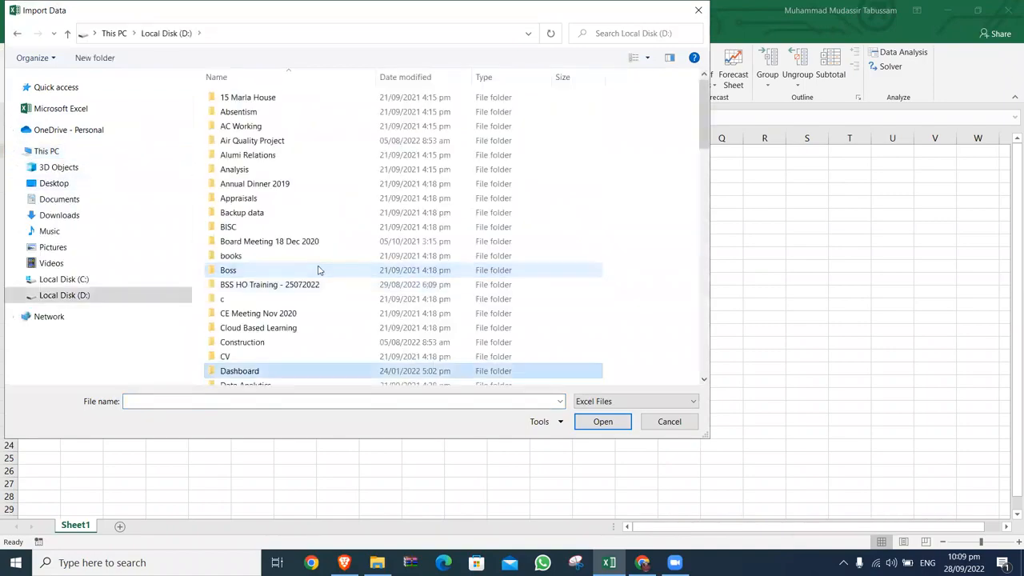
key(Down)
key(Down)
key(Down)
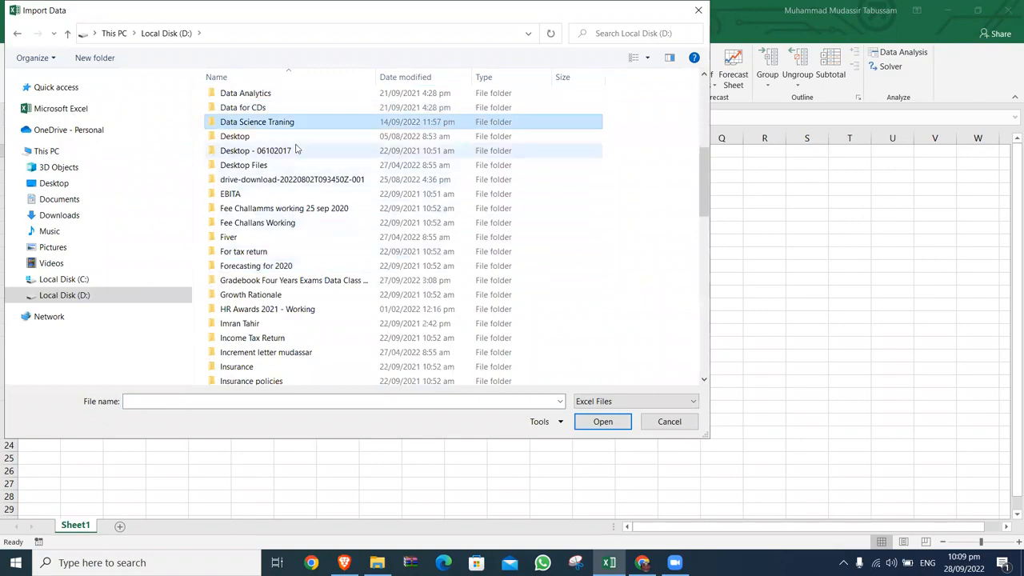
key(Return)
Choose the Practice File Session 1 workbook from Course 6 - Session1 for import and select its PakistanSuicideAttacks Ver 11 ( sheet
click(277, 141)
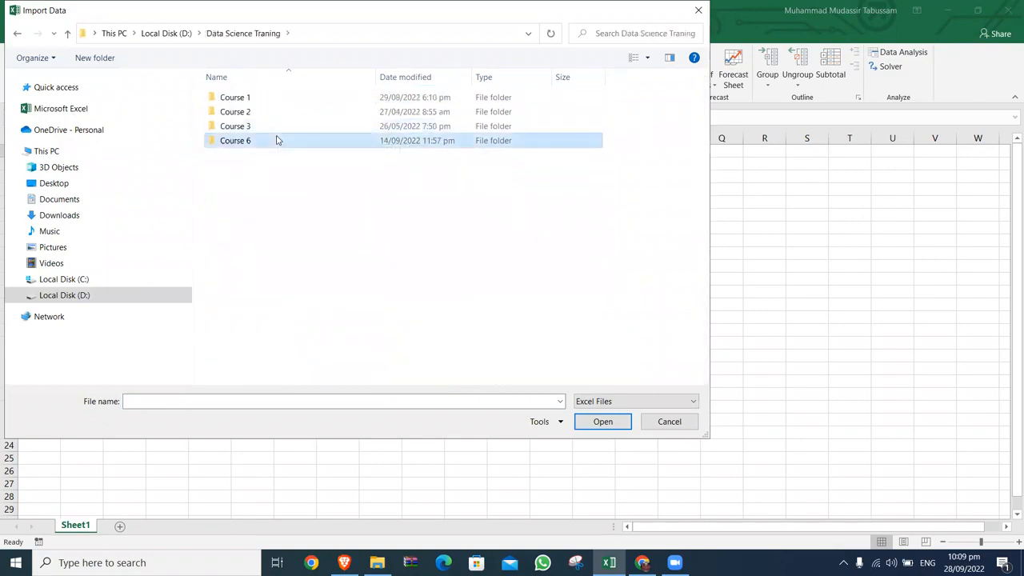
double_click(277, 141)
click(276, 95)
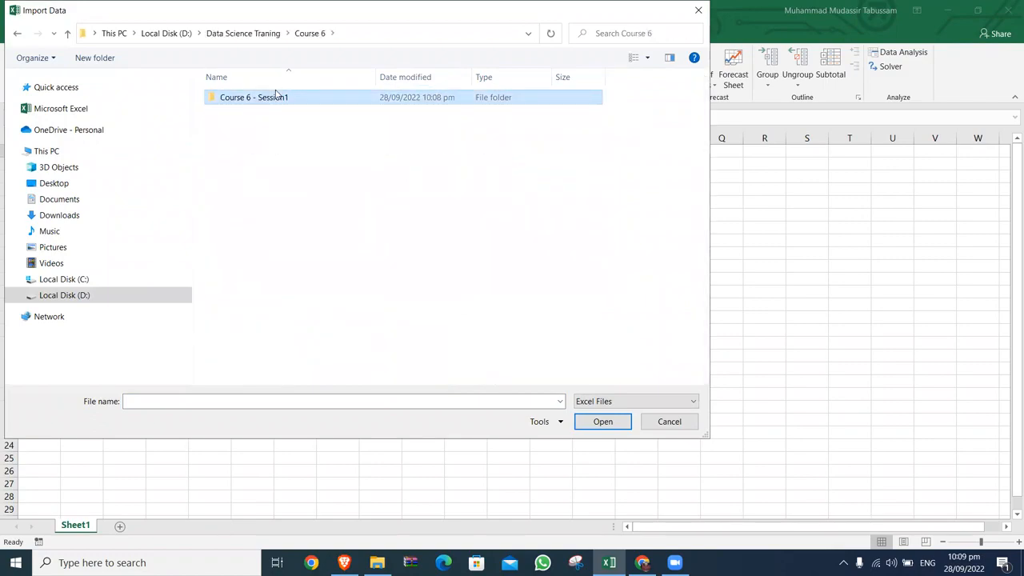
double_click(276, 97)
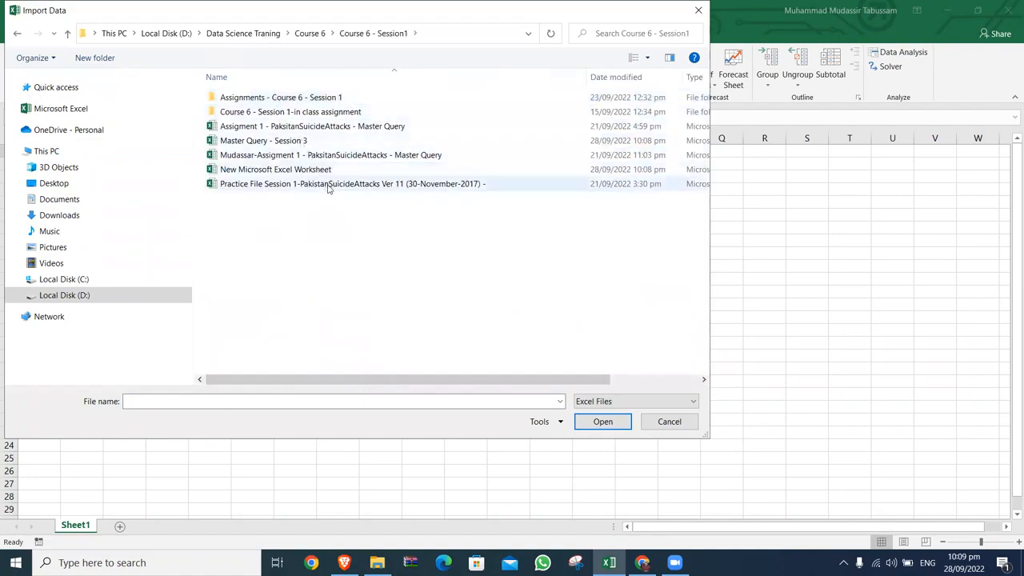
double_click(334, 190)
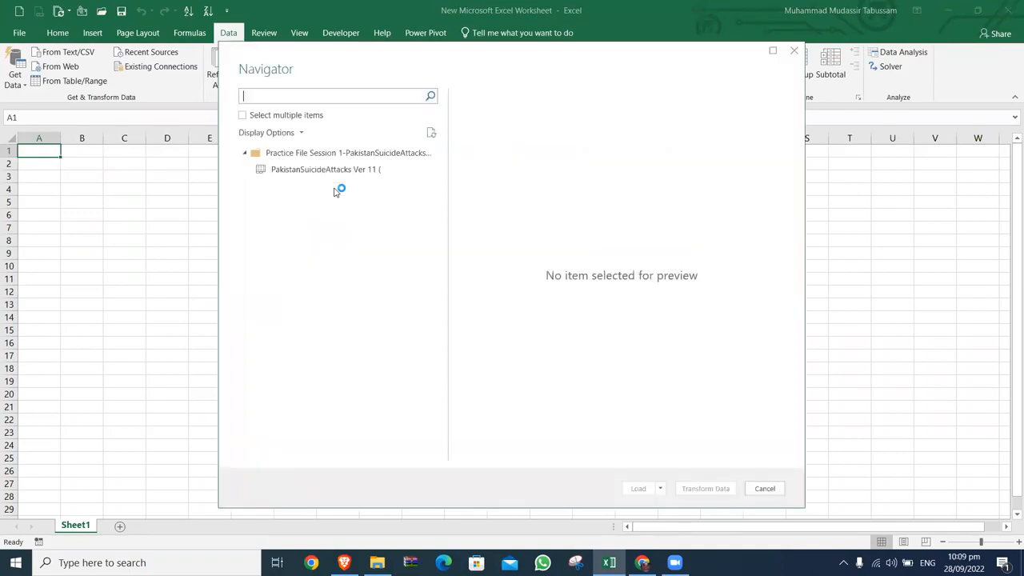
click(337, 170)
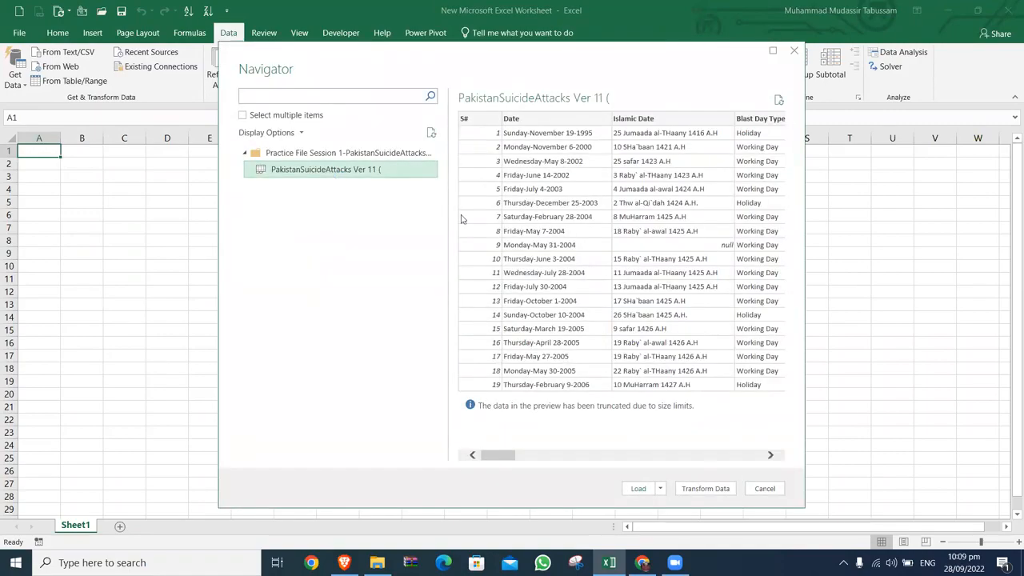